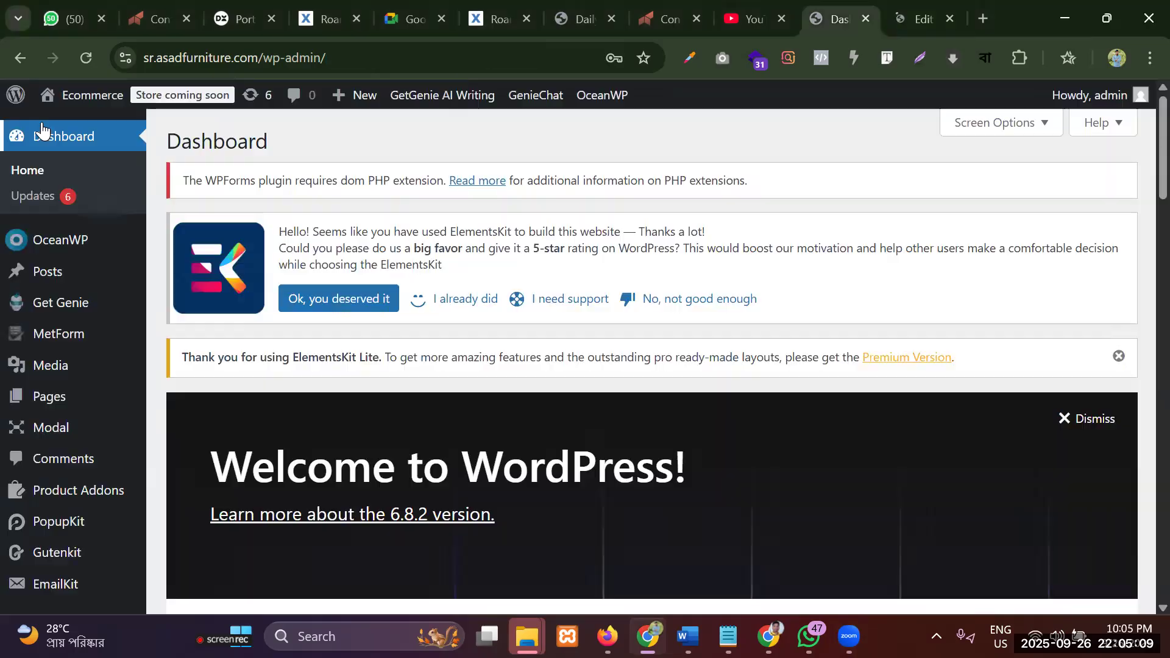
Open the live storefront in a new tab and look over its Exclusive Panjabi section
{"action": "right_click", "coordinate": [141, 143]}
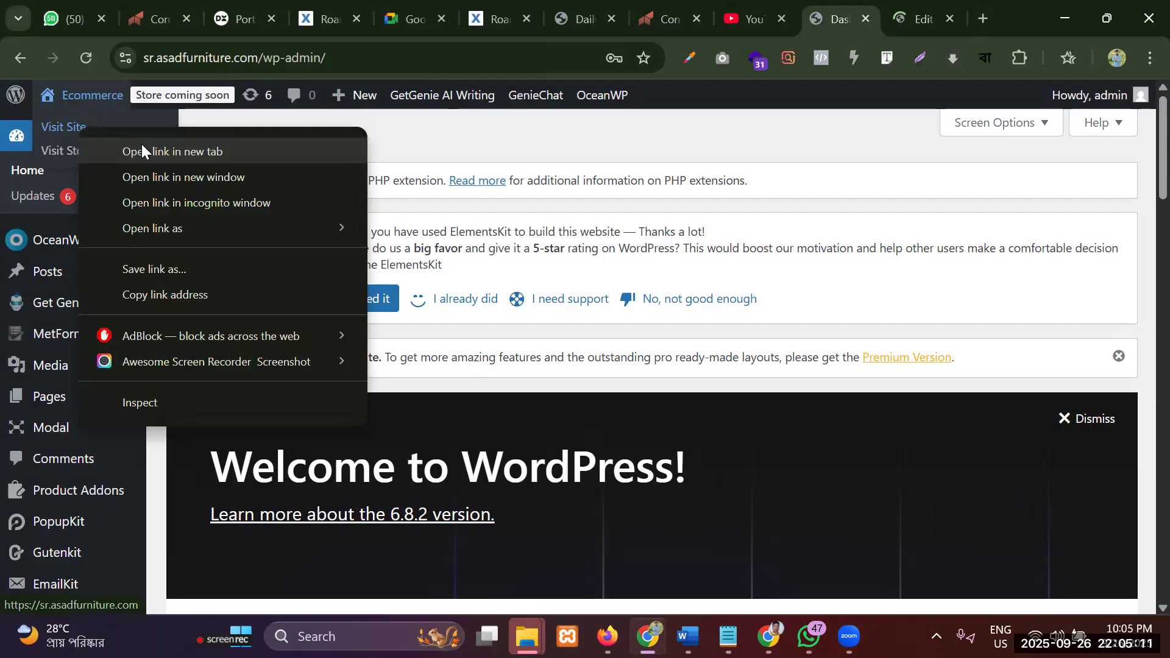
{"action": "key", "text": "Return"}
{"action": "key", "text": "ctrl+Tab"}
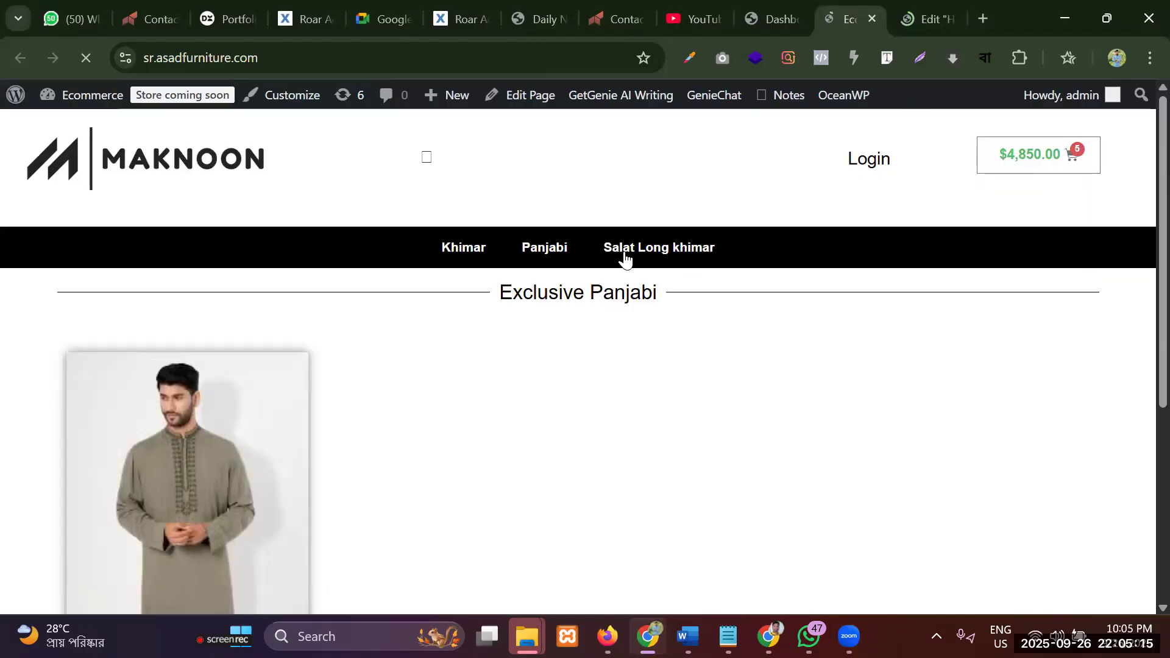
{"action": "scroll", "coordinate": [571, 135], "scroll_direction": "down", "scroll_amount": 5}
{"action": "scroll", "coordinate": [534, 136], "scroll_direction": "up", "scroll_amount": 5}
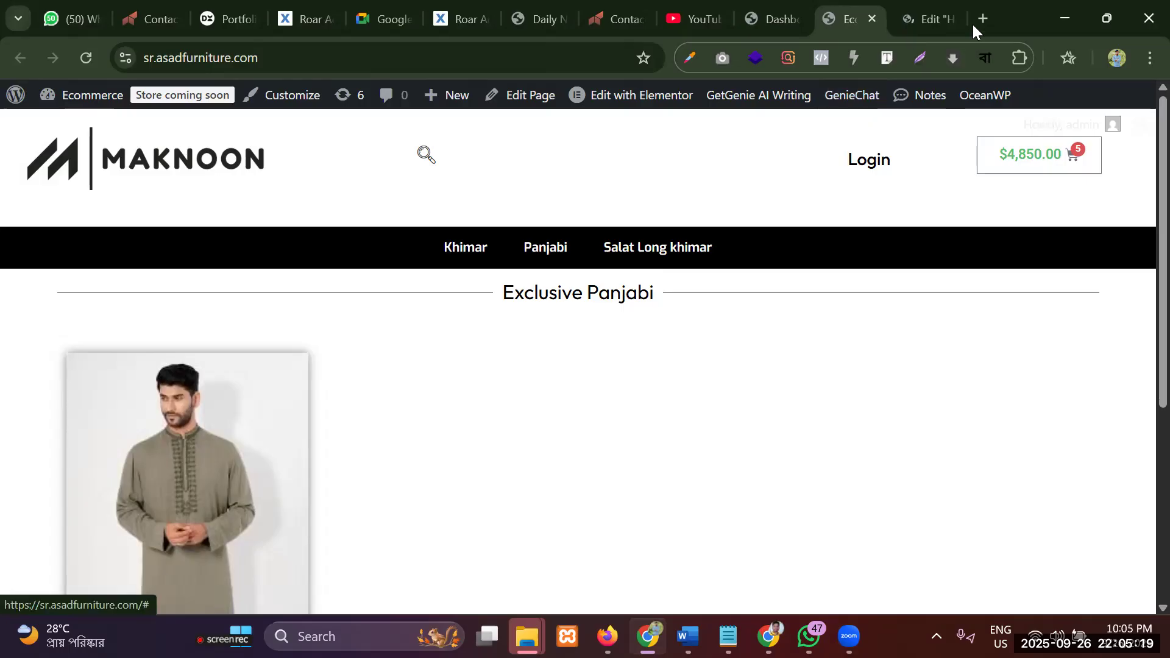
Search Google for 'maknoon' in a new tab to reach the maknoonbd.com store
{"action": "key", "text": "ctrl+t"}
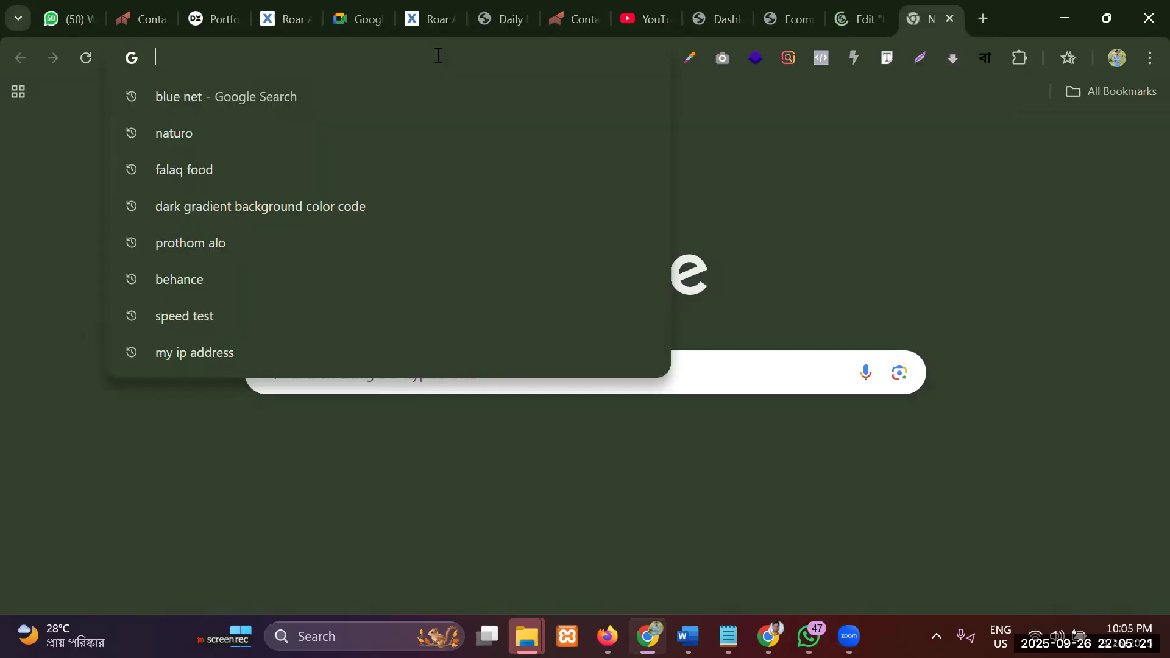
{"action": "type", "text": "mak"}
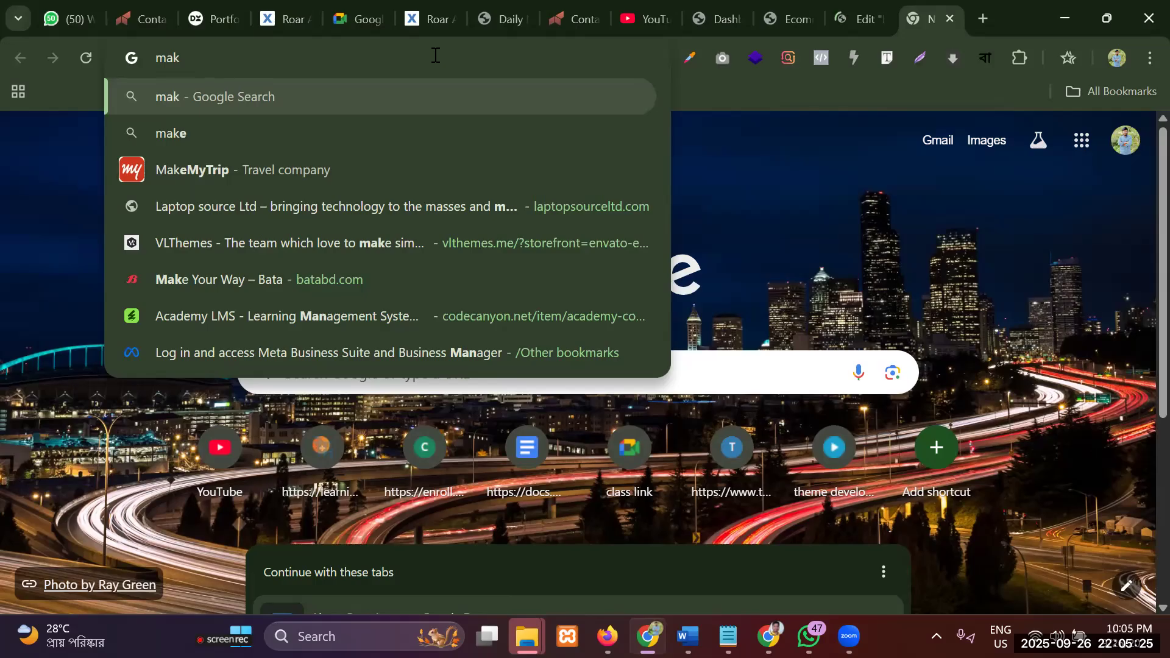
{"action": "type", "text": "n"}
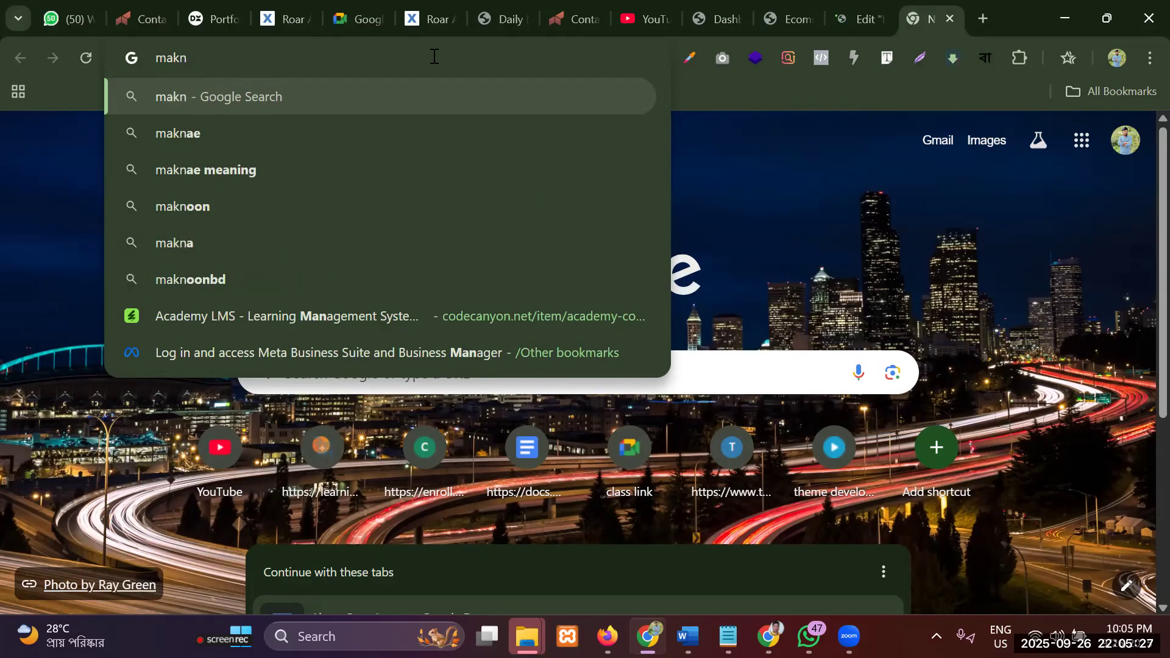
{"action": "type", "text": "oon"}
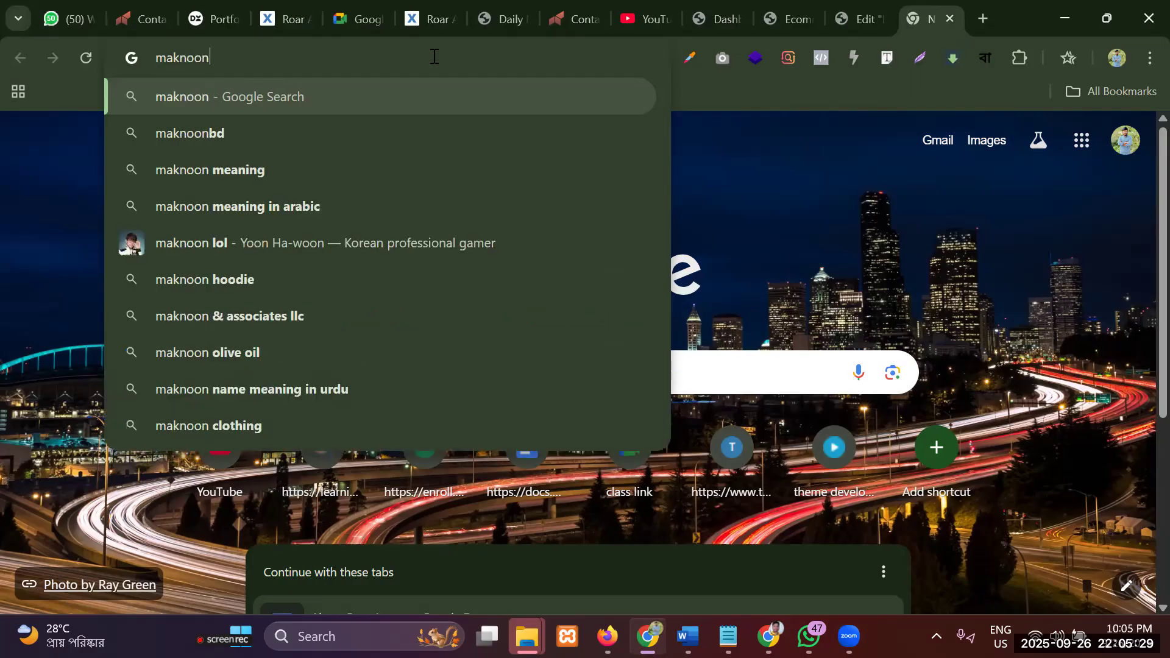
{"action": "key", "text": "Return"}
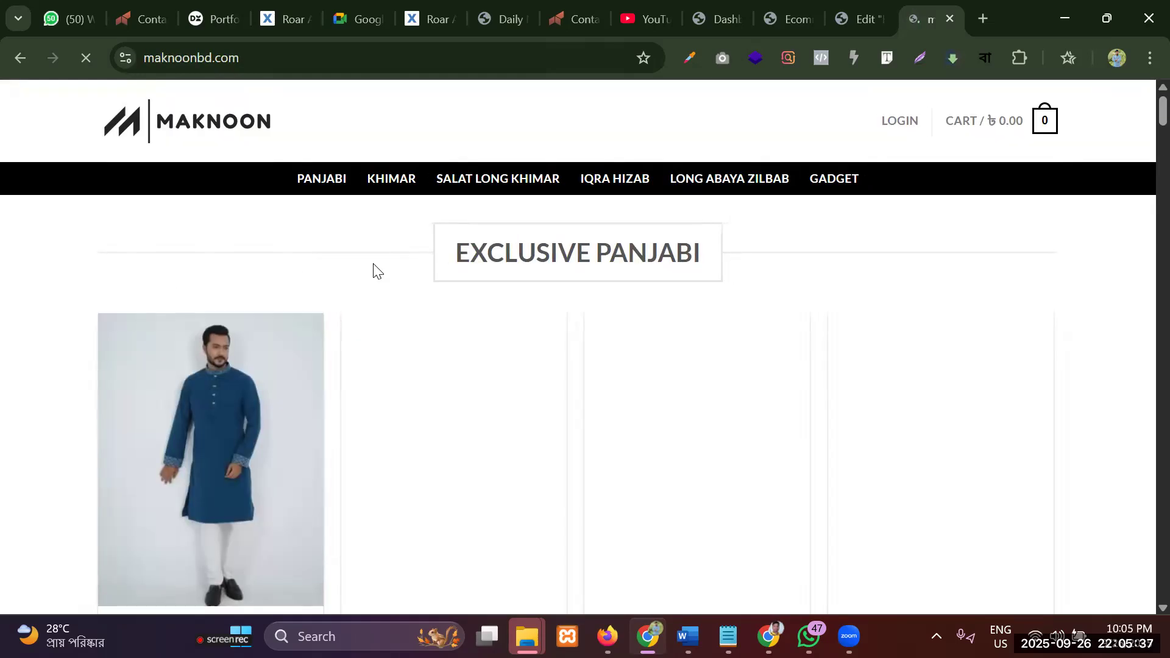
{"action": "scroll", "coordinate": [373, 272], "scroll_direction": "down", "scroll_amount": 7}
{"action": "scroll", "coordinate": [374, 272], "scroll_direction": "down", "scroll_amount": 7}
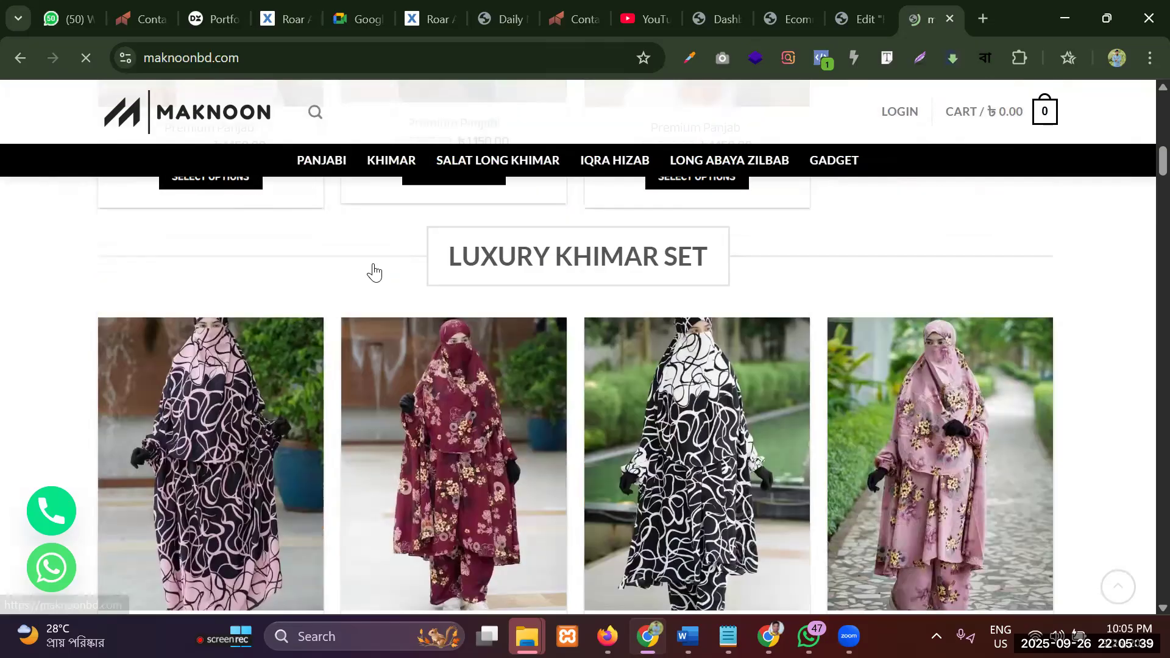
{"action": "scroll", "coordinate": [375, 272], "scroll_direction": "up", "scroll_amount": 5}
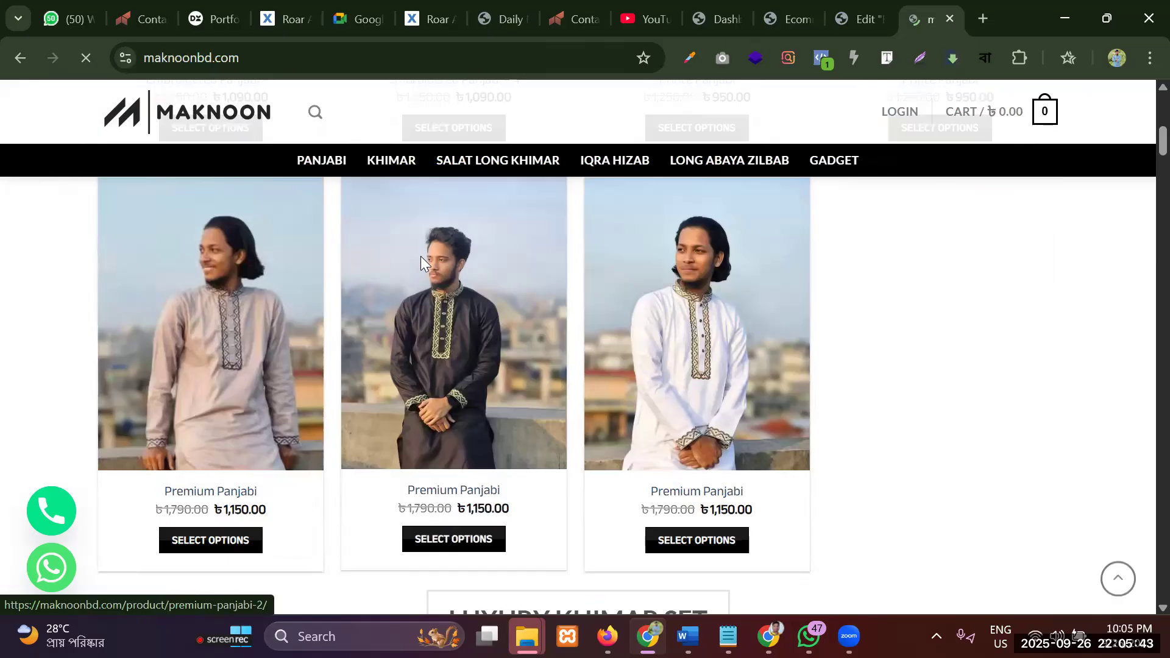
{"action": "scroll", "coordinate": [1142, 268], "scroll_direction": "down", "scroll_amount": 15}
{"action": "scroll", "coordinate": [1144, 530], "scroll_direction": "down", "scroll_amount": 20}
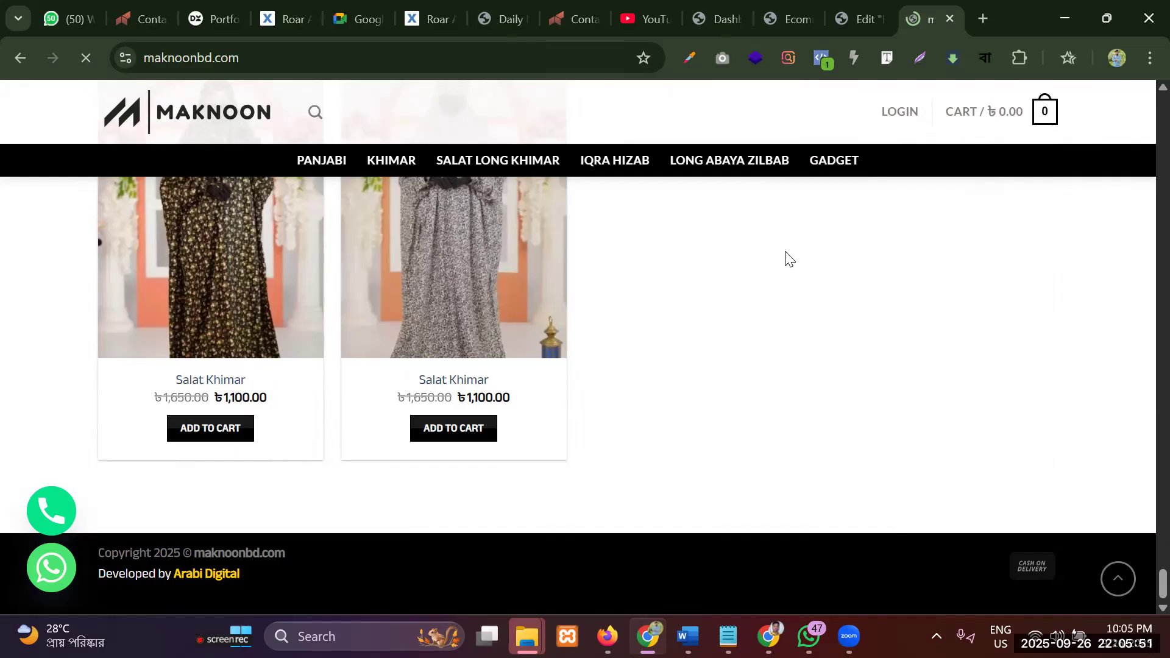
{"action": "scroll", "coordinate": [652, 256], "scroll_direction": "up", "scroll_amount": 6}
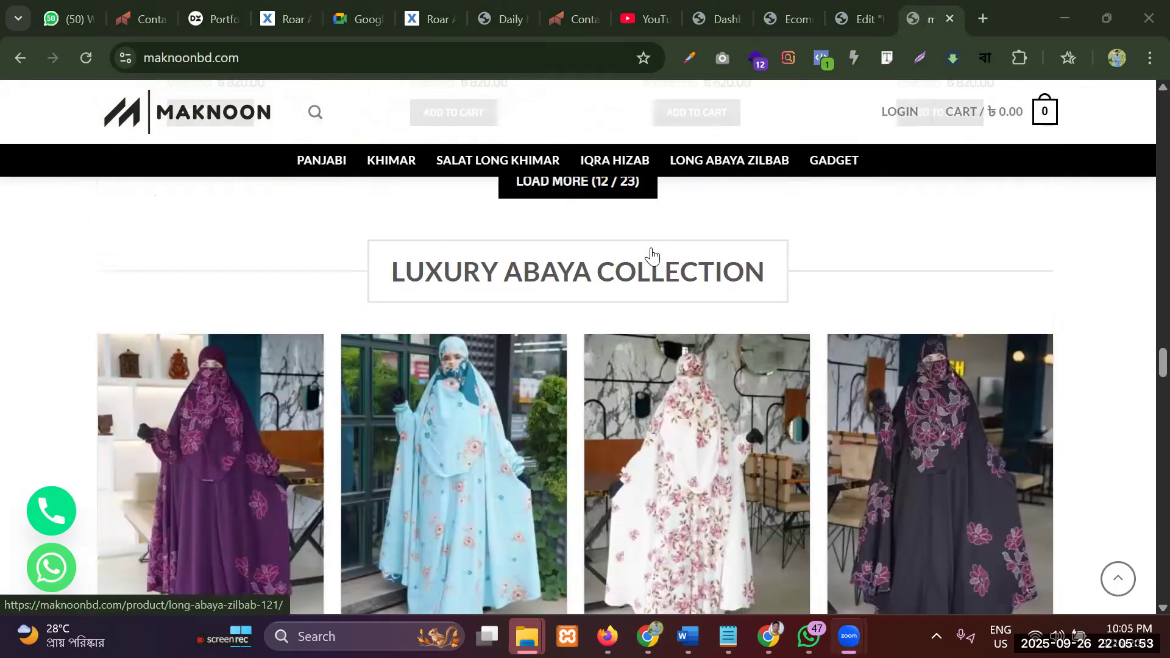
{"action": "scroll", "coordinate": [537, 258], "scroll_direction": "up", "scroll_amount": 5}
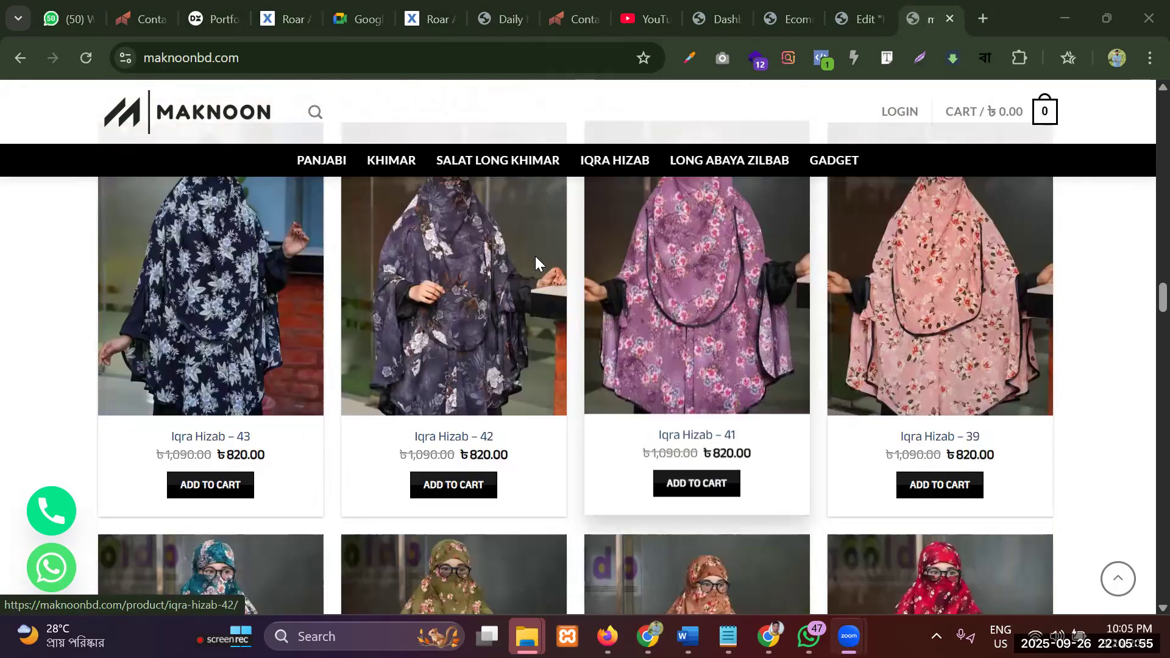
{"action": "scroll", "coordinate": [535, 256], "scroll_direction": "up", "scroll_amount": 5}
{"action": "scroll", "coordinate": [535, 257], "scroll_direction": "up", "scroll_amount": 5}
{"action": "scroll", "coordinate": [535, 256], "scroll_direction": "up", "scroll_amount": 5}
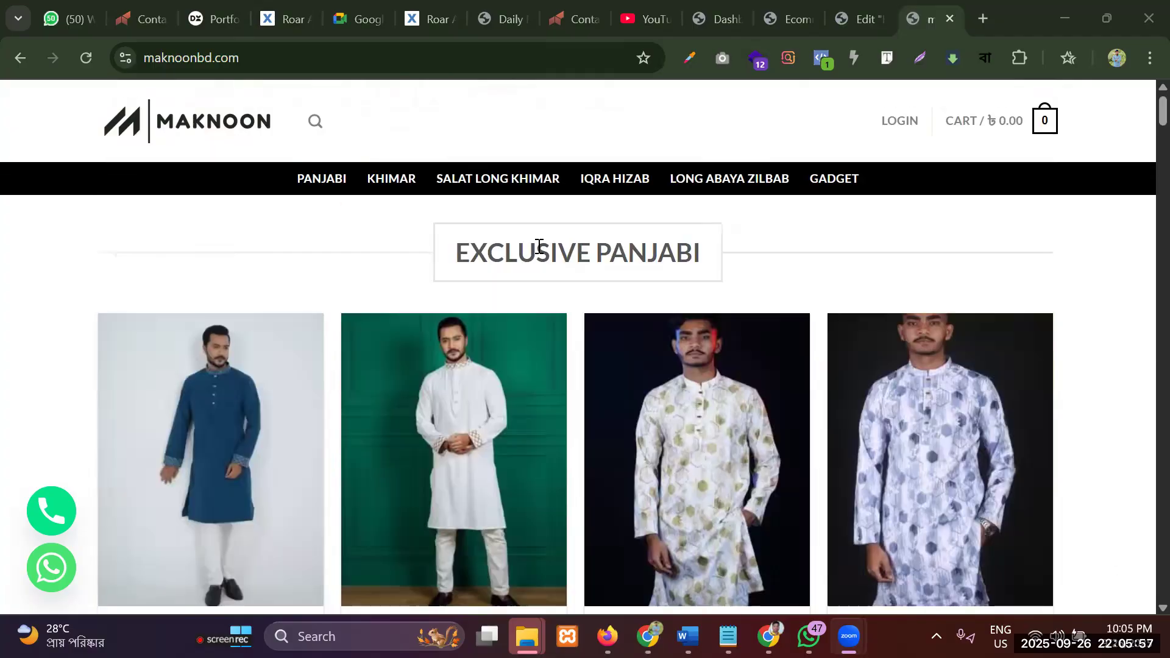
{"action": "scroll", "coordinate": [535, 256], "scroll_direction": "down", "scroll_amount": 4}
{"action": "scroll", "coordinate": [817, 262], "scroll_direction": "up", "scroll_amount": 3}
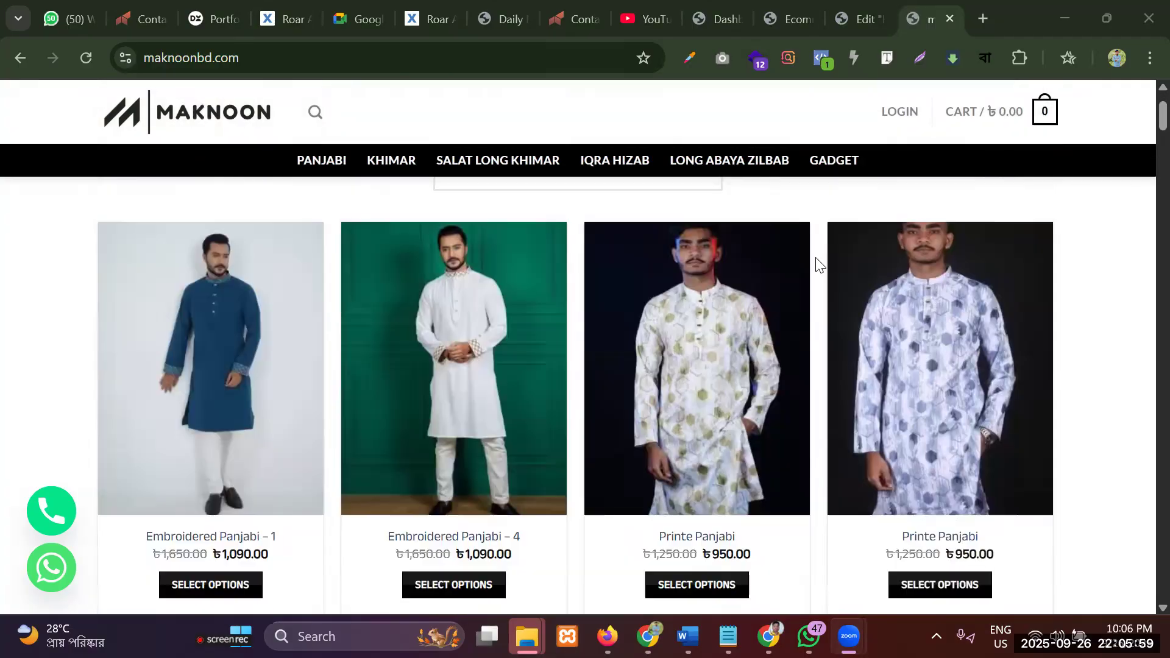
{"action": "scroll", "coordinate": [884, 86], "scroll_direction": "down", "scroll_amount": 4}
Return to the Elementor Home page editor and scroll through the Exclusive Panjabi product section
{"action": "scroll", "coordinate": [887, 7], "scroll_direction": "up", "scroll_amount": 6}
{"action": "left_click", "coordinate": [885, 6]}
{"action": "scroll", "coordinate": [479, 295], "scroll_direction": "down", "scroll_amount": 4}
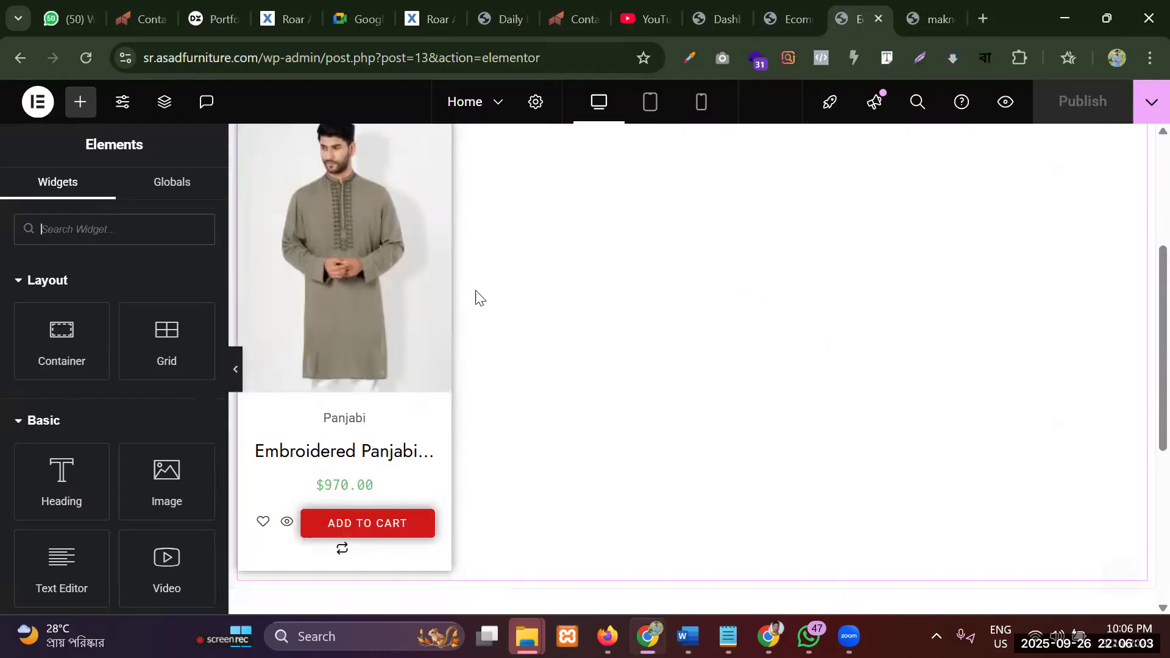
{"action": "scroll", "coordinate": [478, 296], "scroll_direction": "down", "scroll_amount": 3}
{"action": "scroll", "coordinate": [360, 314], "scroll_direction": "up", "scroll_amount": 5}
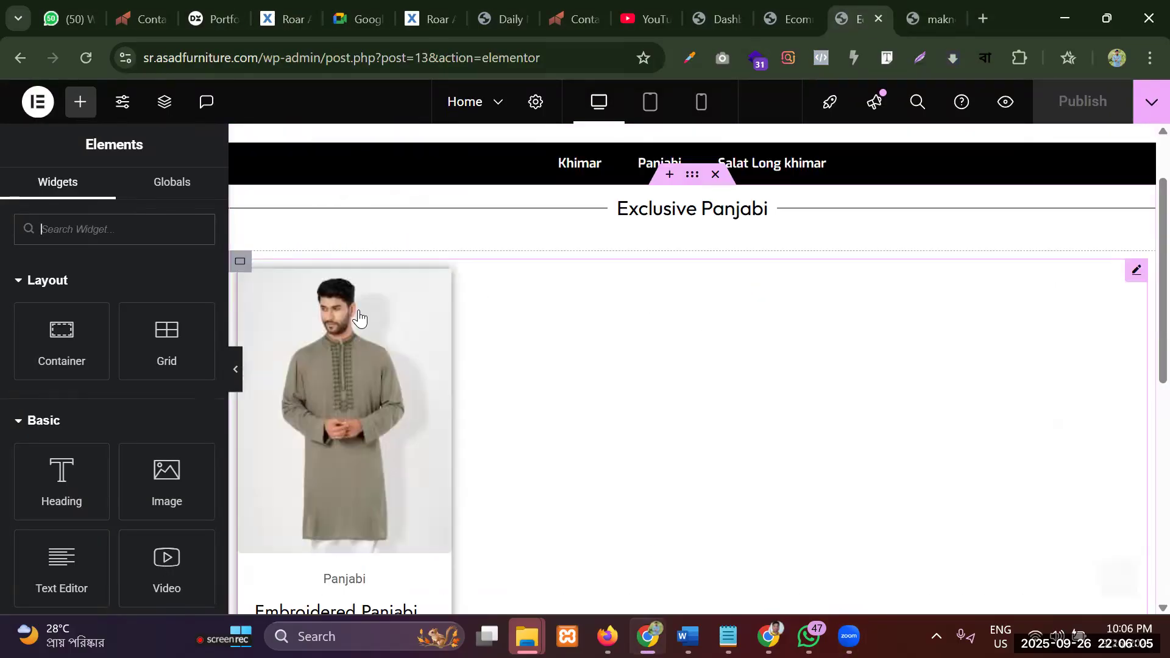
{"action": "scroll", "coordinate": [371, 334], "scroll_direction": "up", "scroll_amount": 2}
{"action": "scroll", "coordinate": [395, 355], "scroll_direction": "down", "scroll_amount": 3}
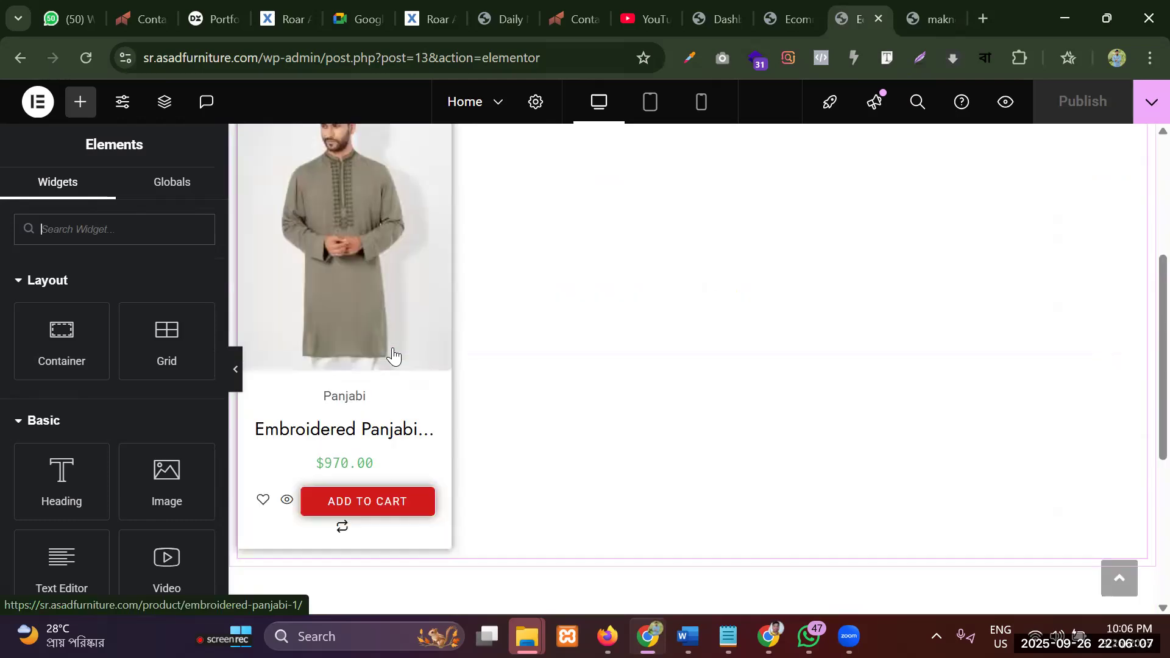
{"action": "scroll", "coordinate": [395, 355], "scroll_direction": "up", "scroll_amount": 3}
Switch to maknoonbd.com and scroll through its titled product sections like Luxury Khimar Set
{"action": "key", "text": "ctrl+Tab"}
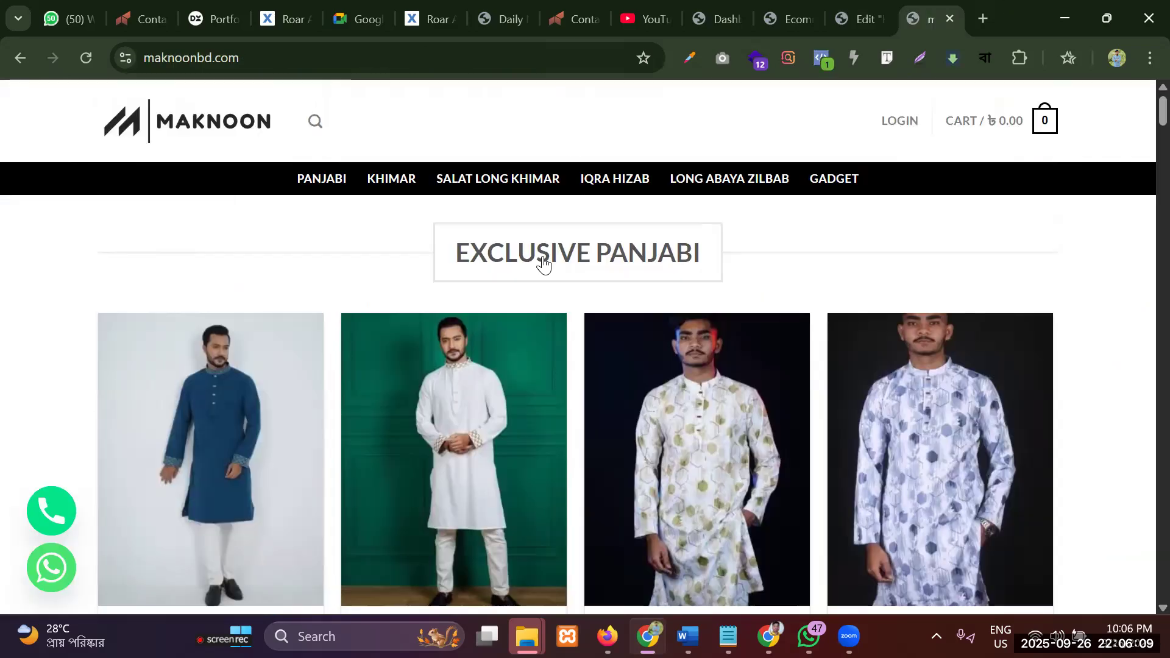
{"action": "scroll", "coordinate": [543, 263], "scroll_direction": "down", "scroll_amount": 8}
{"action": "scroll", "coordinate": [514, 267], "scroll_direction": "down", "scroll_amount": 5}
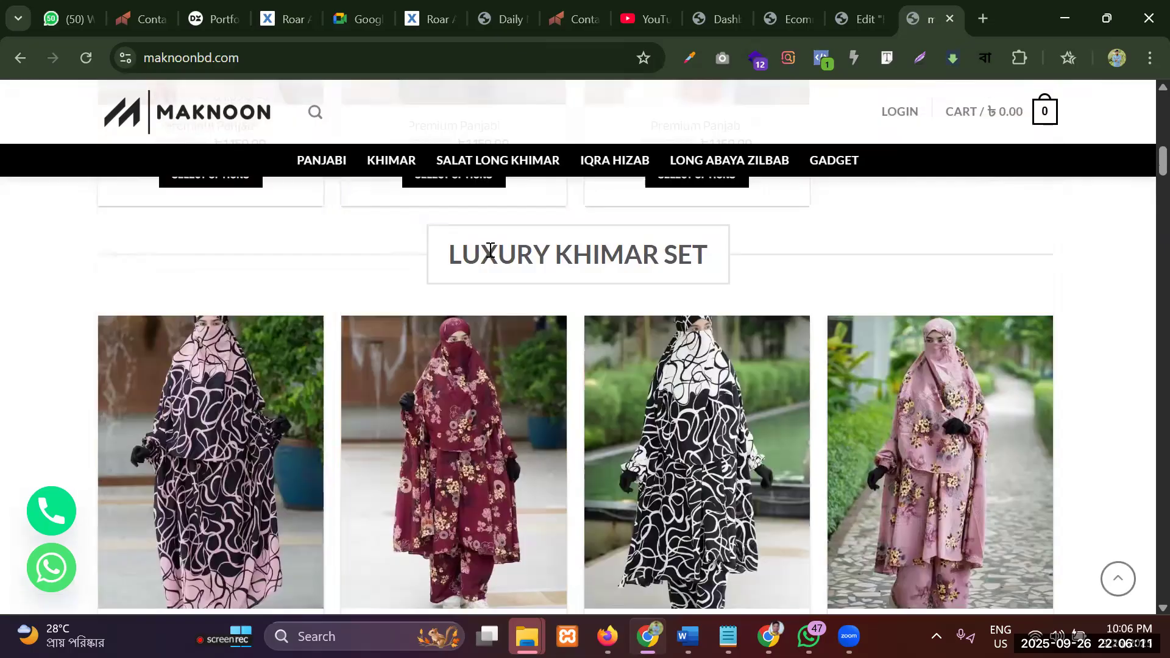
{"action": "left_click_drag", "start_coordinate": [736, 274], "coordinate": [462, 257]}
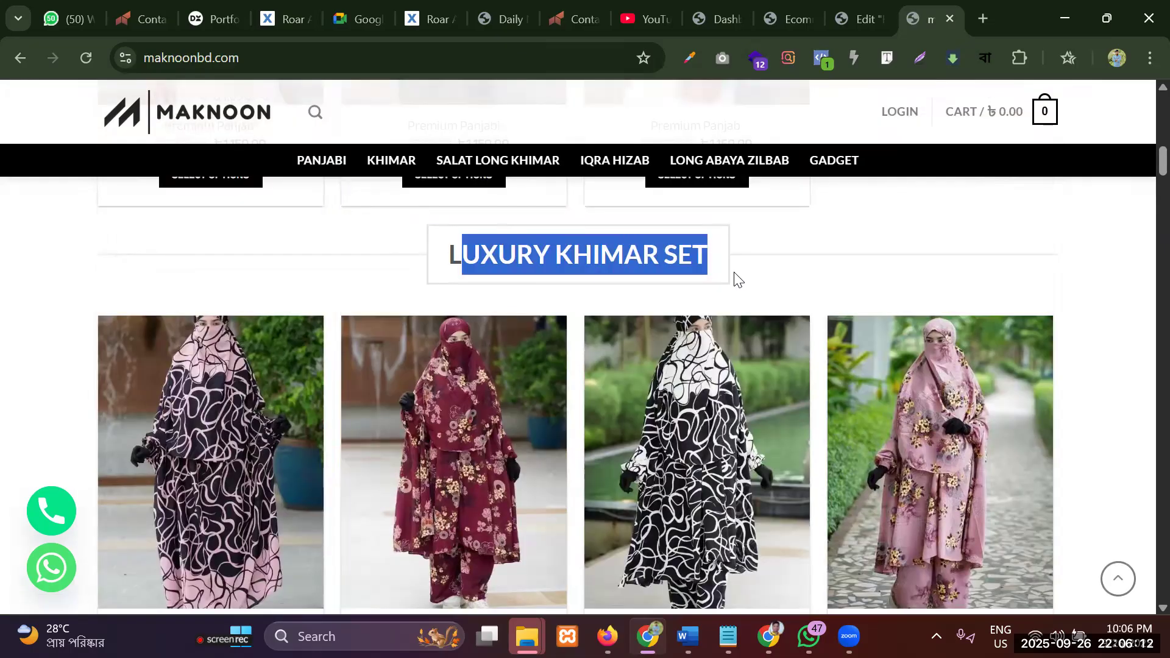
{"action": "left_click", "coordinate": [600, 263]}
{"action": "scroll", "coordinate": [610, 347], "scroll_direction": "down", "scroll_amount": 15}
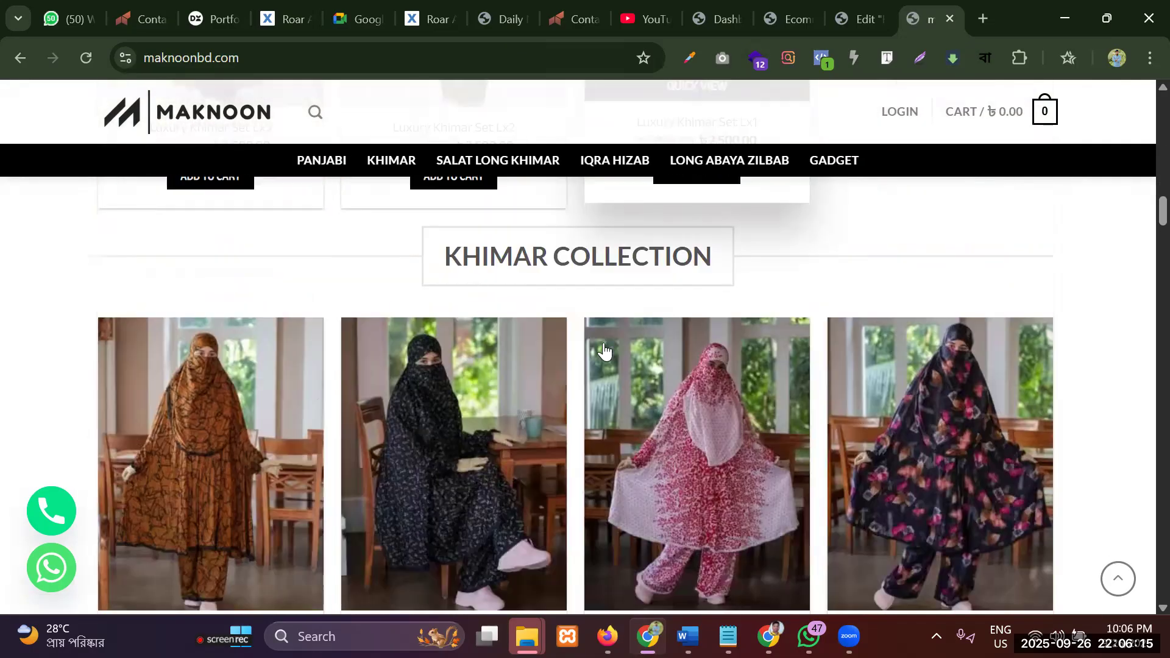
{"action": "scroll", "coordinate": [748, 259], "scroll_direction": "down", "scroll_amount": 4}
{"action": "scroll", "coordinate": [748, 259], "scroll_direction": "up", "scroll_amount": 20}
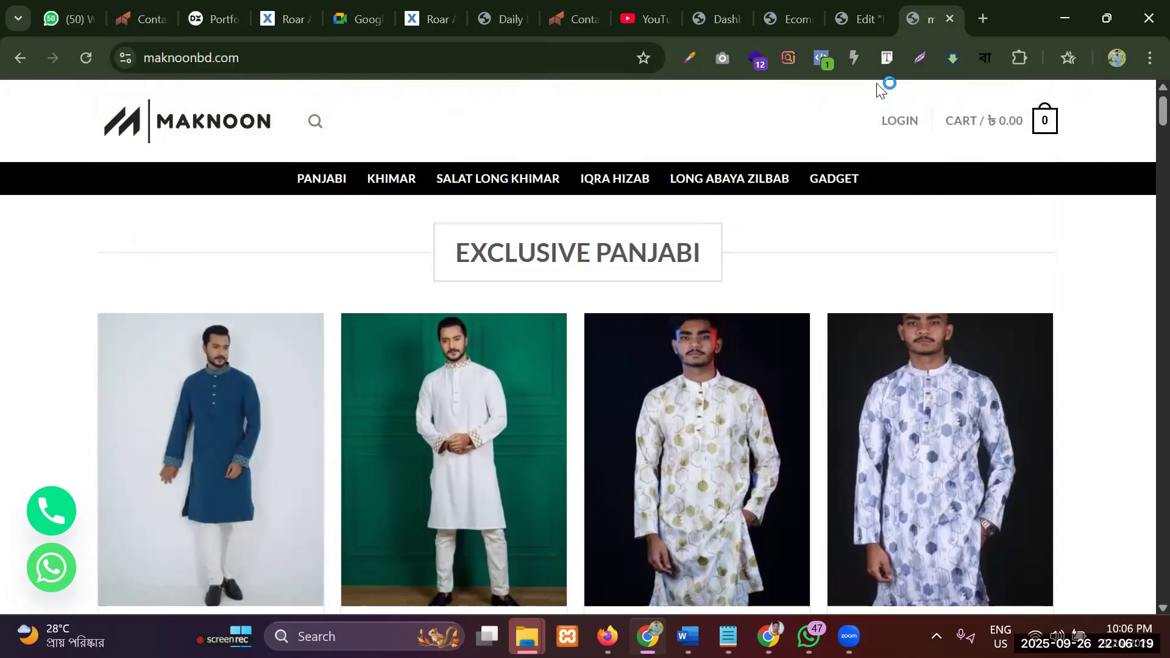
Duplicate the Exclusive Panjabi product section in the Home page editor
{"action": "left_click", "coordinate": [866, 18]}
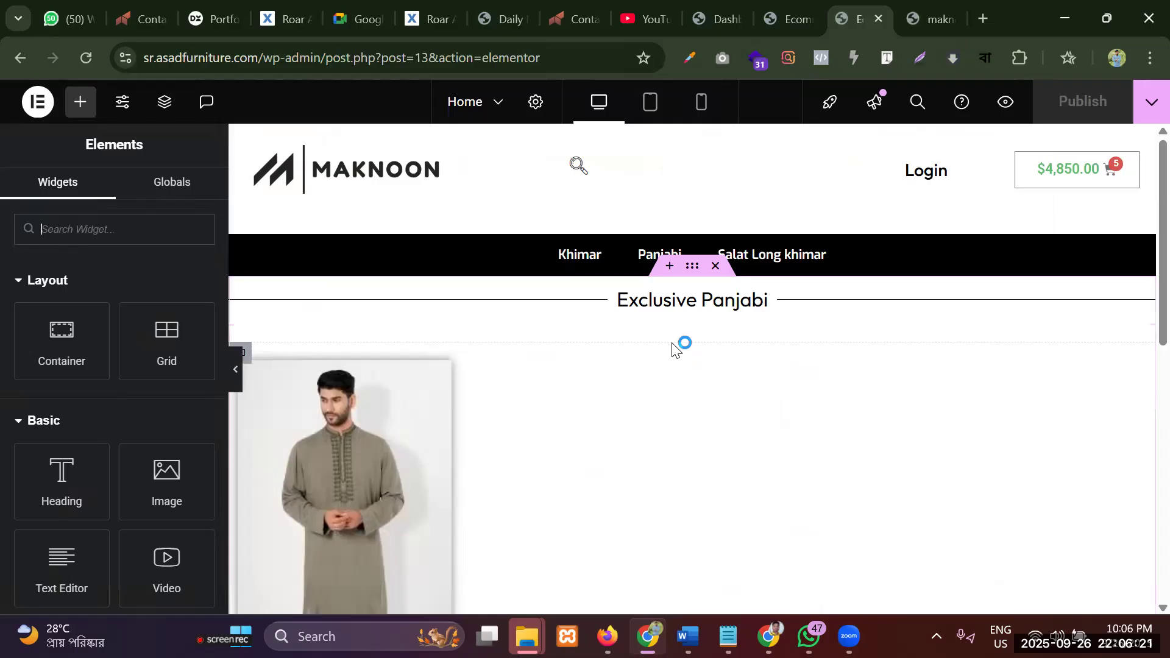
{"action": "right_click", "coordinate": [689, 272]}
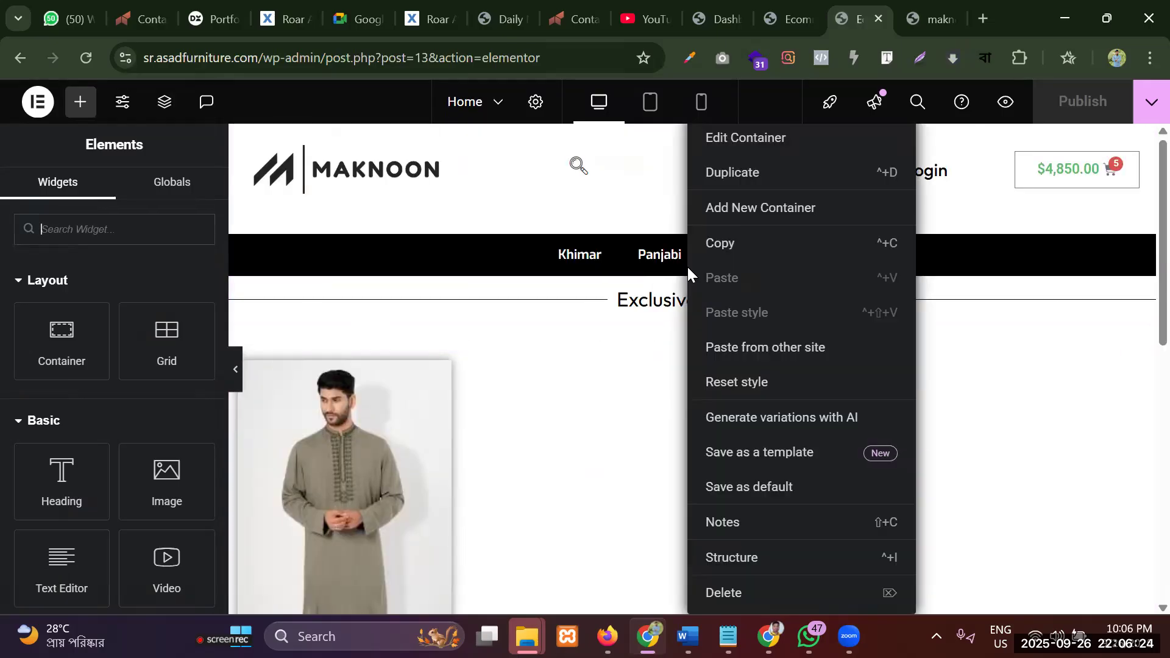
{"action": "left_click", "coordinate": [722, 174]}
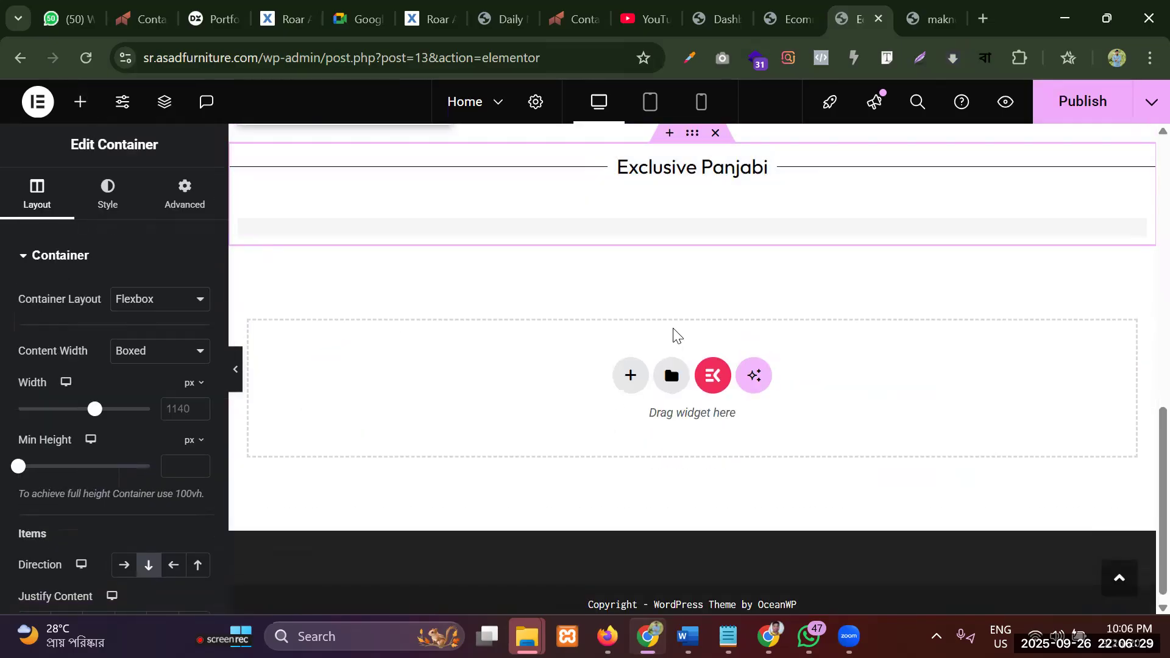
{"action": "scroll", "coordinate": [572, 347], "scroll_direction": "up", "scroll_amount": 8}
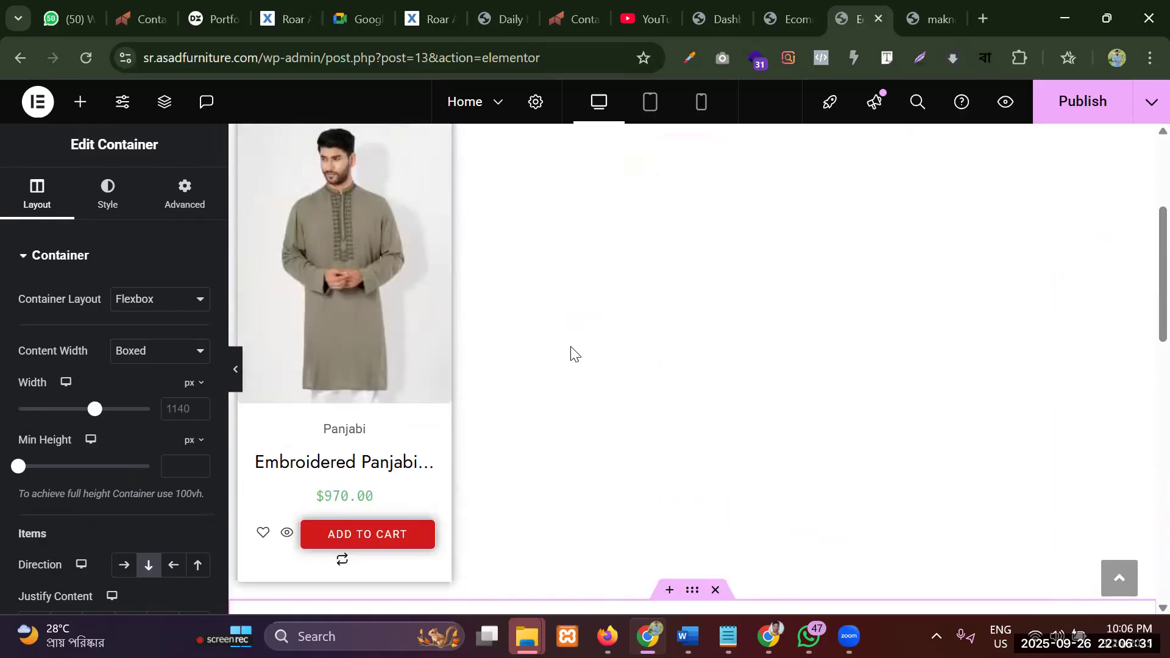
{"action": "scroll", "coordinate": [583, 339], "scroll_direction": "down", "scroll_amount": 5}
{"action": "scroll", "coordinate": [686, 287], "scroll_direction": "down", "scroll_amount": 4}
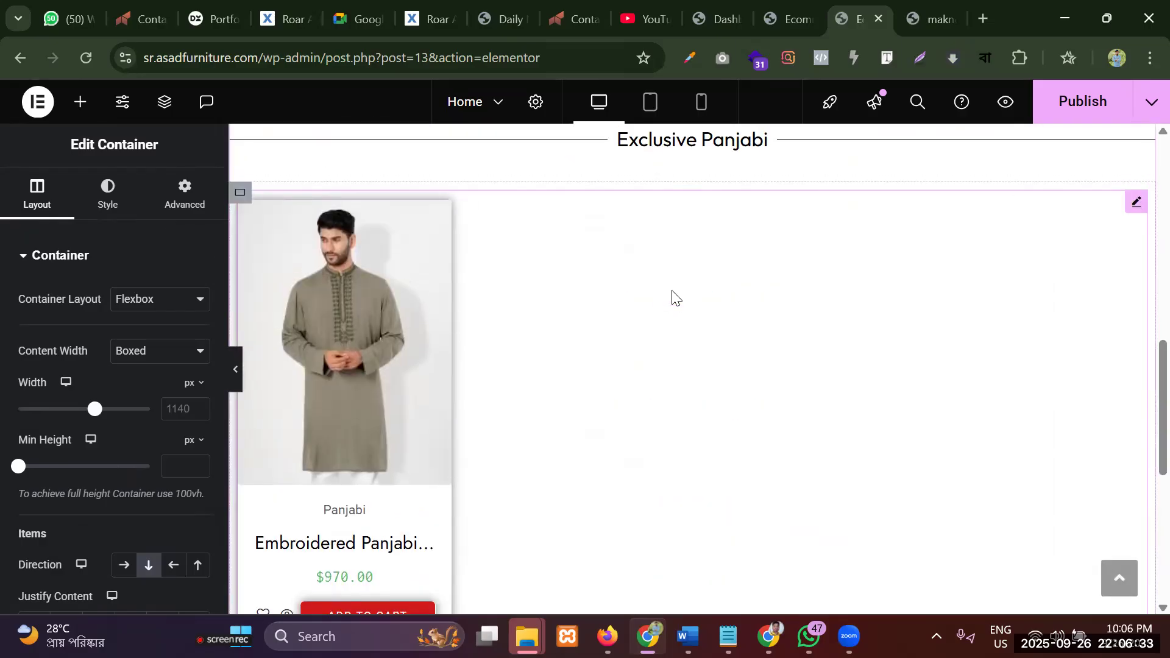
{"action": "scroll", "coordinate": [671, 298], "scroll_direction": "up", "scroll_amount": 3}
Open the divider's settings and grab the LUXURY KHIMAR SET heading text from maknoonbd.com
{"action": "left_click", "coordinate": [1145, 308]}
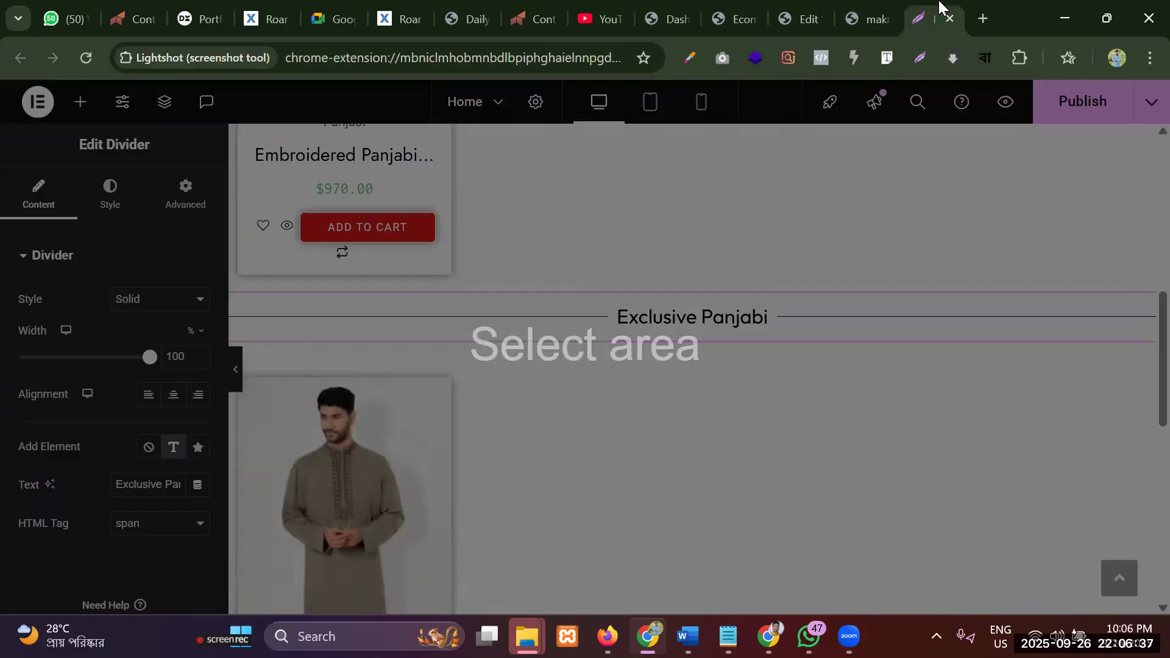
{"action": "left_click_drag", "start_coordinate": [922, 187], "coordinate": [1077, 225]}
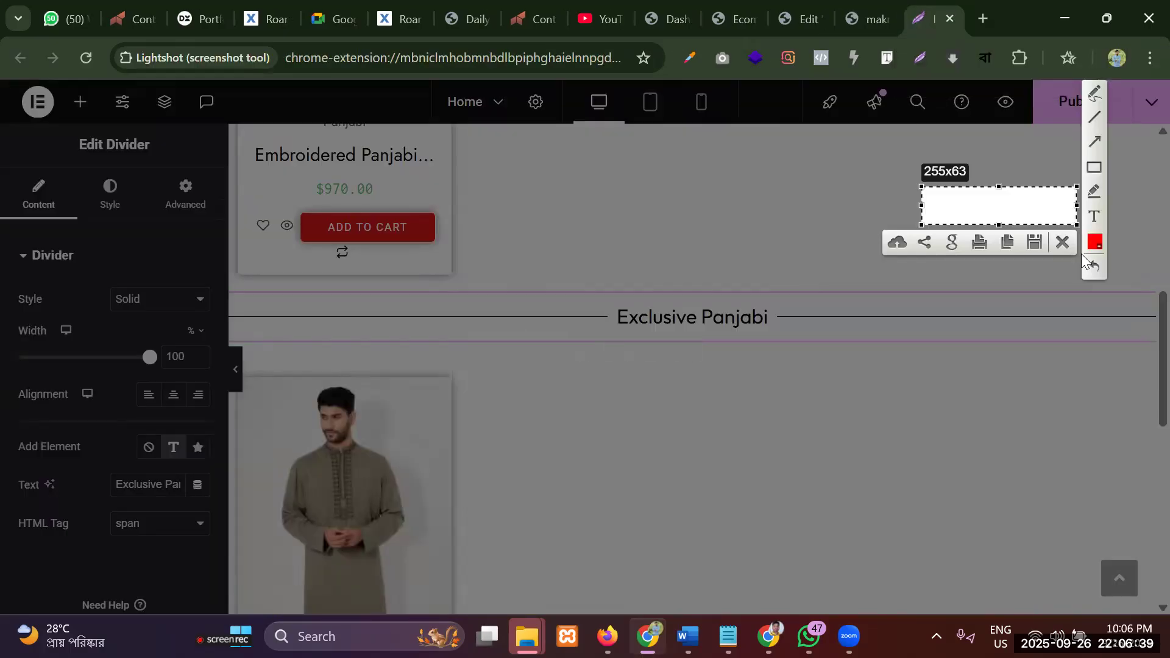
{"action": "left_click", "coordinate": [1063, 244]}
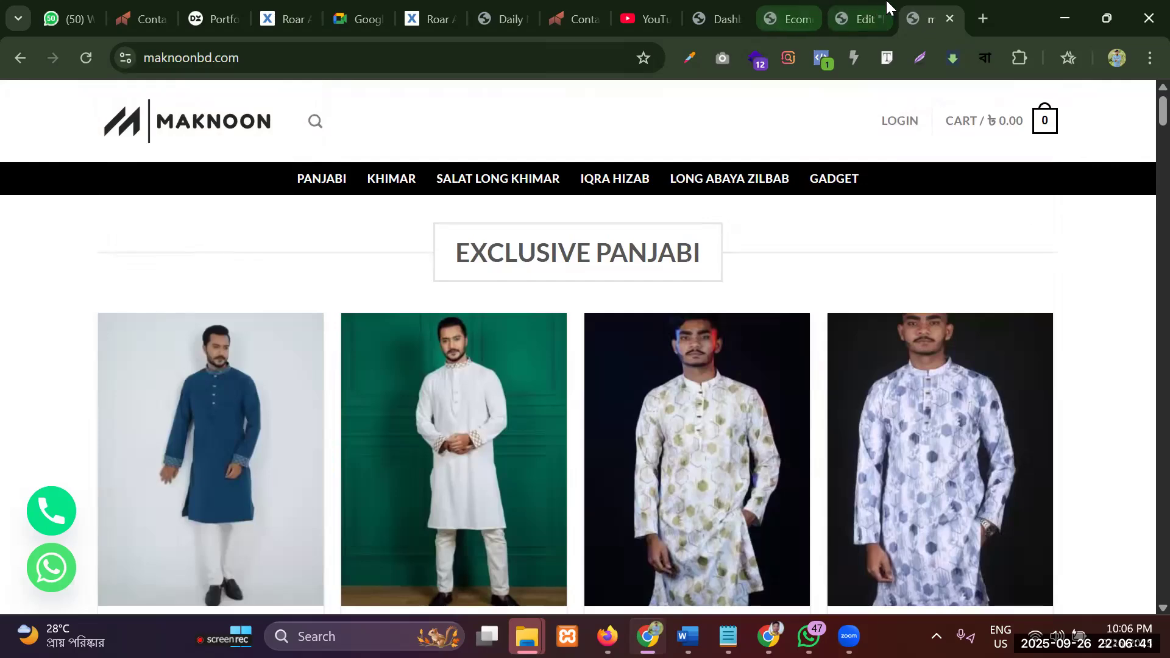
{"action": "scroll", "coordinate": [596, 344], "scroll_direction": "down", "scroll_amount": 10}
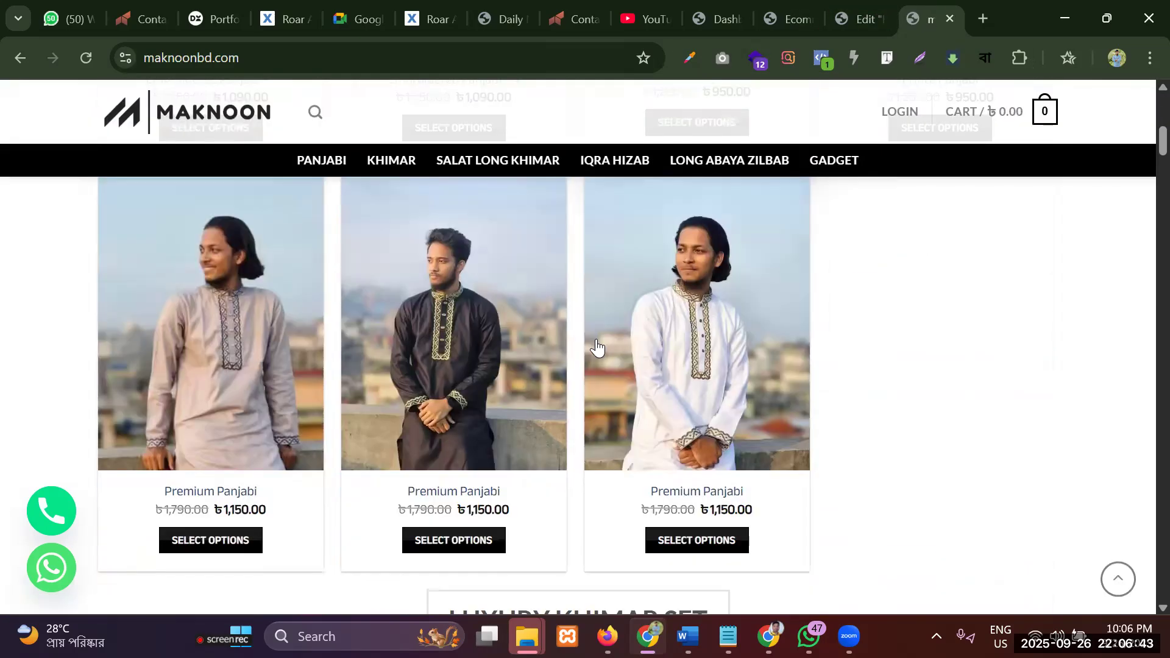
{"action": "scroll", "coordinate": [506, 311], "scroll_direction": "down", "scroll_amount": 3}
{"action": "left_click_drag", "start_coordinate": [433, 255], "coordinate": [716, 286]}
{"action": "left_click", "coordinate": [866, 18]}
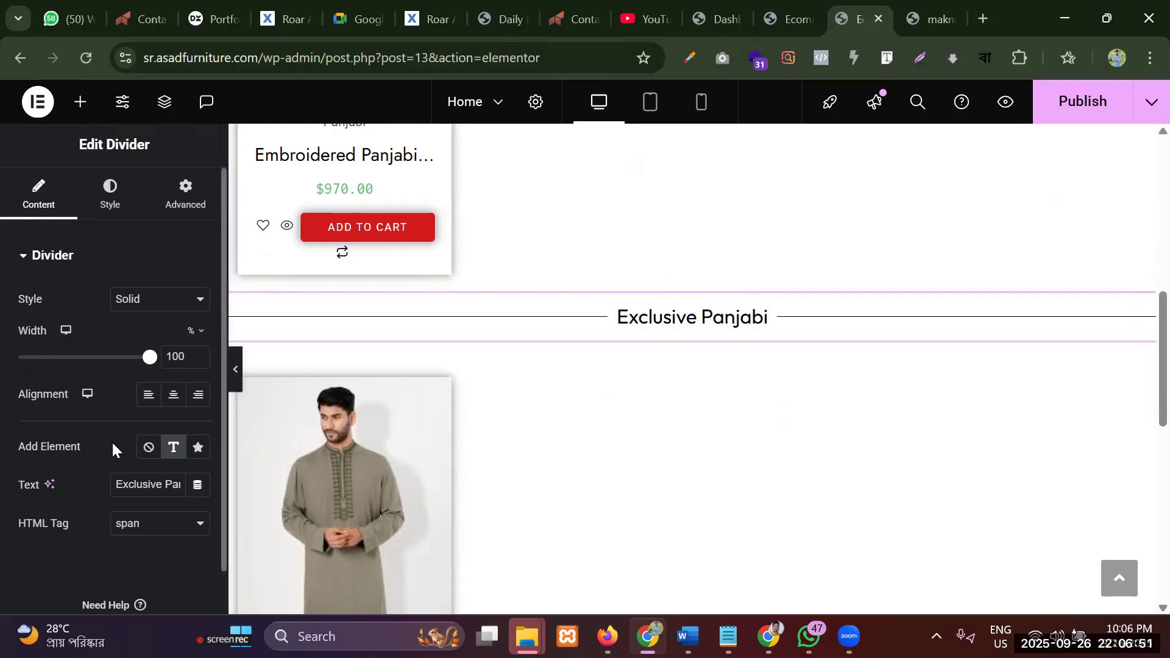
Paste 'Luxury Khimar Set' as the duplicated section's divider title
{"action": "scroll", "coordinate": [131, 439], "scroll_direction": "down", "scroll_amount": 1}
{"action": "triple_click", "coordinate": [123, 430]}
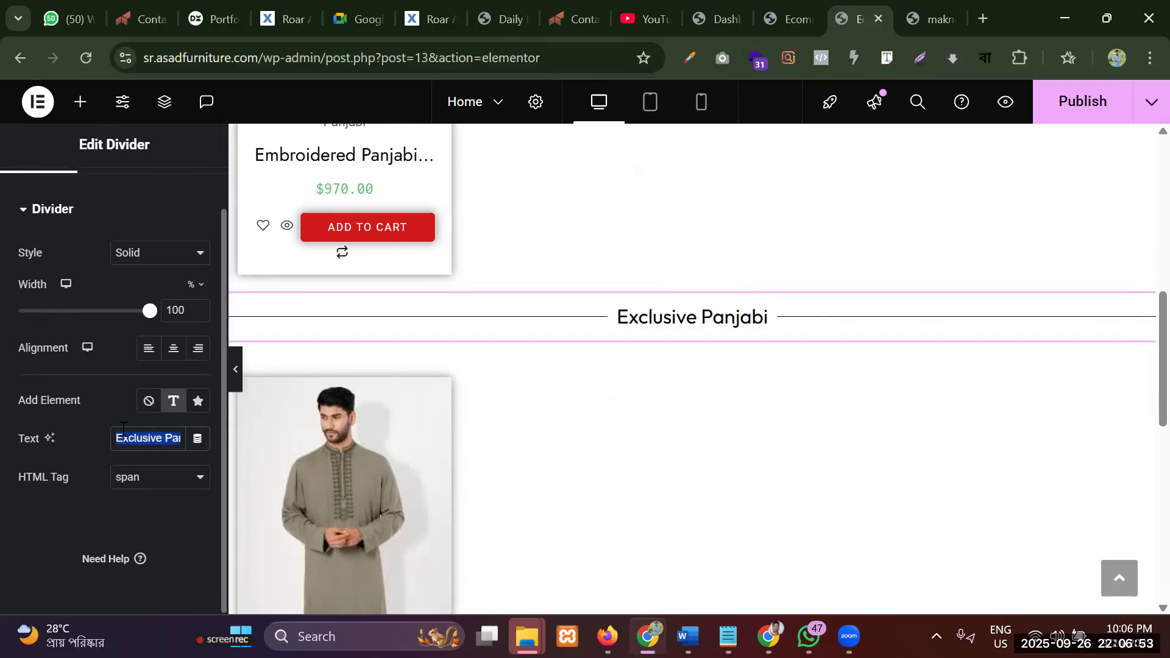
{"action": "key", "text": "ctrl+v"}
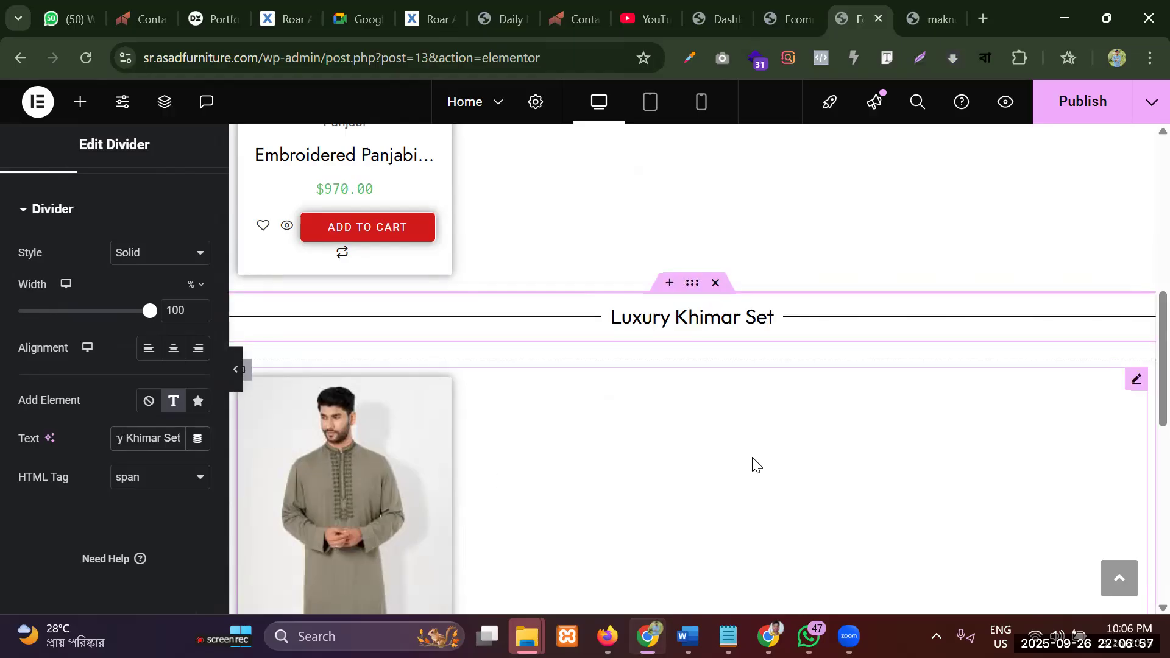
Check the section's Woo Products Grid category, leaving it set to Panjabi
{"action": "left_click", "coordinate": [1138, 381]}
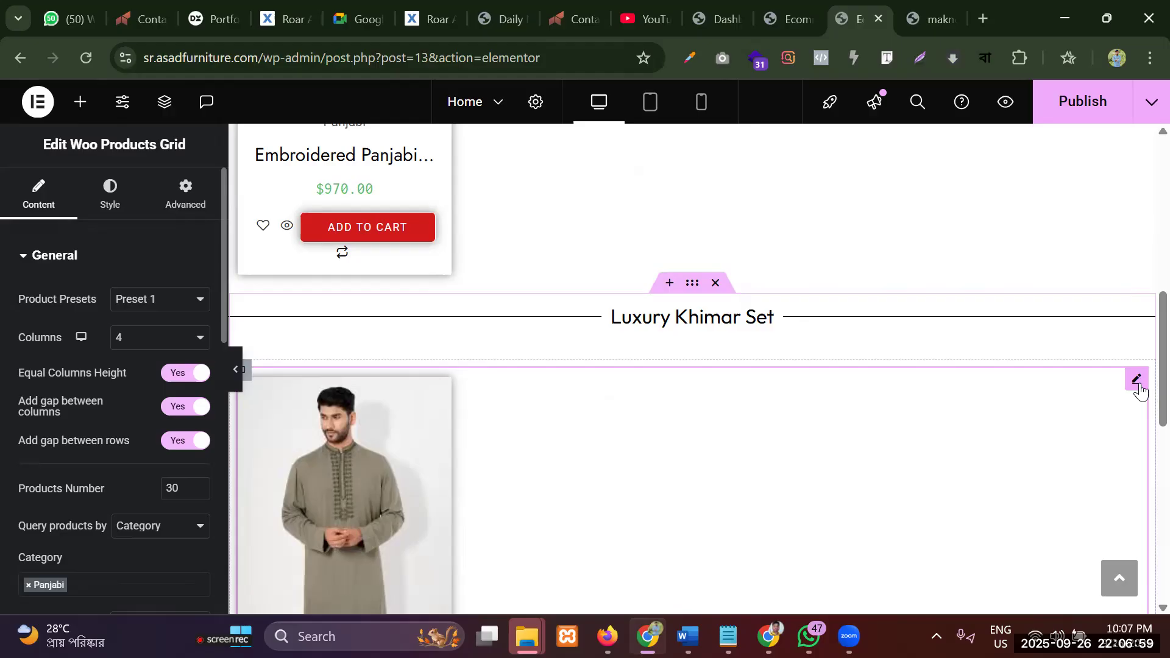
{"action": "scroll", "coordinate": [23, 373], "scroll_direction": "down", "scroll_amount": 3}
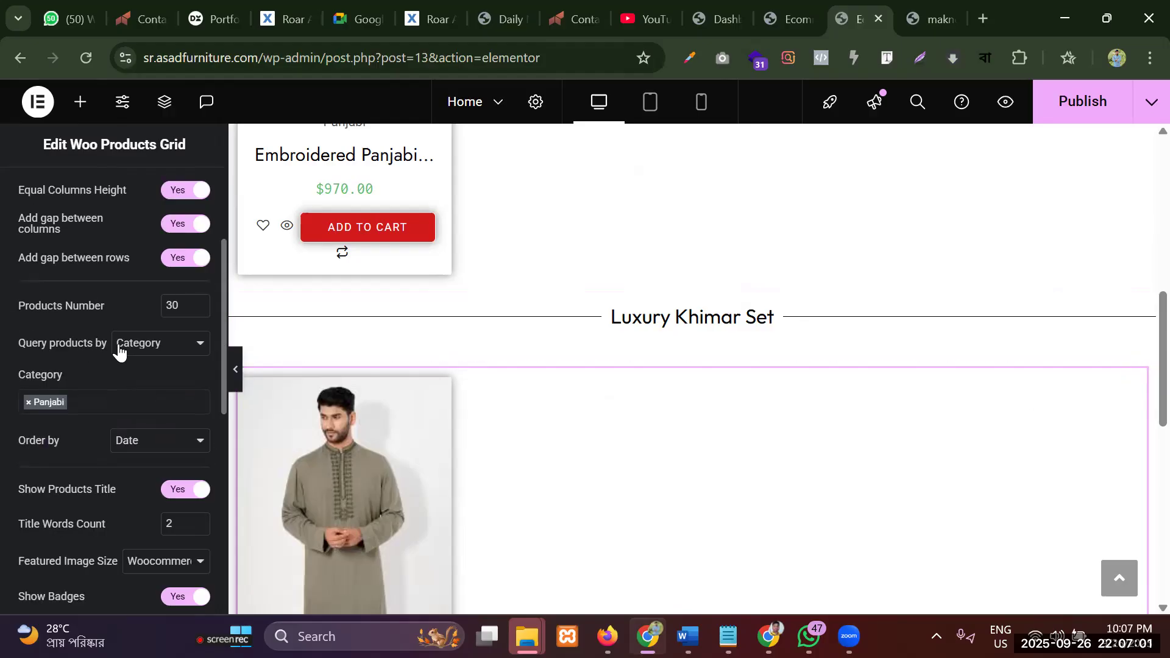
{"action": "left_click", "coordinate": [129, 407]}
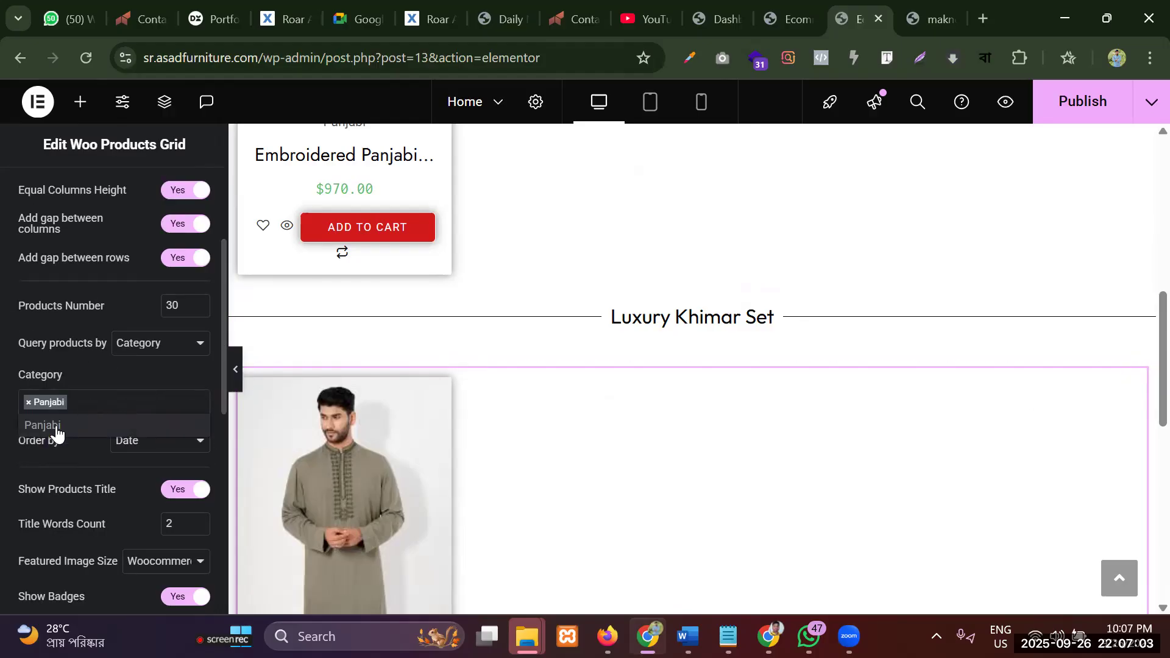
{"action": "left_click", "coordinate": [67, 378]}
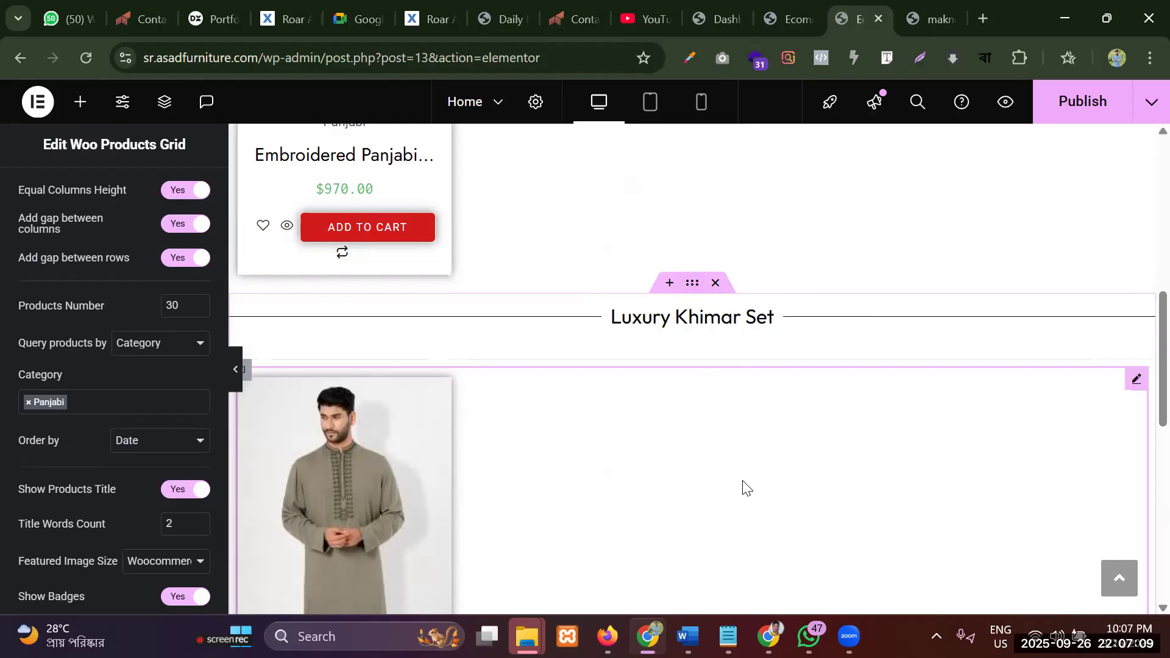
Select the KHIMAR COLLECTION heading on maknoonbd.com, then return to the Home page editor
{"action": "left_click", "coordinate": [933, 7]}
{"action": "scroll", "coordinate": [565, 254], "scroll_direction": "down", "scroll_amount": 8}
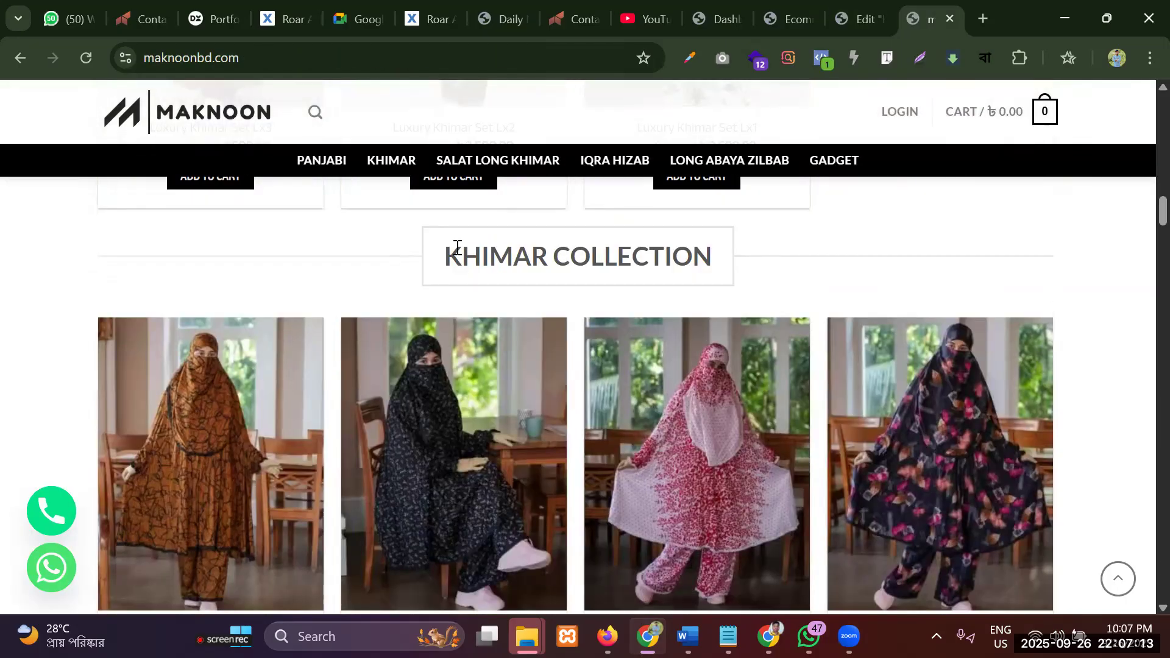
{"action": "left_click_drag", "start_coordinate": [457, 247], "coordinate": [719, 265]}
{"action": "triple_click", "coordinate": [617, 256]}
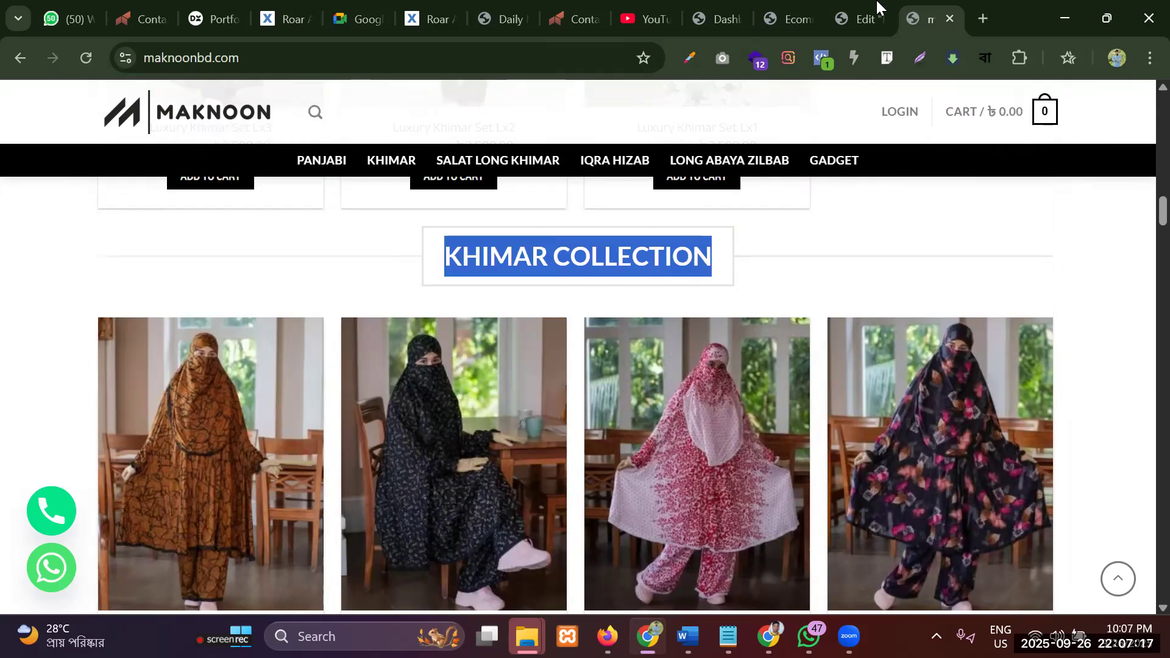
{"action": "left_click", "coordinate": [865, 15]}
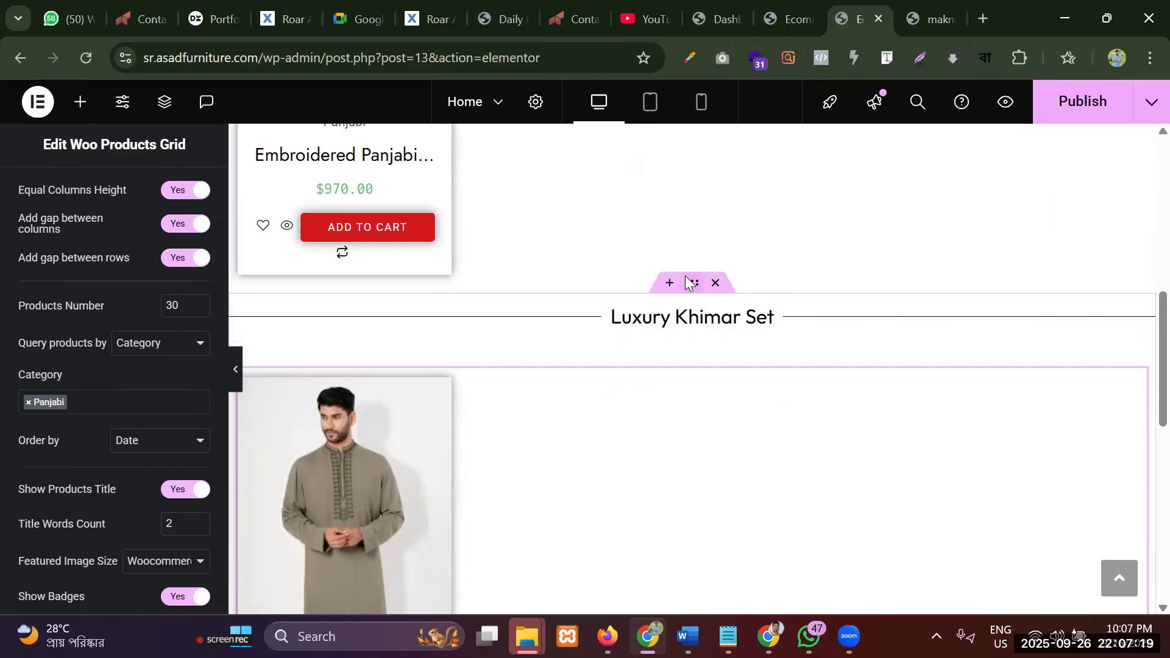
Duplicate the Luxury Khimar Set section and title the copy's divider 'Khimar Collection'
{"action": "right_click", "coordinate": [687, 282]}
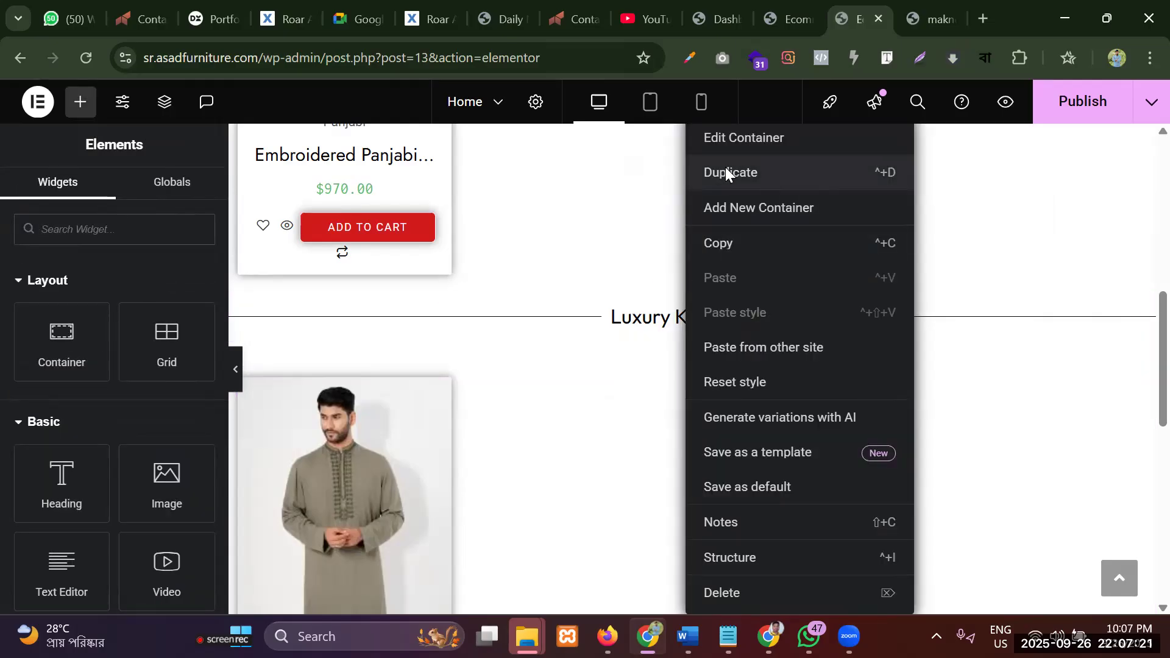
{"action": "left_click", "coordinate": [727, 172]}
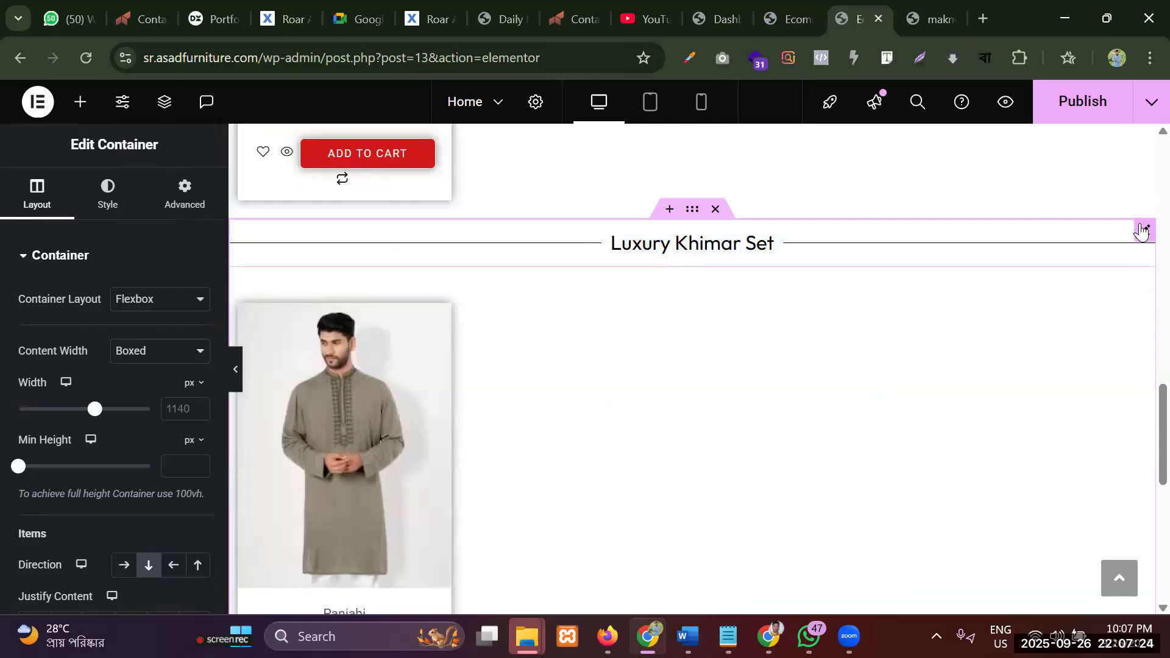
{"action": "left_click", "coordinate": [1145, 230]}
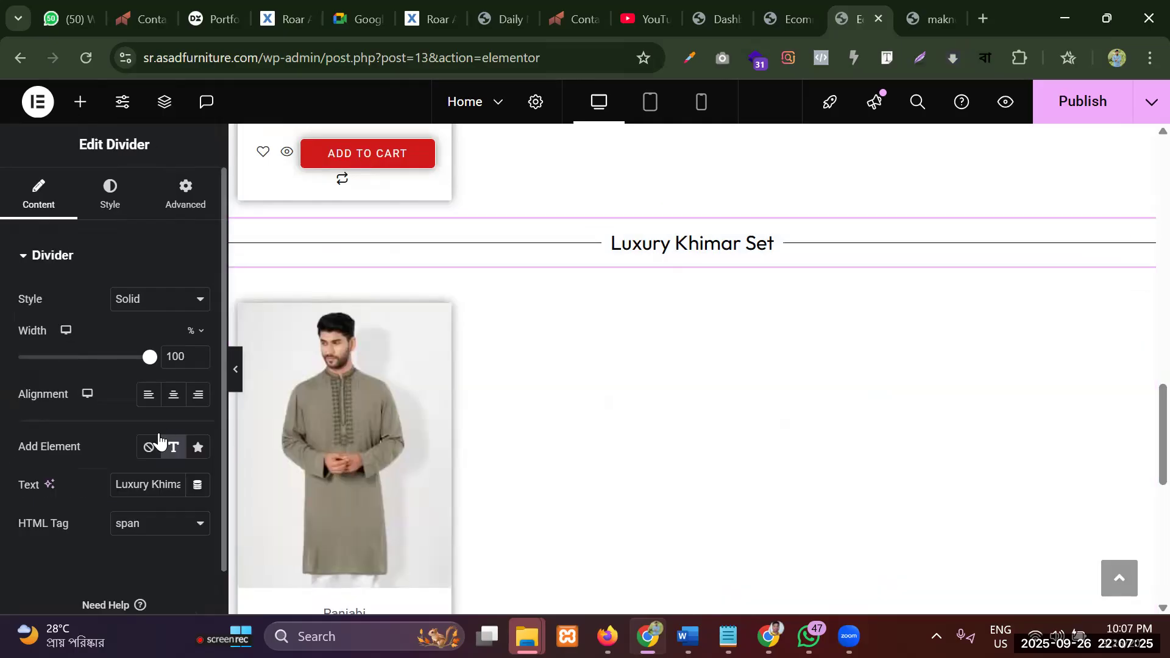
{"action": "scroll", "coordinate": [73, 445], "scroll_direction": "down", "scroll_amount": 1}
{"action": "triple_click", "coordinate": [133, 439]}
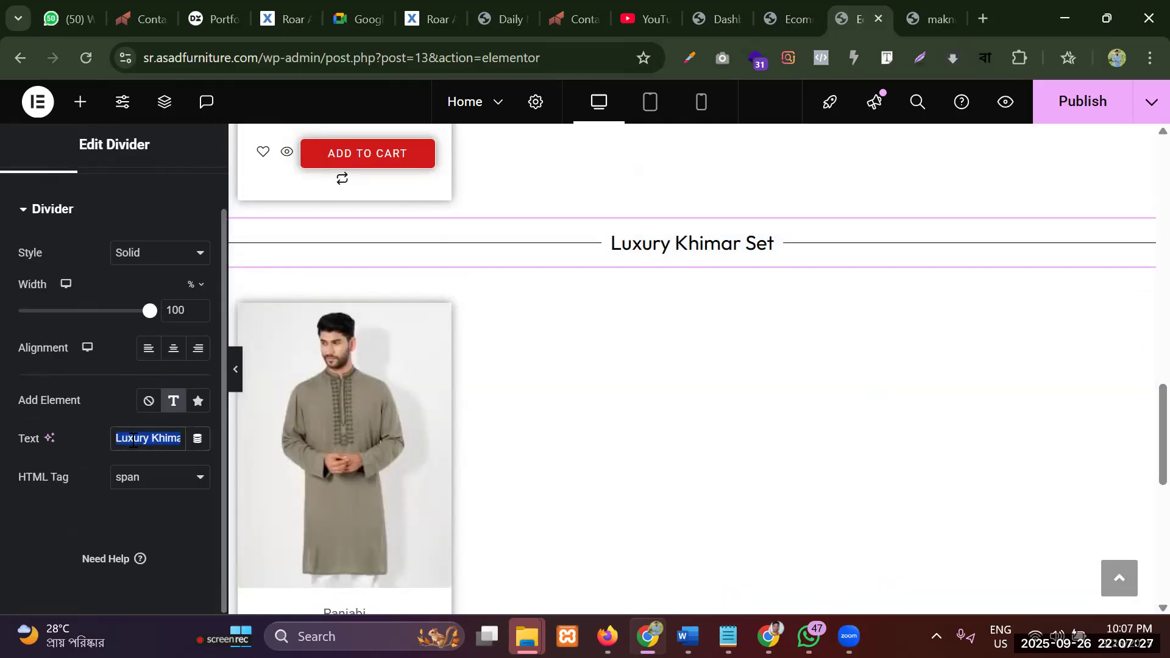
{"action": "type", "text": "Luxury Khimar Collection"}
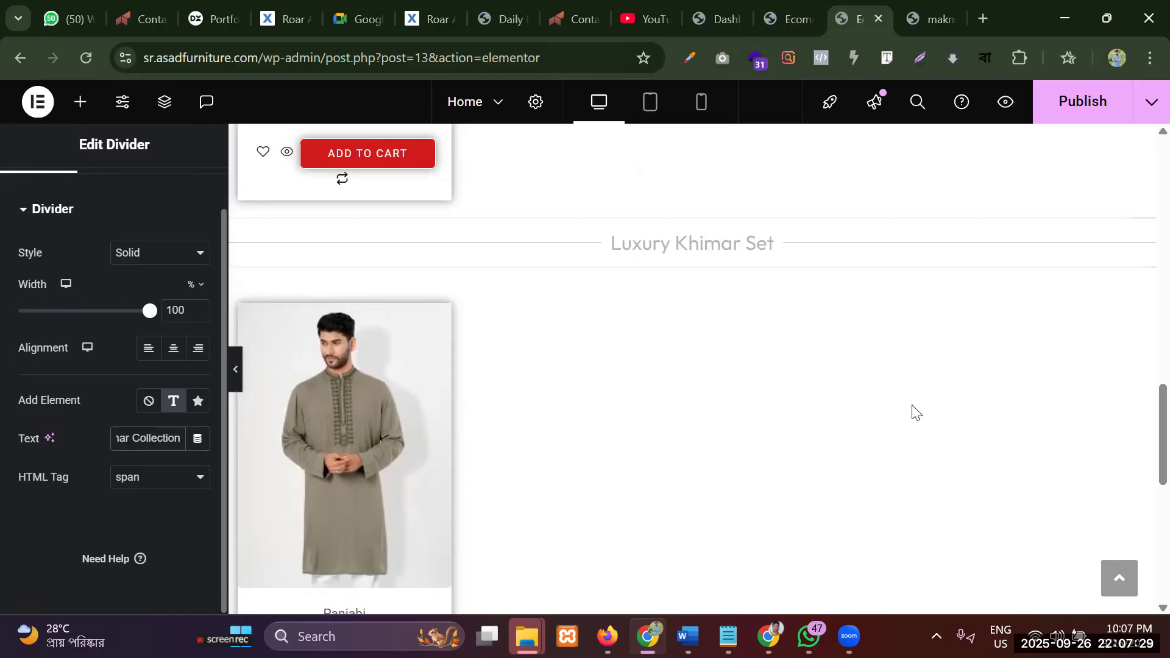
Publish the Home page and preview the changes
{"action": "scroll", "coordinate": [802, 408], "scroll_direction": "up", "scroll_amount": 15}
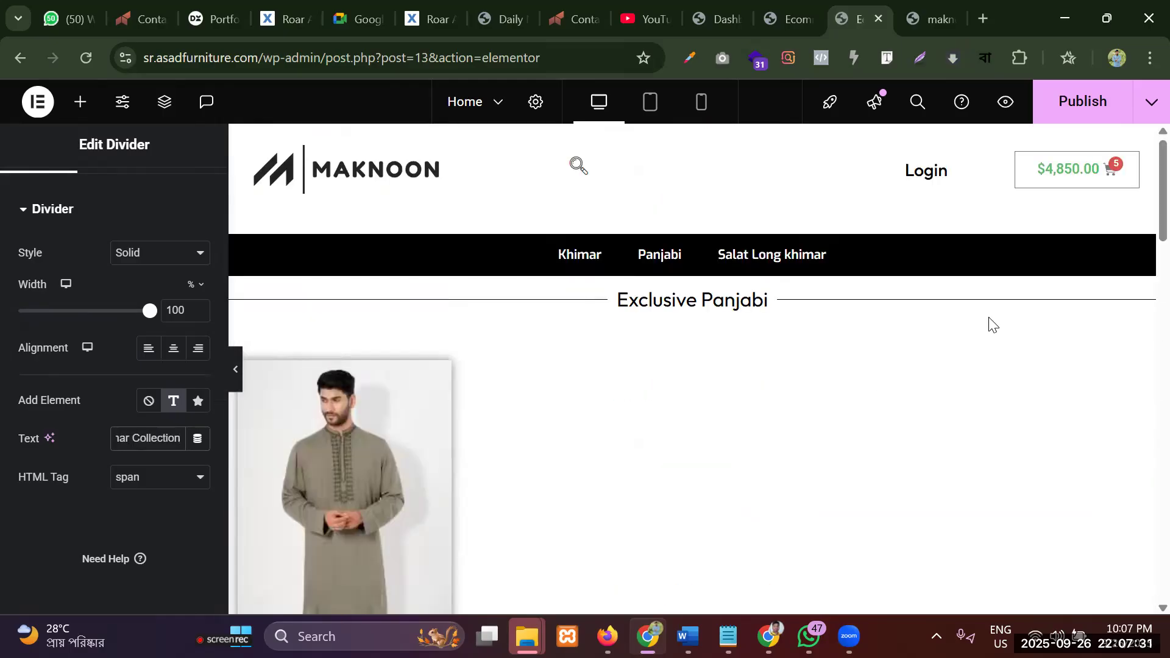
{"action": "left_click", "coordinate": [1091, 99]}
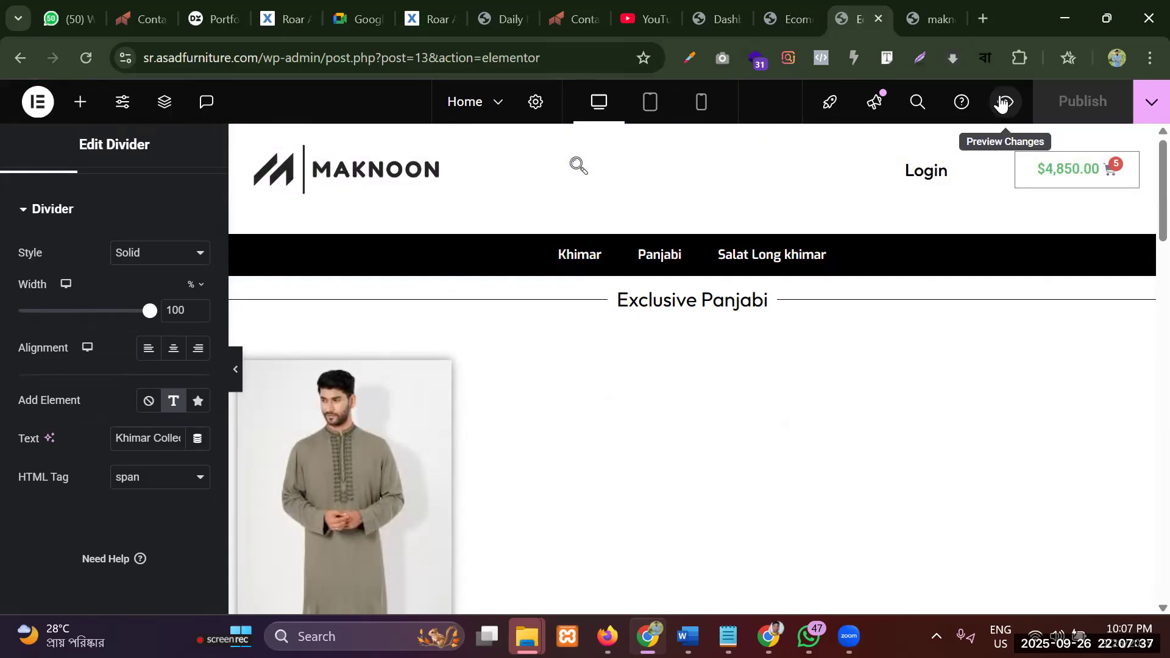
{"action": "left_click", "coordinate": [1004, 102]}
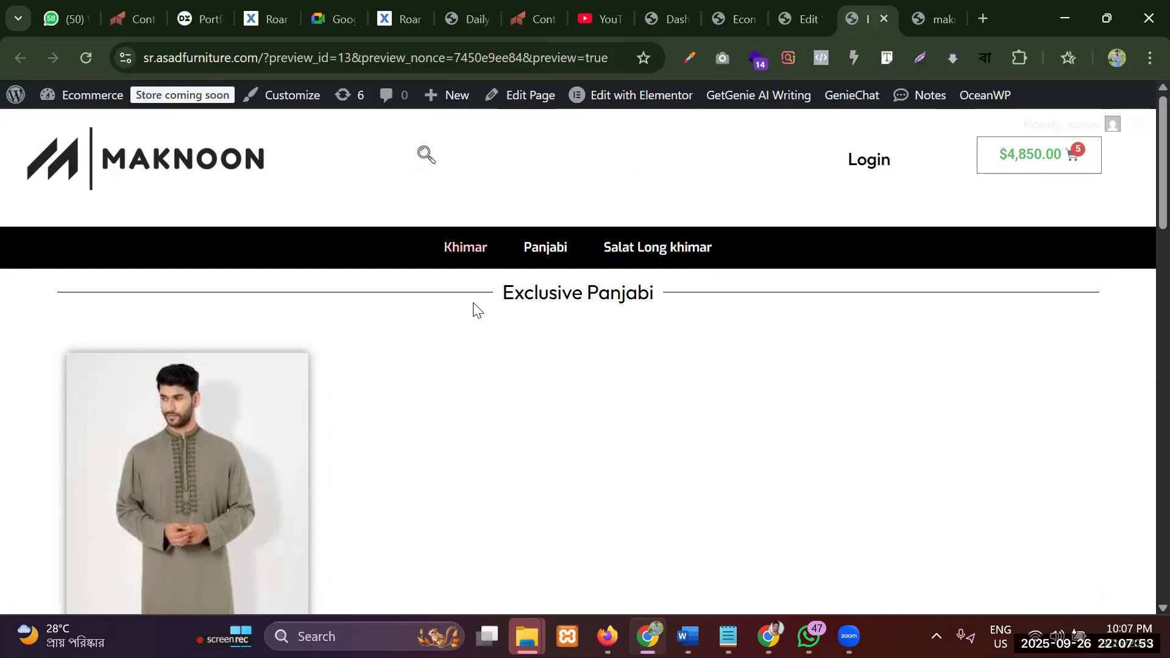
Scroll the preview through the Exclusive Panjabi, Luxury Khimar Set and Khimar Collection sections
{"action": "scroll", "coordinate": [480, 287], "scroll_direction": "down", "scroll_amount": 9}
{"action": "scroll", "coordinate": [405, 277], "scroll_direction": "up", "scroll_amount": 5}
{"action": "scroll", "coordinate": [617, 334], "scroll_direction": "down", "scroll_amount": 5}
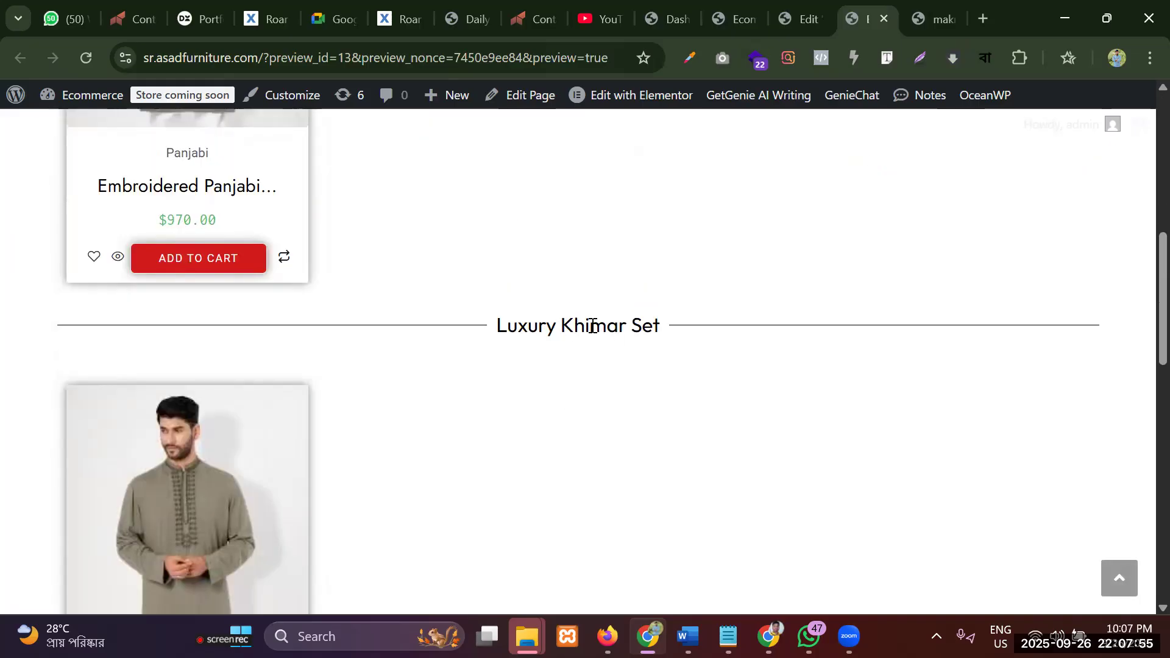
{"action": "double_click", "coordinate": [592, 326]}
{"action": "scroll", "coordinate": [418, 310], "scroll_direction": "down", "scroll_amount": 15}
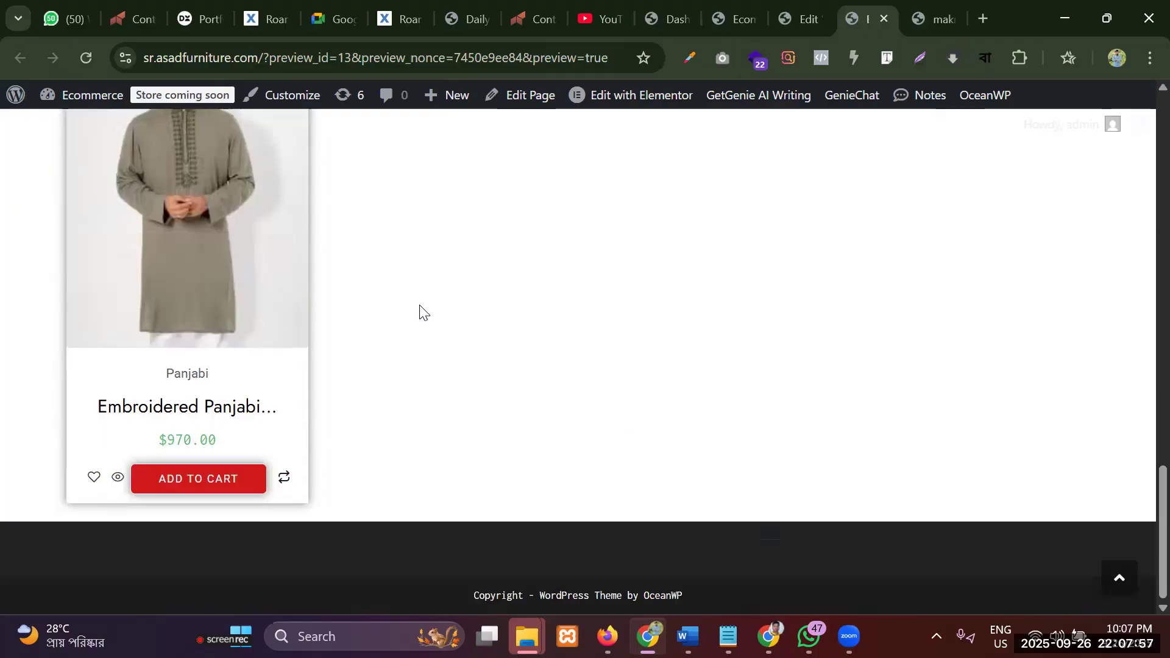
{"action": "scroll", "coordinate": [484, 311], "scroll_direction": "up", "scroll_amount": 9}
{"action": "scroll", "coordinate": [504, 374], "scroll_direction": "down", "scroll_amount": 6}
{"action": "scroll", "coordinate": [502, 374], "scroll_direction": "up", "scroll_amount": 7}
{"action": "scroll", "coordinate": [501, 373], "scroll_direction": "down", "scroll_amount": 2}
{"action": "scroll", "coordinate": [501, 374], "scroll_direction": "up", "scroll_amount": 6}
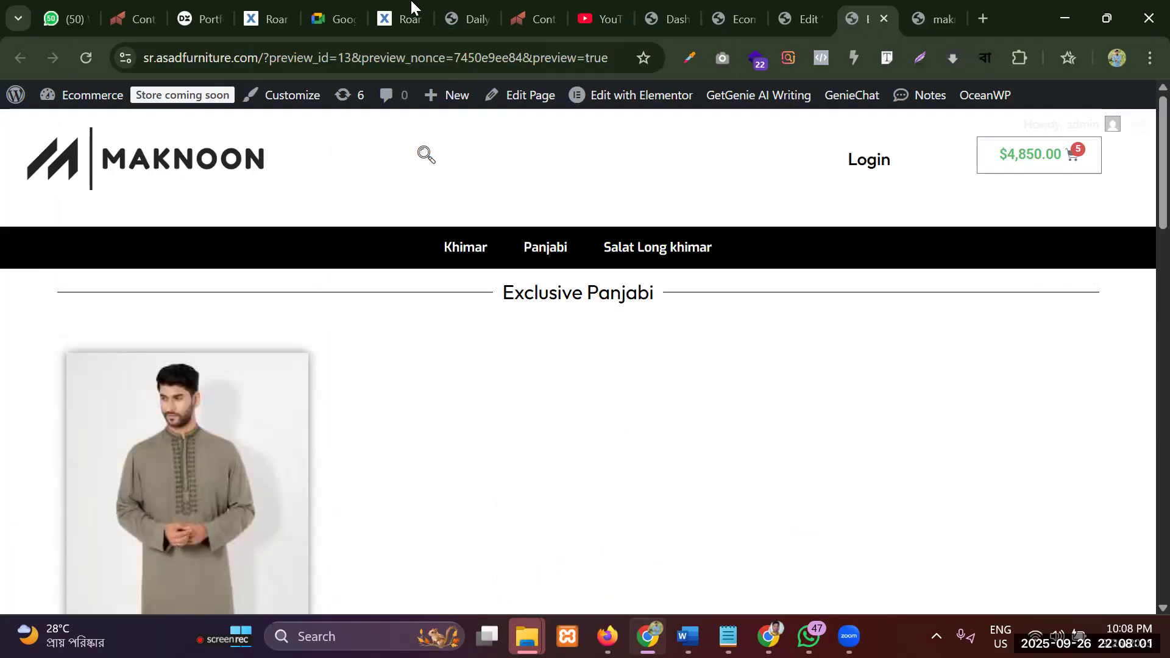
Save the first khimar image from maknoonbd.com as Maknoon-new-khimar-6-300x400.jpg
{"action": "left_click", "coordinate": [939, 19]}
{"action": "scroll", "coordinate": [192, 335], "scroll_direction": "down", "scroll_amount": 2}
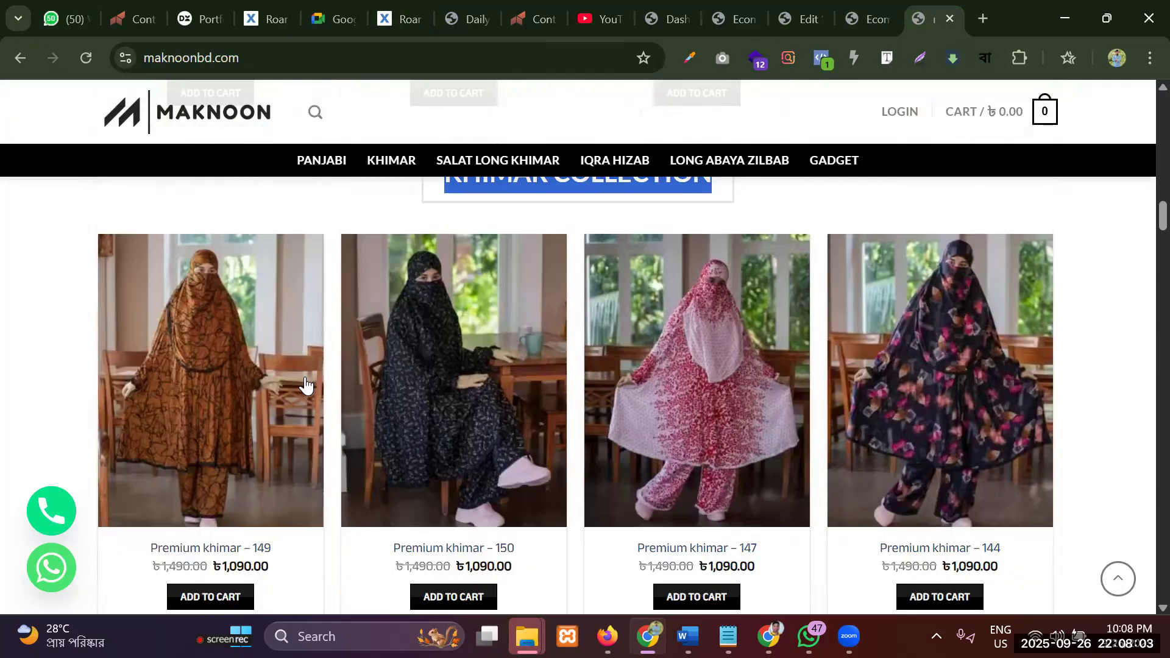
{"action": "right_click", "coordinate": [203, 322]}
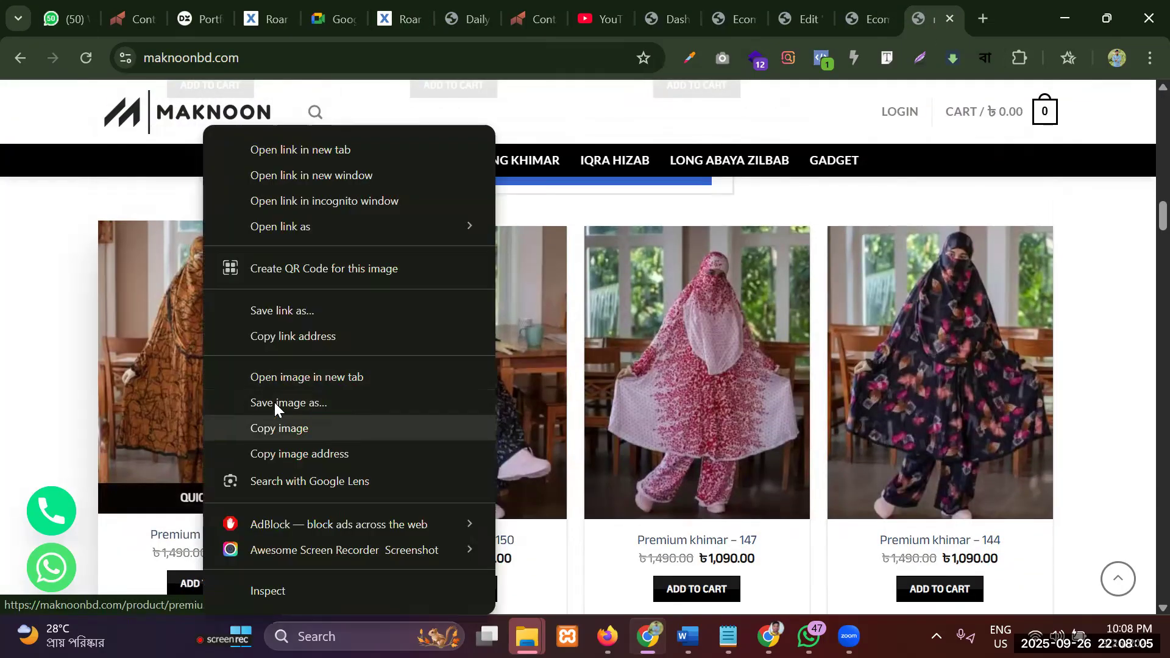
{"action": "left_click", "coordinate": [274, 402]}
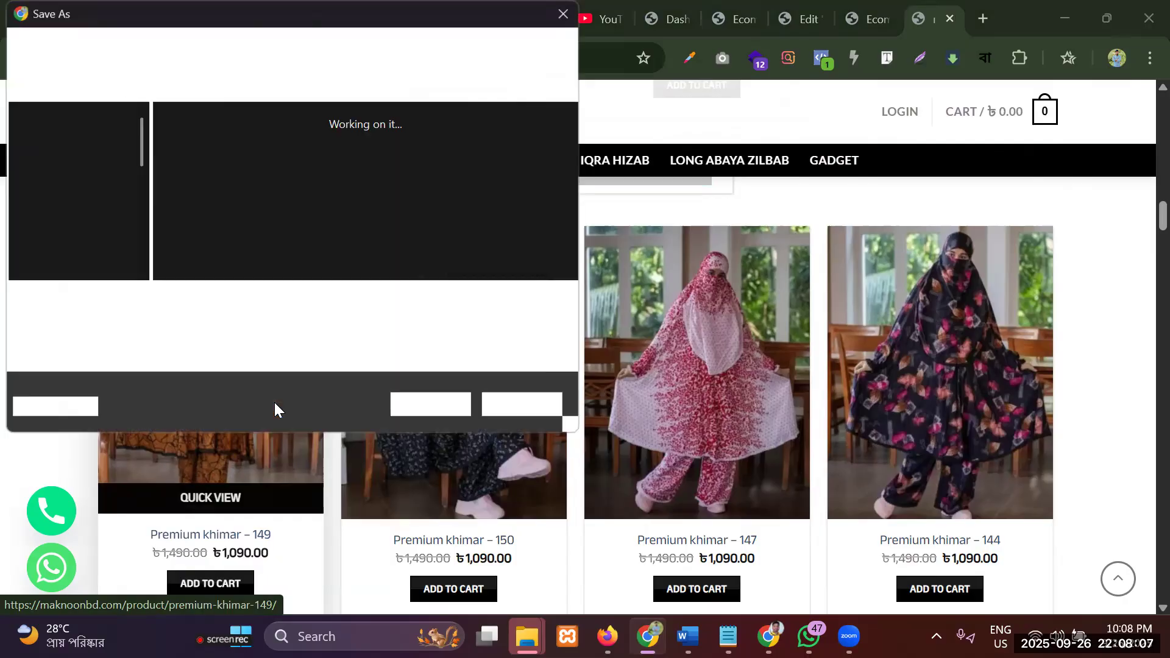
{"action": "left_click", "coordinate": [411, 401]}
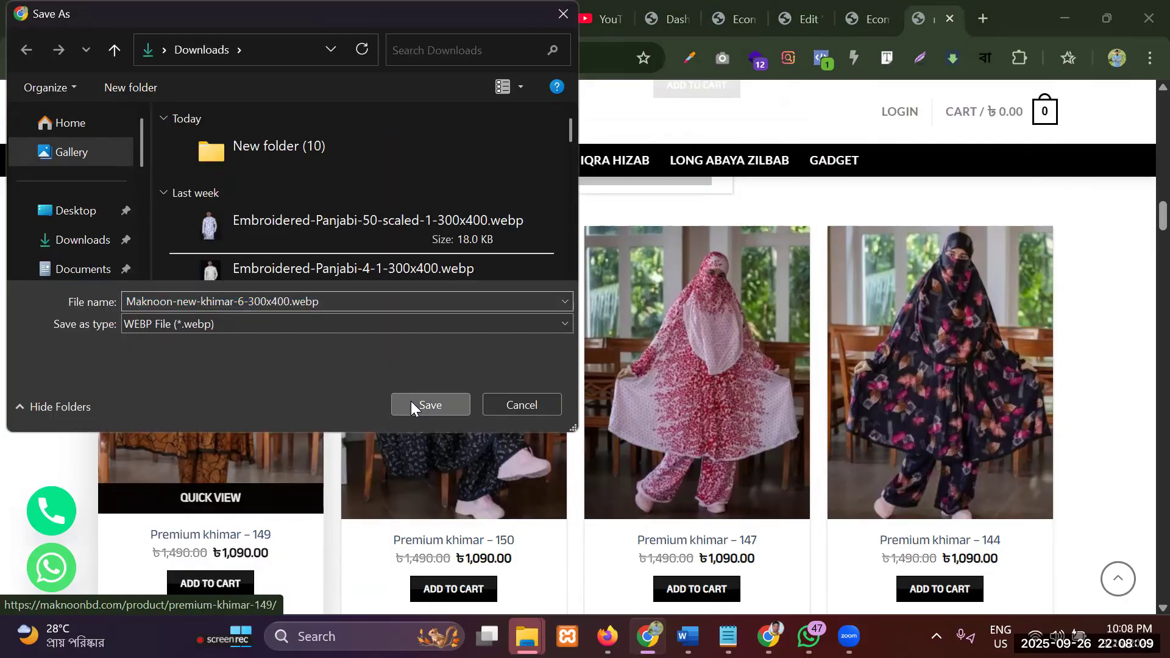
{"action": "left_click", "coordinate": [250, 329]}
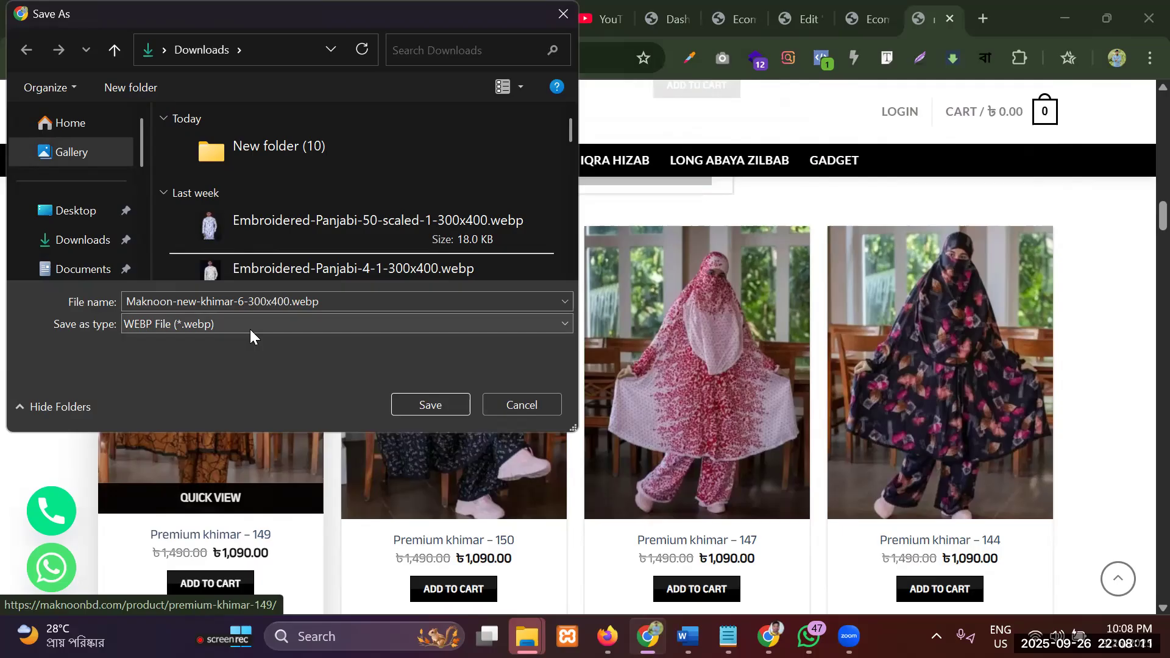
{"action": "left_click", "coordinate": [181, 360]}
{"action": "left_click", "coordinate": [373, 299]}
{"action": "left_click", "coordinate": [366, 301]}
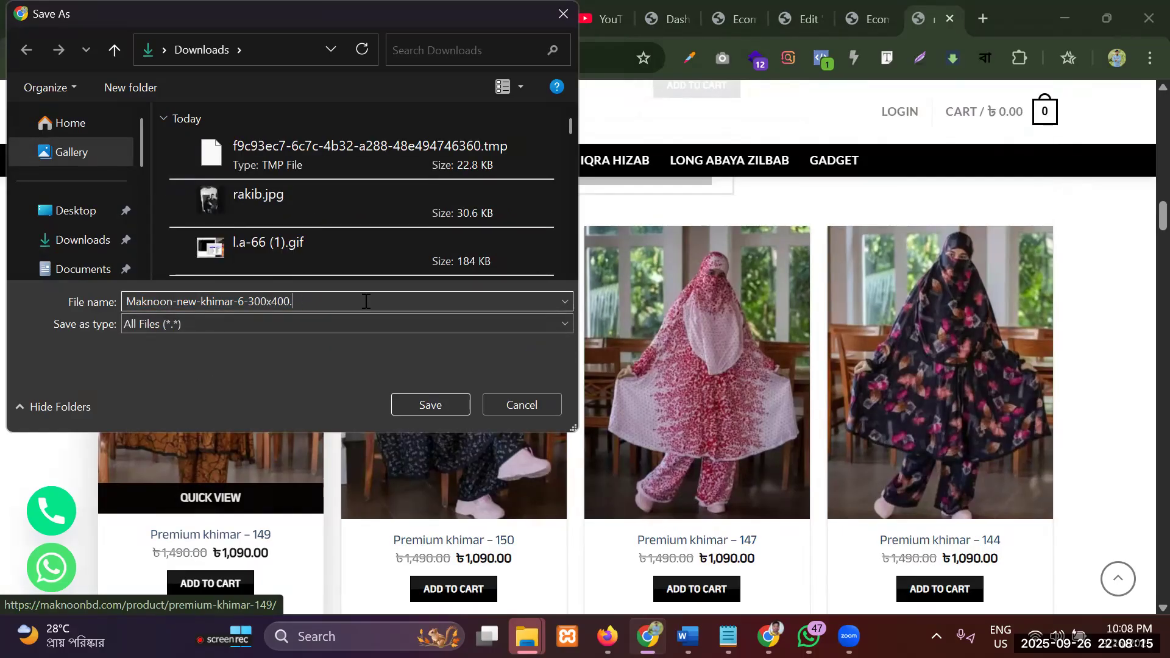
{"action": "type", "text": "jpg"}
{"action": "key", "text": "Return"}
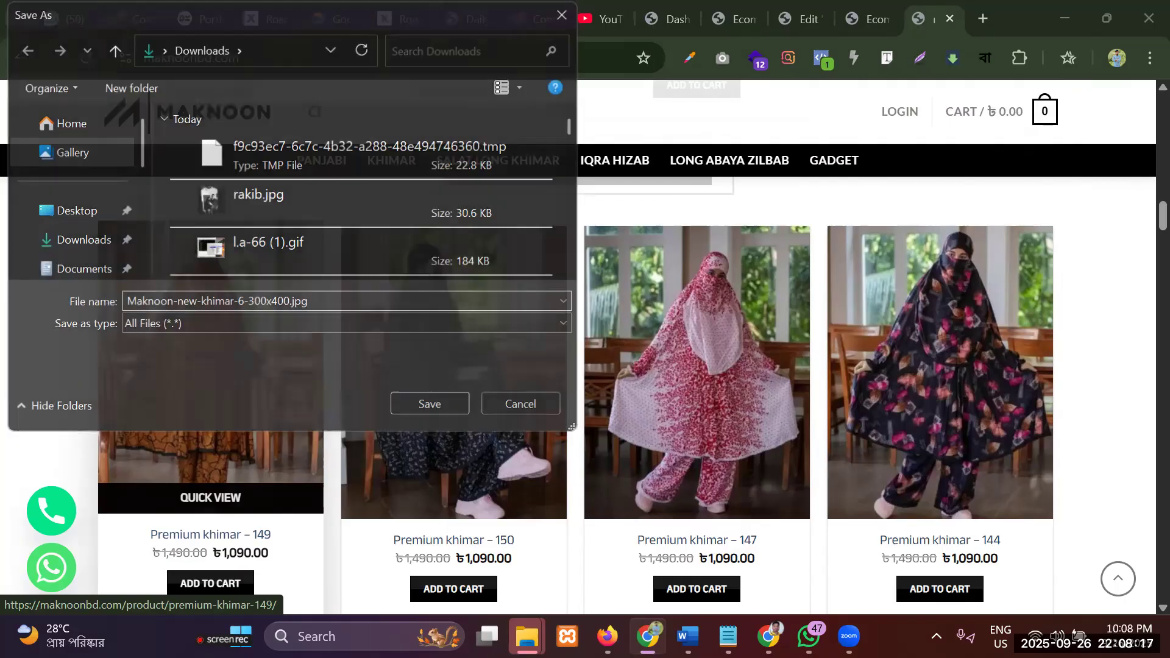
Select the KHIMAR COLLECTION heading, then switch to the sr.asadfurniture.com preview
{"action": "scroll", "coordinate": [561, 201], "scroll_direction": "up", "scroll_amount": 3}
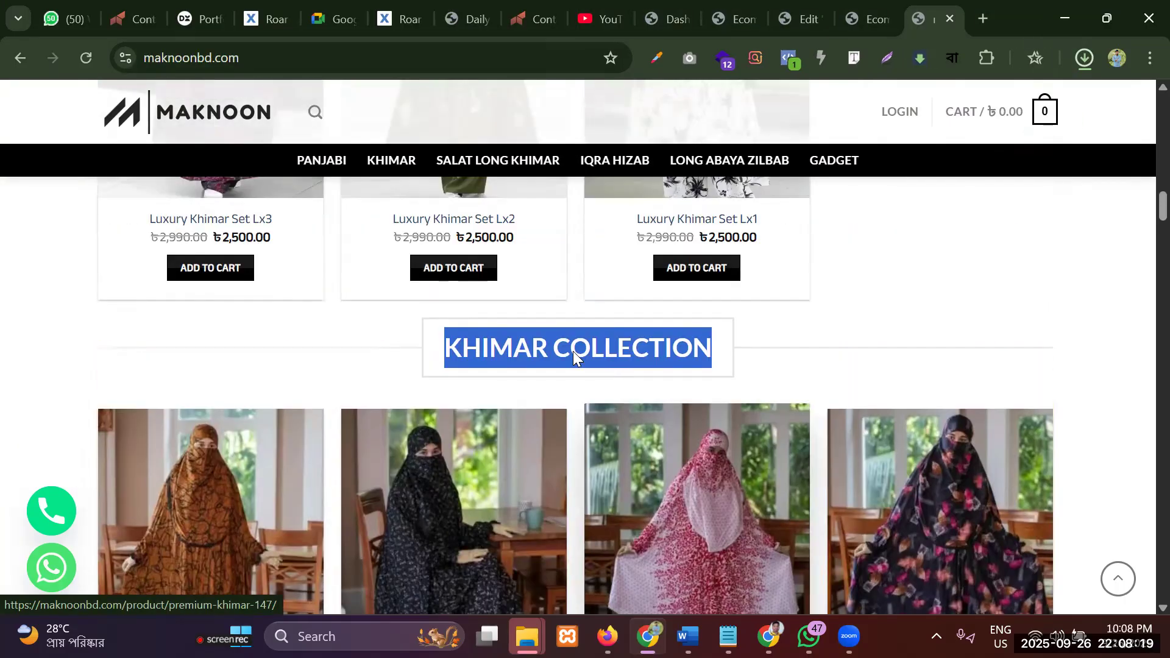
{"action": "left_click", "coordinate": [561, 341]}
{"action": "scroll", "coordinate": [561, 341], "scroll_direction": "down", "scroll_amount": 4}
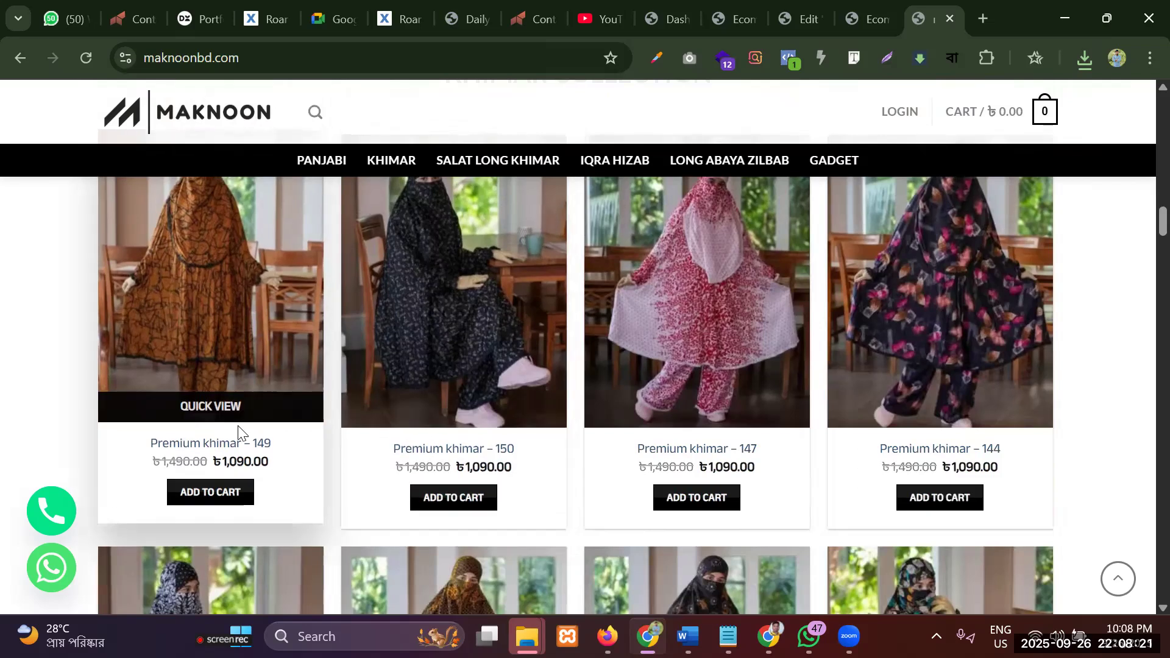
{"action": "scroll", "coordinate": [463, 335], "scroll_direction": "up", "scroll_amount": 4}
{"action": "left_click_drag", "start_coordinate": [449, 340], "coordinate": [817, 363]}
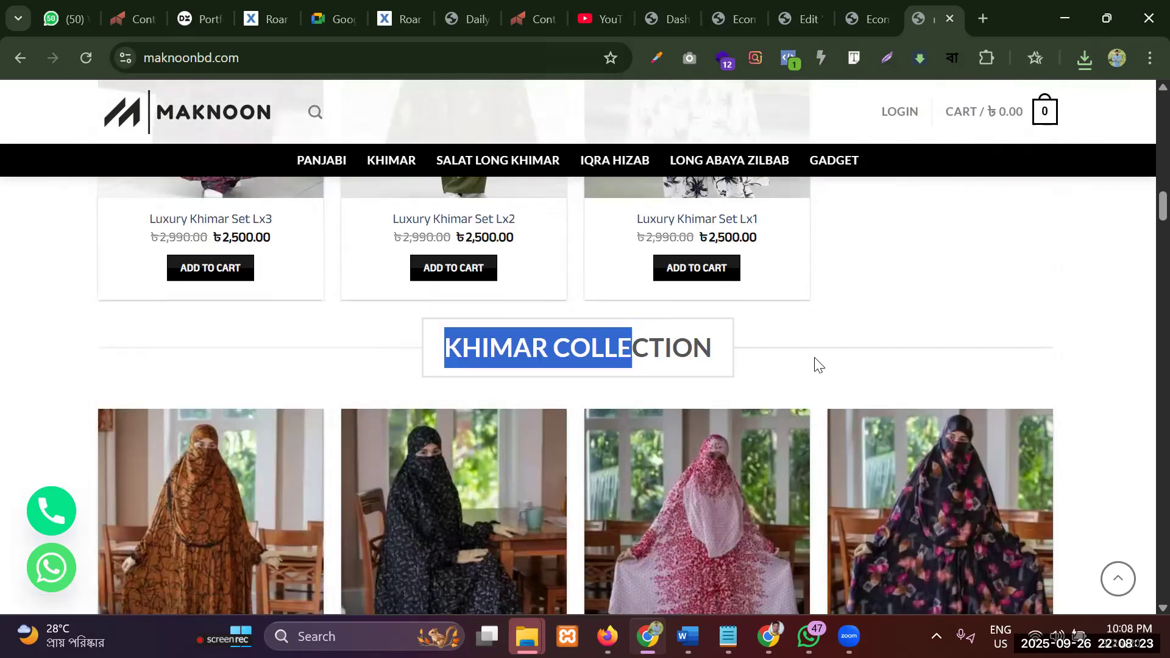
{"action": "left_click", "coordinate": [868, 16]}
Open the WordPress Dashboard in a new tab and go to Products > Categories
{"action": "mouse_move", "coordinate": [73, 95]}
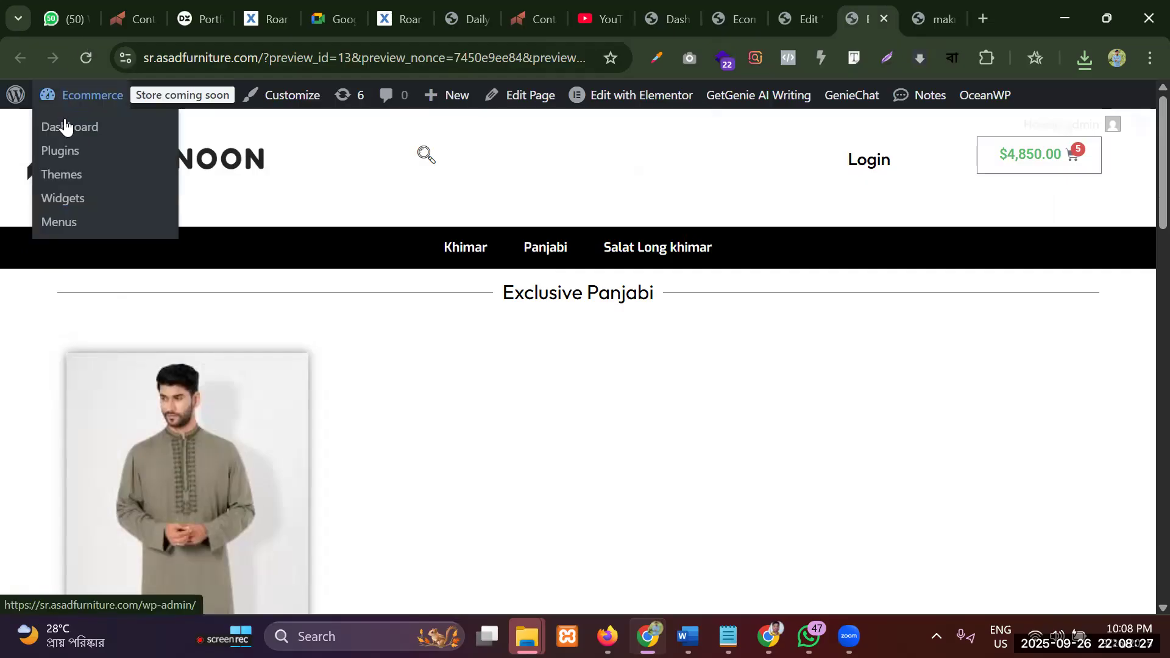
{"action": "right_click", "coordinate": [96, 129]}
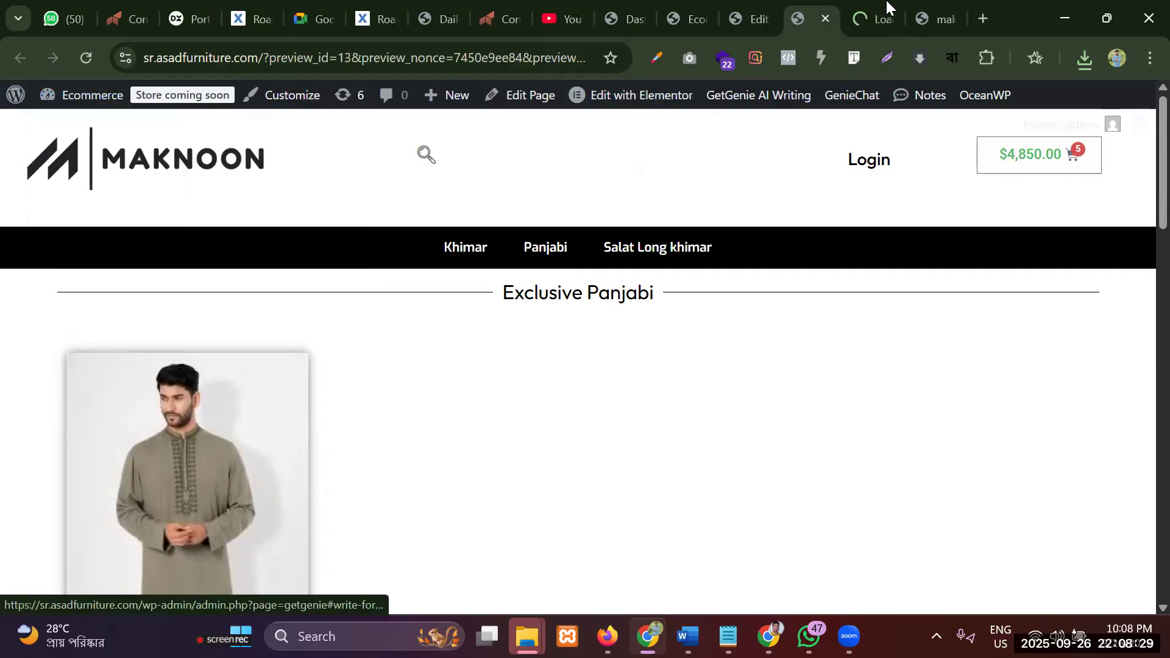
{"action": "left_click", "coordinate": [878, 18]}
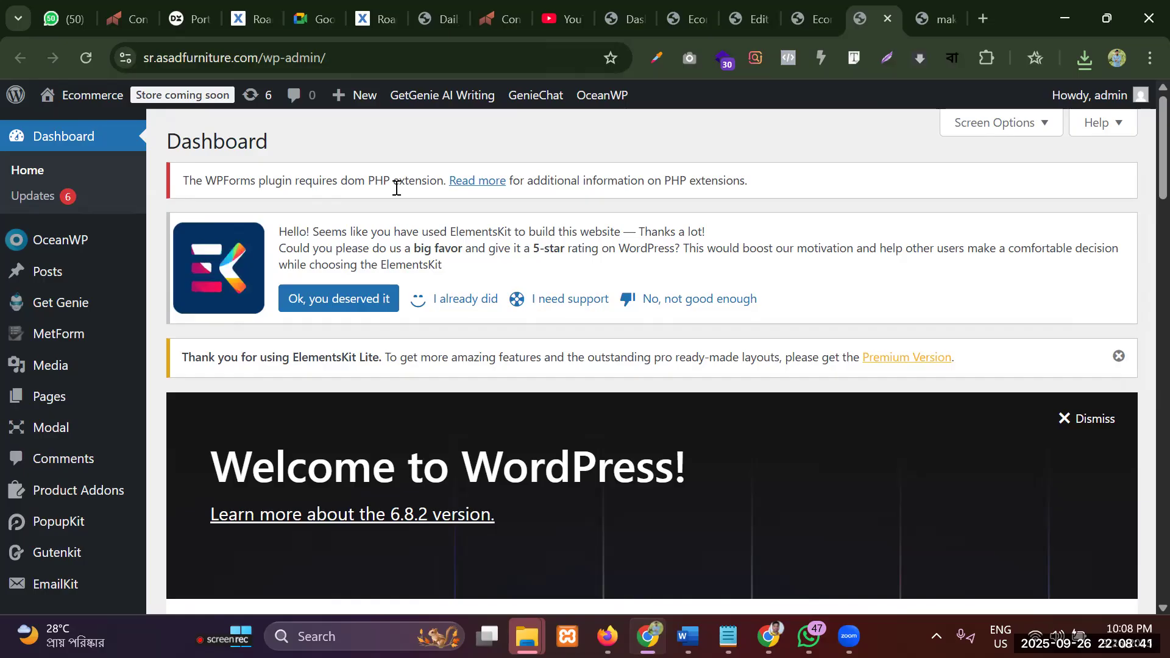
{"action": "mouse_move", "coordinate": [86, 309]}
{"action": "scroll", "coordinate": [85, 309], "scroll_direction": "down", "scroll_amount": 1}
{"action": "scroll", "coordinate": [85, 312], "scroll_direction": "down", "scroll_amount": 4}
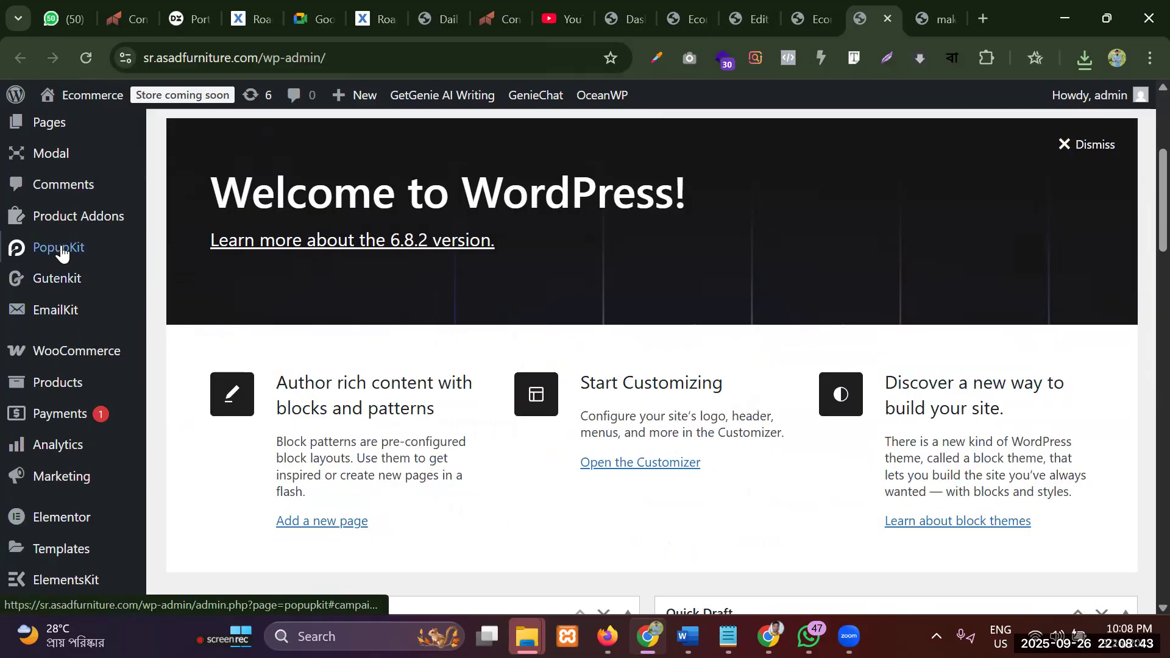
{"action": "scroll", "coordinate": [42, 253], "scroll_direction": "down", "scroll_amount": 2}
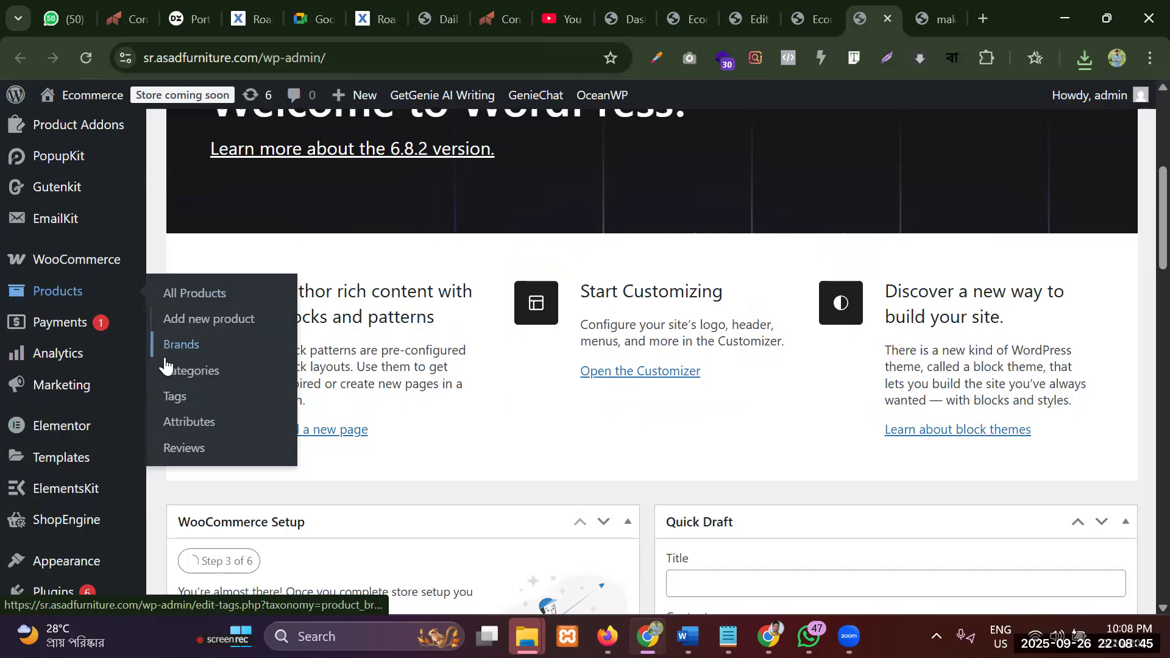
{"action": "left_click", "coordinate": [187, 372]}
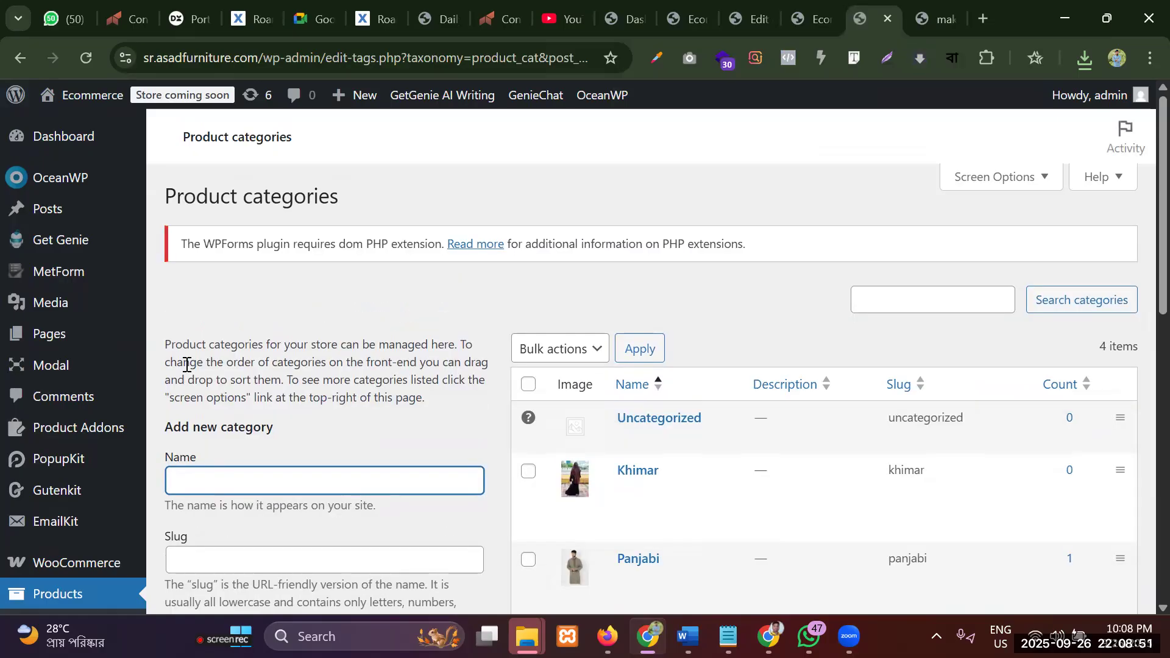
Review the Khimar, Panjabi and Salat Long khimar categories and open Add new product in a new tab
{"action": "scroll", "coordinate": [186, 364], "scroll_direction": "down", "scroll_amount": 3}
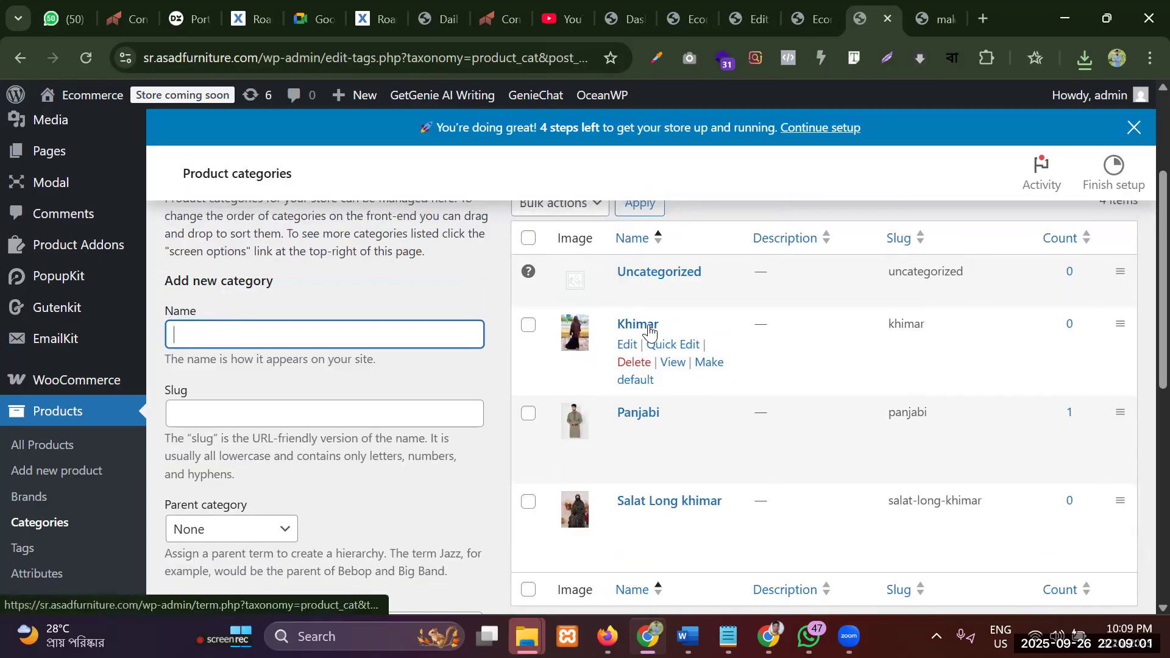
{"action": "scroll", "coordinate": [650, 331], "scroll_direction": "down", "scroll_amount": 3}
{"action": "scroll", "coordinate": [648, 332], "scroll_direction": "up", "scroll_amount": 5}
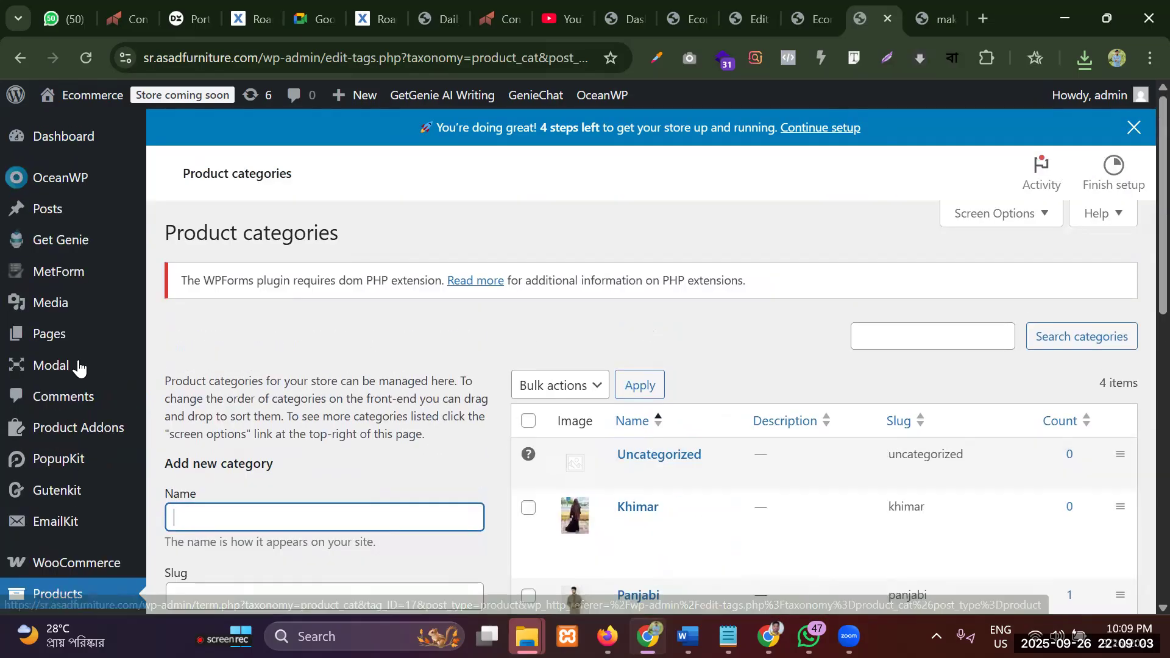
{"action": "scroll", "coordinate": [52, 364], "scroll_direction": "down", "scroll_amount": 4}
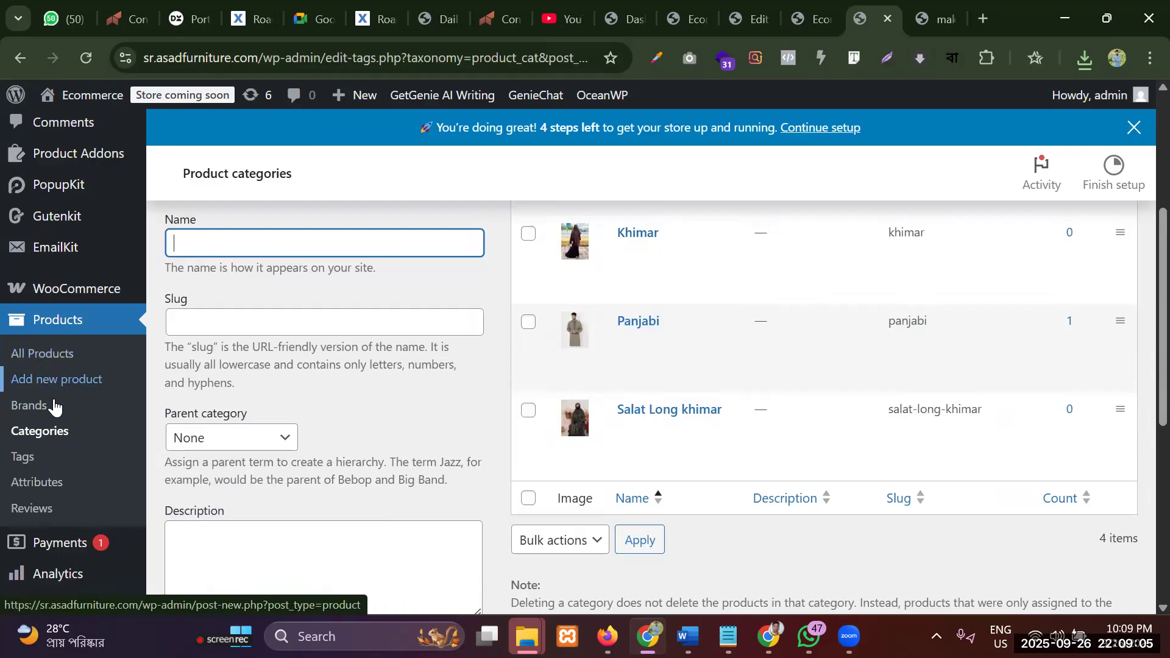
{"action": "right_click", "coordinate": [91, 383]}
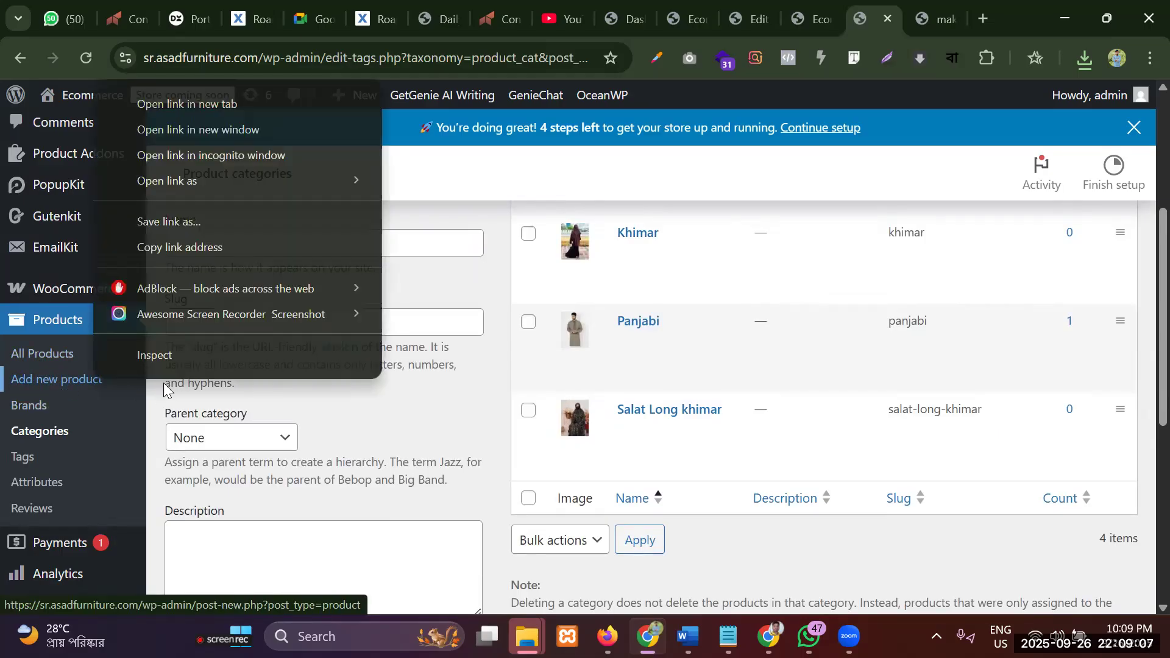
{"action": "left_click", "coordinate": [216, 105]}
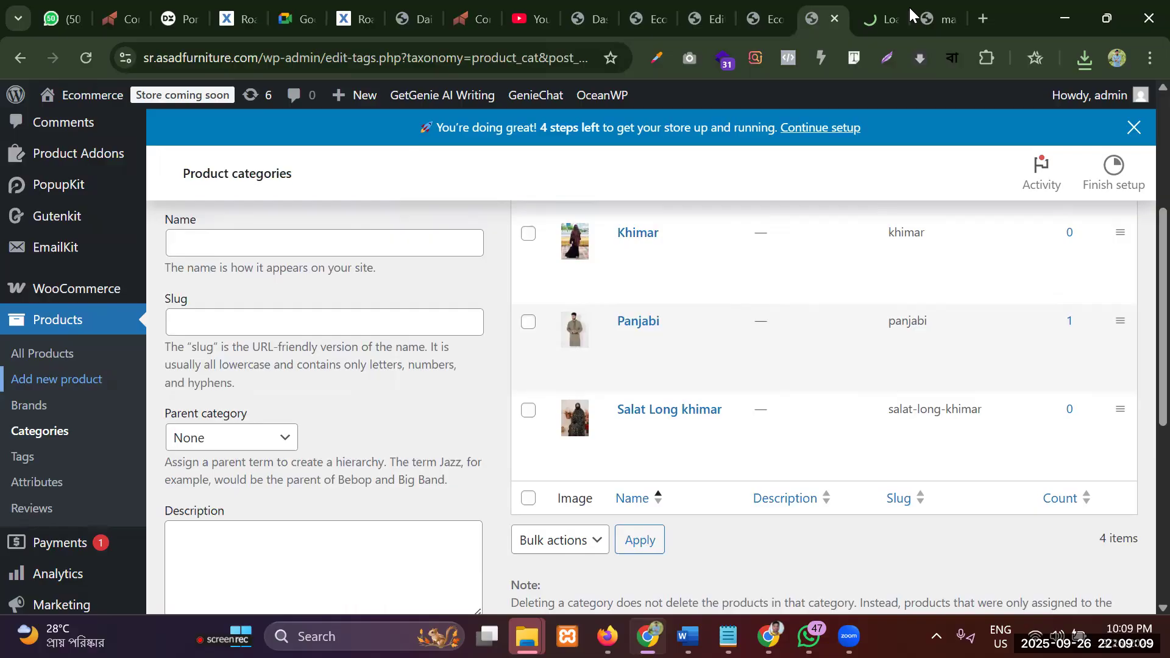
Copy the title 'Premium khimar – 149' from maknoonbd.com and paste it as the product name
{"action": "left_click", "coordinate": [873, 15]}
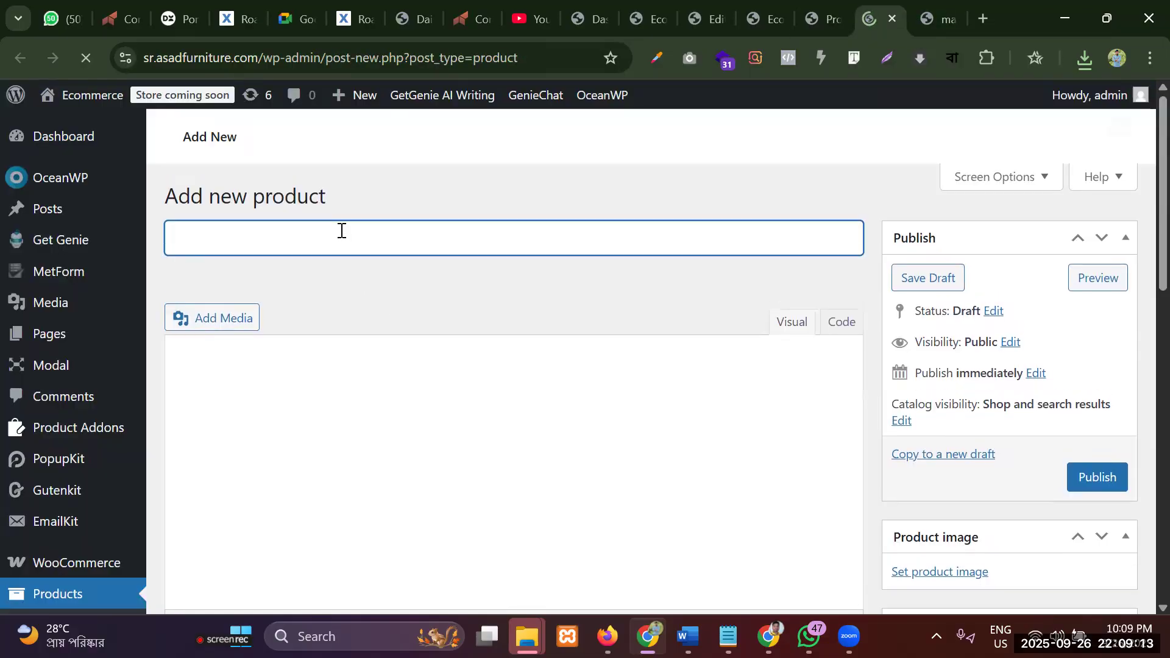
{"action": "left_click", "coordinate": [936, 18]}
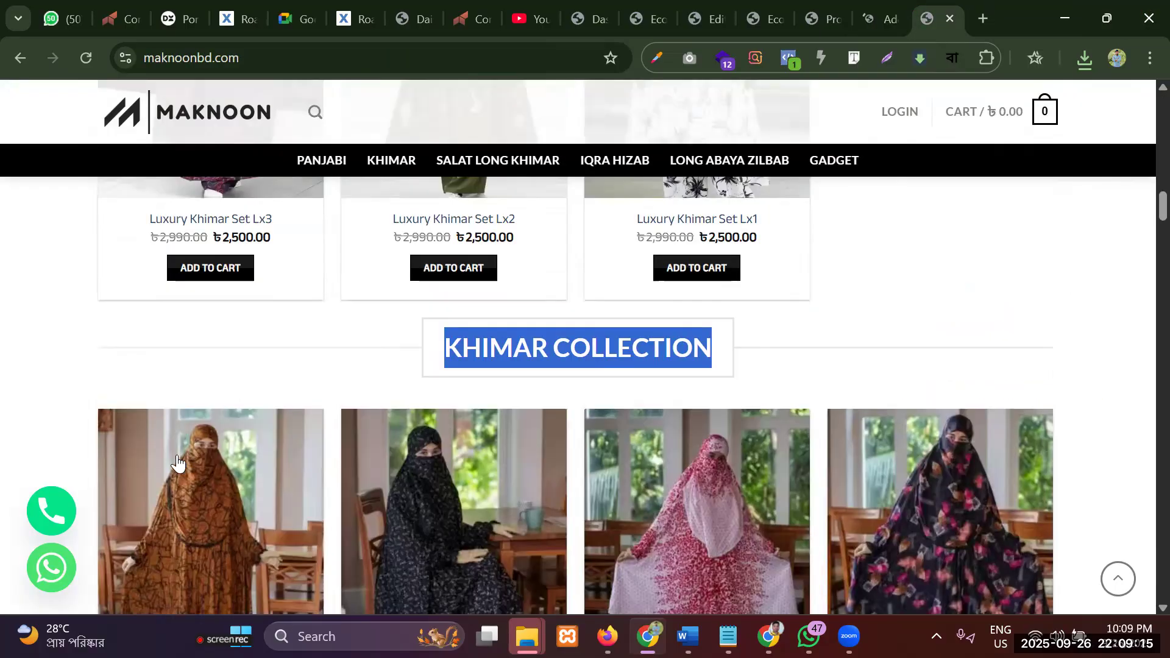
{"action": "scroll", "coordinate": [177, 457], "scroll_direction": "down", "scroll_amount": 4}
{"action": "left_click_drag", "start_coordinate": [148, 444], "coordinate": [286, 443]}
{"action": "key", "text": "ctrl+c"}
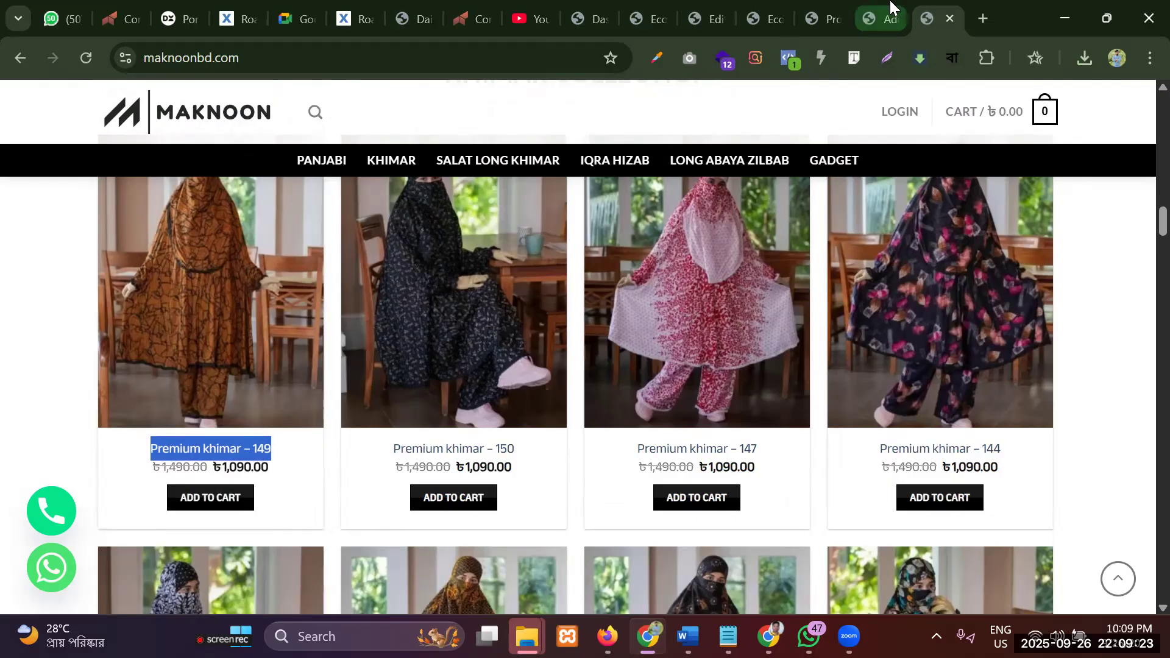
{"action": "left_click", "coordinate": [881, 19]}
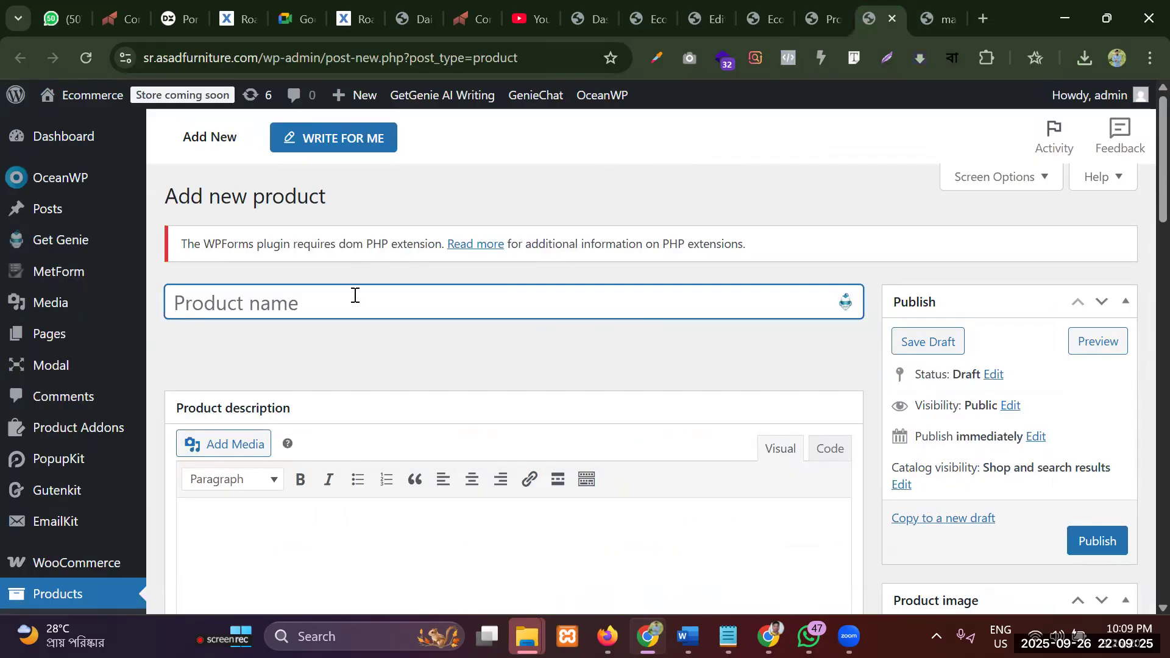
{"action": "key", "text": "ctrl+v"}
Upload the patterned khimar photo and set it as the product image
{"action": "scroll", "coordinate": [684, 377], "scroll_direction": "down", "scroll_amount": 4}
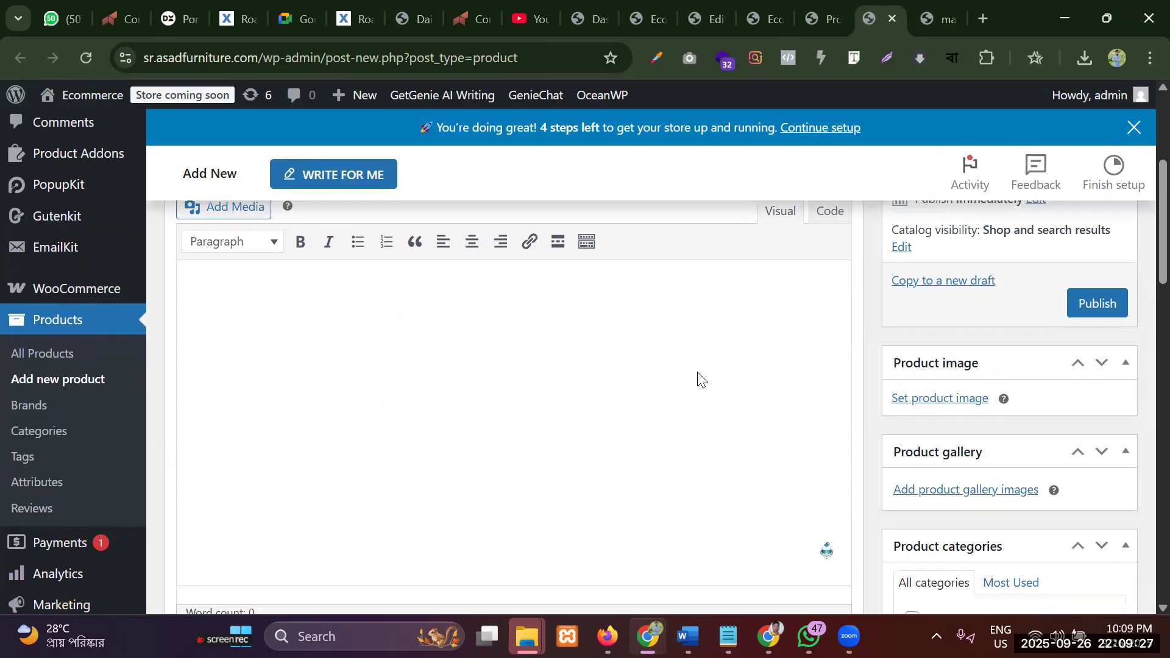
{"action": "scroll", "coordinate": [701, 371], "scroll_direction": "up", "scroll_amount": 2}
{"action": "scroll", "coordinate": [710, 366], "scroll_direction": "down", "scroll_amount": 1}
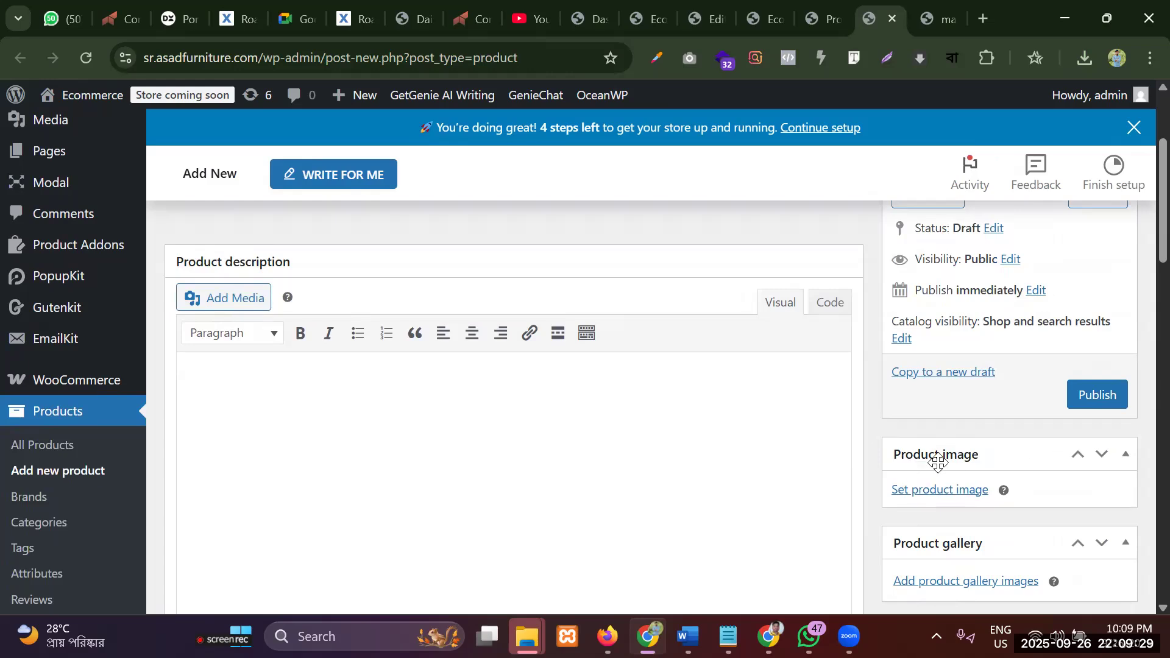
{"action": "left_click", "coordinate": [956, 491]}
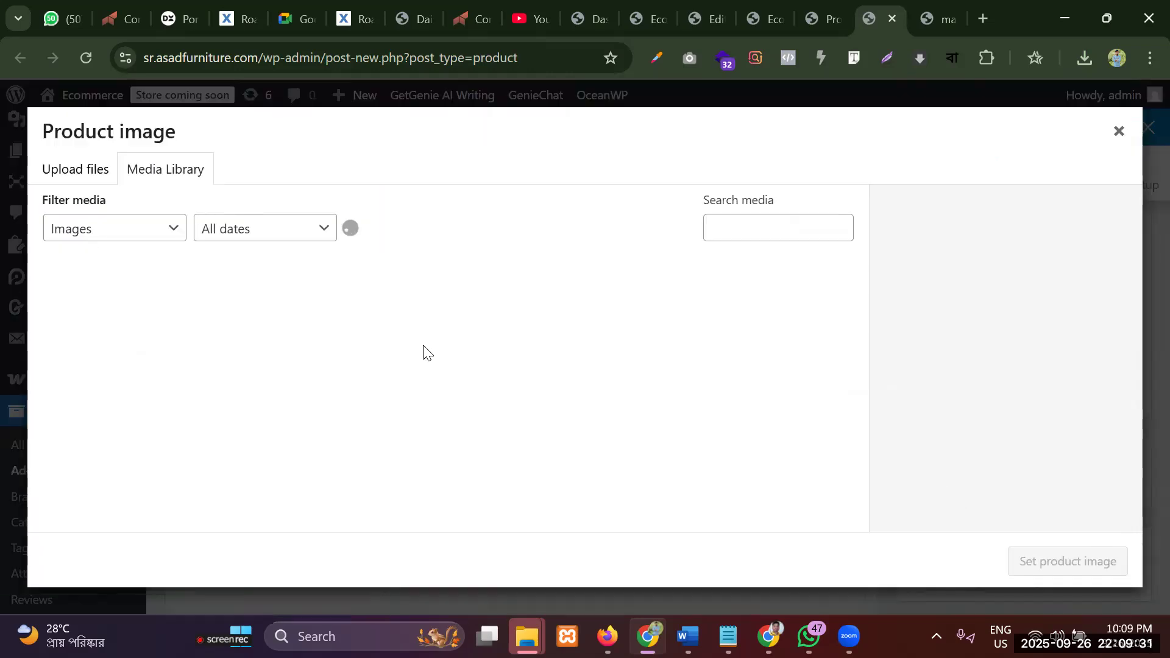
{"action": "left_click", "coordinate": [74, 180]}
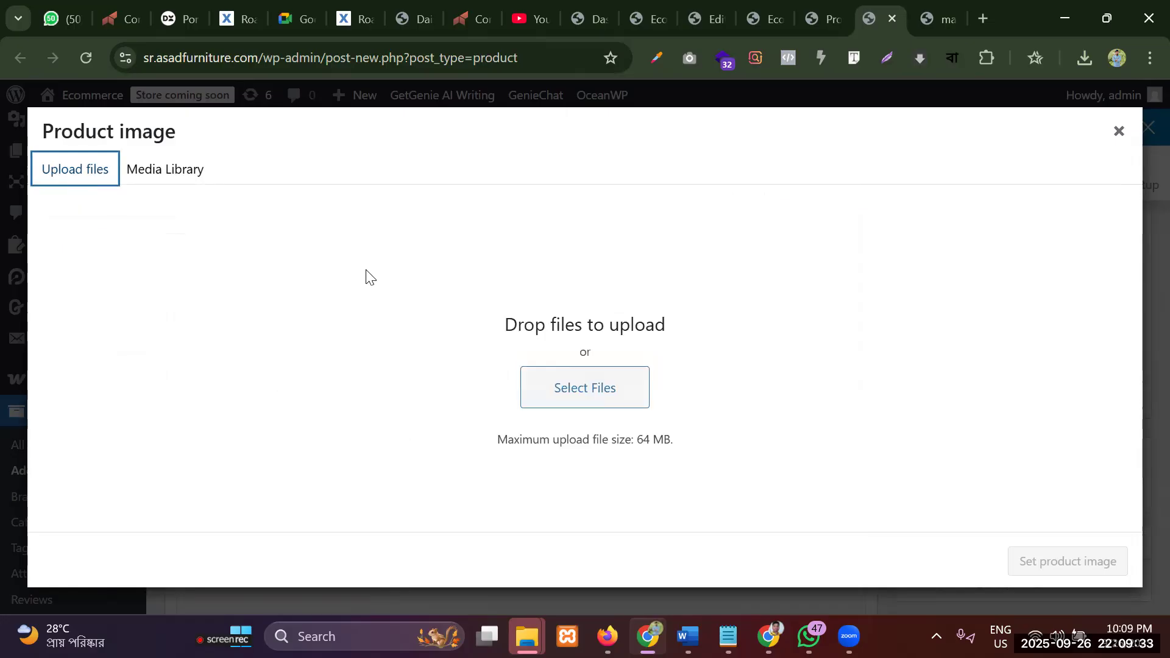
{"action": "left_click", "coordinate": [585, 384]}
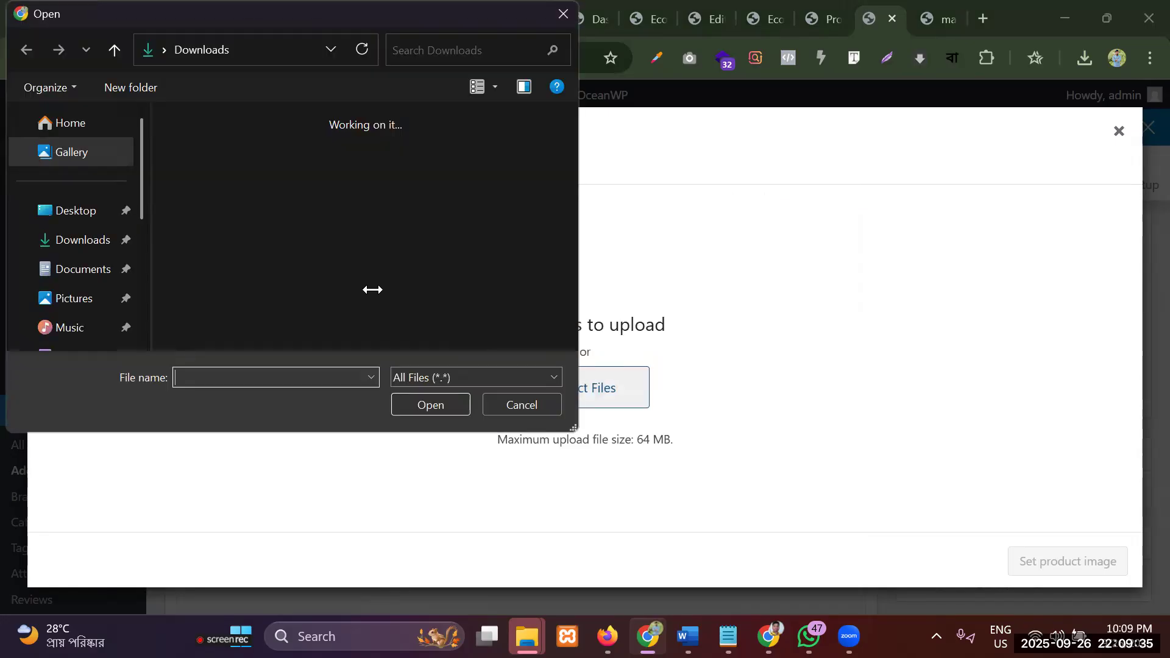
{"action": "double_click", "coordinate": [277, 151]}
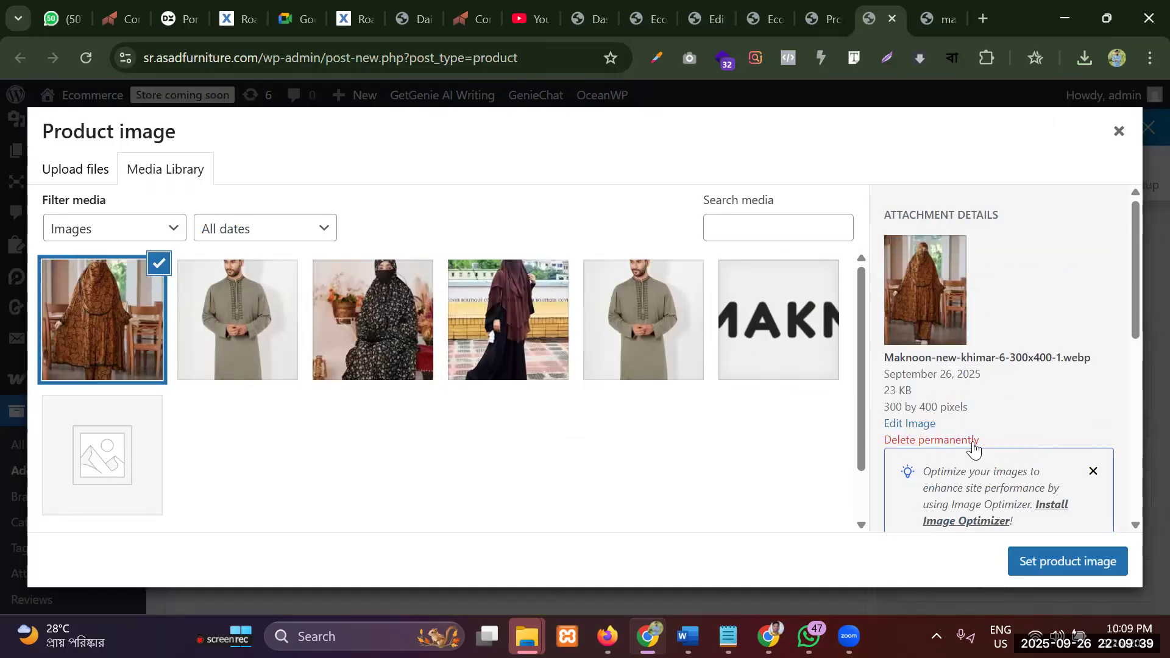
{"action": "left_click", "coordinate": [1041, 562]}
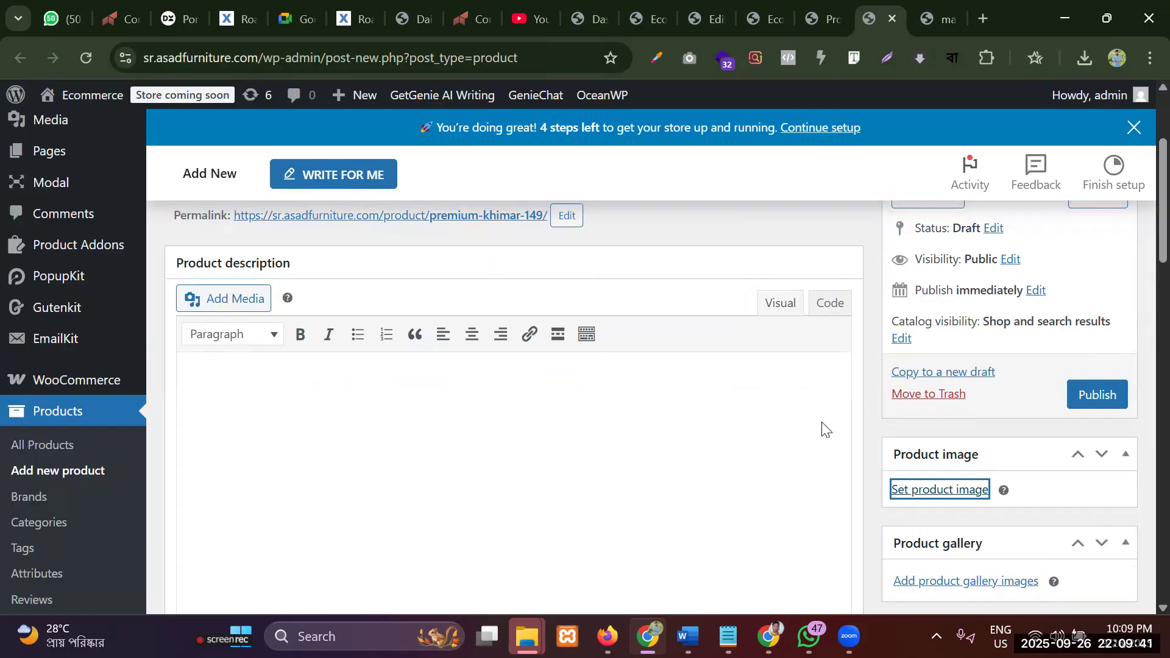
{"action": "scroll", "coordinate": [873, 448], "scroll_direction": "down", "scroll_amount": 3}
{"action": "scroll", "coordinate": [523, 380], "scroll_direction": "up", "scroll_amount": 3}
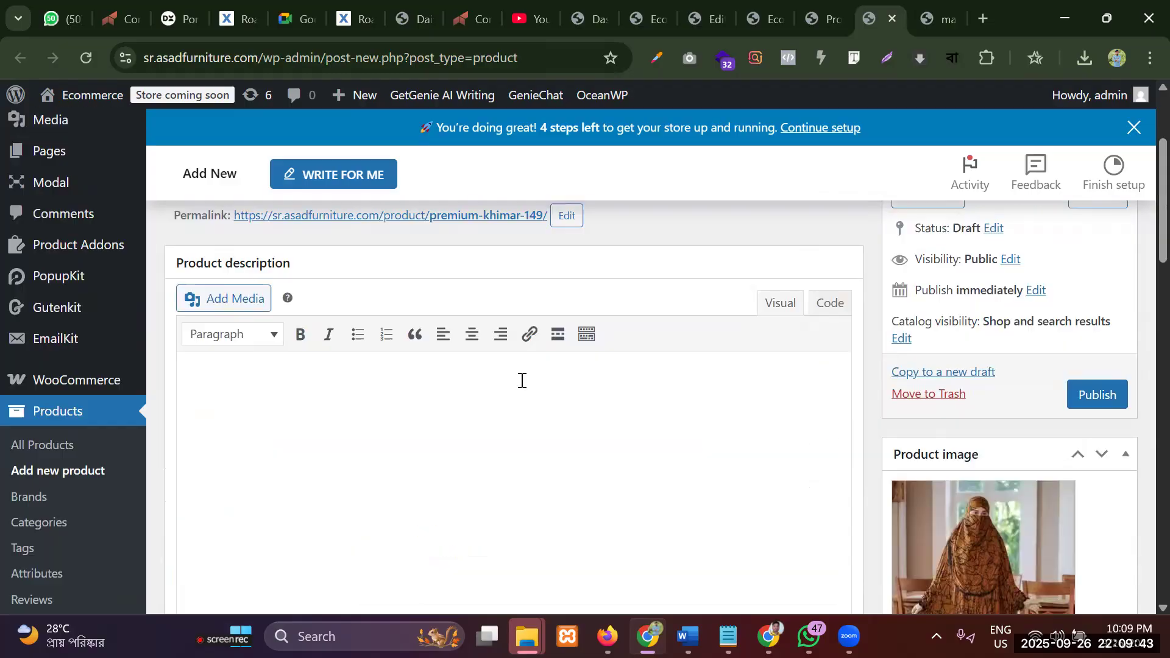
{"action": "left_click", "coordinate": [370, 391]}
Open the Premium khimar – 149 page on maknoonbd.com and select its Bengali description text
{"action": "left_click", "coordinate": [942, 19]}
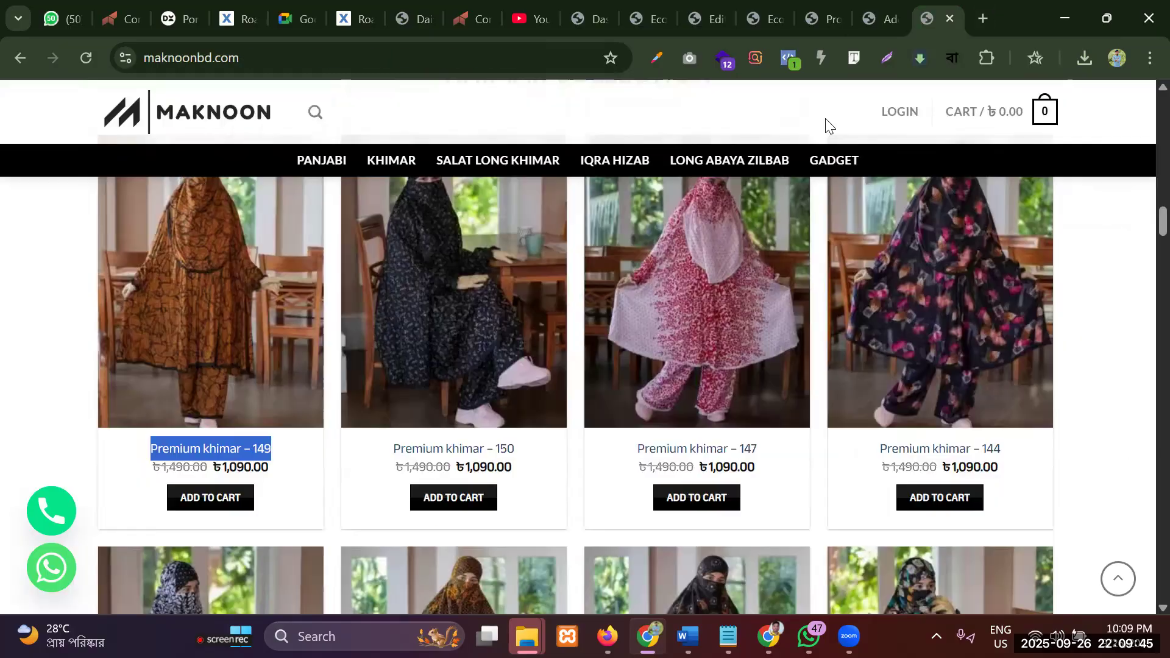
{"action": "left_click", "coordinate": [207, 330]}
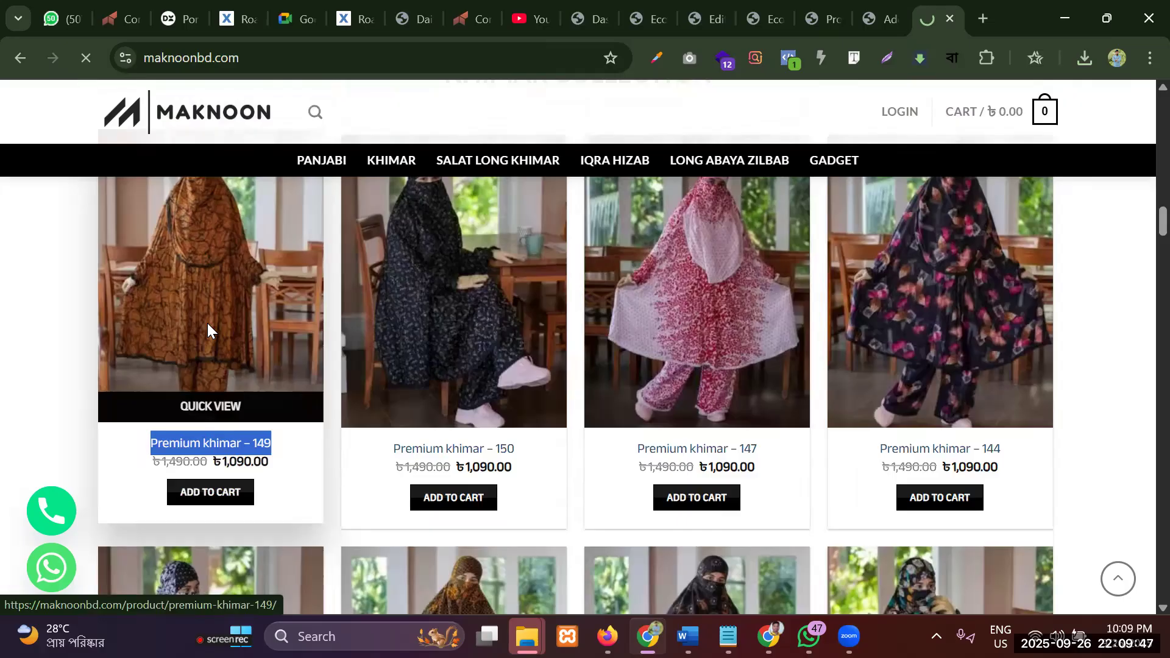
{"action": "scroll", "coordinate": [918, 340], "scroll_direction": "down", "scroll_amount": 1}
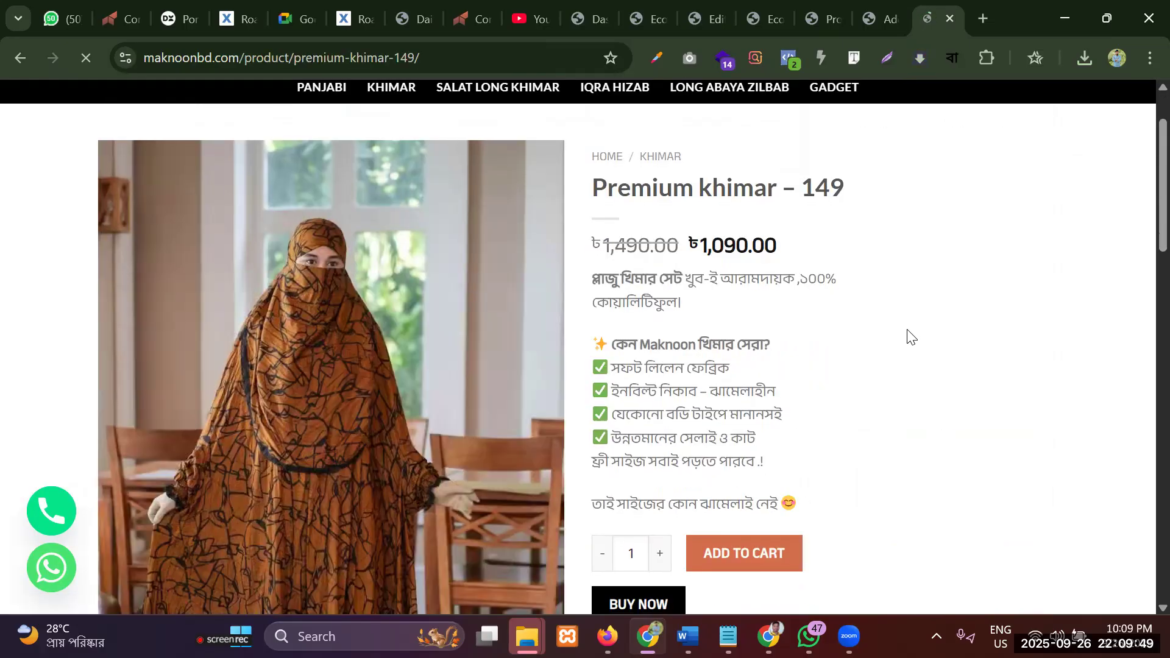
{"action": "scroll", "coordinate": [725, 305], "scroll_direction": "down", "scroll_amount": 10}
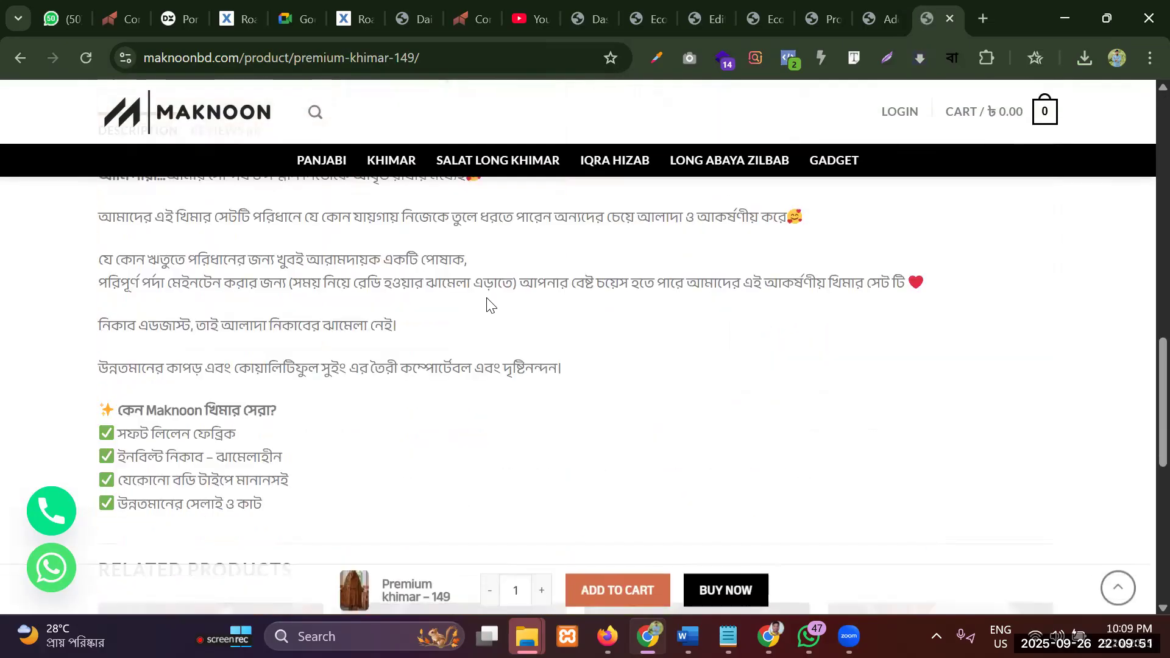
{"action": "scroll", "coordinate": [488, 305], "scroll_direction": "up", "scroll_amount": 2}
{"action": "left_click_drag", "start_coordinate": [98, 262], "coordinate": [276, 225]}
{"action": "scroll", "coordinate": [253, 405], "scroll_direction": "down", "scroll_amount": 6}
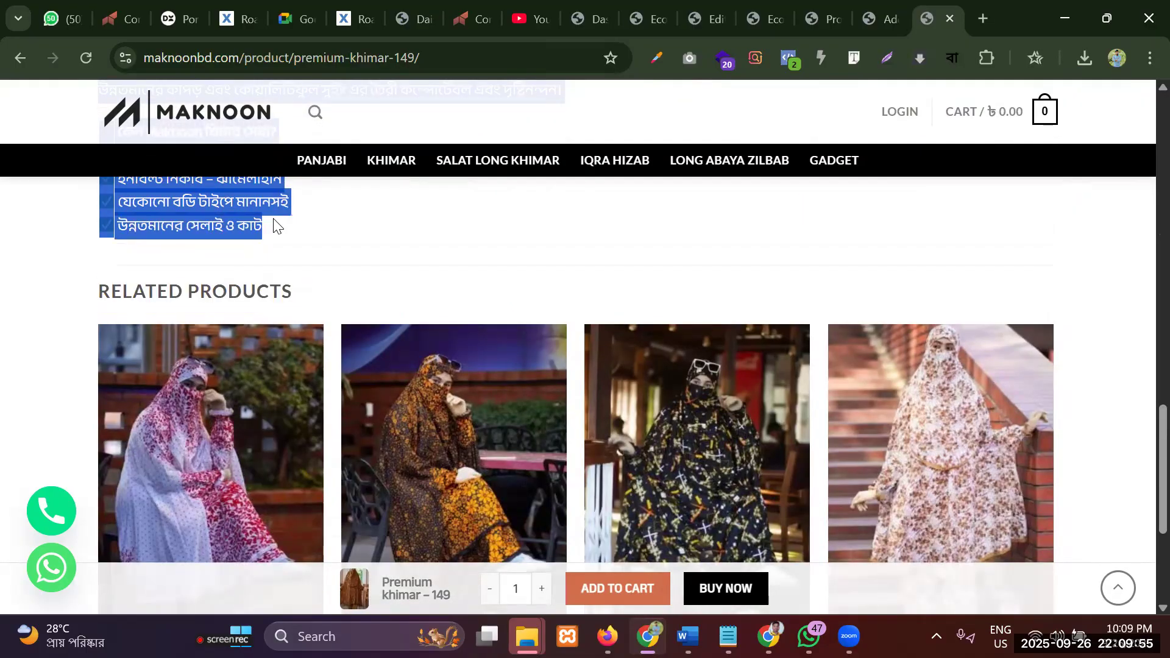
Paste the Bengali description into the new product's description editor
{"action": "left_click", "coordinate": [881, 17]}
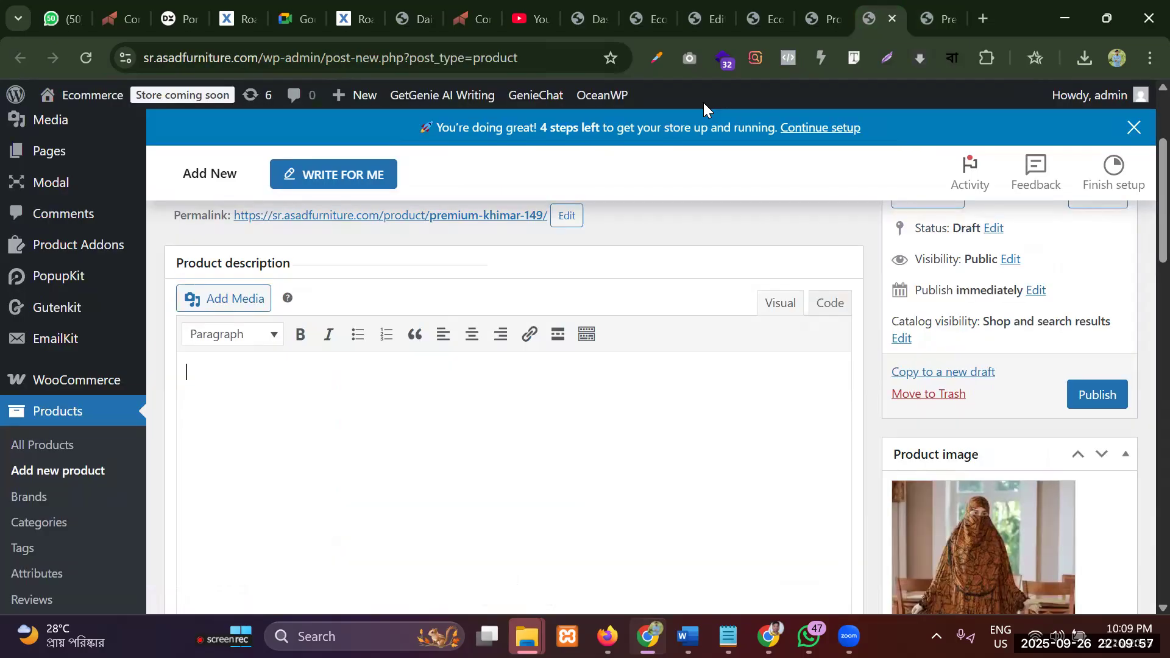
{"action": "scroll", "coordinate": [164, 471], "scroll_direction": "up", "scroll_amount": 3}
{"action": "scroll", "coordinate": [271, 379], "scroll_direction": "down", "scroll_amount": 5}
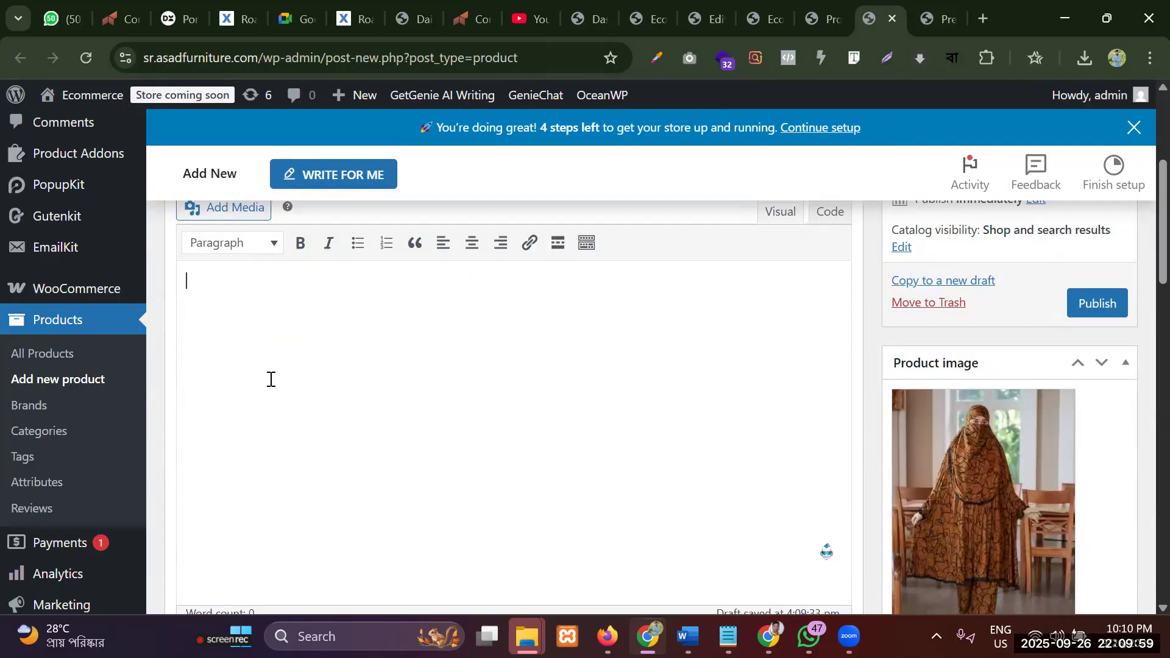
{"action": "key", "text": "ctrl+v"}
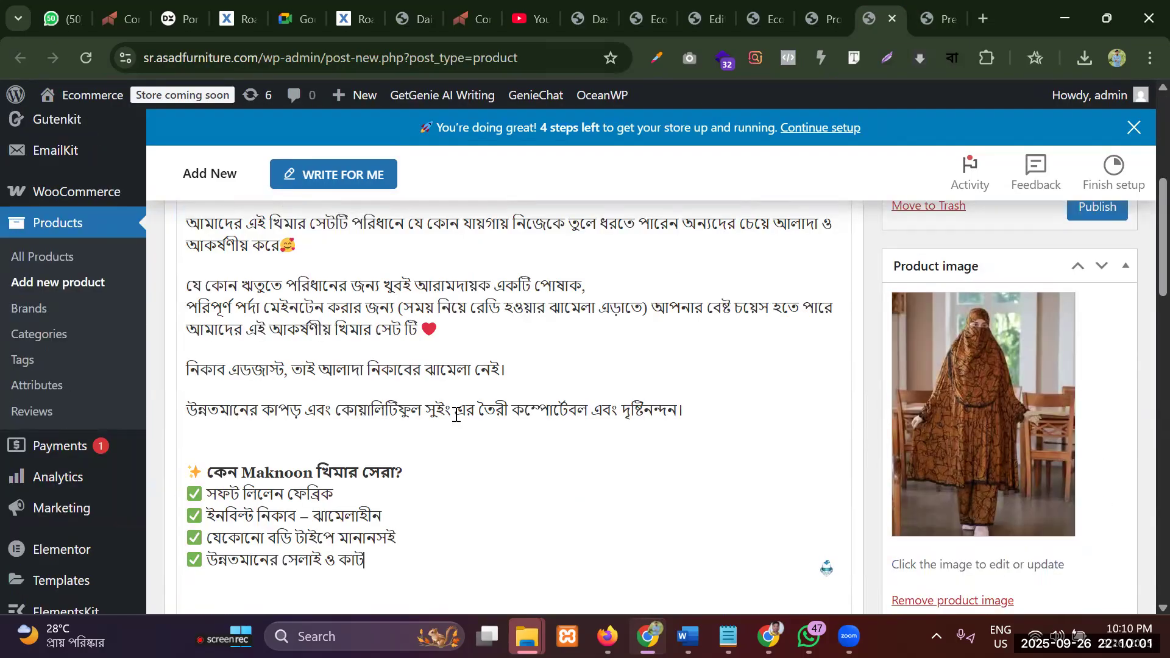
{"action": "scroll", "coordinate": [456, 415], "scroll_direction": "up", "scroll_amount": 5}
{"action": "scroll", "coordinate": [609, 413], "scroll_direction": "down", "scroll_amount": 6}
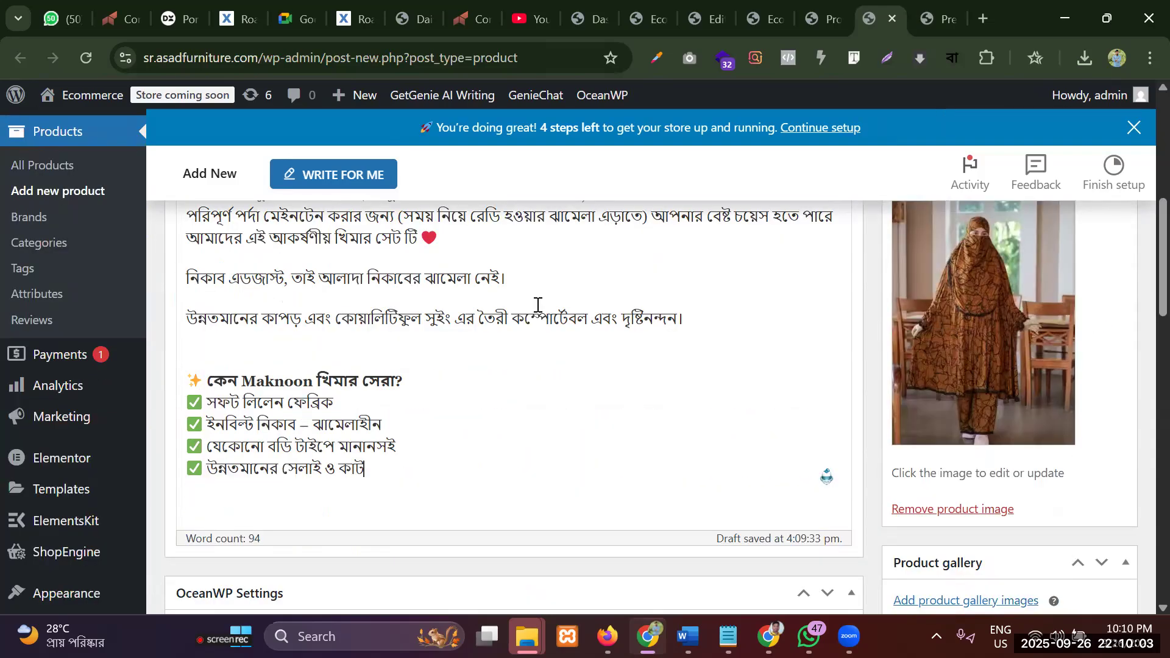
{"action": "scroll", "coordinate": [530, 308], "scroll_direction": "down", "scroll_amount": 10}
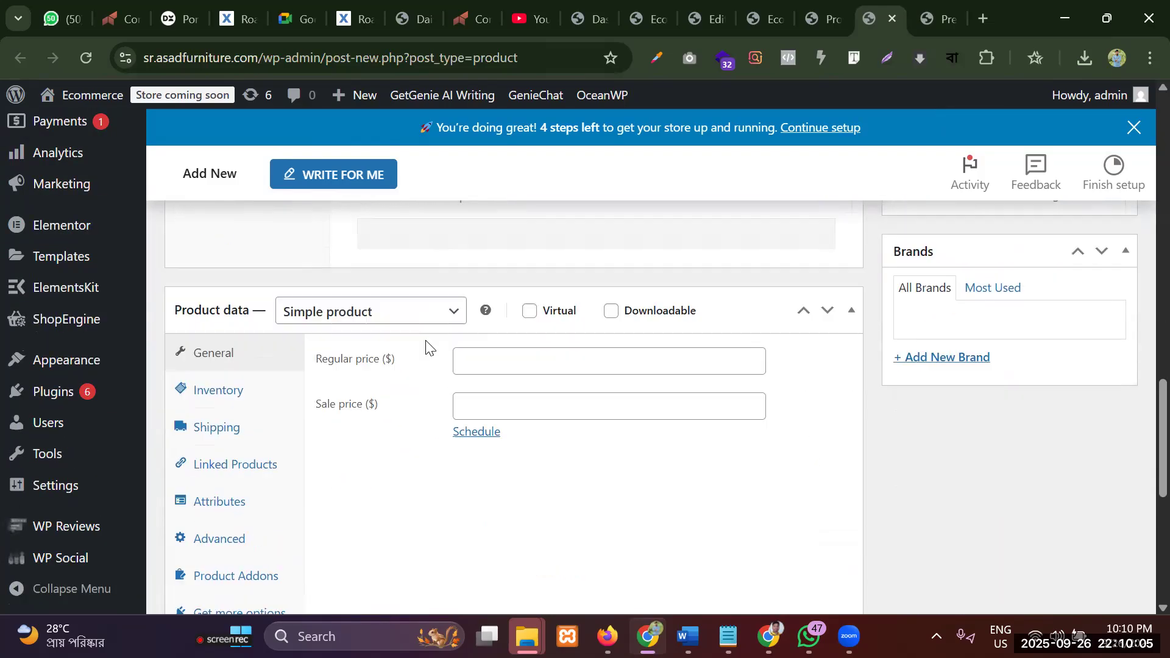
Enter regular price 1490 and sale price 1090, matching the reference product
{"action": "left_click", "coordinate": [517, 358]}
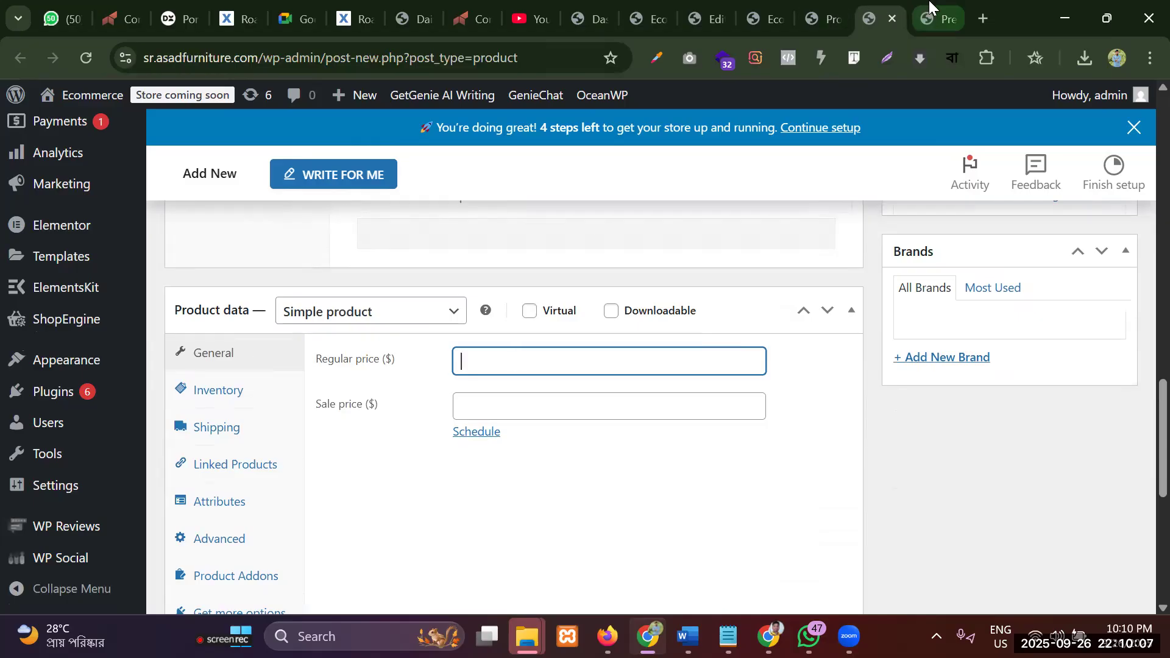
{"action": "left_click", "coordinate": [939, 18]}
{"action": "scroll", "coordinate": [210, 390], "scroll_direction": "down", "scroll_amount": 3}
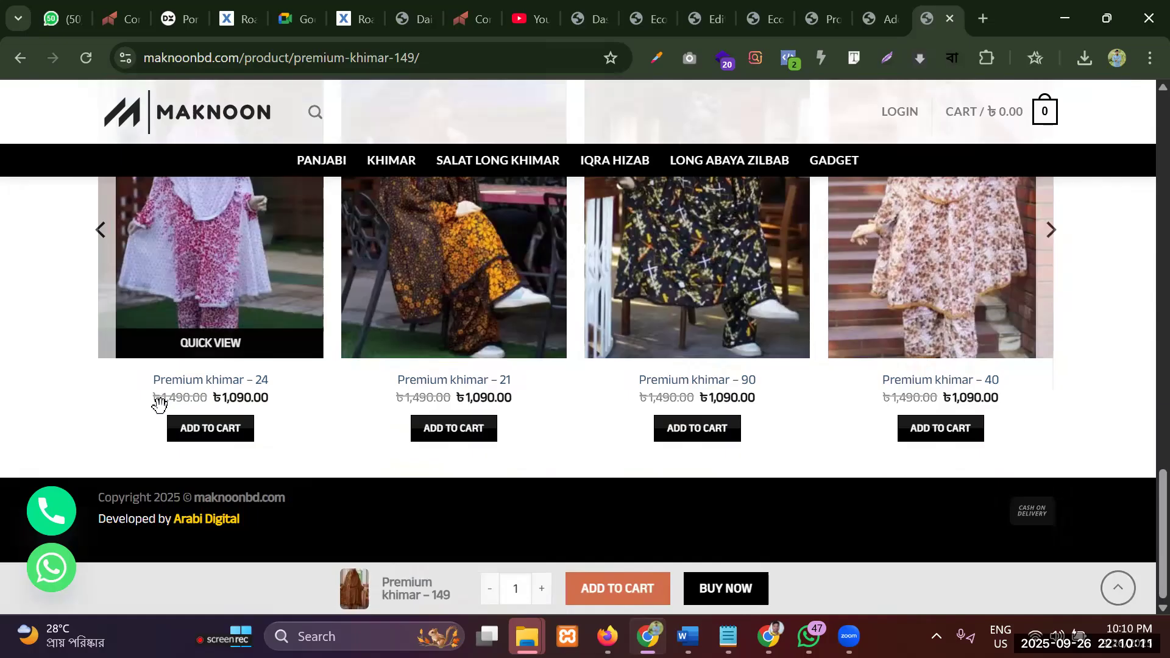
{"action": "left_click", "coordinate": [884, 19]}
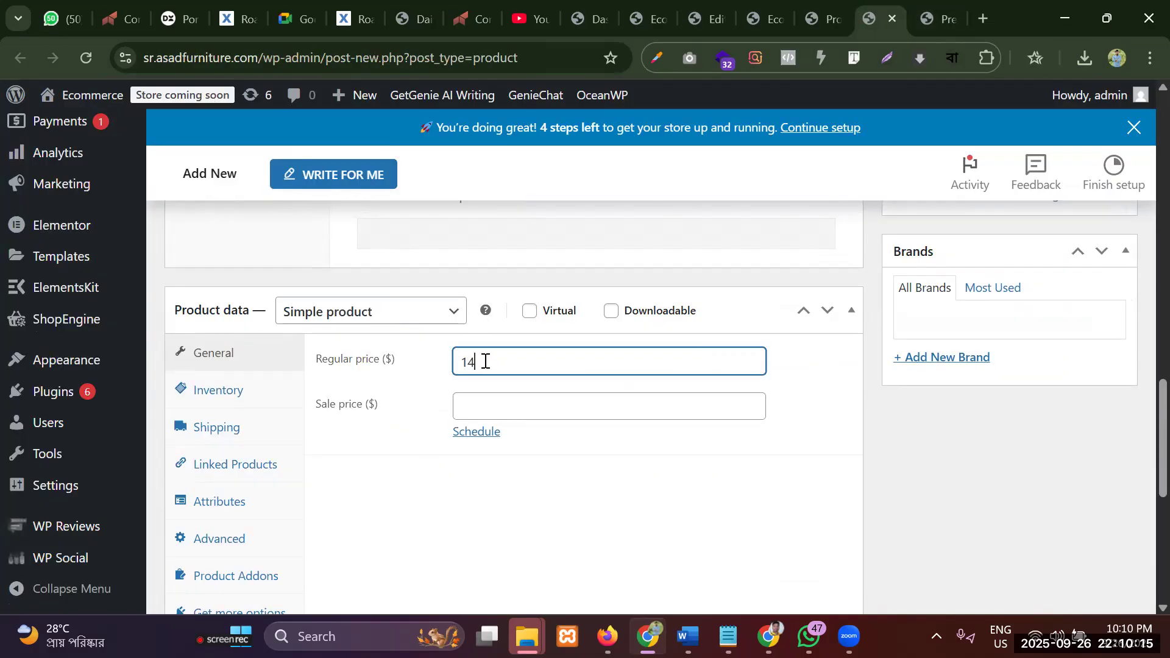
{"action": "left_click", "coordinate": [497, 401]}
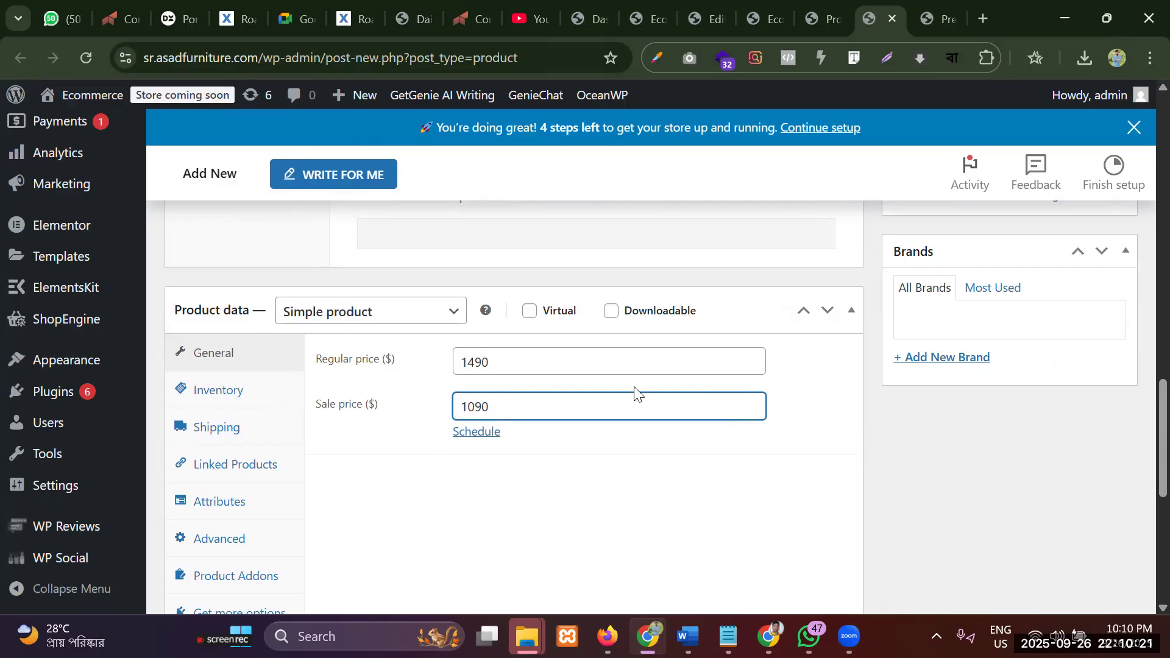
{"action": "scroll", "coordinate": [634, 390], "scroll_direction": "down", "scroll_amount": 4}
{"action": "scroll", "coordinate": [631, 373], "scroll_direction": "down", "scroll_amount": 3}
Copy the reference product's short text and paste it into Product short description
{"action": "left_click", "coordinate": [452, 384]}
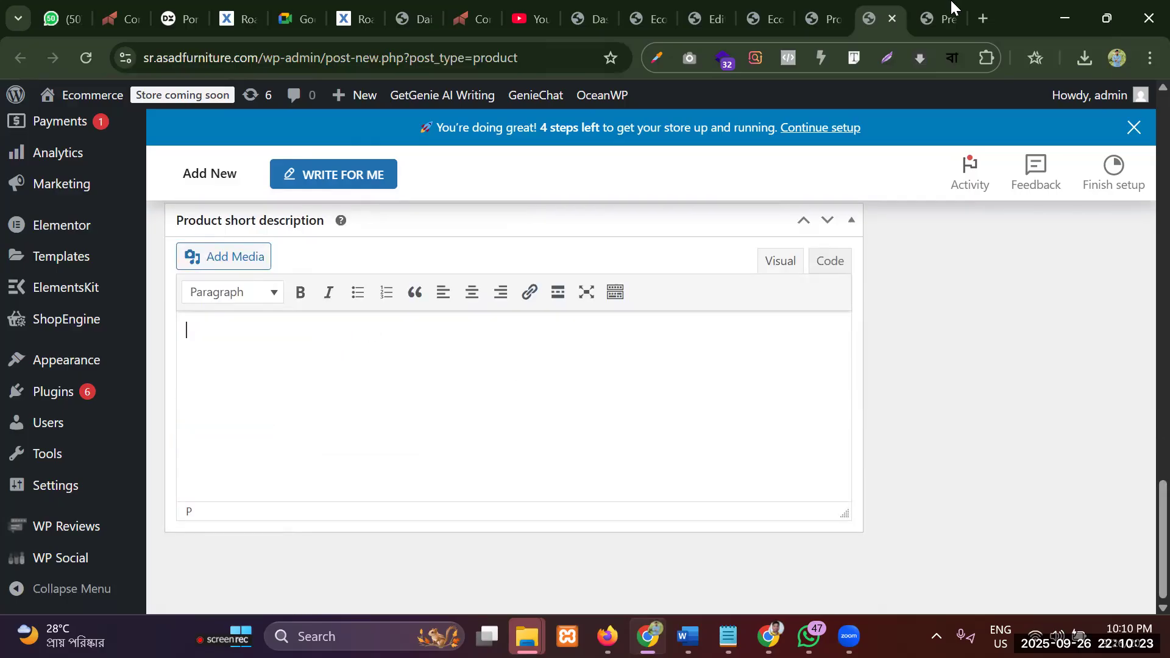
{"action": "left_click", "coordinate": [955, 7]}
{"action": "scroll", "coordinate": [861, 242], "scroll_direction": "up", "scroll_amount": 15}
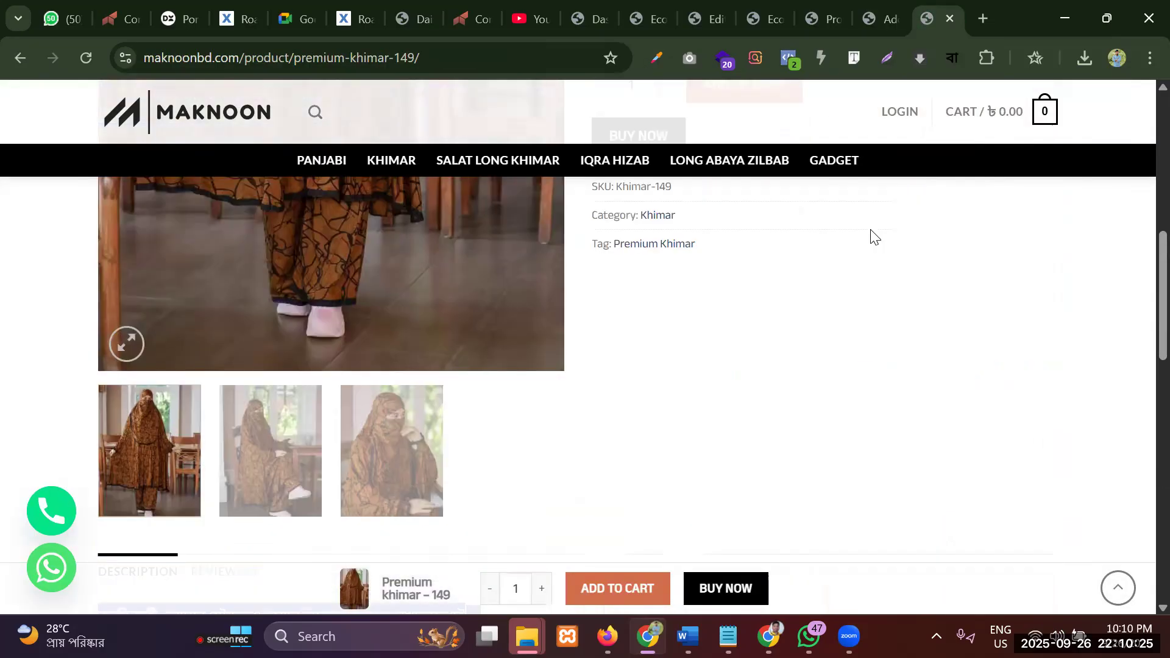
{"action": "scroll", "coordinate": [625, 239], "scroll_direction": "down", "scroll_amount": 3}
{"action": "left_click_drag", "start_coordinate": [595, 183], "coordinate": [826, 407]}
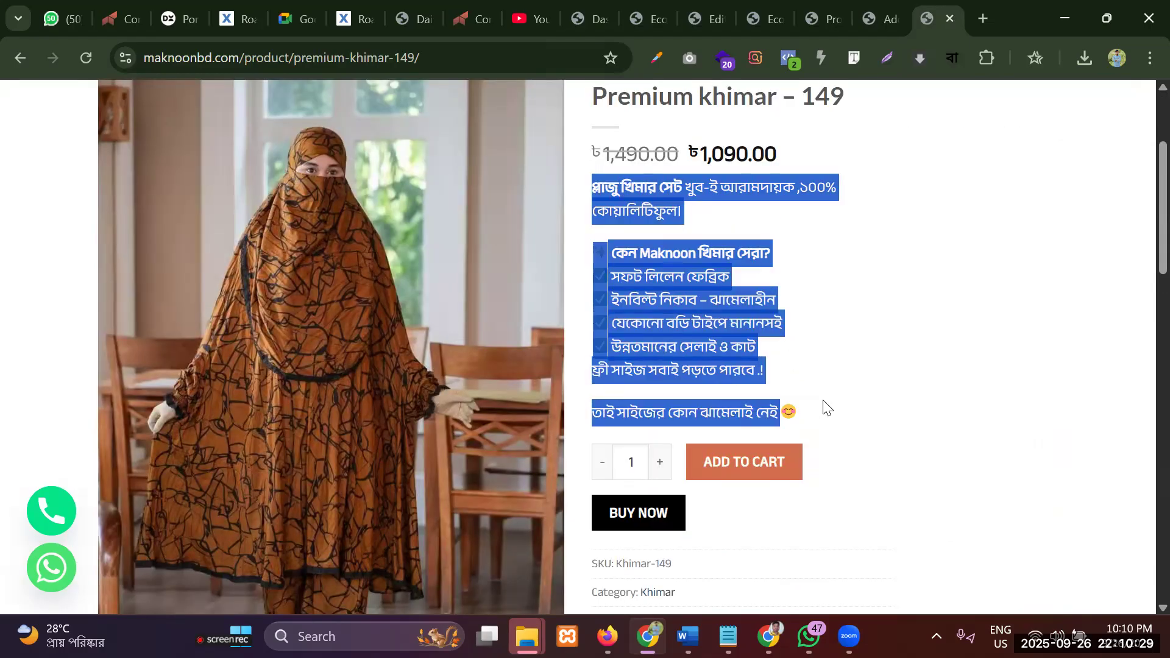
{"action": "left_click", "coordinate": [865, 7]}
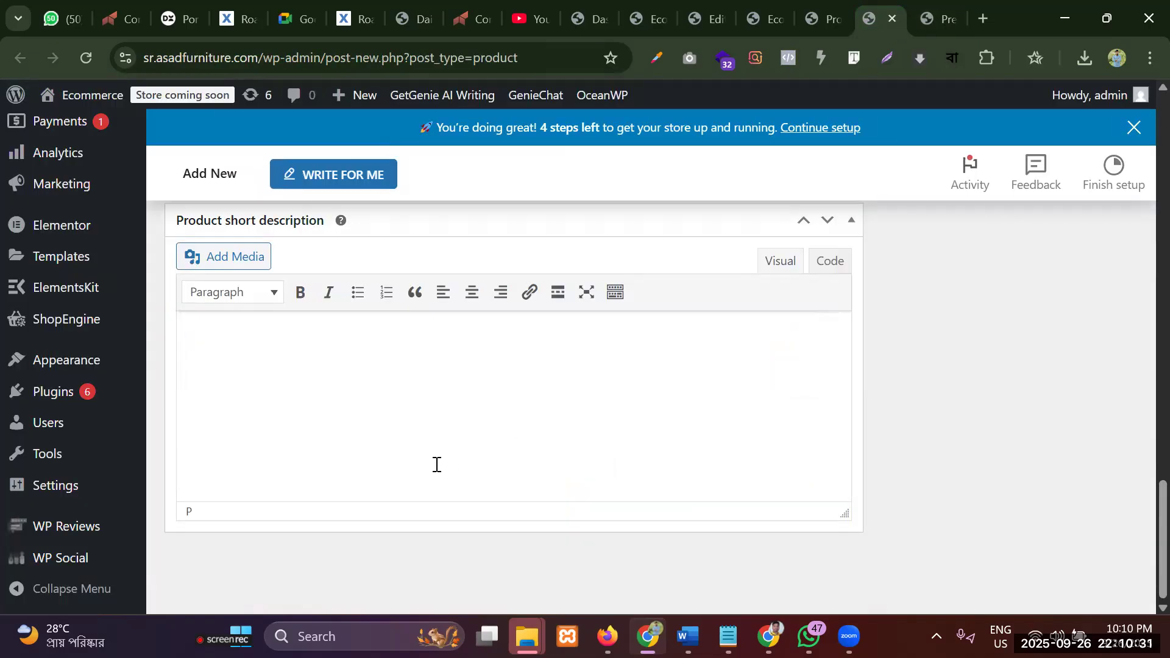
{"action": "scroll", "coordinate": [267, 360], "scroll_direction": "up", "scroll_amount": 1}
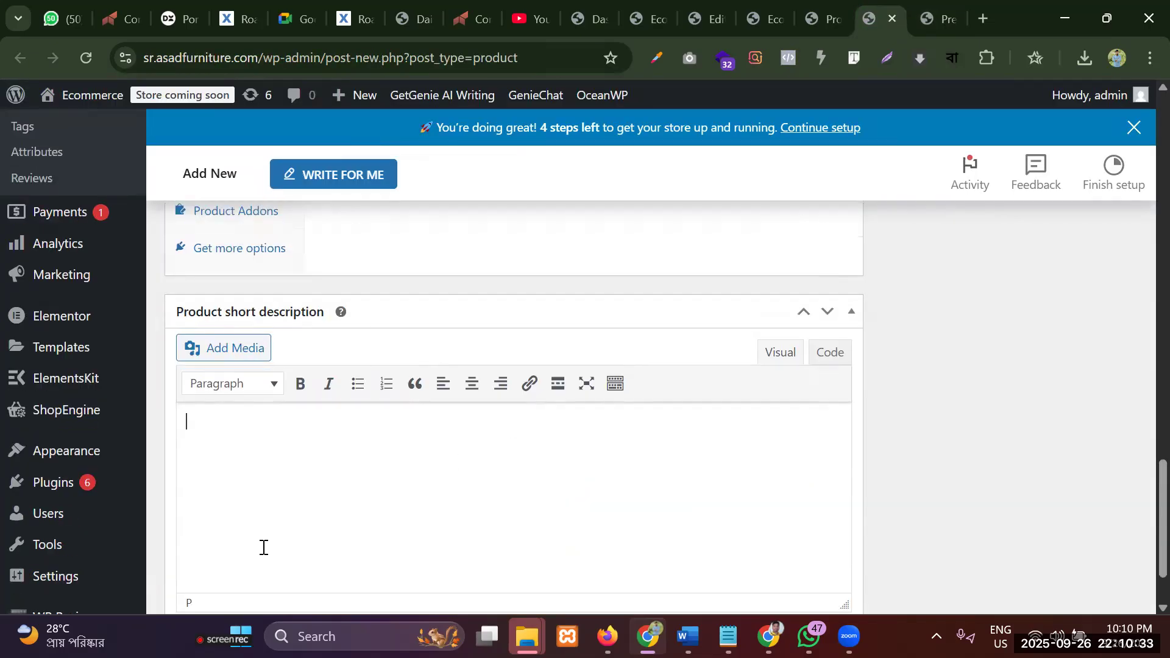
{"action": "left_click", "coordinate": [297, 496]}
{"action": "key", "text": "ctrl+v"}
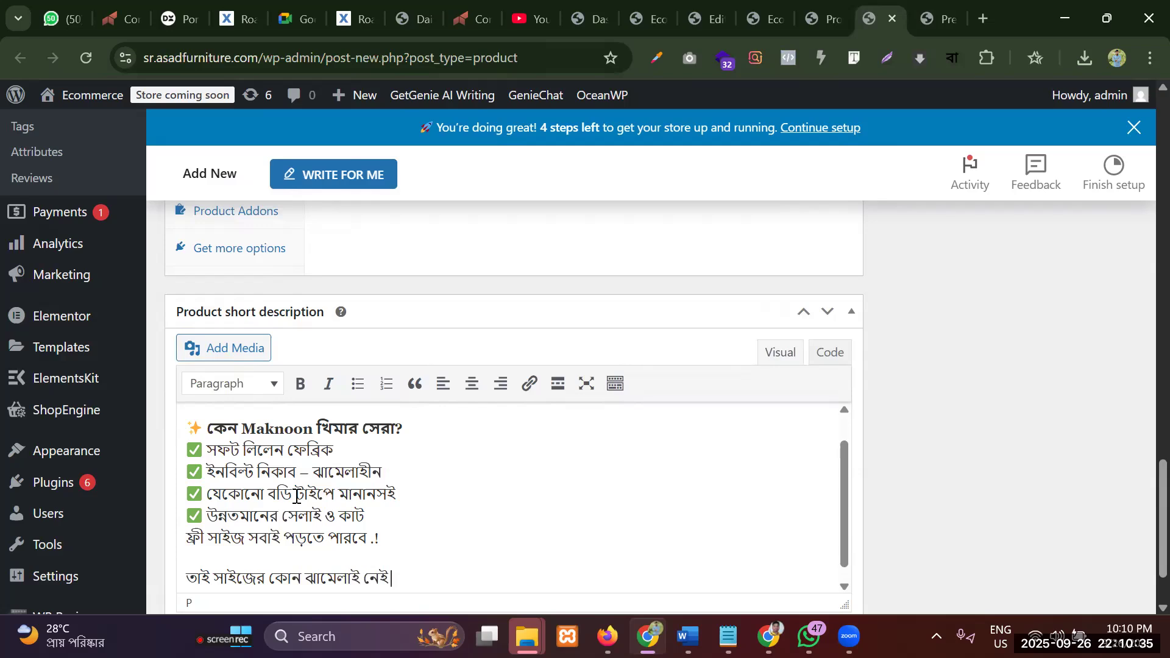
{"action": "scroll", "coordinate": [1143, 419], "scroll_direction": "up", "scroll_amount": 10}
{"action": "scroll", "coordinate": [1143, 419], "scroll_direction": "up", "scroll_amount": 5}
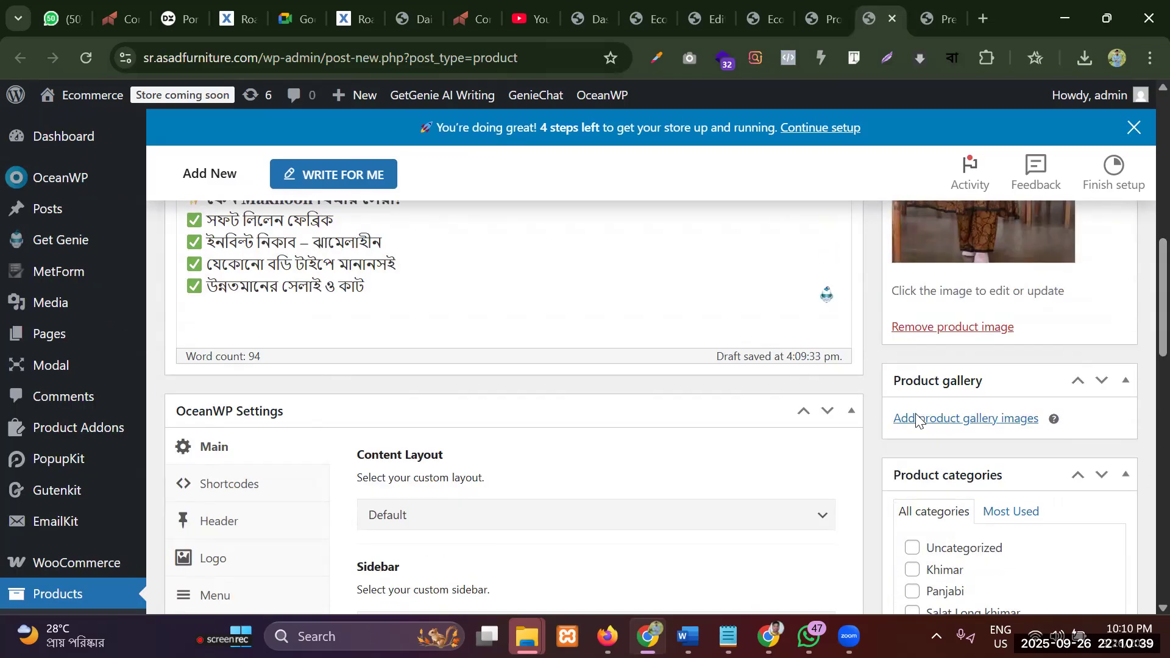
Add the brown patterned and dark floral khimar photos to the product gallery
{"action": "left_click", "coordinate": [958, 420]}
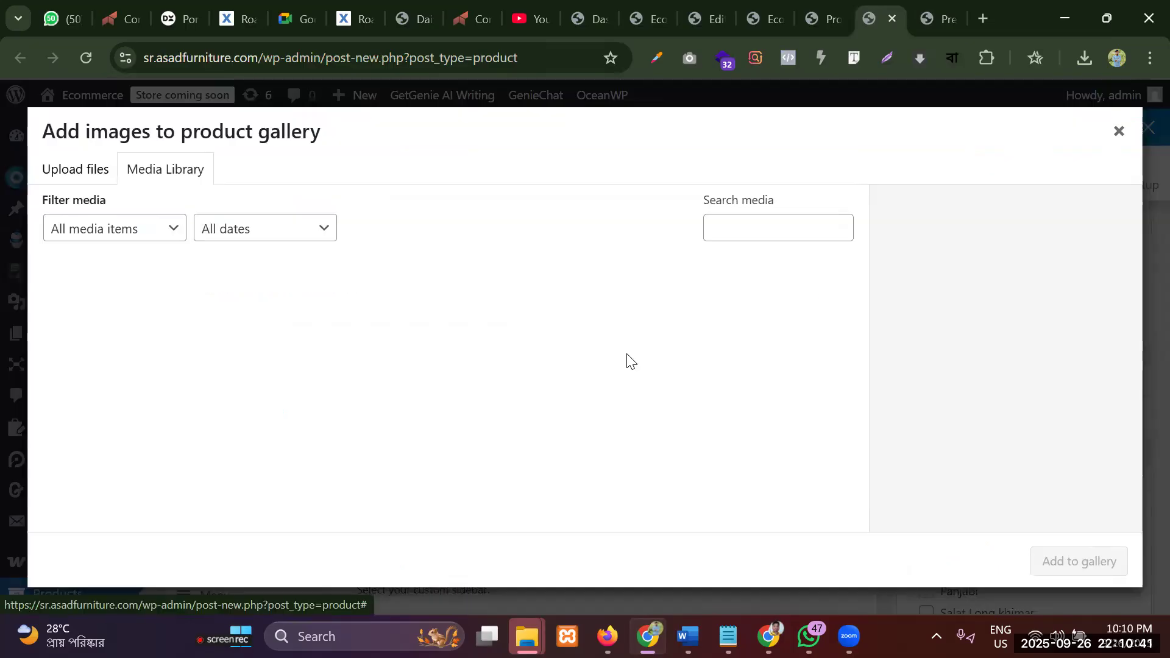
{"action": "left_click", "coordinate": [125, 300]}
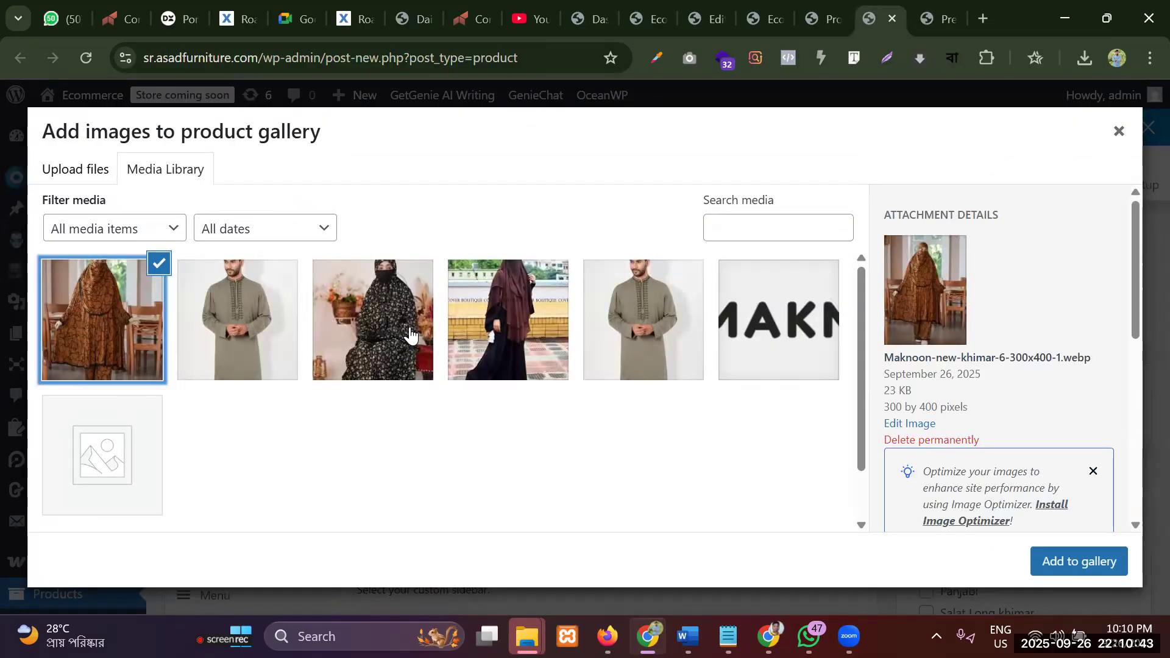
{"action": "left_click", "coordinate": [405, 332]}
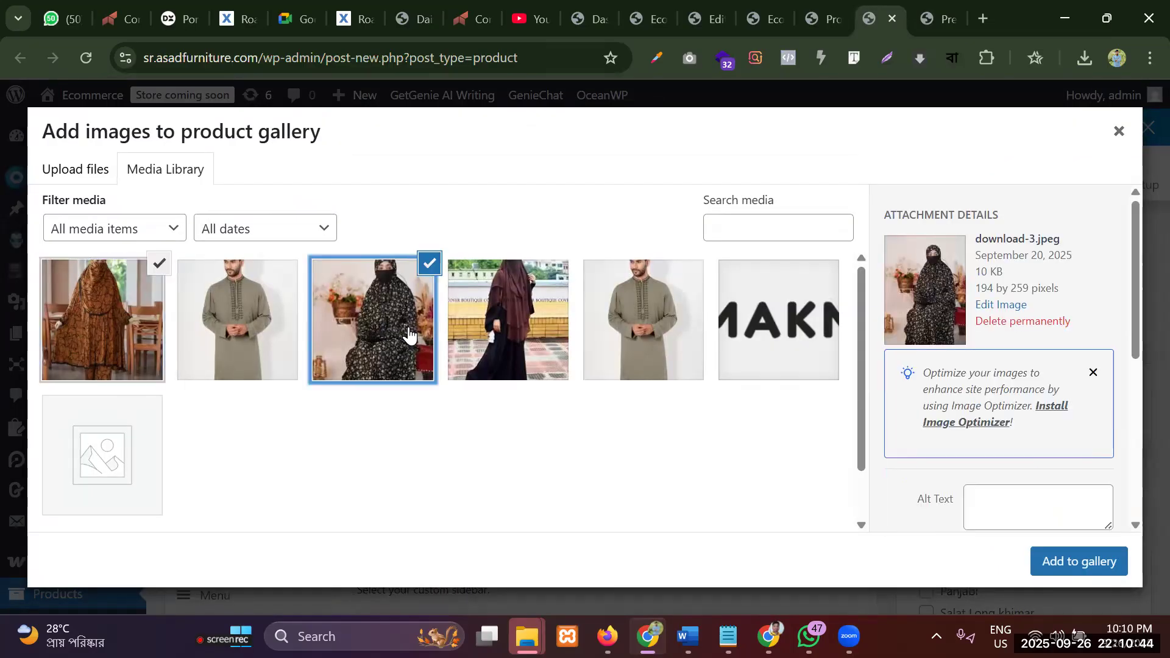
{"action": "left_click", "coordinate": [1074, 562]}
Tick the Khimar category and publish the Premium khimar – 149 product
{"action": "scroll", "coordinate": [993, 369], "scroll_direction": "down", "scroll_amount": 3}
{"action": "scroll", "coordinate": [1006, 372], "scroll_direction": "down", "scroll_amount": 1}
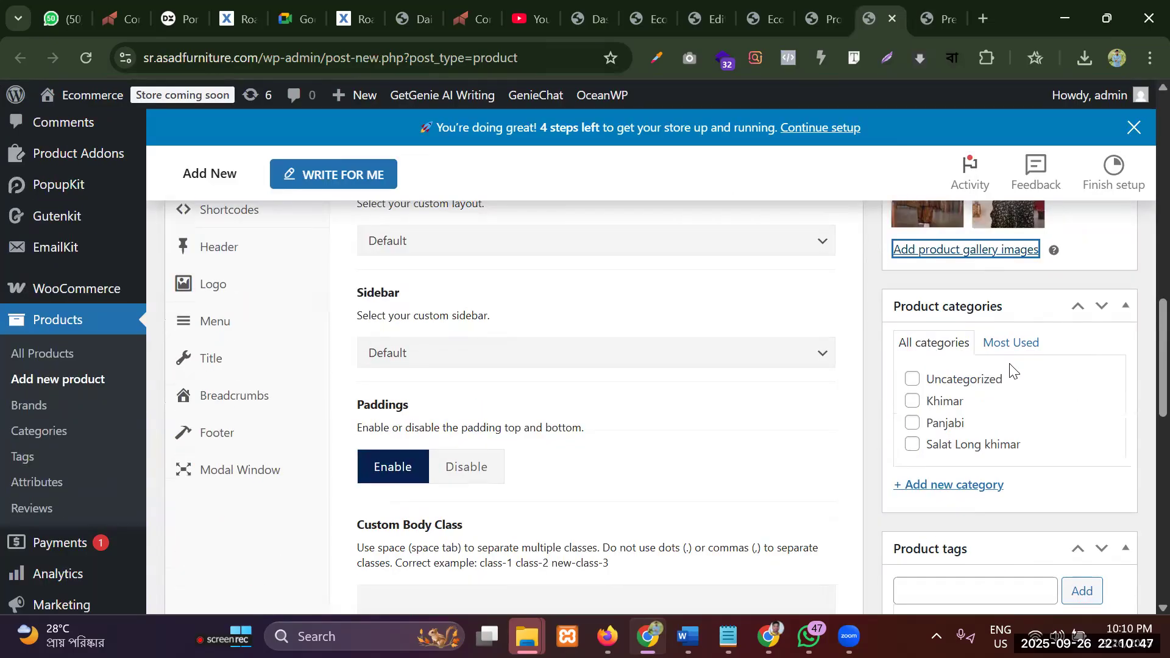
{"action": "left_click", "coordinate": [913, 400]}
{"action": "scroll", "coordinate": [1021, 402], "scroll_direction": "down", "scroll_amount": 1}
{"action": "scroll", "coordinate": [912, 439], "scroll_direction": "down", "scroll_amount": 6}
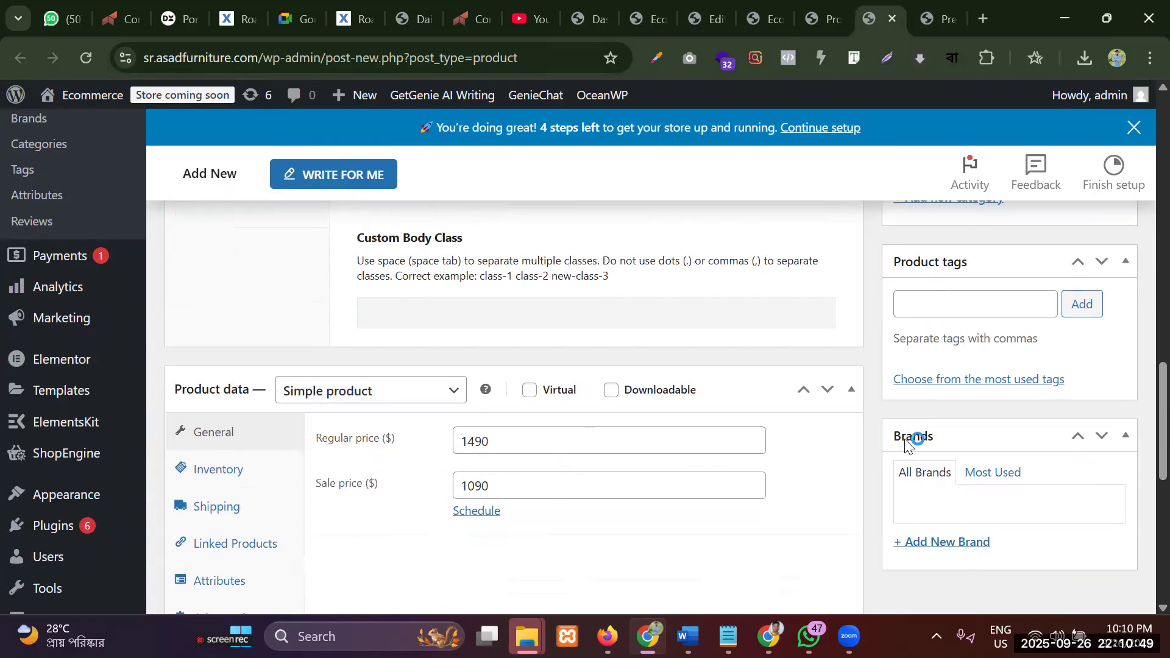
{"action": "scroll", "coordinate": [905, 439], "scroll_direction": "up", "scroll_amount": 13}
{"action": "scroll", "coordinate": [1091, 381], "scroll_direction": "up", "scroll_amount": 9}
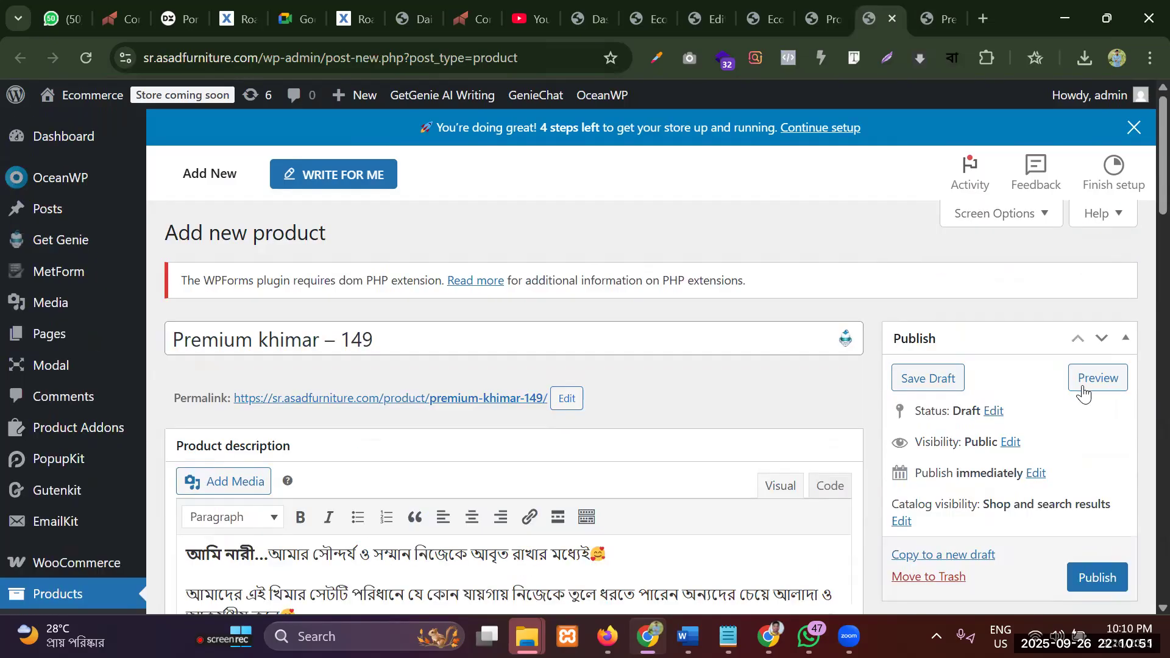
{"action": "scroll", "coordinate": [1097, 402], "scroll_direction": "down", "scroll_amount": 3}
{"action": "left_click", "coordinate": [1097, 396]}
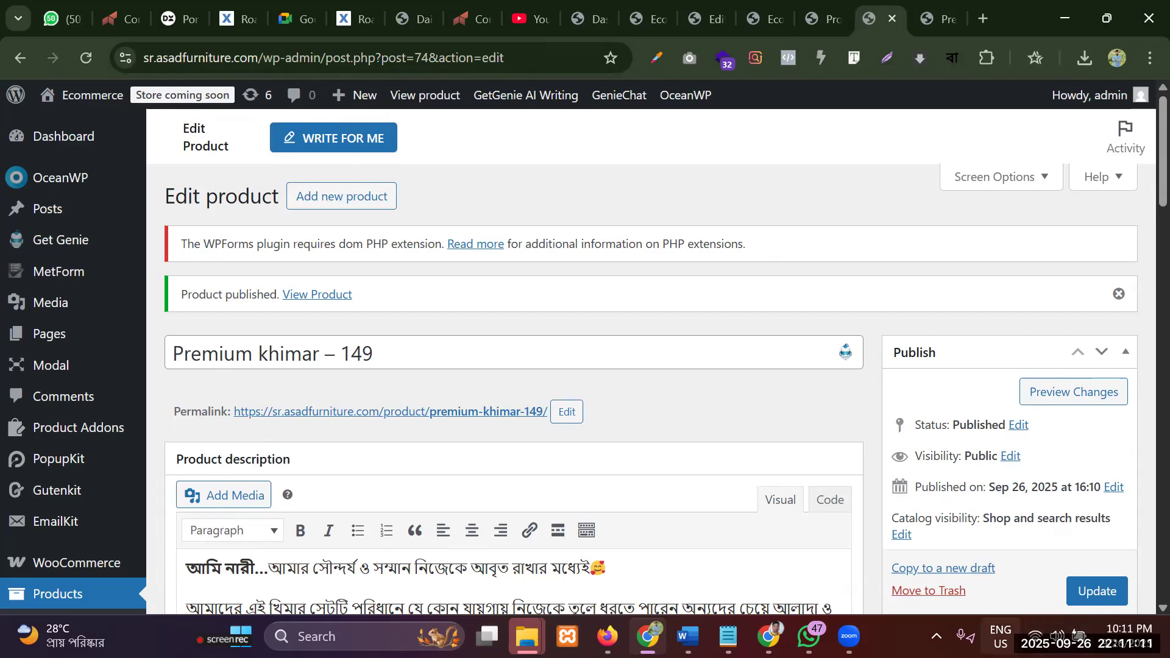
{"action": "left_click", "coordinate": [708, 12]}
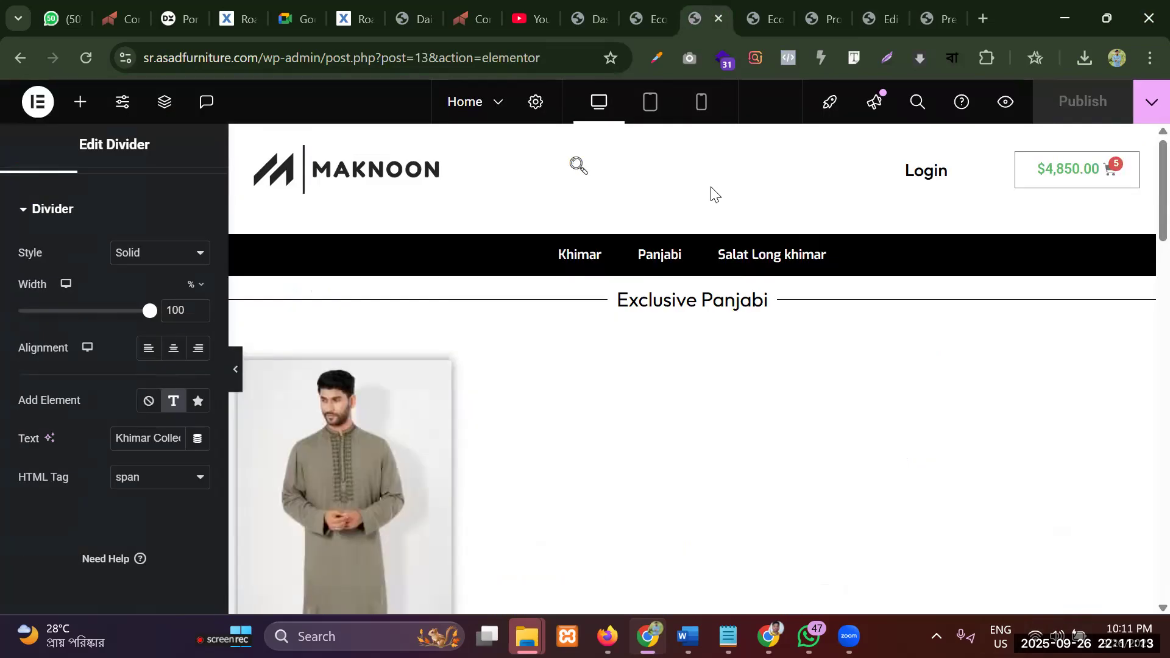
Search 'kh' in the Luxury Khimar Set grid's Category field, find nothing, and reload the editor
{"action": "scroll", "coordinate": [665, 263], "scroll_direction": "down", "scroll_amount": 5}
{"action": "scroll", "coordinate": [666, 263], "scroll_direction": "down", "scroll_amount": 4}
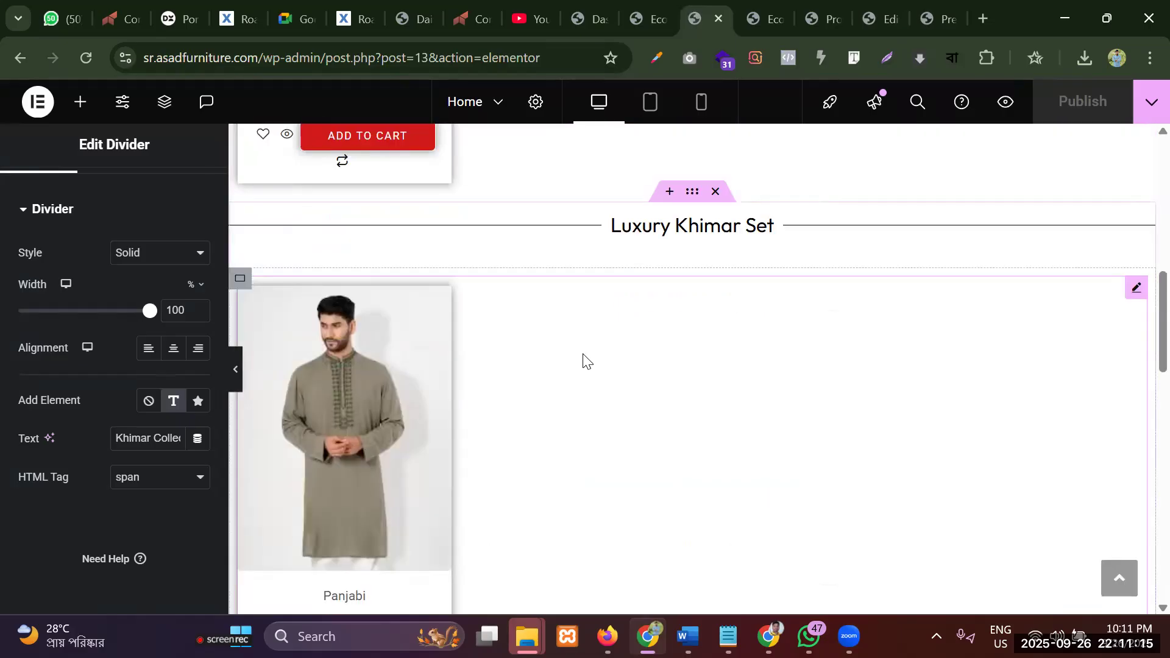
{"action": "scroll", "coordinate": [659, 364], "scroll_direction": "up", "scroll_amount": 1}
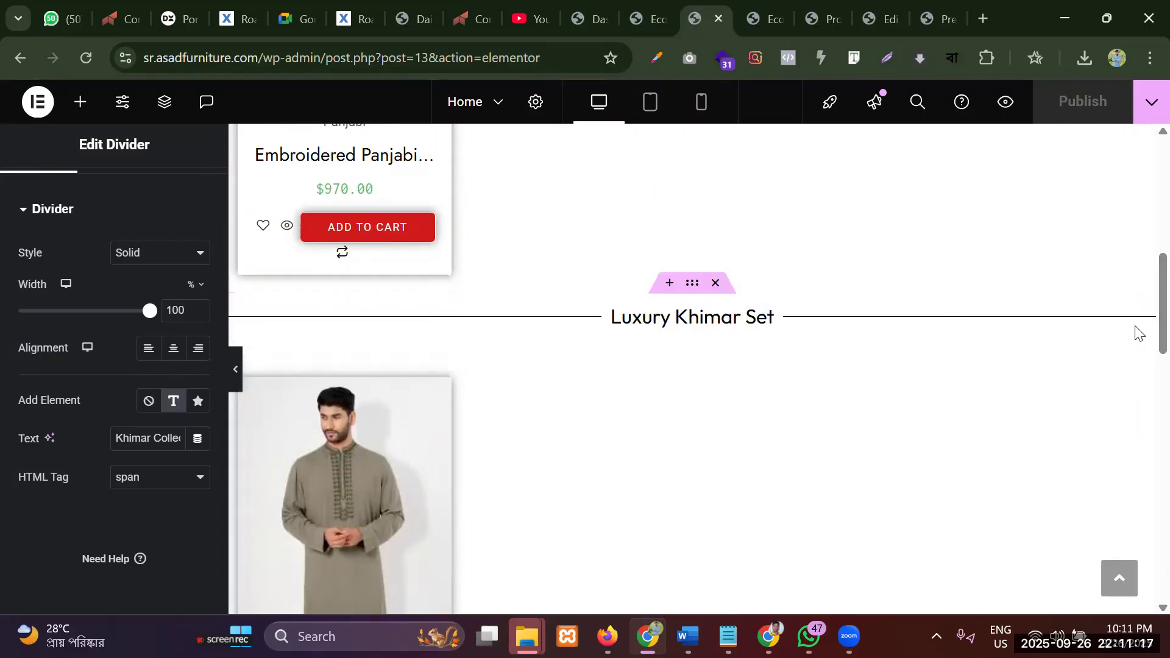
{"action": "left_click", "coordinate": [1134, 378]}
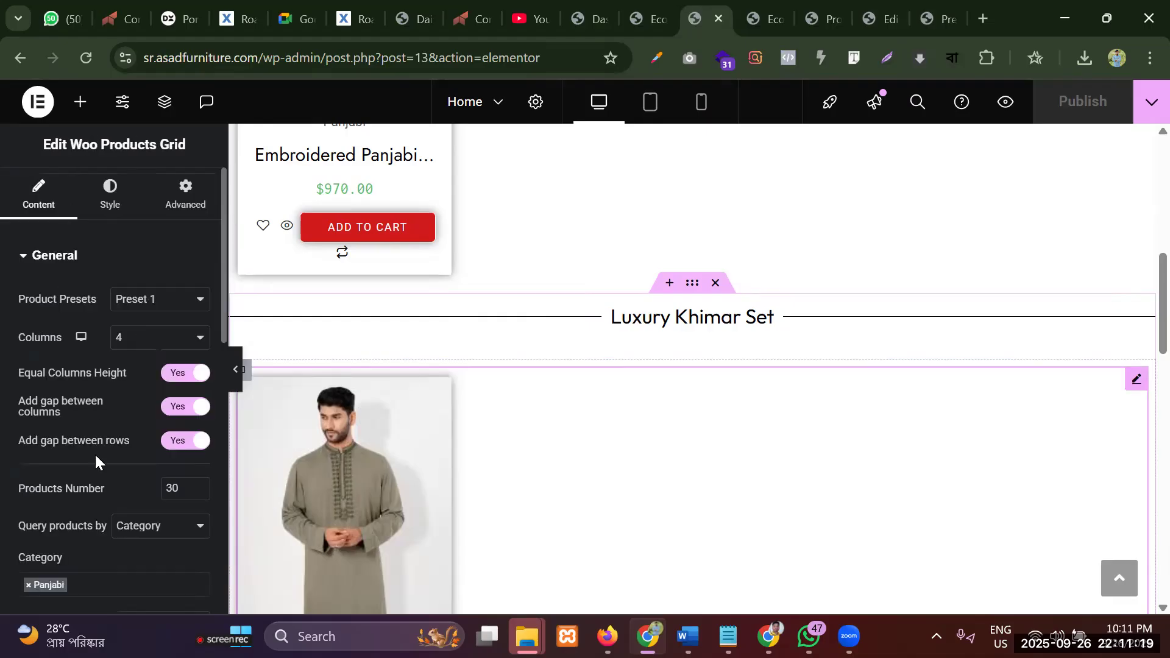
{"action": "scroll", "coordinate": [86, 407], "scroll_direction": "down", "scroll_amount": 3}
{"action": "left_click", "coordinate": [50, 405]}
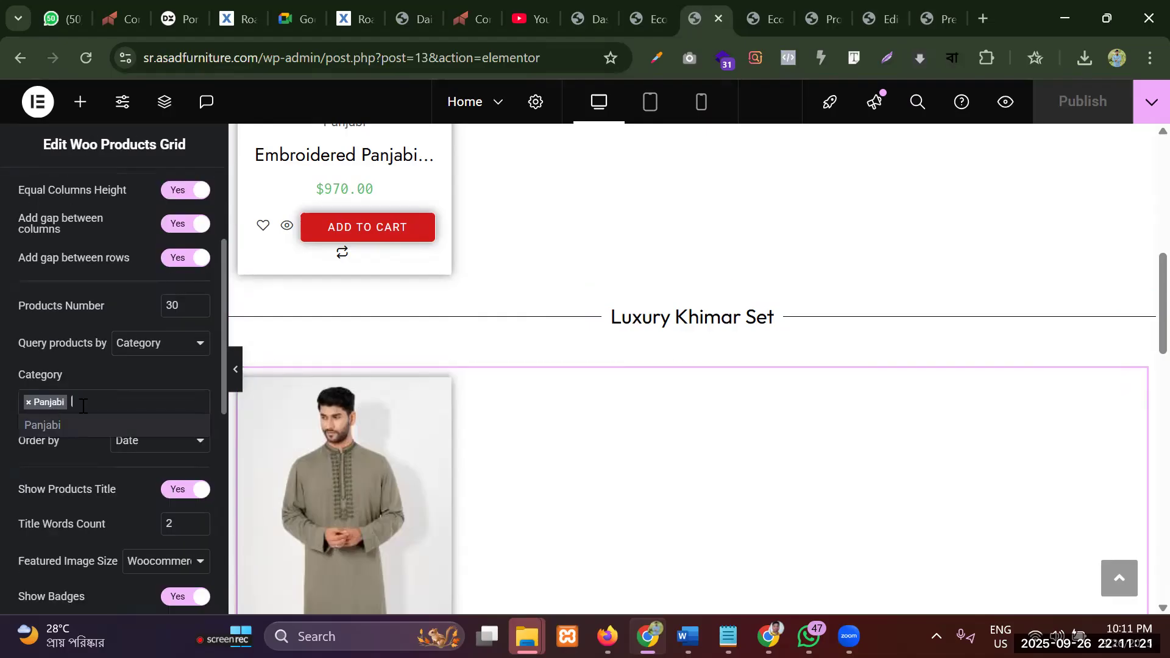
{"action": "left_click", "coordinate": [87, 402]}
{"action": "left_click", "coordinate": [90, 400]}
{"action": "type", "text": "kh"}
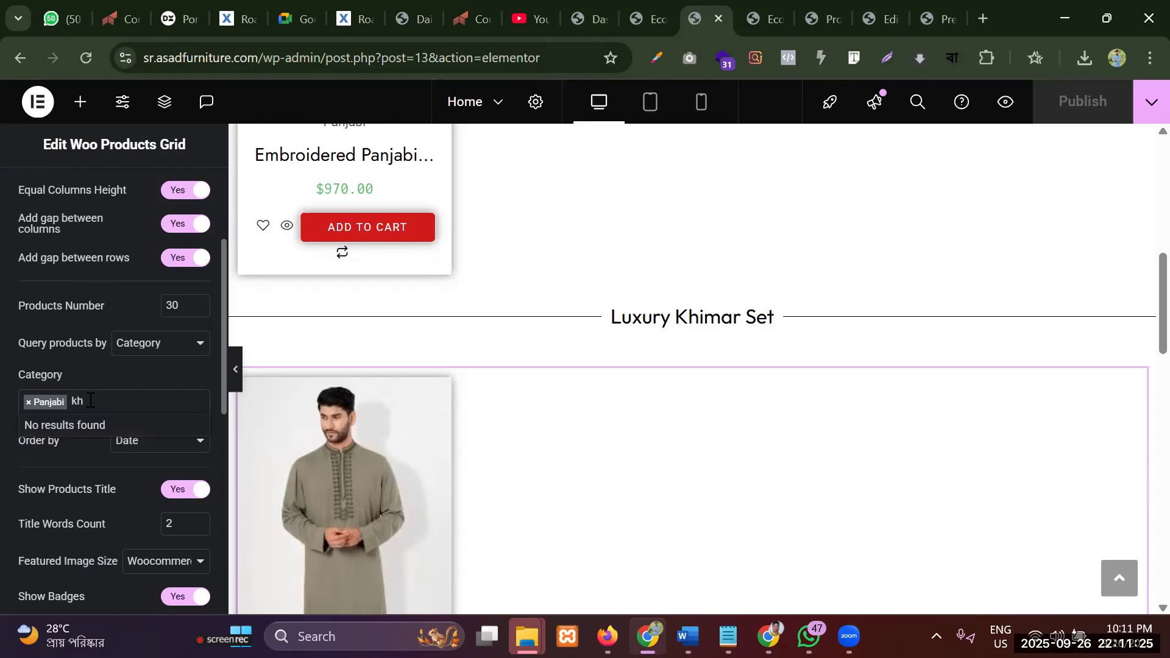
{"action": "left_click", "coordinate": [86, 58]}
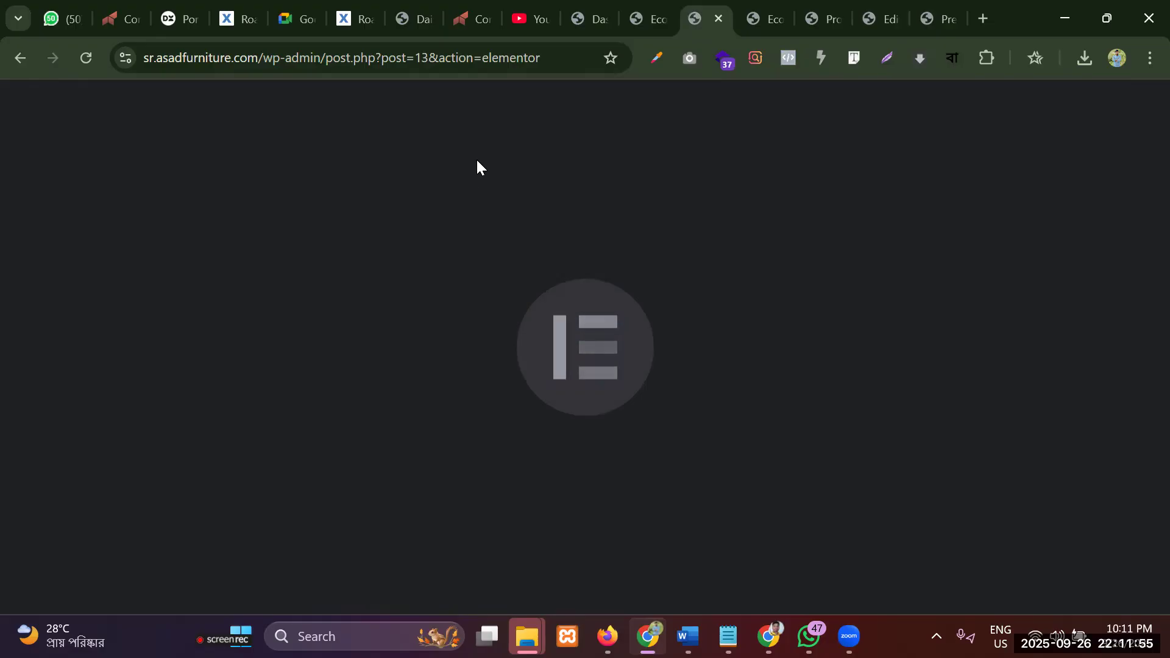
{"action": "left_click", "coordinate": [933, 4]}
{"action": "left_click", "coordinate": [7, 57]}
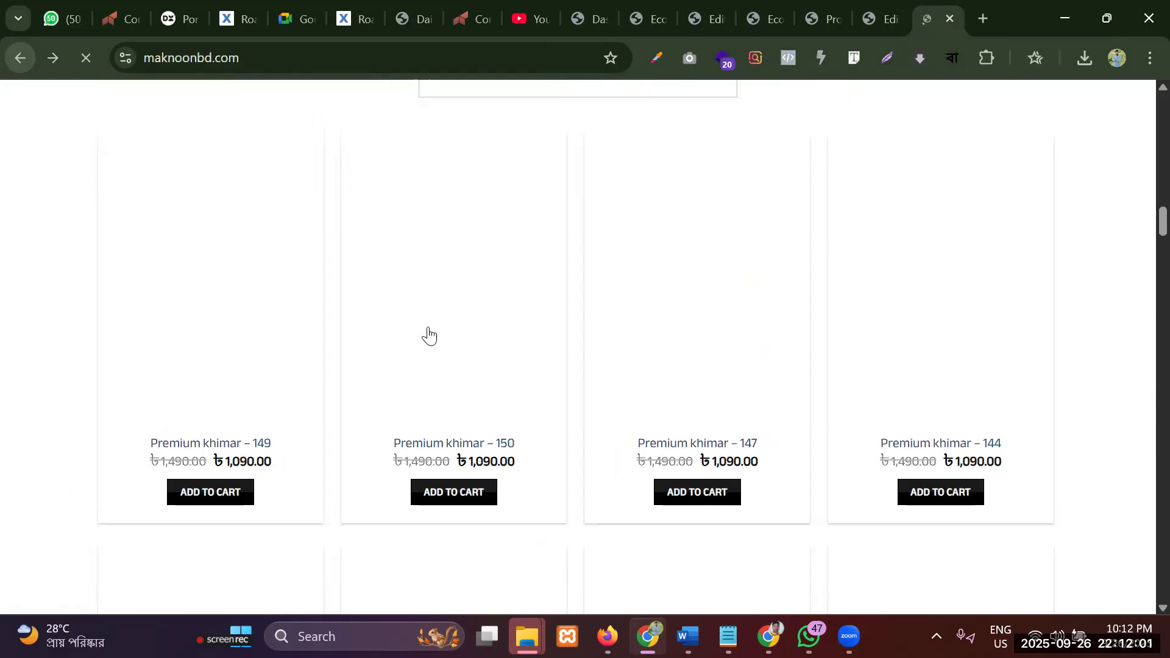
{"action": "scroll", "coordinate": [373, 278], "scroll_direction": "down", "scroll_amount": 4}
{"action": "scroll", "coordinate": [373, 278], "scroll_direction": "up", "scroll_amount": 2}
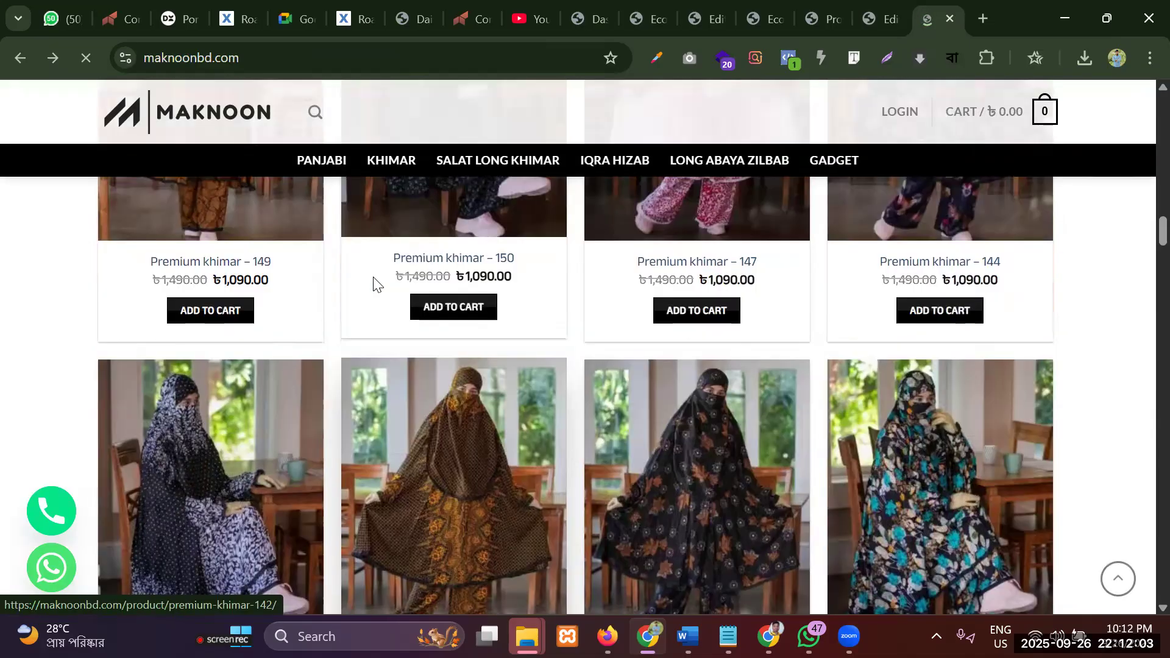
{"action": "scroll", "coordinate": [373, 281], "scroll_direction": "down", "scroll_amount": 15}
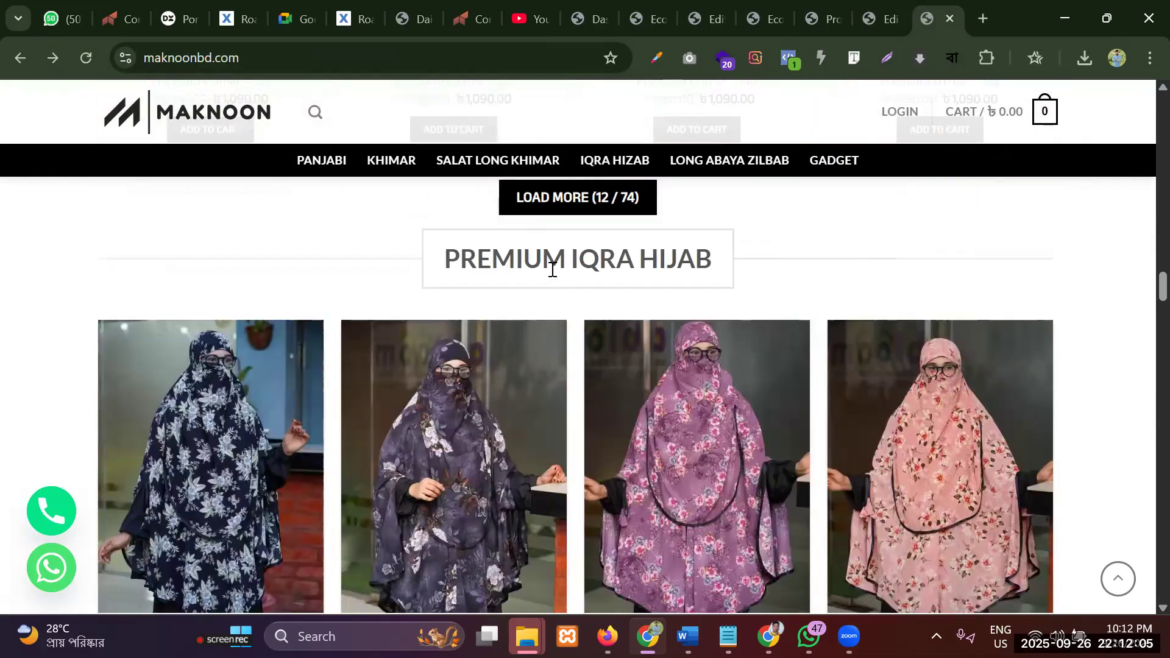
{"action": "scroll", "coordinate": [468, 258], "scroll_direction": "up", "scroll_amount": 20}
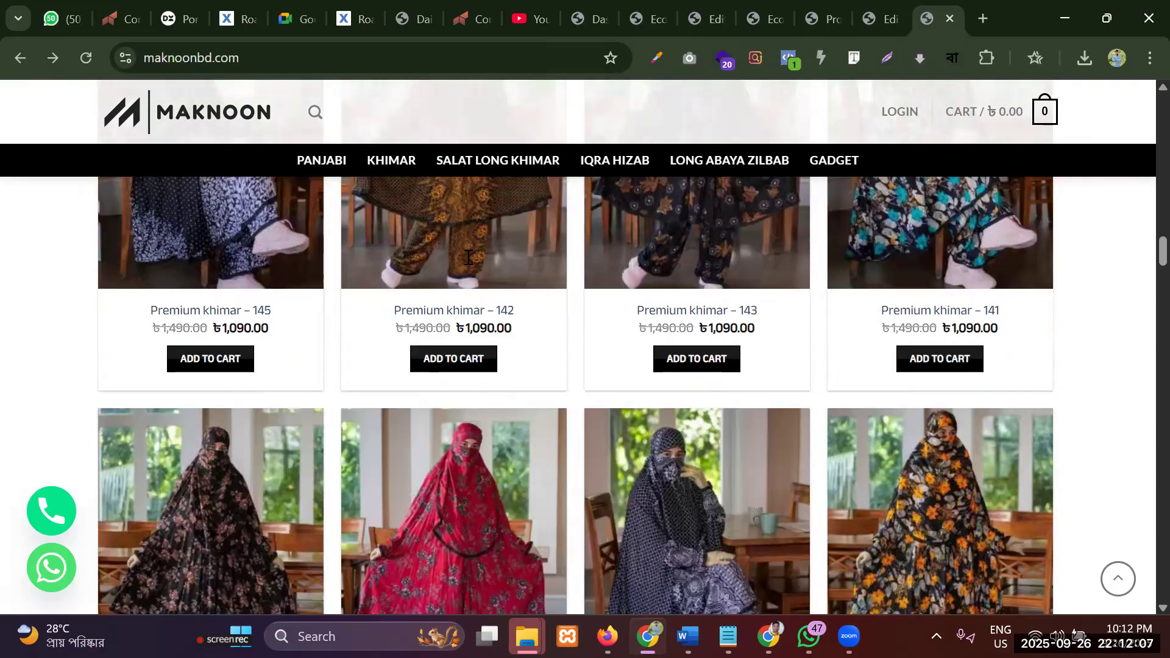
{"action": "scroll", "coordinate": [469, 257], "scroll_direction": "up", "scroll_amount": 9}
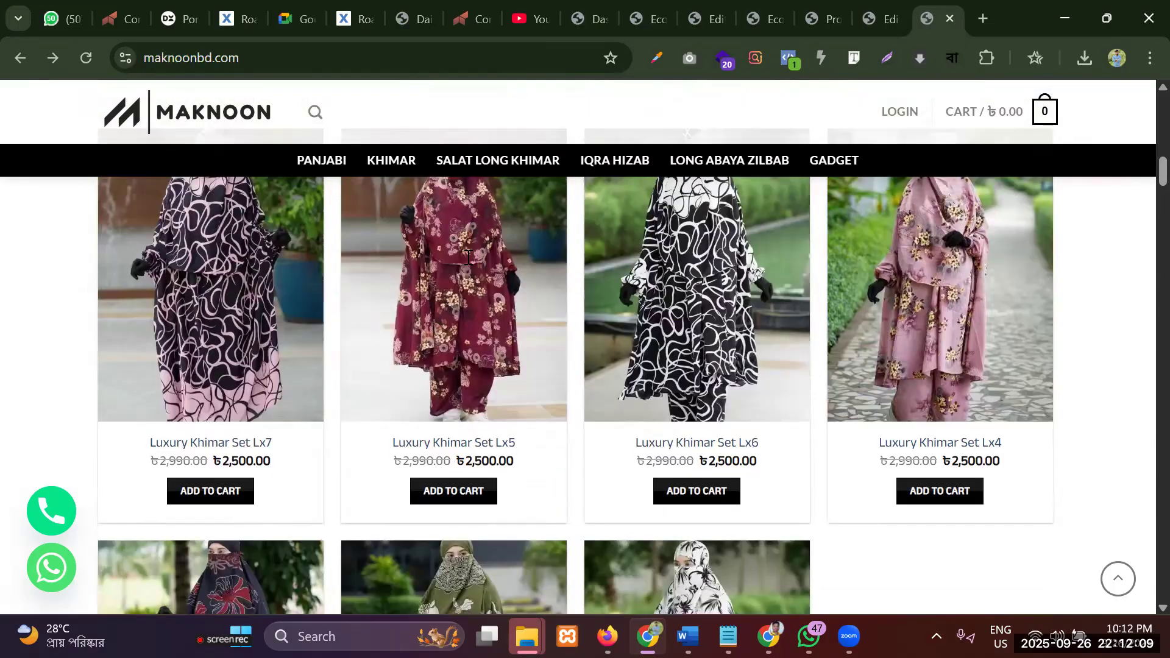
{"action": "left_click_drag", "start_coordinate": [524, 352], "coordinate": [605, 340]}
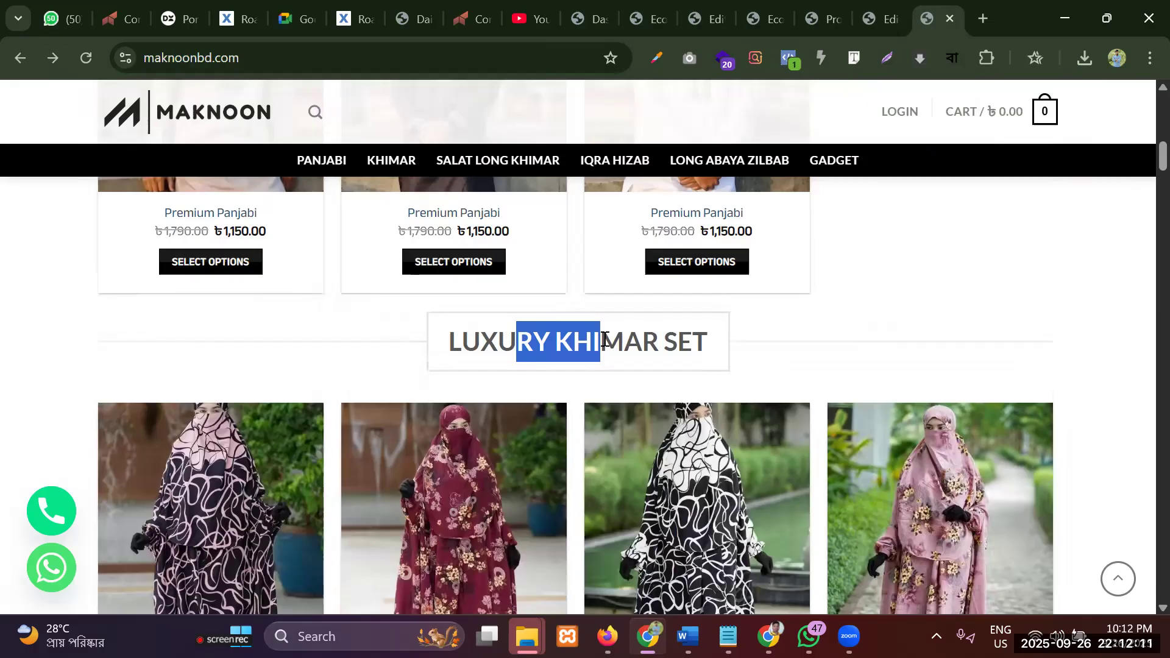
{"action": "scroll", "coordinate": [605, 340], "scroll_direction": "down", "scroll_amount": 10}
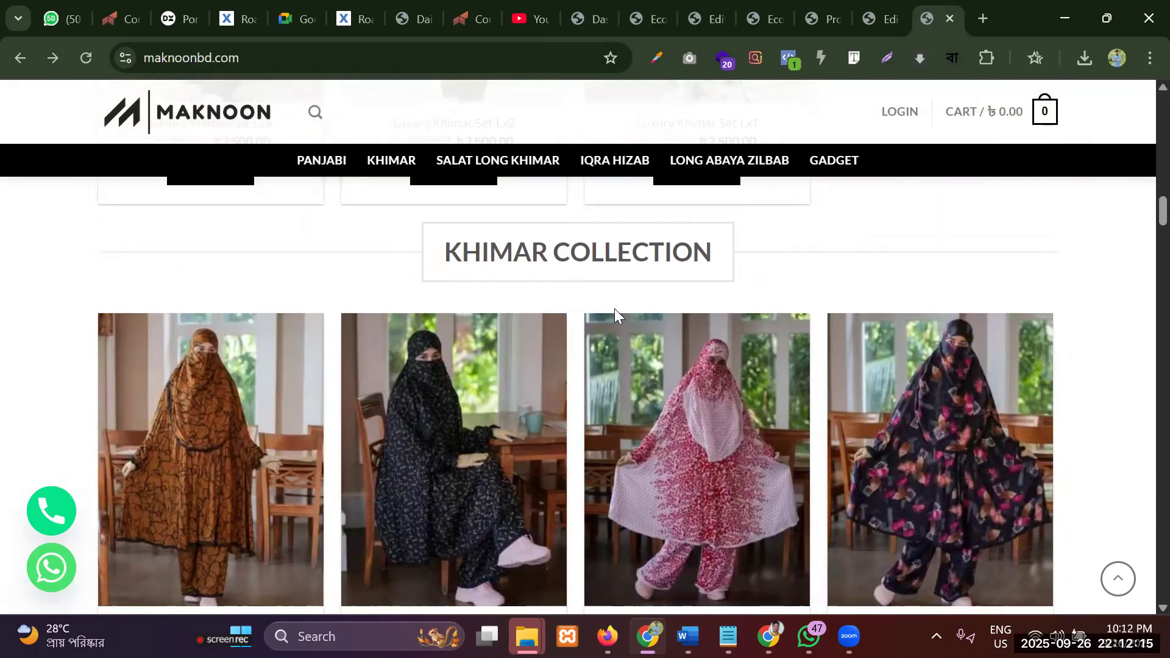
{"action": "scroll", "coordinate": [615, 308], "scroll_direction": "down", "scroll_amount": 6}
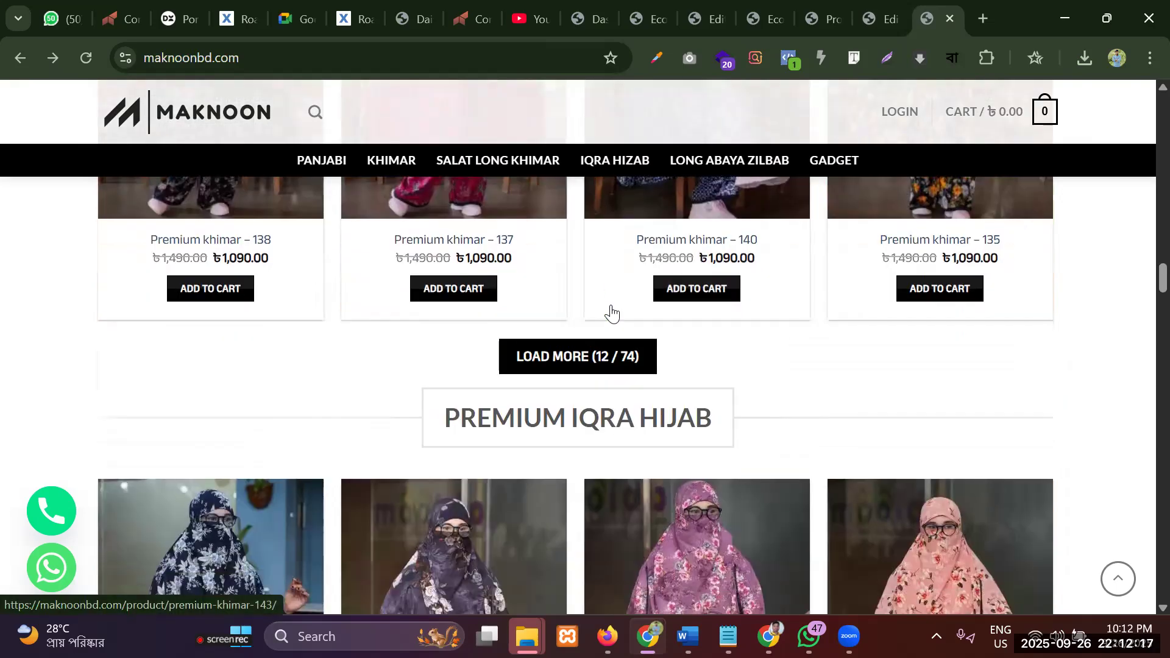
{"action": "scroll", "coordinate": [611, 313], "scroll_direction": "down", "scroll_amount": 3}
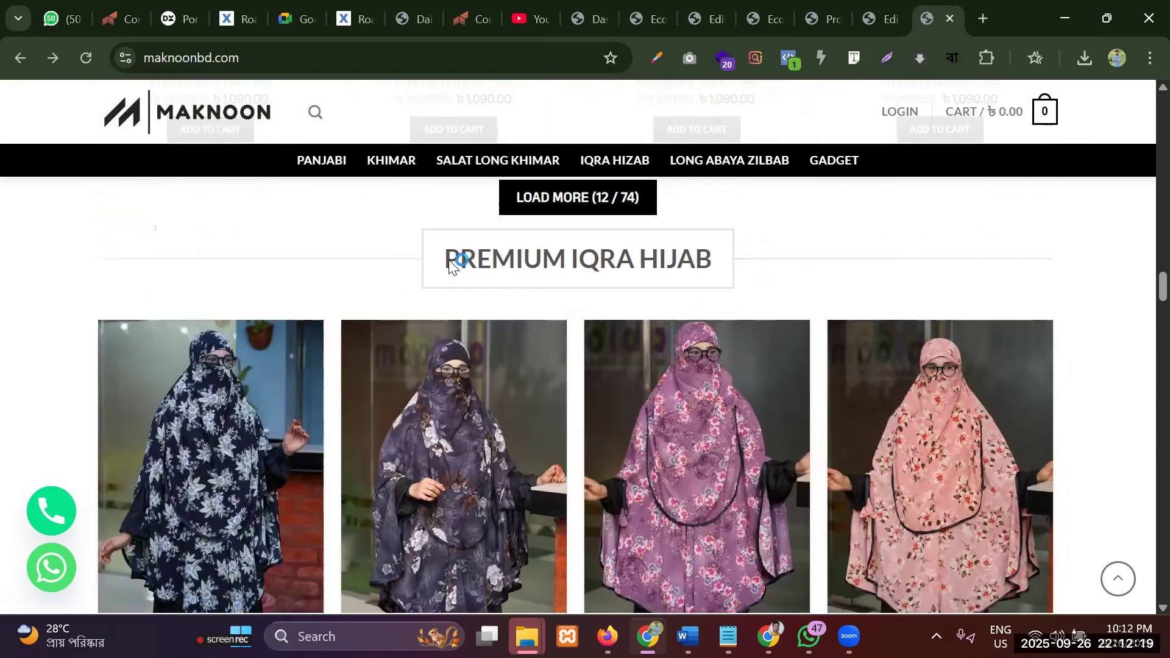
{"action": "scroll", "coordinate": [177, 268], "scroll_direction": "down", "scroll_amount": 5}
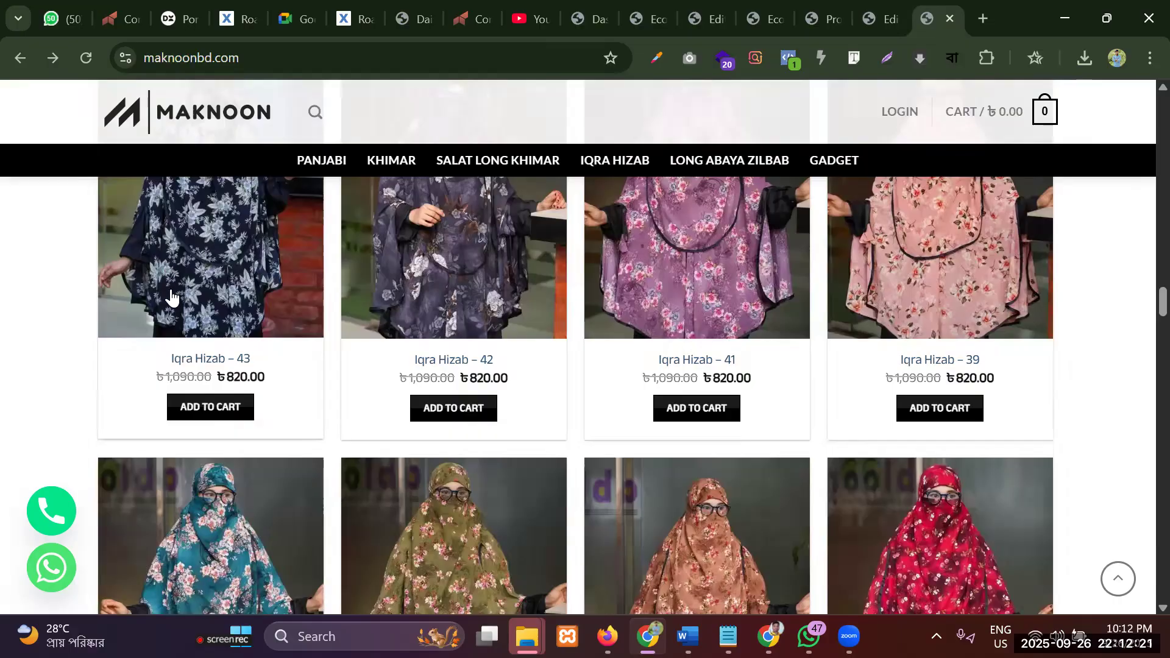
{"action": "scroll", "coordinate": [171, 297], "scroll_direction": "up", "scroll_amount": 3}
Save the Iqra Hizab – 43 photo to Downloads as maknoon-iqra-hizab_56-600x900.jpg using All Files type
{"action": "right_click", "coordinate": [171, 298]}
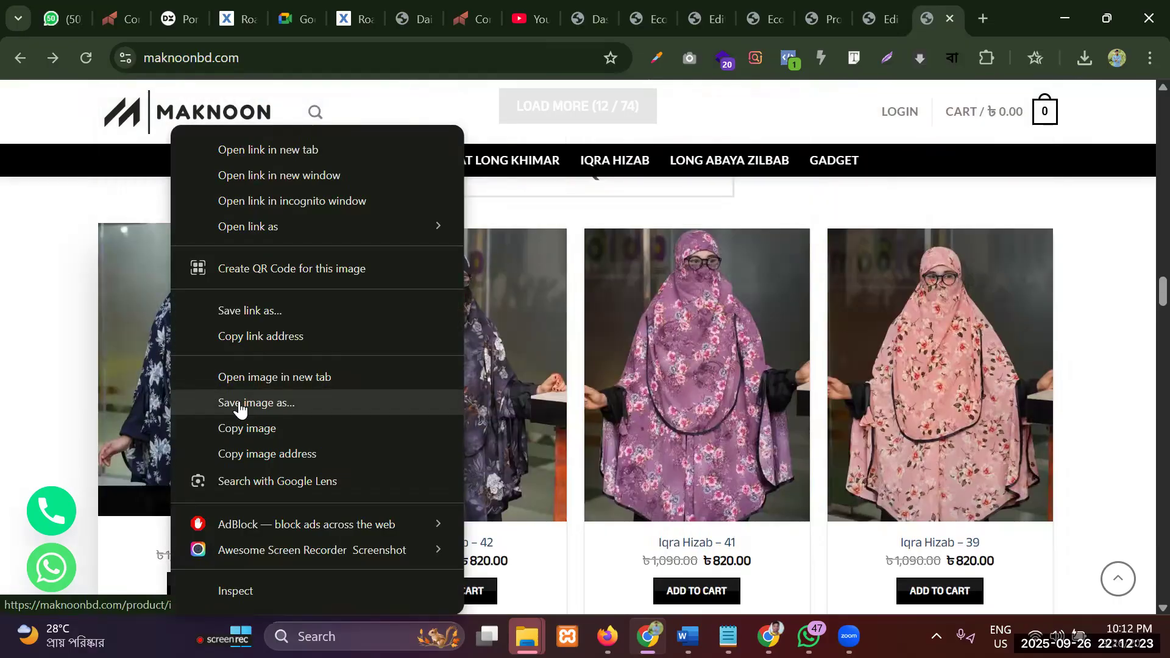
{"action": "left_click", "coordinate": [240, 405]}
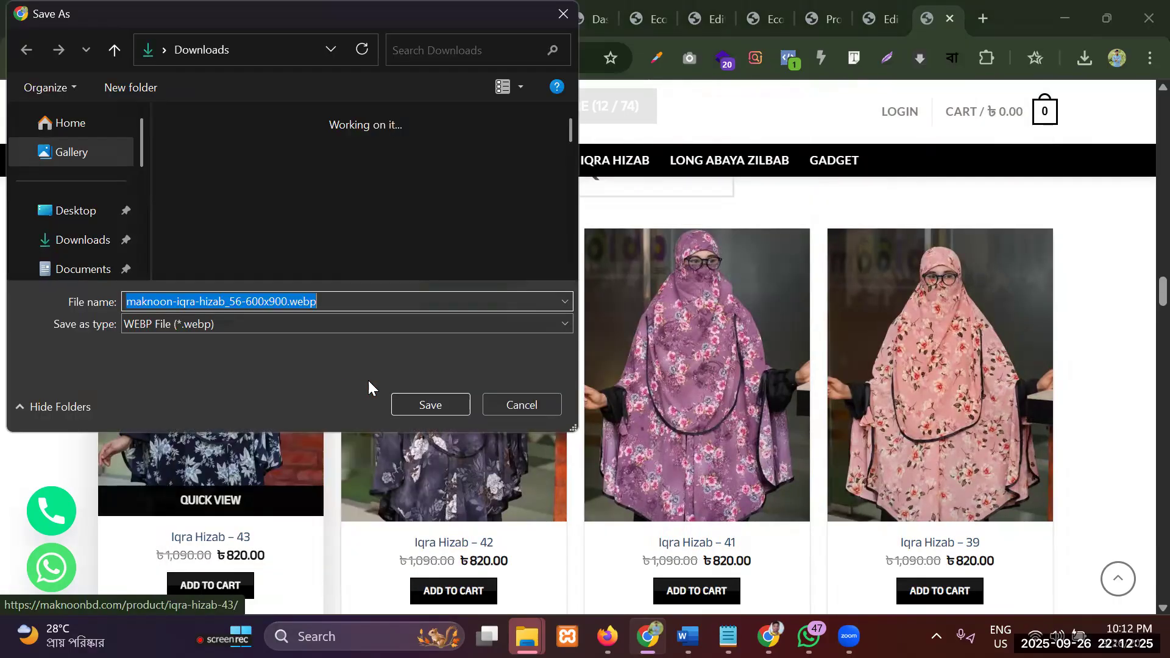
{"action": "left_click", "coordinate": [216, 329]}
{"action": "left_click", "coordinate": [175, 353]}
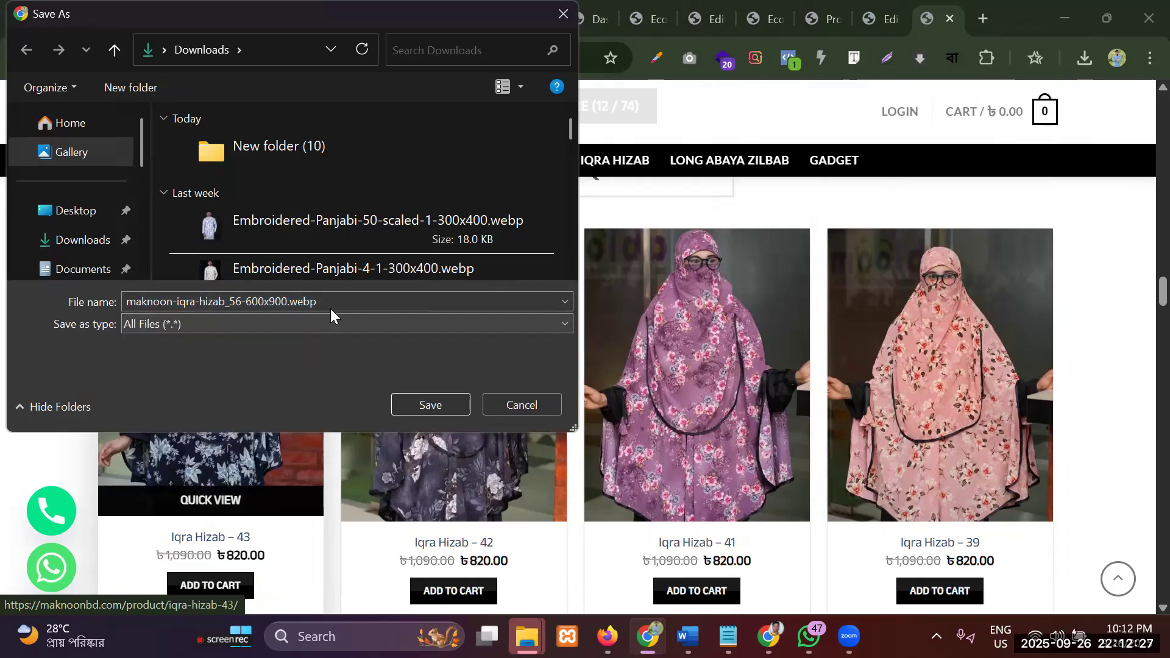
{"action": "left_click", "coordinate": [364, 301]}
{"action": "left_click", "coordinate": [366, 302]}
{"action": "key", "text": "BackSpace"}
{"action": "key", "text": "BackSpace"}
{"action": "key", "text": "BackSpace"}
{"action": "key", "text": "BackSpace"}
{"action": "type", "text": "j"}
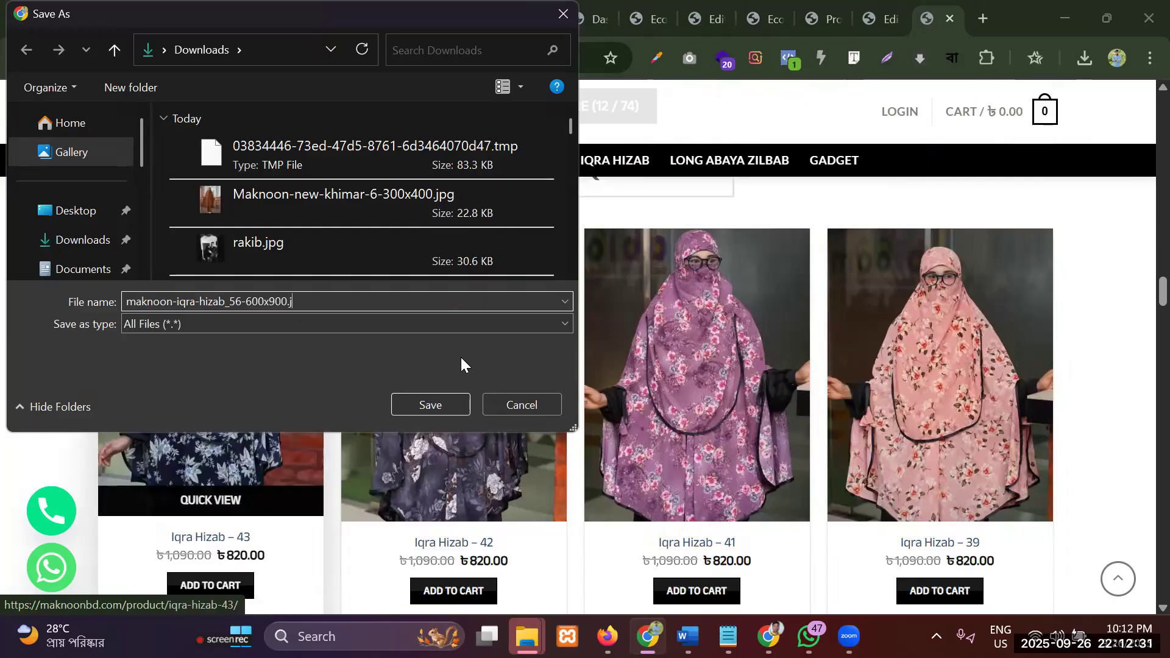
{"action": "type", "text": "pg"}
{"action": "key", "text": "Return"}
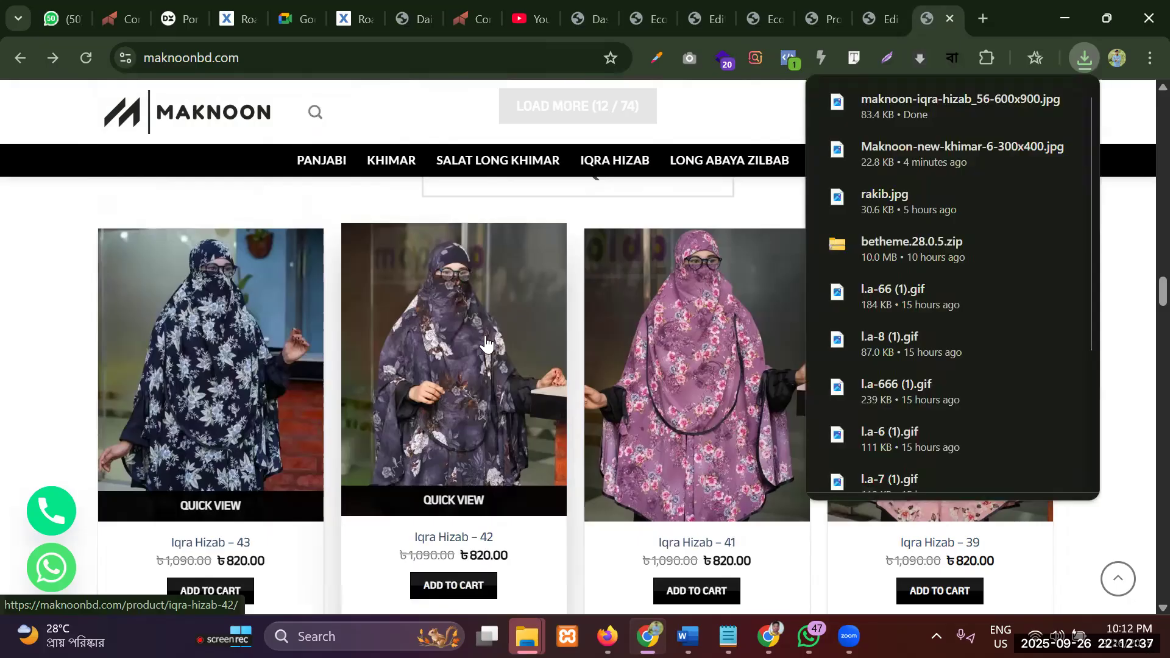
{"action": "scroll", "coordinate": [624, 217], "scroll_direction": "up", "scroll_amount": 3}
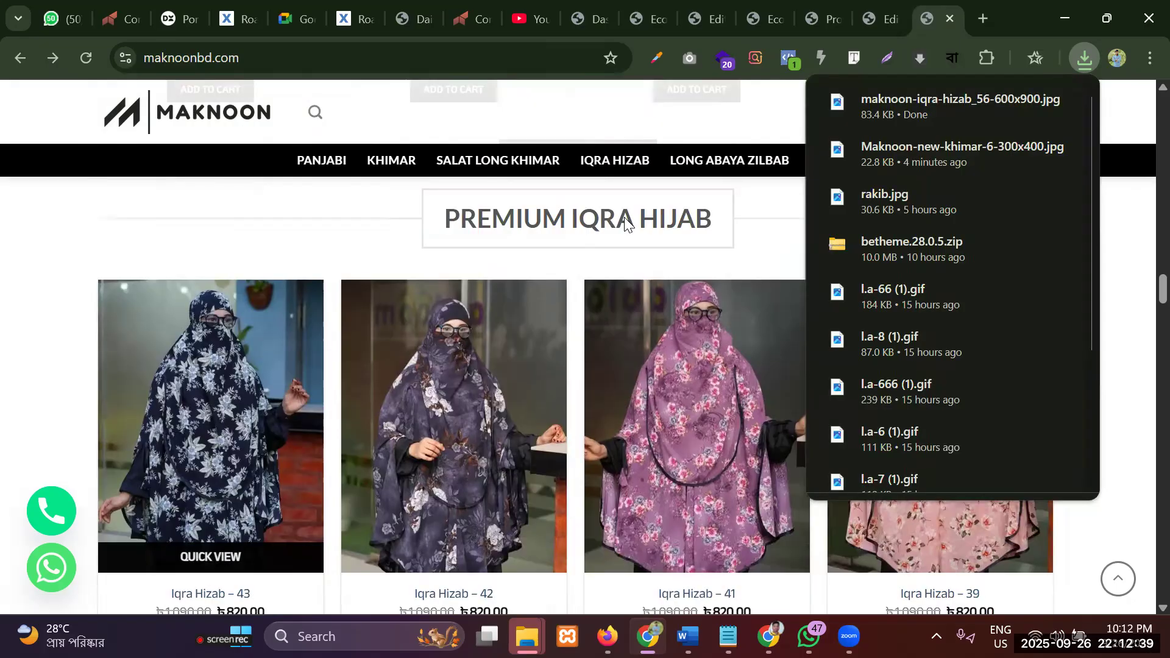
{"action": "triple_click", "coordinate": [498, 346]}
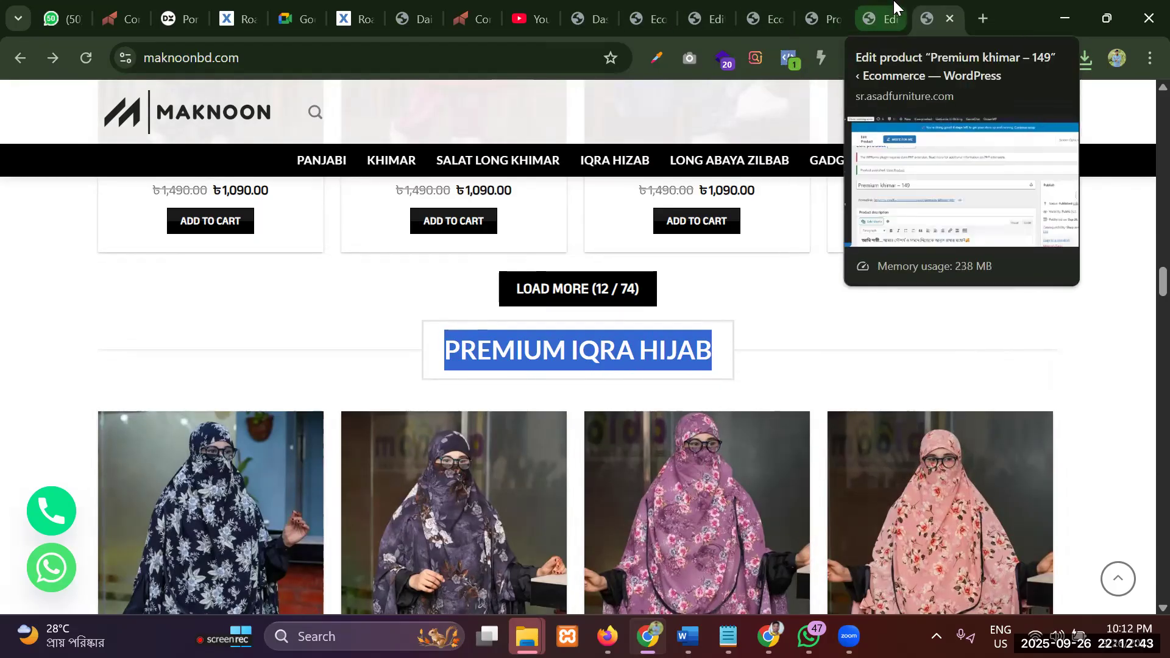
Change the Luxury Khimar Set products grid's category from Panjabi to Khimar
{"action": "left_click", "coordinate": [882, 19]}
{"action": "scroll", "coordinate": [583, 334], "scroll_direction": "down", "scroll_amount": 7}
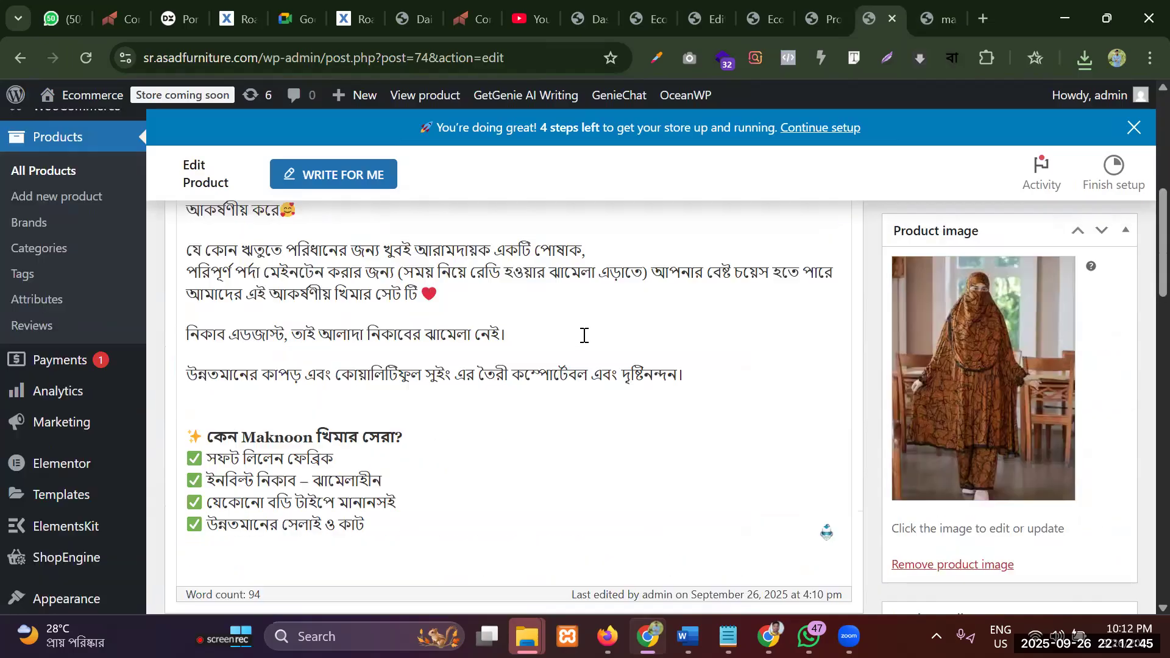
{"action": "left_click", "coordinate": [776, 8]}
{"action": "scroll", "coordinate": [303, 332], "scroll_direction": "down", "scroll_amount": 5}
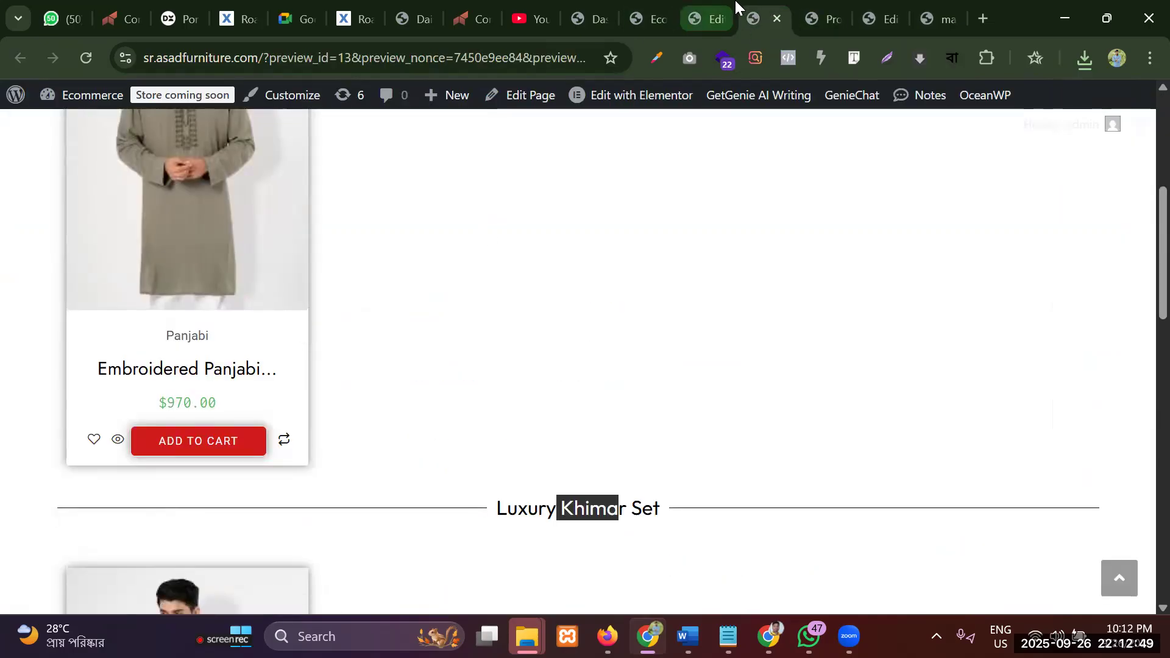
{"action": "left_click", "coordinate": [714, 15]}
{"action": "scroll", "coordinate": [554, 300], "scroll_direction": "down", "scroll_amount": 12}
{"action": "scroll", "coordinate": [557, 306], "scroll_direction": "up", "scroll_amount": 2}
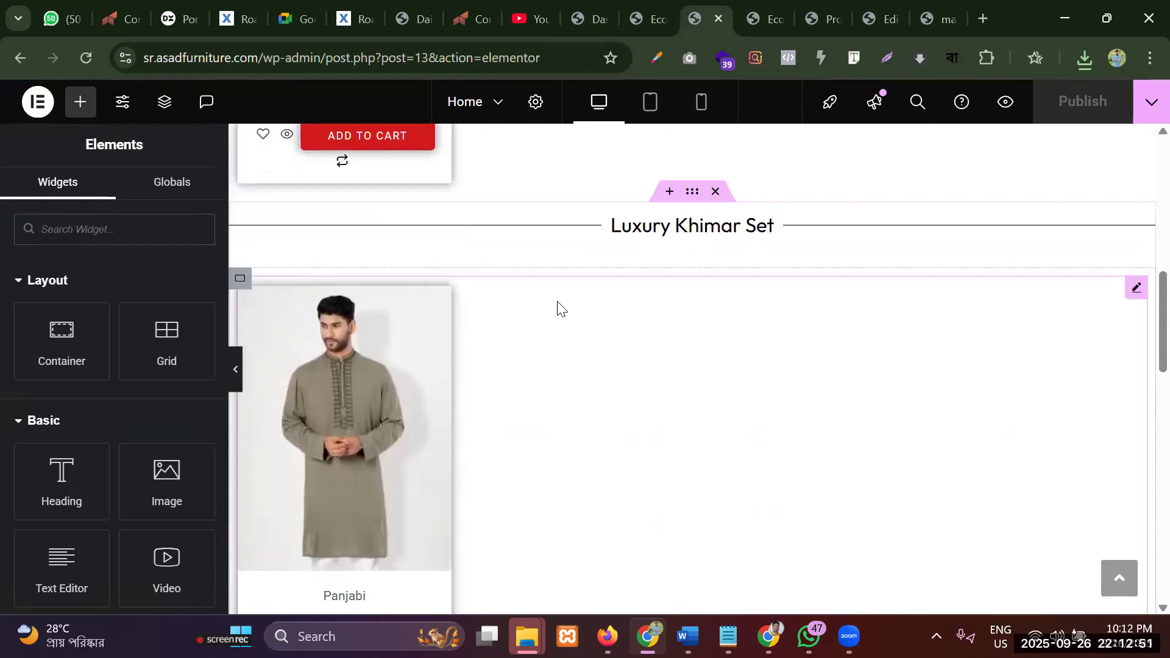
{"action": "left_click", "coordinate": [1134, 291]}
{"action": "scroll", "coordinate": [112, 458], "scroll_direction": "down", "scroll_amount": 3}
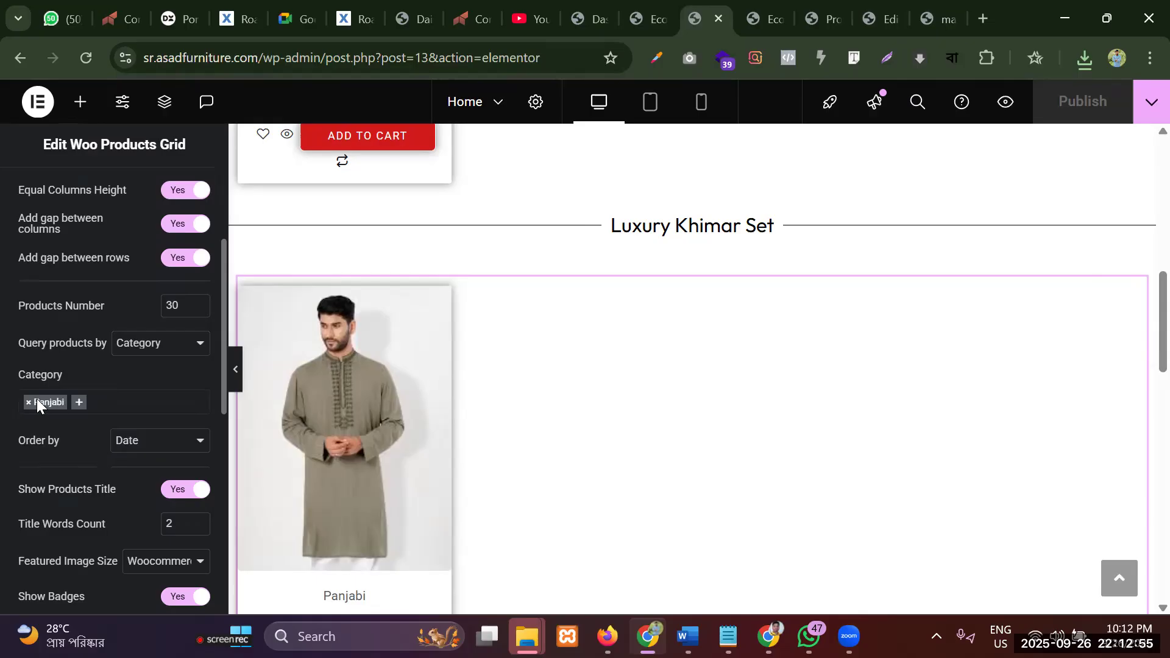
{"action": "left_click", "coordinate": [36, 399]}
{"action": "left_click", "coordinate": [28, 402]}
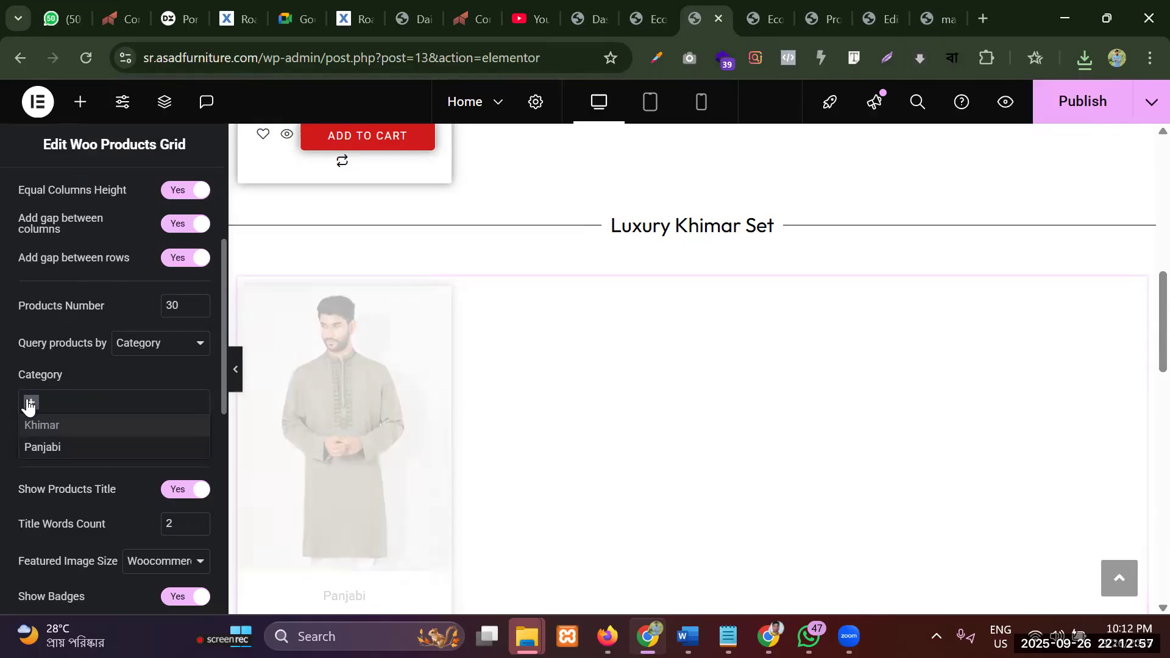
{"action": "left_click", "coordinate": [50, 428]}
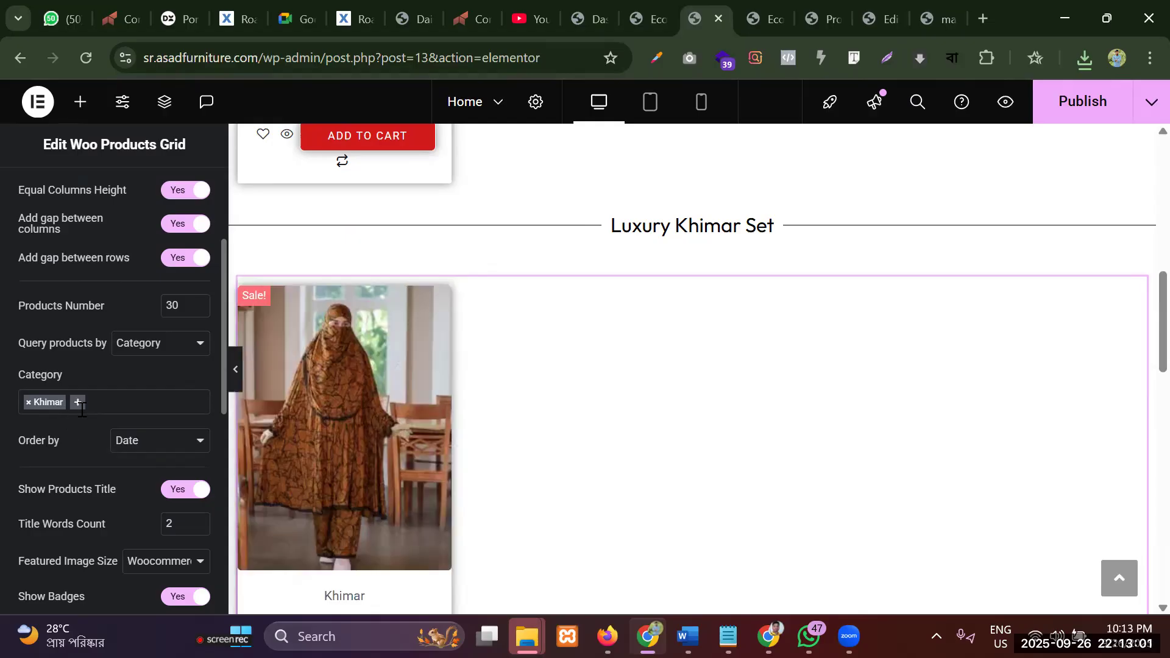
Check the updated khimar grid and publish the Home page
{"action": "scroll", "coordinate": [339, 348], "scroll_direction": "down", "scroll_amount": 1}
{"action": "scroll", "coordinate": [376, 432], "scroll_direction": "down", "scroll_amount": 1}
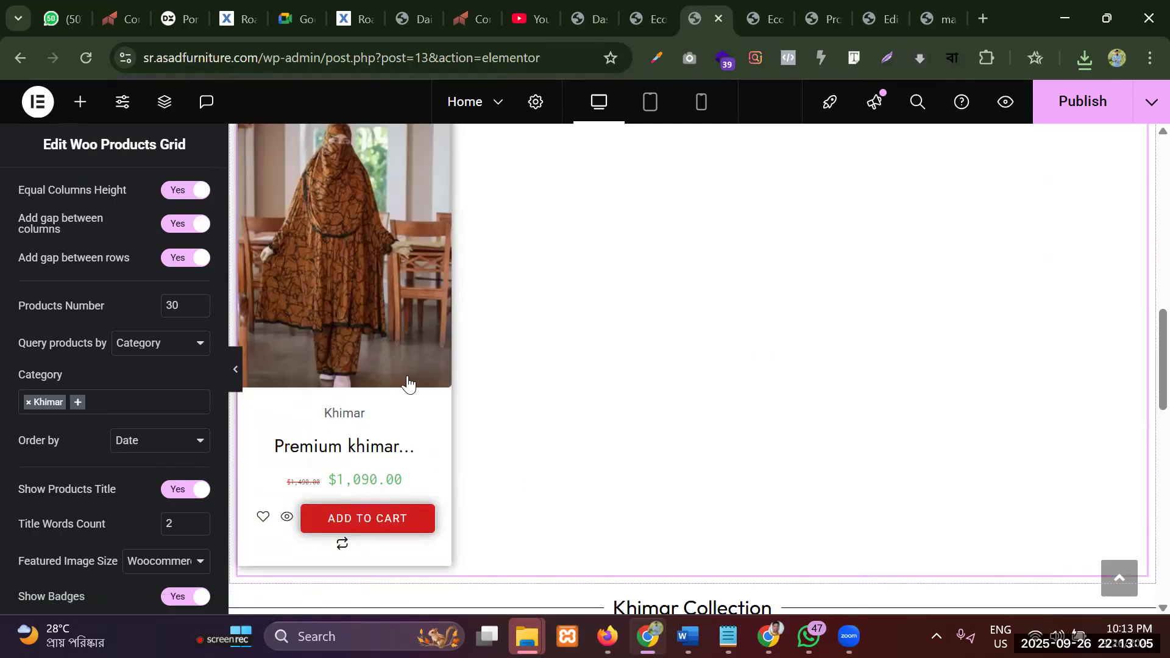
{"action": "scroll", "coordinate": [358, 346], "scroll_direction": "up", "scroll_amount": 1}
{"action": "left_click", "coordinate": [1072, 103]}
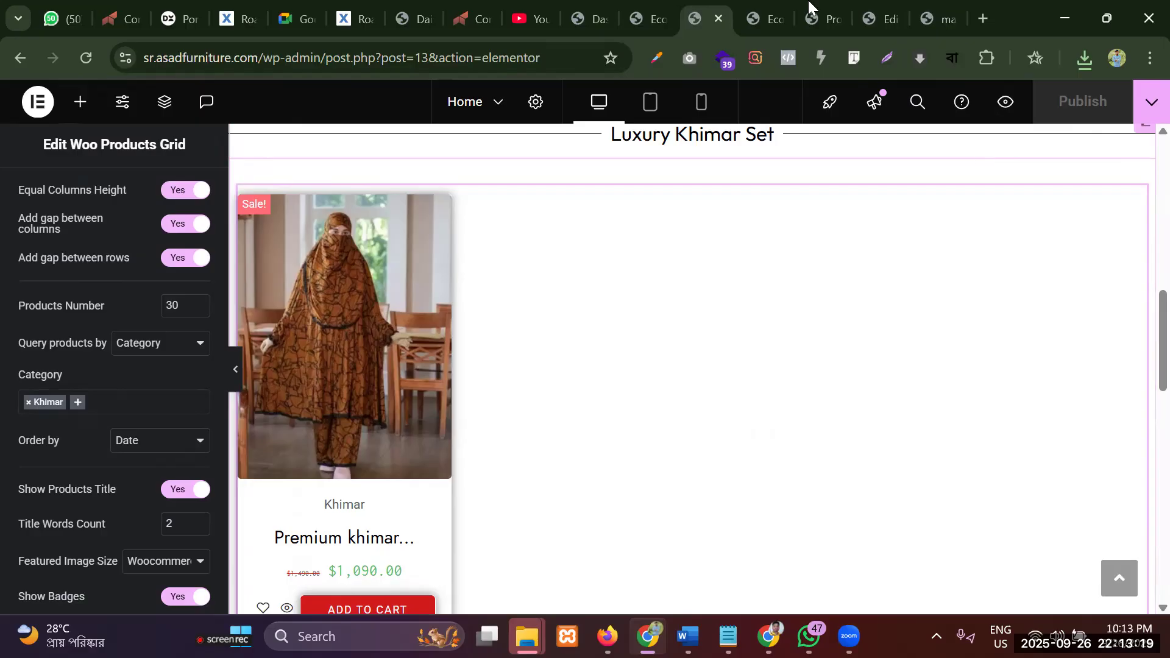
Preview the published homepage in a new tab and scroll through it
{"action": "left_click", "coordinate": [1006, 102]}
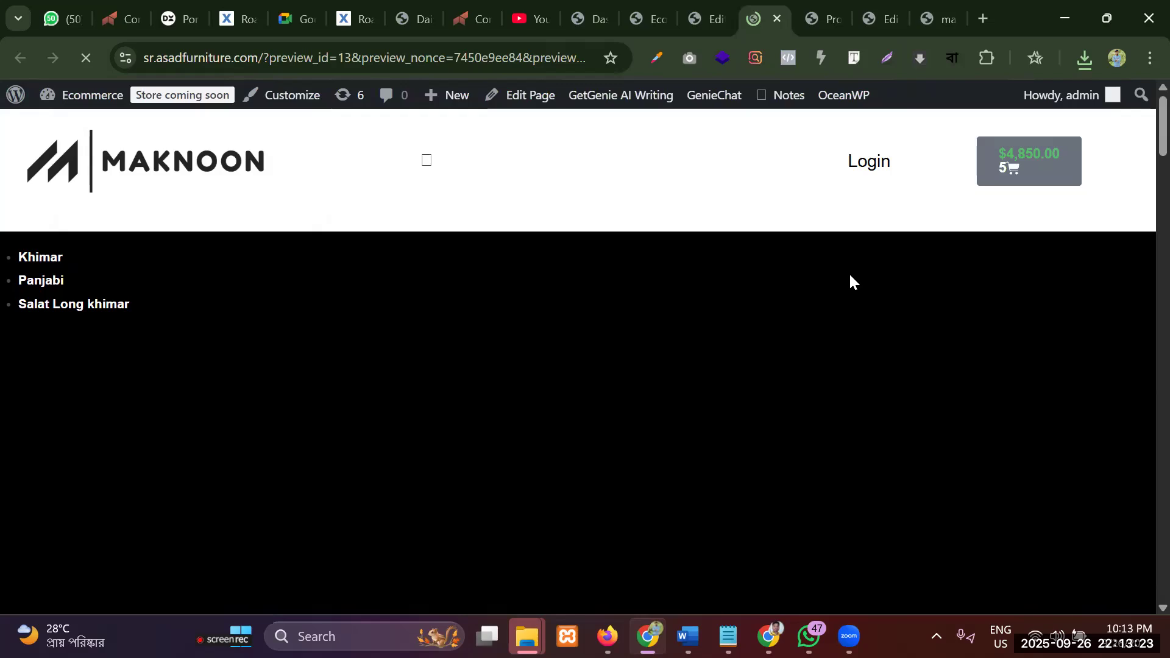
{"action": "scroll", "coordinate": [317, 305], "scroll_direction": "down", "scroll_amount": 10}
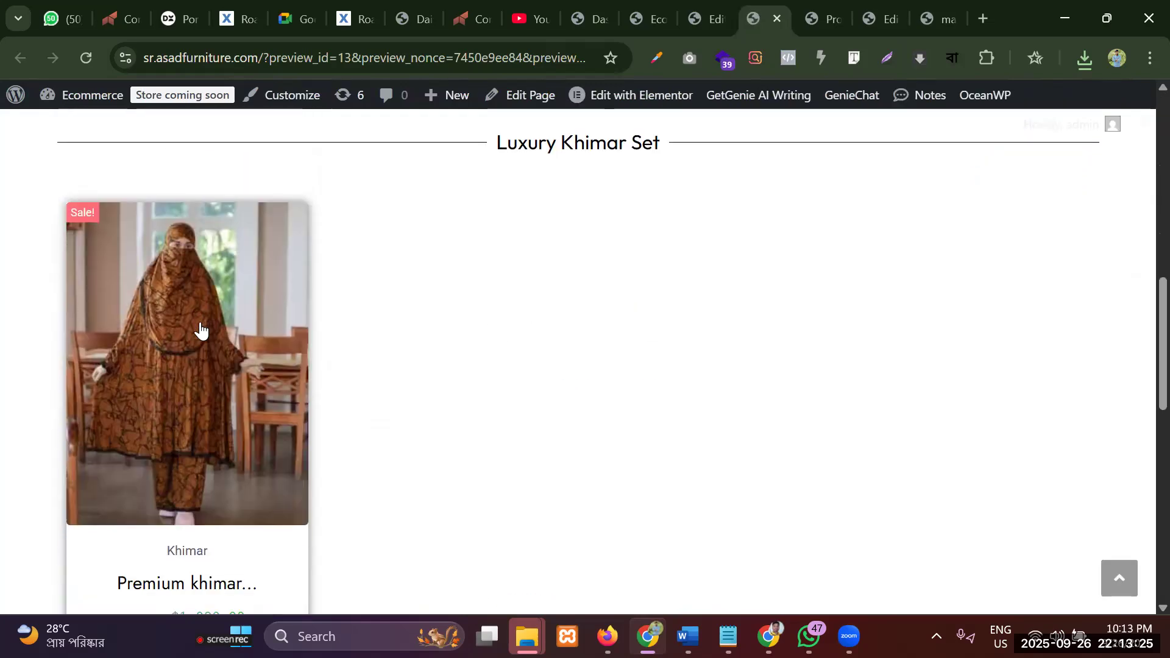
{"action": "scroll", "coordinate": [200, 330], "scroll_direction": "down", "scroll_amount": 3}
{"action": "scroll", "coordinate": [203, 379], "scroll_direction": "up", "scroll_amount": 1}
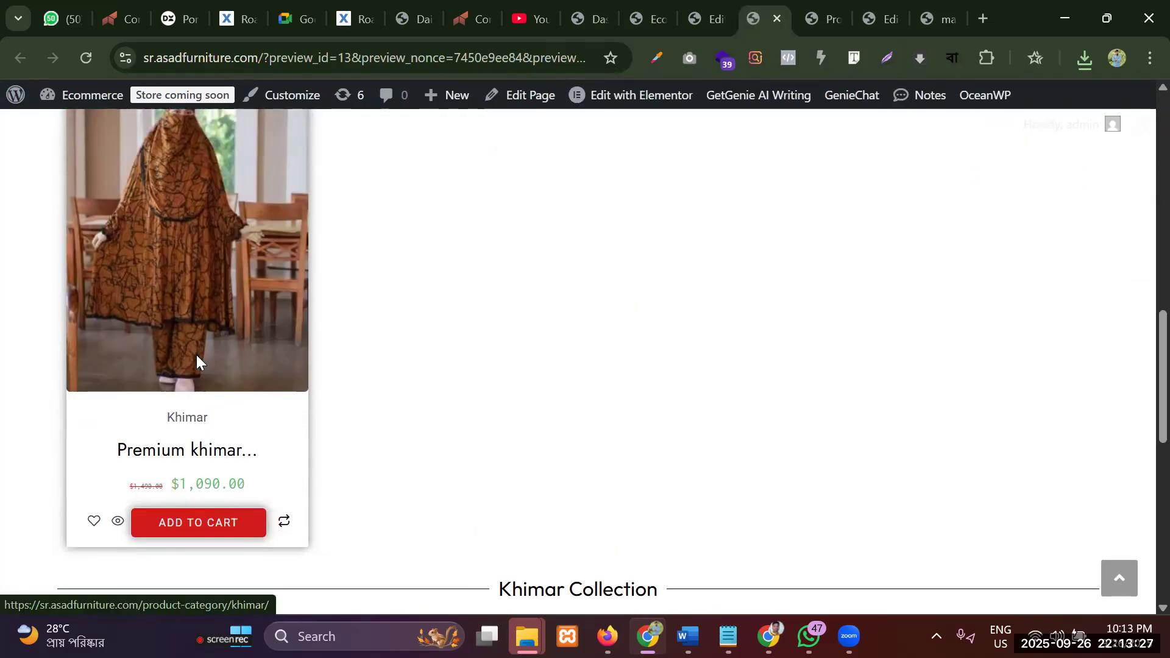
{"action": "scroll", "coordinate": [197, 355], "scroll_direction": "down", "scroll_amount": 2}
Open the Premium khimar quick view, scroll it, then close it
{"action": "left_click", "coordinate": [117, 380]}
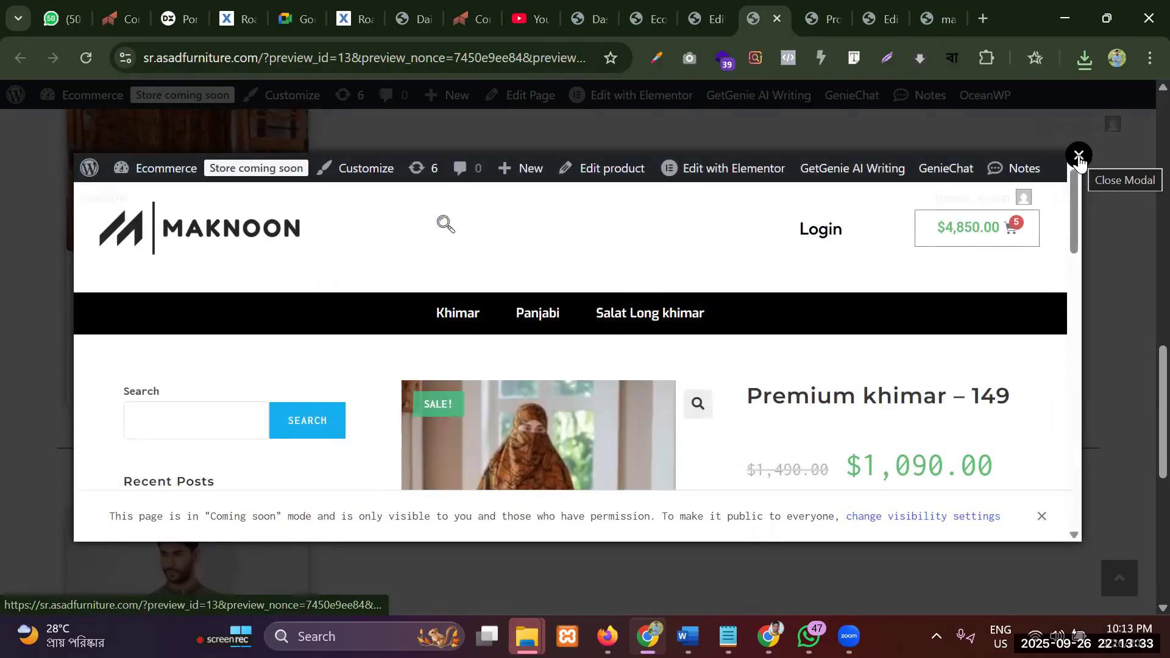
{"action": "scroll", "coordinate": [561, 372], "scroll_direction": "down", "scroll_amount": 4}
{"action": "scroll", "coordinate": [562, 372], "scroll_direction": "down", "scroll_amount": 3}
{"action": "scroll", "coordinate": [671, 354], "scroll_direction": "up", "scroll_amount": 10}
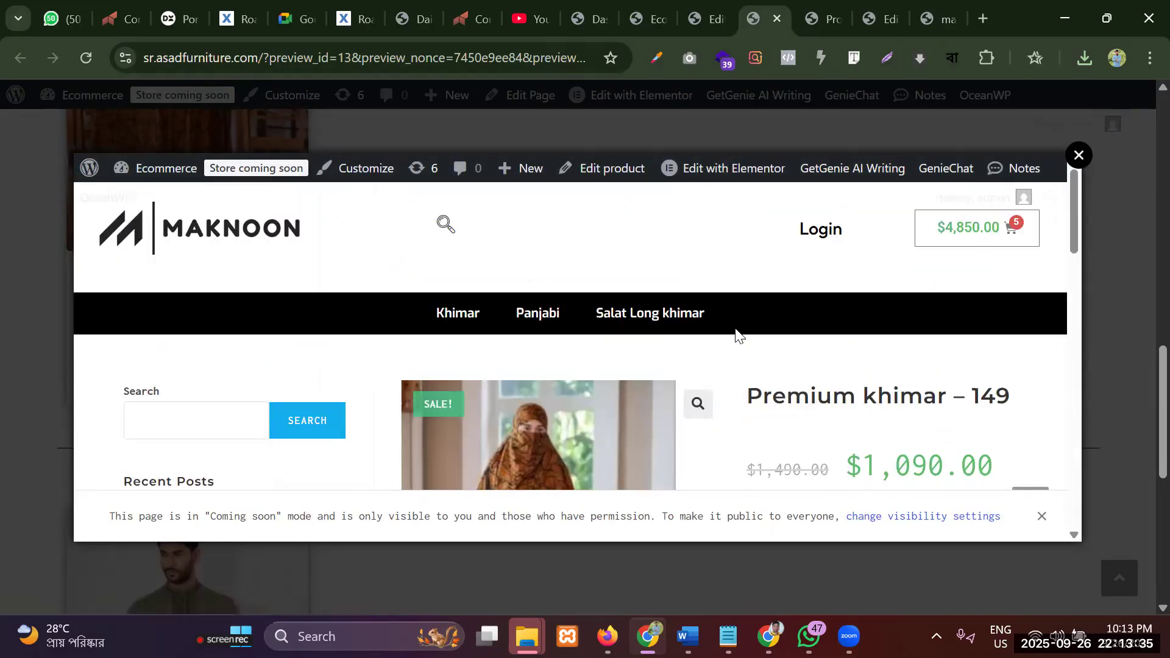
{"action": "left_click", "coordinate": [1079, 155]}
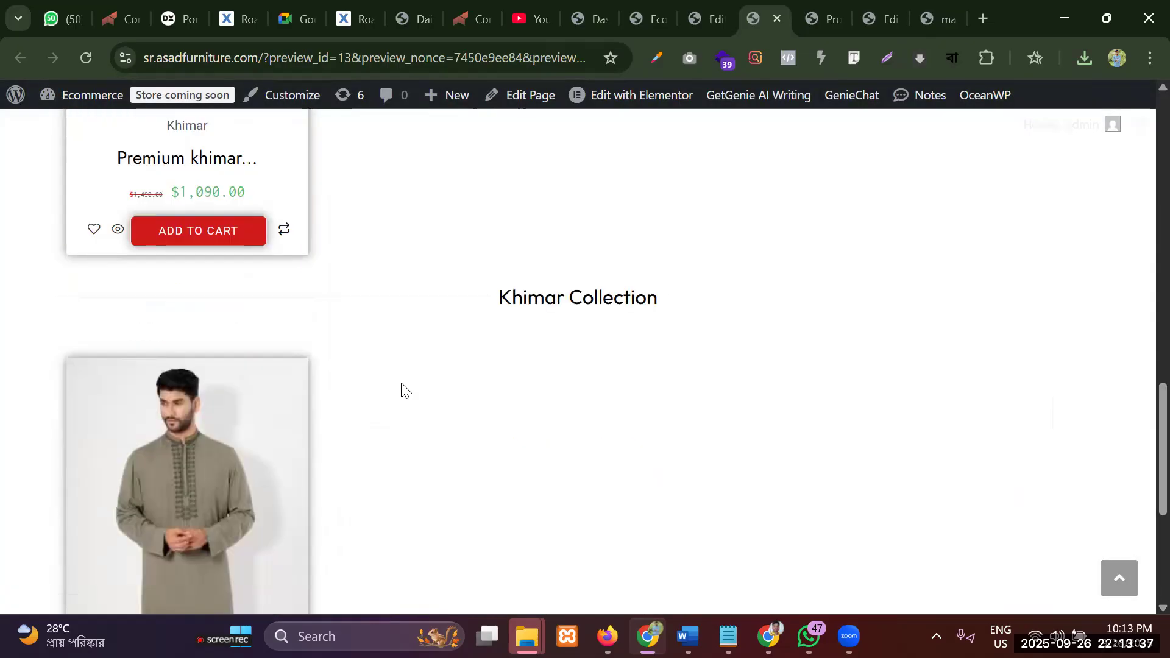
Open the full Premium khimar – 149 product page from the homepage
{"action": "scroll", "coordinate": [401, 390], "scroll_direction": "down", "scroll_amount": 4}
{"action": "scroll", "coordinate": [402, 390], "scroll_direction": "up", "scroll_amount": 5}
{"action": "scroll", "coordinate": [608, 382], "scroll_direction": "up", "scroll_amount": 6}
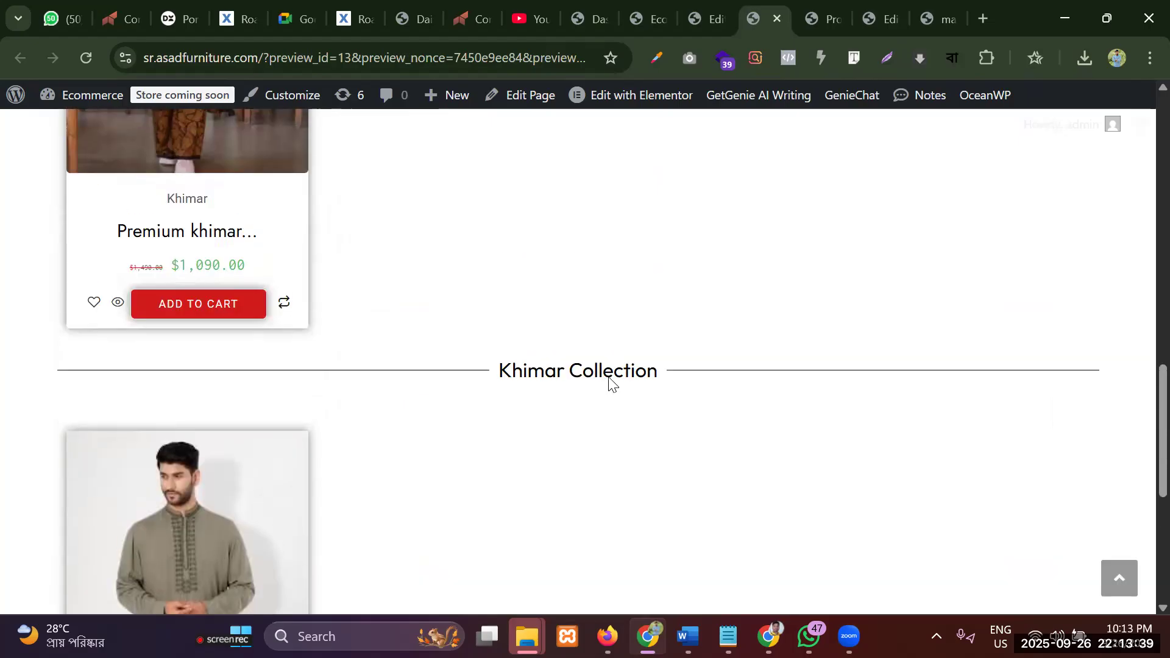
{"action": "scroll", "coordinate": [609, 384], "scroll_direction": "down", "scroll_amount": 5}
{"action": "scroll", "coordinate": [610, 385], "scroll_direction": "up", "scroll_amount": 10}
{"action": "scroll", "coordinate": [607, 387], "scroll_direction": "down", "scroll_amount": 9}
{"action": "scroll", "coordinate": [598, 387], "scroll_direction": "up", "scroll_amount": 8}
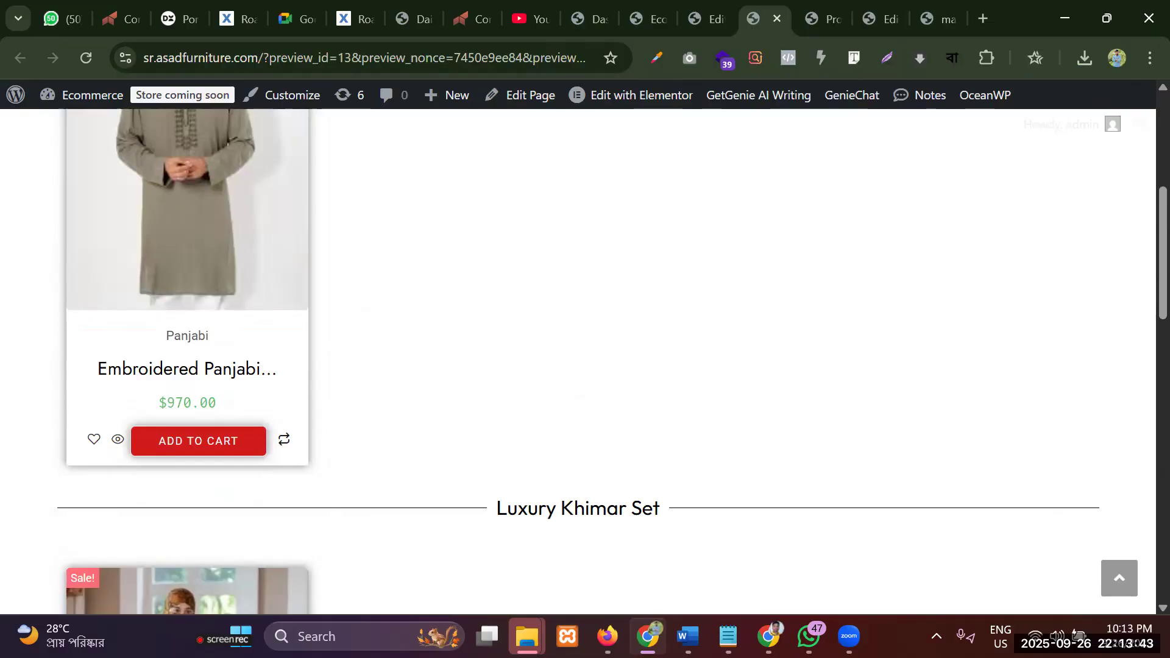
{"action": "scroll", "coordinate": [289, 230], "scroll_direction": "down", "scroll_amount": 9}
{"action": "left_click", "coordinate": [232, 191]}
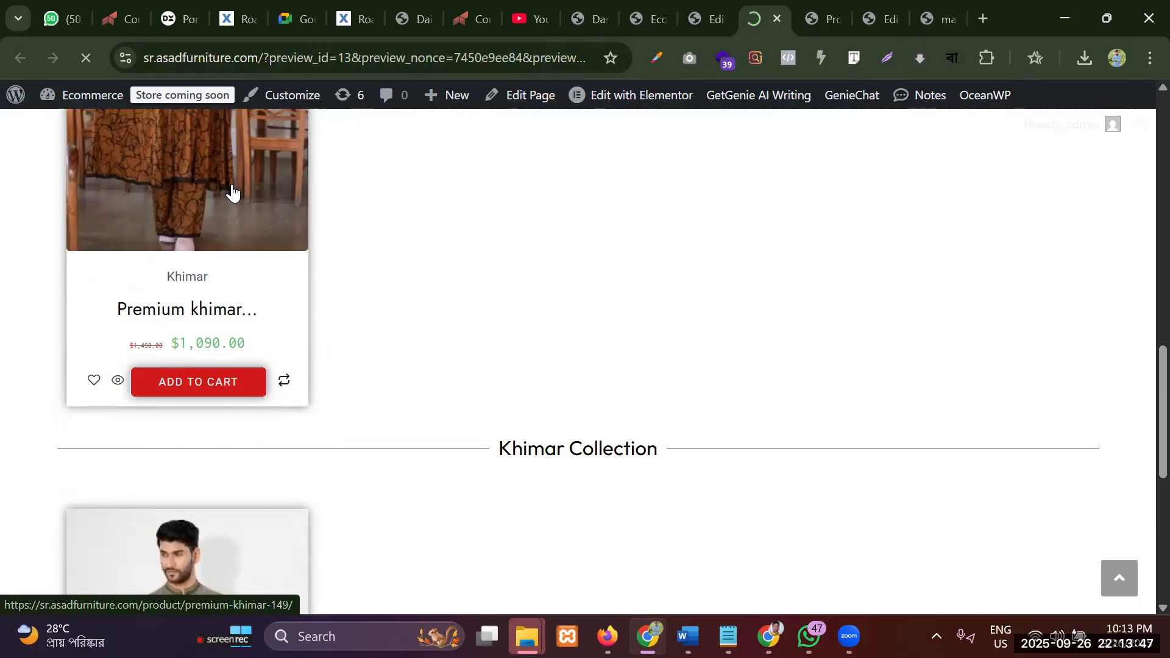
Scroll through the Premium khimar product page to check its layout
{"action": "scroll", "coordinate": [431, 237], "scroll_direction": "down", "scroll_amount": 6}
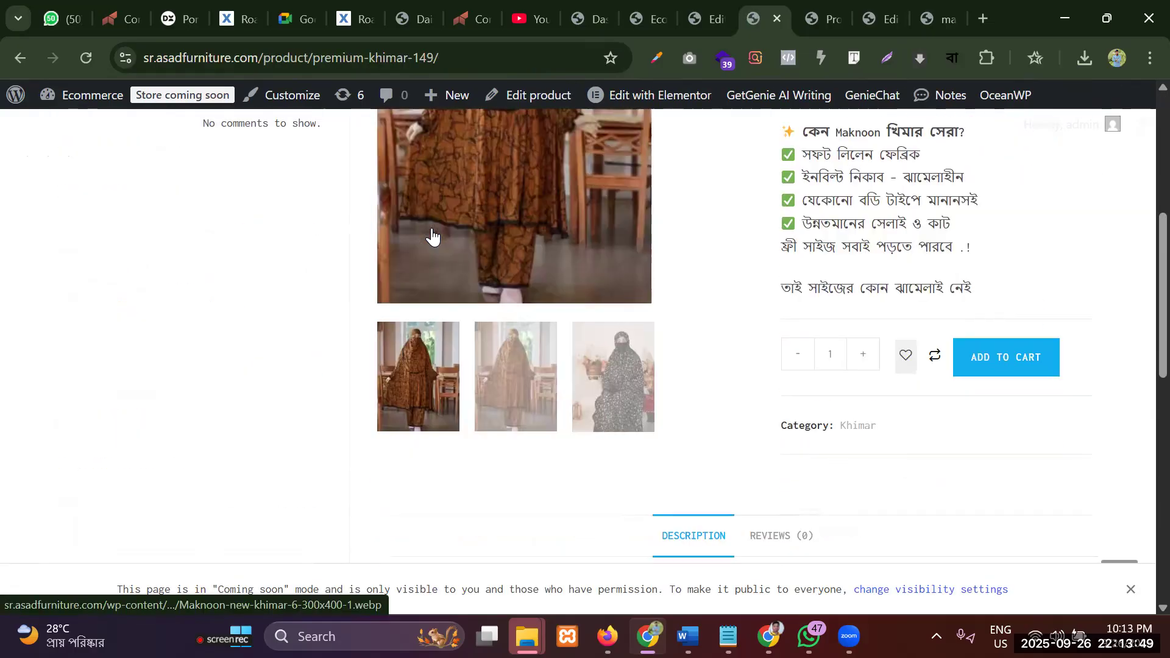
{"action": "scroll", "coordinate": [431, 231], "scroll_direction": "down", "scroll_amount": 3}
{"action": "scroll", "coordinate": [431, 236], "scroll_direction": "up", "scroll_amount": 12}
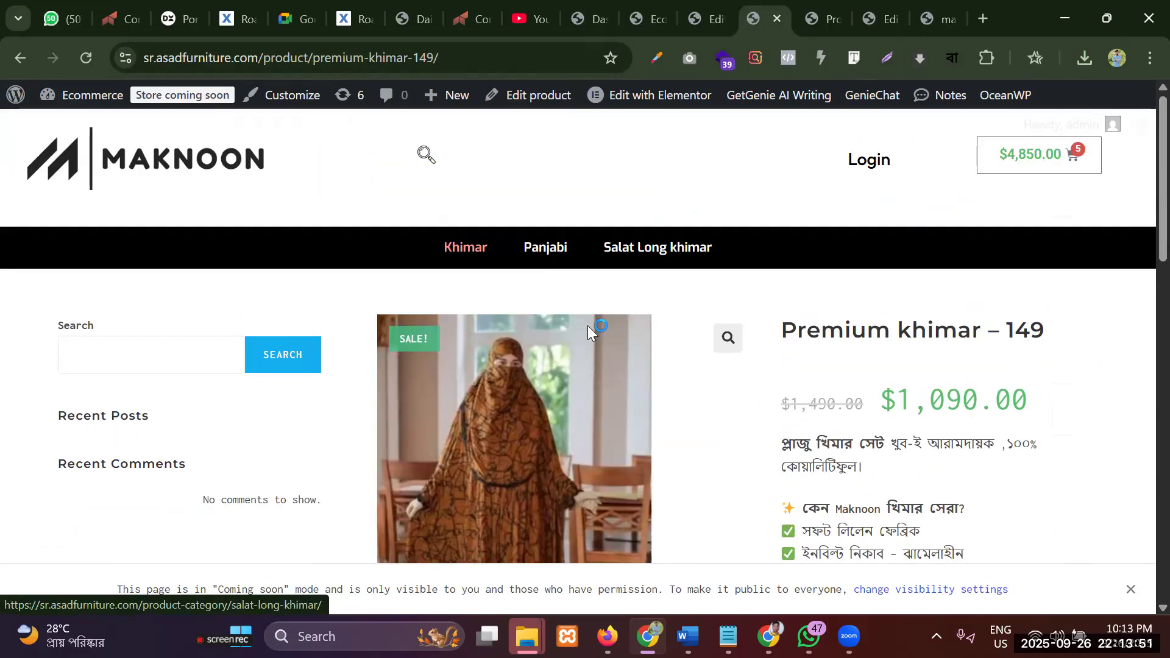
{"action": "scroll", "coordinate": [112, 301], "scroll_direction": "down", "scroll_amount": 2}
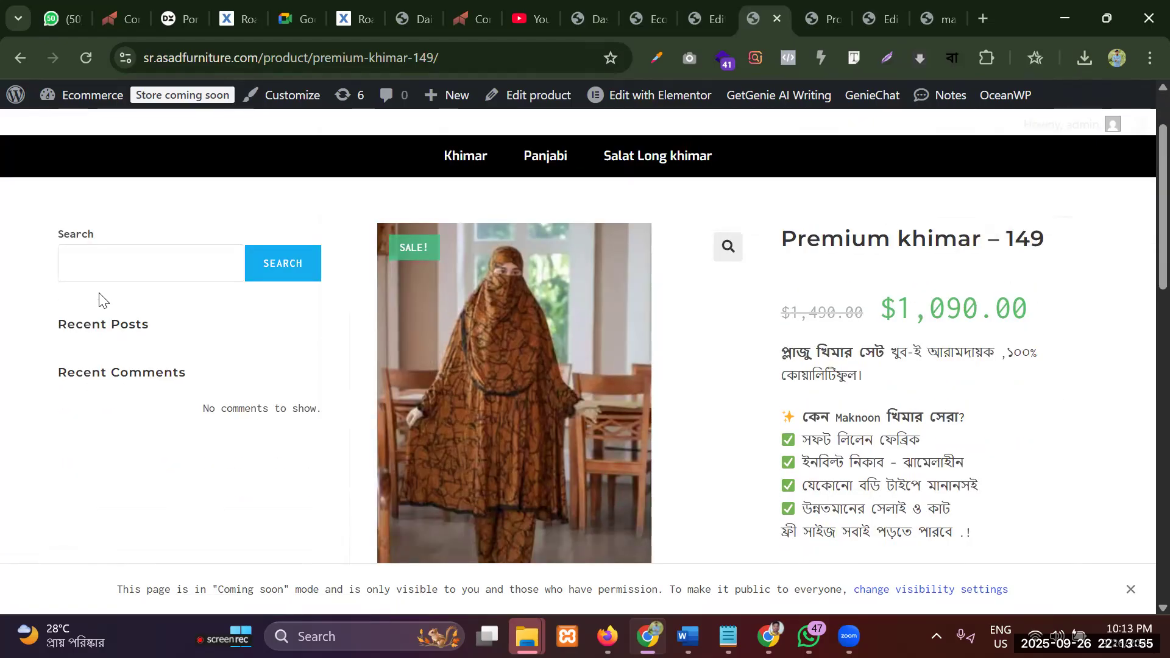
{"action": "scroll", "coordinate": [98, 300], "scroll_direction": "down", "scroll_amount": 6}
{"action": "scroll", "coordinate": [92, 300], "scroll_direction": "up", "scroll_amount": 6}
{"action": "scroll", "coordinate": [305, 269], "scroll_direction": "down", "scroll_amount": 3}
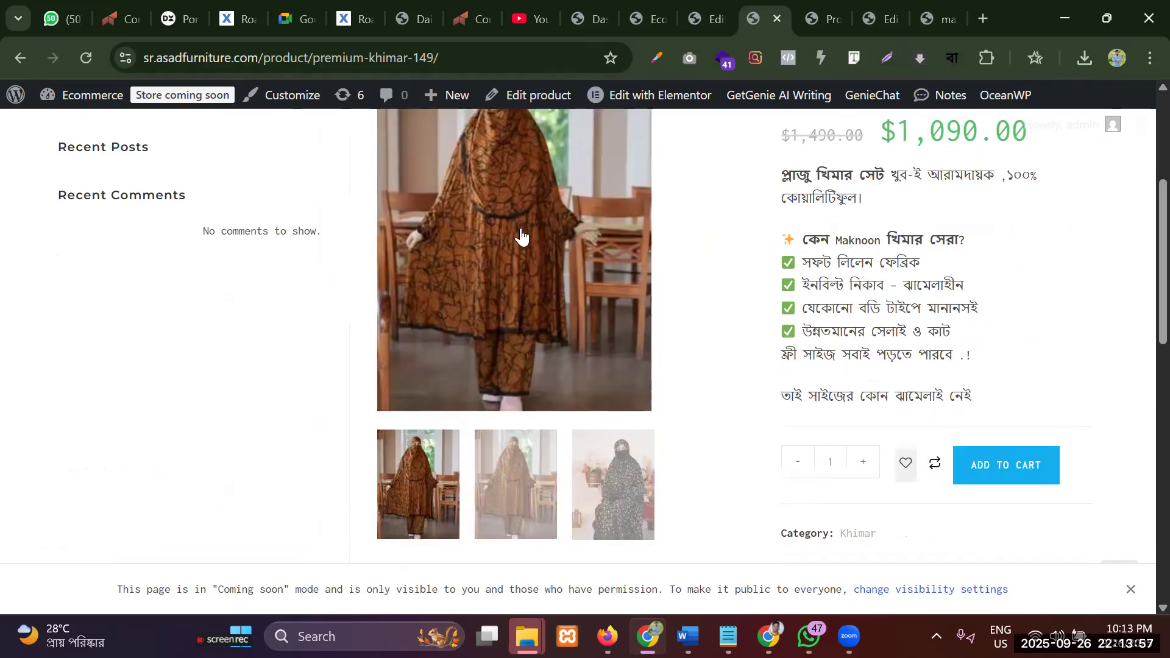
{"action": "scroll", "coordinate": [329, 269], "scroll_direction": "up", "scroll_amount": 5}
Open the OceanWP Customizer, glance at Footer Widgets, and return to the main list
{"action": "left_click", "coordinate": [290, 101]}
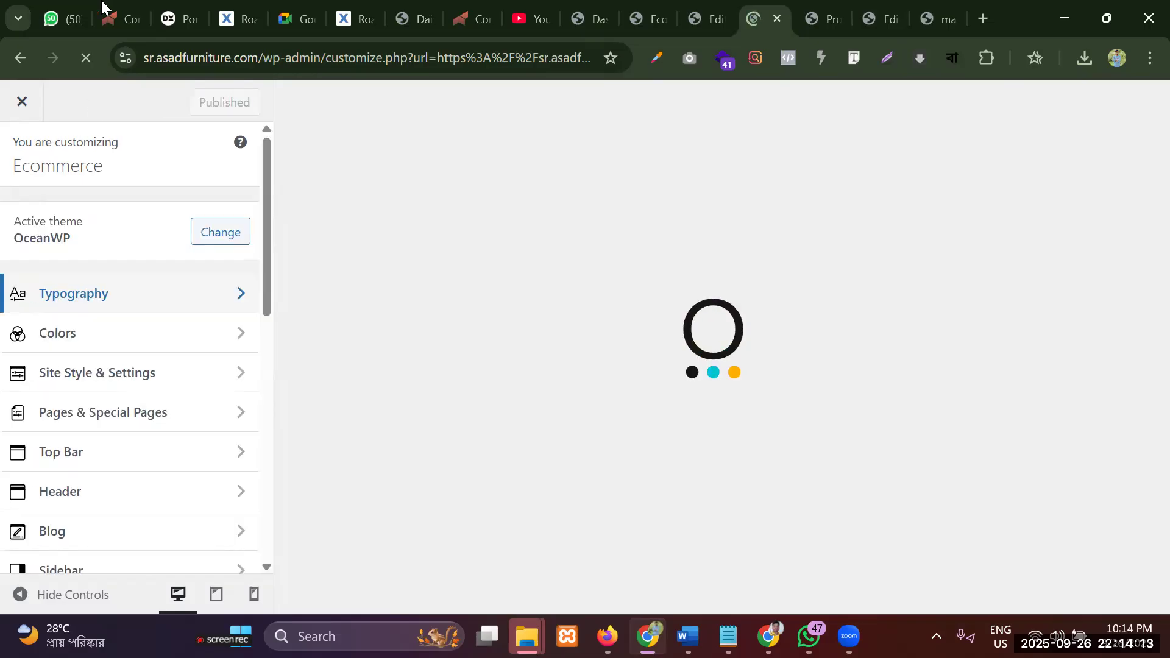
{"action": "scroll", "coordinate": [57, 334], "scroll_direction": "down", "scroll_amount": 4}
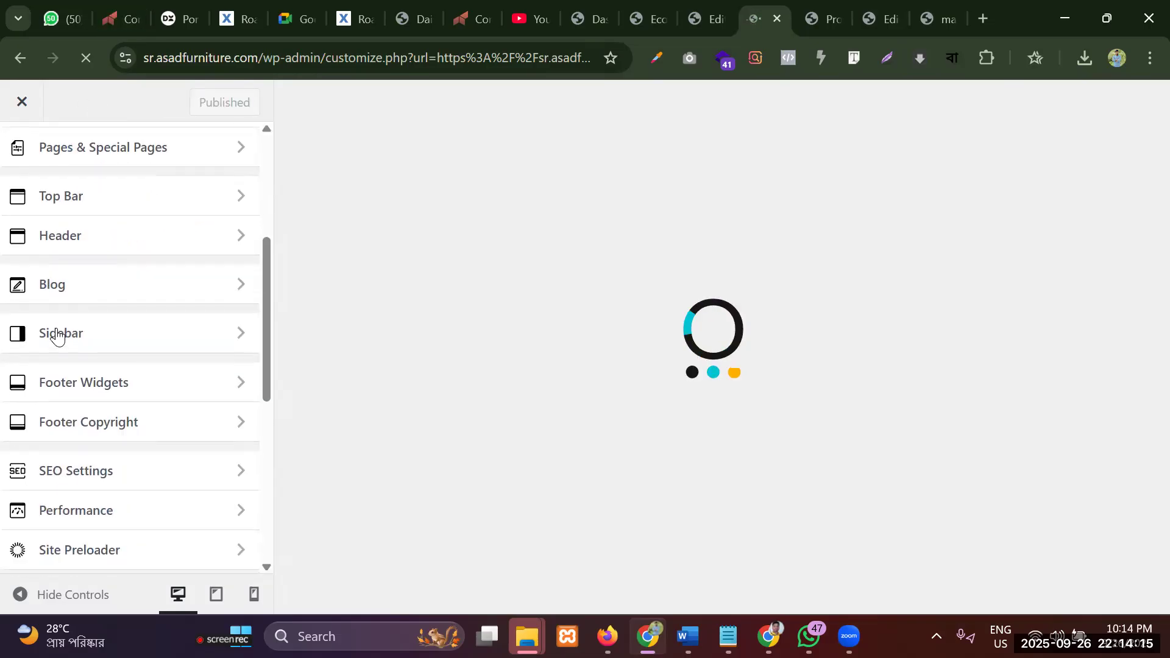
{"action": "scroll", "coordinate": [73, 317], "scroll_direction": "down", "scroll_amount": 2}
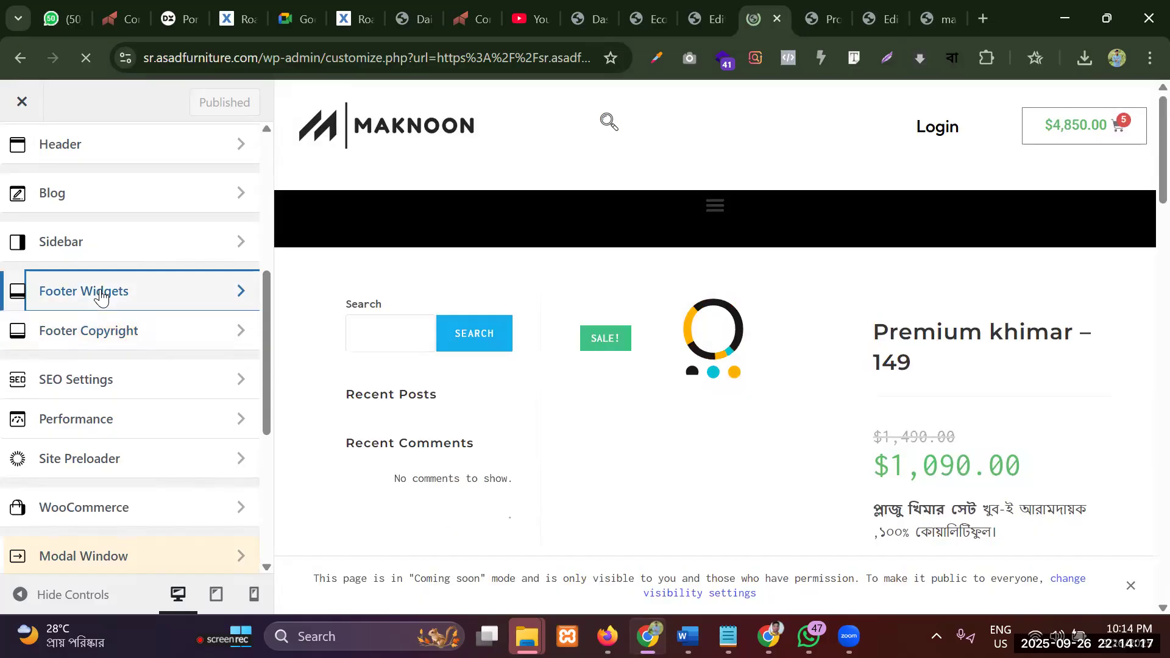
{"action": "left_click", "coordinate": [101, 298]}
{"action": "scroll", "coordinate": [12, 207], "scroll_direction": "up", "scroll_amount": 5}
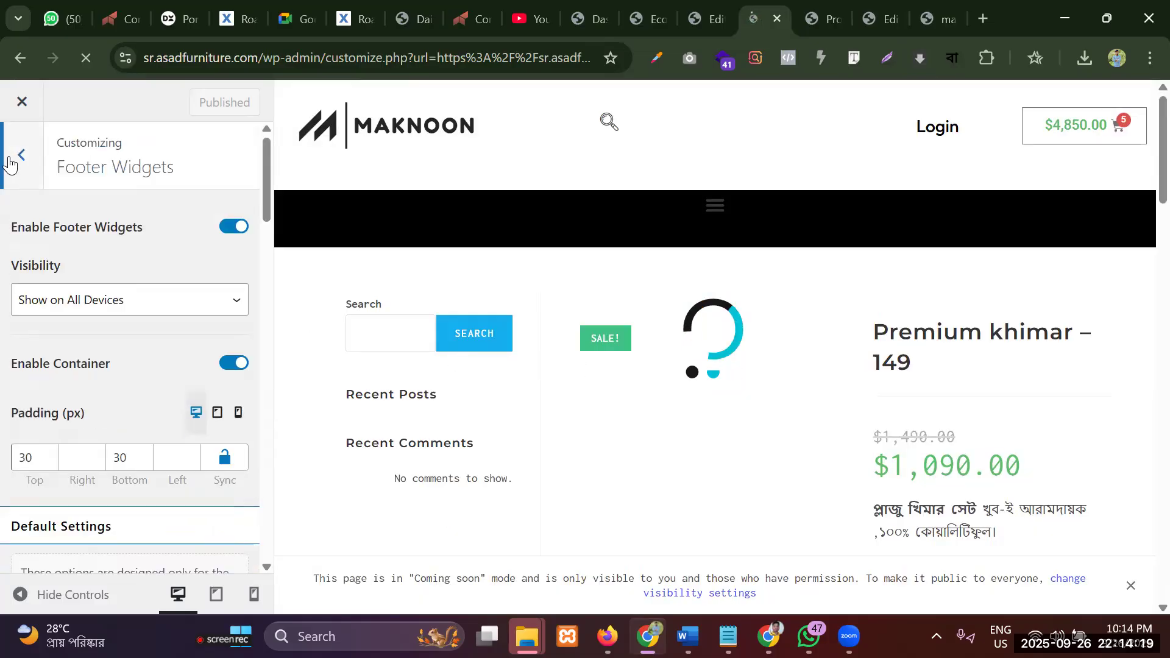
{"action": "left_click", "coordinate": [9, 160]}
{"action": "scroll", "coordinate": [130, 425], "scroll_direction": "down", "scroll_amount": 5}
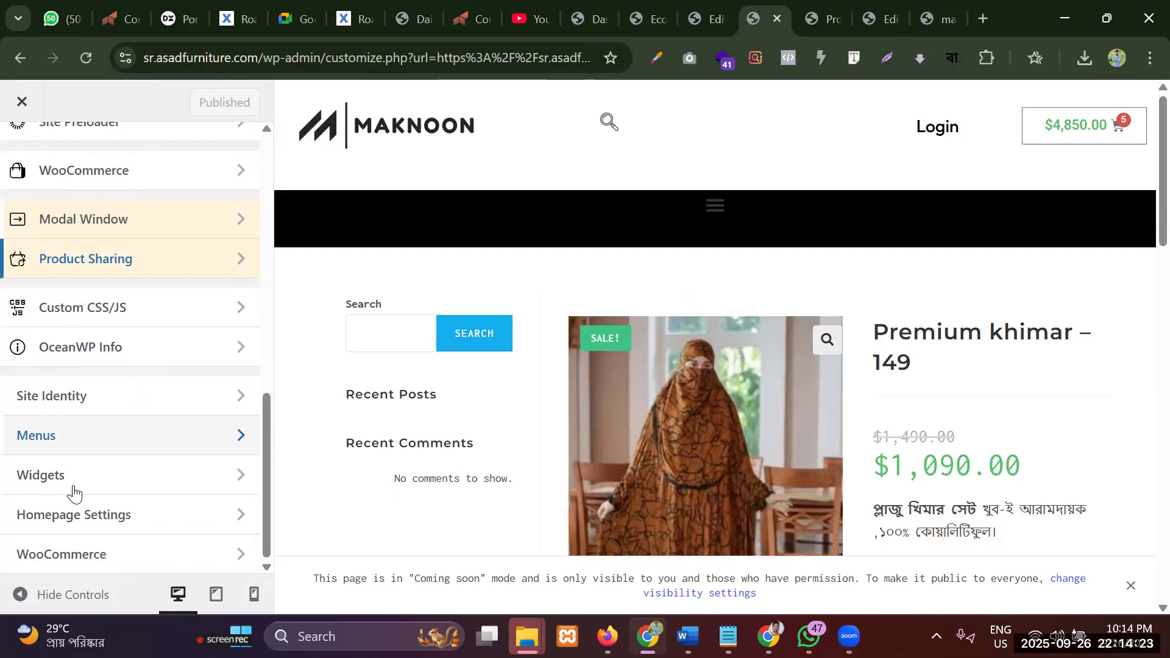
Look at the Site Preloader settings, then return to the main Customizer list
{"action": "left_click", "coordinate": [71, 491]}
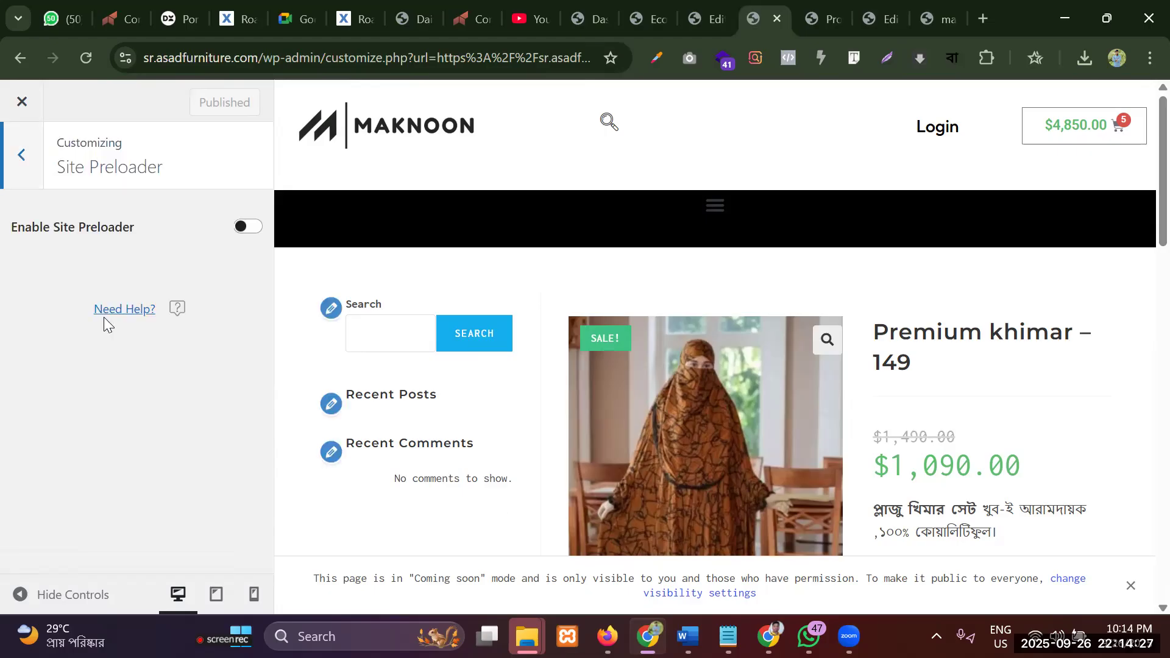
{"action": "left_click", "coordinate": [18, 162]}
{"action": "scroll", "coordinate": [76, 369], "scroll_direction": "down", "scroll_amount": 5}
{"action": "scroll", "coordinate": [75, 369], "scroll_direction": "down", "scroll_amount": 2}
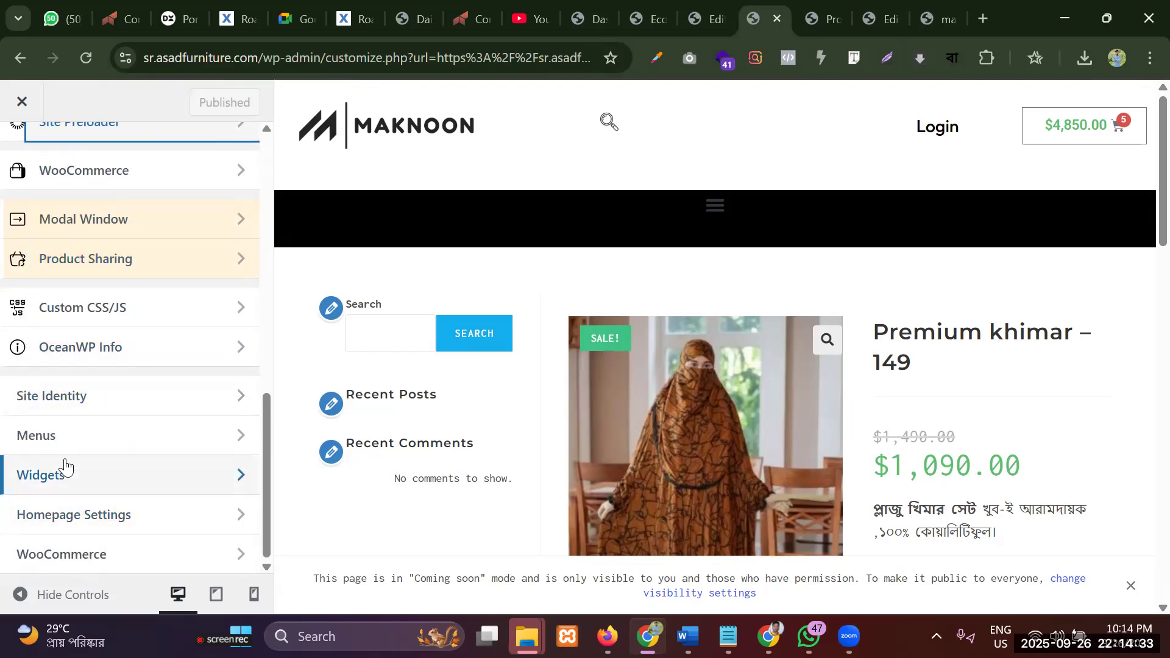
Open the WooCommerce panel, checking Product Catalog on the way, and scroll to Single Product
{"action": "left_click", "coordinate": [81, 560]}
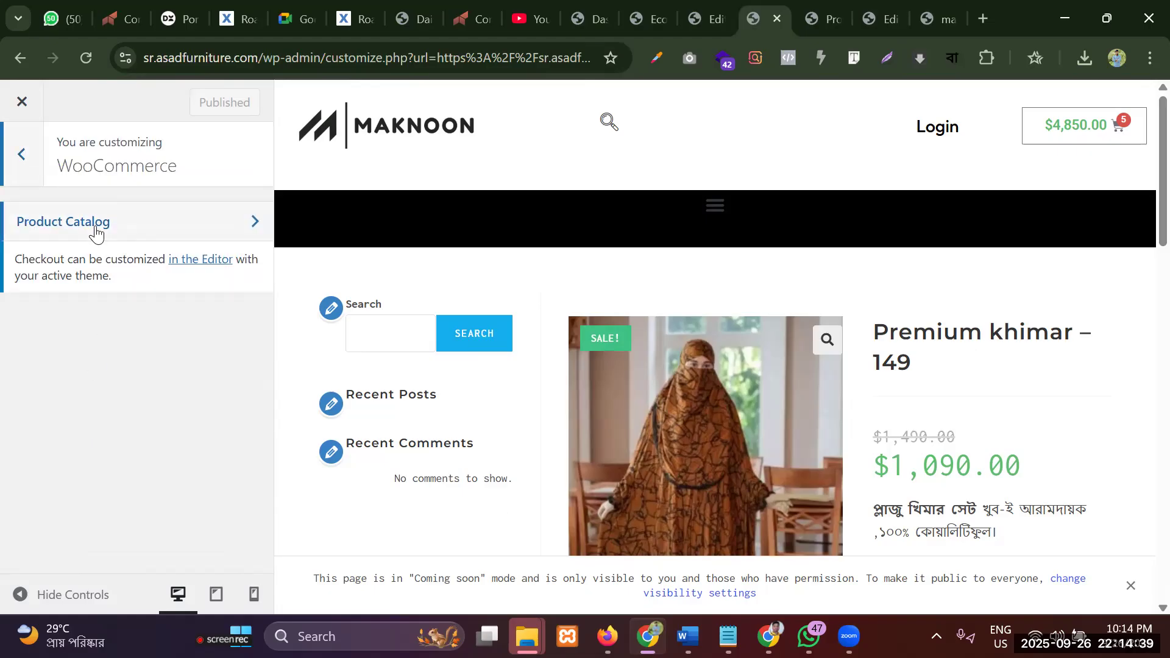
{"action": "left_click", "coordinate": [95, 234]}
{"action": "left_click", "coordinate": [26, 162]}
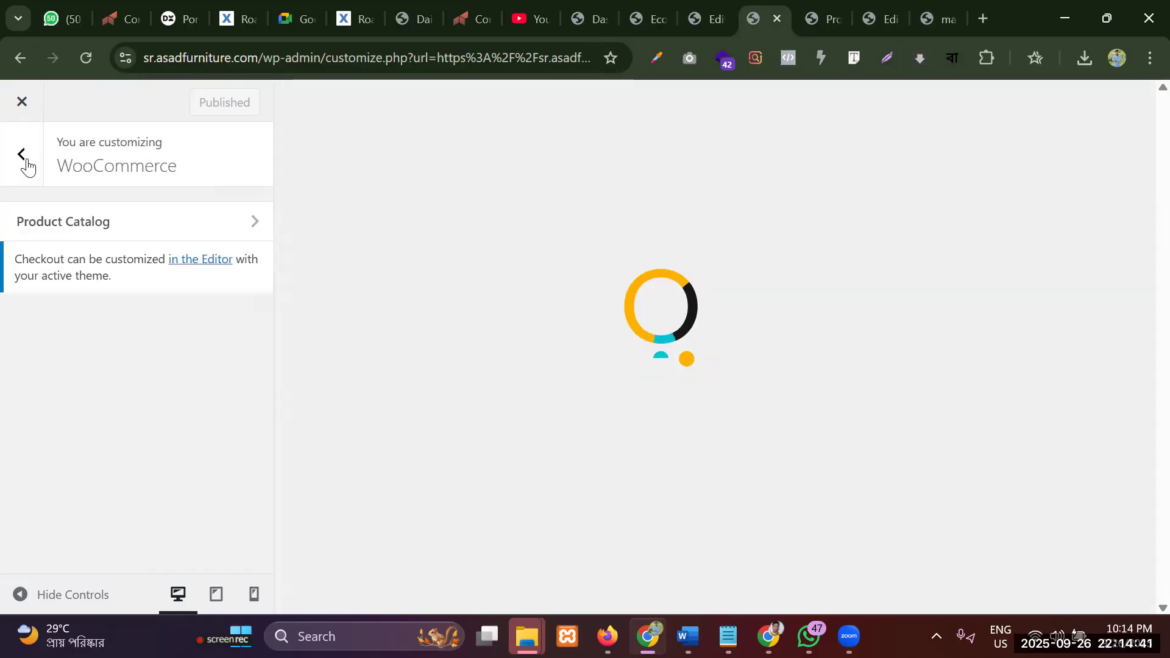
{"action": "left_click", "coordinate": [26, 162]}
{"action": "scroll", "coordinate": [72, 286], "scroll_direction": "up", "scroll_amount": 3}
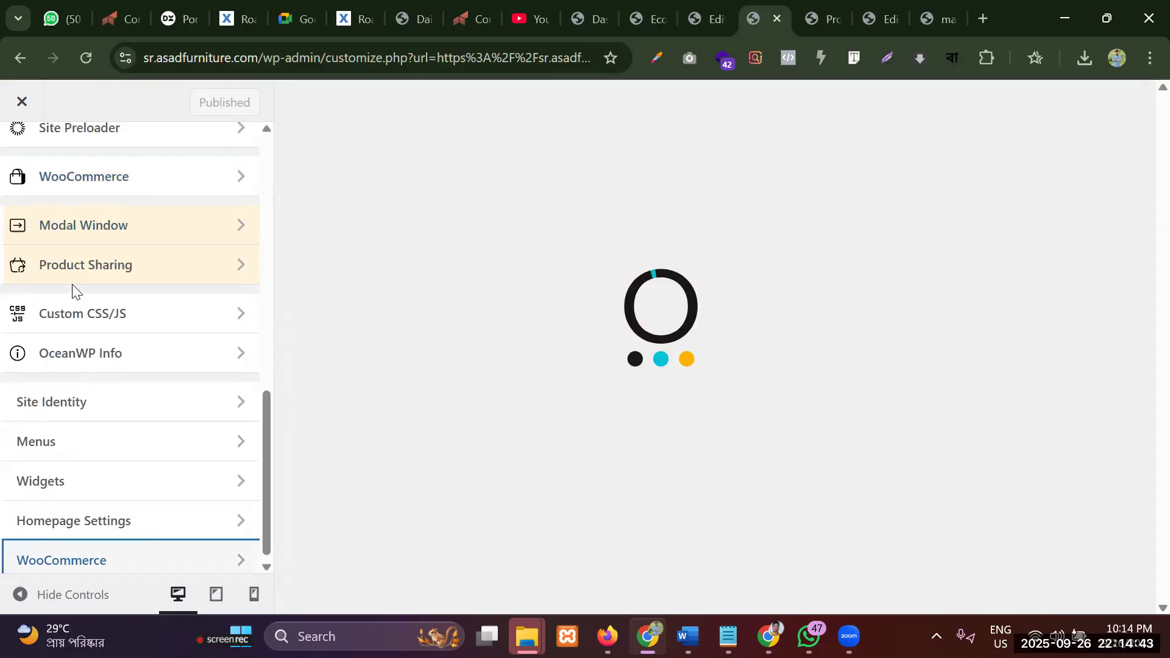
{"action": "left_click", "coordinate": [93, 337]}
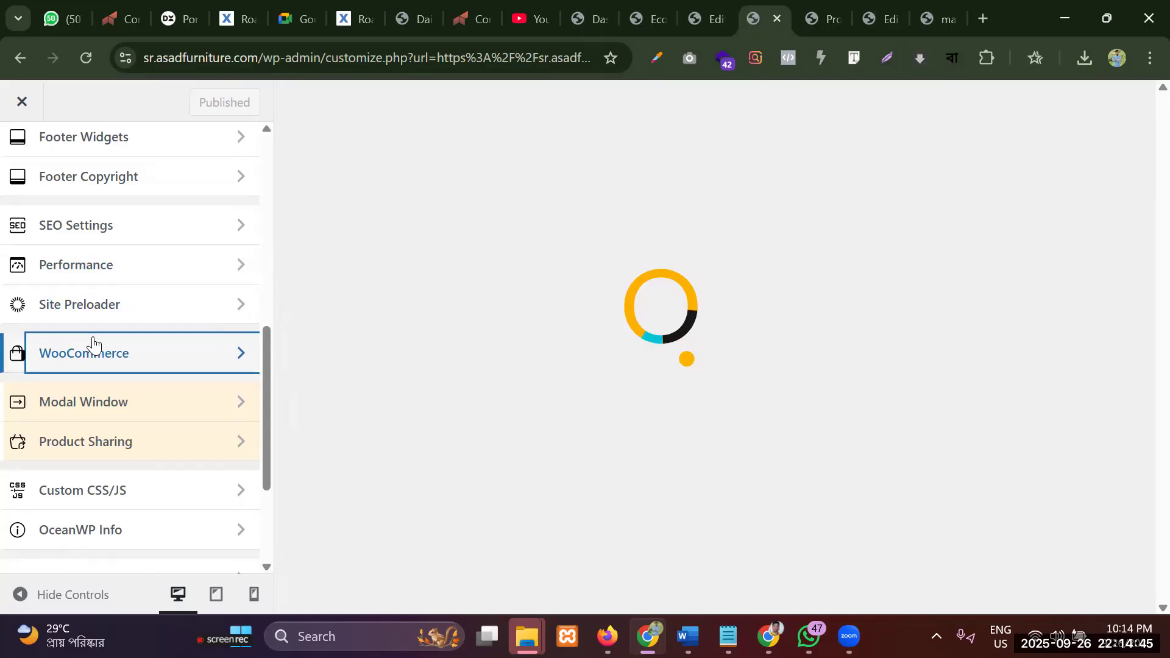
{"action": "scroll", "coordinate": [93, 317], "scroll_direction": "down", "scroll_amount": 3}
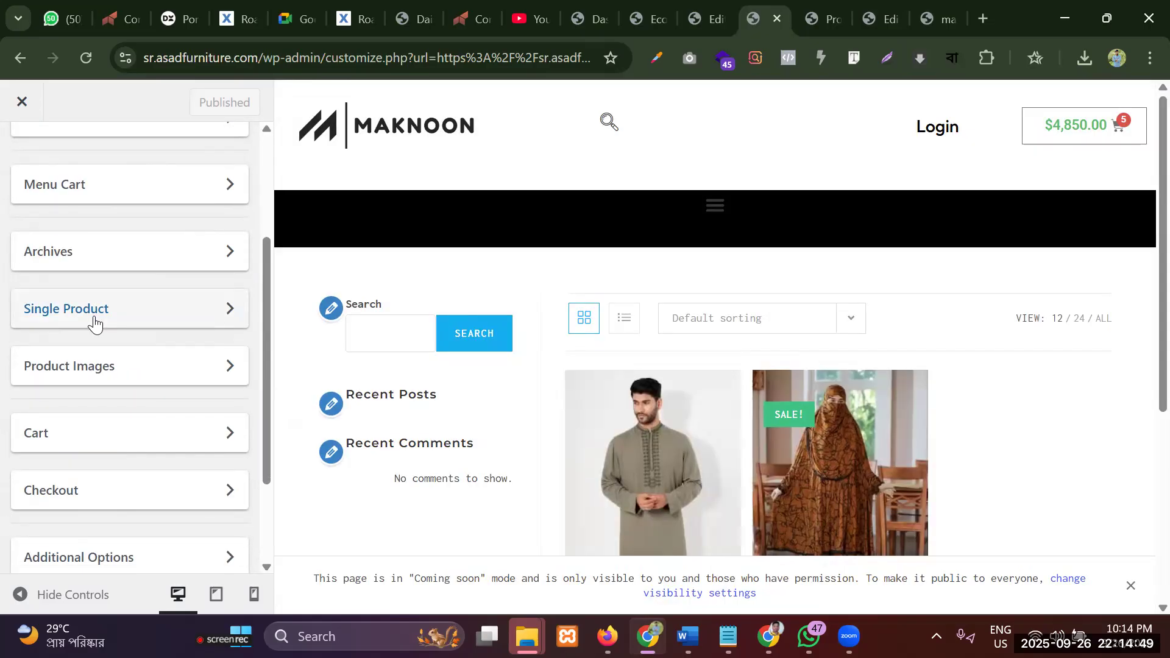
Open Single Product settings and leave responsive page order at Content / Sidebar
{"action": "left_click", "coordinate": [95, 325]}
{"action": "scroll", "coordinate": [94, 323], "scroll_direction": "up", "scroll_amount": 3}
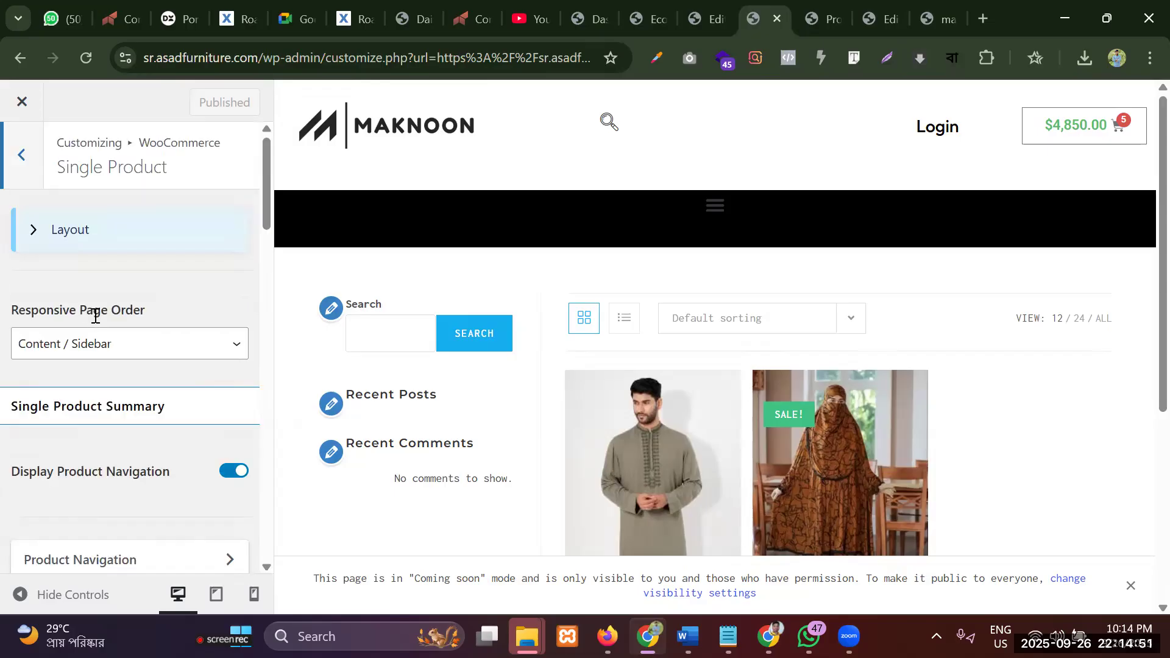
{"action": "scroll", "coordinate": [95, 314], "scroll_direction": "down", "scroll_amount": 3}
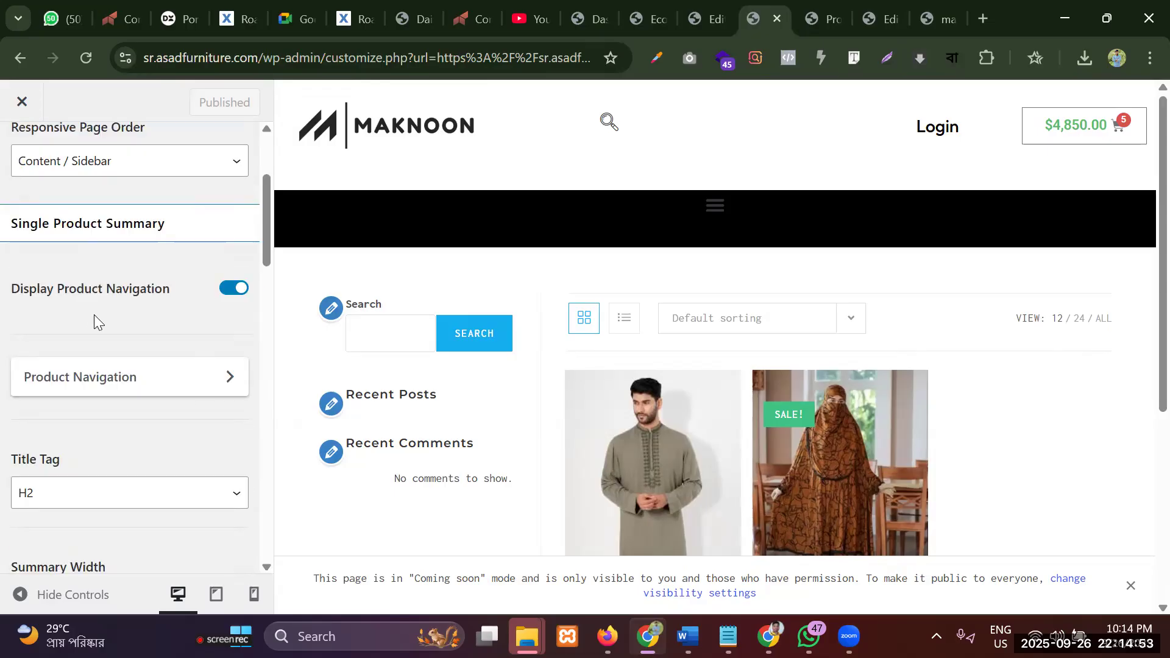
{"action": "scroll", "coordinate": [95, 317], "scroll_direction": "up", "scroll_amount": 2}
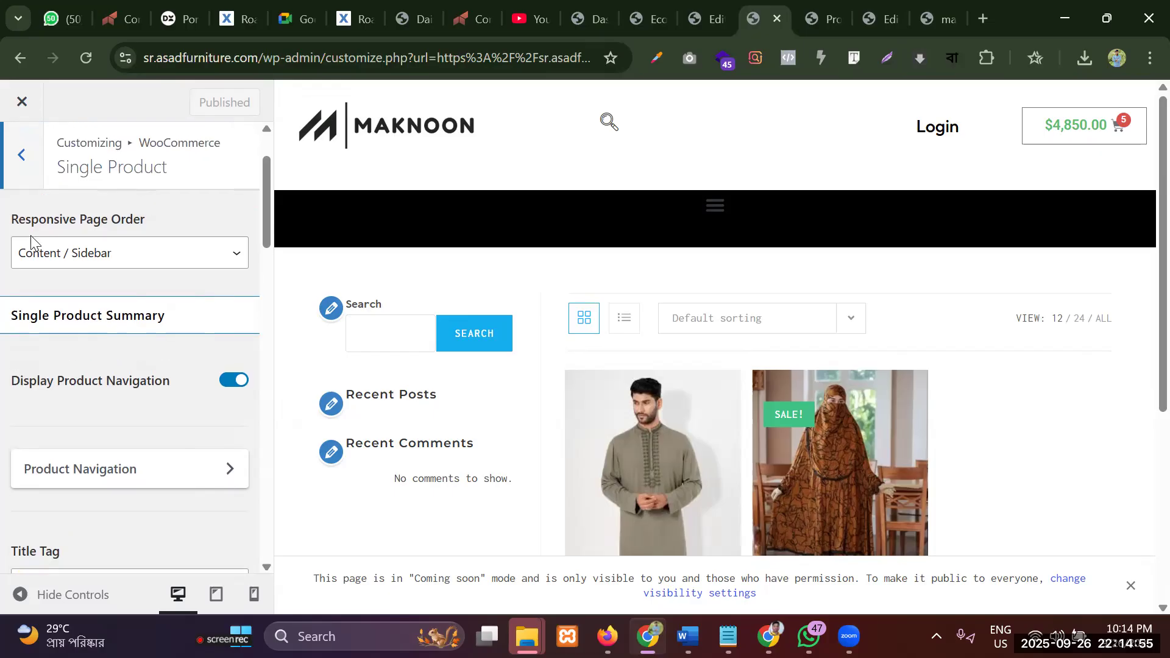
{"action": "left_click", "coordinate": [88, 258]}
{"action": "left_click", "coordinate": [95, 283]}
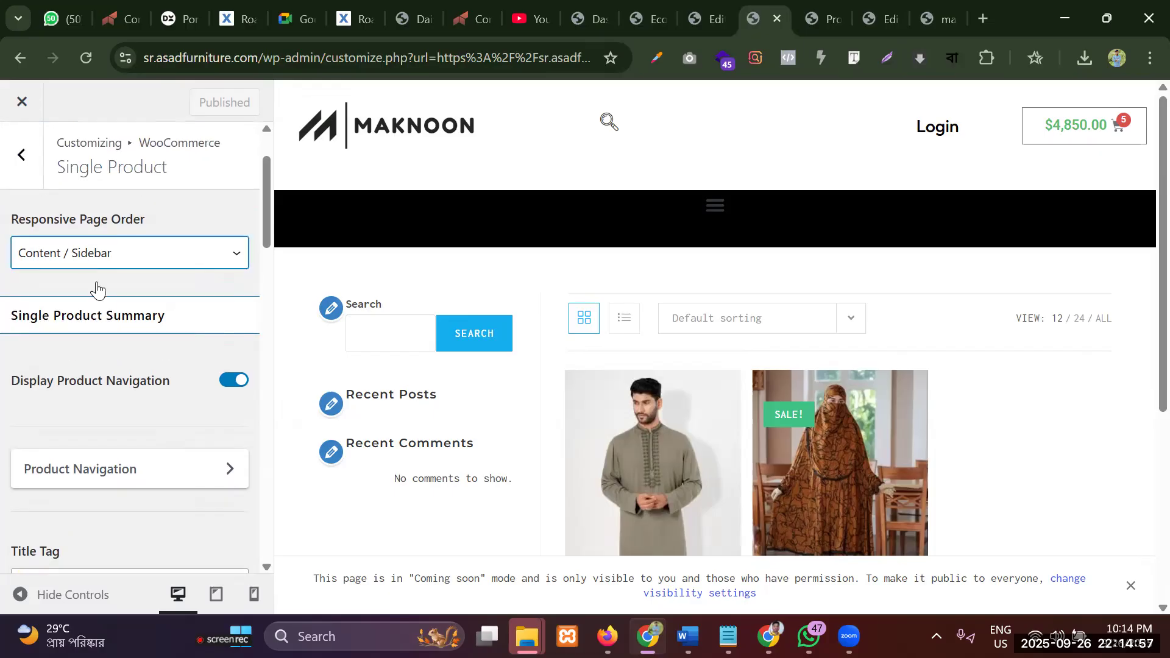
Switch off Display Product Navigation, keeping page order as Content / Sidebar
{"action": "scroll", "coordinate": [107, 341], "scroll_direction": "down", "scroll_amount": 7}
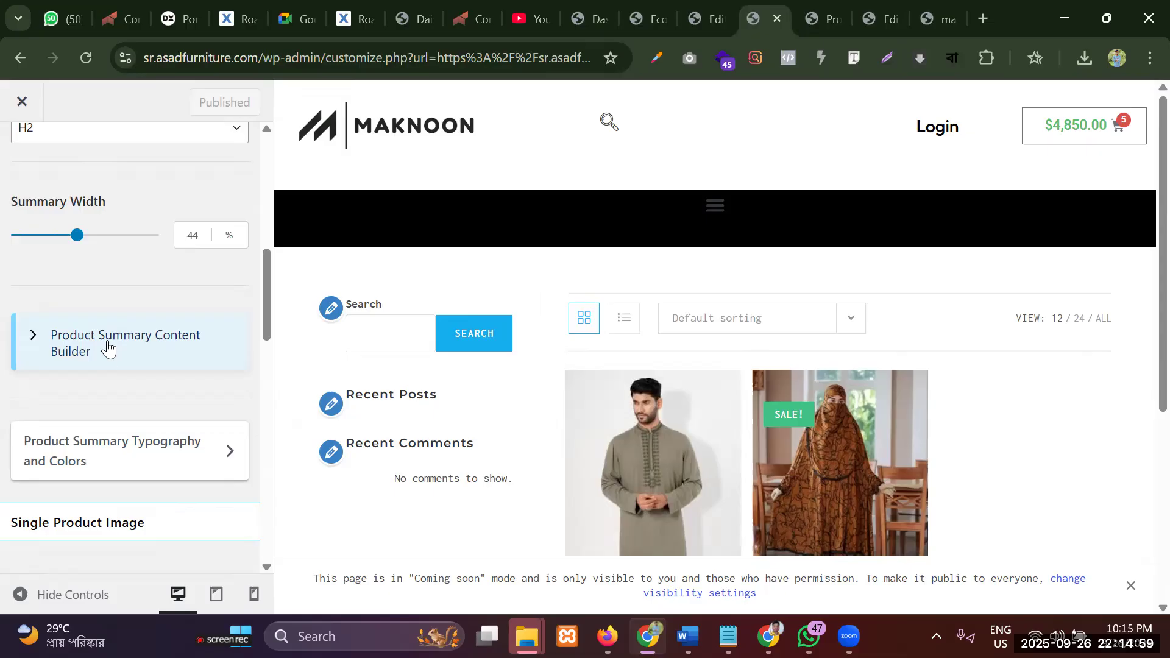
{"action": "scroll", "coordinate": [113, 369], "scroll_direction": "down", "scroll_amount": 5}
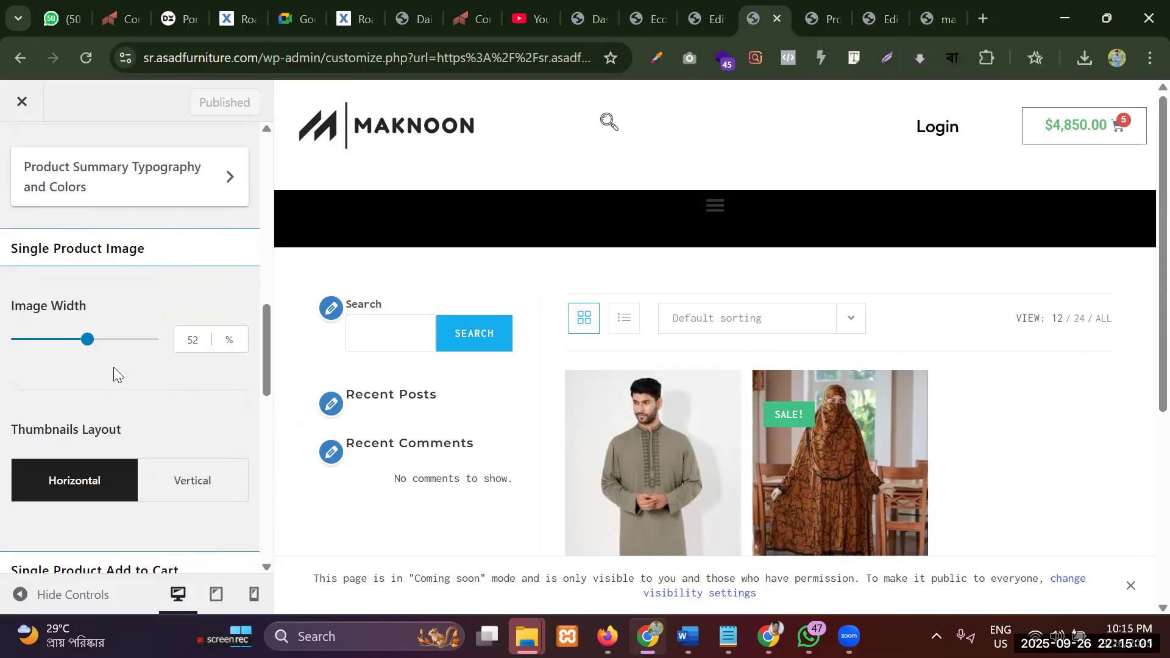
{"action": "scroll", "coordinate": [113, 367], "scroll_direction": "down", "scroll_amount": 8}
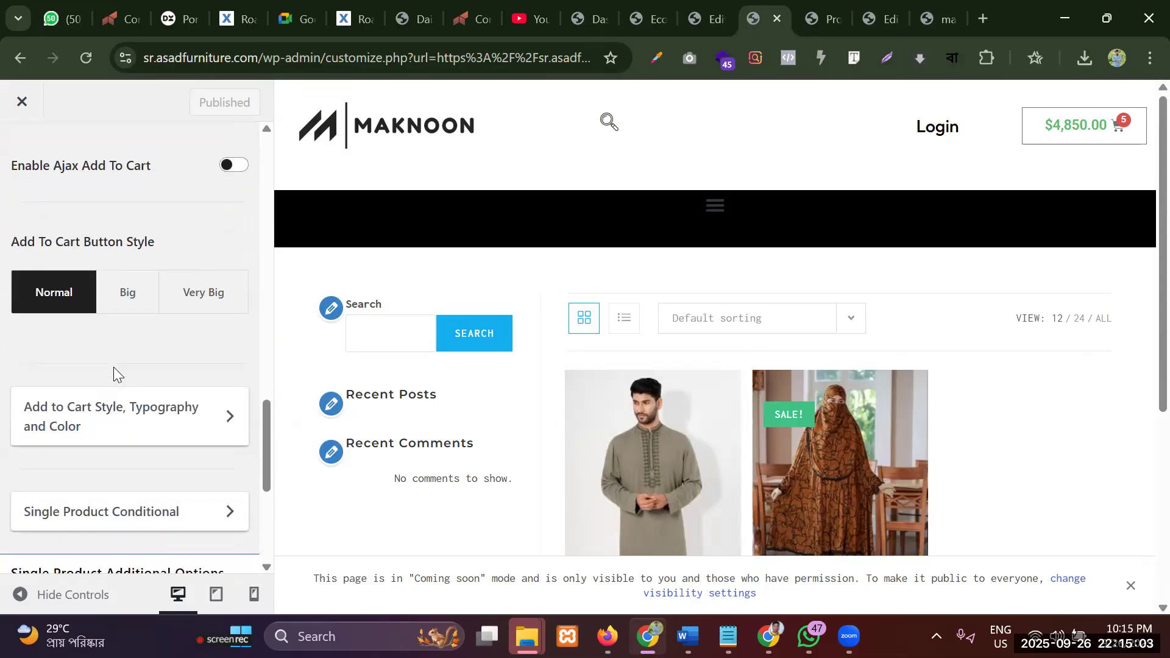
{"action": "scroll", "coordinate": [112, 372], "scroll_direction": "down", "scroll_amount": 5}
{"action": "scroll", "coordinate": [115, 365], "scroll_direction": "up", "scroll_amount": 7}
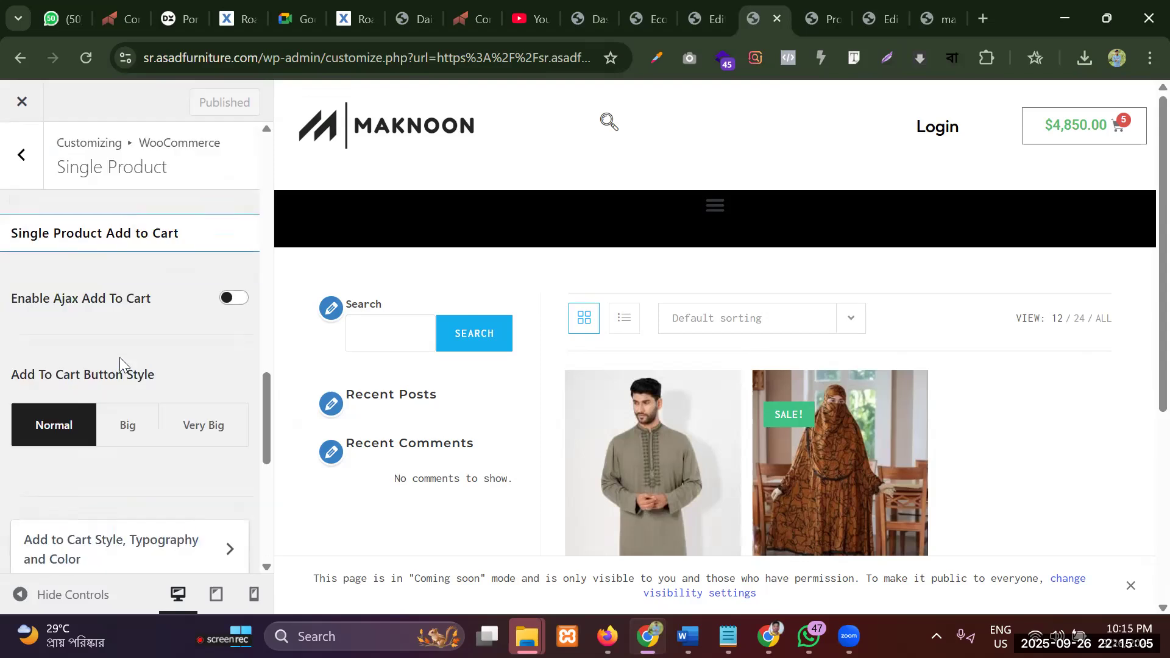
{"action": "scroll", "coordinate": [240, 319], "scroll_direction": "up", "scroll_amount": 15}
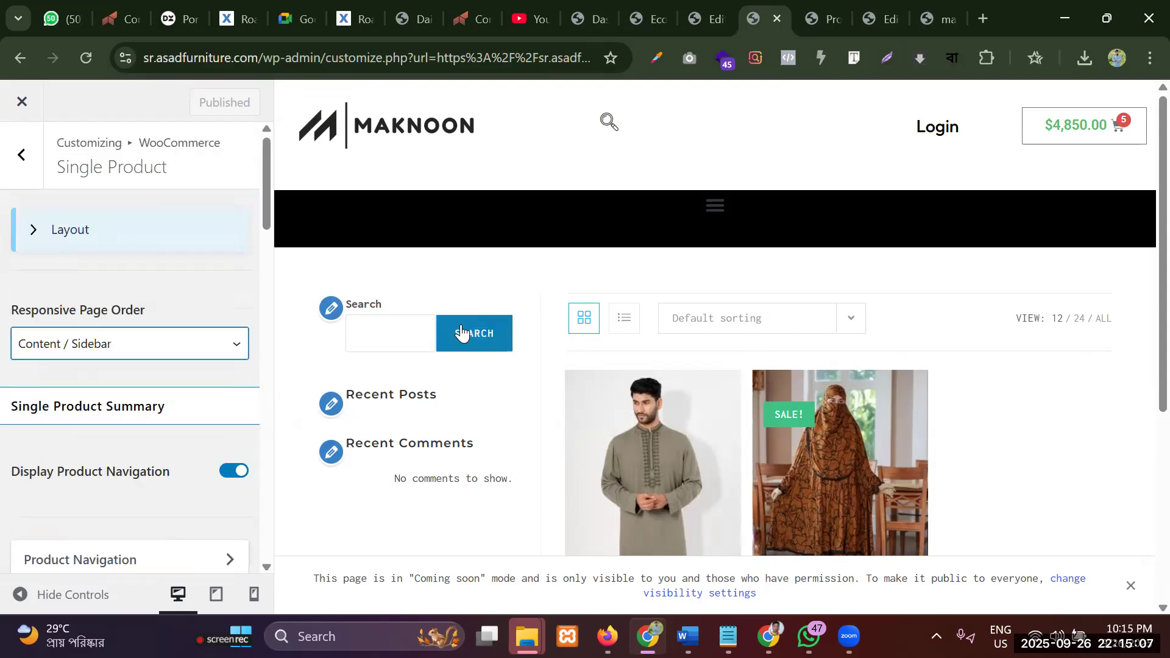
{"action": "left_click", "coordinate": [80, 355]}
{"action": "left_click", "coordinate": [79, 355]}
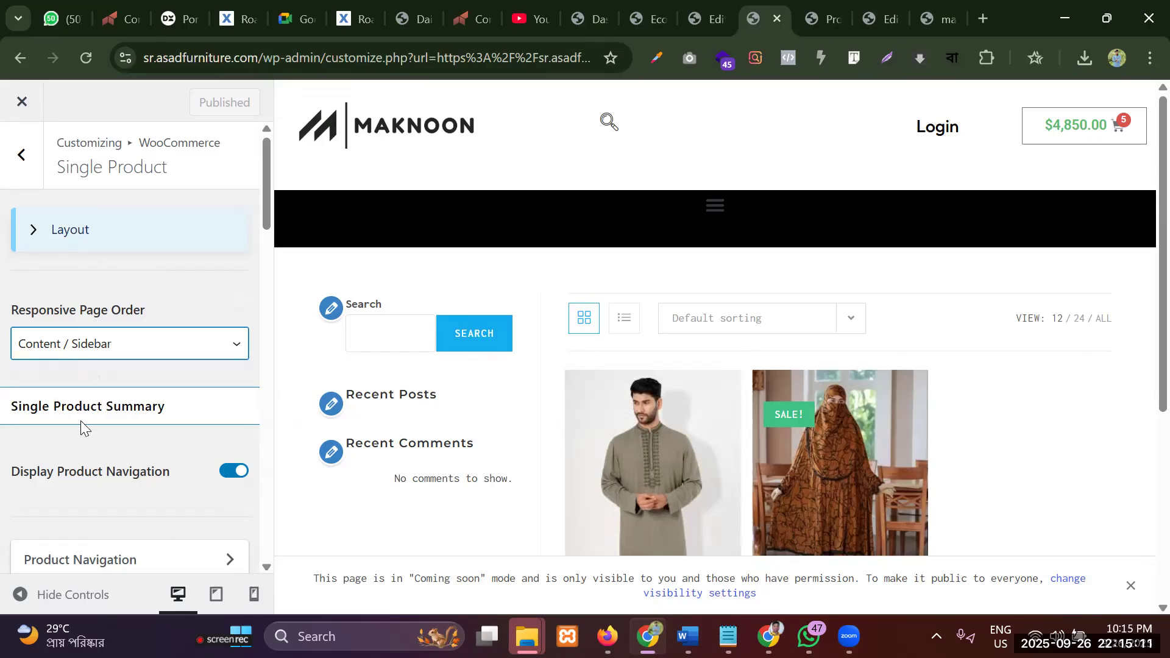
{"action": "left_click", "coordinate": [223, 475]}
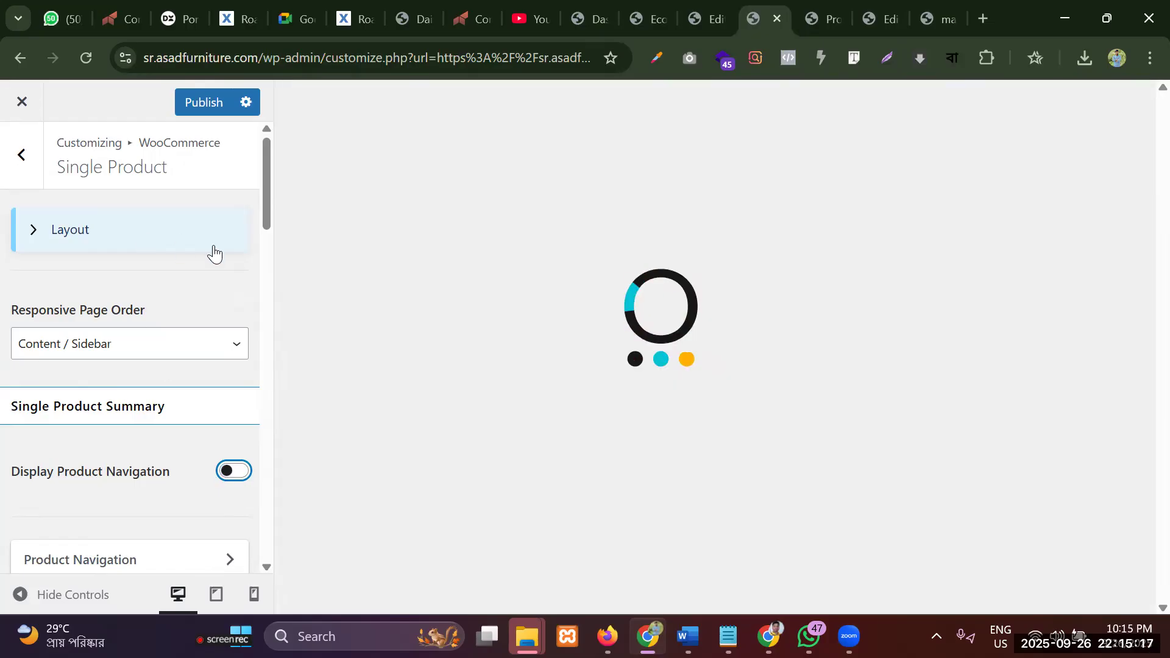
Re-enable product navigation, preview Embroidered Panjabi – 1, and expand the Layout choices
{"action": "scroll", "coordinate": [583, 339], "scroll_direction": "down", "scroll_amount": 5}
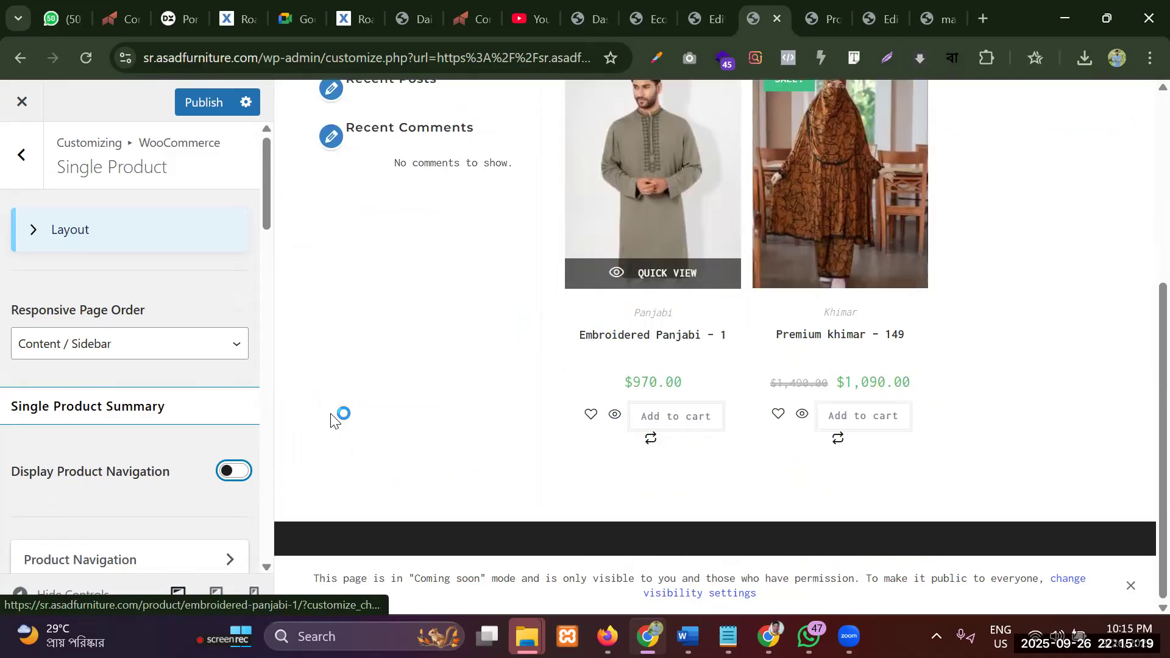
{"action": "left_click", "coordinate": [245, 484]}
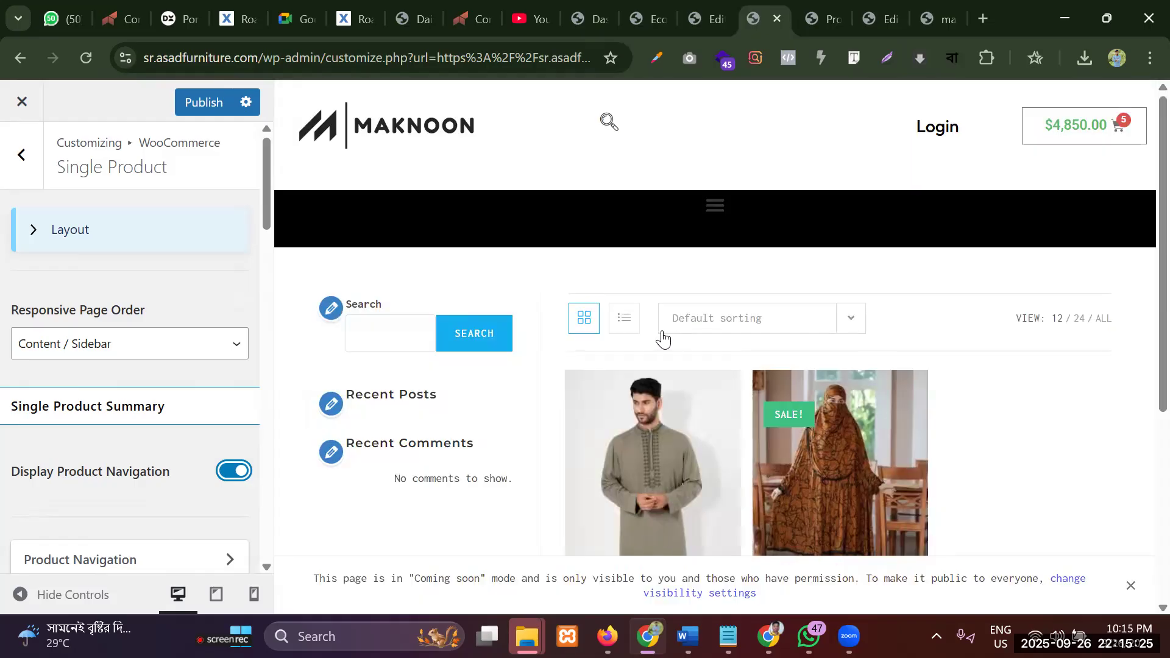
{"action": "left_click", "coordinate": [637, 426]}
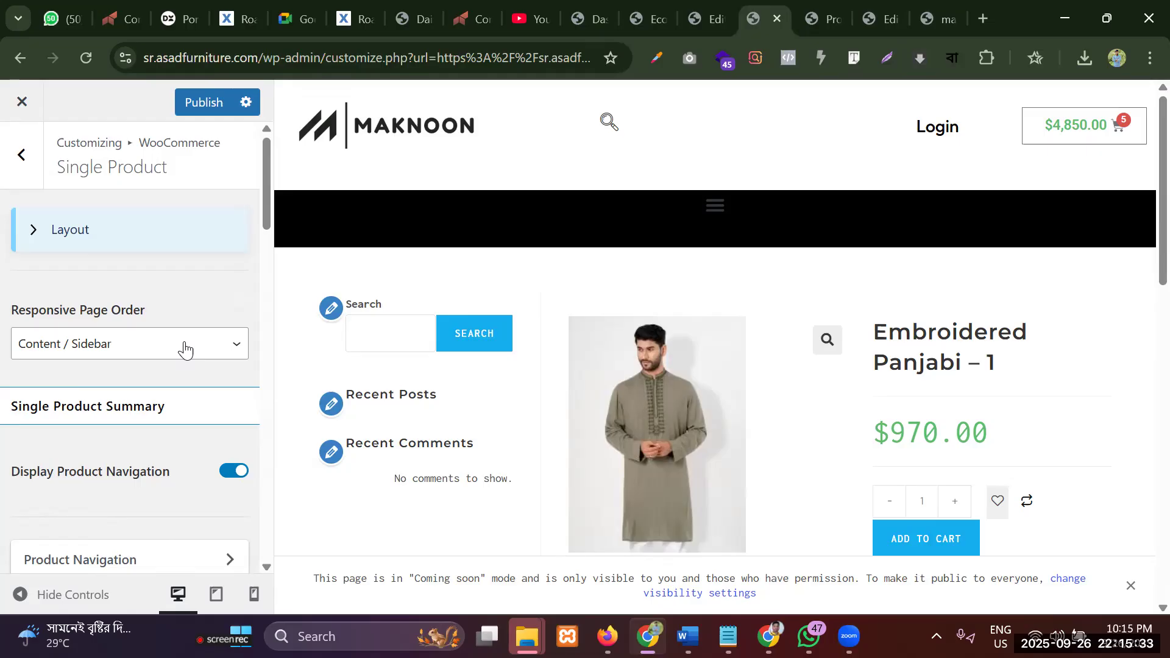
{"action": "left_click", "coordinate": [104, 248]}
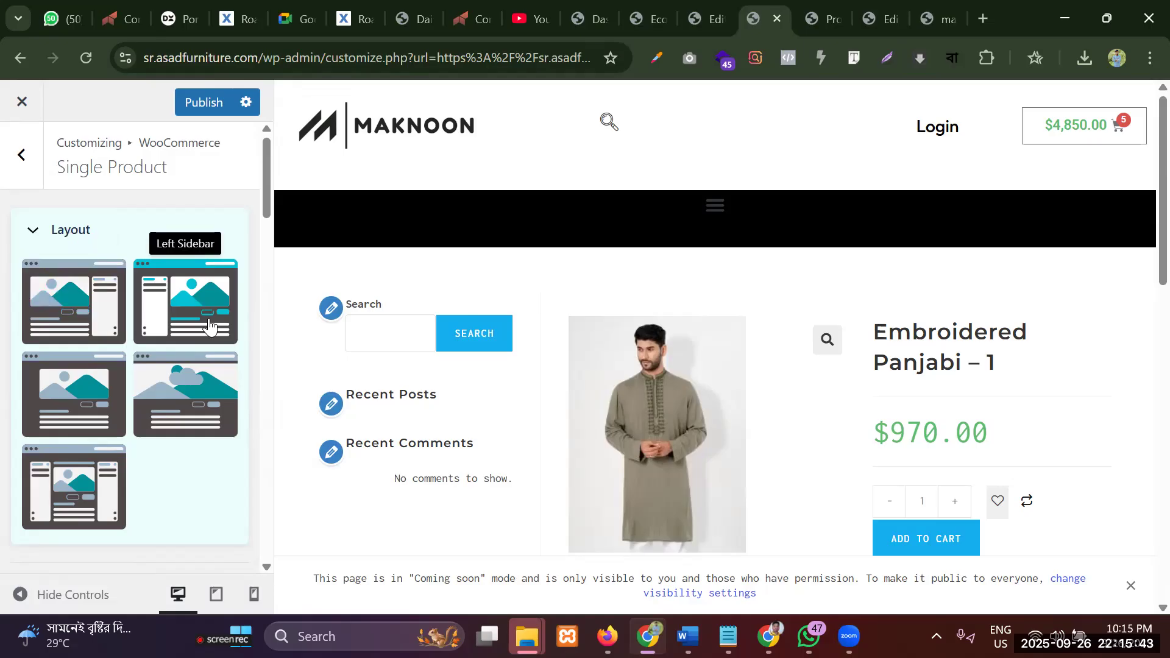
Choose the Full Width Single Product layout and publish the Customizer change
{"action": "left_click", "coordinate": [70, 391]}
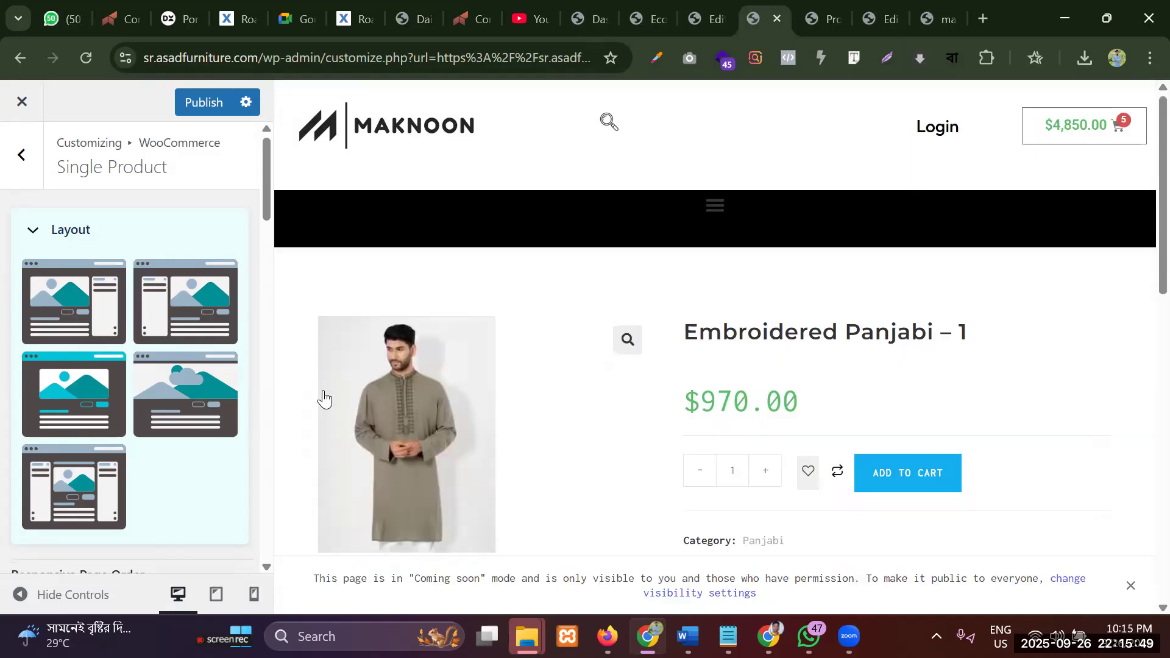
{"action": "scroll", "coordinate": [599, 345], "scroll_direction": "down", "scroll_amount": 4}
{"action": "scroll", "coordinate": [600, 344], "scroll_direction": "down", "scroll_amount": 3}
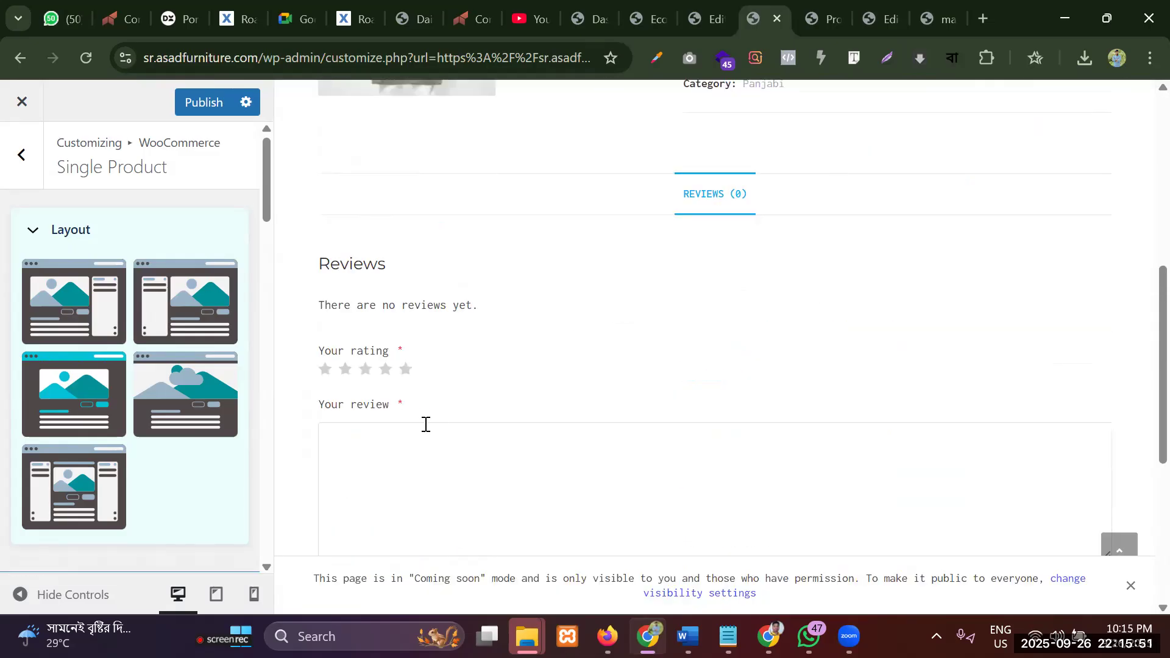
{"action": "scroll", "coordinate": [424, 422], "scroll_direction": "up", "scroll_amount": 3}
{"action": "scroll", "coordinate": [423, 421], "scroll_direction": "down", "scroll_amount": 8}
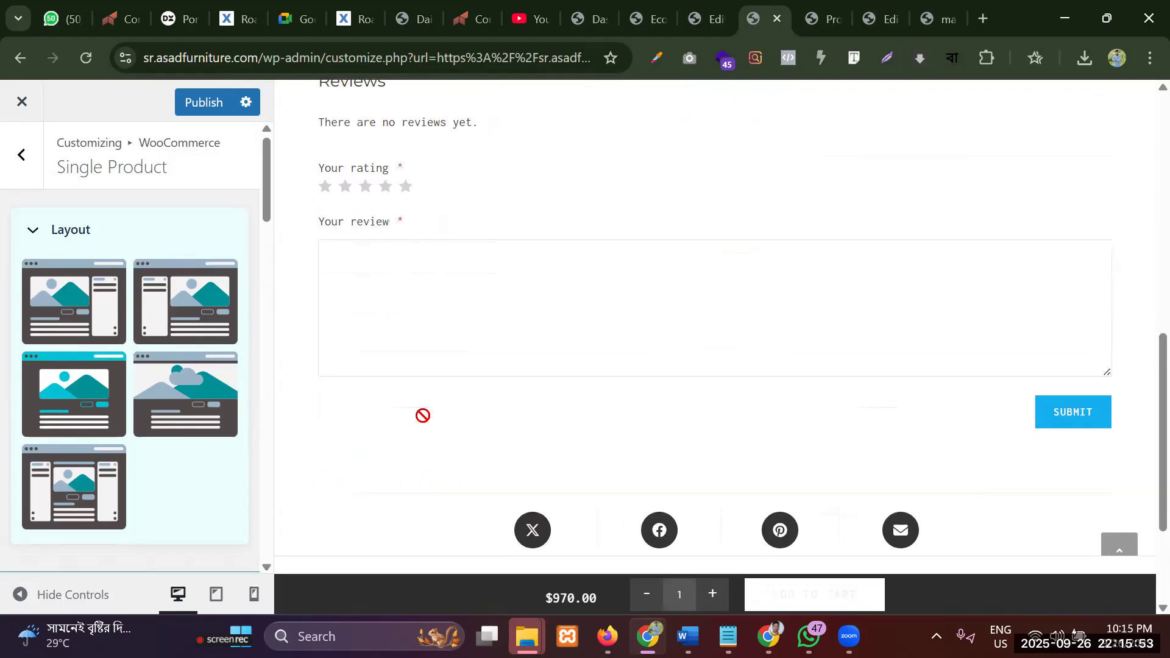
{"action": "scroll", "coordinate": [423, 416], "scroll_direction": "up", "scroll_amount": 3}
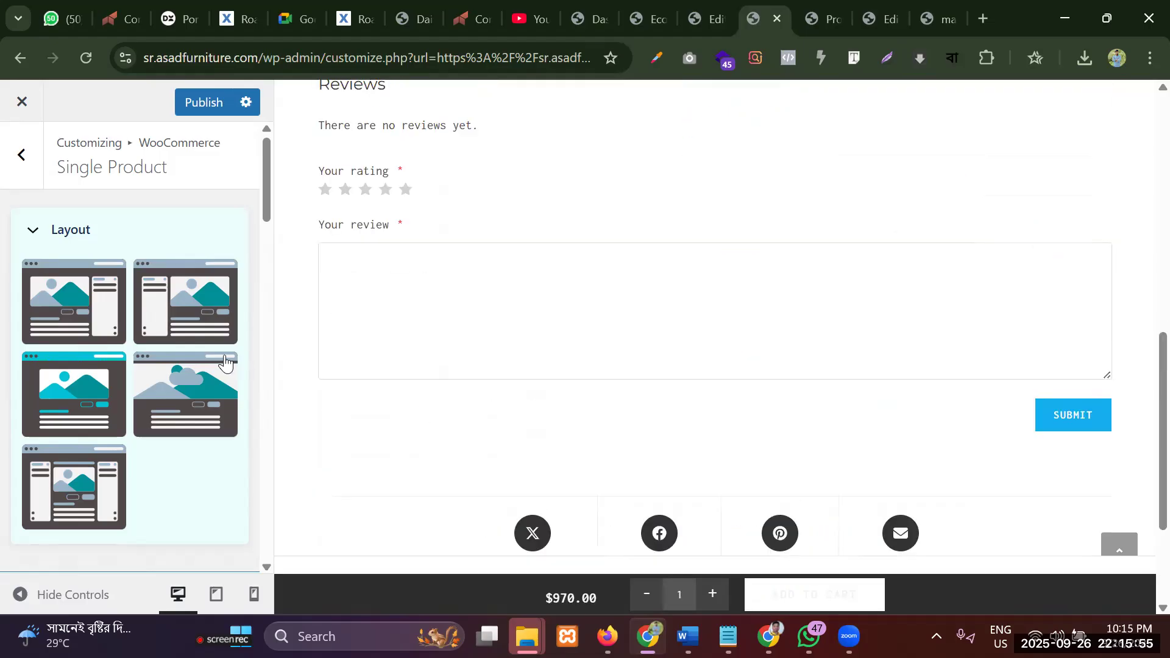
{"action": "left_click", "coordinate": [198, 388]}
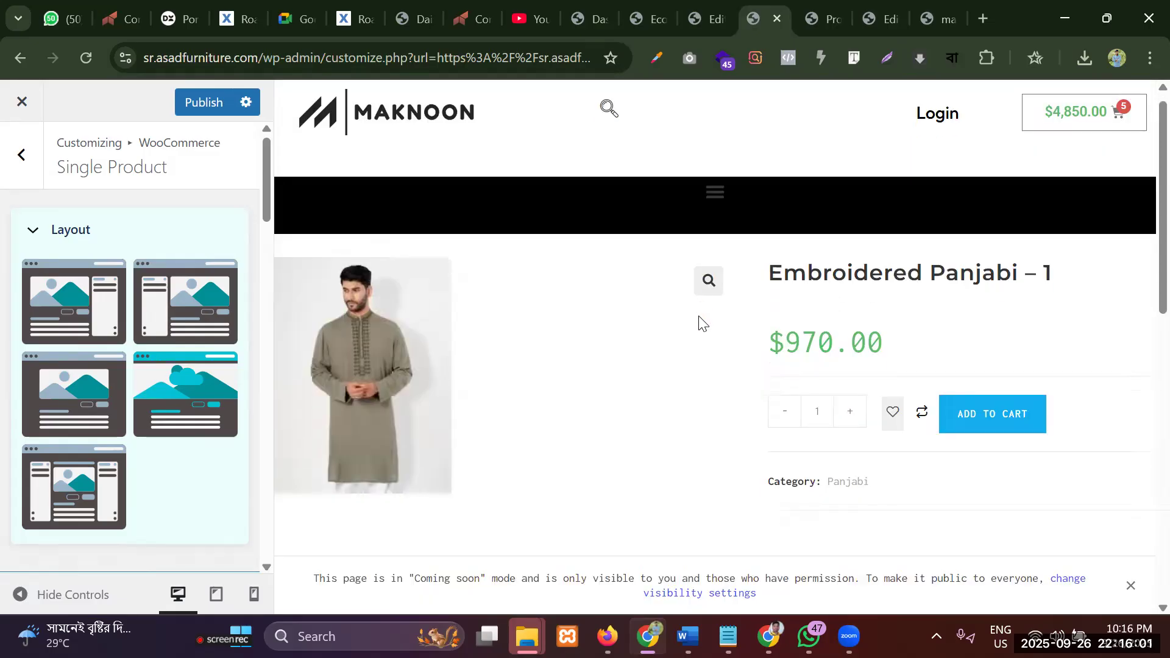
{"action": "scroll", "coordinate": [698, 316], "scroll_direction": "up", "scroll_amount": 6}
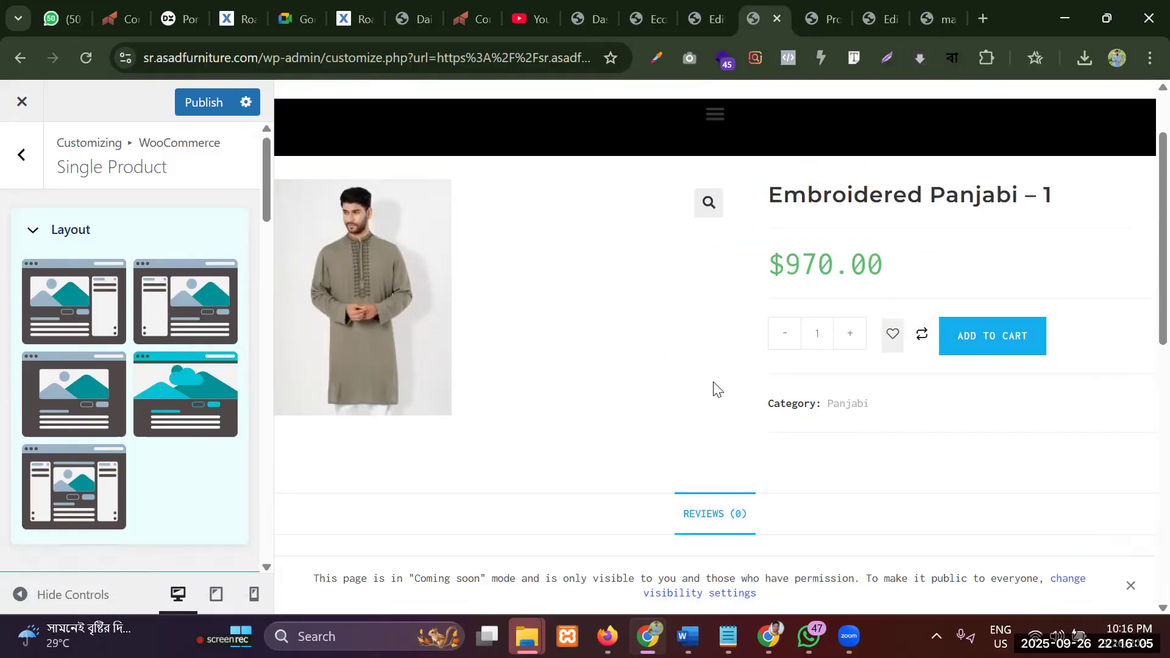
{"action": "left_click", "coordinate": [65, 395]}
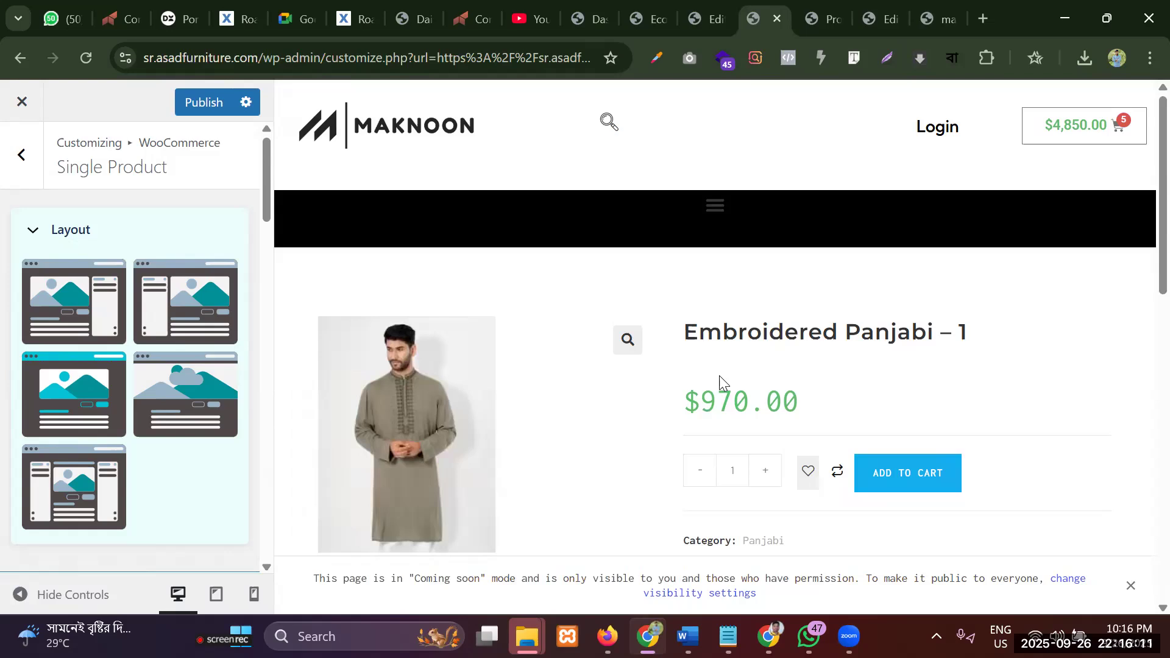
{"action": "scroll", "coordinate": [640, 372], "scroll_direction": "up", "scroll_amount": 3}
{"action": "left_click", "coordinate": [211, 104]}
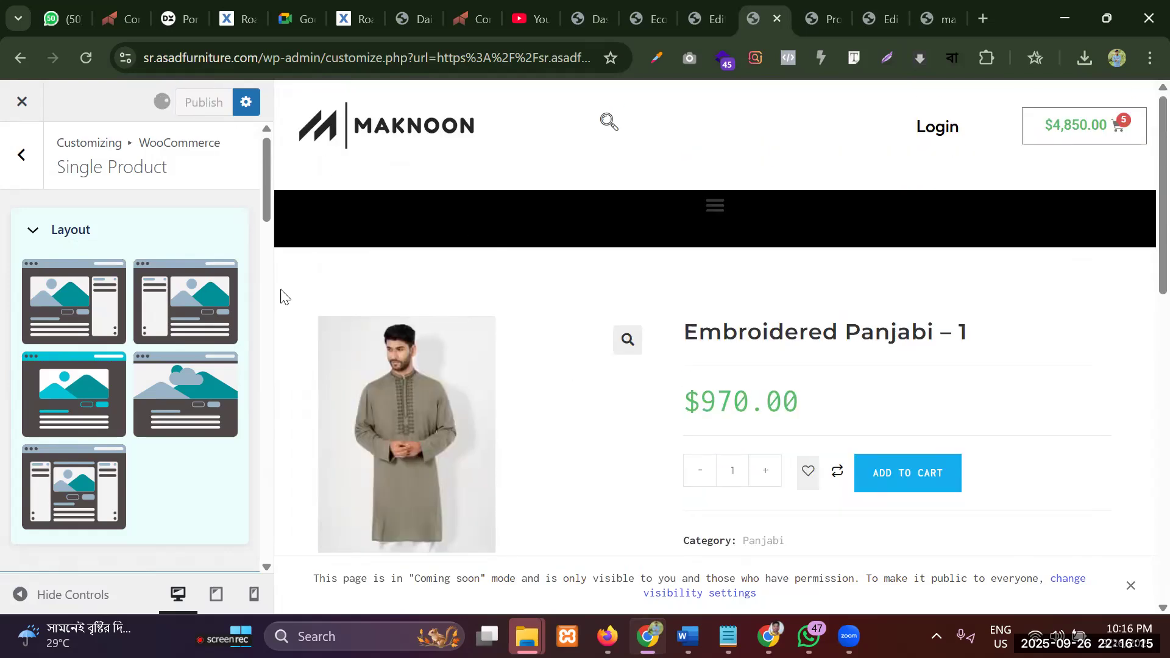
From the preview homepage, open Premium khimar – 149 and scroll its full-width page
{"action": "scroll", "coordinate": [334, 327], "scroll_direction": "down", "scroll_amount": 7}
{"action": "scroll", "coordinate": [334, 327], "scroll_direction": "up", "scroll_amount": 8}
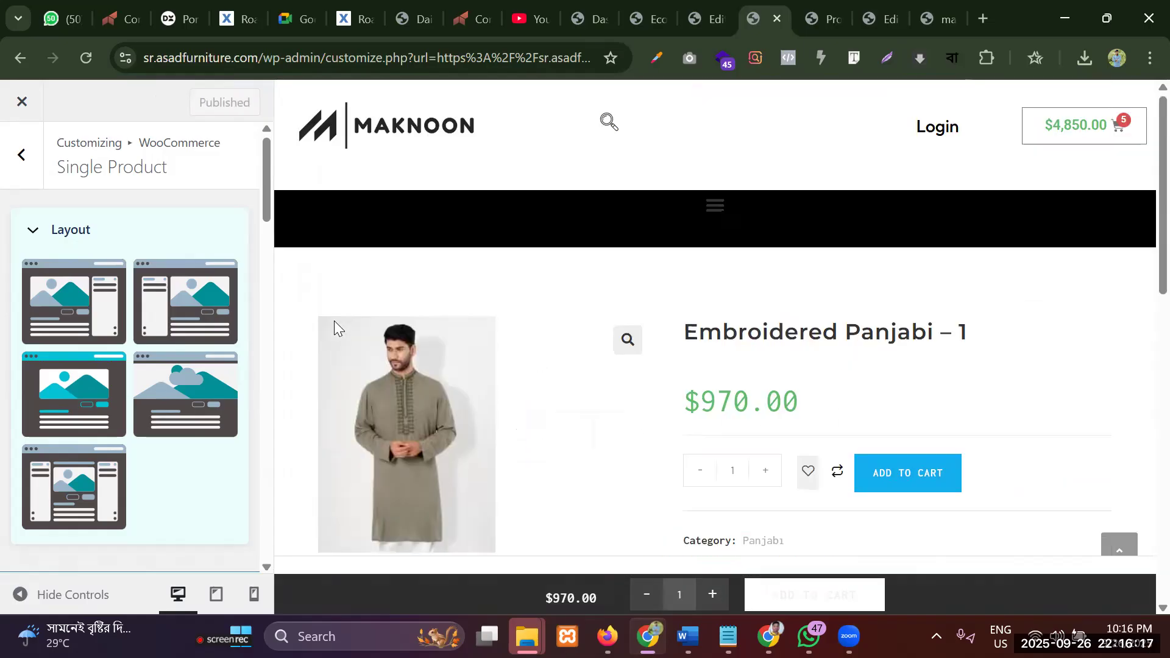
{"action": "left_click", "coordinate": [451, 134]}
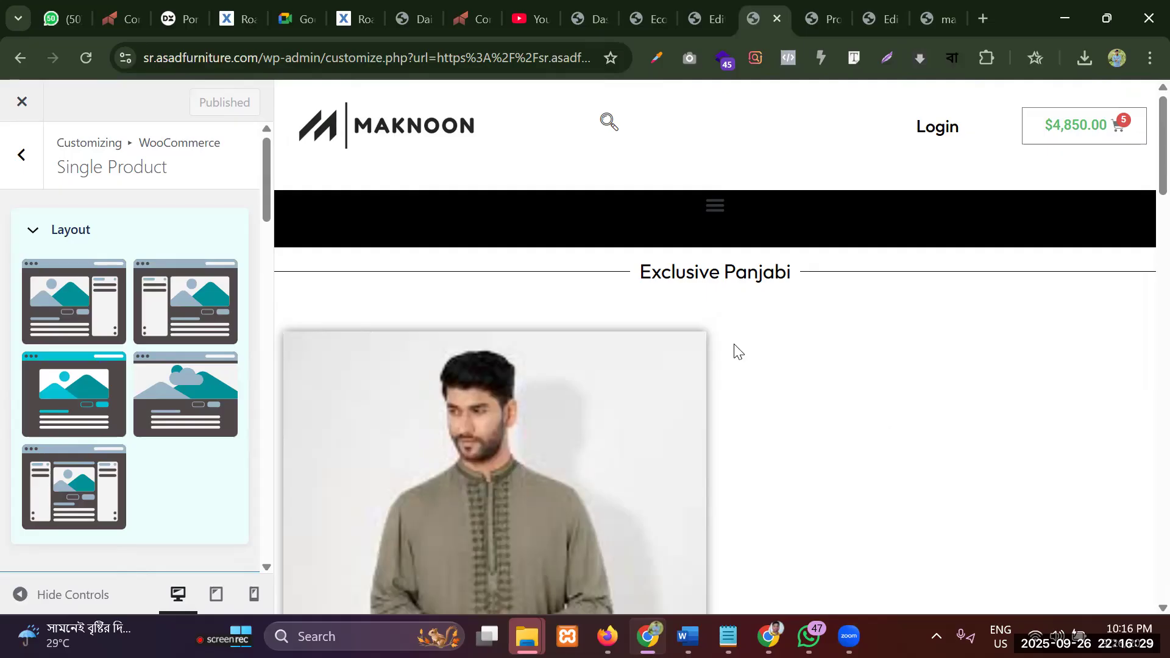
{"action": "scroll", "coordinate": [638, 225], "scroll_direction": "down", "scroll_amount": 20}
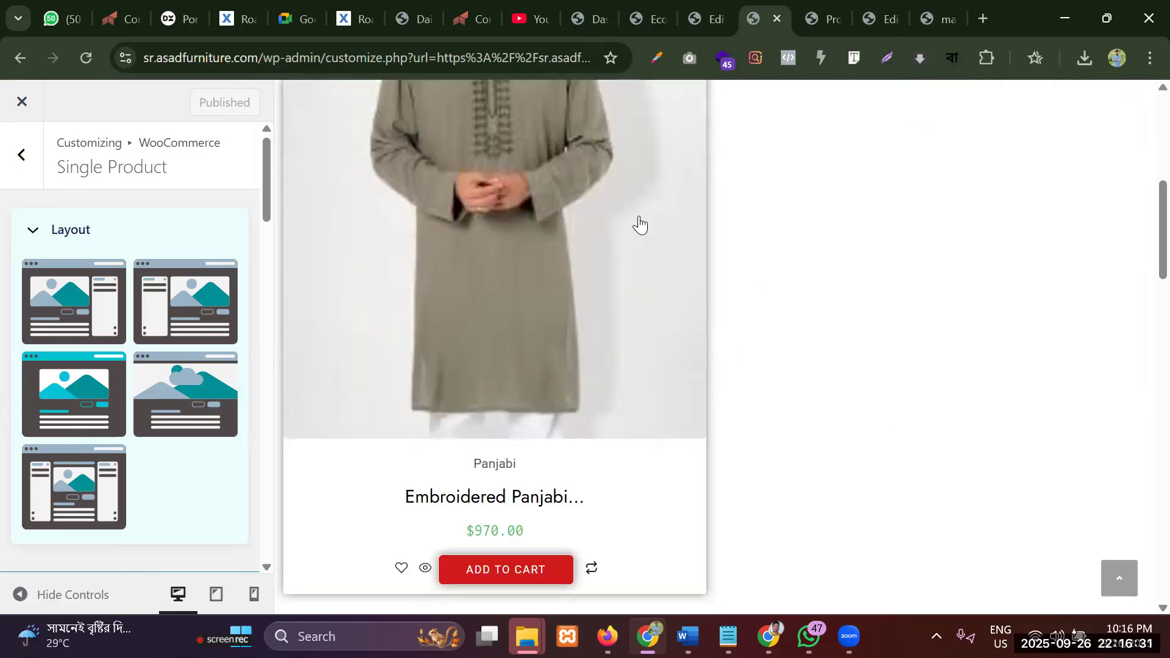
{"action": "scroll", "coordinate": [623, 227], "scroll_direction": "down", "scroll_amount": 10}
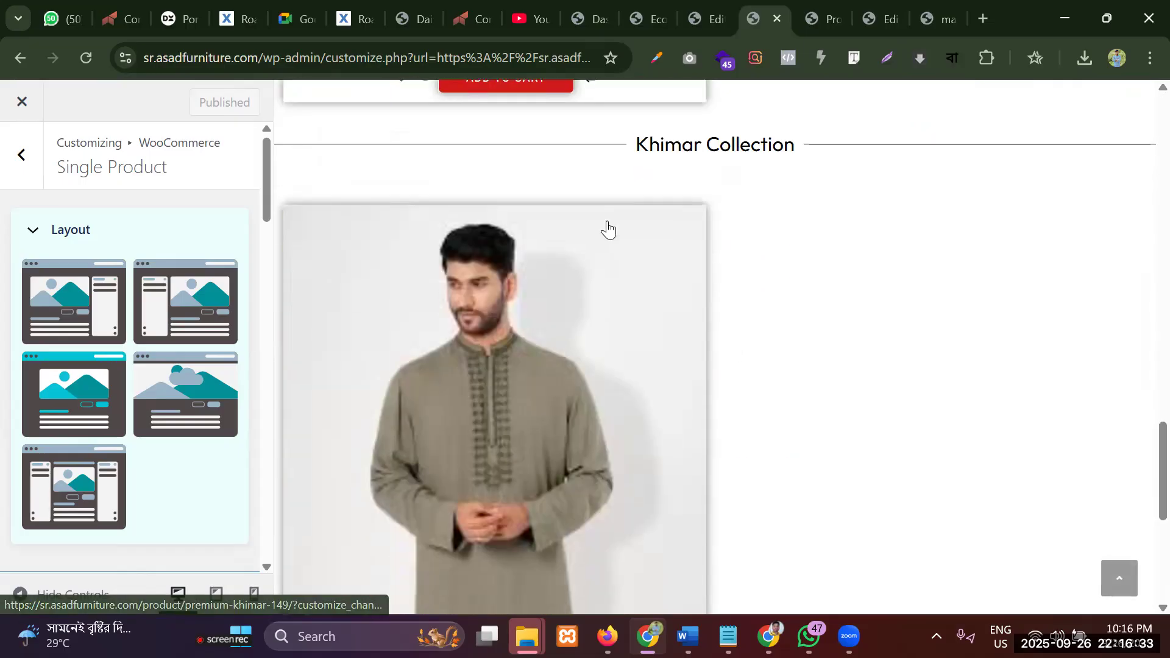
{"action": "scroll", "coordinate": [608, 228], "scroll_direction": "up", "scroll_amount": 10}
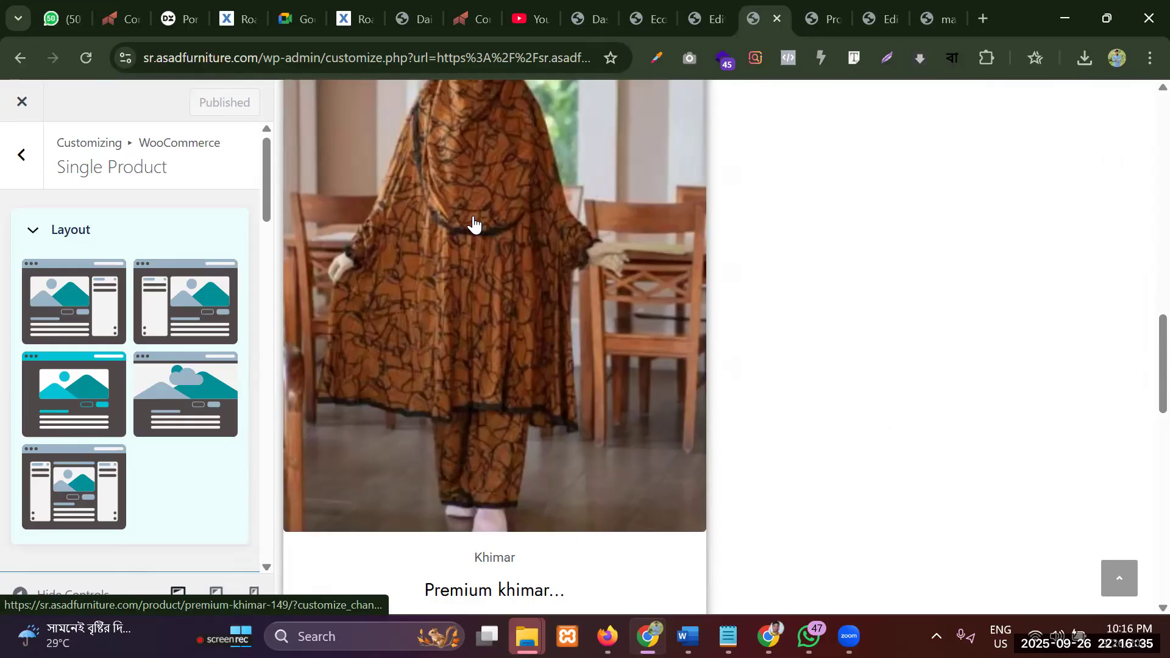
{"action": "left_click", "coordinate": [473, 219]}
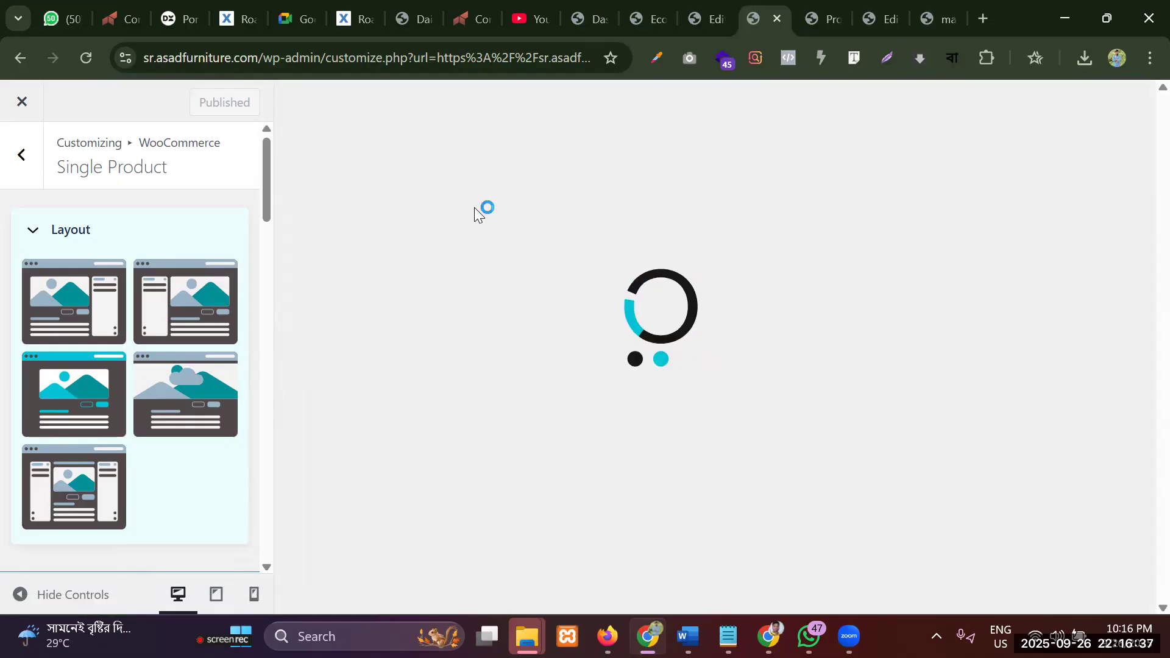
{"action": "scroll", "coordinate": [581, 251], "scroll_direction": "down", "scroll_amount": 1}
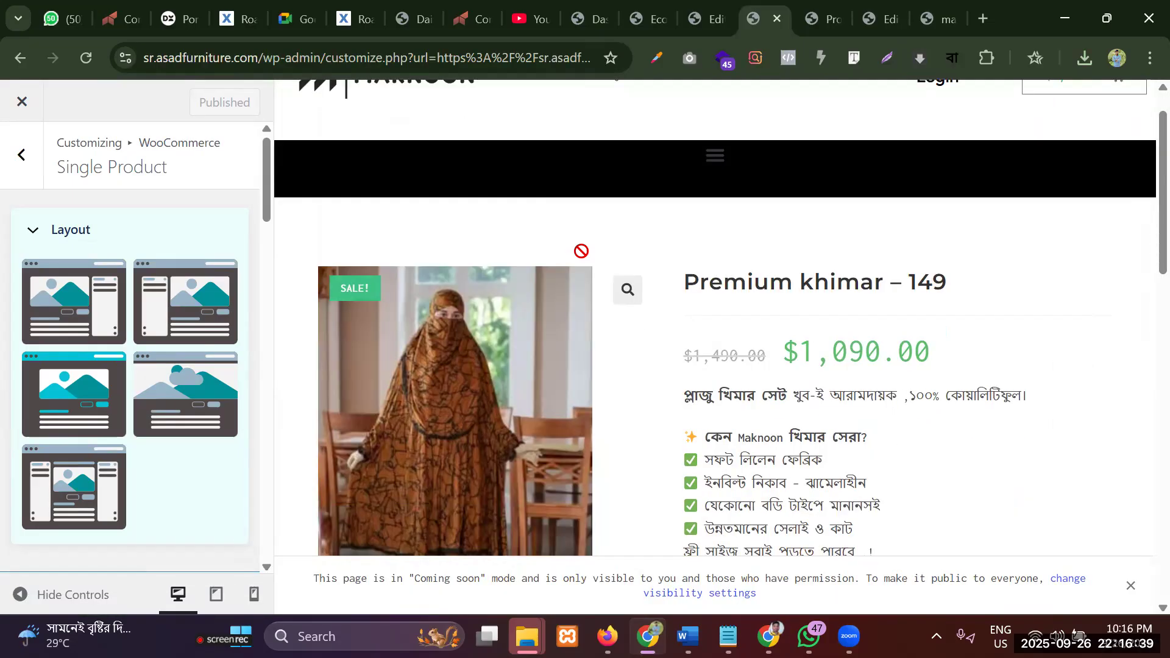
{"action": "scroll", "coordinate": [581, 251], "scroll_direction": "down", "scroll_amount": 8}
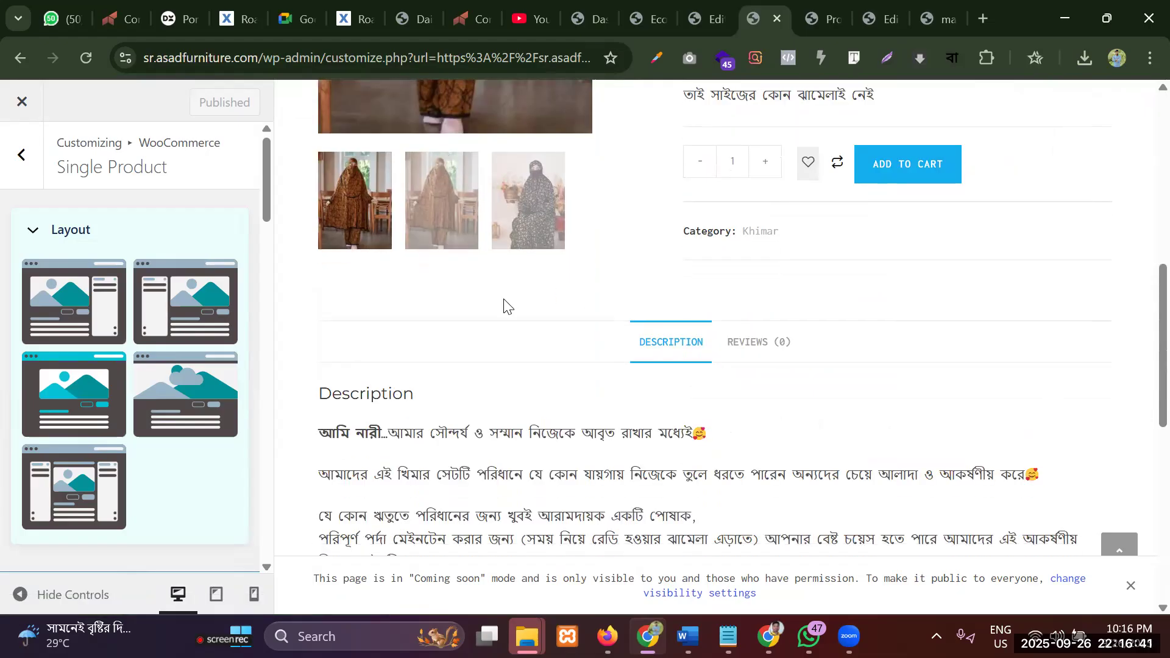
{"action": "scroll", "coordinate": [504, 303], "scroll_direction": "down", "scroll_amount": 8}
{"action": "scroll", "coordinate": [488, 261], "scroll_direction": "up", "scroll_amount": 15}
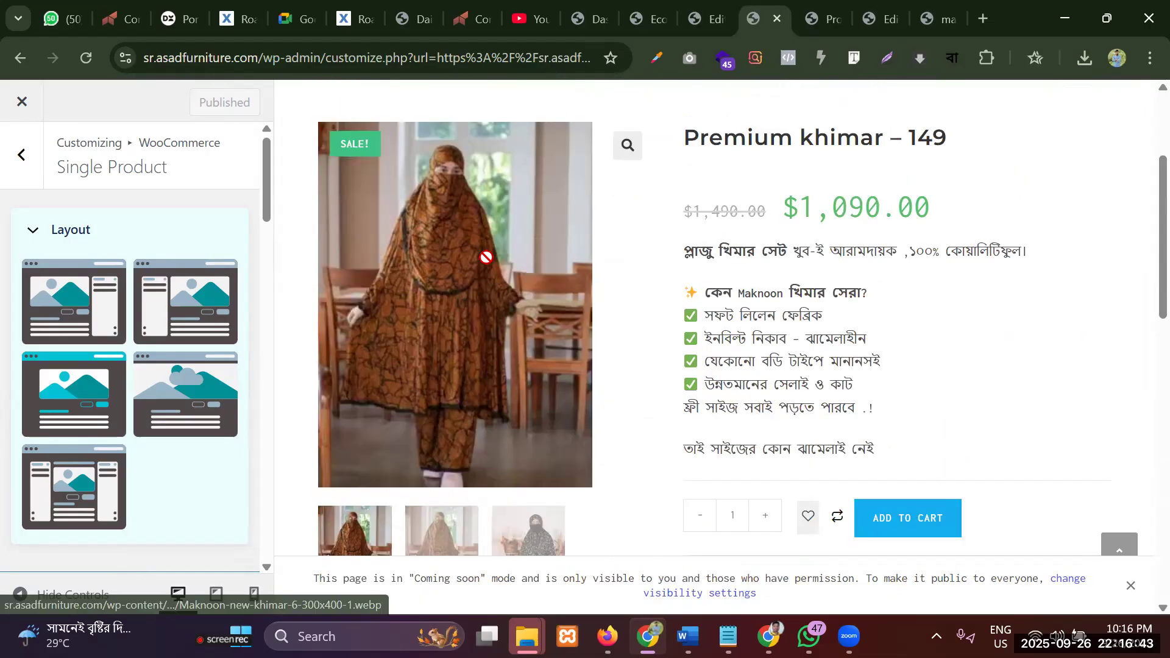
{"action": "scroll", "coordinate": [486, 257], "scroll_direction": "up", "scroll_amount": 3}
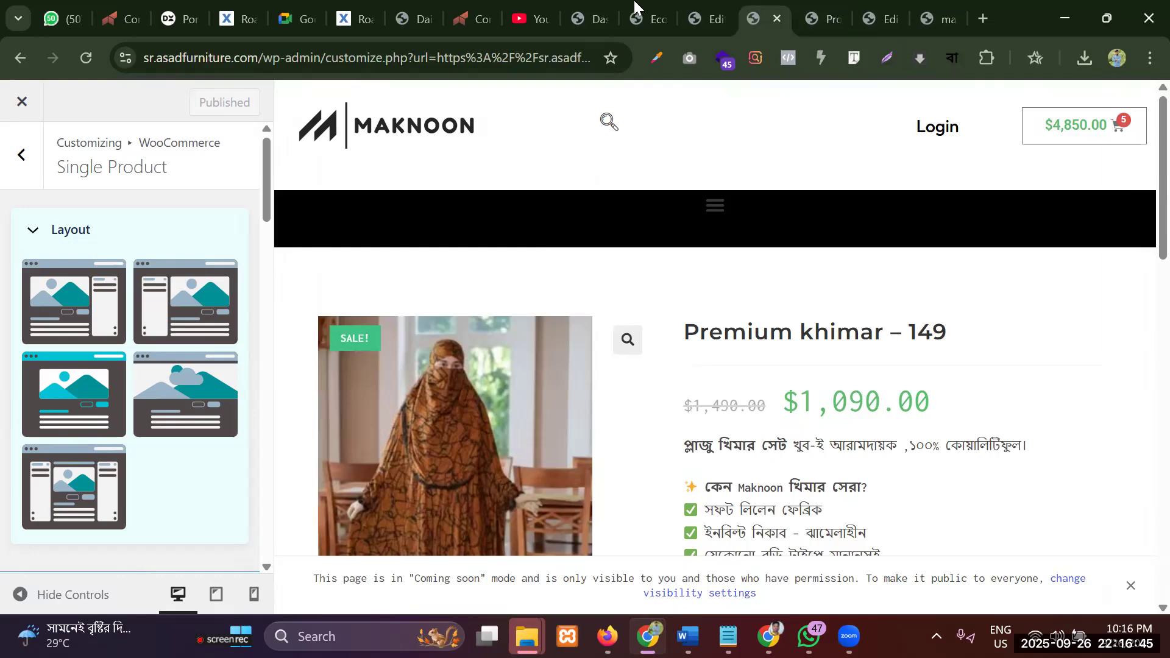
Open the live site from the Ecommerce admin menu in a new tab
{"action": "left_click", "coordinate": [588, 18]}
{"action": "mouse_move", "coordinate": [74, 110]}
{"action": "right_click", "coordinate": [135, 129]}
{"action": "key", "text": "Escape"}
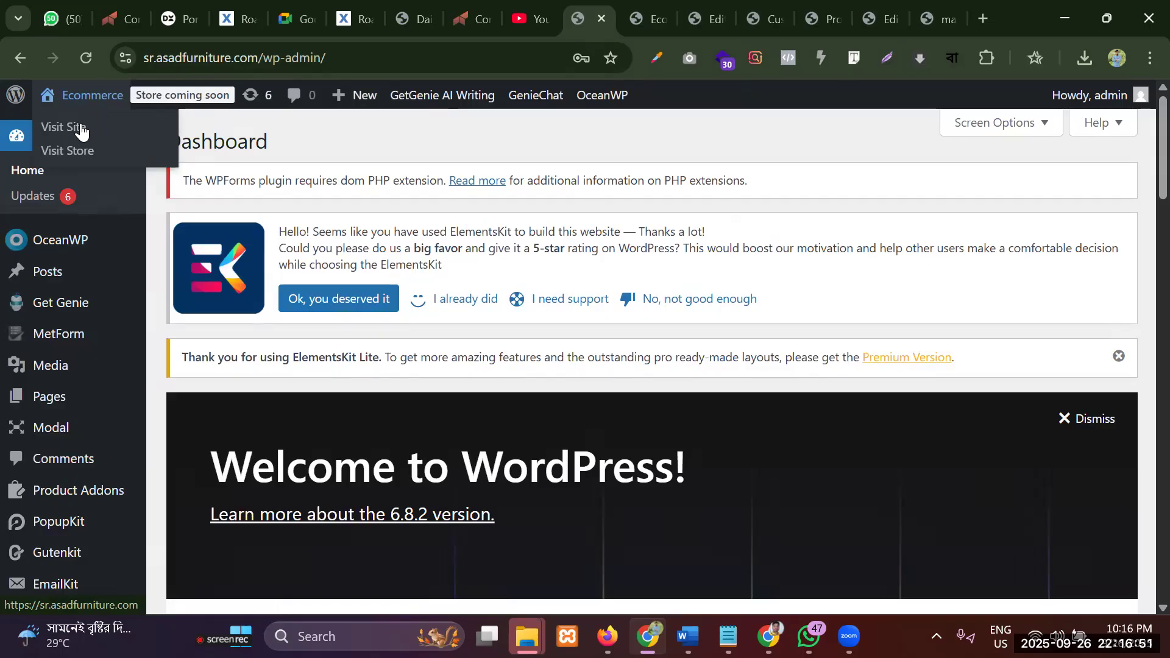
{"action": "right_click", "coordinate": [147, 137]}
{"action": "left_click", "coordinate": [152, 143]}
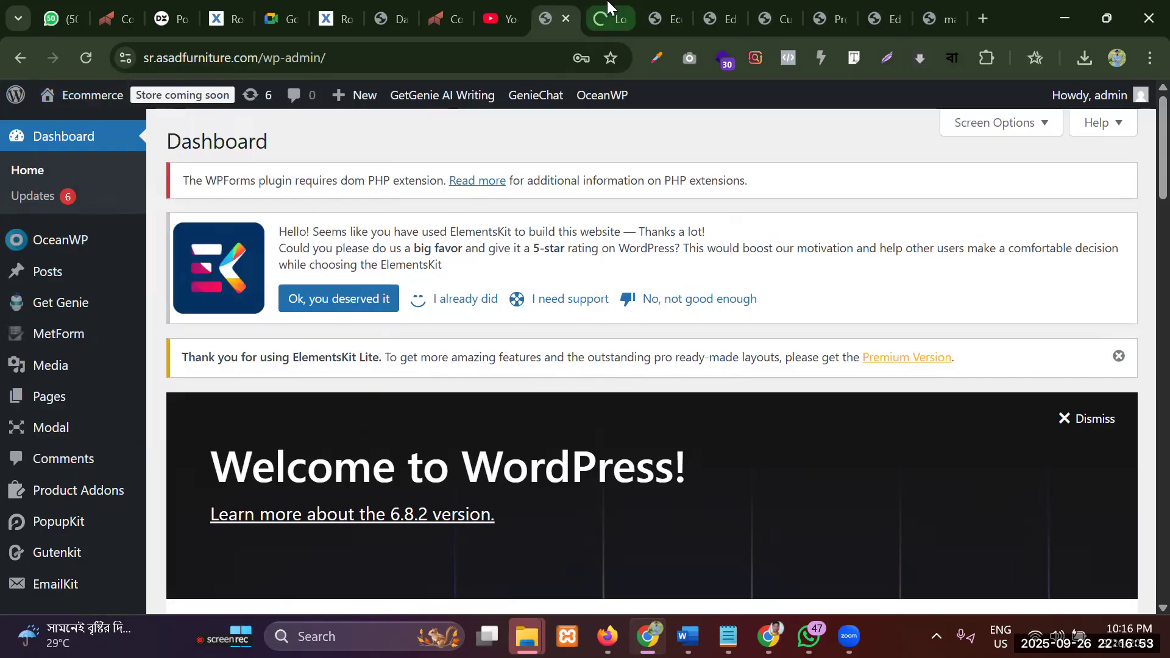
{"action": "left_click", "coordinate": [608, 8]}
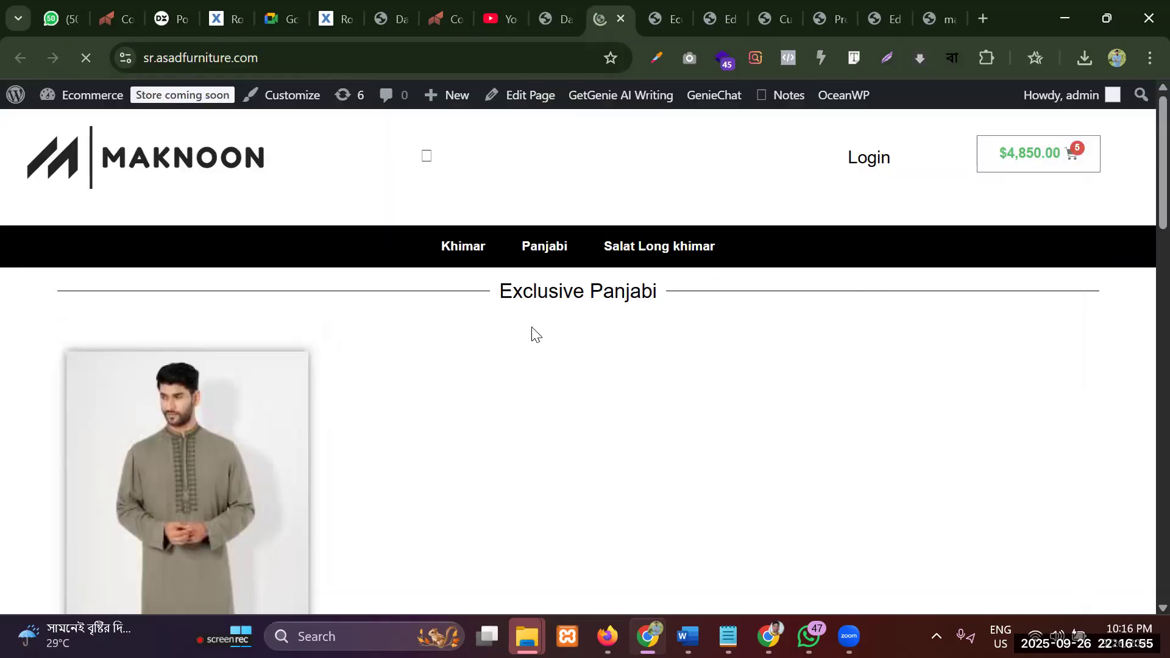
Scroll the live Premium khimar – 149 page and select its $1,090.00 sale price
{"action": "scroll", "coordinate": [533, 332], "scroll_direction": "down", "scroll_amount": 10}
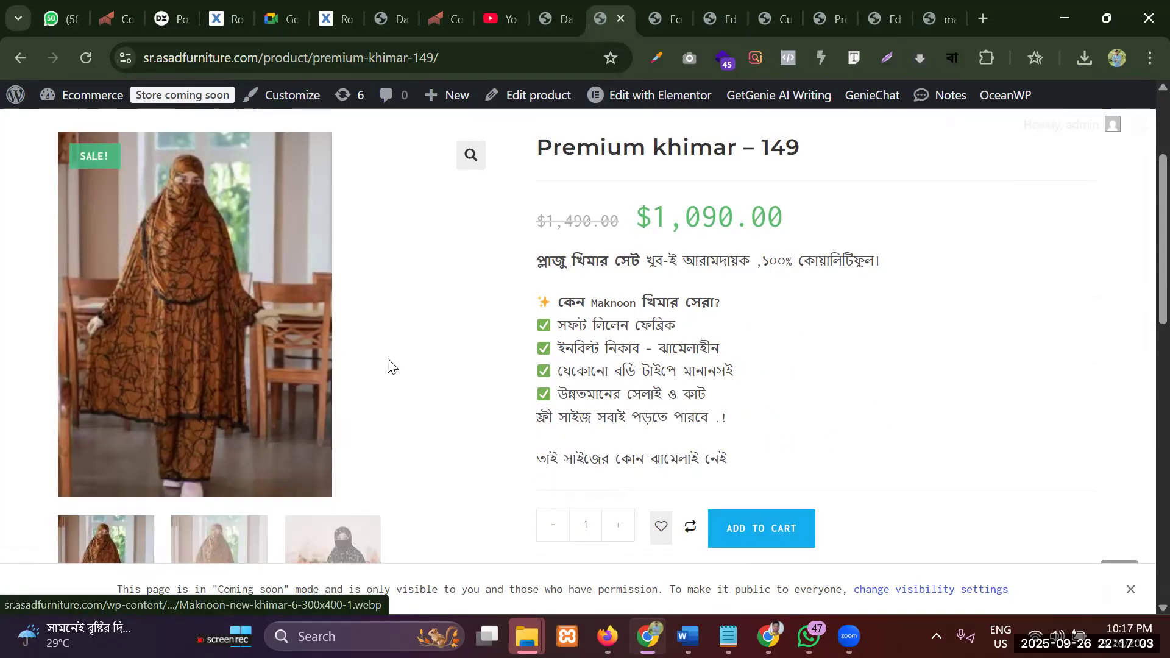
{"action": "scroll", "coordinate": [388, 359], "scroll_direction": "up", "scroll_amount": 2}
{"action": "scroll", "coordinate": [389, 360], "scroll_direction": "down", "scroll_amount": 3}
{"action": "scroll", "coordinate": [611, 205], "scroll_direction": "up", "scroll_amount": 1}
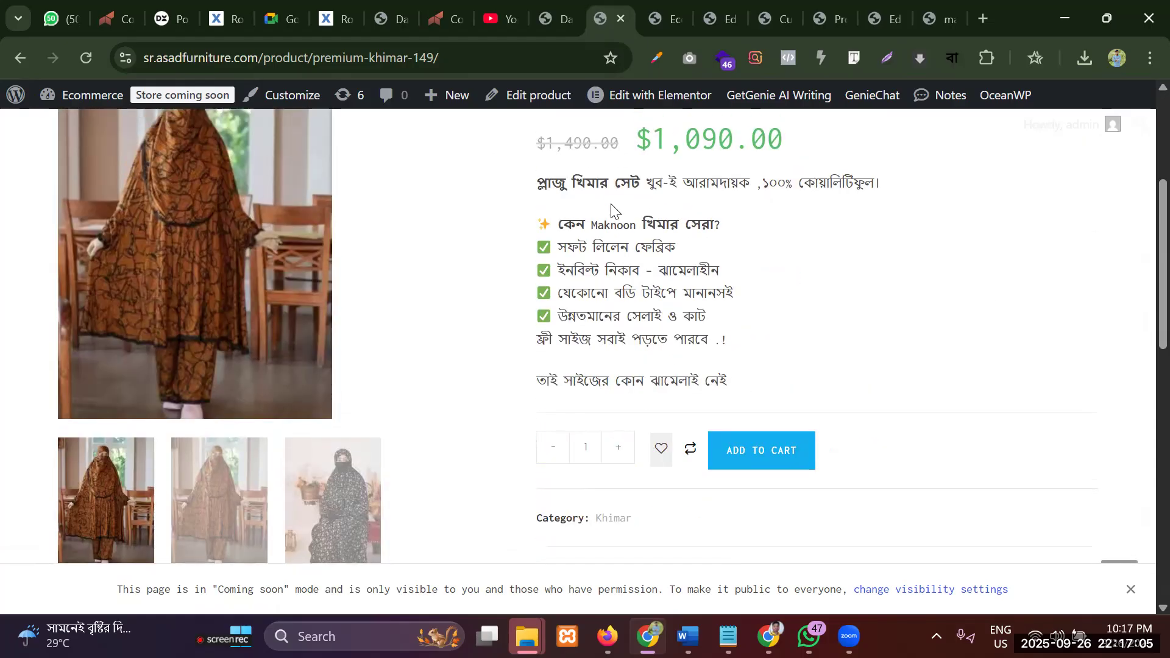
{"action": "scroll", "coordinate": [20, 347], "scroll_direction": "down", "scroll_amount": 8}
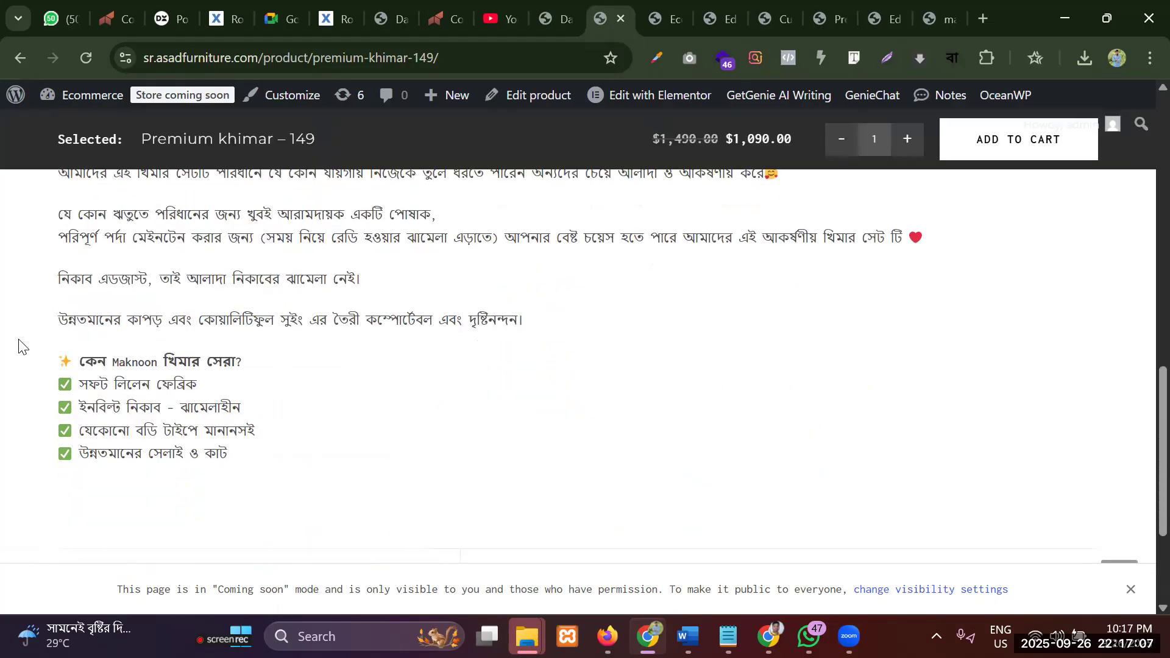
{"action": "scroll", "coordinate": [20, 346], "scroll_direction": "down", "scroll_amount": 3}
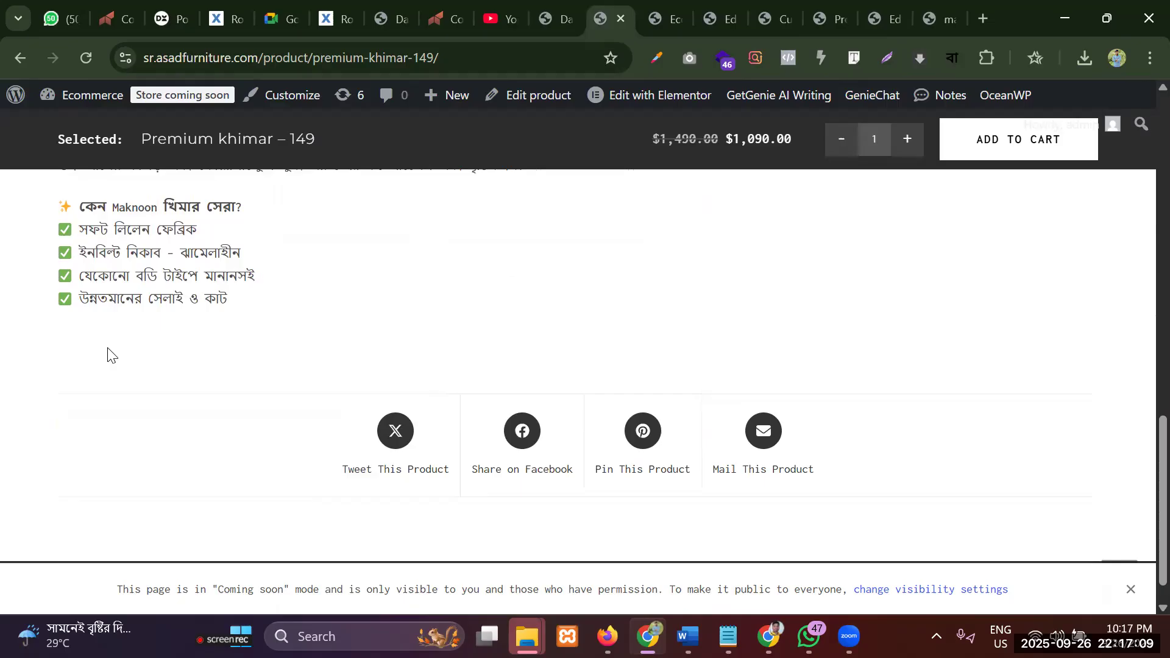
{"action": "scroll", "coordinate": [108, 357], "scroll_direction": "up", "scroll_amount": 14}
{"action": "scroll", "coordinate": [558, 309], "scroll_direction": "down", "scroll_amount": 10}
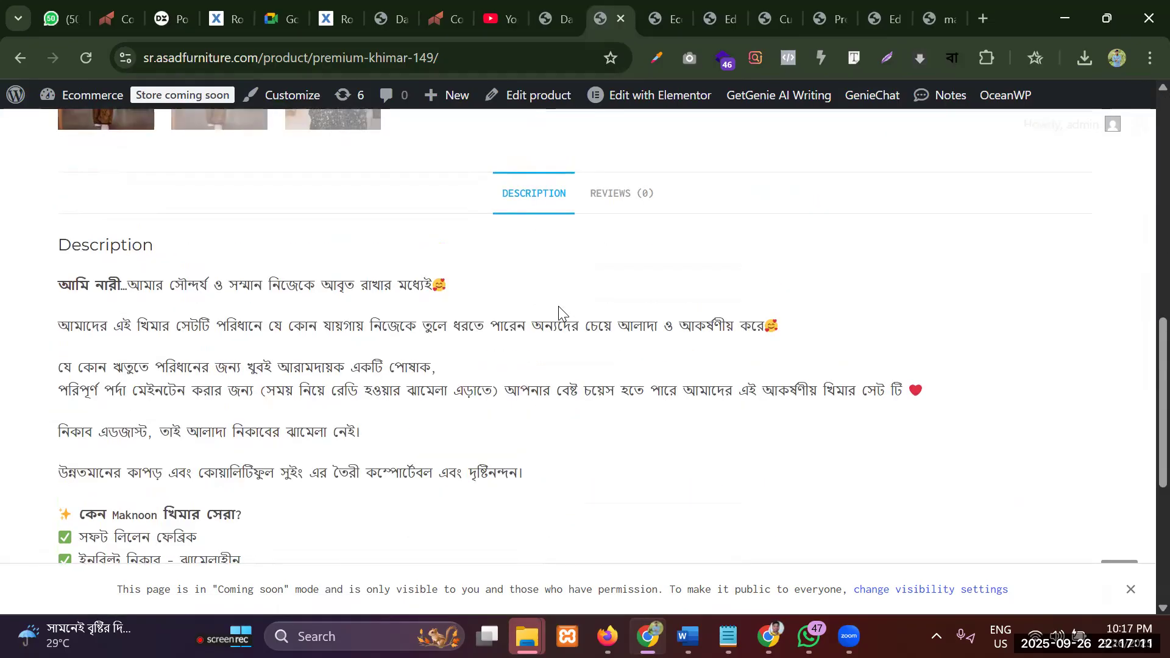
{"action": "scroll", "coordinate": [558, 310], "scroll_direction": "up", "scroll_amount": 7}
{"action": "scroll", "coordinate": [559, 310], "scroll_direction": "up", "scroll_amount": 4}
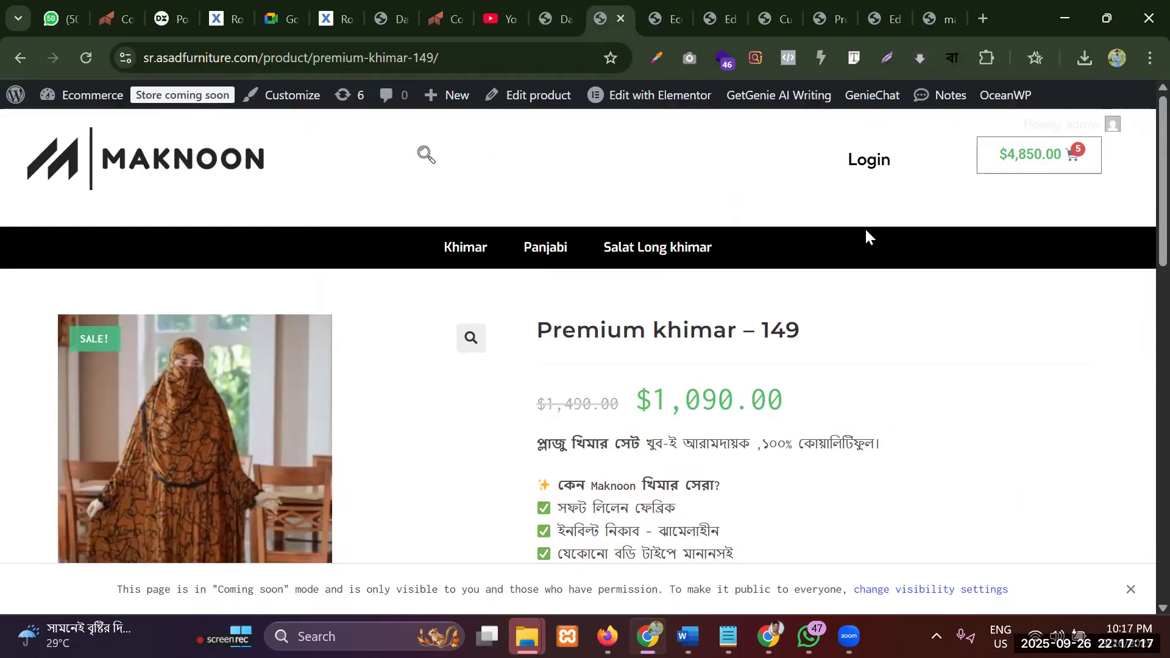
{"action": "double_click", "coordinate": [645, 399]}
{"action": "triple_click", "coordinate": [650, 399]}
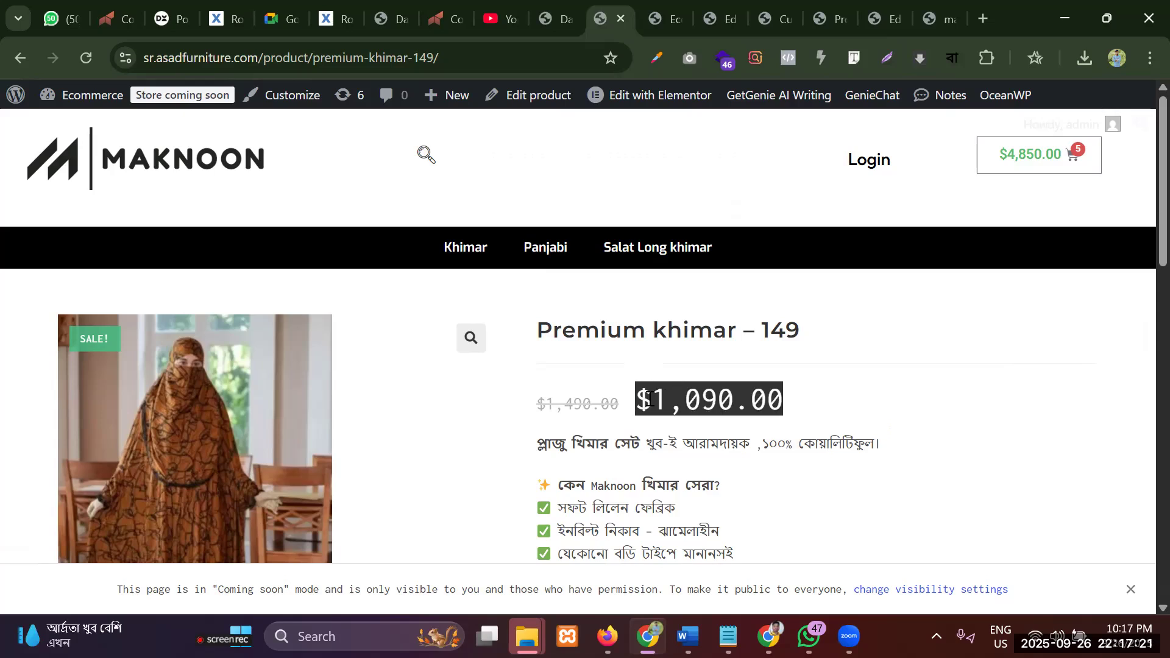
Pick Bangladeshi taka (BDT) as the WooCommerce currency, save, and return to the storefront
{"action": "left_click", "coordinate": [835, 6]}
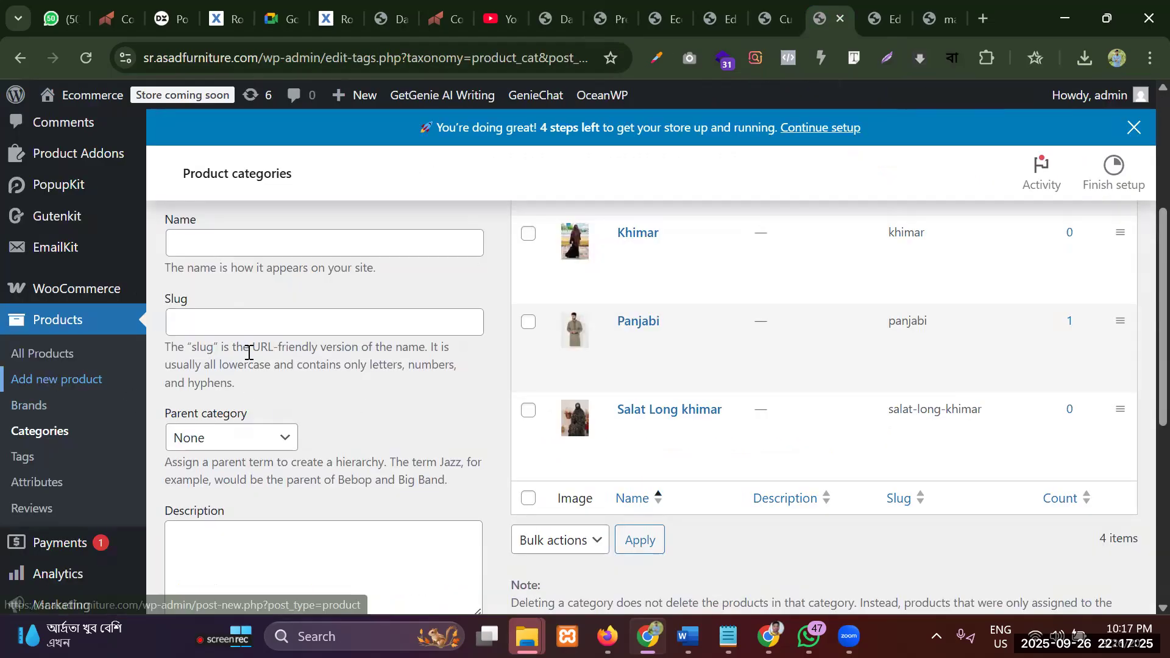
{"action": "scroll", "coordinate": [84, 427], "scroll_direction": "down", "scroll_amount": 3}
{"action": "scroll", "coordinate": [86, 420], "scroll_direction": "up", "scroll_amount": 5}
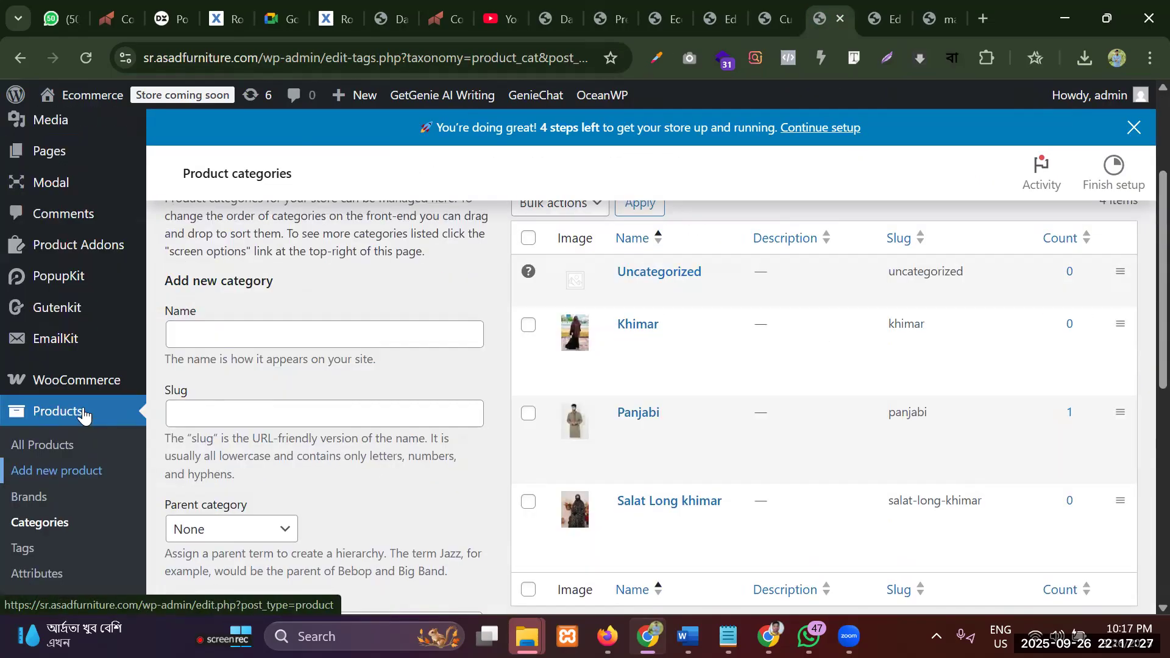
{"action": "mouse_move", "coordinate": [100, 392]}
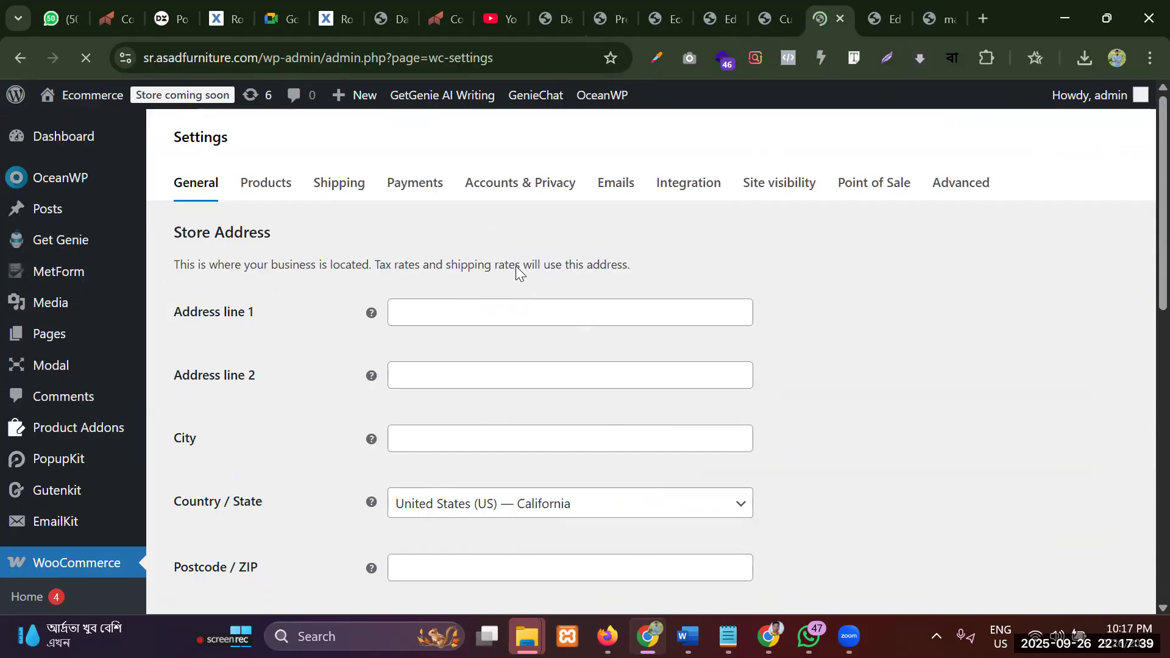
{"action": "scroll", "coordinate": [393, 325], "scroll_direction": "down", "scroll_amount": 10}
{"action": "scroll", "coordinate": [392, 325], "scroll_direction": "down", "scroll_amount": 10}
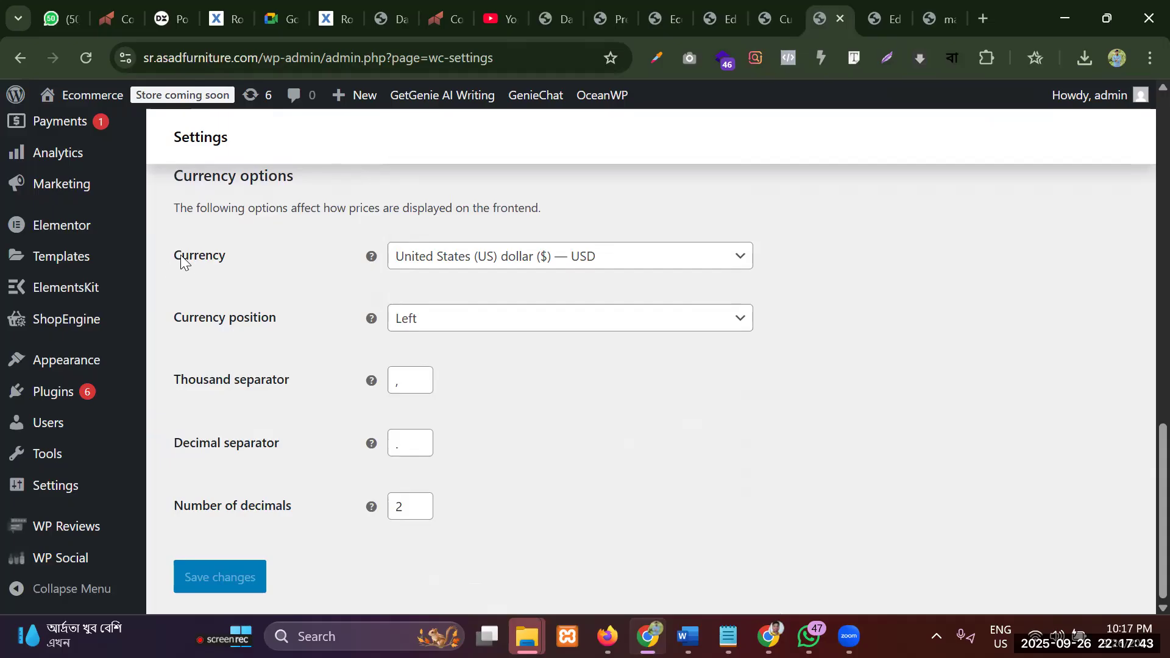
{"action": "left_click", "coordinate": [506, 266]}
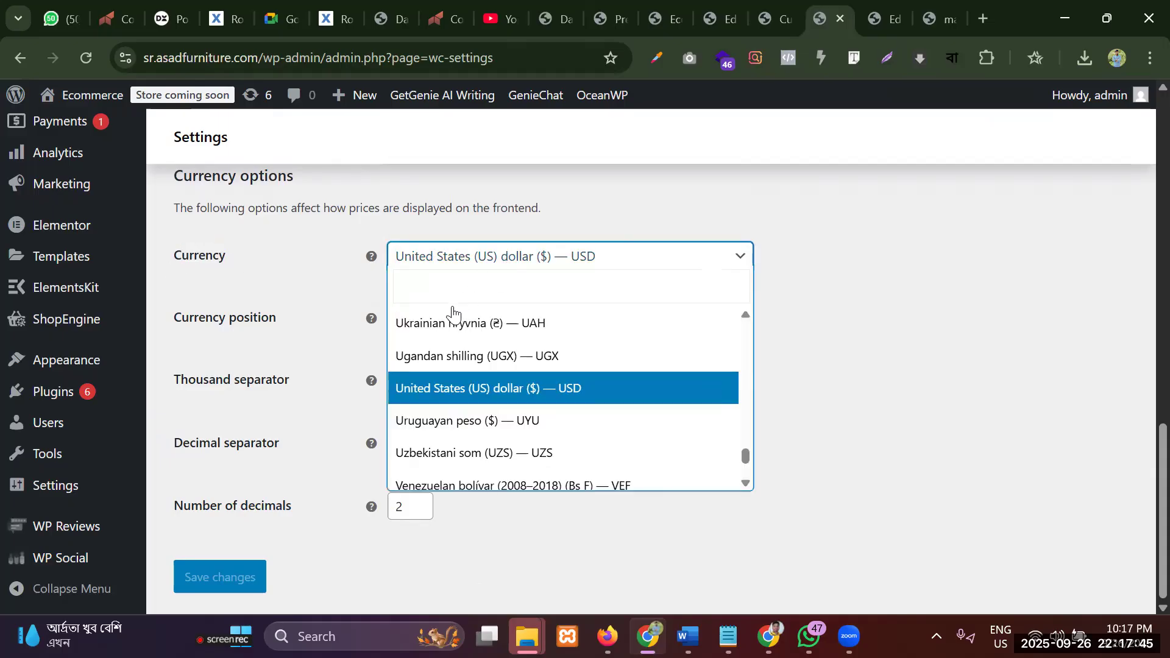
{"action": "type", "text": "bang"}
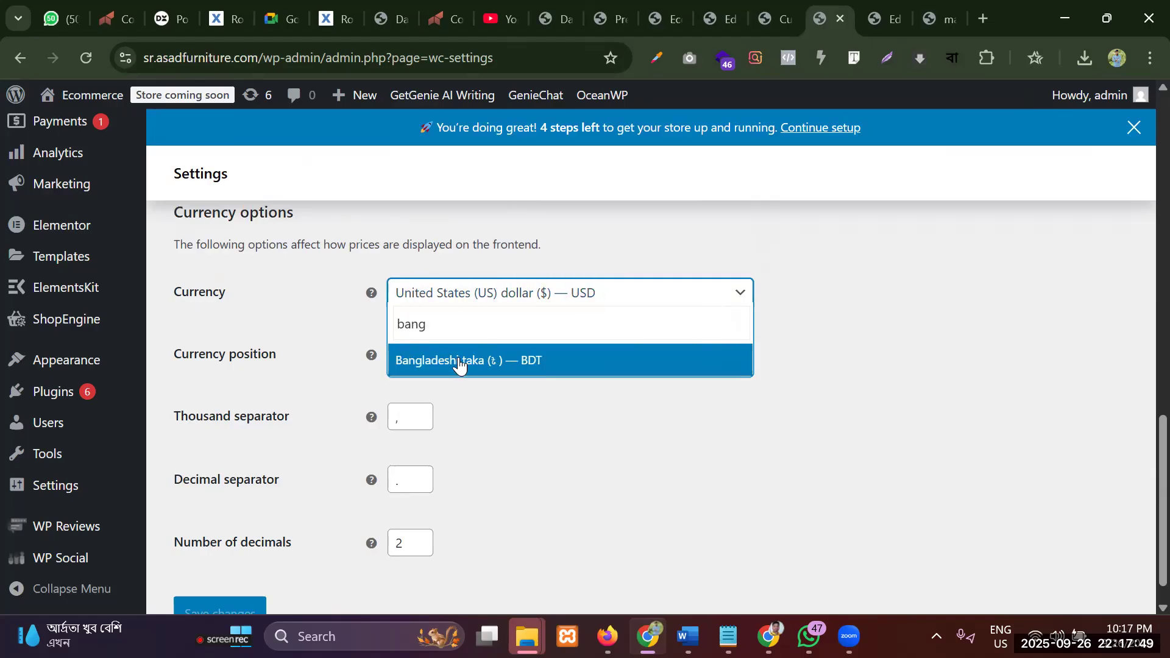
{"action": "left_click", "coordinate": [460, 363]}
{"action": "scroll", "coordinate": [572, 371], "scroll_direction": "down", "scroll_amount": 1}
{"action": "left_click", "coordinate": [218, 576]}
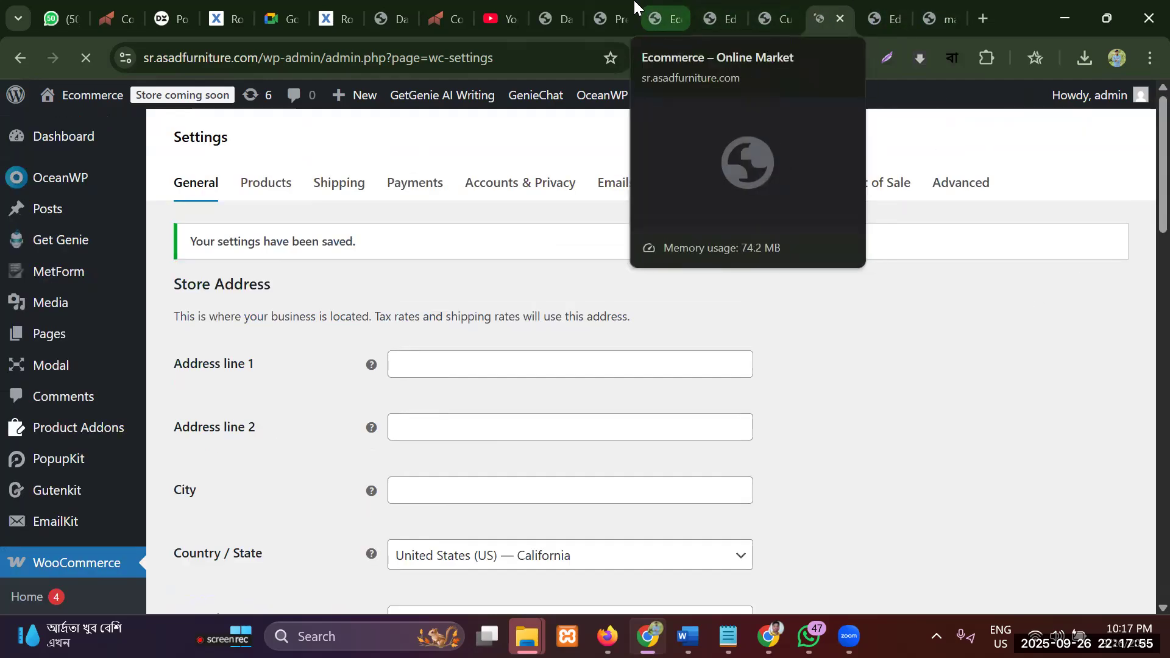
{"action": "left_click", "coordinate": [670, 13]}
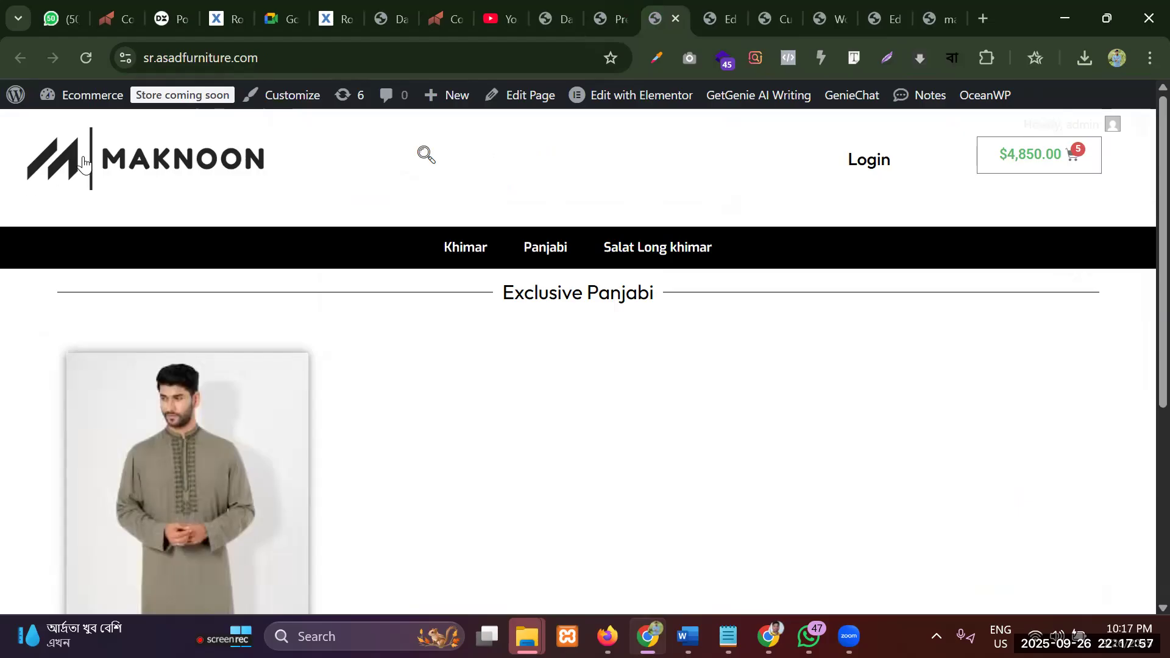
Reload the homepage and open the Embroidered Panjabi page to see its taka price
{"action": "left_click", "coordinate": [86, 57]}
{"action": "scroll", "coordinate": [88, 438], "scroll_direction": "down", "scroll_amount": 5}
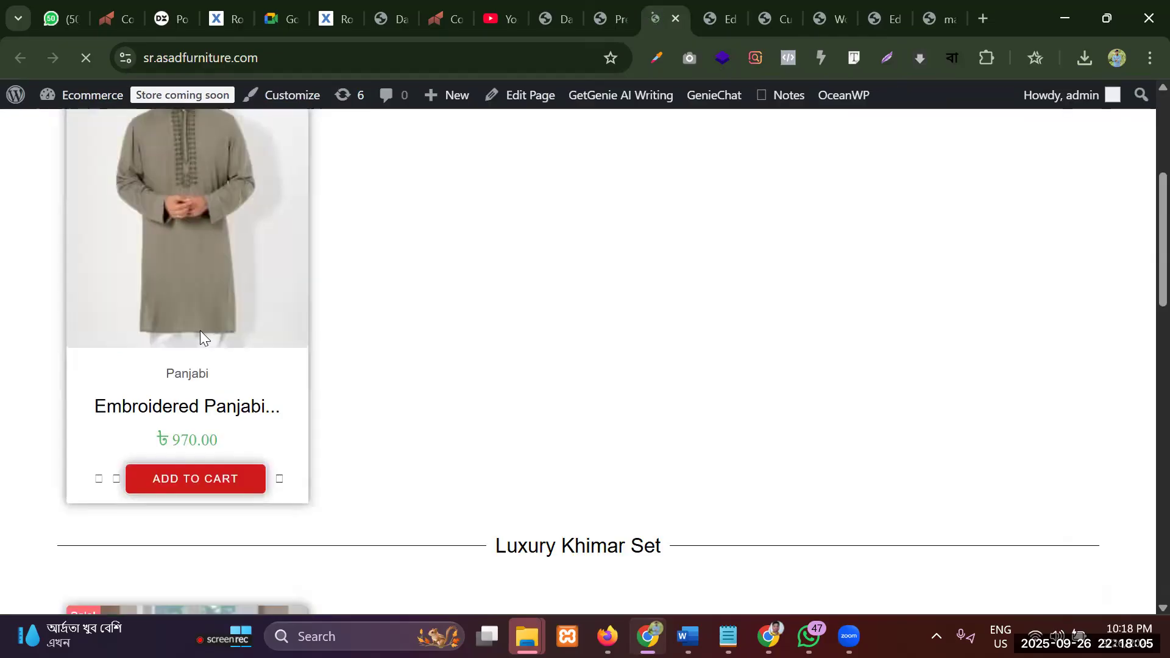
{"action": "left_click", "coordinate": [193, 274]}
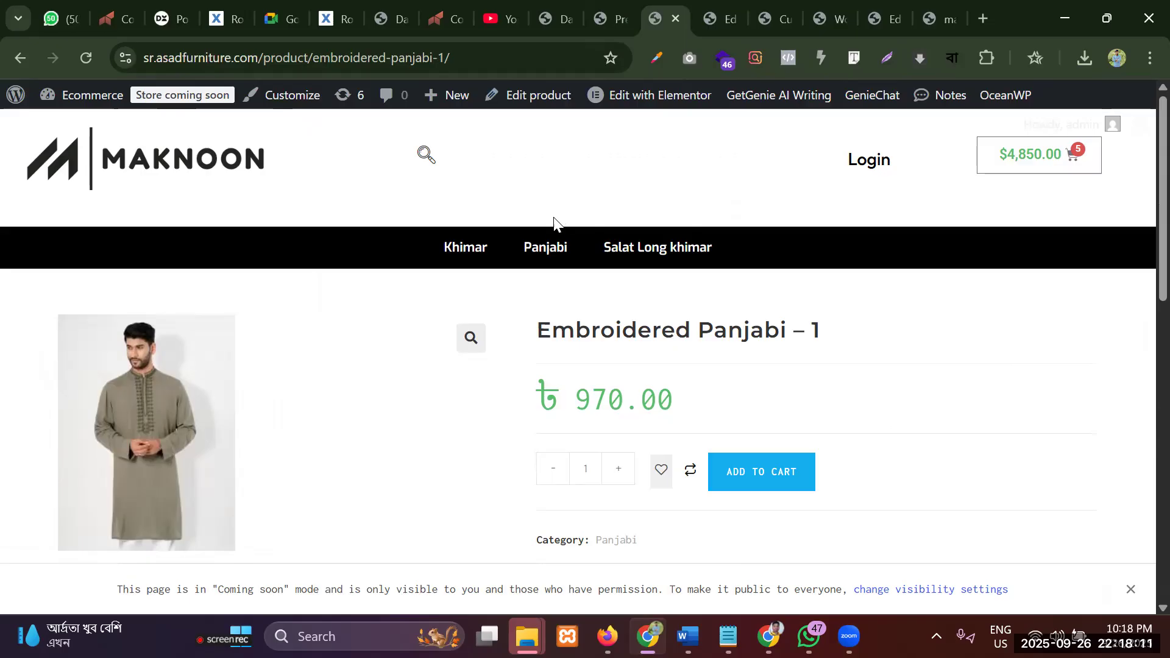
{"action": "scroll", "coordinate": [473, 169], "scroll_direction": "down", "scroll_amount": 5}
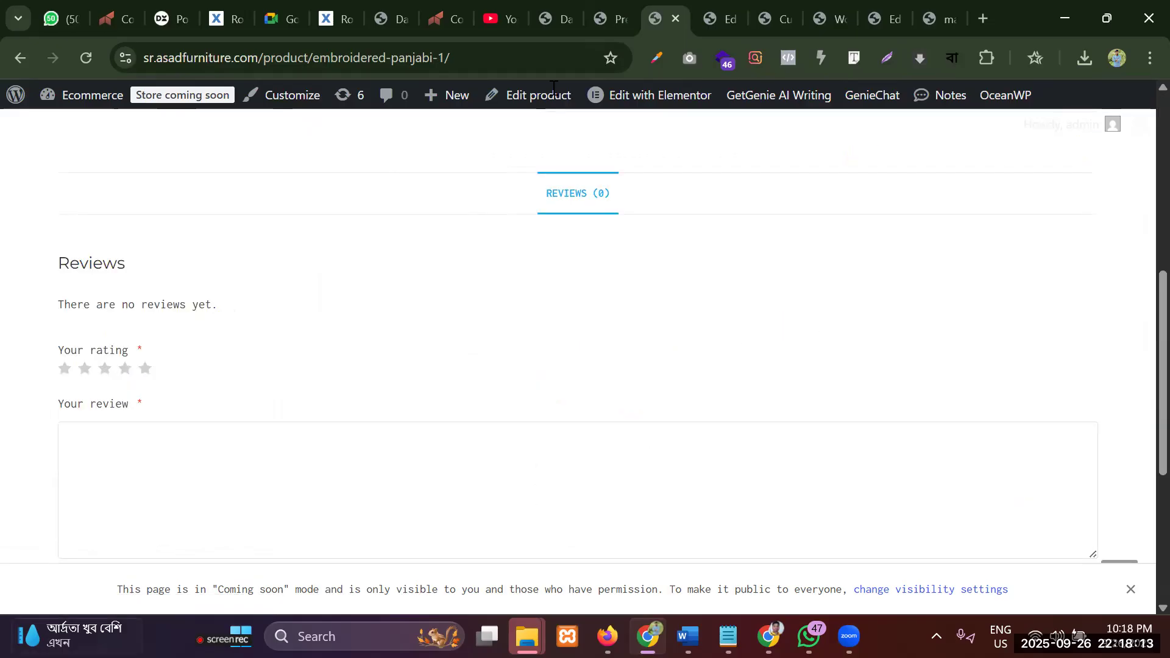
{"action": "scroll", "coordinate": [244, 519], "scroll_direction": "up", "scroll_amount": 6}
Back on the homepage, scroll the taka prices, then switch to the maknoonbd.com reference
{"action": "left_click", "coordinate": [161, 172]}
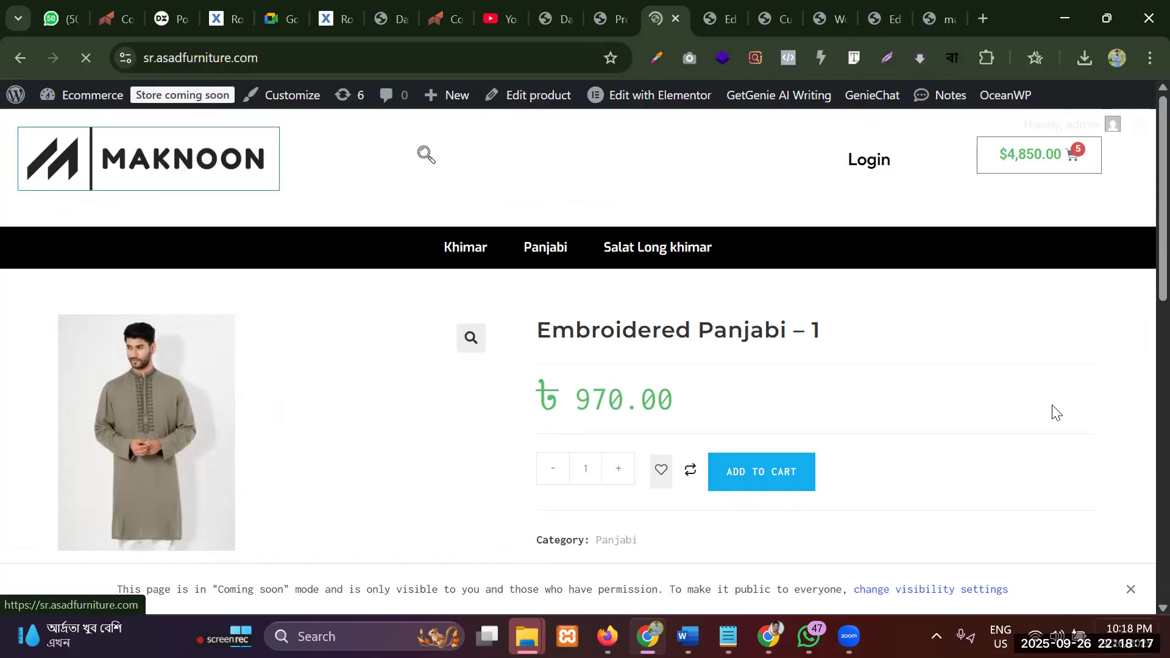
{"action": "scroll", "coordinate": [385, 296], "scroll_direction": "down", "scroll_amount": 7}
{"action": "scroll", "coordinate": [386, 296], "scroll_direction": "up", "scroll_amount": 8}
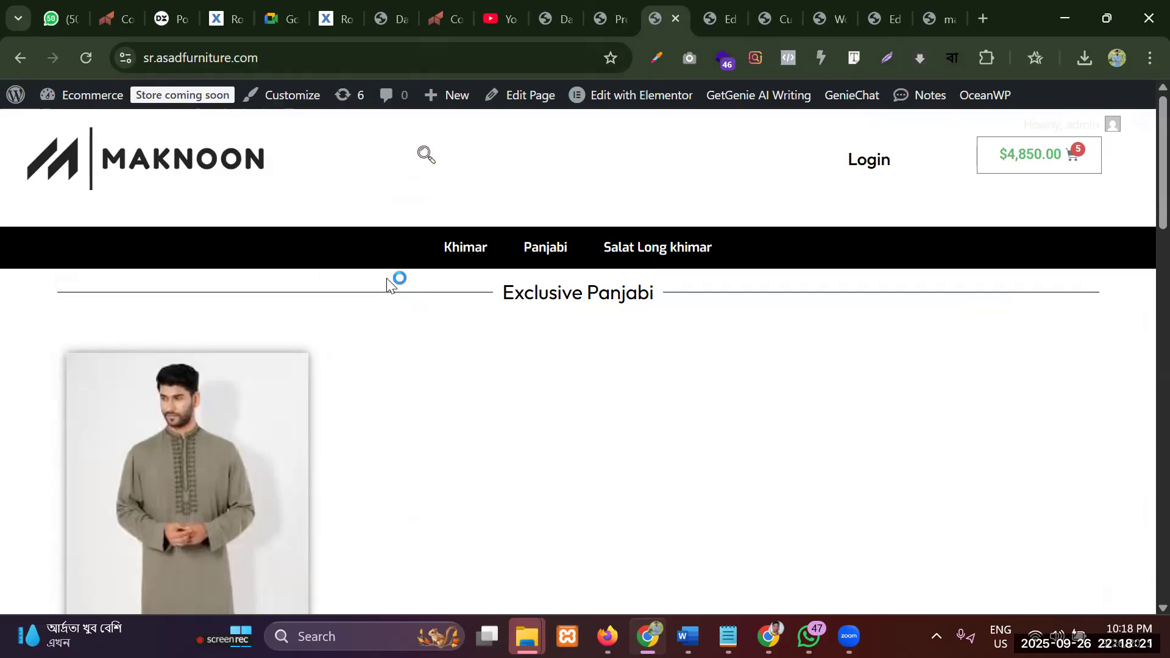
{"action": "scroll", "coordinate": [305, 283], "scroll_direction": "down", "scroll_amount": 10}
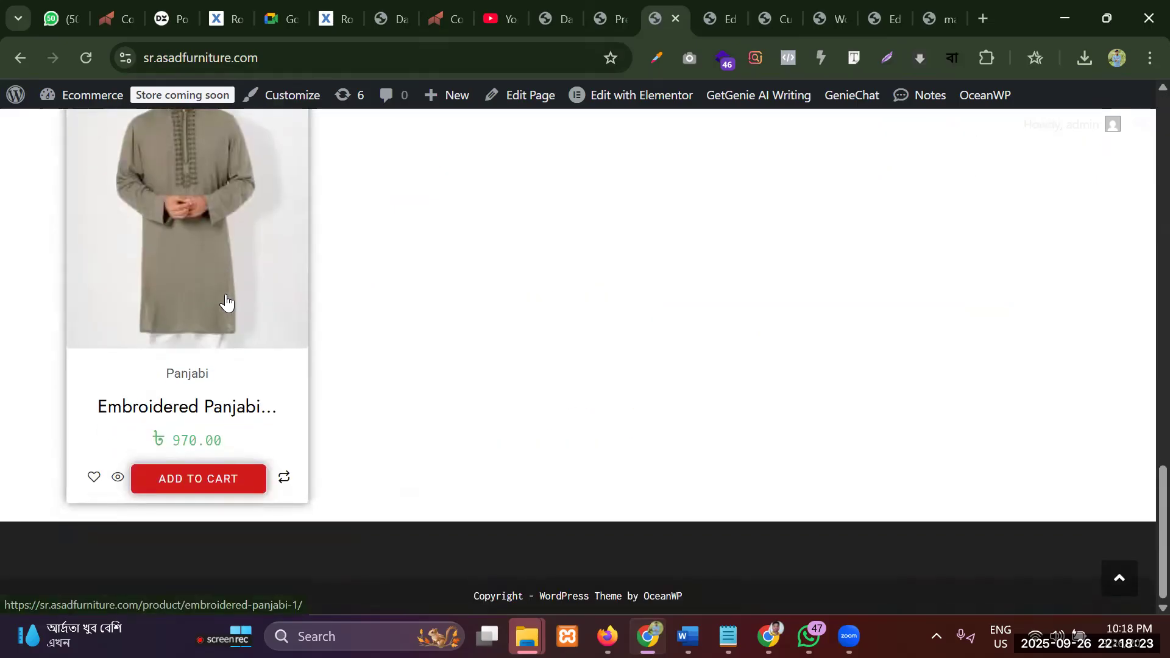
{"action": "scroll", "coordinate": [226, 300], "scroll_direction": "up", "scroll_amount": 6}
{"action": "scroll", "coordinate": [226, 300], "scroll_direction": "down", "scroll_amount": 2}
{"action": "scroll", "coordinate": [226, 301], "scroll_direction": "down", "scroll_amount": 4}
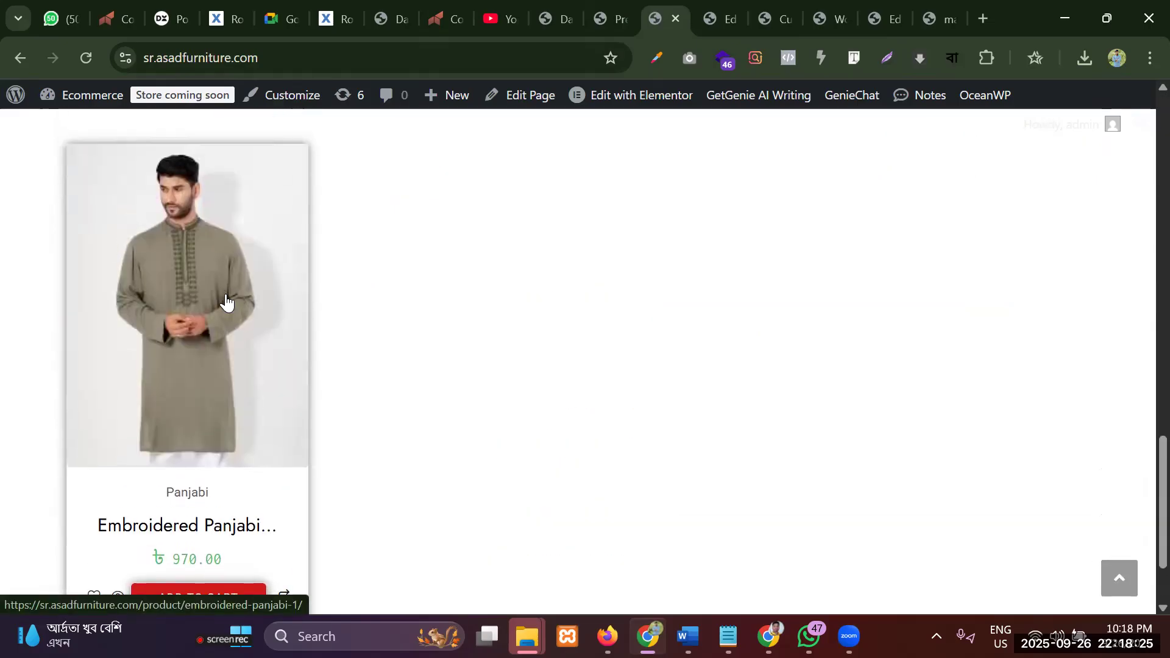
{"action": "left_click", "coordinate": [939, 17]}
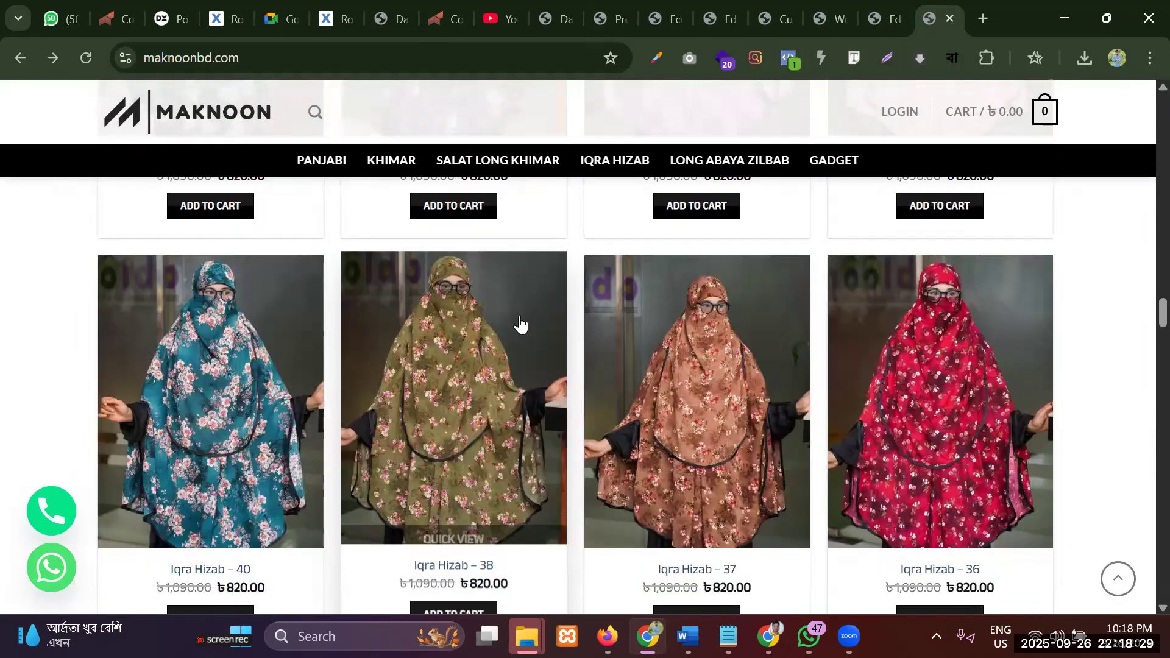
Scroll up and down through the maknoonbd.com product grids to study their layout
{"action": "scroll", "coordinate": [520, 325], "scroll_direction": "down", "scroll_amount": 20}
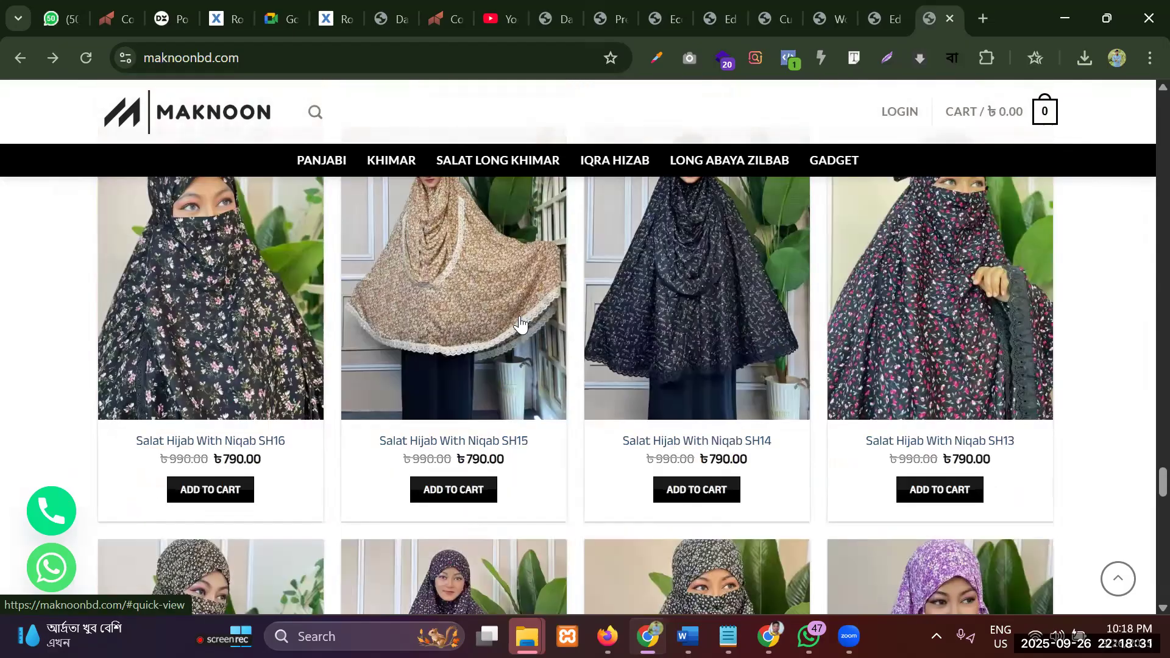
{"action": "scroll", "coordinate": [519, 325], "scroll_direction": "down", "scroll_amount": 4}
{"action": "scroll", "coordinate": [519, 318], "scroll_direction": "down", "scroll_amount": 15}
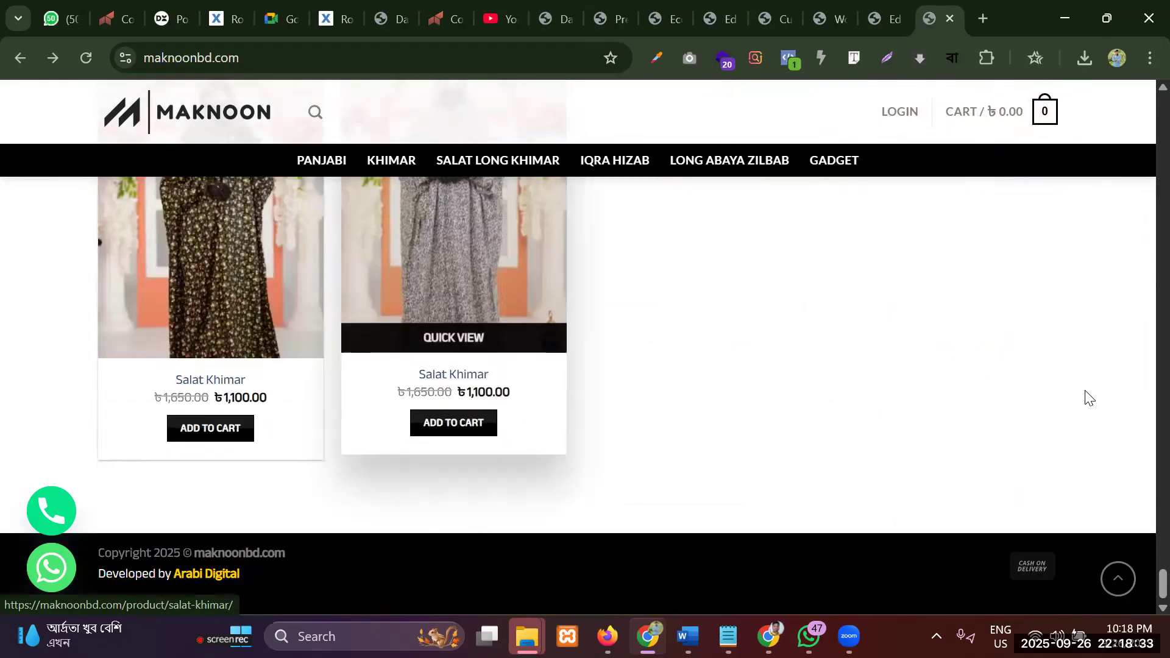
{"action": "scroll", "coordinate": [535, 334], "scroll_direction": "up", "scroll_amount": 7}
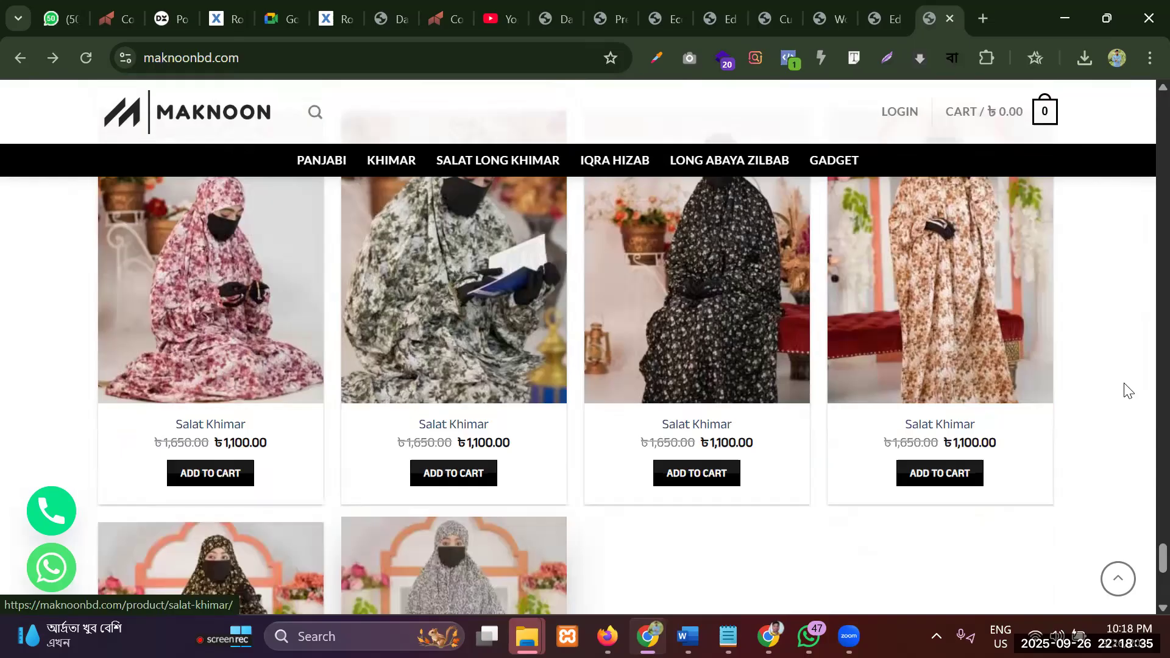
{"action": "scroll", "coordinate": [1134, 342], "scroll_direction": "up", "scroll_amount": 8}
{"action": "scroll", "coordinate": [1141, 213], "scroll_direction": "up", "scroll_amount": 20}
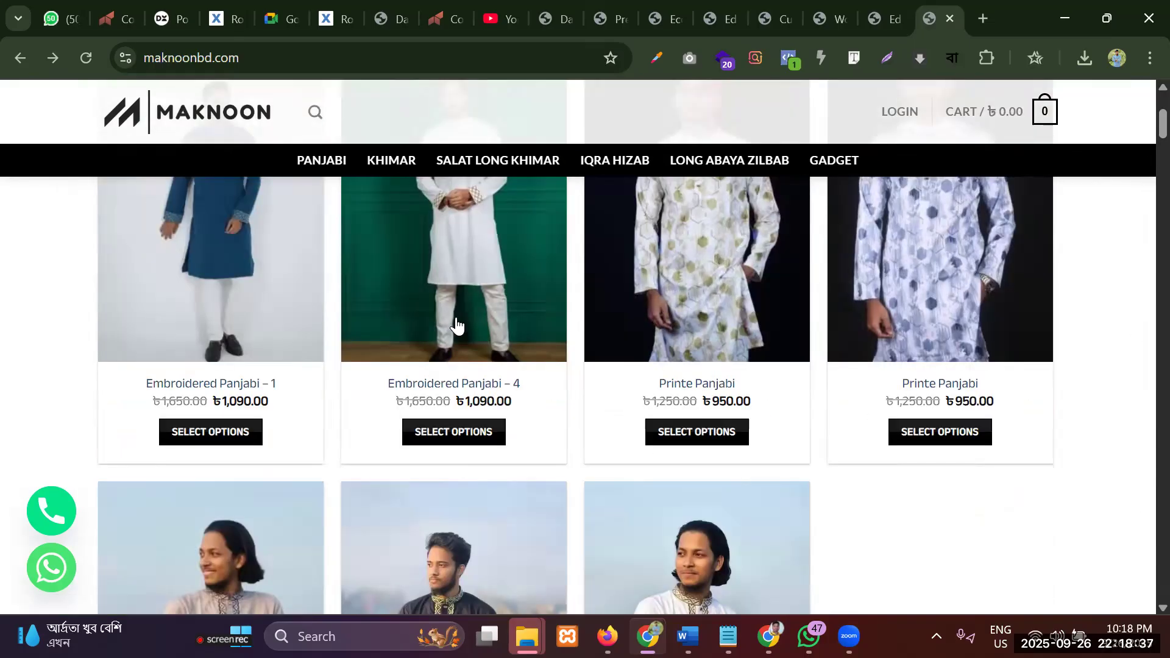
{"action": "scroll", "coordinate": [456, 326], "scroll_direction": "up", "scroll_amount": 4}
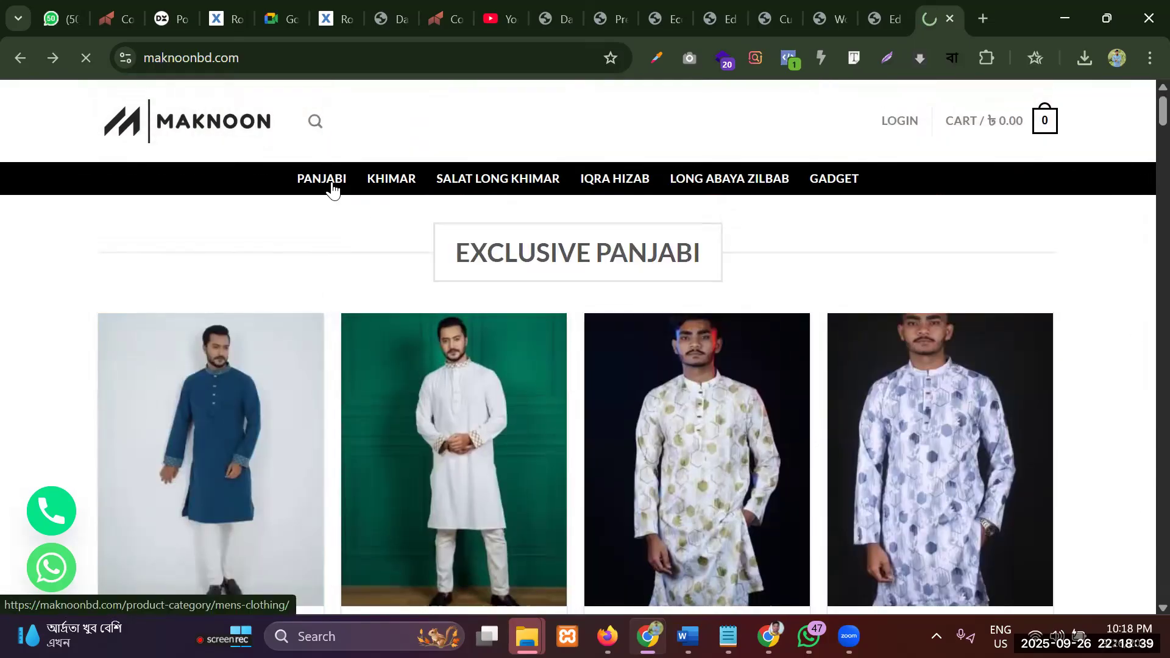
{"action": "scroll", "coordinate": [278, 242], "scroll_direction": "down", "scroll_amount": 7}
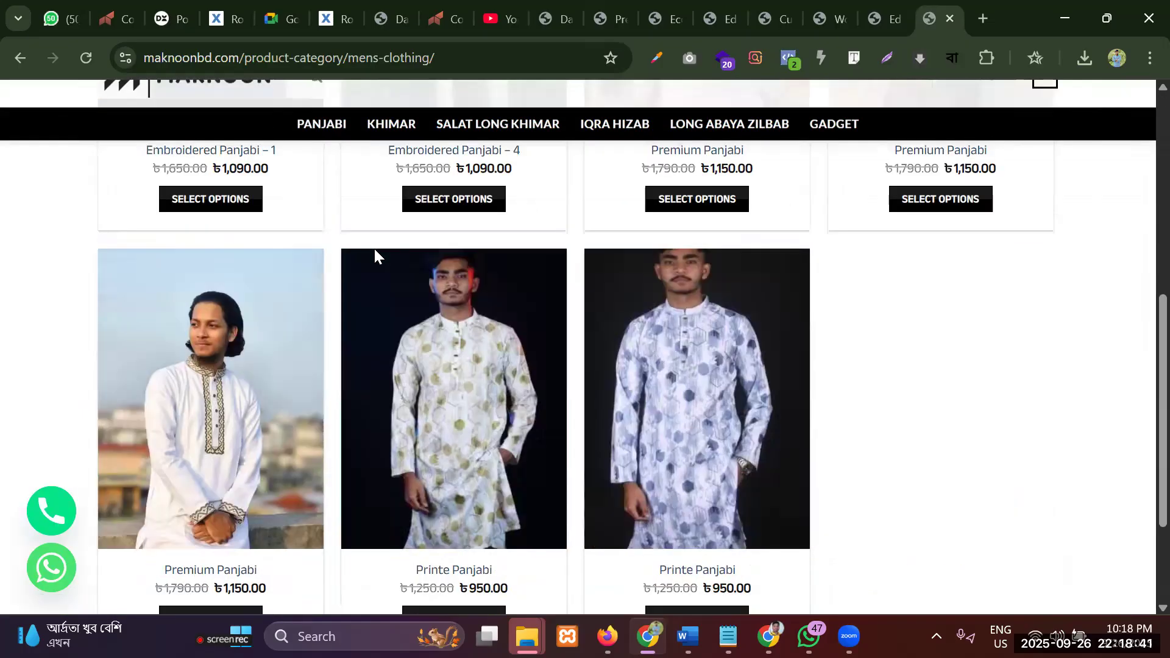
{"action": "scroll", "coordinate": [372, 255], "scroll_direction": "down", "scroll_amount": 3}
{"action": "scroll", "coordinate": [373, 253], "scroll_direction": "up", "scroll_amount": 10}
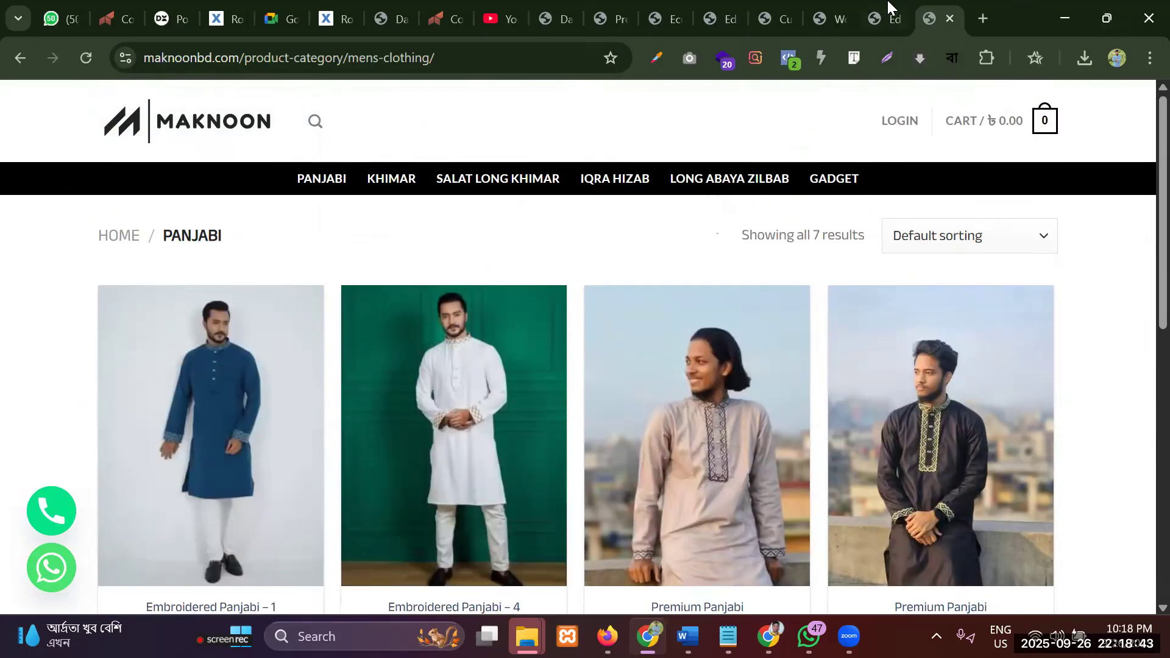
Go from the WooCommerce settings and Elementor editor tabs back to the front-end homepage preview
{"action": "left_click", "coordinate": [832, 17]}
{"action": "left_click", "coordinate": [719, 17]}
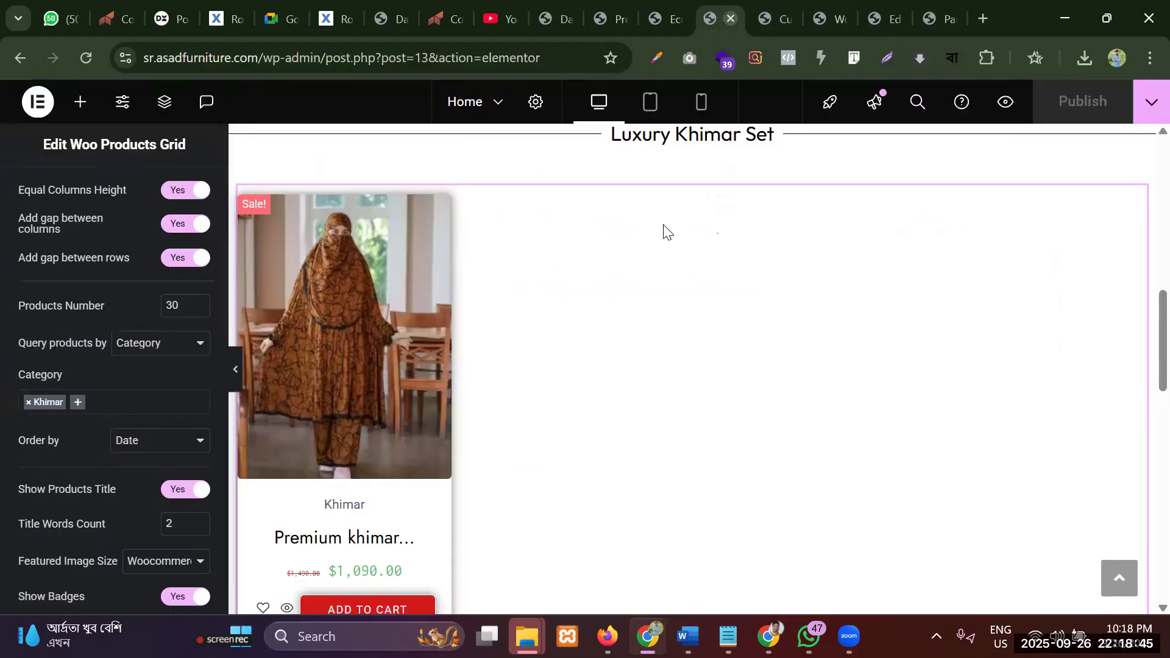
{"action": "left_click", "coordinate": [665, 18]}
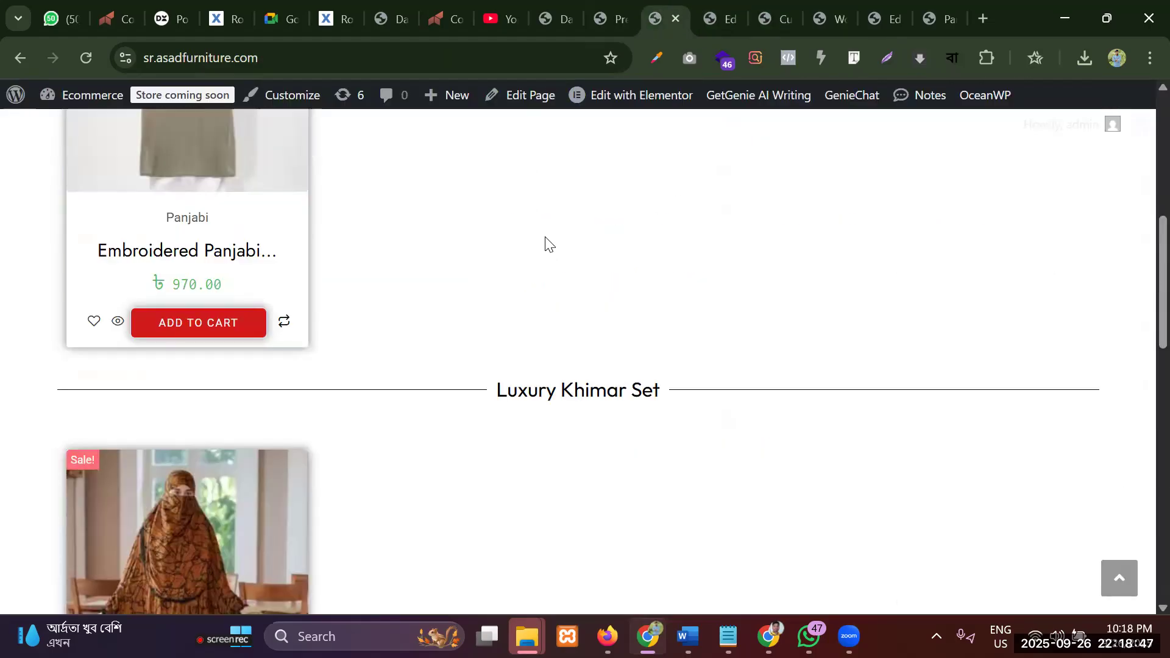
{"action": "scroll", "coordinate": [546, 244], "scroll_direction": "up", "scroll_amount": 10}
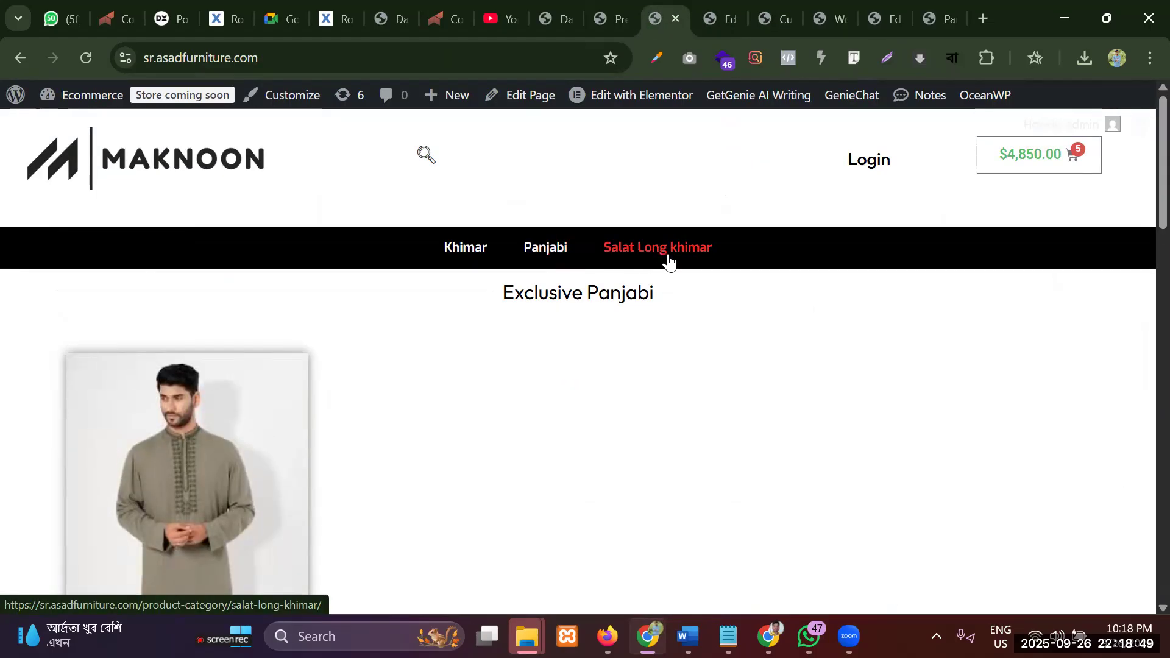
Open the storefront's Khimar category page showing the on-sale Premium khimar
{"action": "left_click", "coordinate": [675, 261]}
{"action": "left_click", "coordinate": [468, 261]}
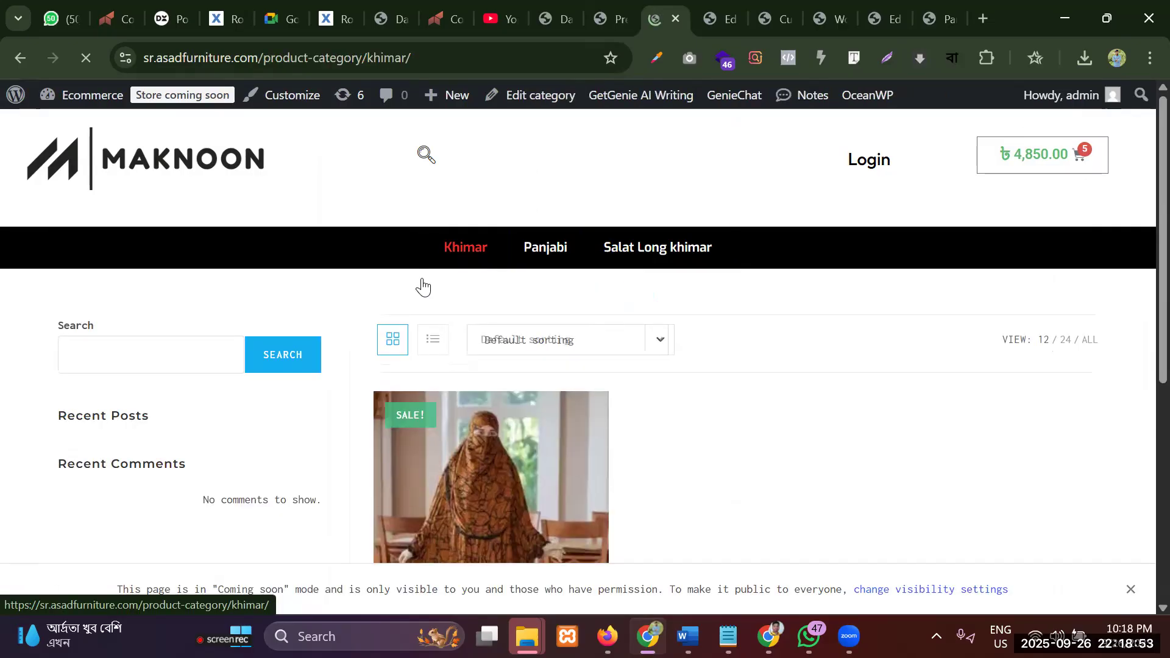
{"action": "scroll", "coordinate": [505, 313], "scroll_direction": "down", "scroll_amount": 3}
{"action": "scroll", "coordinate": [498, 379], "scroll_direction": "down", "scroll_amount": 4}
{"action": "scroll", "coordinate": [502, 368], "scroll_direction": "up", "scroll_amount": 7}
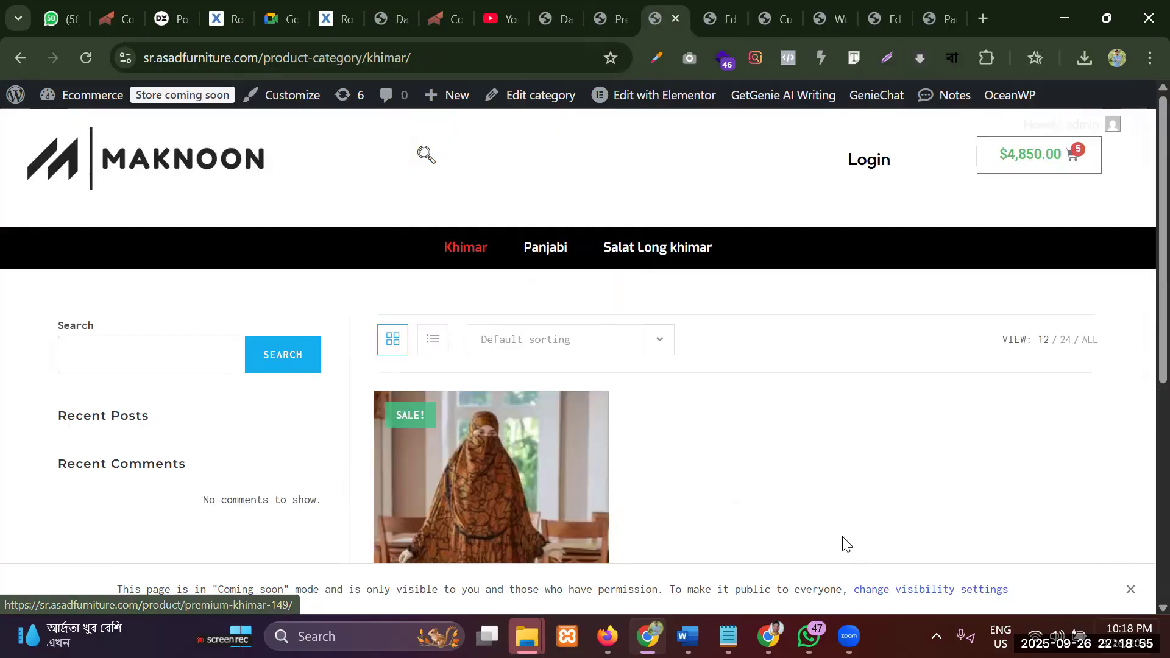
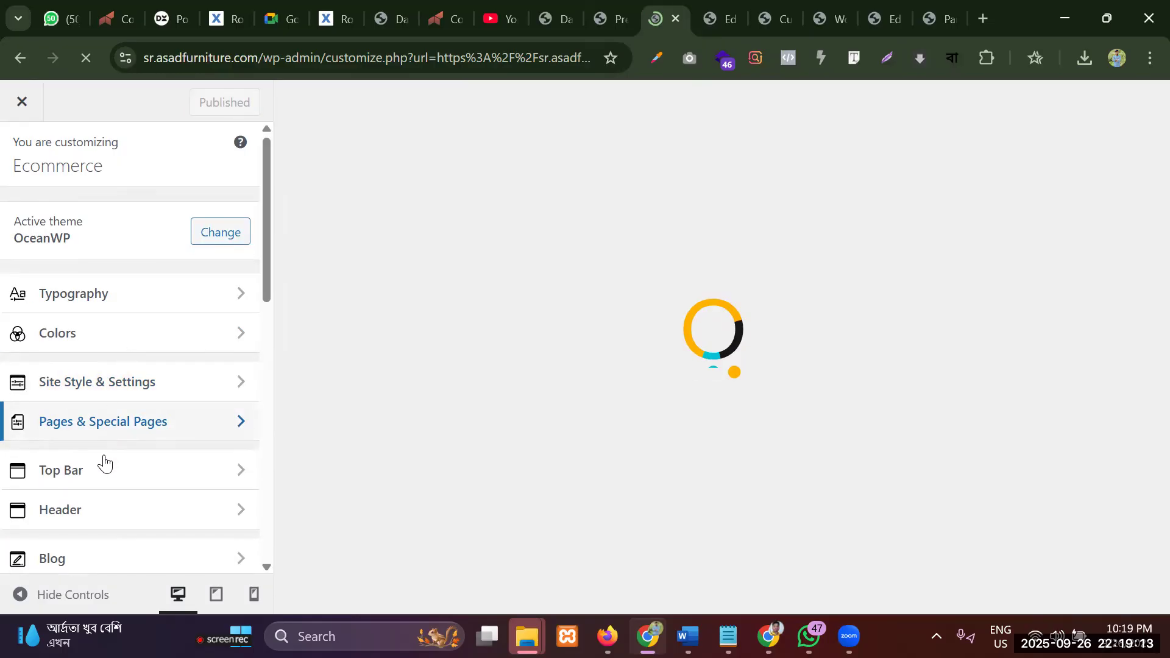
Look through the Customizer's Sidebar settings, then return to the main sections list
{"action": "scroll", "coordinate": [119, 482], "scroll_direction": "down", "scroll_amount": 3}
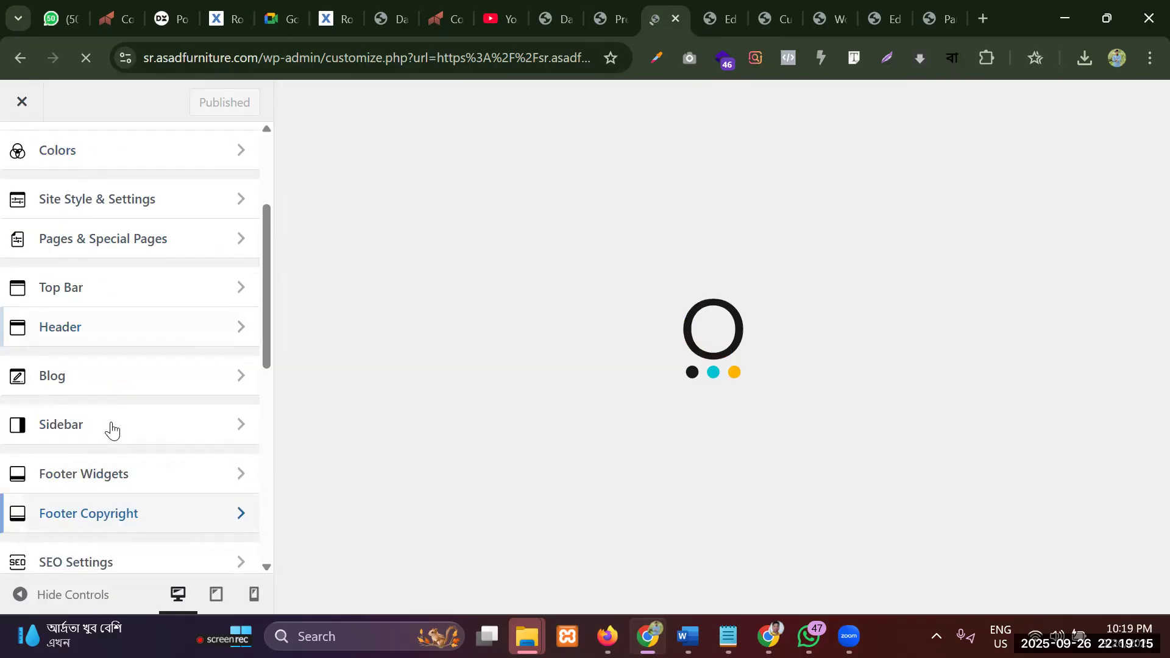
{"action": "left_click", "coordinate": [110, 429]}
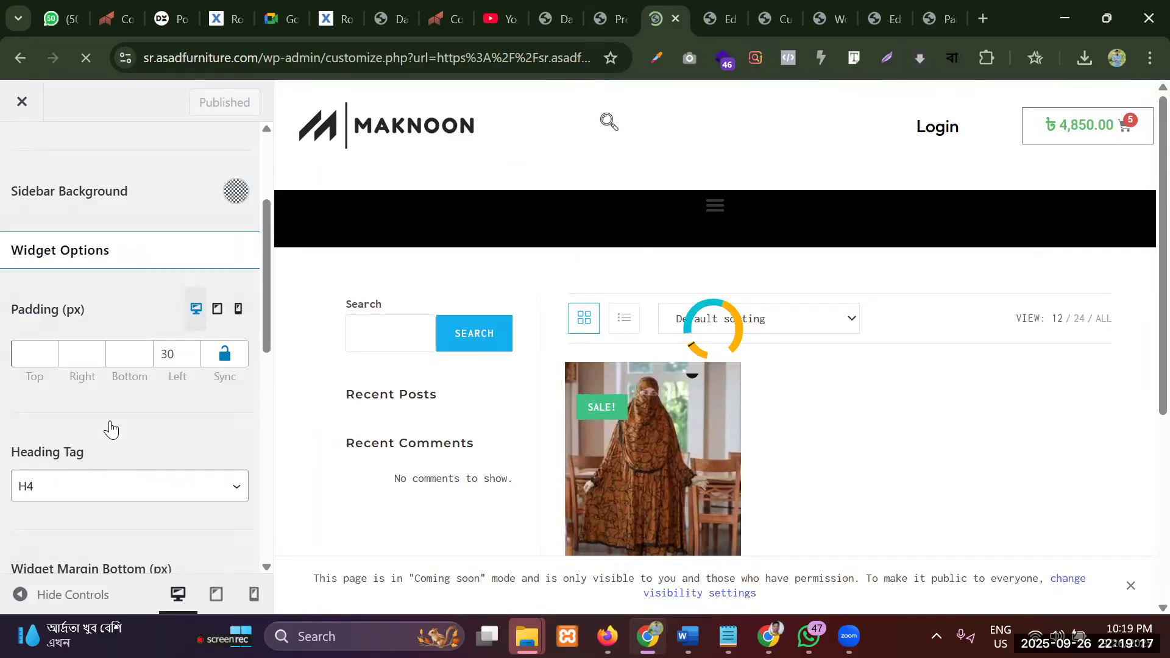
{"action": "scroll", "coordinate": [53, 384], "scroll_direction": "down", "scroll_amount": 5}
{"action": "scroll", "coordinate": [54, 384], "scroll_direction": "up", "scroll_amount": 3}
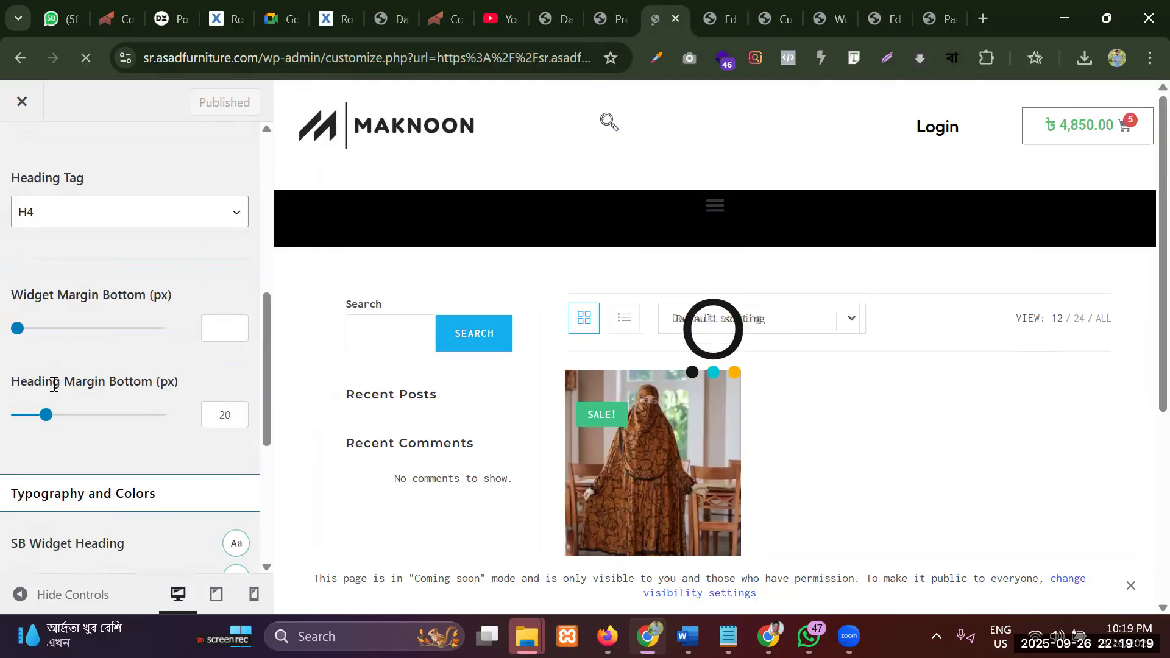
{"action": "scroll", "coordinate": [54, 384], "scroll_direction": "down", "scroll_amount": 5}
{"action": "scroll", "coordinate": [54, 384], "scroll_direction": "up", "scroll_amount": 7}
{"action": "scroll", "coordinate": [53, 384], "scroll_direction": "up", "scroll_amount": 5}
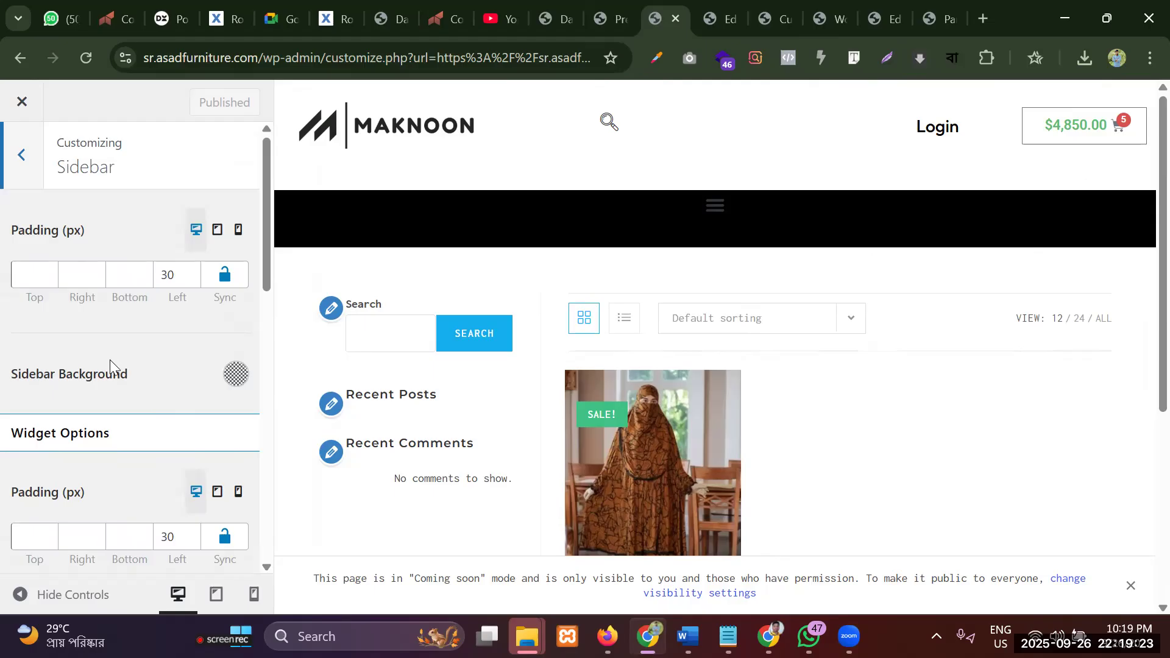
{"action": "scroll", "coordinate": [83, 365], "scroll_direction": "down", "scroll_amount": 6}
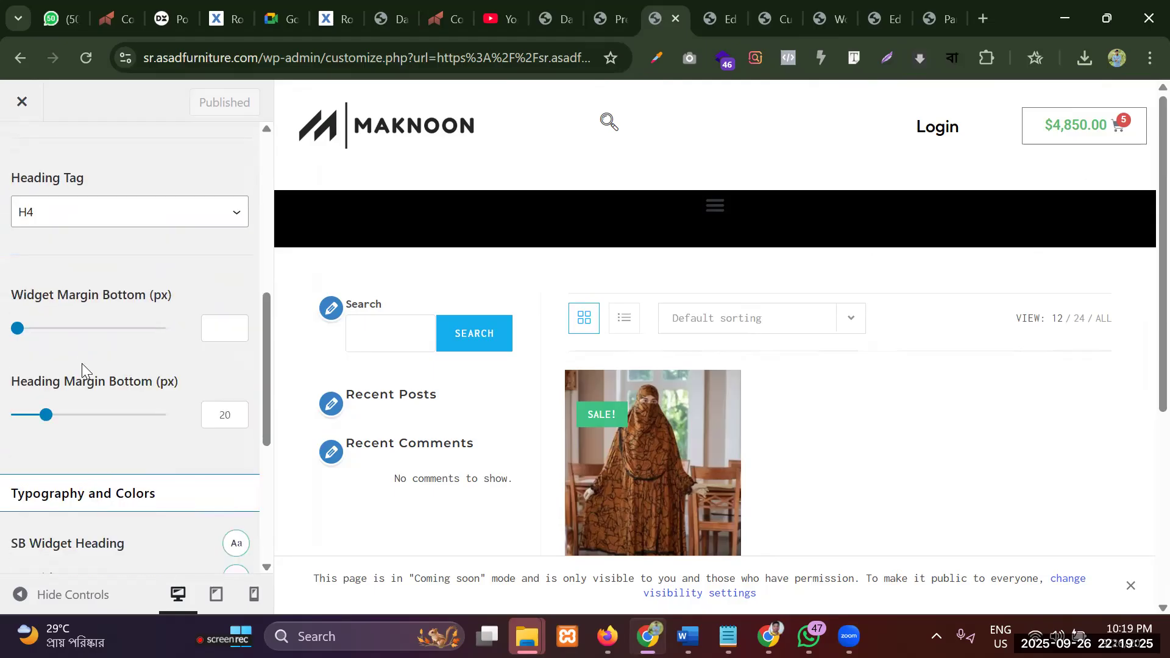
{"action": "scroll", "coordinate": [82, 363], "scroll_direction": "down", "scroll_amount": 3}
{"action": "scroll", "coordinate": [82, 363], "scroll_direction": "up", "scroll_amount": 7}
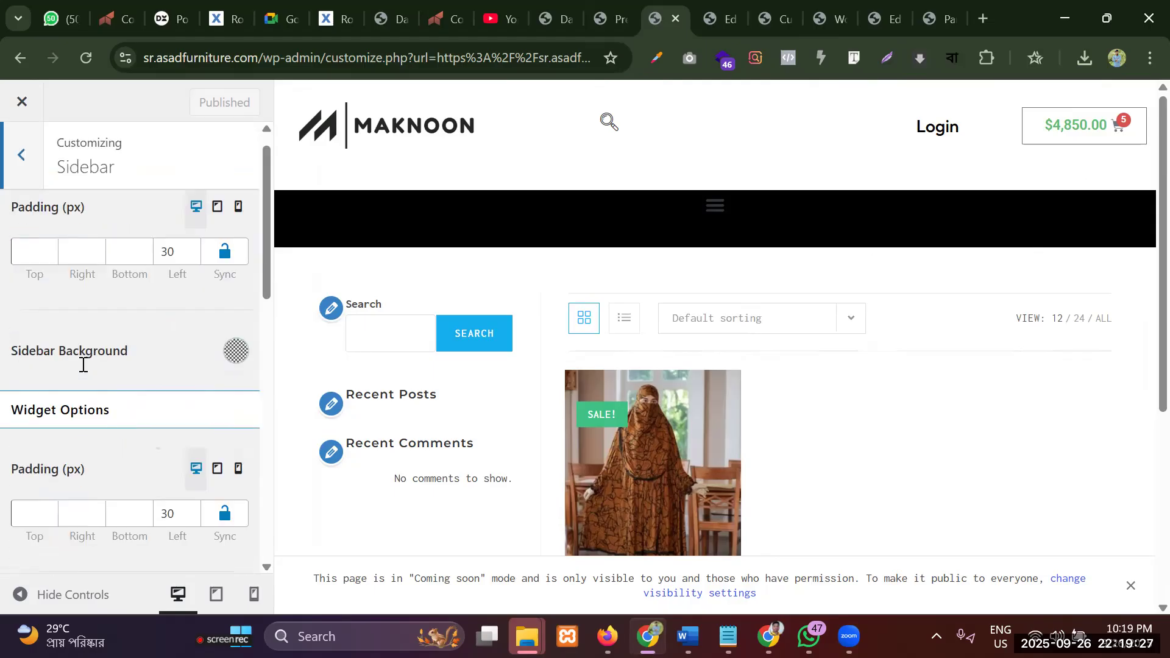
{"action": "left_click", "coordinate": [26, 162]}
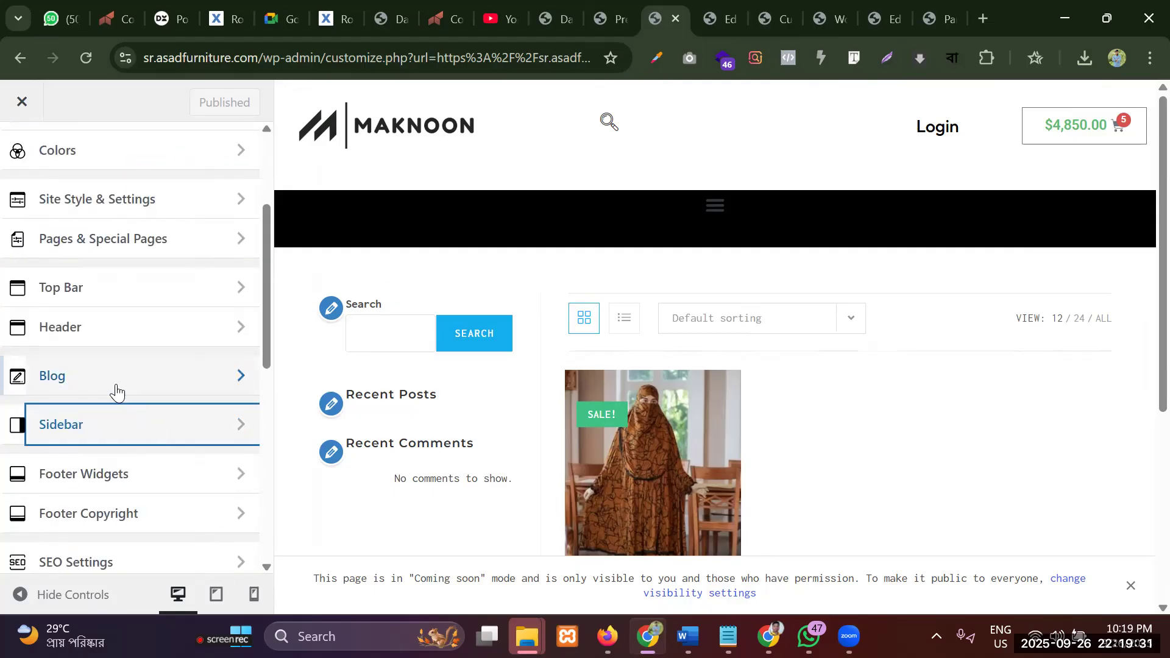
Browse the WooCommerce Product Catalog options and go back to the main sections
{"action": "scroll", "coordinate": [116, 396], "scroll_direction": "down", "scroll_amount": 6}
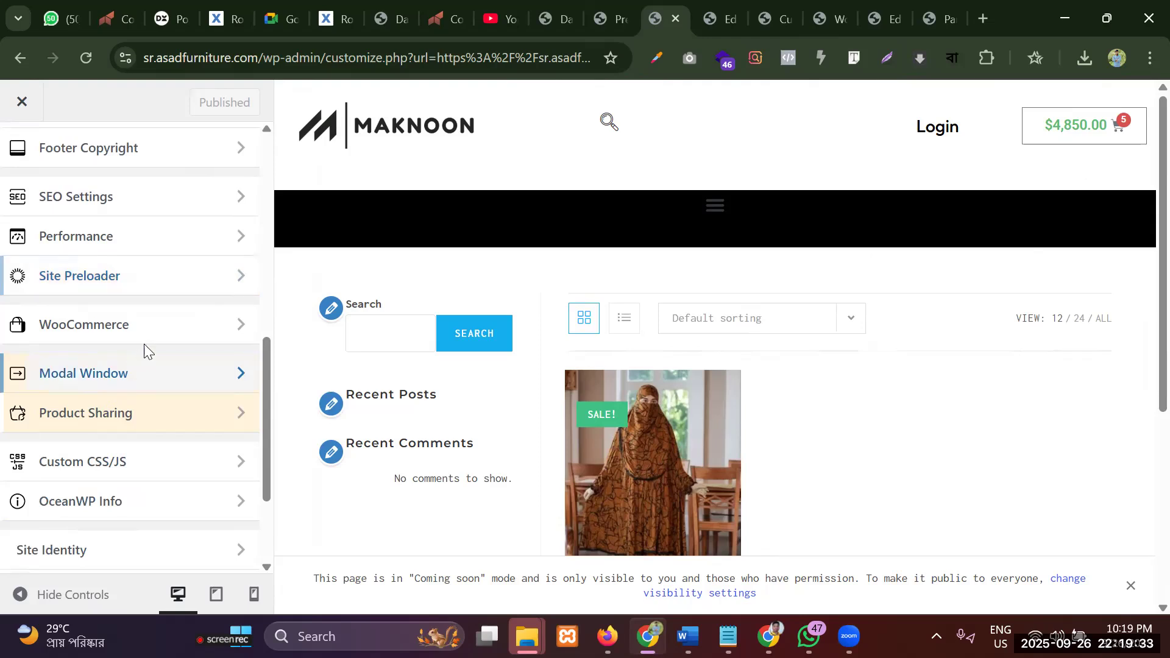
{"action": "scroll", "coordinate": [107, 472], "scroll_direction": "down", "scroll_amount": 3}
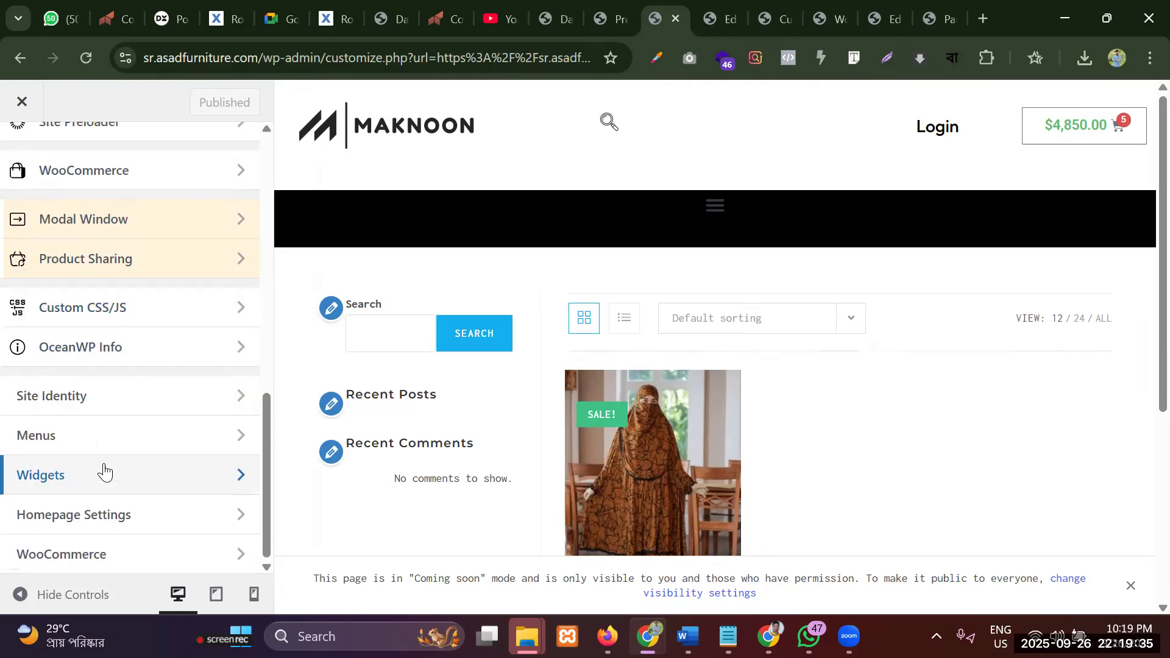
{"action": "left_click", "coordinate": [101, 567]}
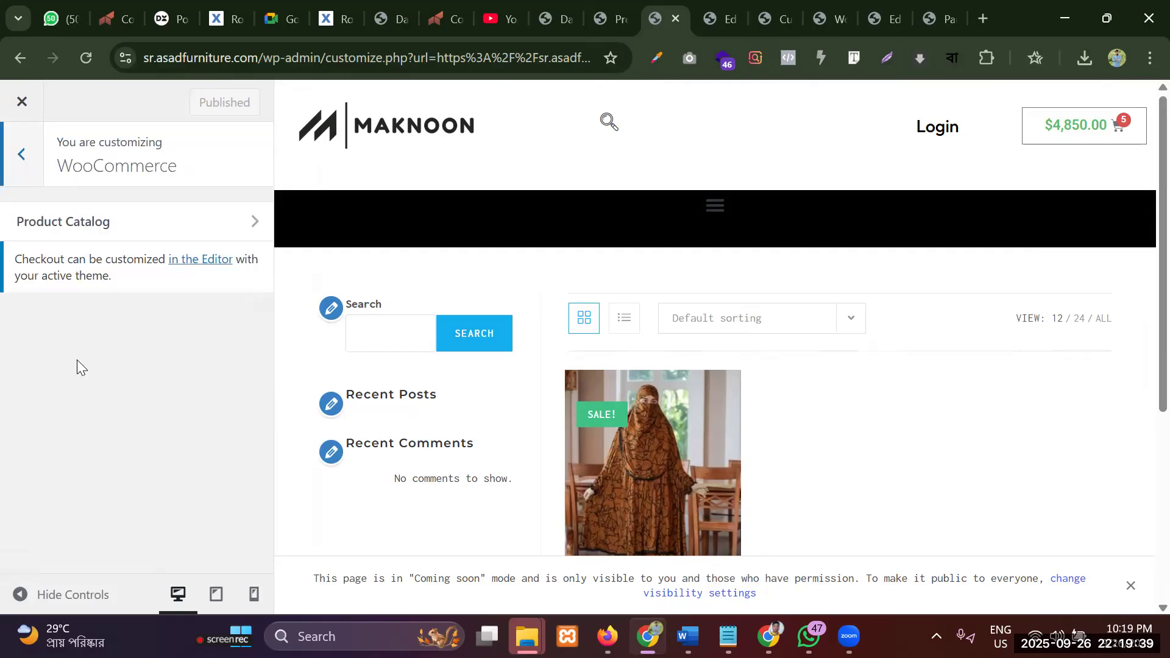
{"action": "left_click", "coordinate": [86, 238]}
{"action": "left_click", "coordinate": [37, 157]}
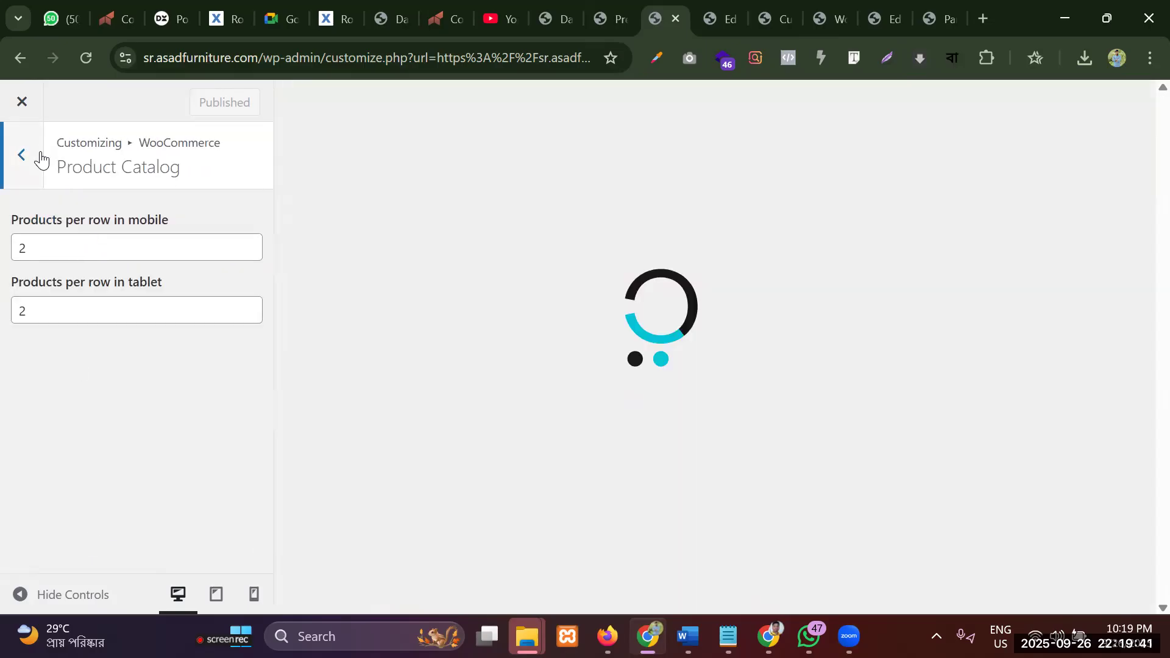
{"action": "left_click", "coordinate": [25, 158]}
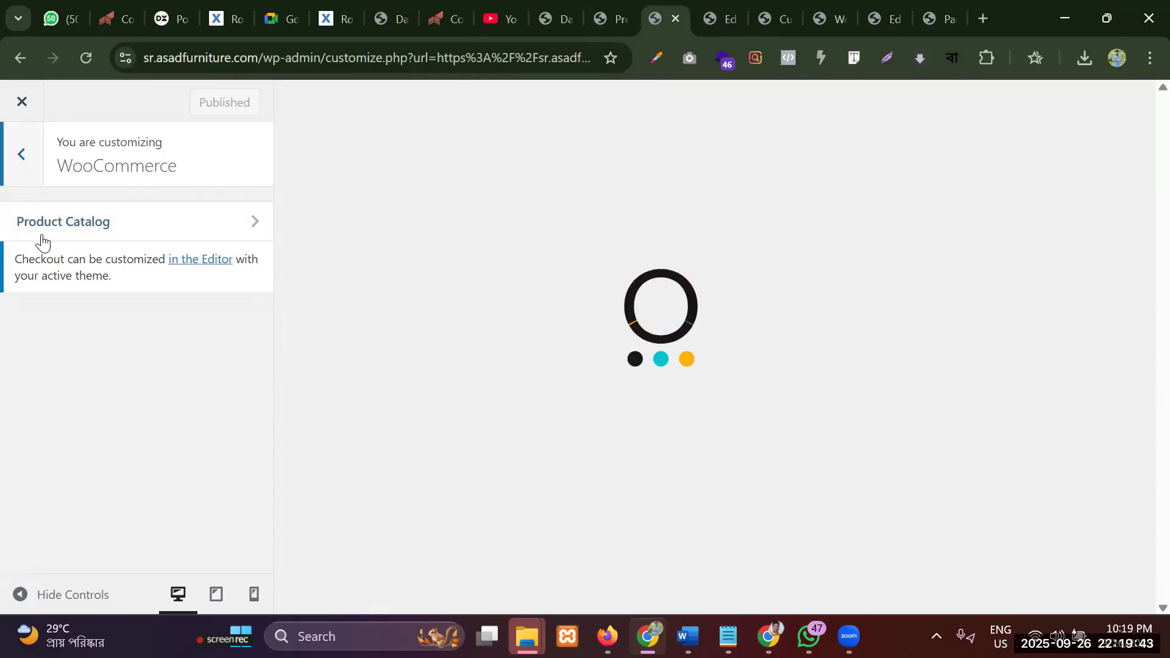
{"action": "scroll", "coordinate": [89, 423], "scroll_direction": "up", "scroll_amount": 3}
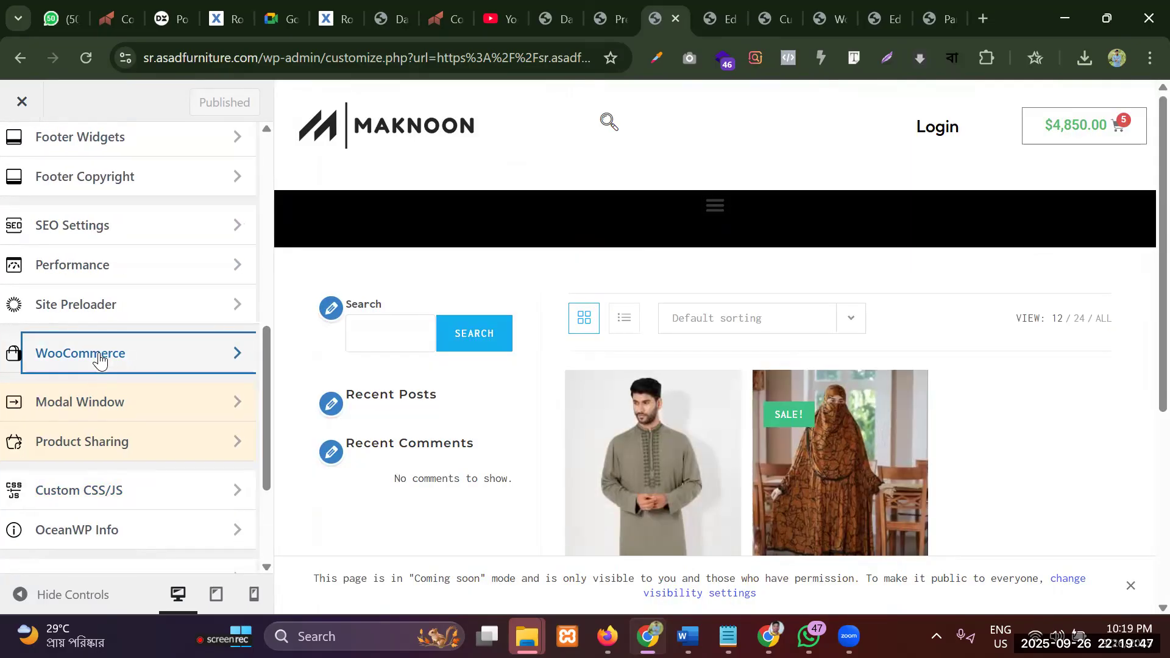
Switch off Display Custom WooCommerce Sidebar in the theme's WooCommerce General settings
{"action": "left_click", "coordinate": [101, 361]}
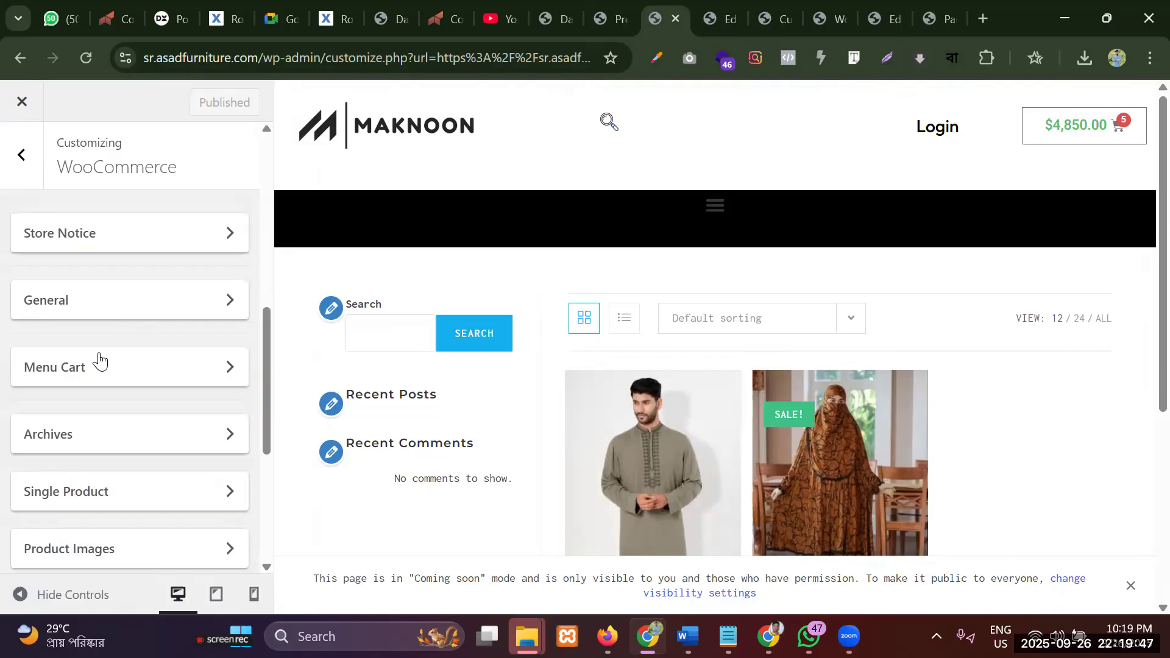
{"action": "scroll", "coordinate": [102, 363], "scroll_direction": "down", "scroll_amount": 2}
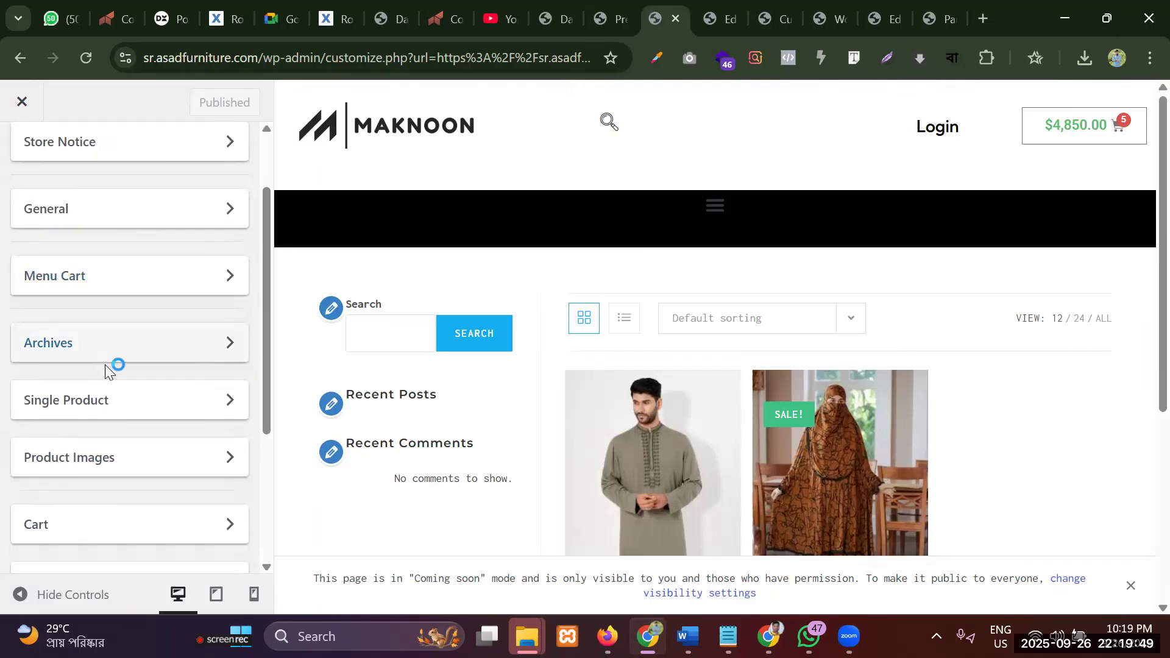
{"action": "scroll", "coordinate": [106, 398], "scroll_direction": "down", "scroll_amount": 4}
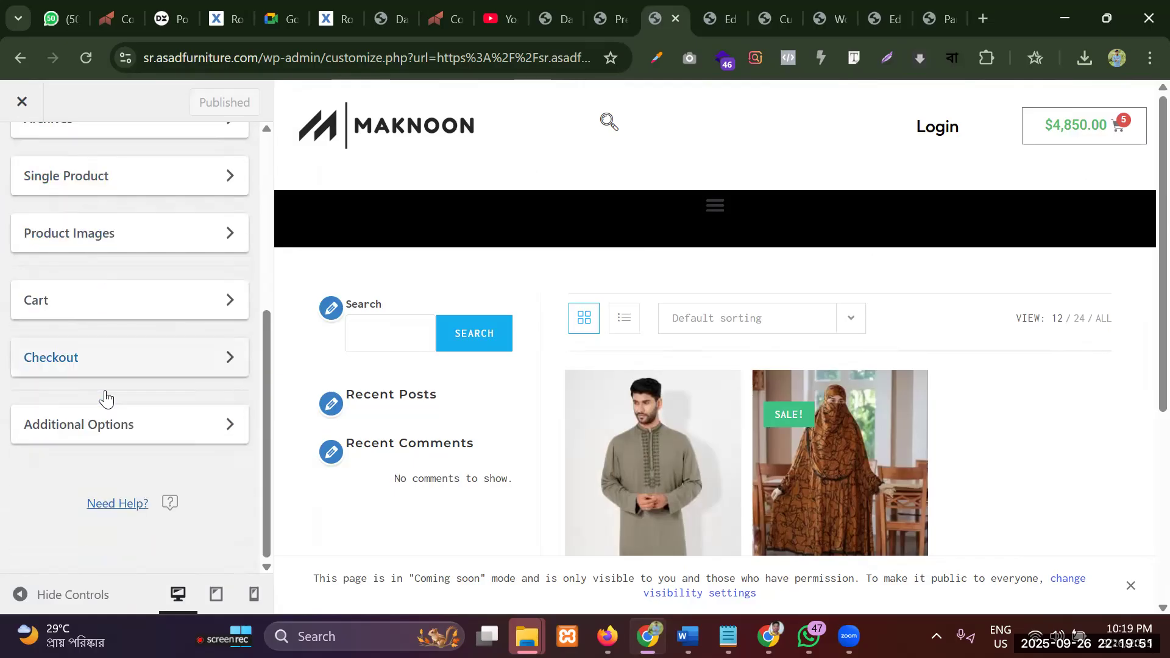
{"action": "scroll", "coordinate": [105, 393], "scroll_direction": "up", "scroll_amount": 6}
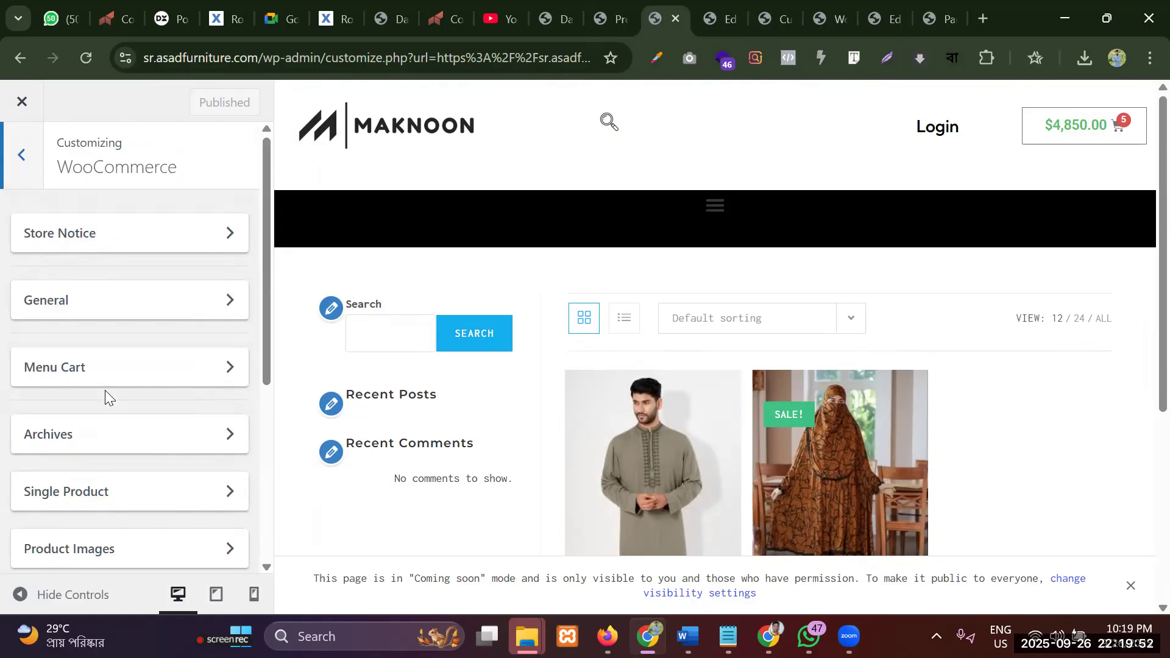
{"action": "left_click", "coordinate": [90, 317]}
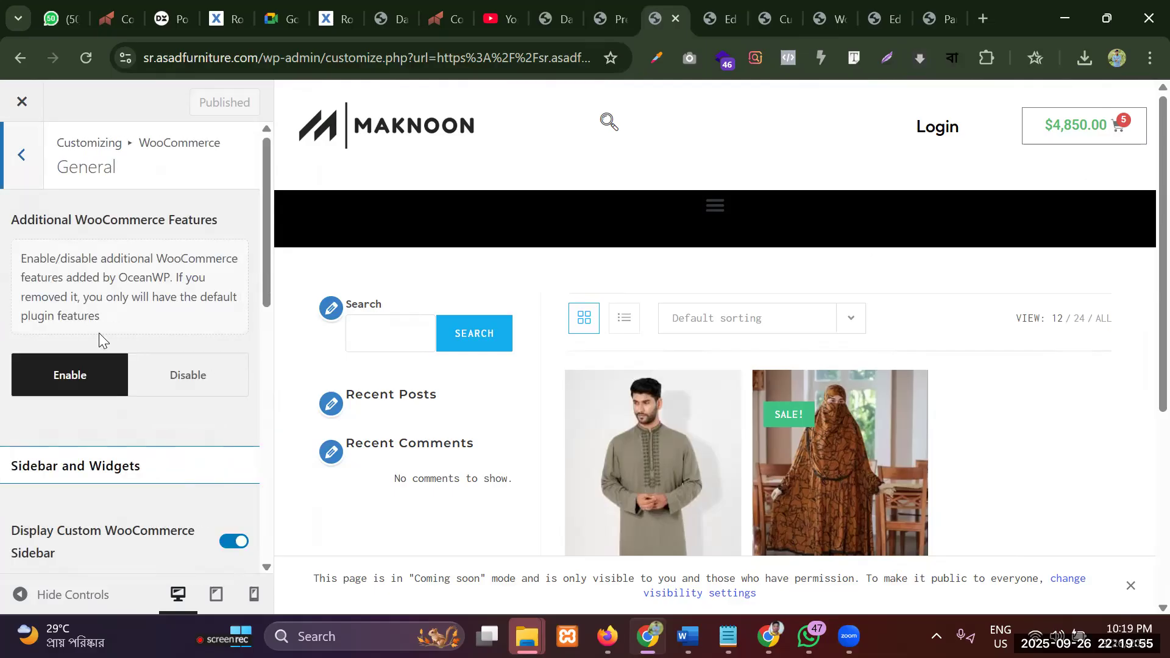
{"action": "scroll", "coordinate": [98, 333], "scroll_direction": "down", "scroll_amount": 4}
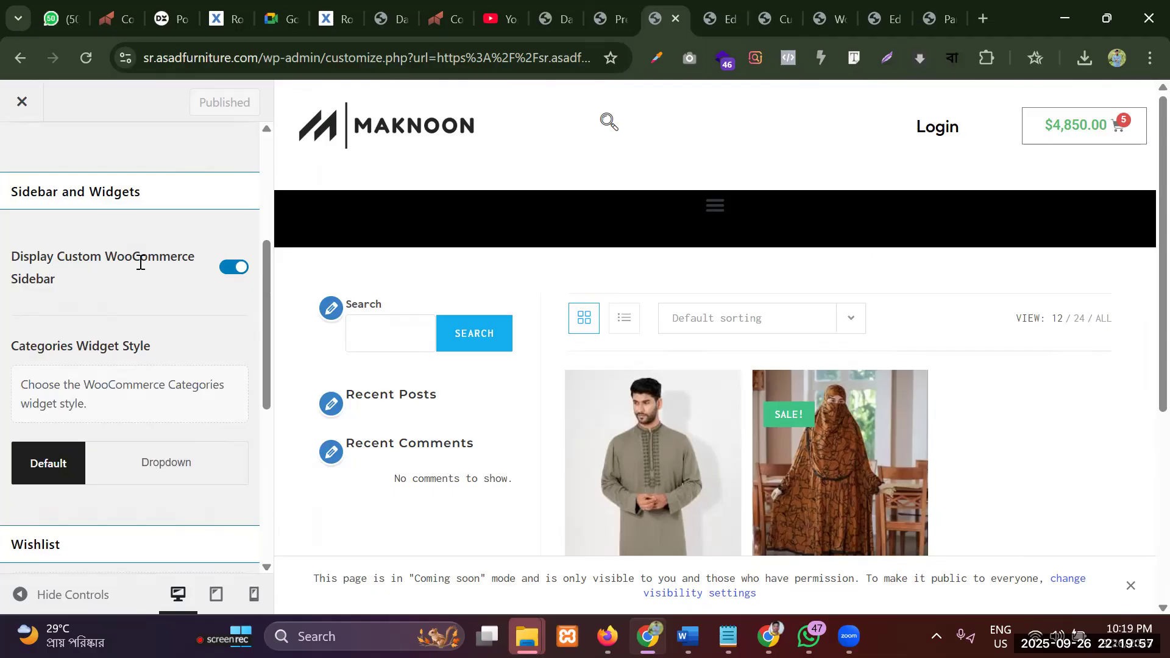
{"action": "left_click", "coordinate": [228, 269]}
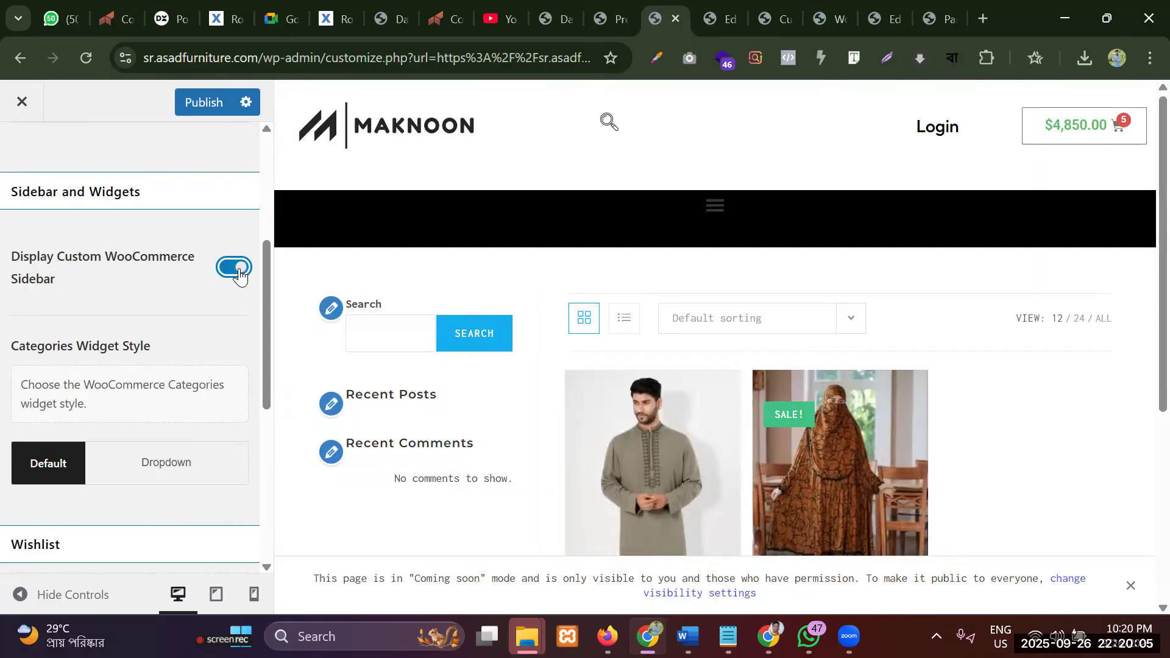
{"action": "scroll", "coordinate": [30, 427], "scroll_direction": "down", "scroll_amount": 5}
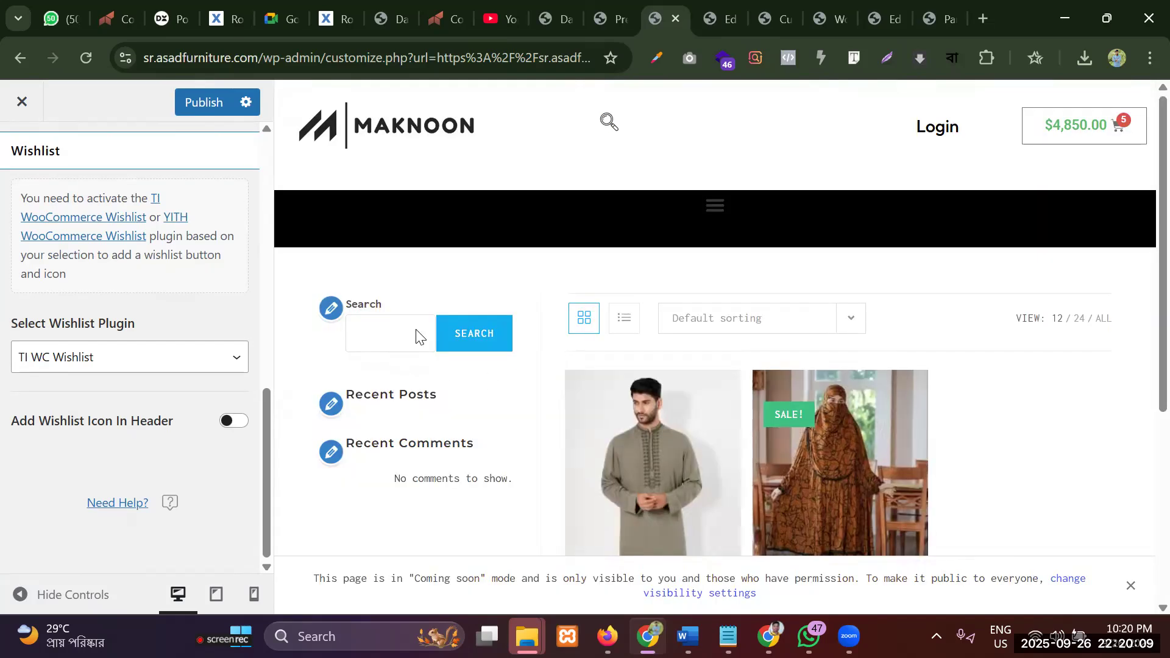
{"action": "left_click", "coordinate": [330, 308]}
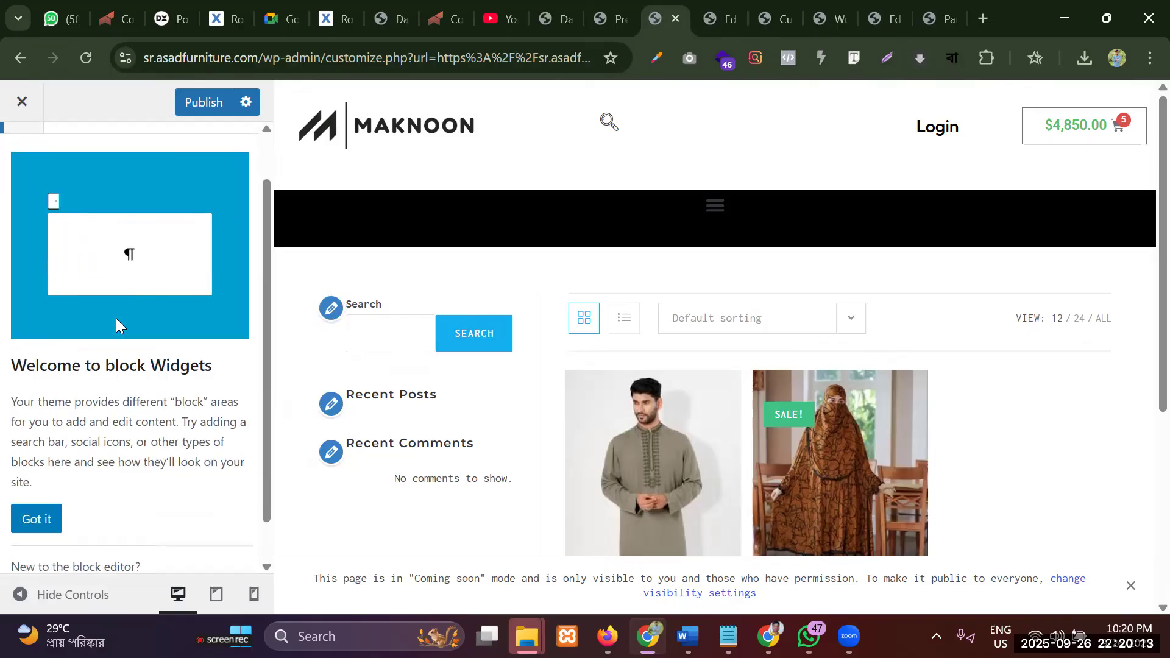
Dismiss the widgets welcome guide and delete the Search and Latest Posts blocks from Default Sidebar
{"action": "scroll", "coordinate": [116, 326], "scroll_direction": "down", "scroll_amount": 1}
{"action": "left_click", "coordinate": [41, 473]}
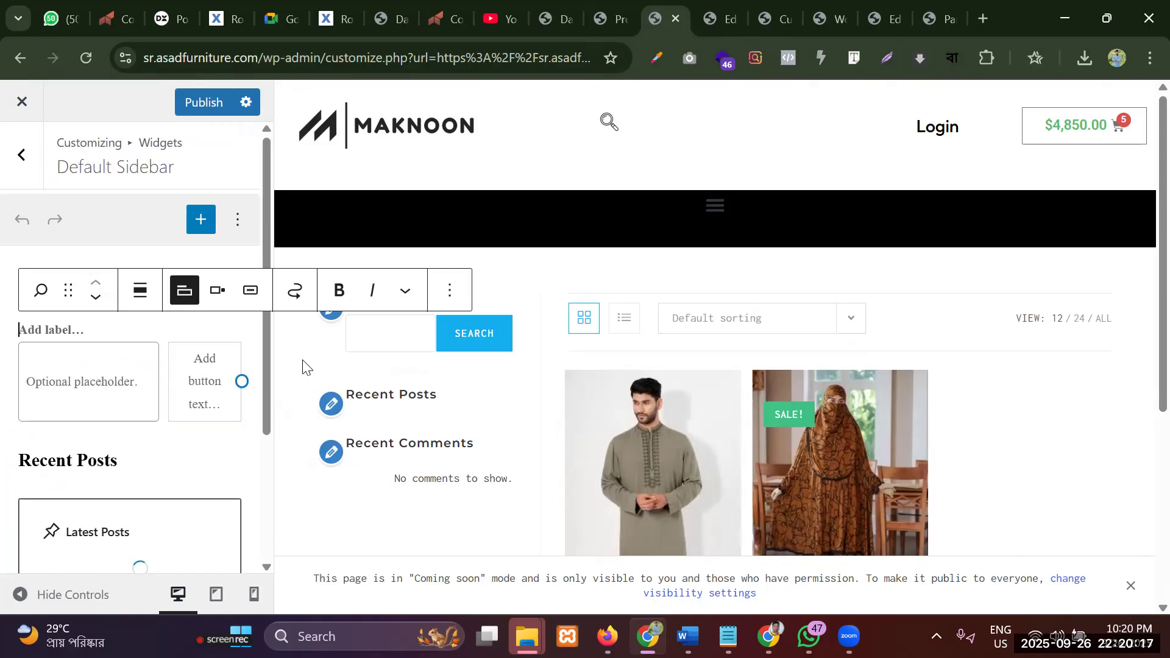
{"action": "left_click", "coordinate": [451, 292]}
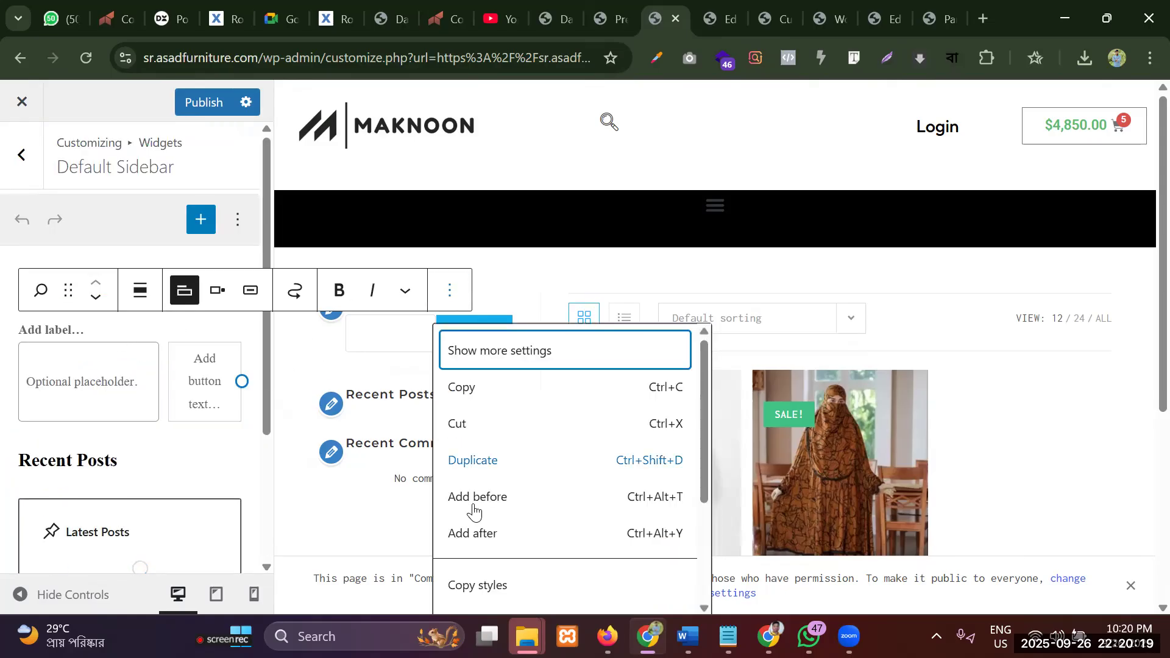
{"action": "scroll", "coordinate": [470, 510], "scroll_direction": "down", "scroll_amount": 3}
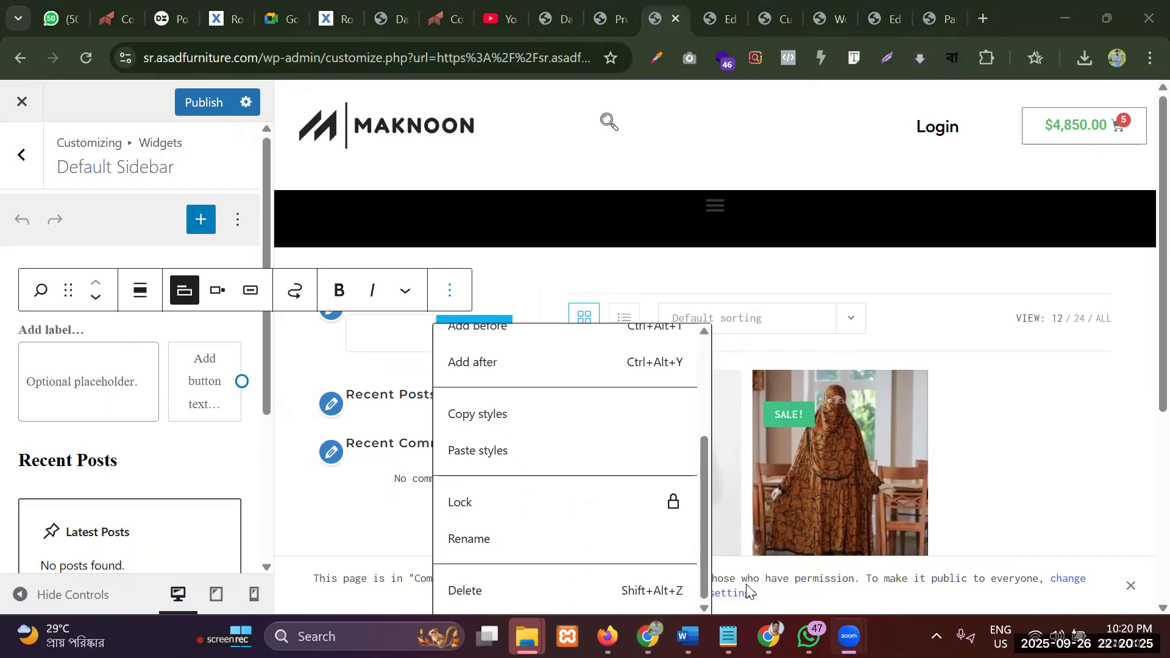
{"action": "left_click", "coordinate": [465, 592]}
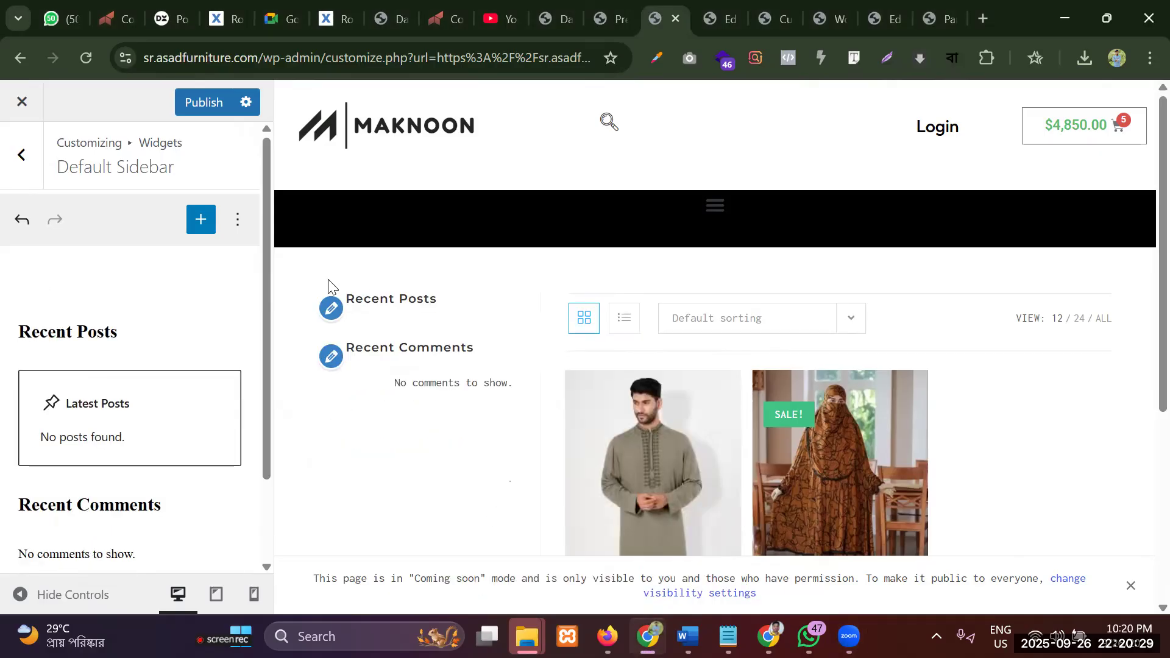
{"action": "right_click", "coordinate": [332, 378]}
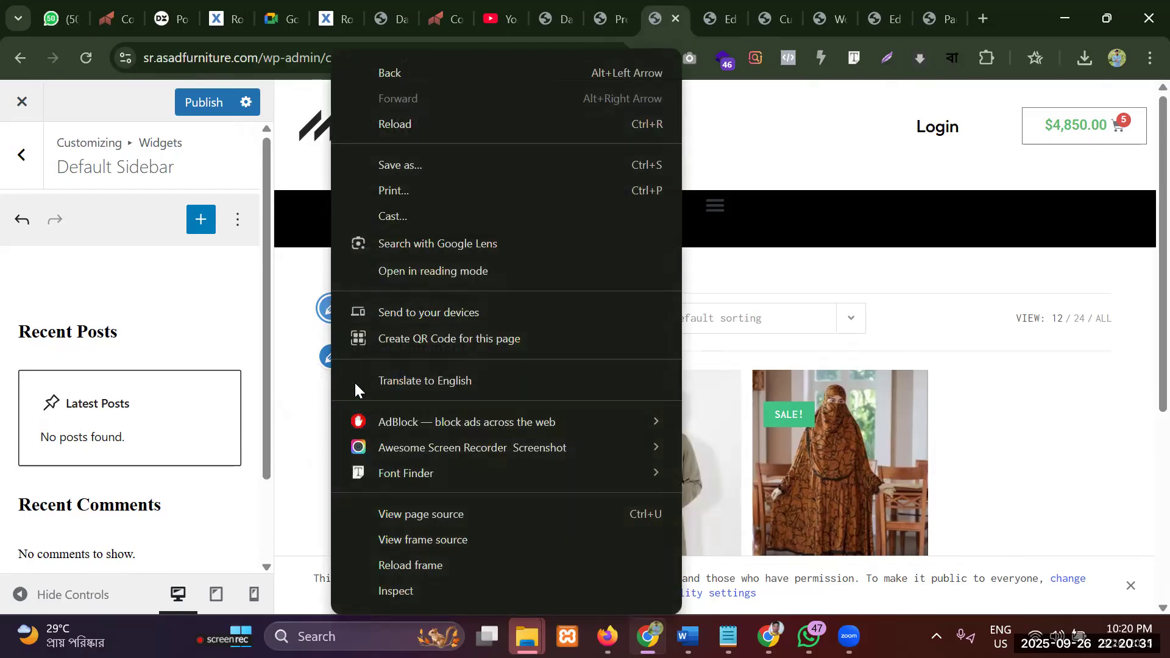
{"action": "left_click", "coordinate": [322, 332]}
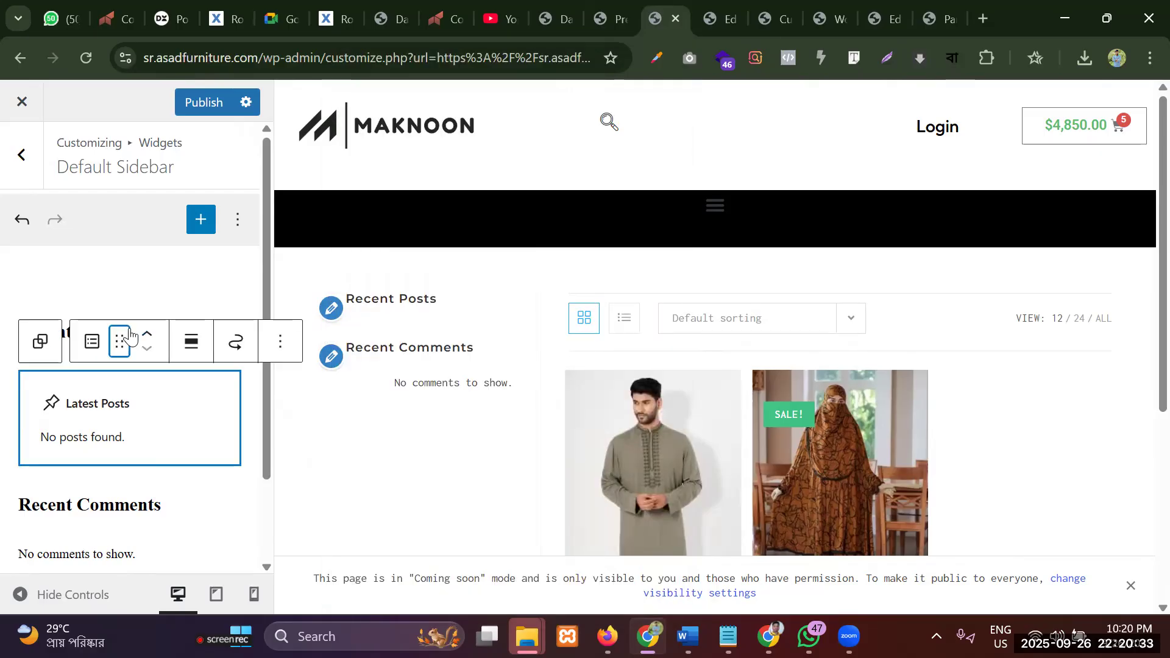
{"action": "left_click", "coordinate": [280, 344]}
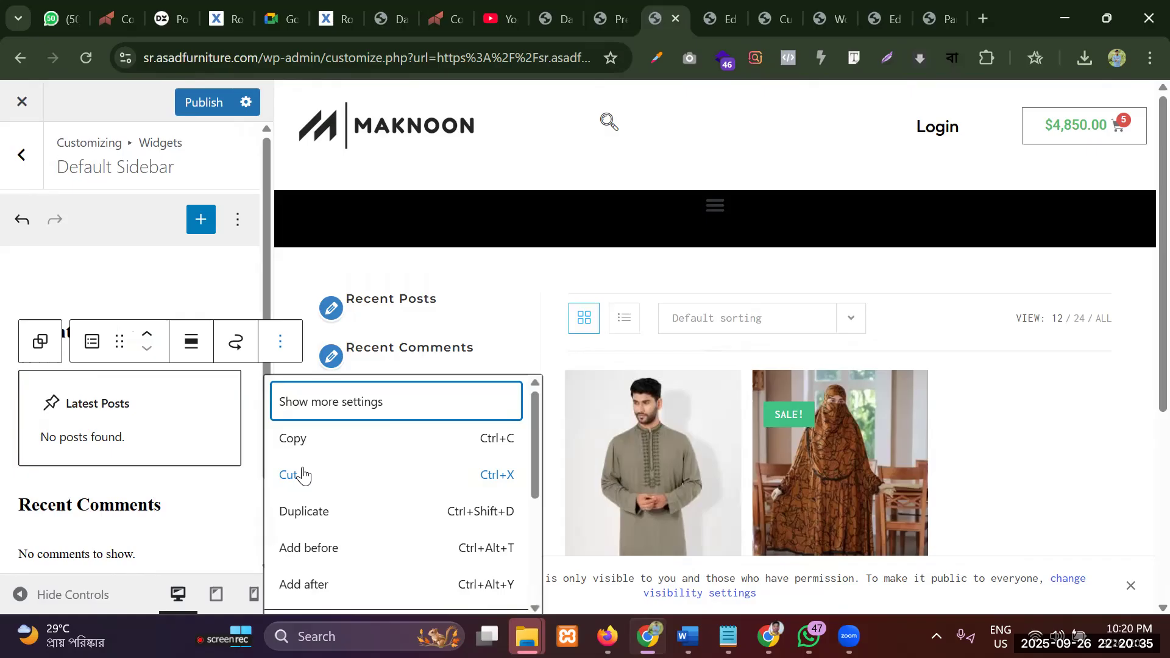
{"action": "scroll", "coordinate": [300, 476], "scroll_direction": "down", "scroll_amount": 5}
{"action": "key", "text": "Return"}
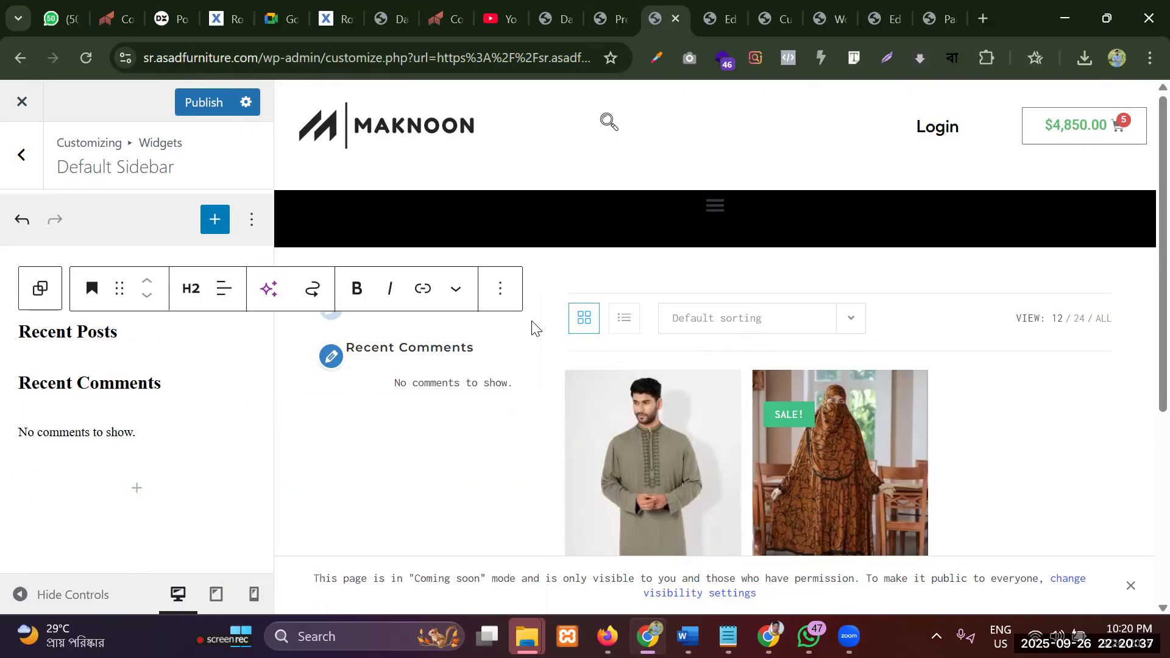
Delete the Recent Posts and Recent Comments heading blocks
{"action": "left_click", "coordinate": [506, 290]}
{"action": "scroll", "coordinate": [562, 556], "scroll_direction": "down", "scroll_amount": 5}
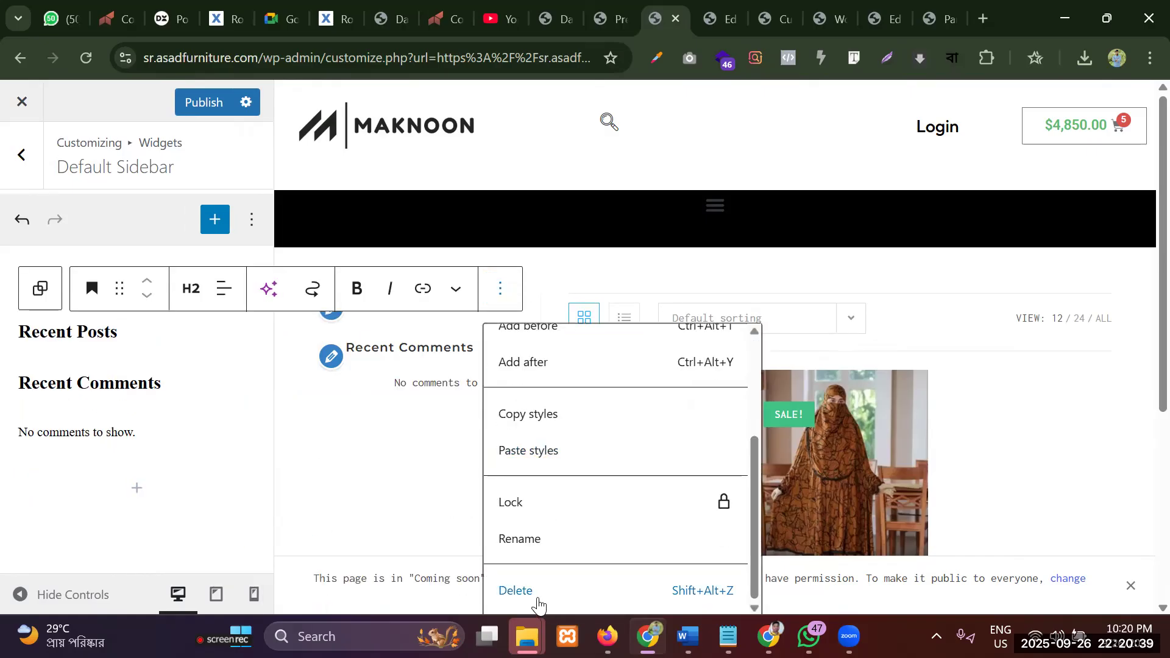
{"action": "left_click", "coordinate": [536, 604]}
{"action": "left_click", "coordinate": [146, 396]}
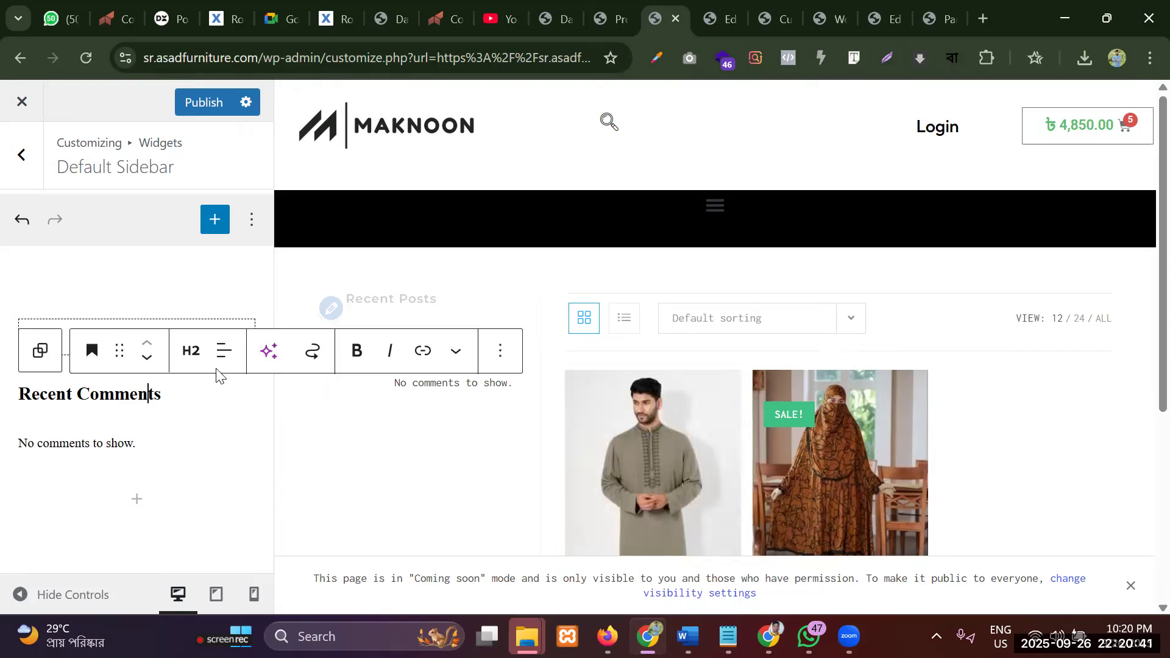
{"action": "left_click", "coordinate": [485, 360]}
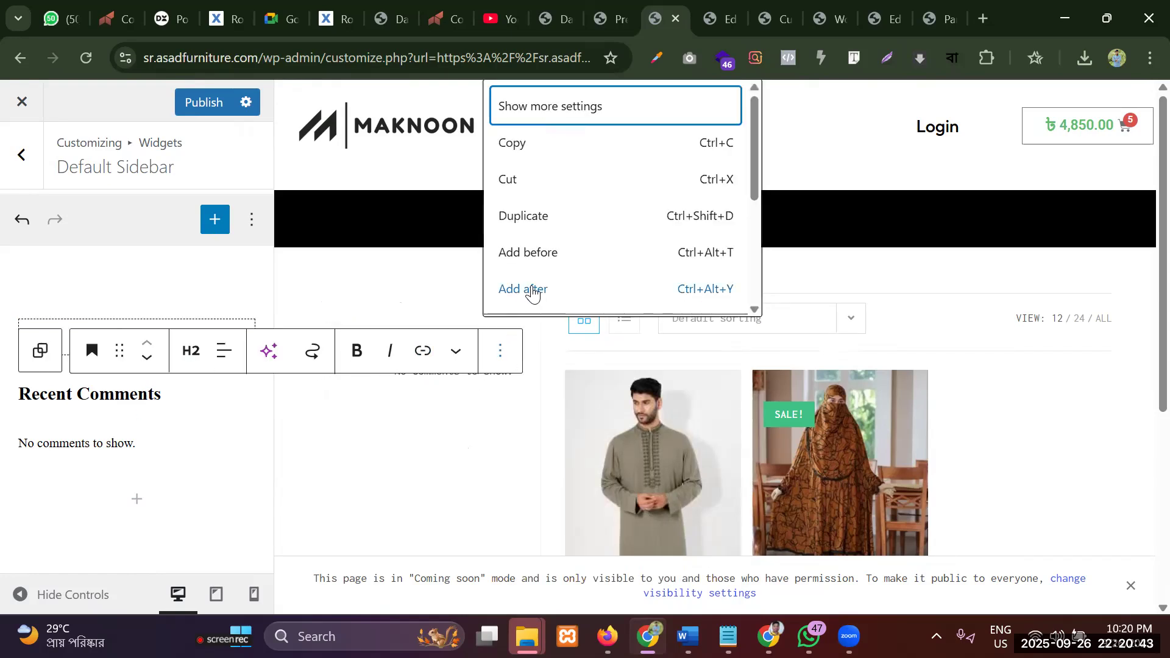
{"action": "scroll", "coordinate": [529, 292], "scroll_direction": "down", "scroll_amount": 5}
{"action": "left_click", "coordinate": [523, 295]}
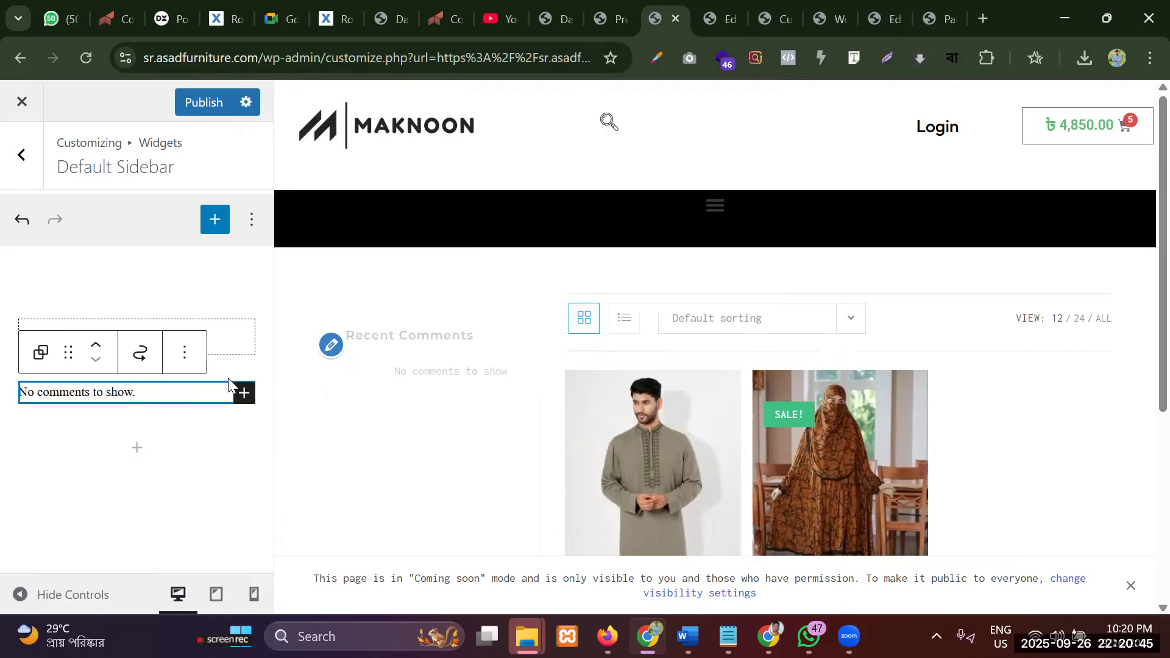
Delete the 'No comments to show' block and the leftover empty block
{"action": "left_click", "coordinate": [190, 352]}
{"action": "scroll", "coordinate": [197, 264], "scroll_direction": "down", "scroll_amount": 5}
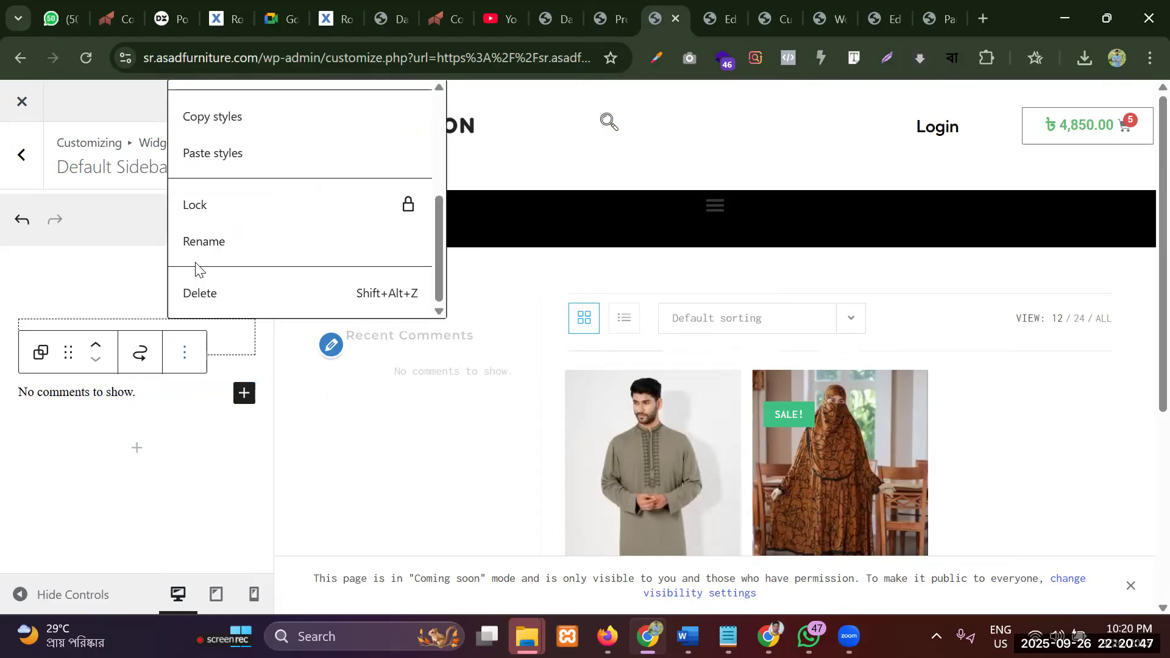
{"action": "left_click", "coordinate": [197, 293]}
{"action": "left_click", "coordinate": [131, 290]}
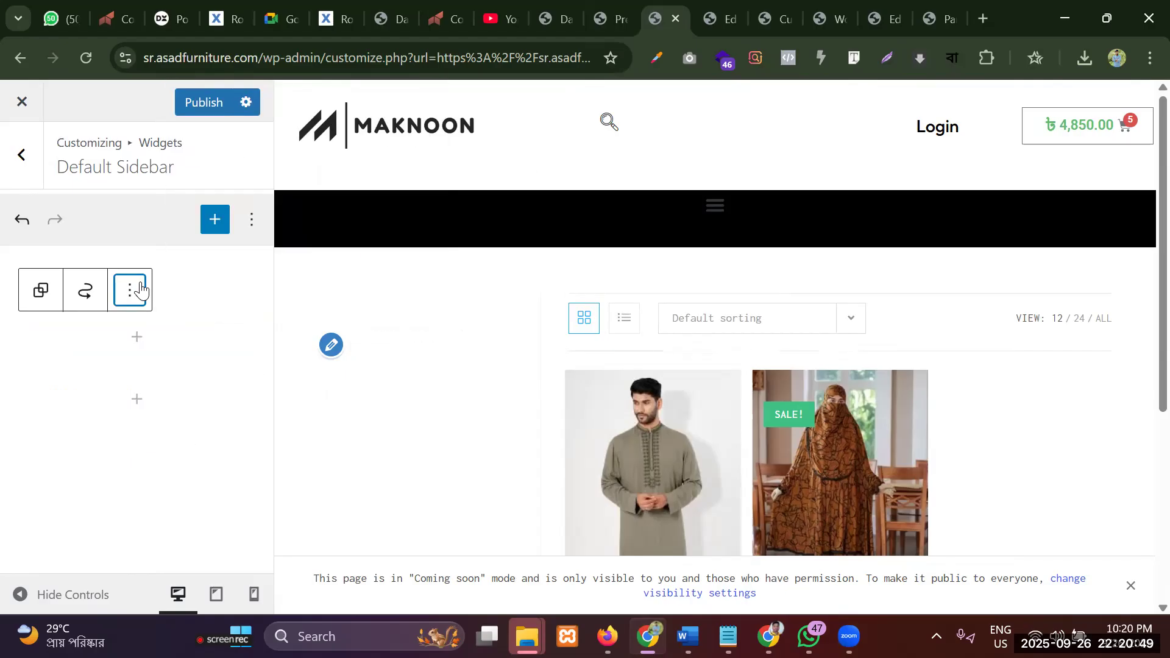
{"action": "scroll", "coordinate": [149, 405], "scroll_direction": "down", "scroll_amount": 5}
{"action": "left_click", "coordinate": [156, 587]}
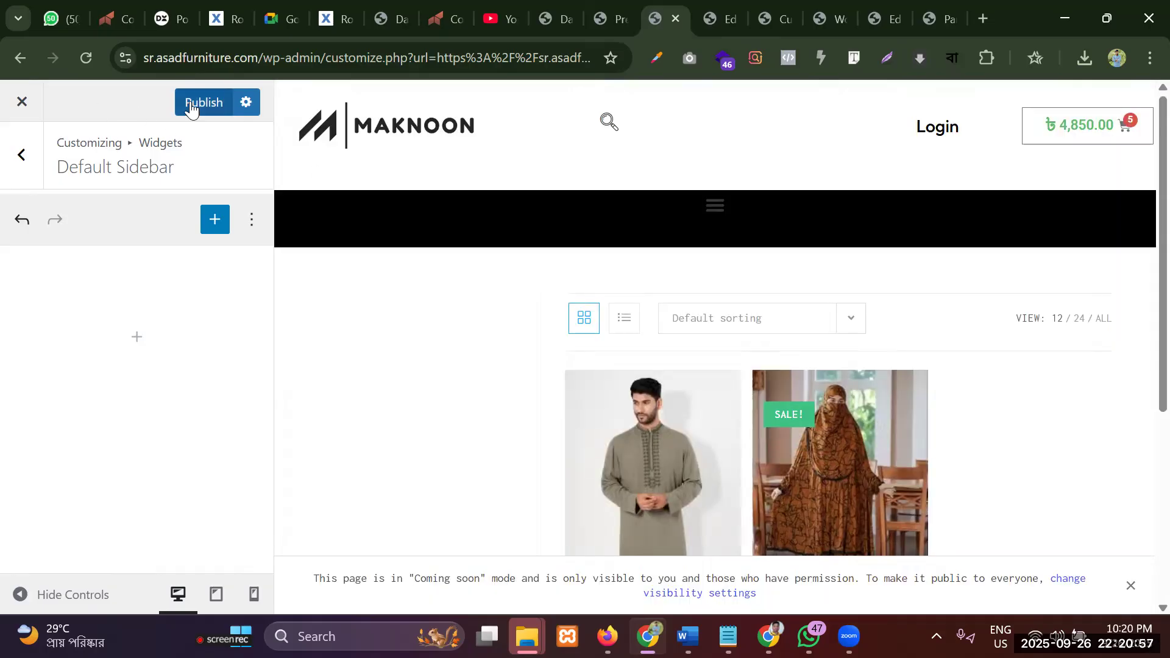
Check the sidebar editor's view options and return to the widget areas list
{"action": "scroll", "coordinate": [316, 345], "scroll_direction": "down", "scroll_amount": 5}
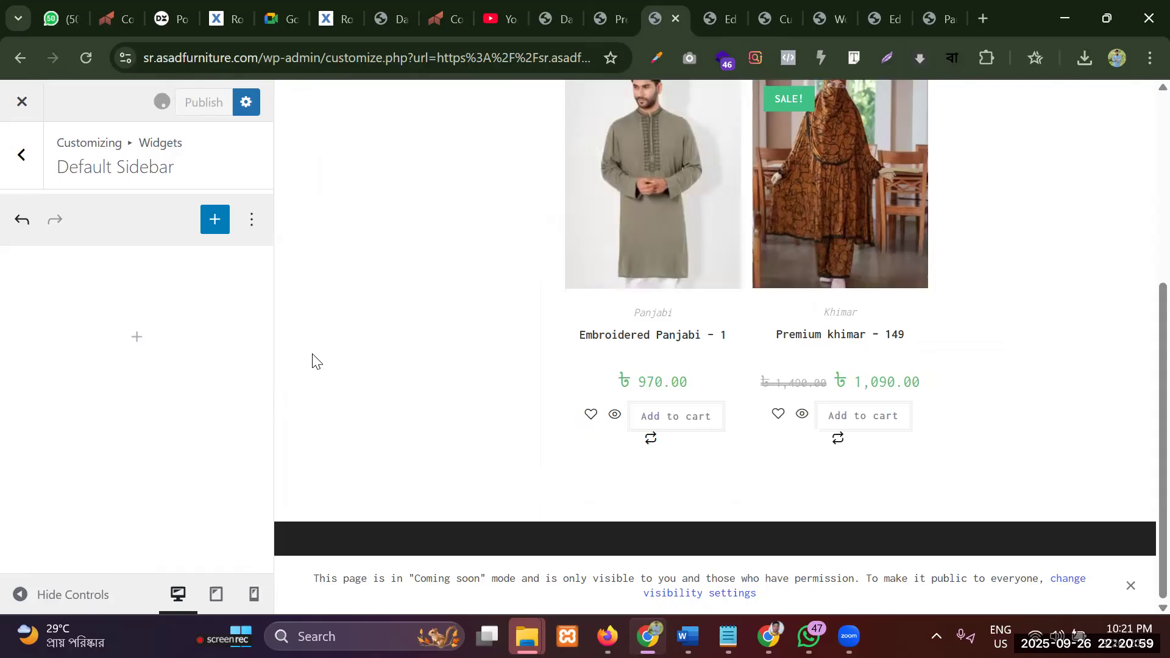
{"action": "scroll", "coordinate": [313, 362], "scroll_direction": "up", "scroll_amount": 5}
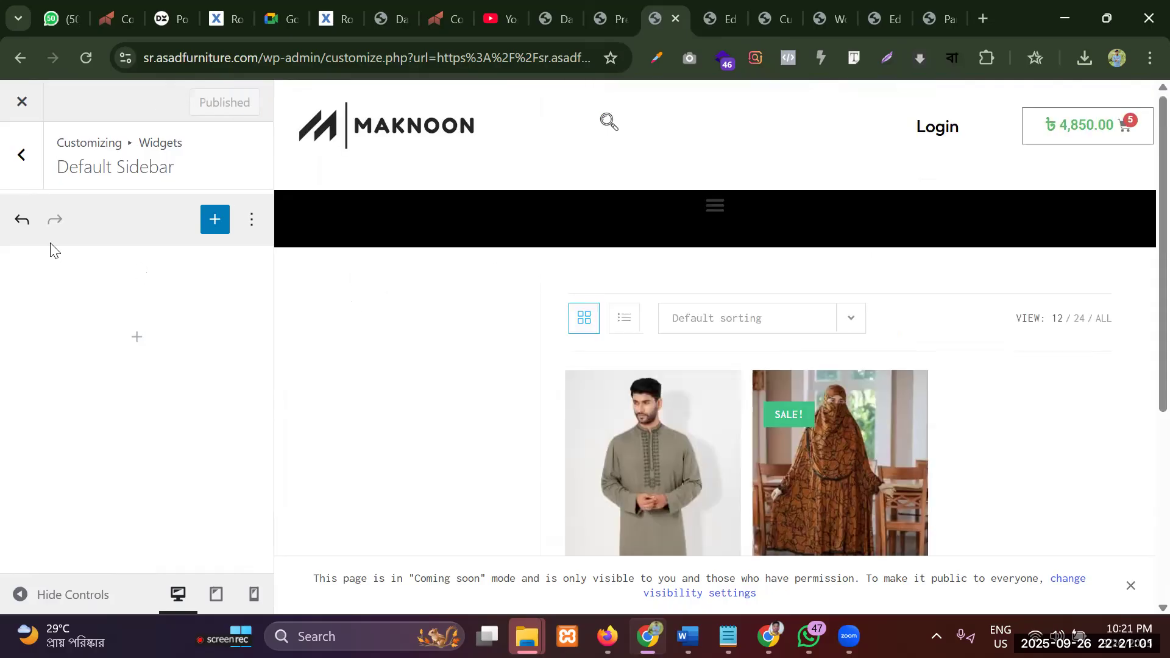
{"action": "left_click", "coordinate": [253, 221]}
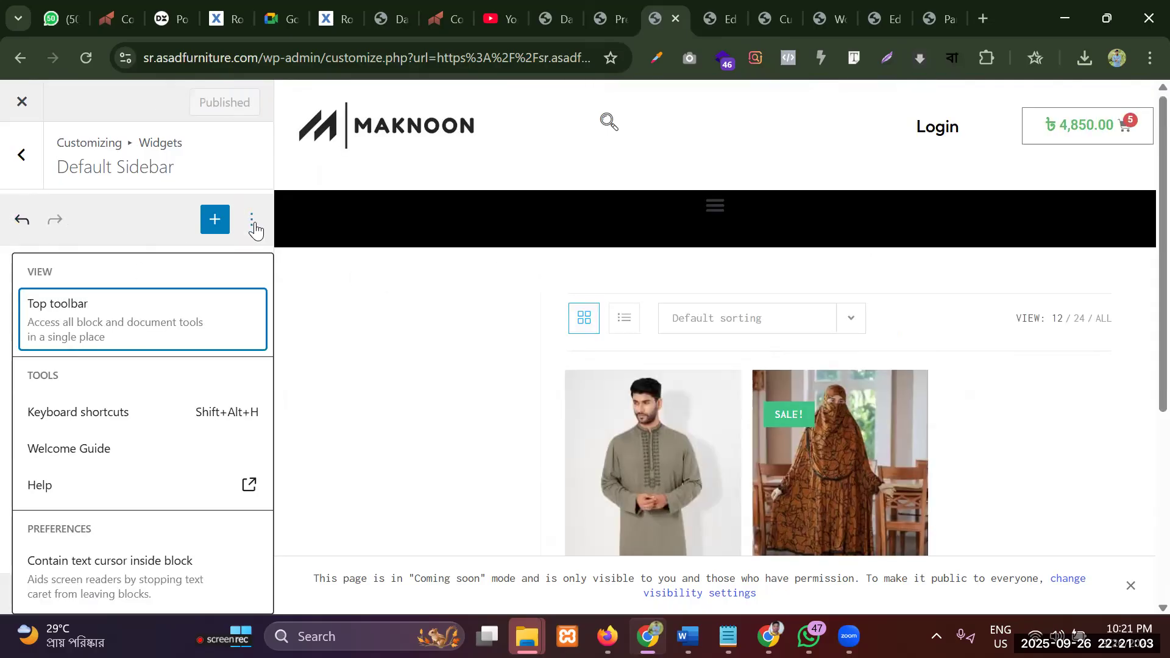
{"action": "left_click", "coordinate": [20, 156]}
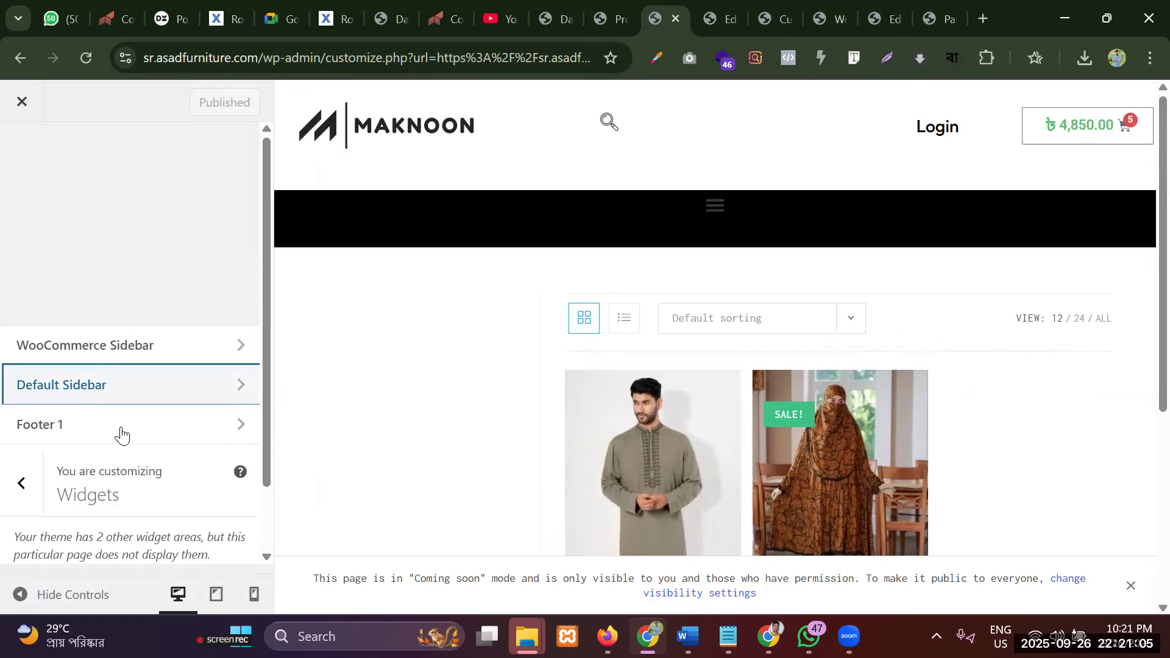
{"action": "scroll", "coordinate": [91, 436], "scroll_direction": "down", "scroll_amount": 2}
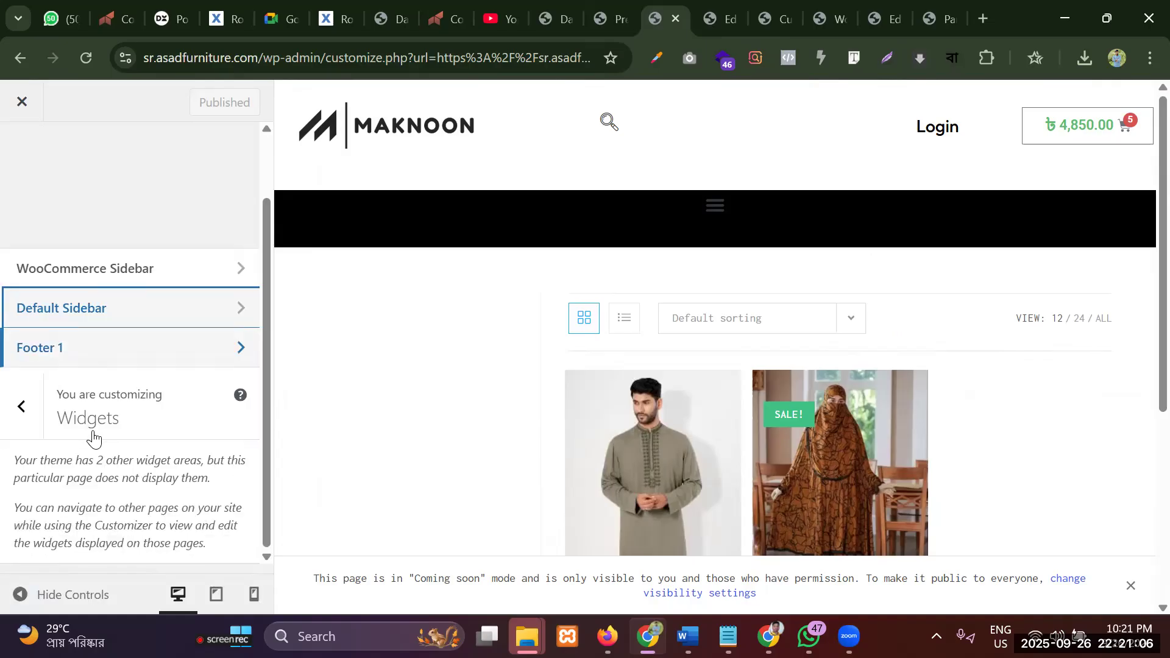
Look over the Homepage Settings, then return to the main Customizer sections
{"action": "left_click", "coordinate": [23, 402]}
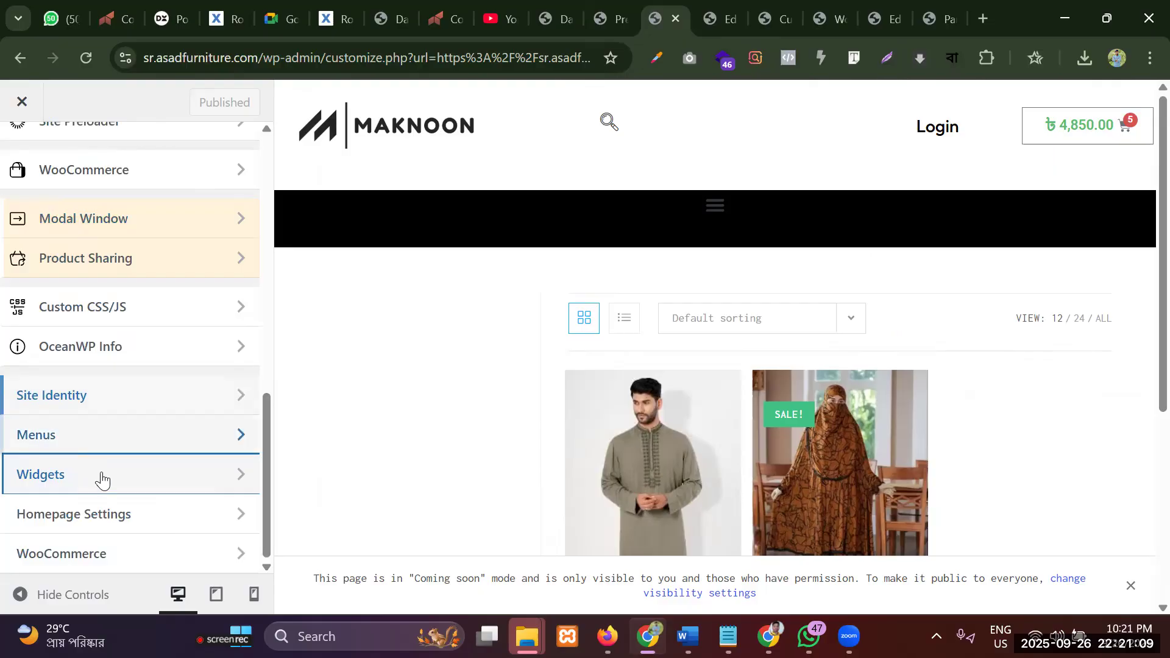
{"action": "left_click", "coordinate": [98, 512]}
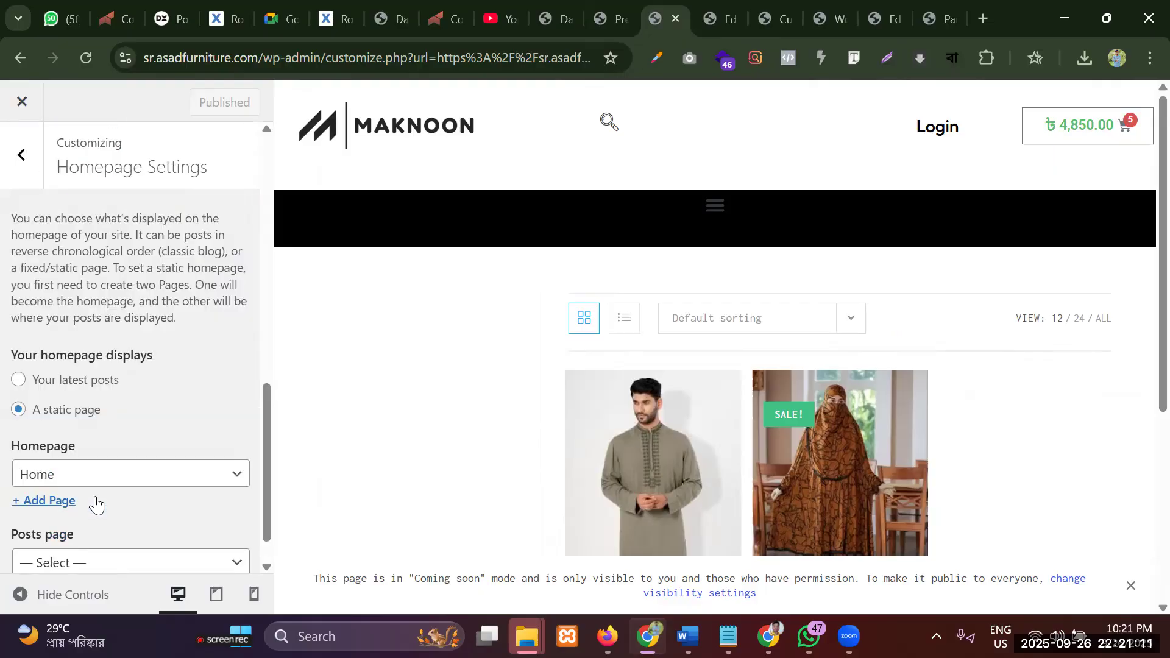
{"action": "scroll", "coordinate": [78, 473], "scroll_direction": "down", "scroll_amount": 1}
{"action": "scroll", "coordinate": [78, 473], "scroll_direction": "up", "scroll_amount": 5}
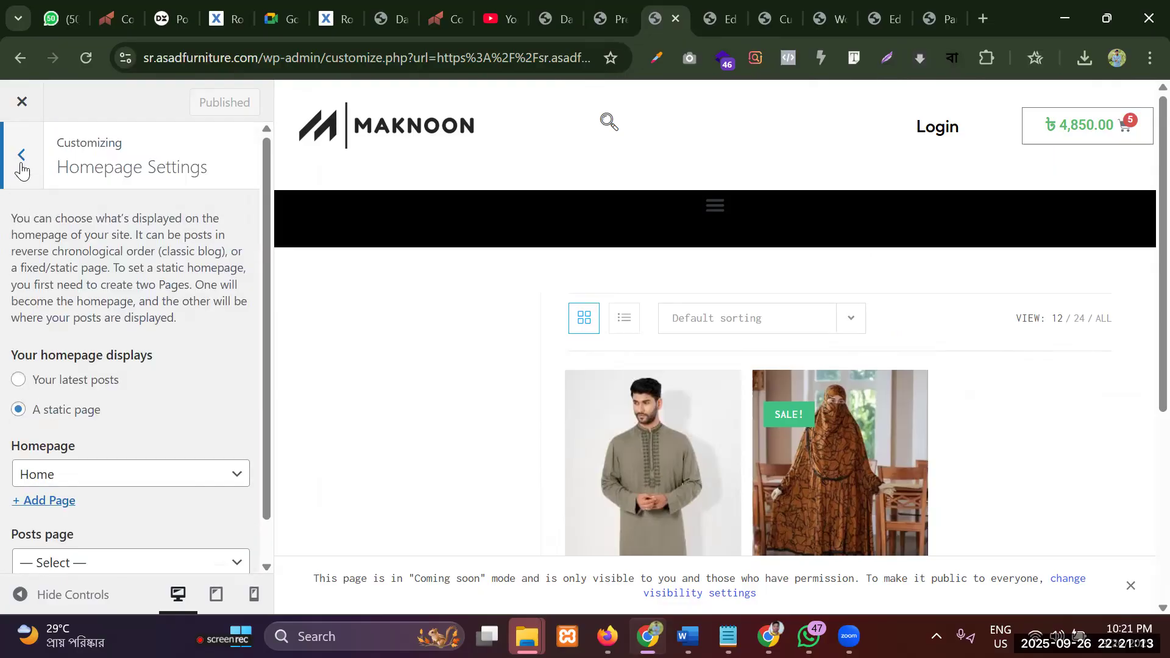
{"action": "left_click", "coordinate": [21, 156]}
Set the Pages & Special Pages page layout to Full Width without sidebar
{"action": "scroll", "coordinate": [67, 317], "scroll_direction": "up", "scroll_amount": 2}
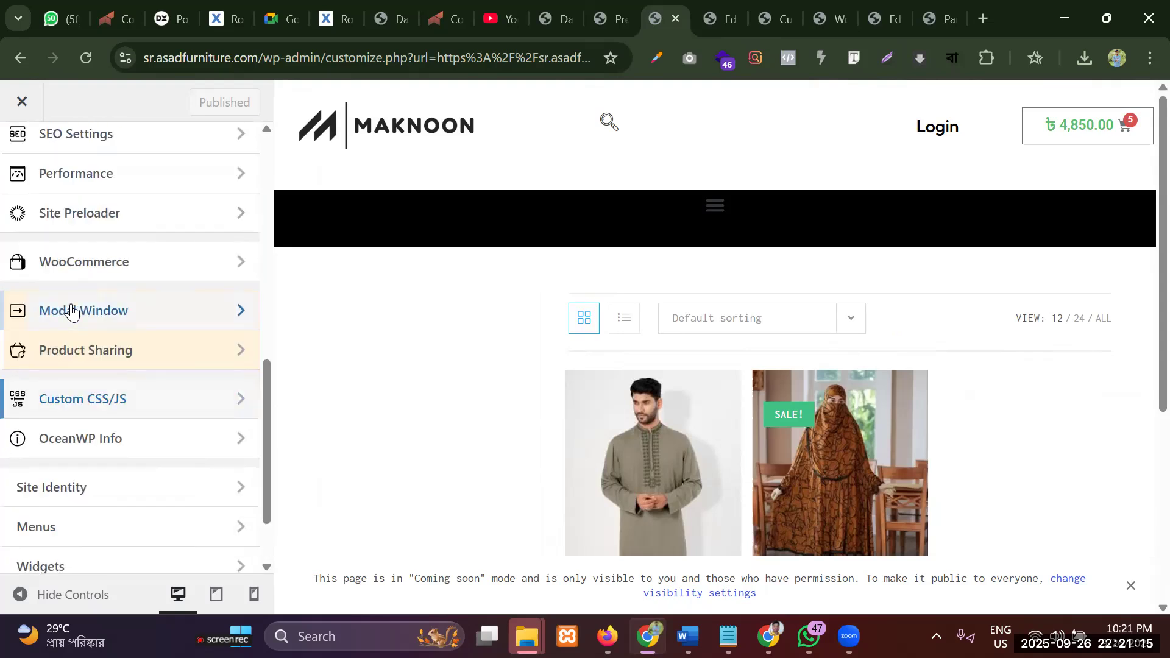
{"action": "scroll", "coordinate": [72, 311], "scroll_direction": "up", "scroll_amount": 2}
{"action": "scroll", "coordinate": [72, 311], "scroll_direction": "up", "scroll_amount": 2}
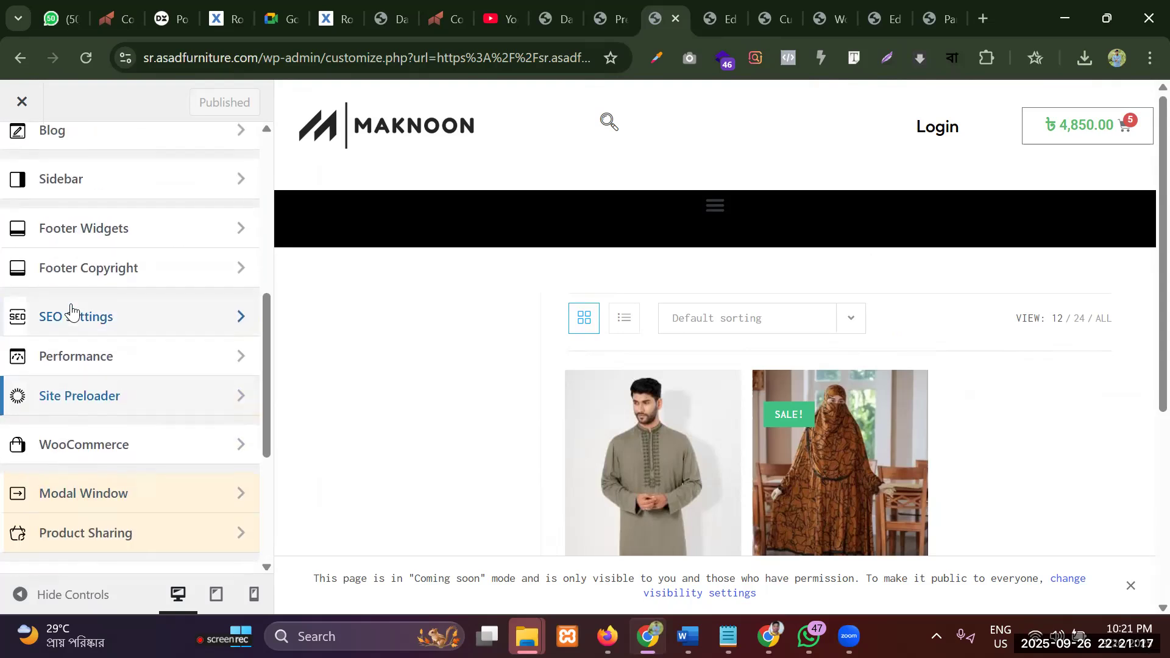
{"action": "scroll", "coordinate": [72, 311], "scroll_direction": "up", "scroll_amount": 2}
{"action": "scroll", "coordinate": [77, 302], "scroll_direction": "up", "scroll_amount": 4}
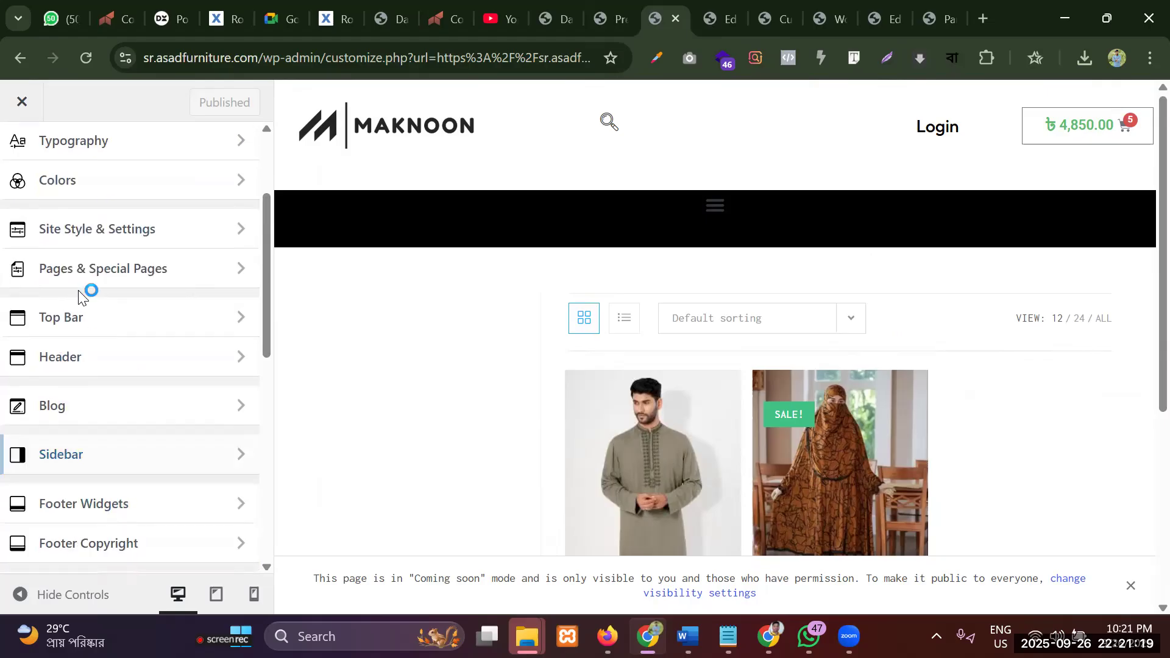
{"action": "scroll", "coordinate": [79, 302], "scroll_direction": "up", "scroll_amount": 2}
{"action": "left_click", "coordinate": [83, 368]}
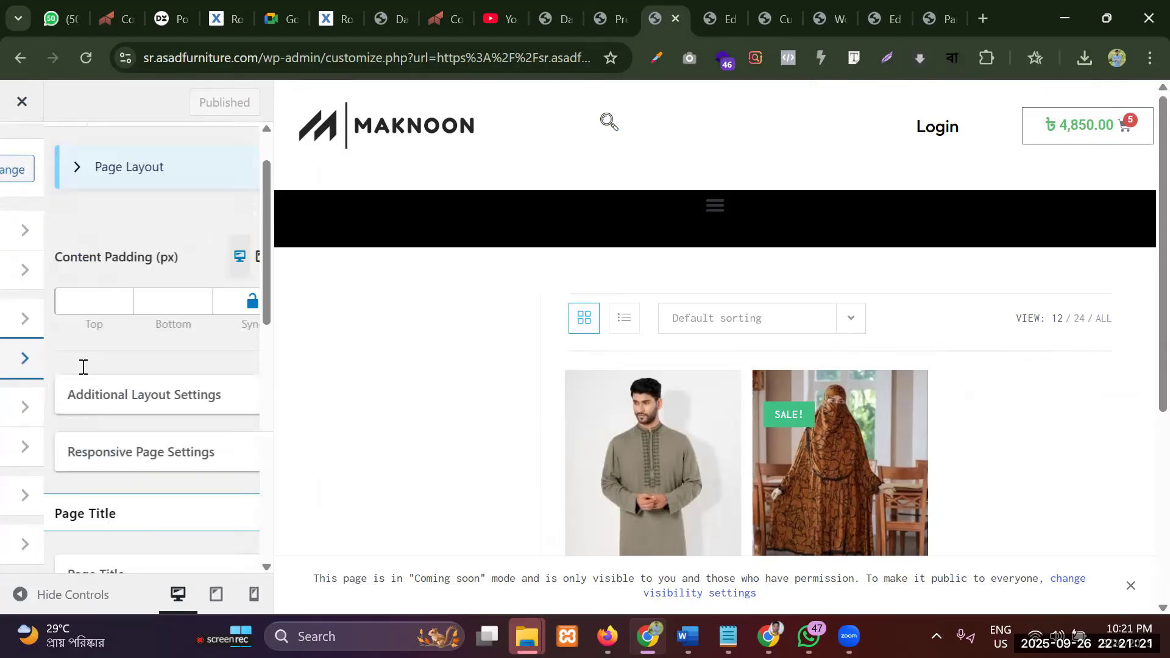
{"action": "scroll", "coordinate": [109, 295], "scroll_direction": "down", "scroll_amount": 5}
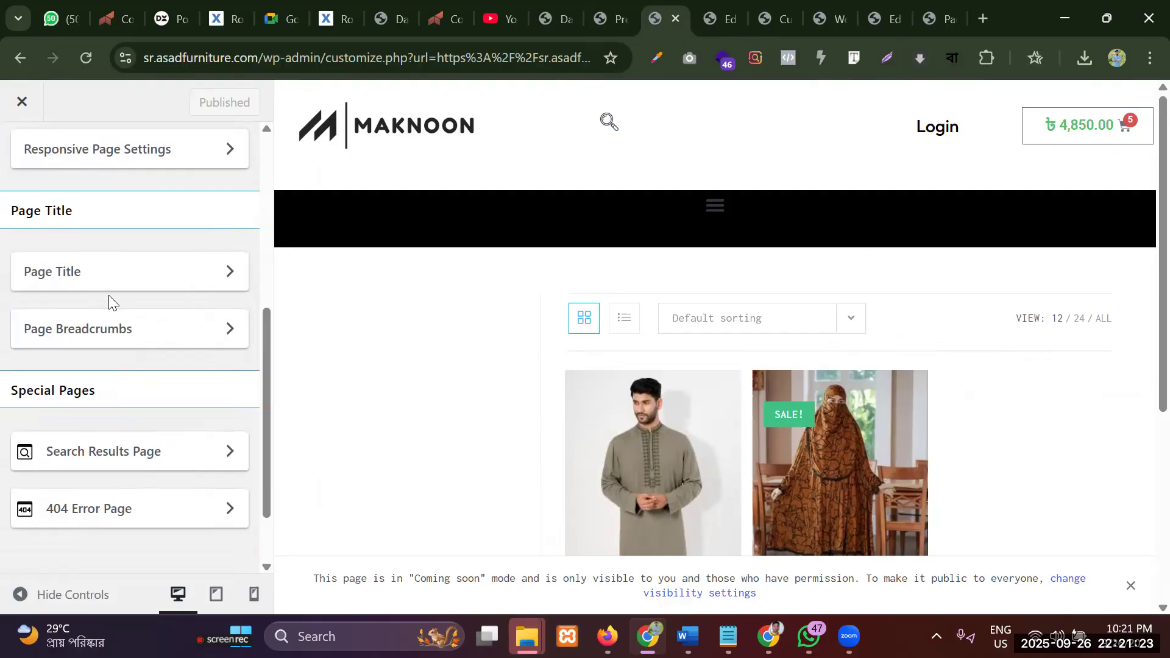
{"action": "scroll", "coordinate": [108, 295], "scroll_direction": "up", "scroll_amount": 5}
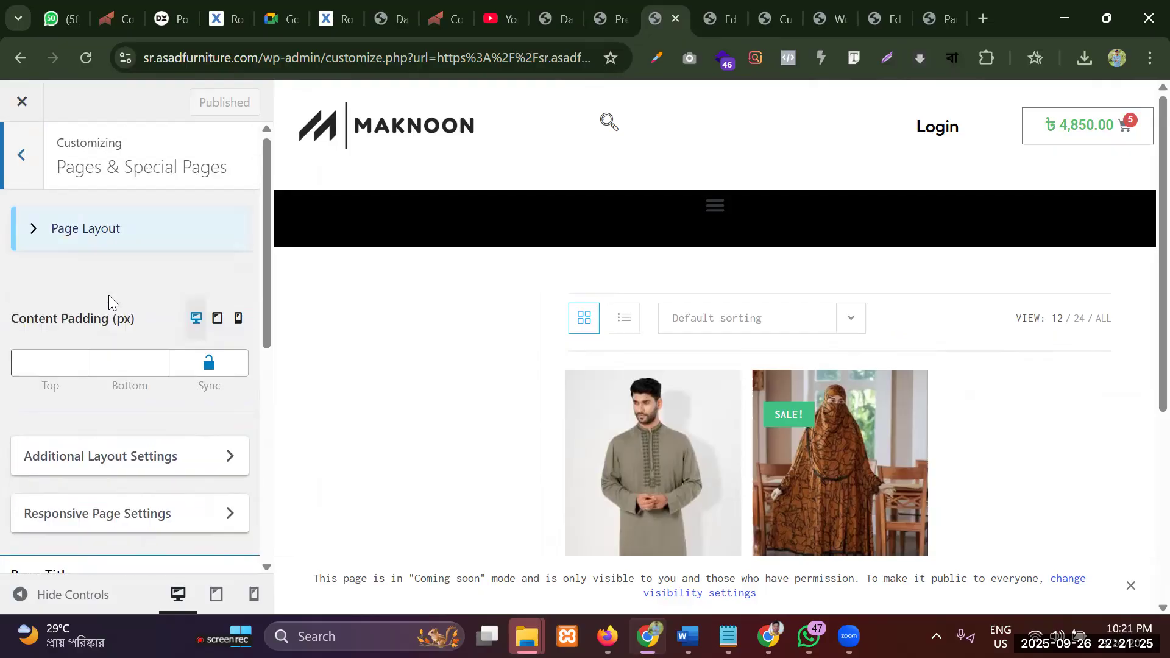
{"action": "left_click", "coordinate": [103, 257]}
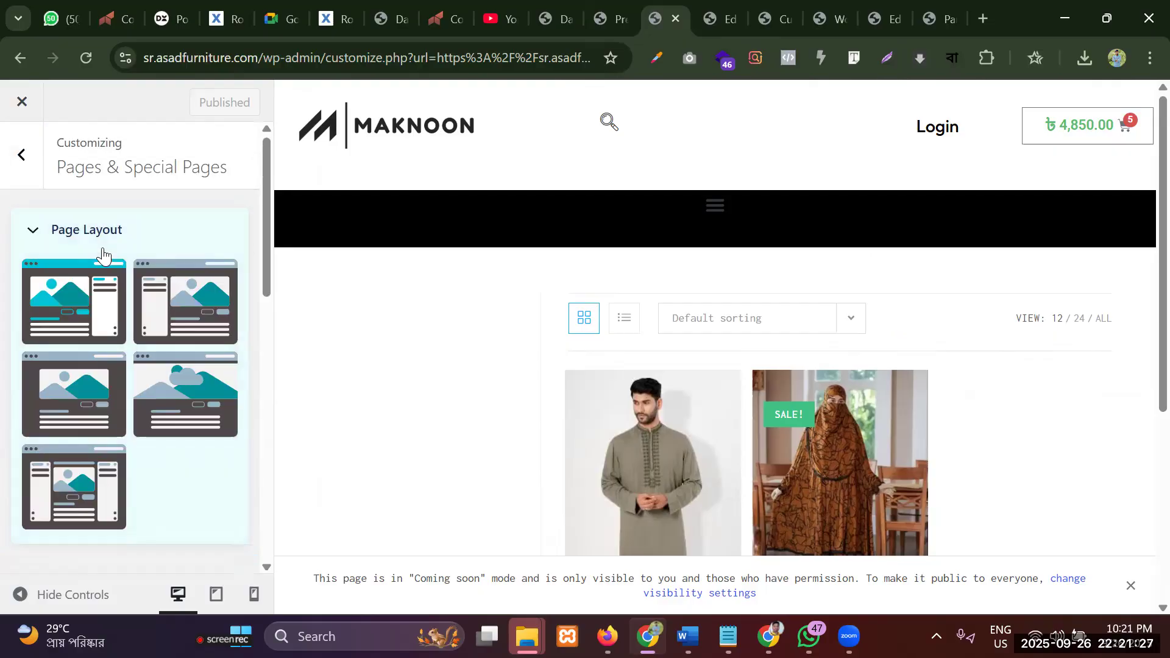
{"action": "scroll", "coordinate": [3, 414], "scroll_direction": "down", "scroll_amount": 6}
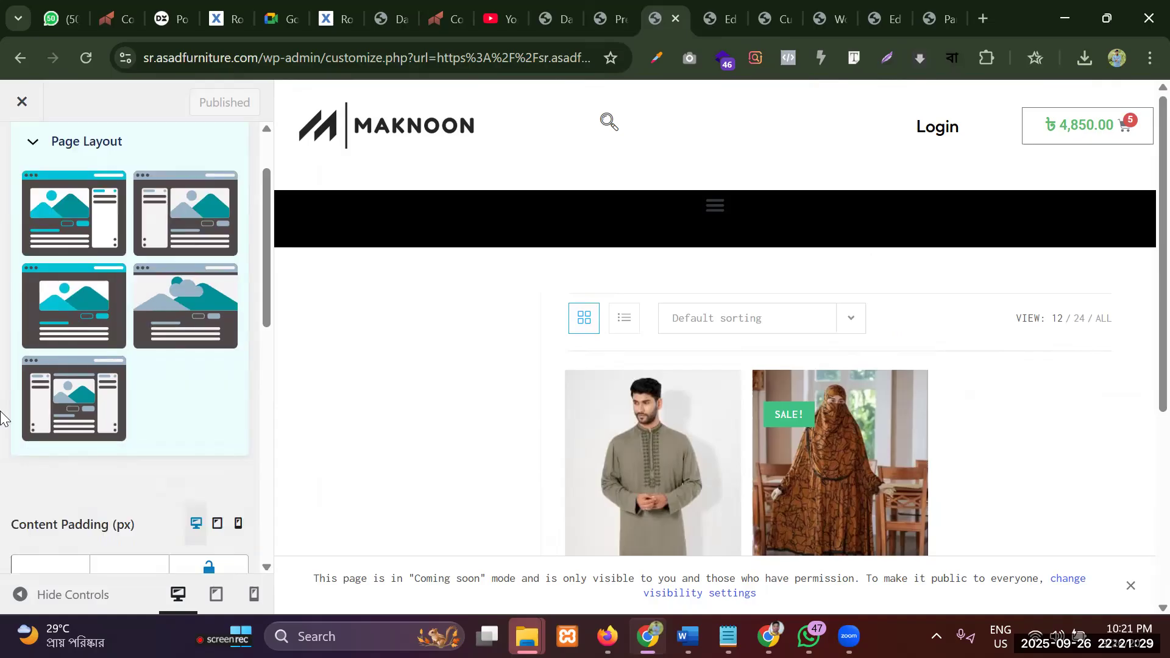
{"action": "scroll", "coordinate": [1, 420], "scroll_direction": "up", "scroll_amount": 5}
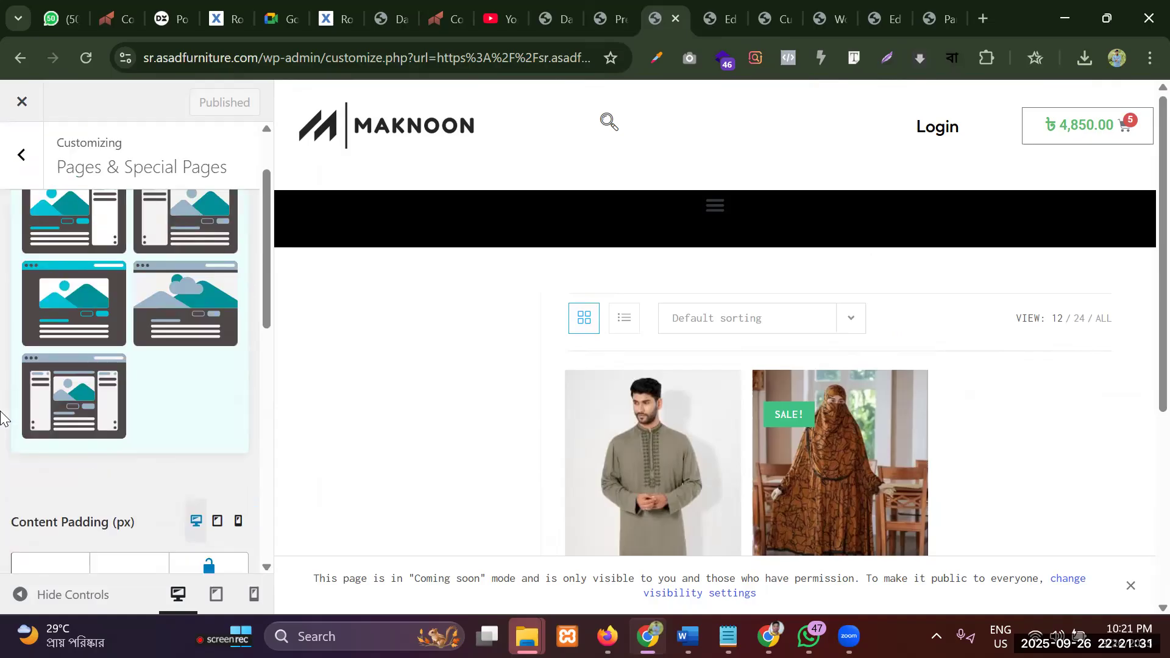
{"action": "scroll", "coordinate": [1, 419], "scroll_direction": "down", "scroll_amount": 4}
{"action": "scroll", "coordinate": [1, 417], "scroll_direction": "down", "scroll_amount": 4}
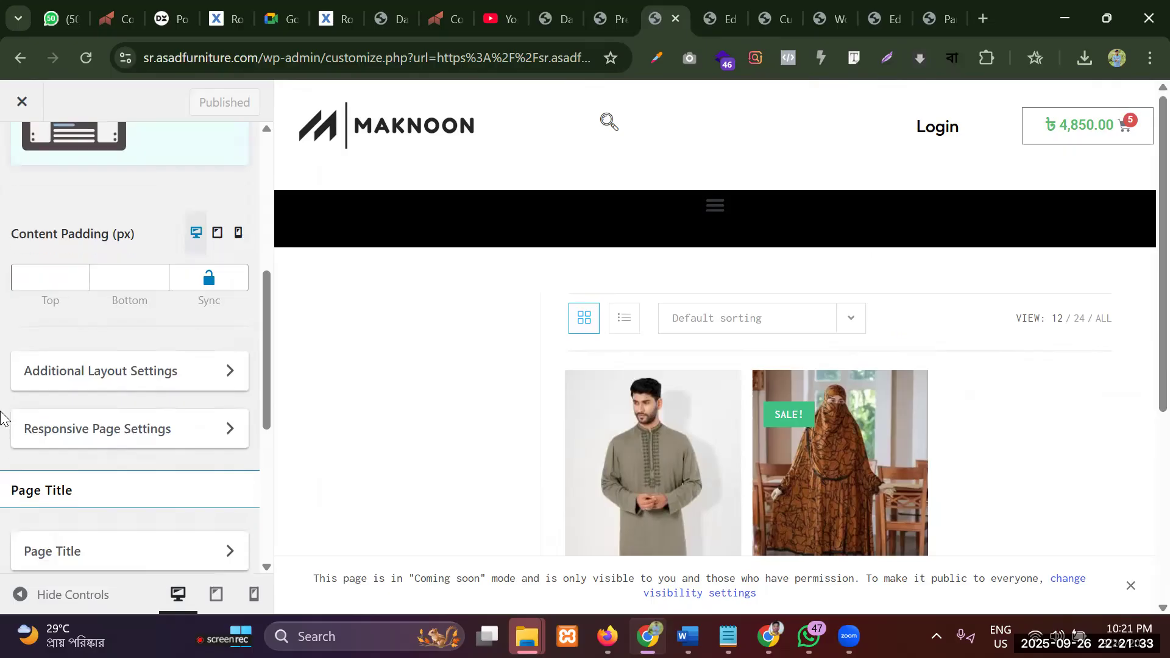
{"action": "scroll", "coordinate": [1, 417], "scroll_direction": "down", "scroll_amount": 2}
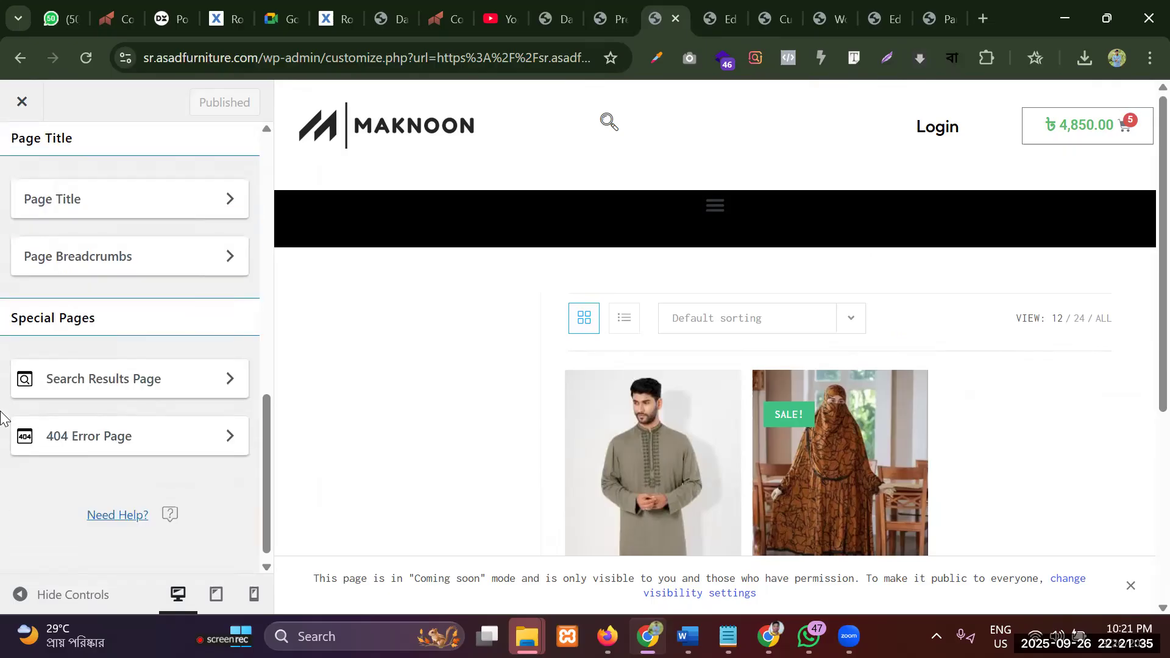
{"action": "scroll", "coordinate": [1, 418], "scroll_direction": "up", "scroll_amount": 10}
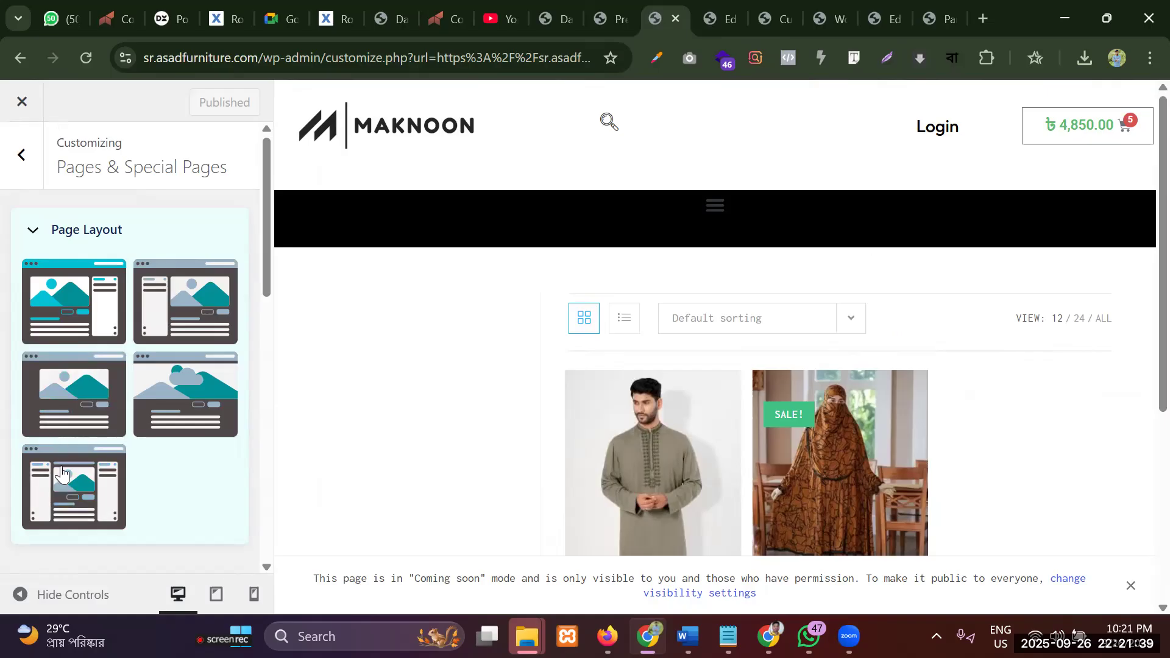
{"action": "left_click", "coordinate": [60, 398]}
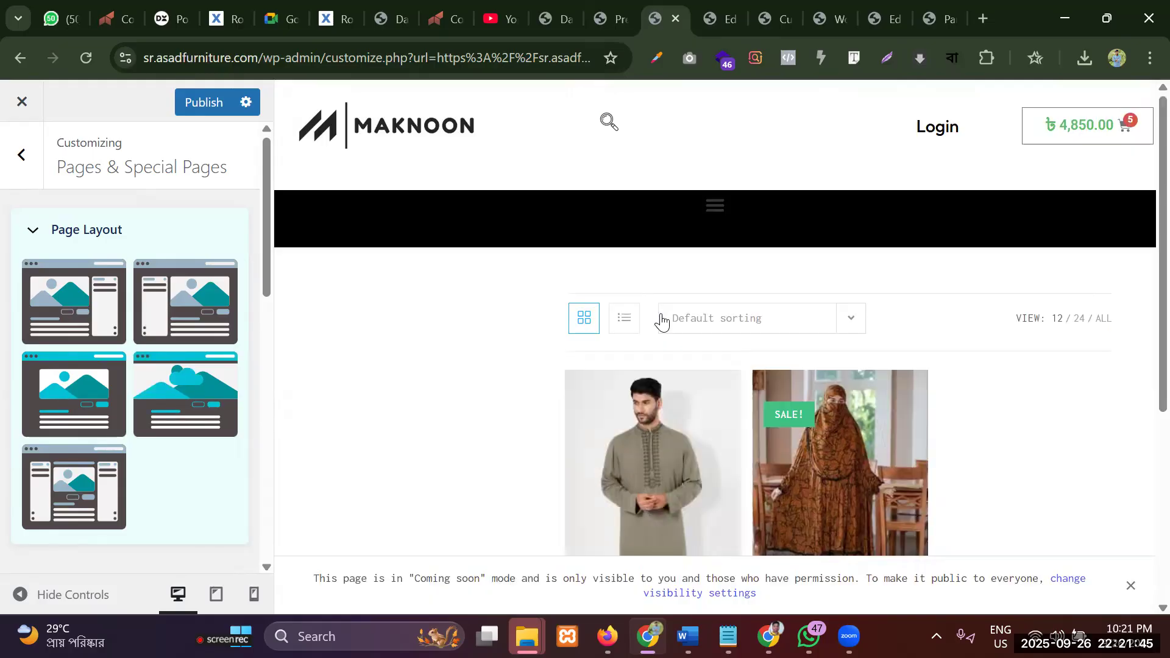
Publish the Customizer changes and go to Site Style & Settings
{"action": "scroll", "coordinate": [663, 321], "scroll_direction": "down", "scroll_amount": 5}
{"action": "scroll", "coordinate": [595, 439], "scroll_direction": "up", "scroll_amount": 5}
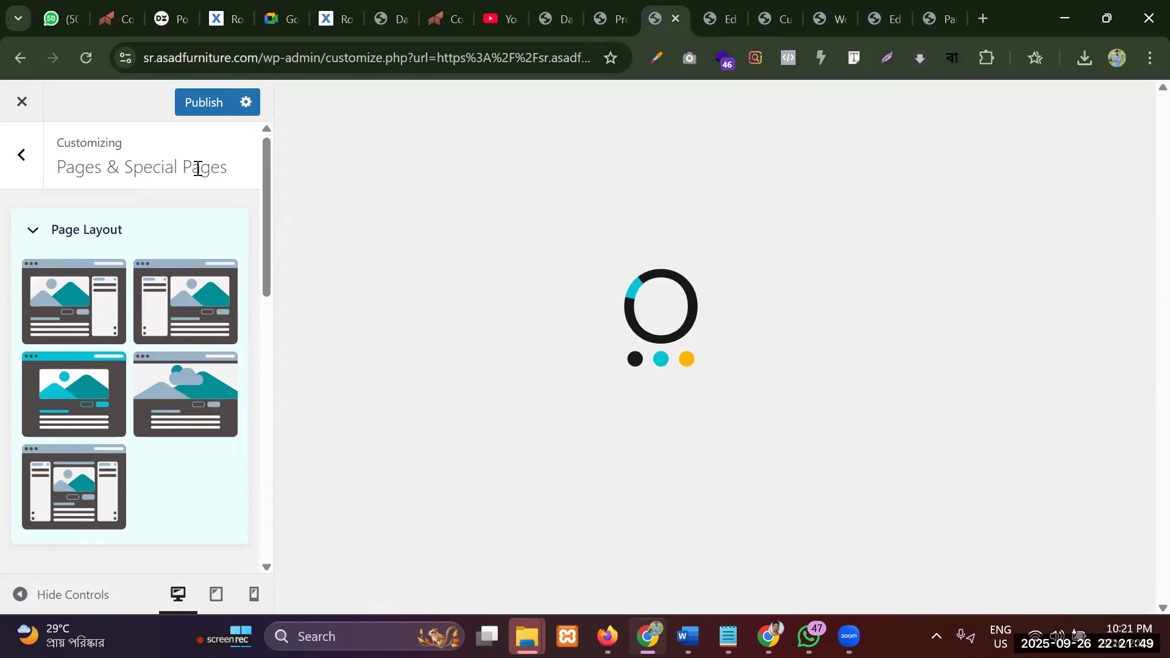
{"action": "left_click", "coordinate": [203, 103]}
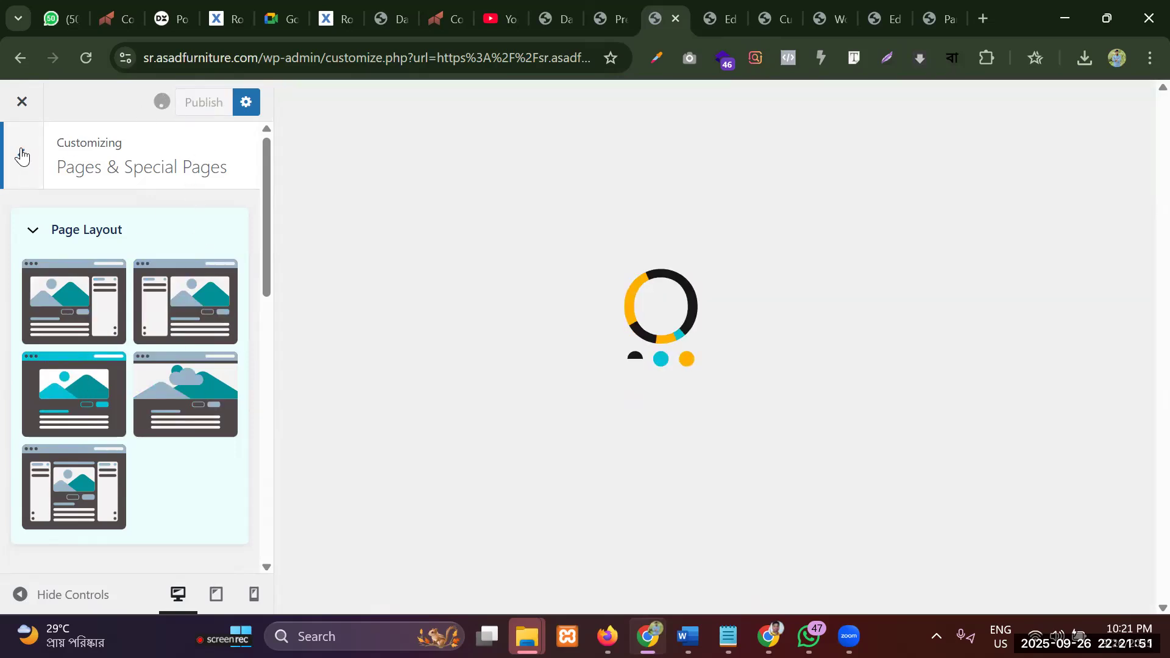
{"action": "left_click", "coordinate": [21, 153]}
{"action": "left_click", "coordinate": [118, 326]}
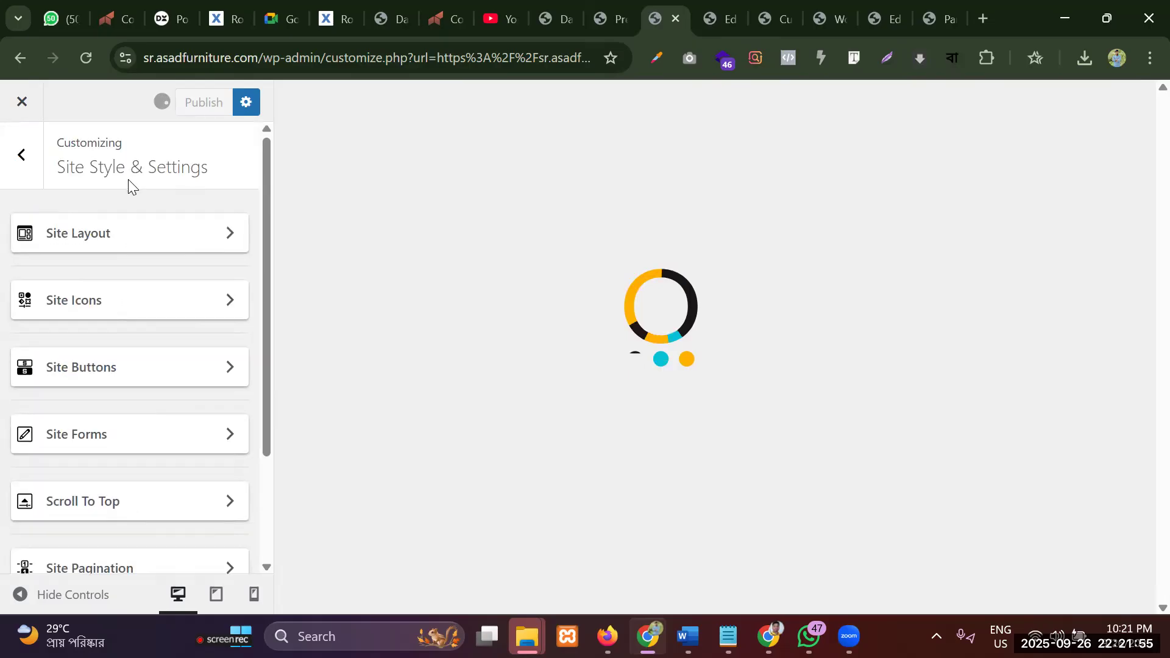
{"action": "left_click", "coordinate": [122, 239]}
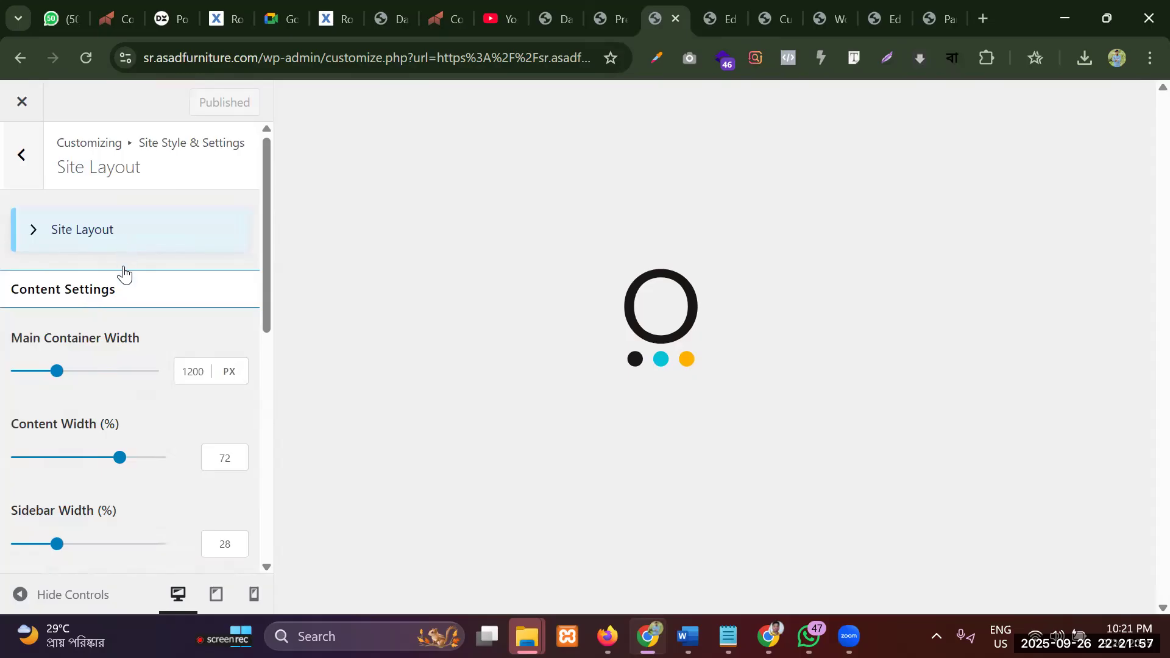
{"action": "scroll", "coordinate": [124, 271], "scroll_direction": "down", "scroll_amount": 6}
{"action": "scroll", "coordinate": [123, 266], "scroll_direction": "up", "scroll_amount": 6}
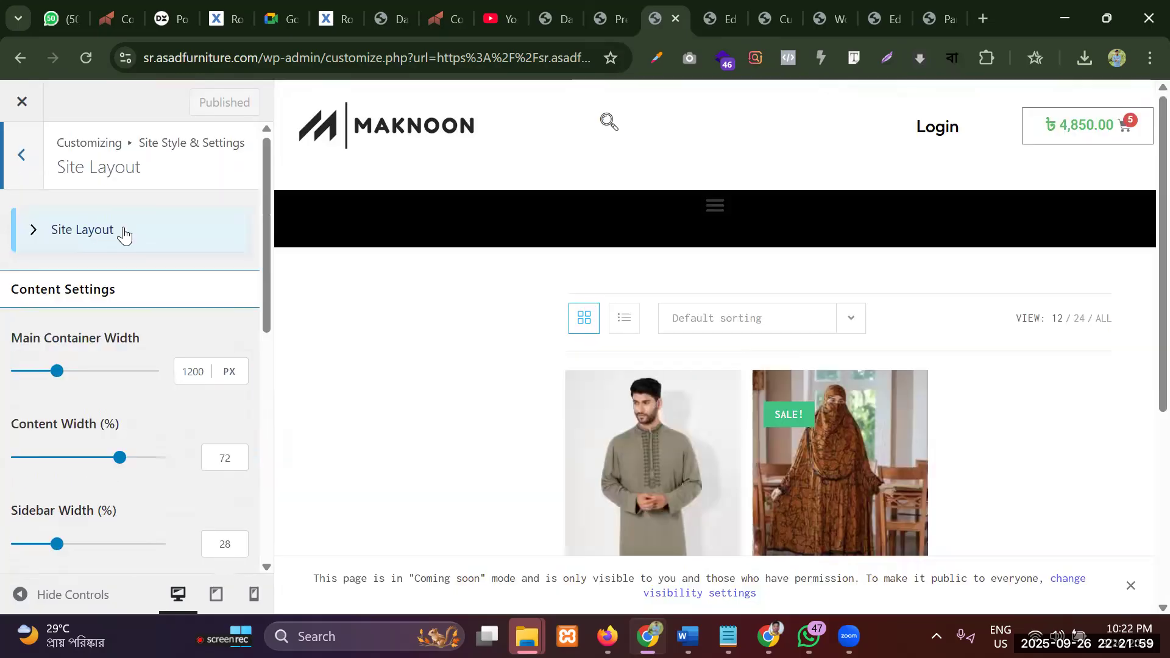
{"action": "left_click", "coordinate": [124, 234]}
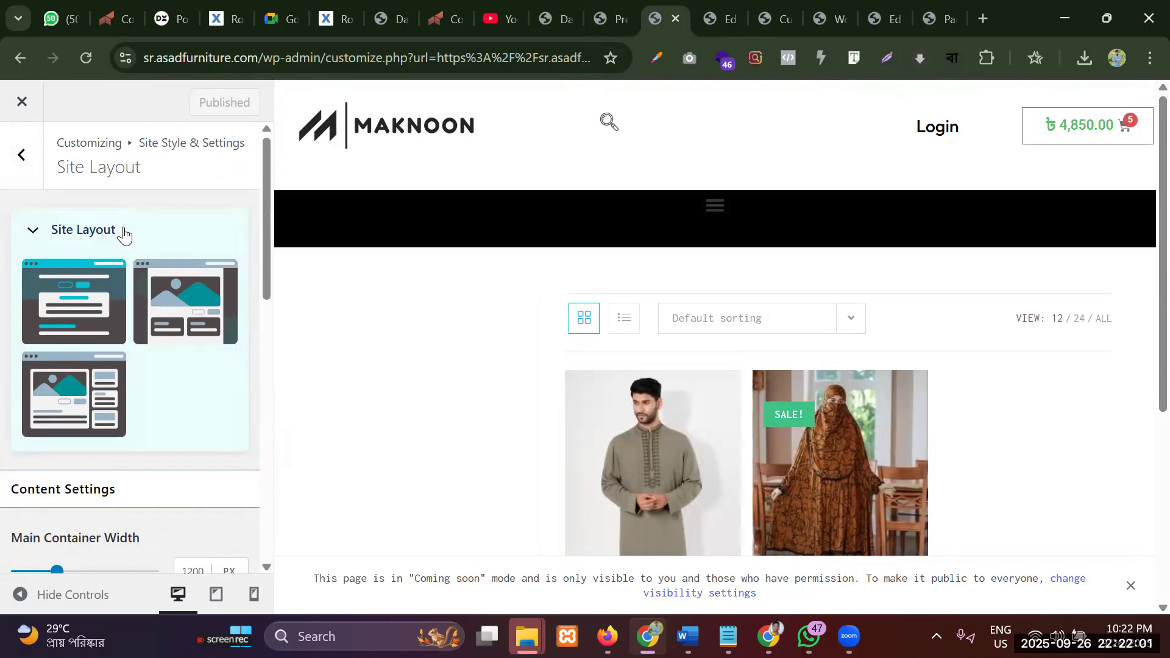
{"action": "scroll", "coordinate": [109, 310], "scroll_direction": "down", "scroll_amount": 8}
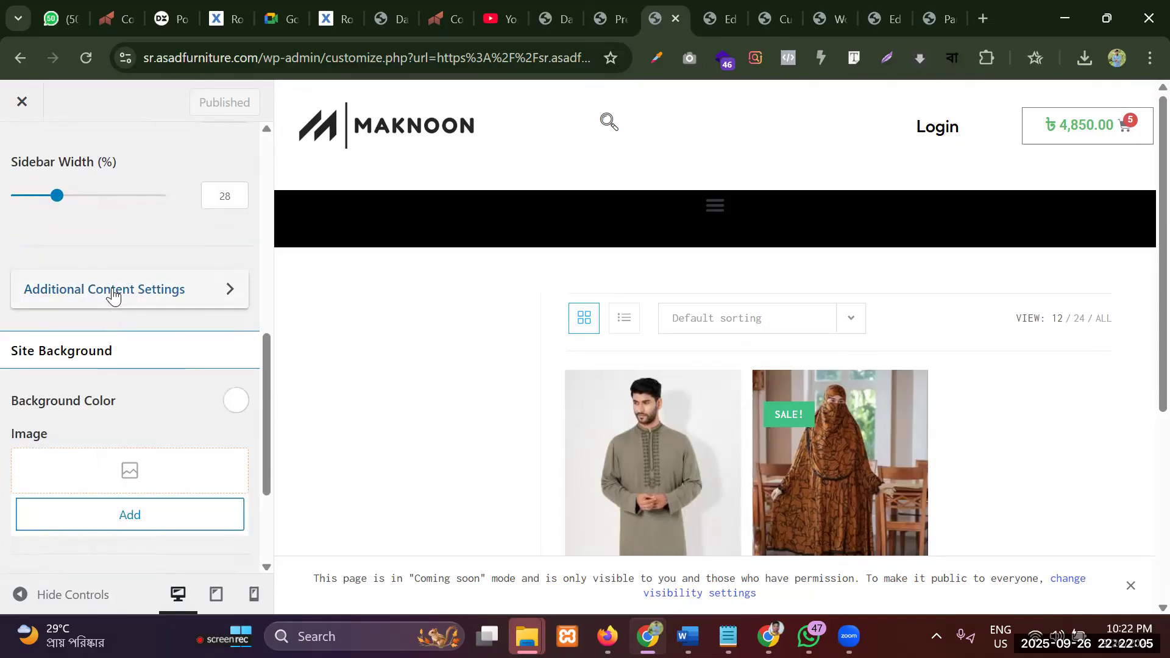
{"action": "left_click", "coordinate": [112, 300]}
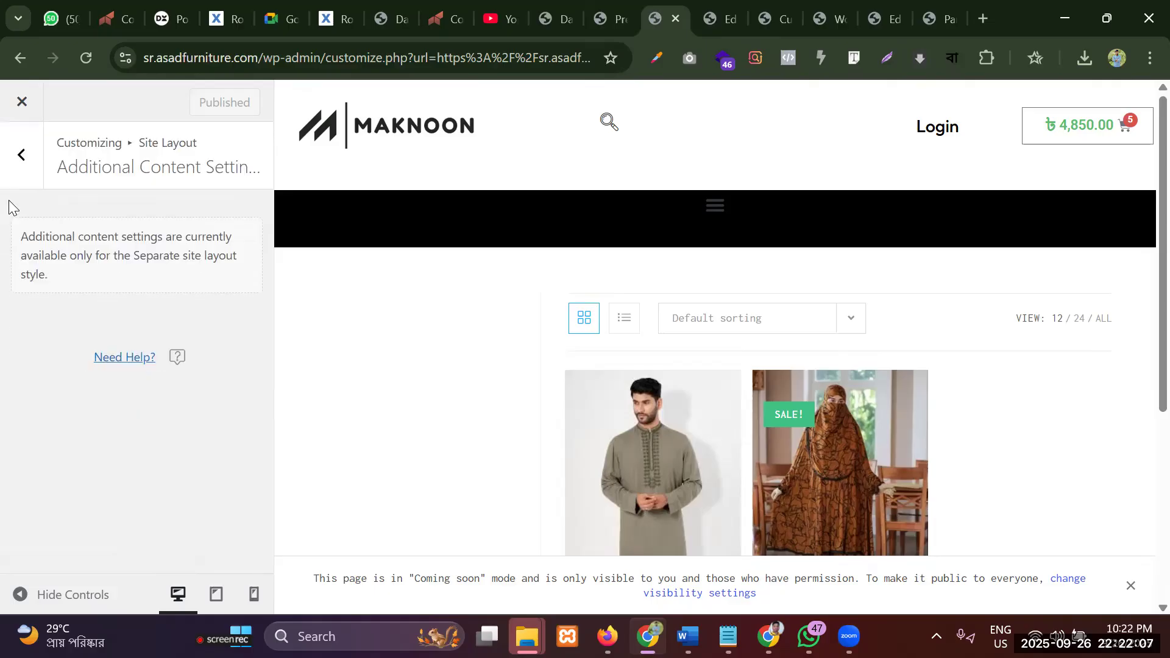
{"action": "left_click", "coordinate": [31, 171]}
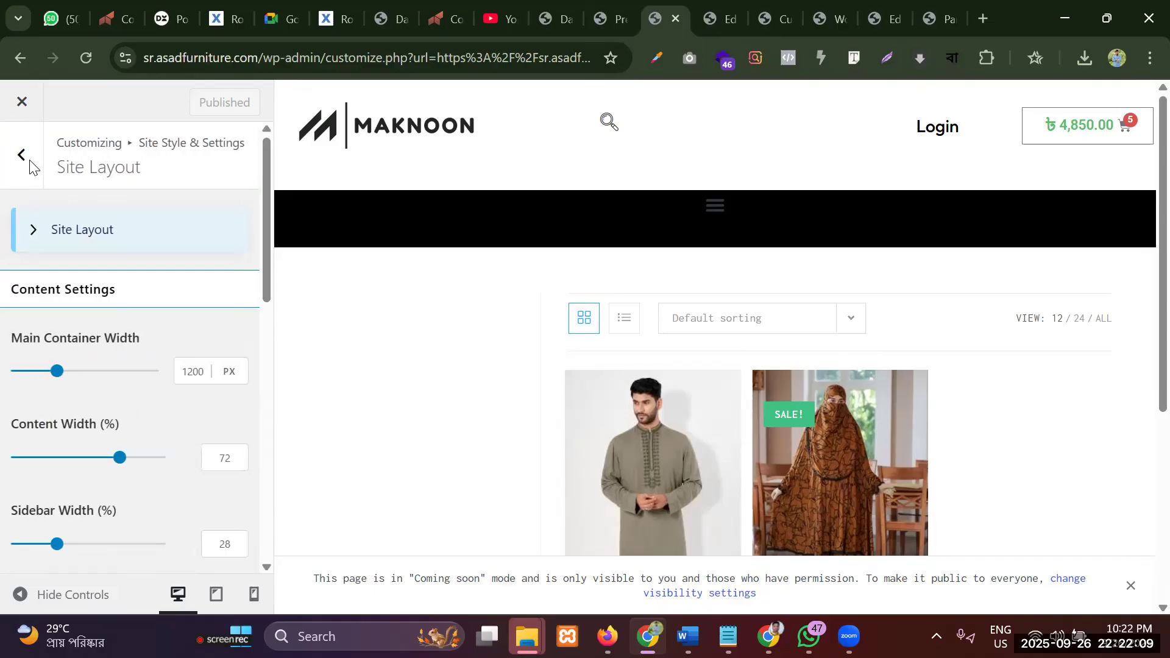
{"action": "left_click", "coordinate": [22, 155]}
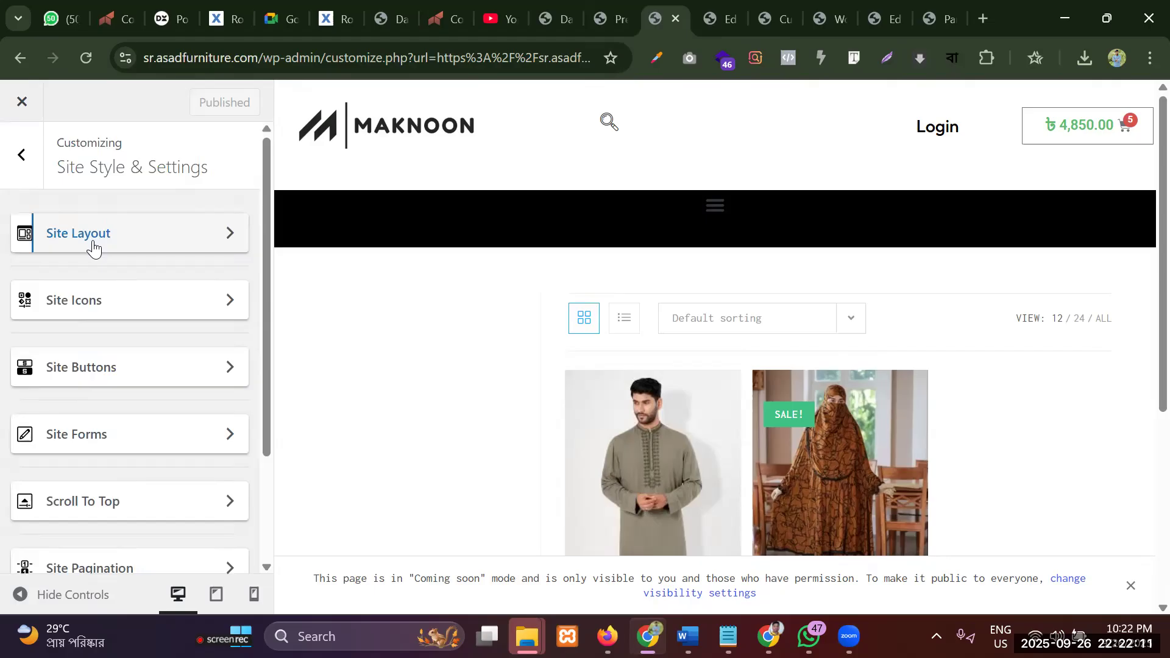
{"action": "scroll", "coordinate": [97, 363], "scroll_direction": "down", "scroll_amount": 3}
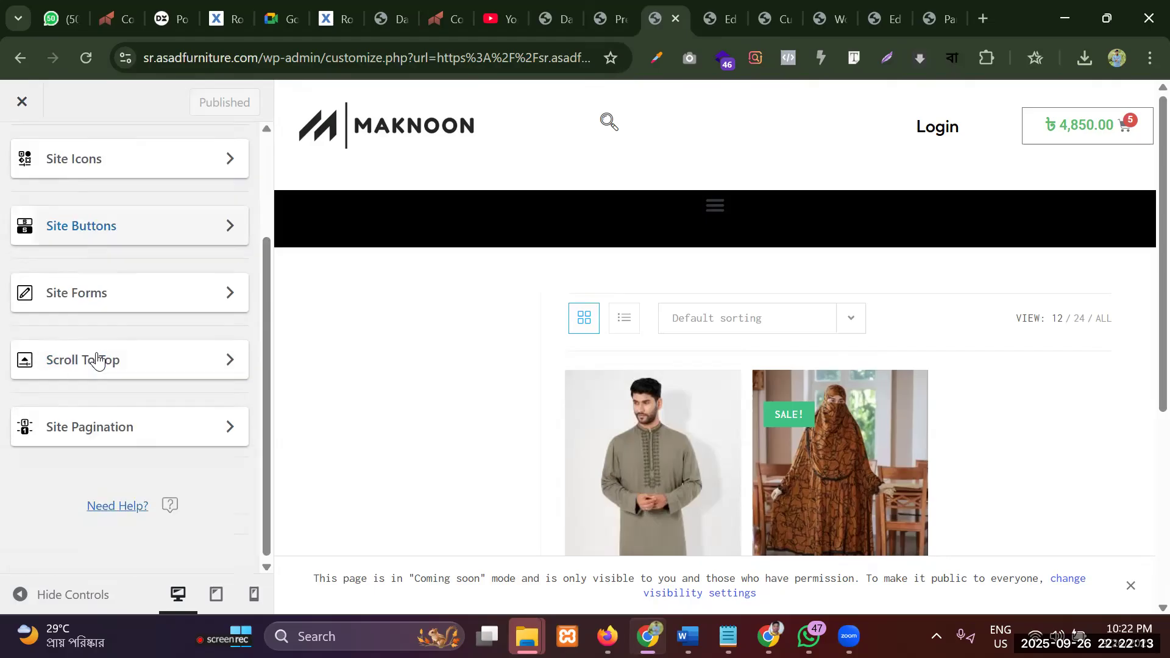
{"action": "left_click", "coordinate": [98, 360]}
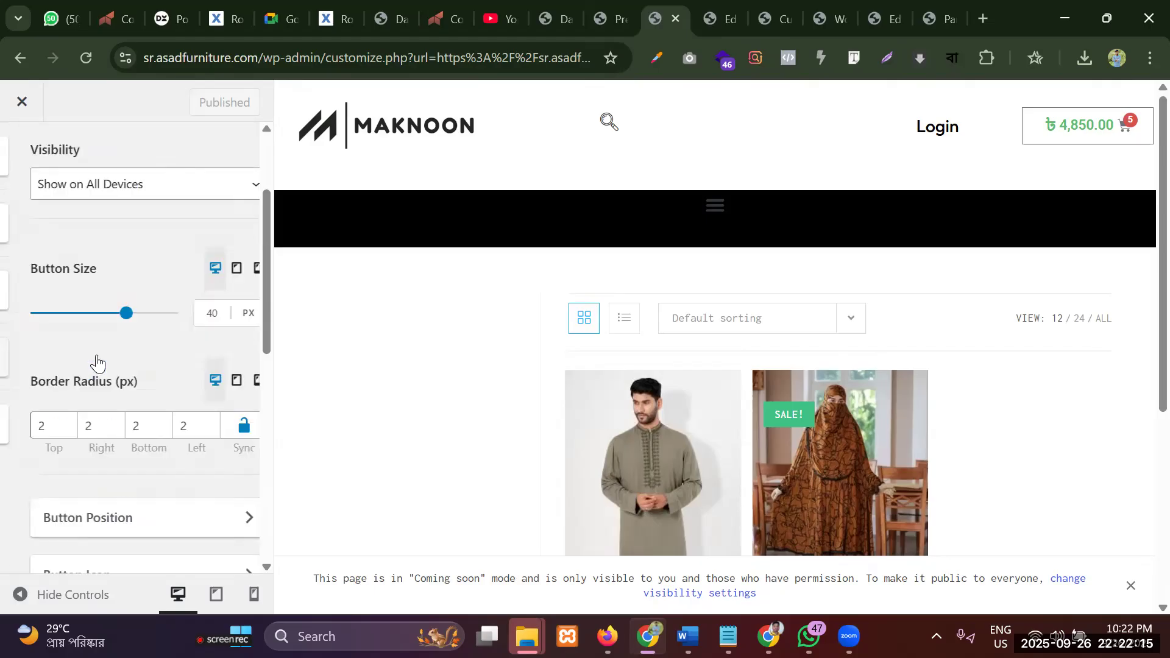
{"action": "scroll", "coordinate": [499, 372], "scroll_direction": "down", "scroll_amount": 5}
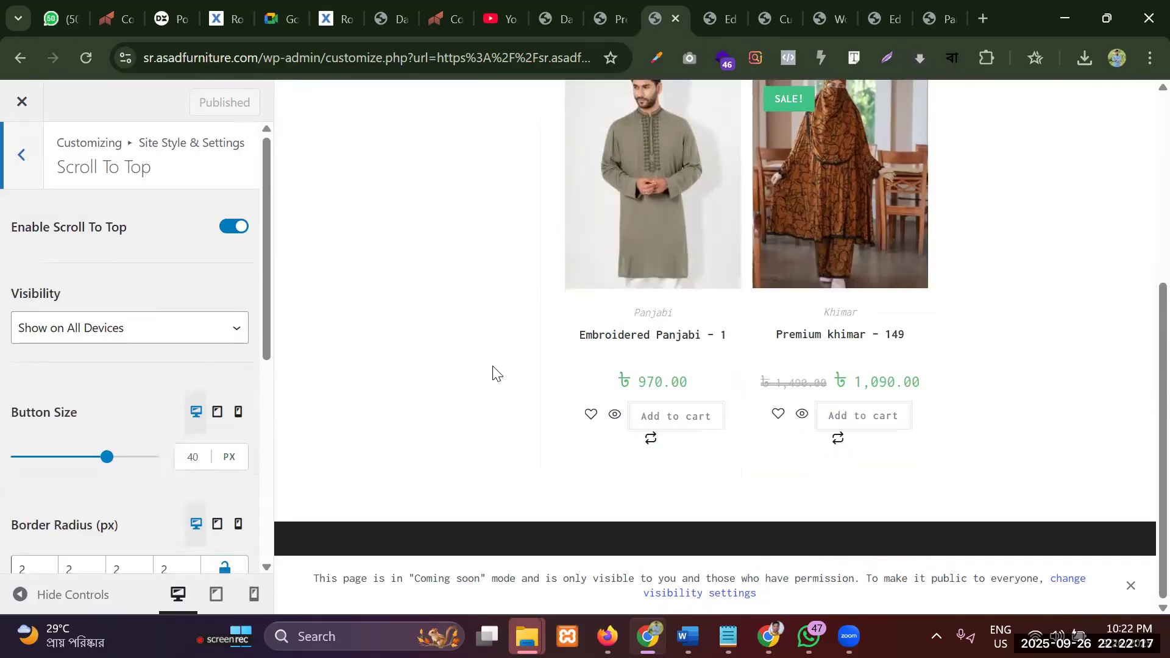
{"action": "scroll", "coordinate": [56, 405], "scroll_direction": "down", "scroll_amount": 6}
{"action": "scroll", "coordinate": [56, 405], "scroll_direction": "up", "scroll_amount": 6}
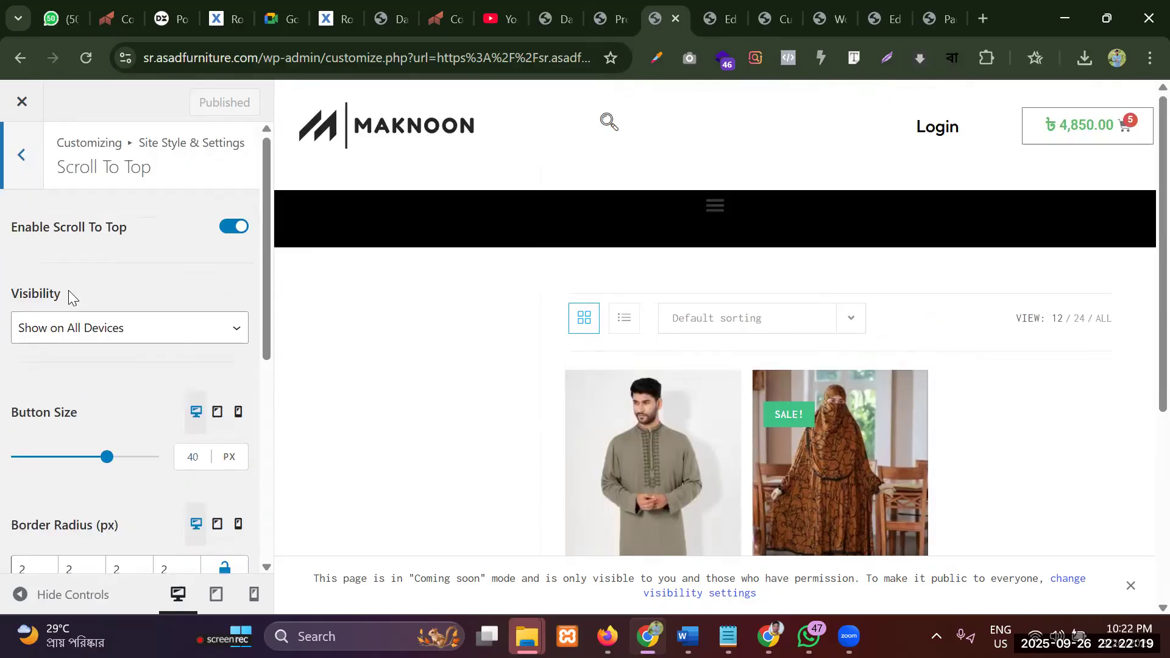
{"action": "left_click", "coordinate": [16, 157]}
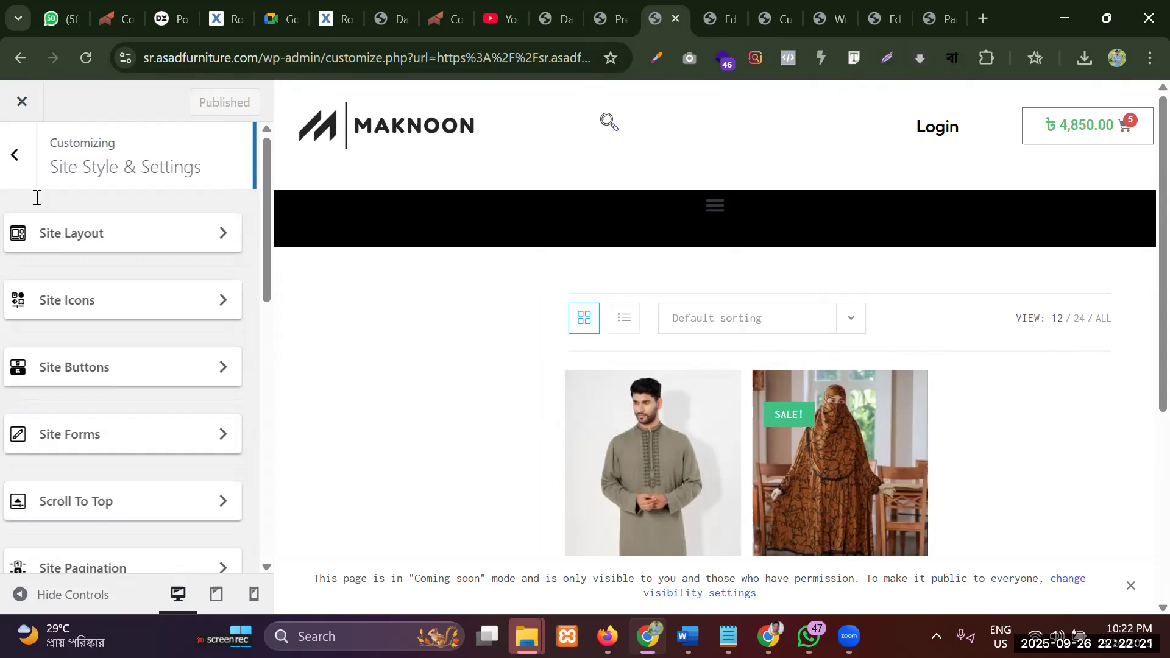
Glance at the Pages & Special Pages and Sidebar settings, returning to the main list each time
{"action": "left_click", "coordinate": [29, 157]}
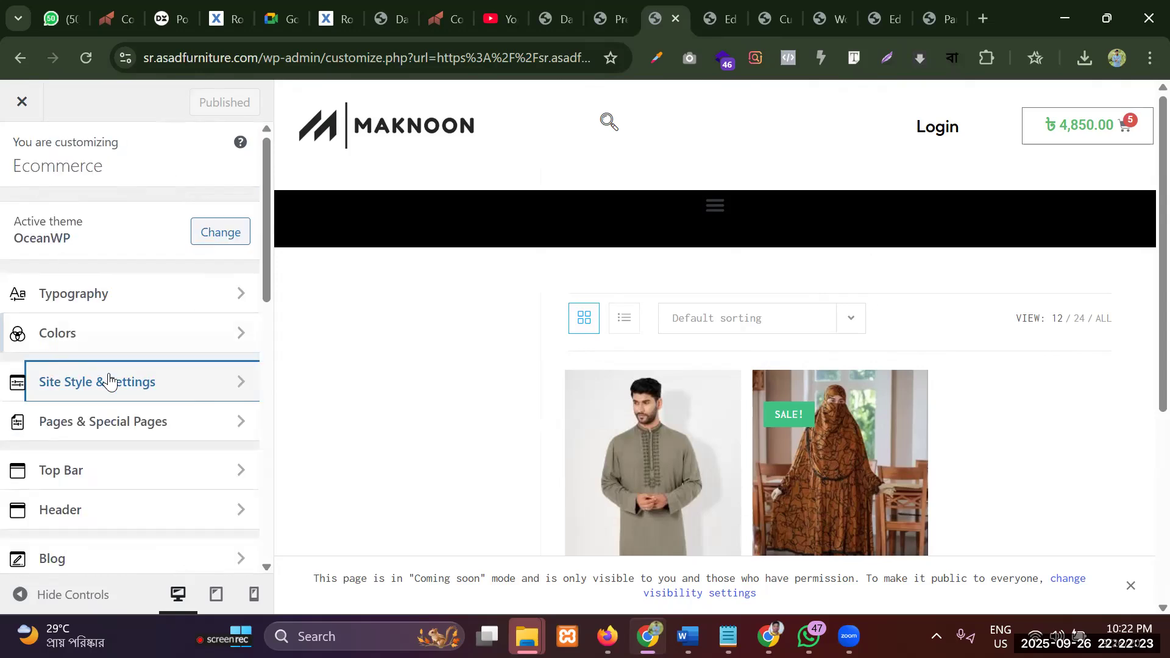
{"action": "left_click", "coordinate": [113, 438]}
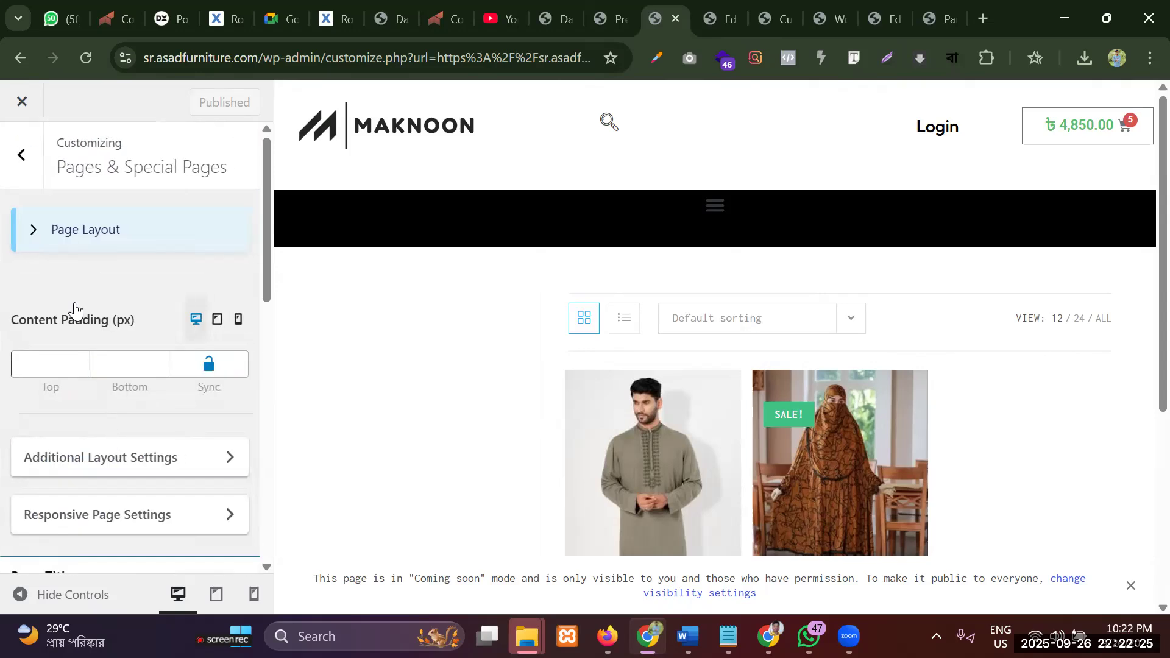
{"action": "left_click", "coordinate": [7, 155]}
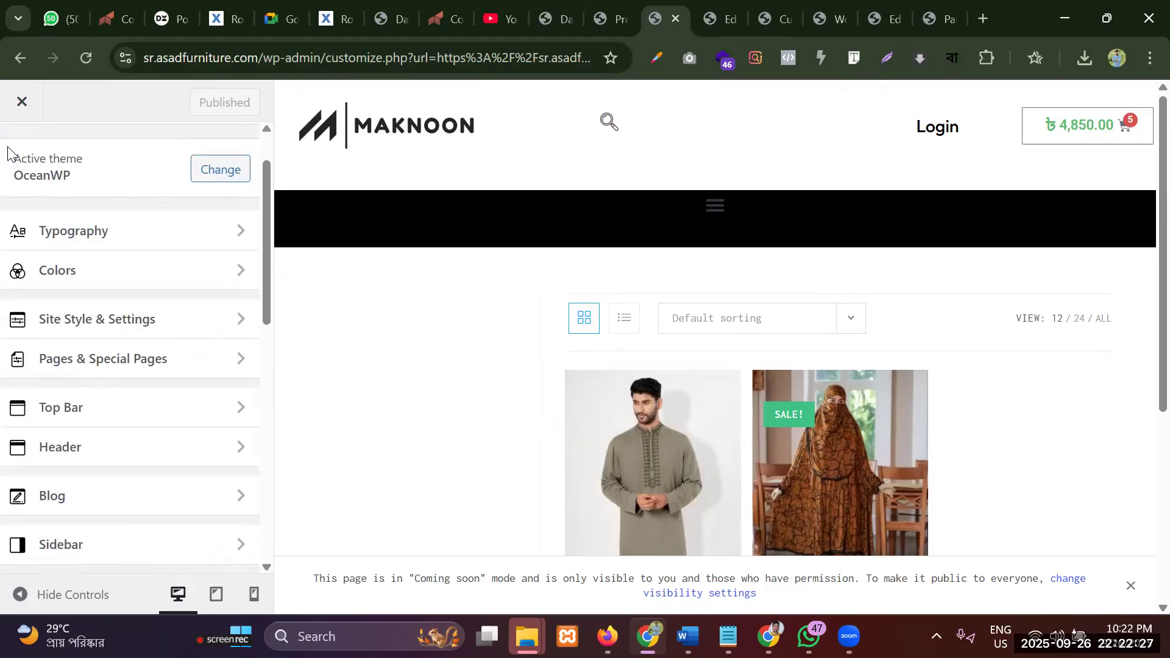
{"action": "scroll", "coordinate": [138, 427], "scroll_direction": "down", "scroll_amount": 2}
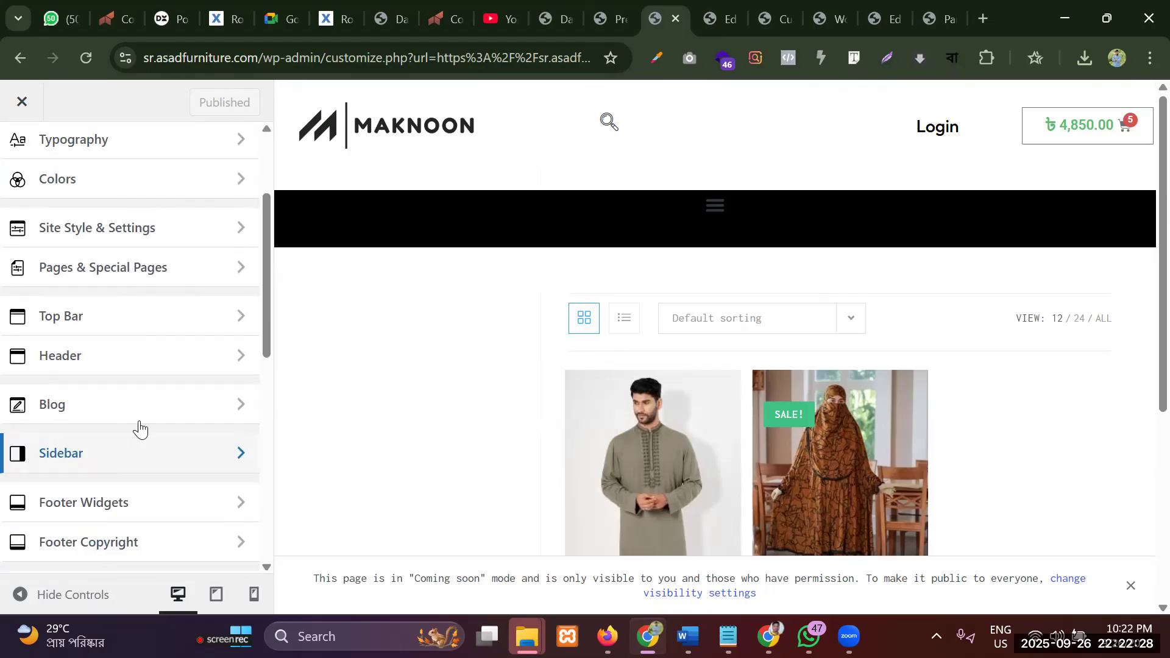
{"action": "left_click", "coordinate": [97, 453]}
{"action": "scroll", "coordinate": [82, 327], "scroll_direction": "down", "scroll_amount": 5}
{"action": "scroll", "coordinate": [81, 317], "scroll_direction": "up", "scroll_amount": 8}
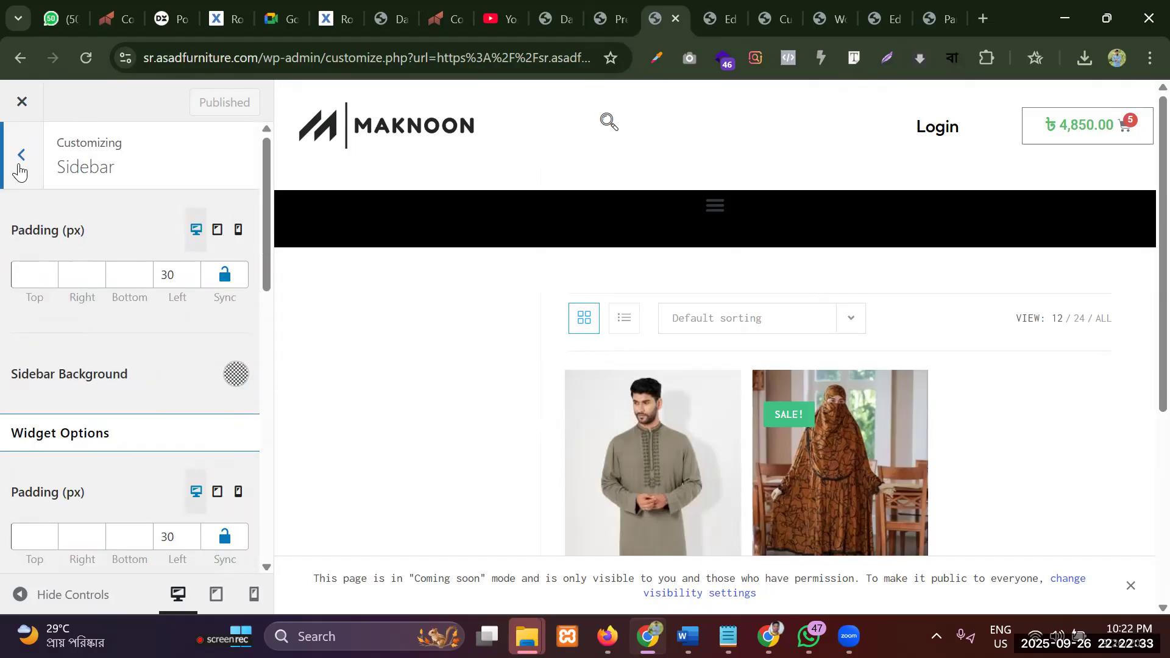
{"action": "left_click", "coordinate": [21, 170]}
Browse the Typography panel and its Google Font Settings, then return to the main list
{"action": "scroll", "coordinate": [96, 490], "scroll_direction": "down", "scroll_amount": 3}
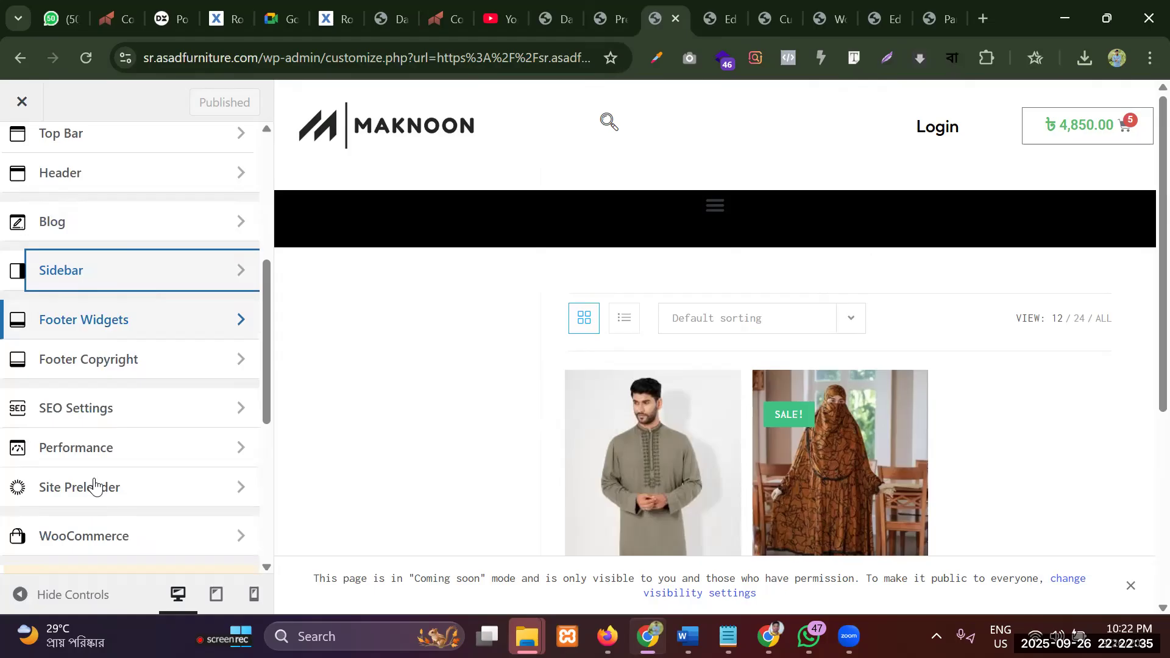
{"action": "scroll", "coordinate": [93, 482], "scroll_direction": "down", "scroll_amount": 2}
{"action": "scroll", "coordinate": [87, 482], "scroll_direction": "down", "scroll_amount": 3}
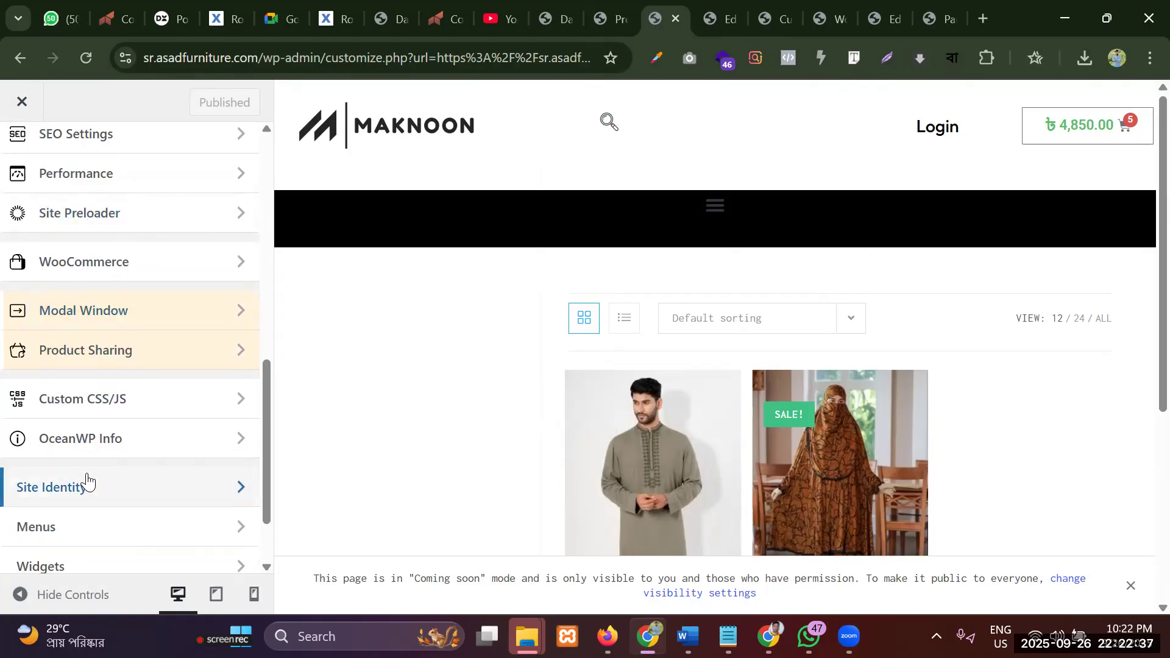
{"action": "scroll", "coordinate": [87, 469], "scroll_direction": "down", "scroll_amount": 2}
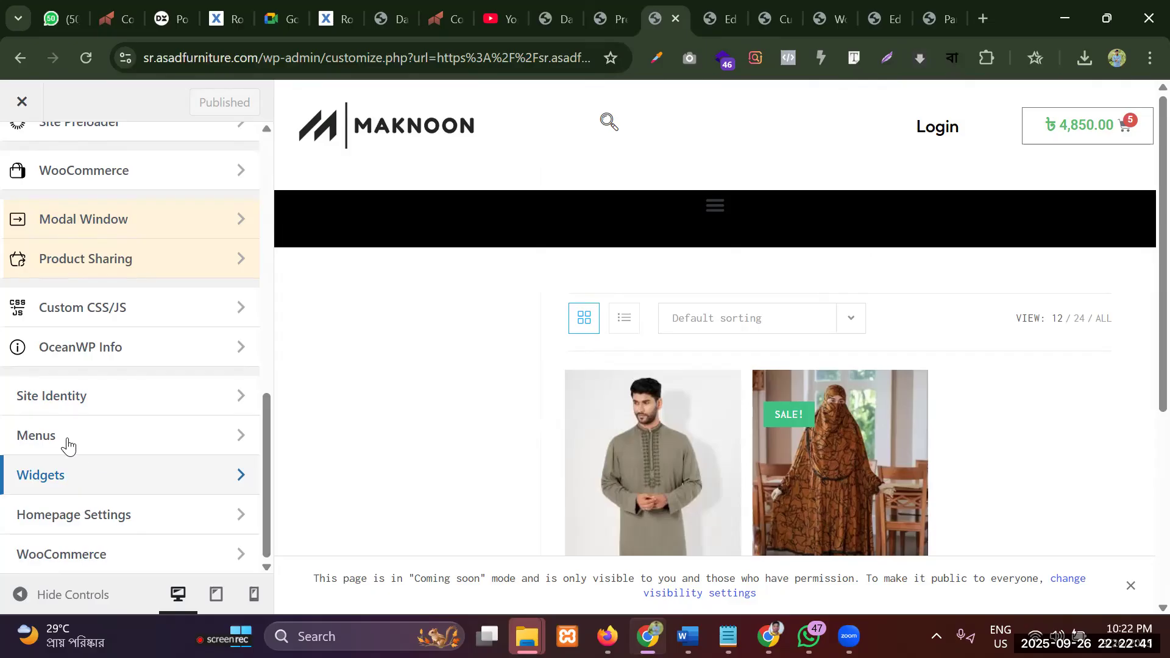
{"action": "scroll", "coordinate": [55, 458], "scroll_direction": "up", "scroll_amount": 10}
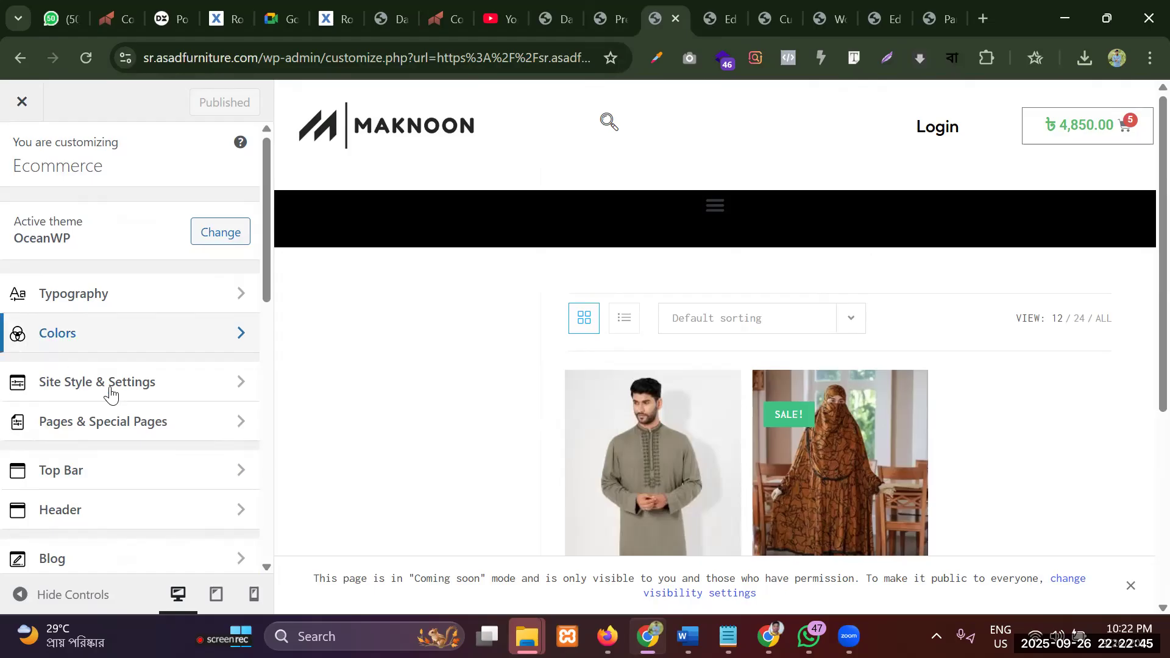
{"action": "left_click", "coordinate": [85, 296]}
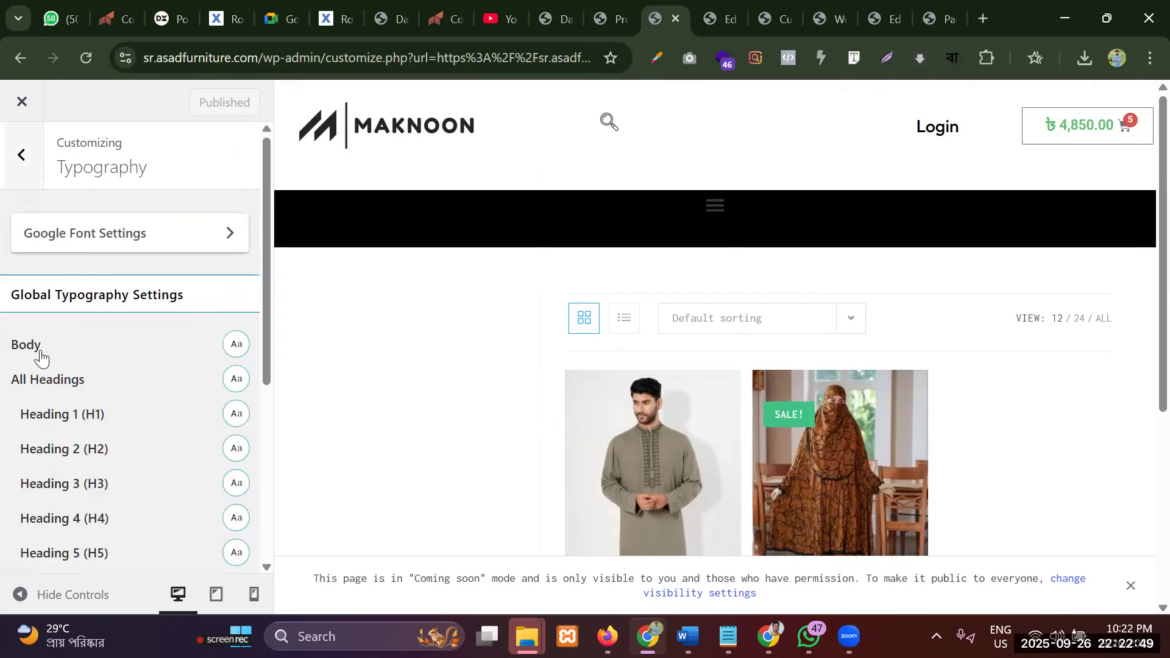
{"action": "scroll", "coordinate": [73, 389], "scroll_direction": "down", "scroll_amount": 5}
{"action": "scroll", "coordinate": [74, 384], "scroll_direction": "up", "scroll_amount": 5}
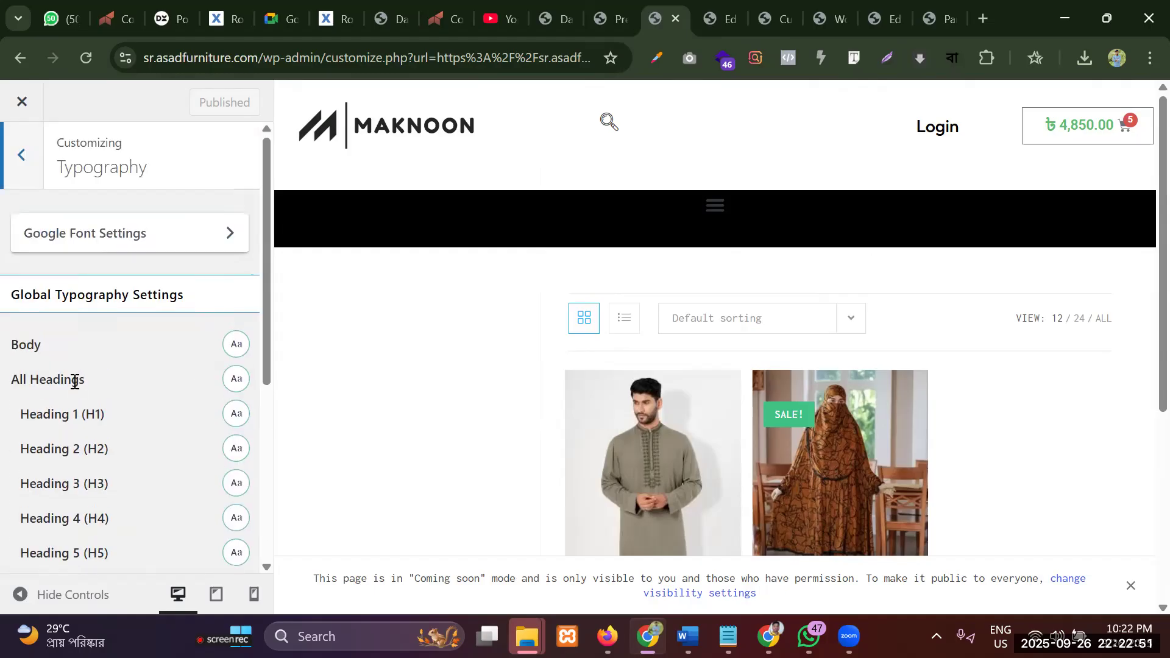
{"action": "left_click", "coordinate": [67, 244]}
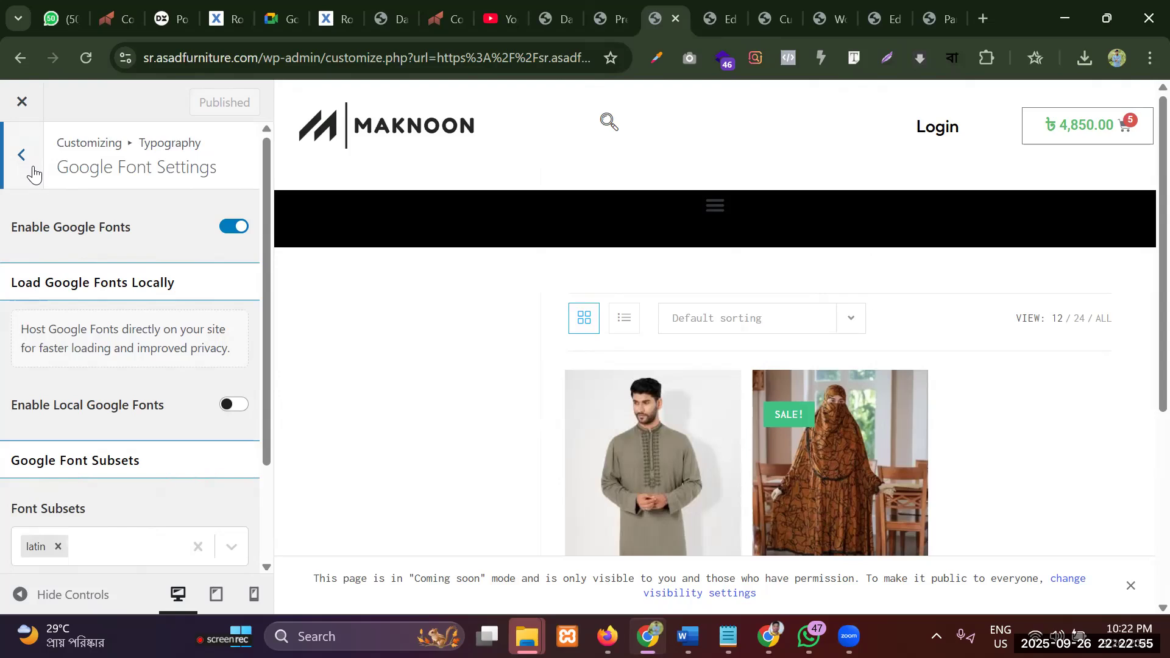
{"action": "left_click", "coordinate": [23, 156]}
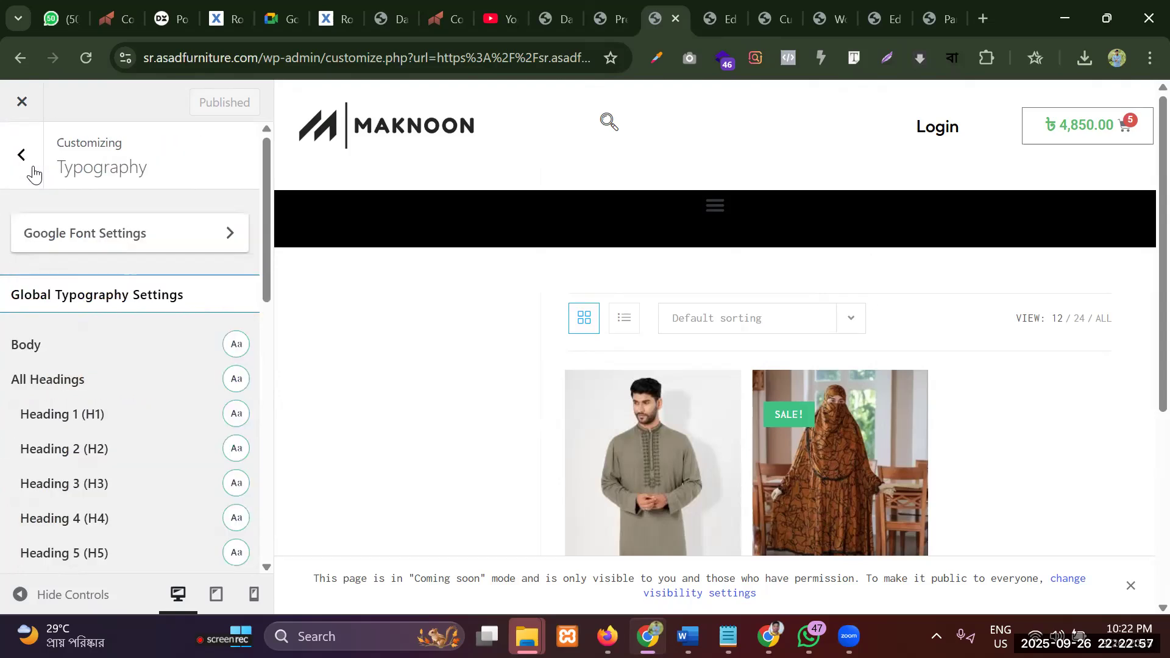
{"action": "left_click", "coordinate": [24, 158]}
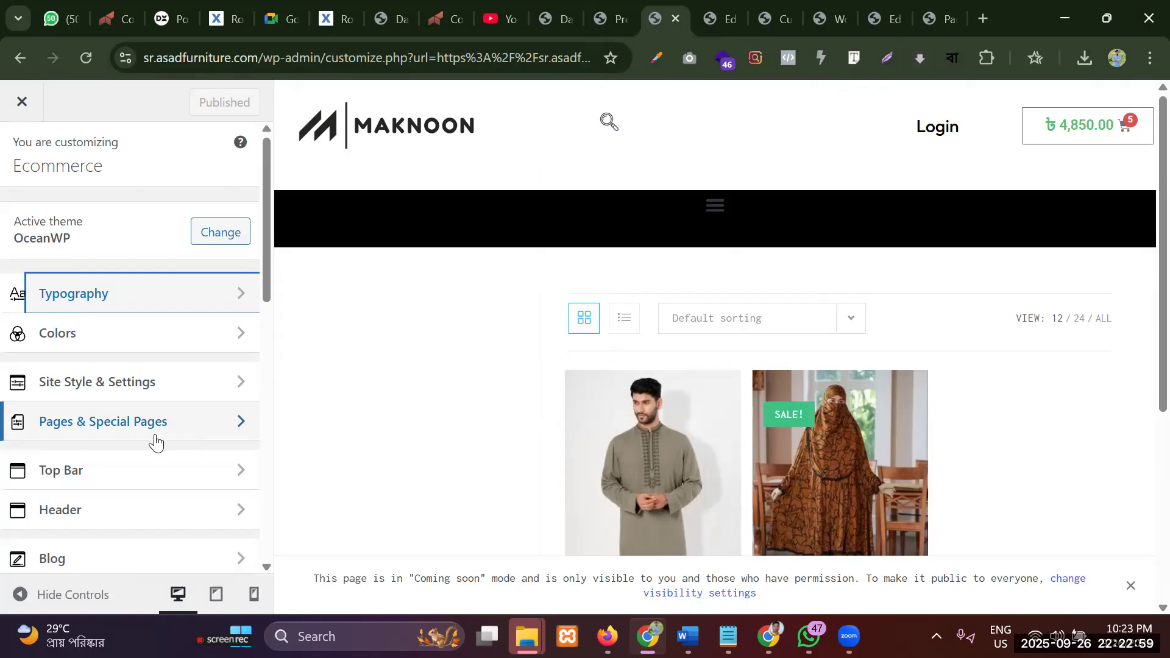
Read the Pages & Special Pages Additional Layout Settings, then back out to the main Customizer list
{"action": "left_click", "coordinate": [76, 421]}
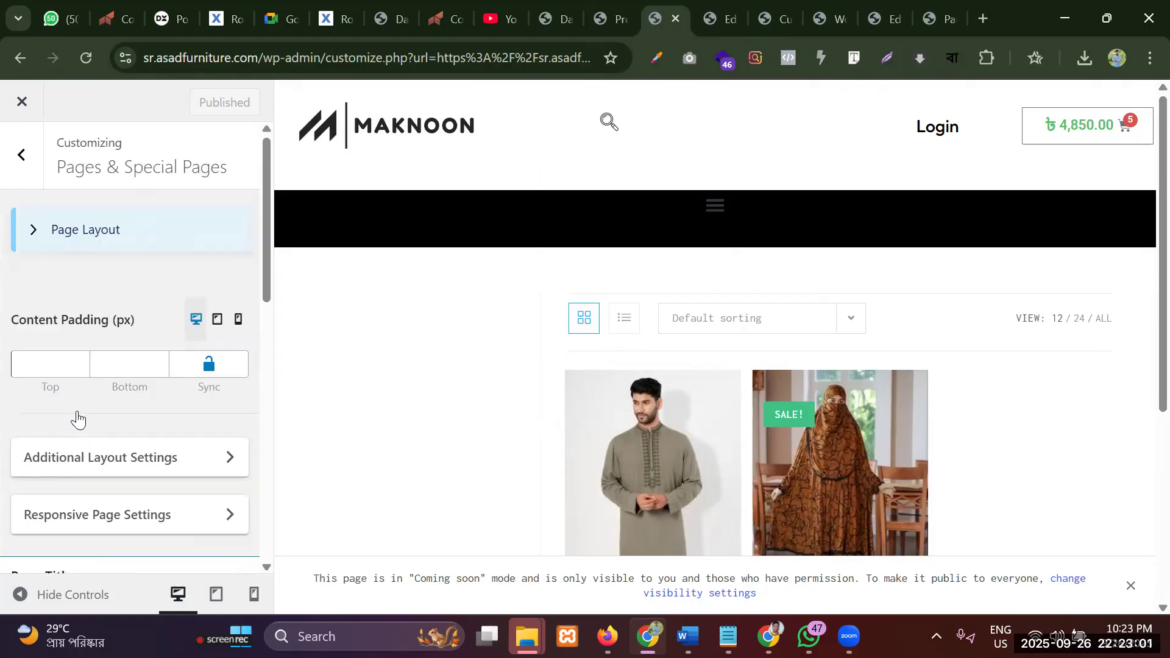
{"action": "scroll", "coordinate": [79, 408], "scroll_direction": "down", "scroll_amount": 2}
{"action": "left_click", "coordinate": [87, 373]}
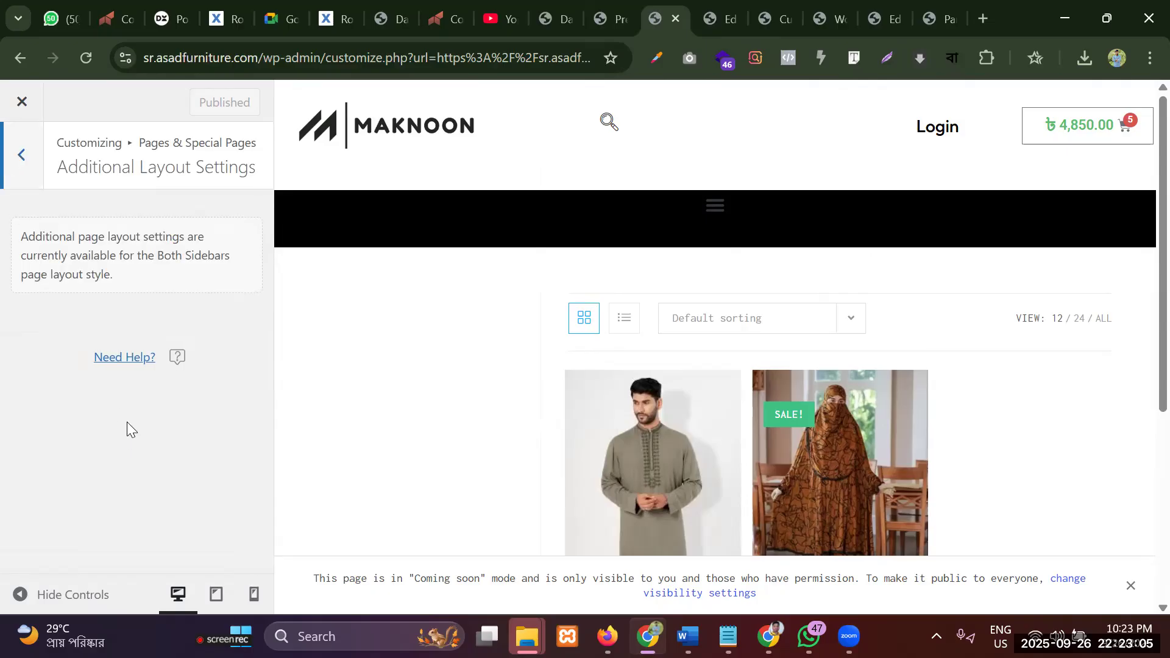
{"action": "left_click", "coordinate": [41, 169]}
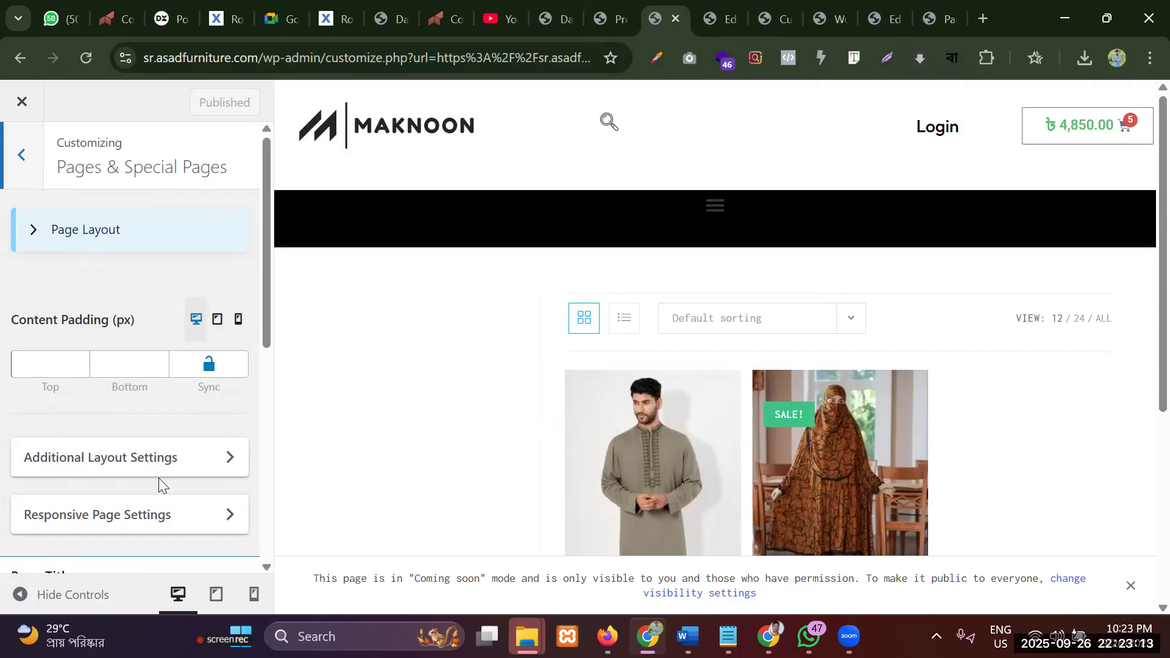
{"action": "scroll", "coordinate": [158, 482], "scroll_direction": "down", "scroll_amount": 5}
{"action": "scroll", "coordinate": [146, 457], "scroll_direction": "up", "scroll_amount": 5}
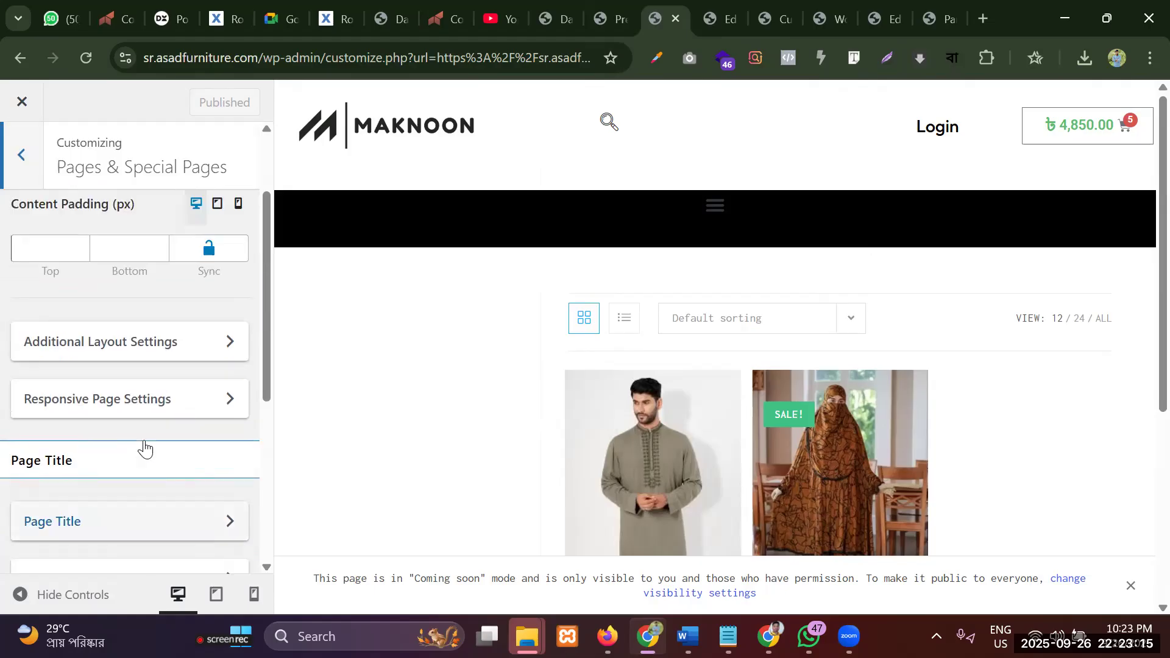
{"action": "left_click", "coordinate": [126, 471]}
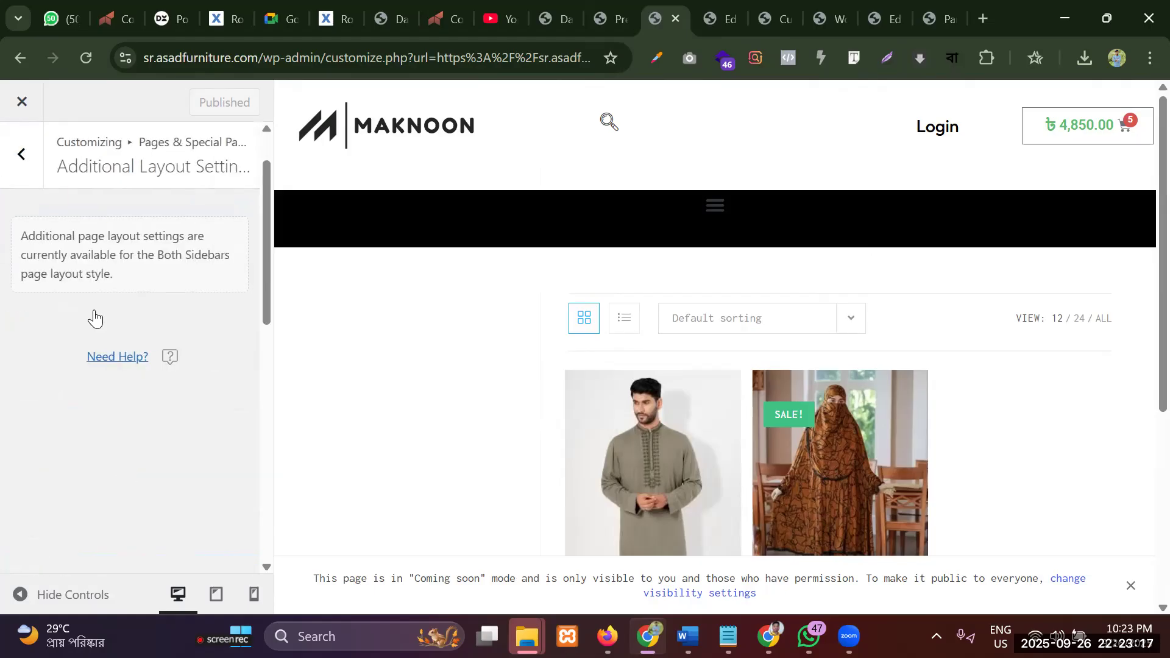
{"action": "left_click", "coordinate": [33, 194]}
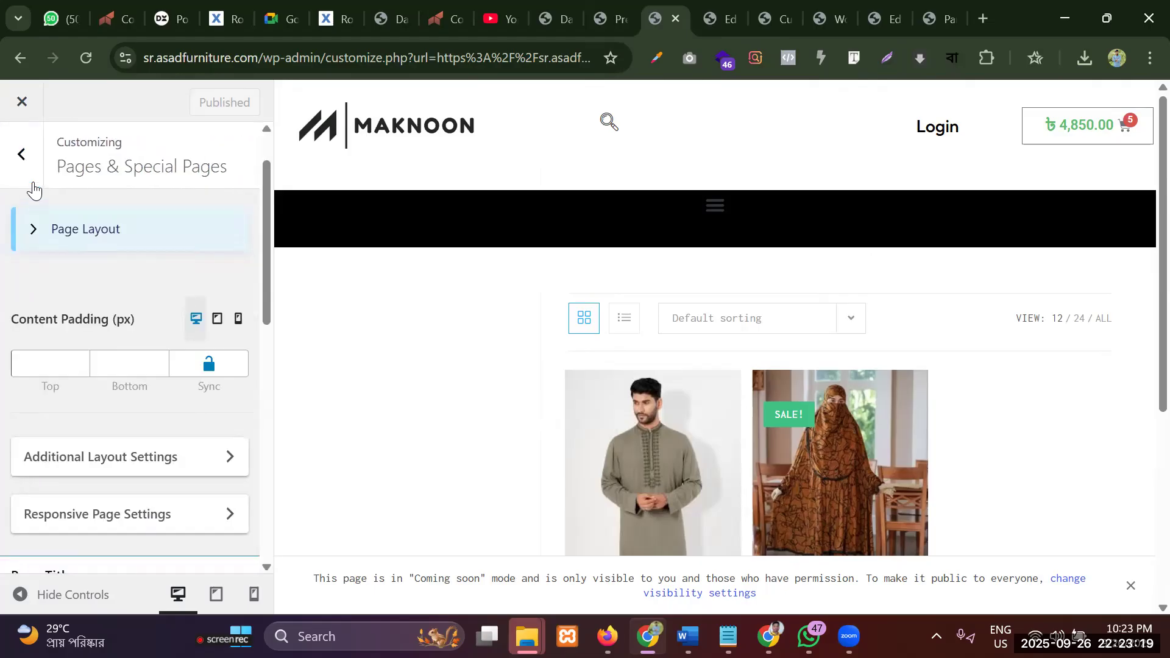
{"action": "left_click", "coordinate": [23, 159]}
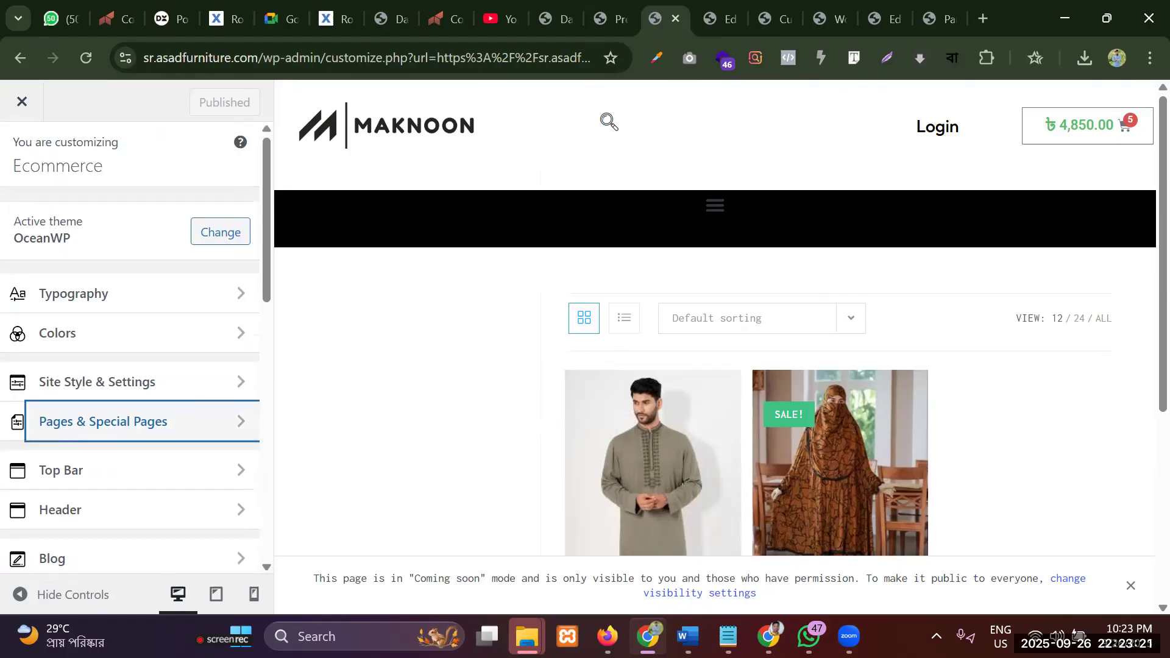
{"action": "scroll", "coordinate": [630, 419], "scroll_direction": "down", "scroll_amount": 4}
{"action": "scroll", "coordinate": [627, 418], "scroll_direction": "up", "scroll_amount": 3}
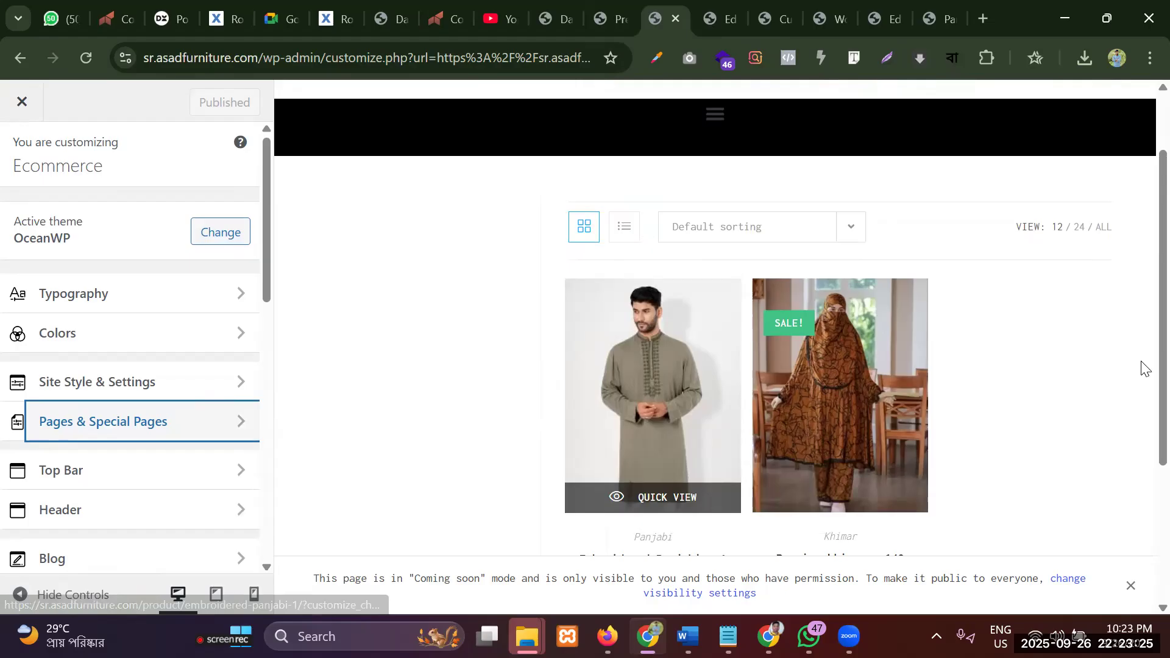
{"action": "scroll", "coordinate": [841, 348], "scroll_direction": "down", "scroll_amount": 3}
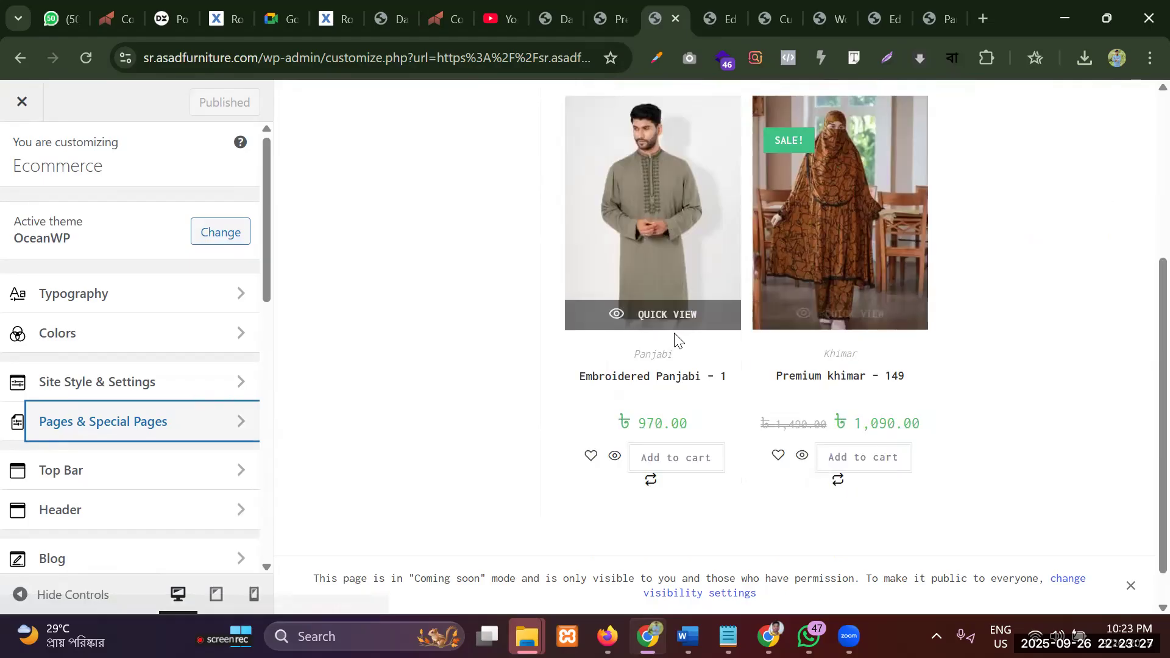
{"action": "scroll", "coordinate": [675, 339], "scroll_direction": "up", "scroll_amount": 3}
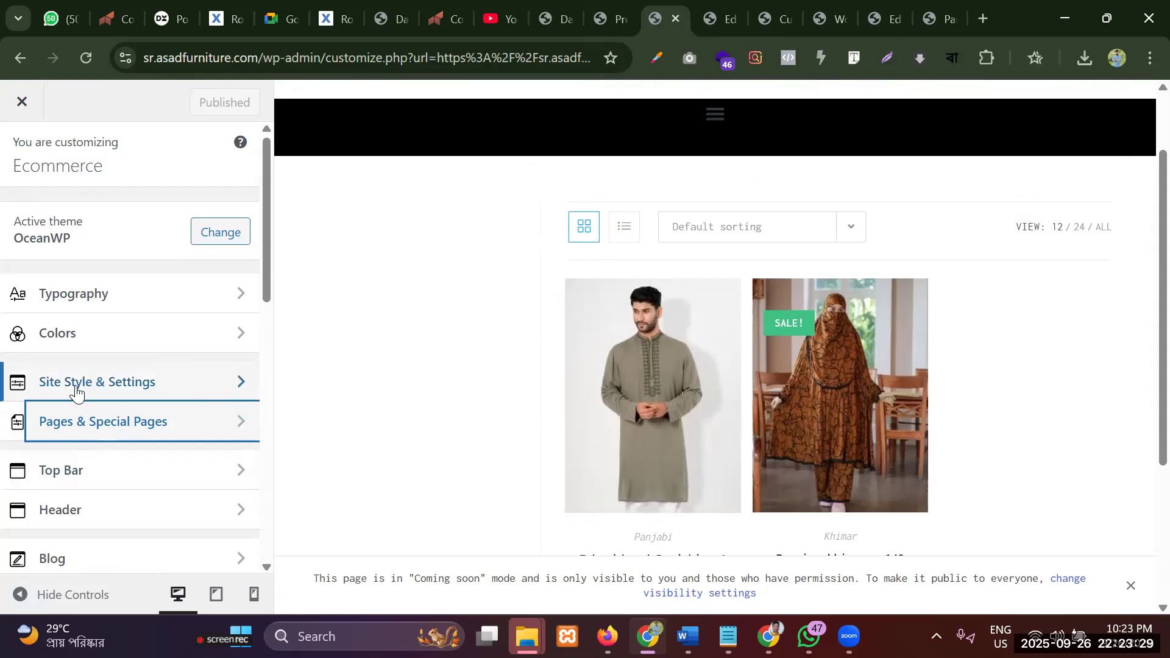
{"action": "scroll", "coordinate": [76, 390], "scroll_direction": "down", "scroll_amount": 3}
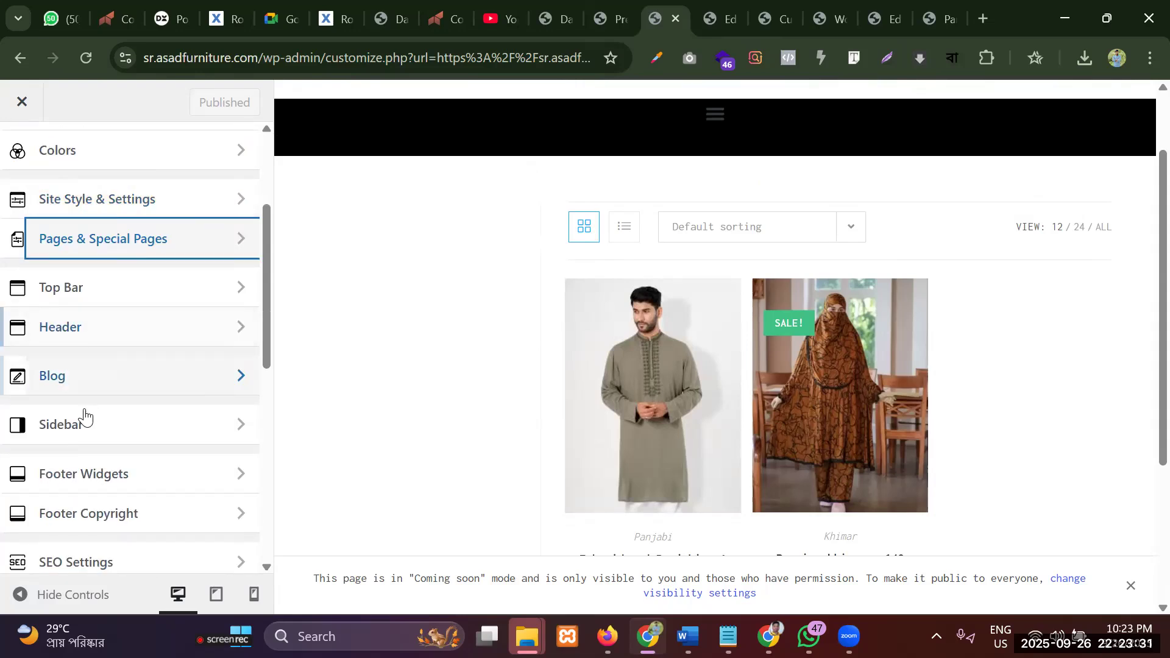
{"action": "left_click", "coordinate": [63, 429]}
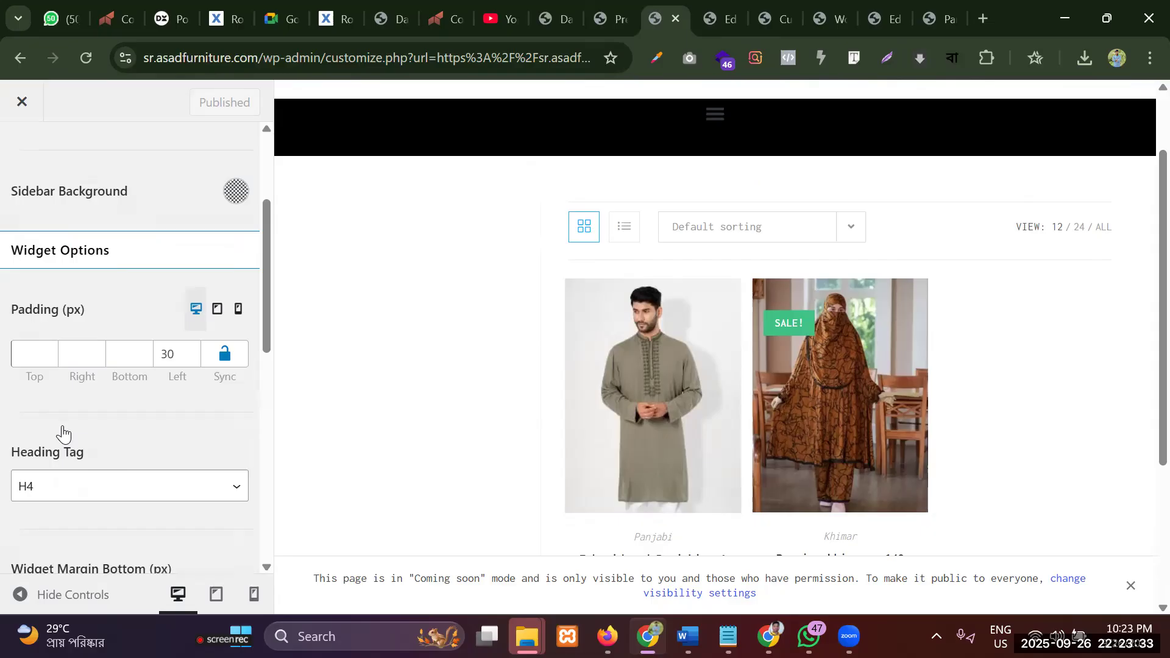
{"action": "scroll", "coordinate": [81, 256], "scroll_direction": "up", "scroll_amount": 3}
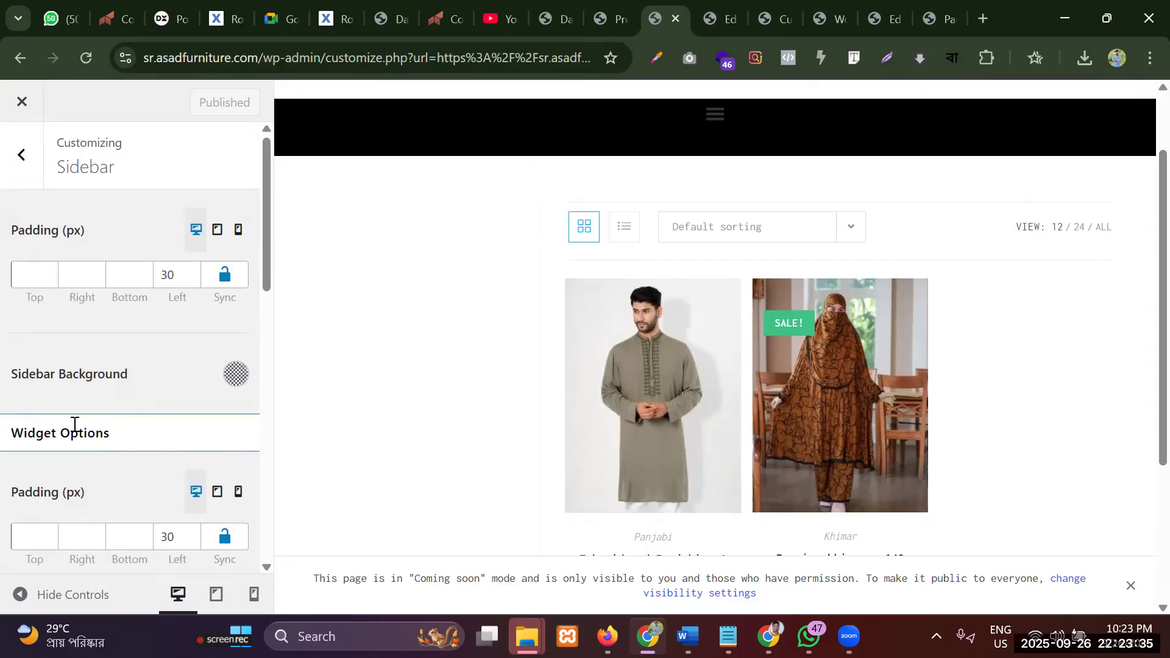
{"action": "scroll", "coordinate": [105, 410], "scroll_direction": "down", "scroll_amount": 10}
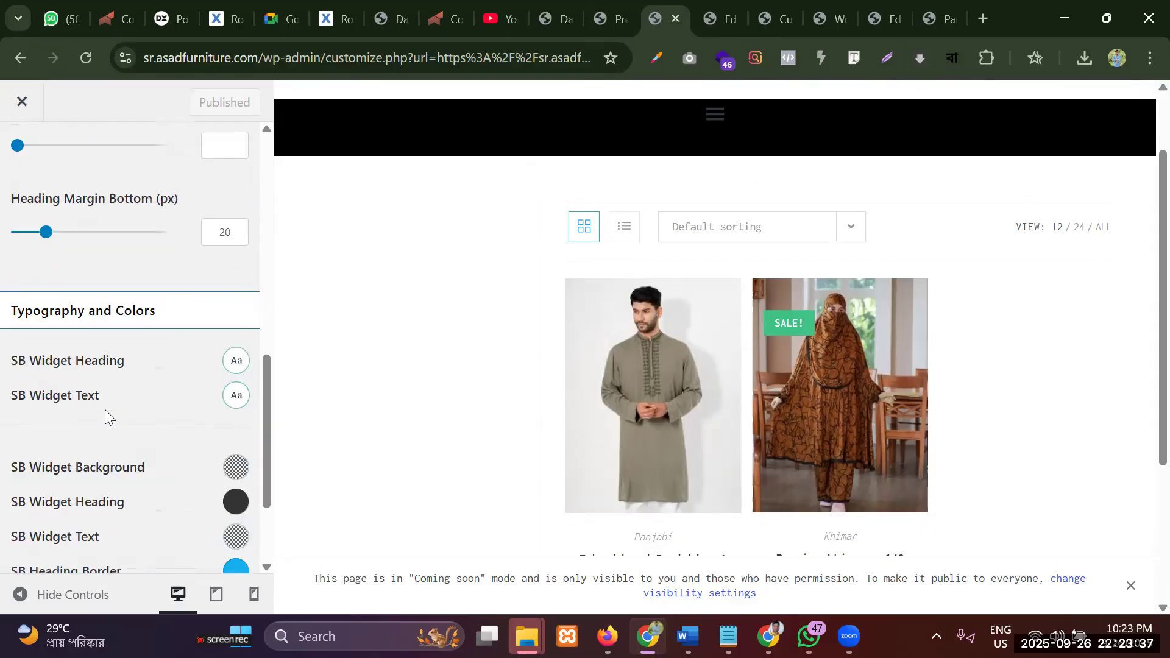
{"action": "scroll", "coordinate": [105, 409], "scroll_direction": "down", "scroll_amount": 2}
{"action": "scroll", "coordinate": [105, 410], "scroll_direction": "up", "scroll_amount": 12}
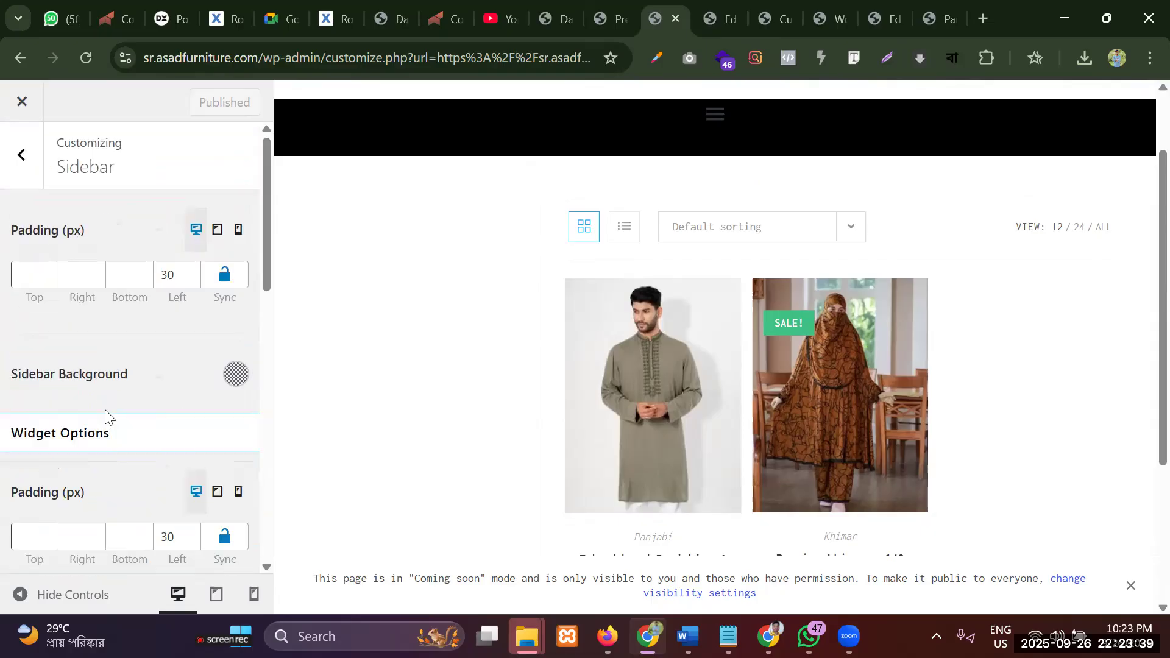
{"action": "left_click", "coordinate": [22, 156]}
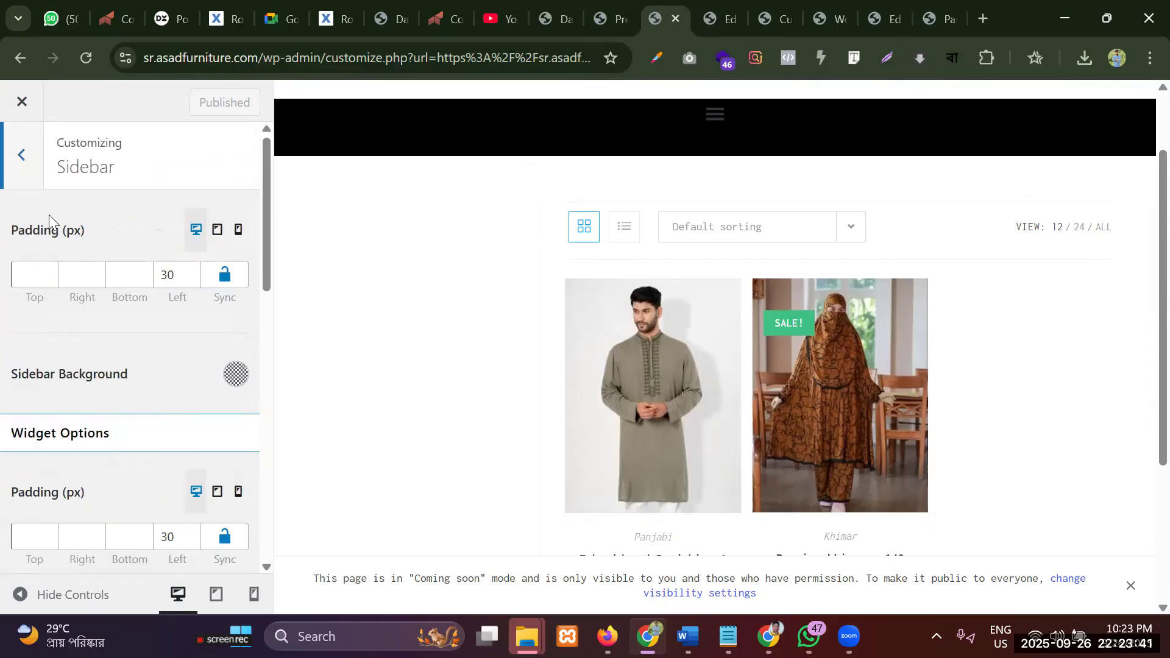
Scroll through the live maknoonbd.com Panjabi category page, then switch to the Edit Product tab
{"action": "left_click", "coordinate": [962, 6]}
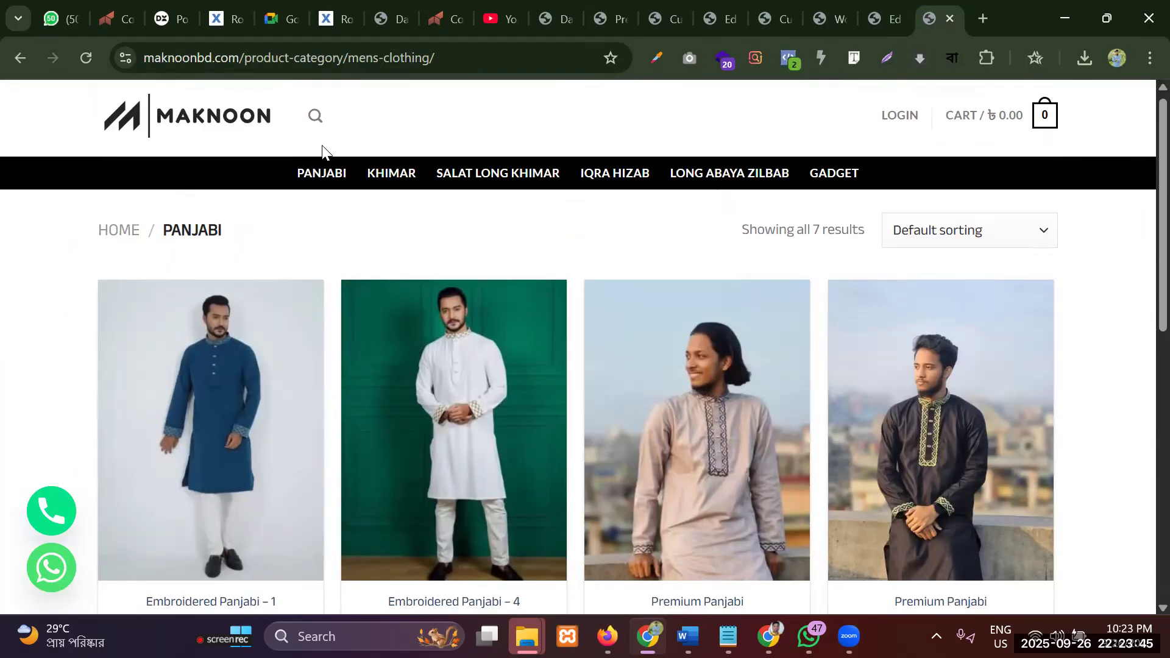
{"action": "scroll", "coordinate": [334, 158], "scroll_direction": "down", "scroll_amount": 4}
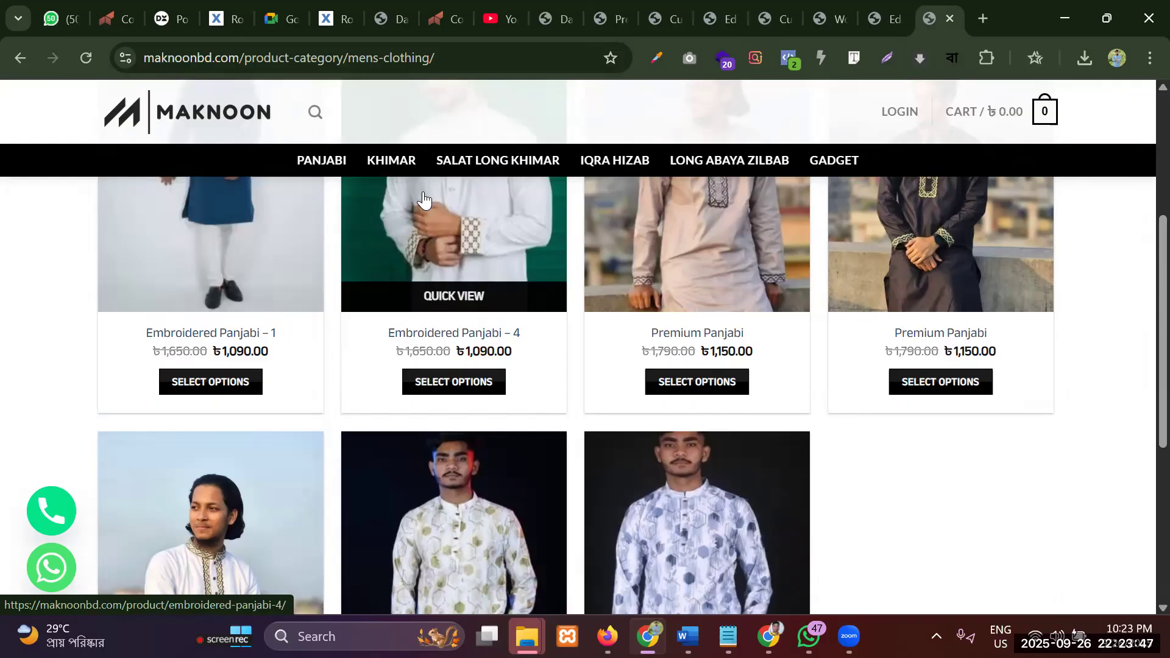
{"action": "scroll", "coordinate": [424, 199], "scroll_direction": "up", "scroll_amount": 4}
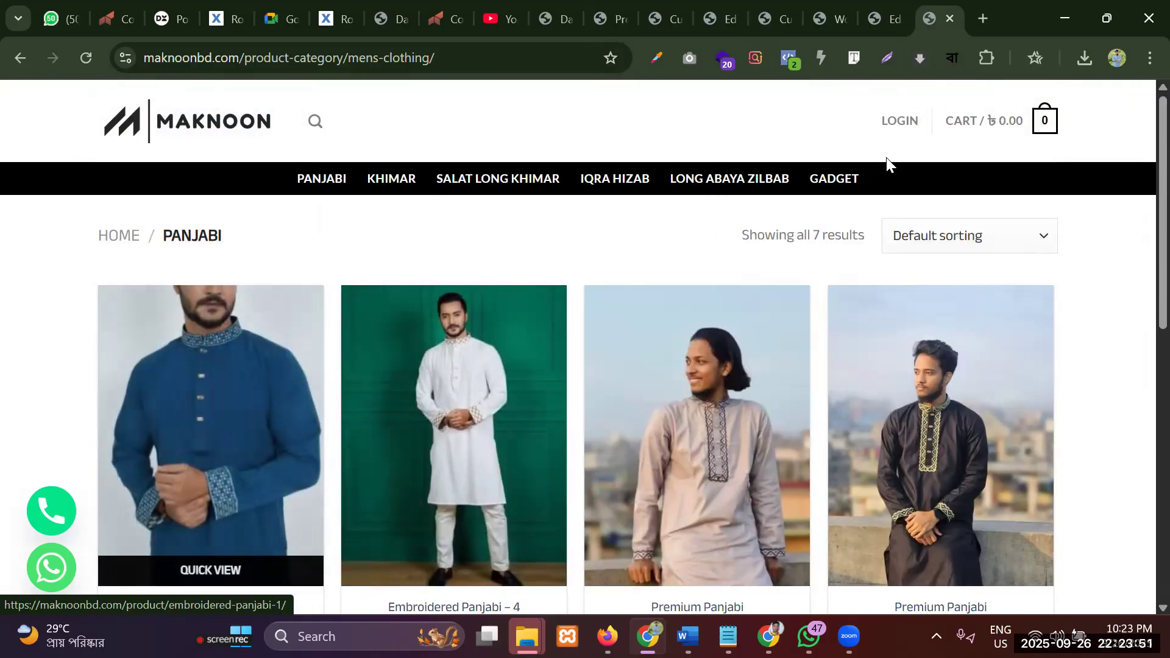
{"action": "left_click", "coordinate": [884, 19]}
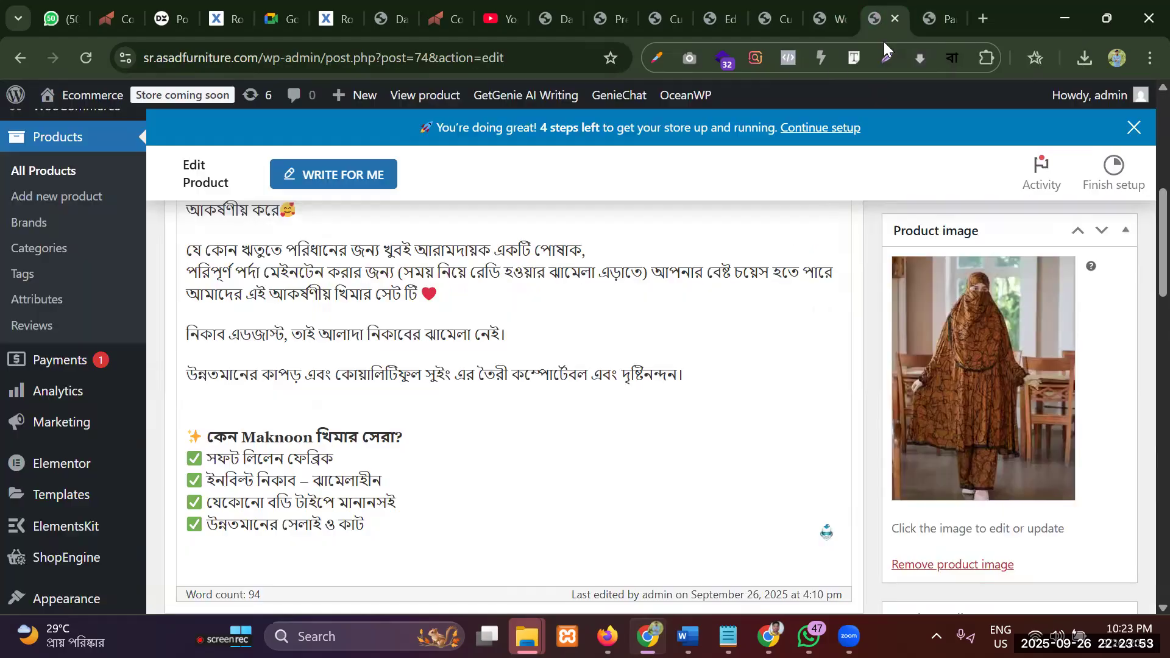
Scroll the Single Product Customizer preview of the Premium khimar – 149 page
{"action": "left_click", "coordinate": [780, 8]}
{"action": "scroll", "coordinate": [585, 284], "scroll_direction": "down", "scroll_amount": 6}
{"action": "scroll", "coordinate": [580, 291], "scroll_direction": "up", "scroll_amount": 6}
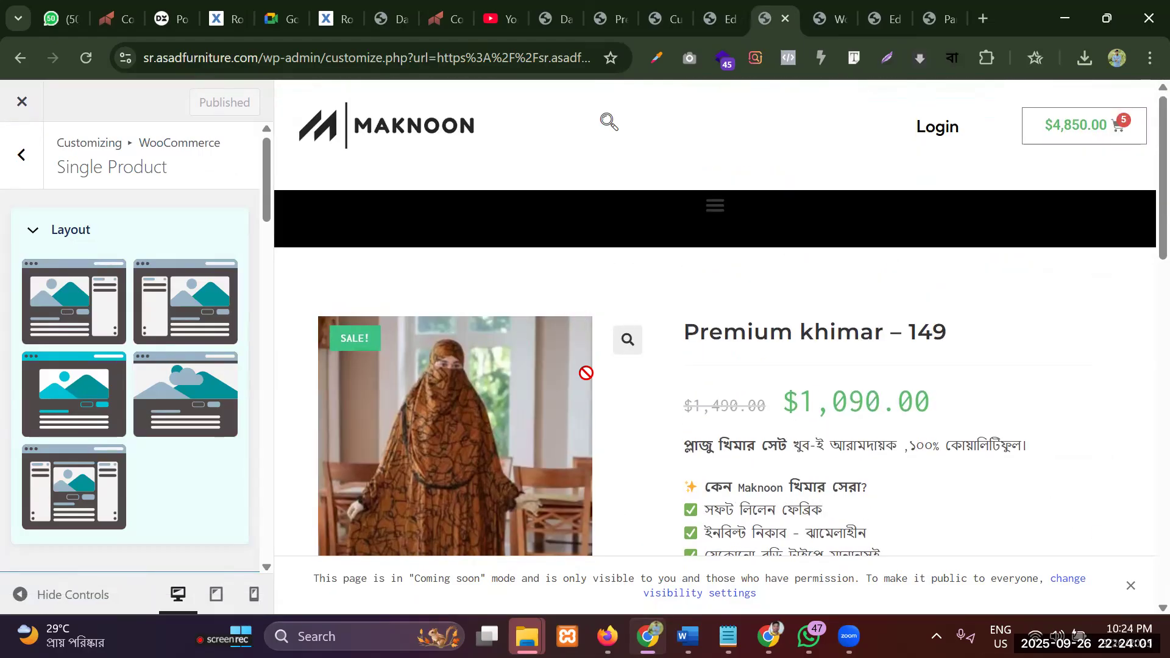
{"action": "scroll", "coordinate": [586, 373], "scroll_direction": "down", "scroll_amount": 3}
{"action": "scroll", "coordinate": [582, 397], "scroll_direction": "up", "scroll_amount": 3}
{"action": "scroll", "coordinate": [598, 436], "scroll_direction": "down", "scroll_amount": 12}
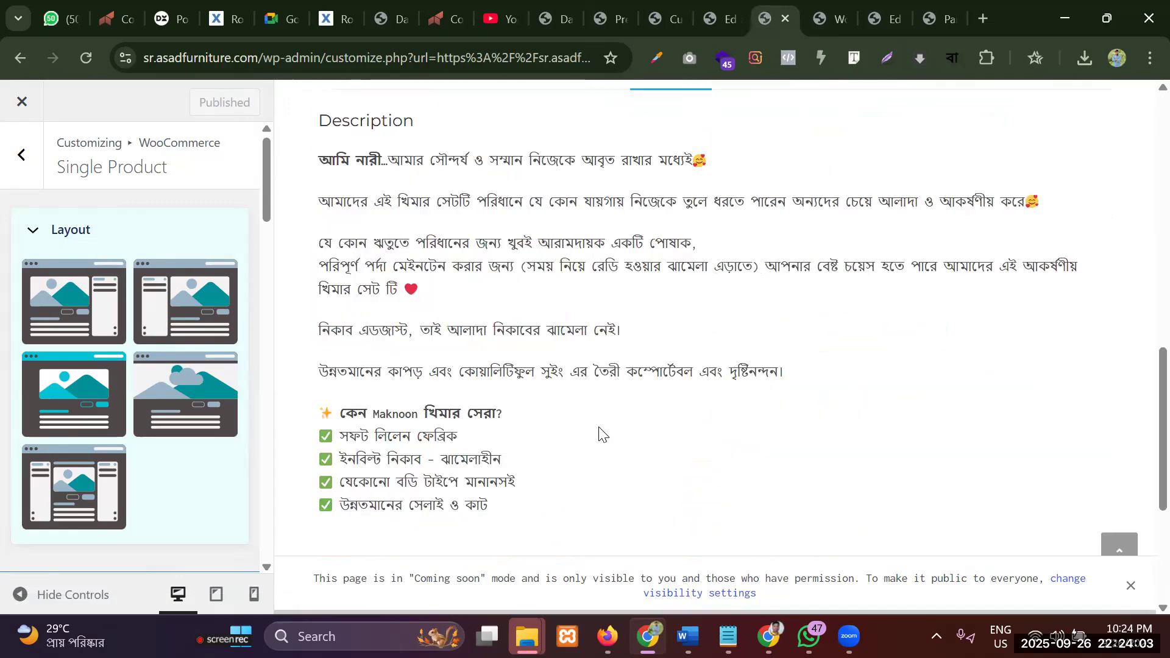
{"action": "scroll", "coordinate": [585, 435], "scroll_direction": "up", "scroll_amount": 7}
{"action": "scroll", "coordinate": [698, 323], "scroll_direction": "up", "scroll_amount": 6}
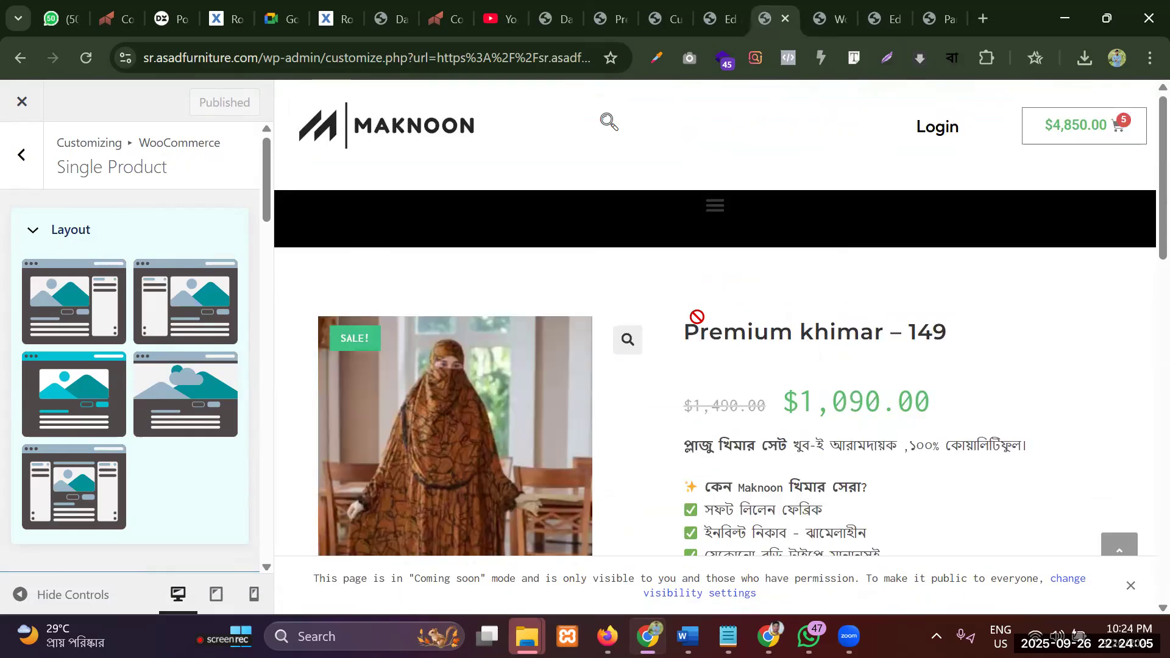
In the Elementor Home page editor, select the lower Exclusive Panjabi products grid
{"action": "left_click", "coordinate": [723, 6]}
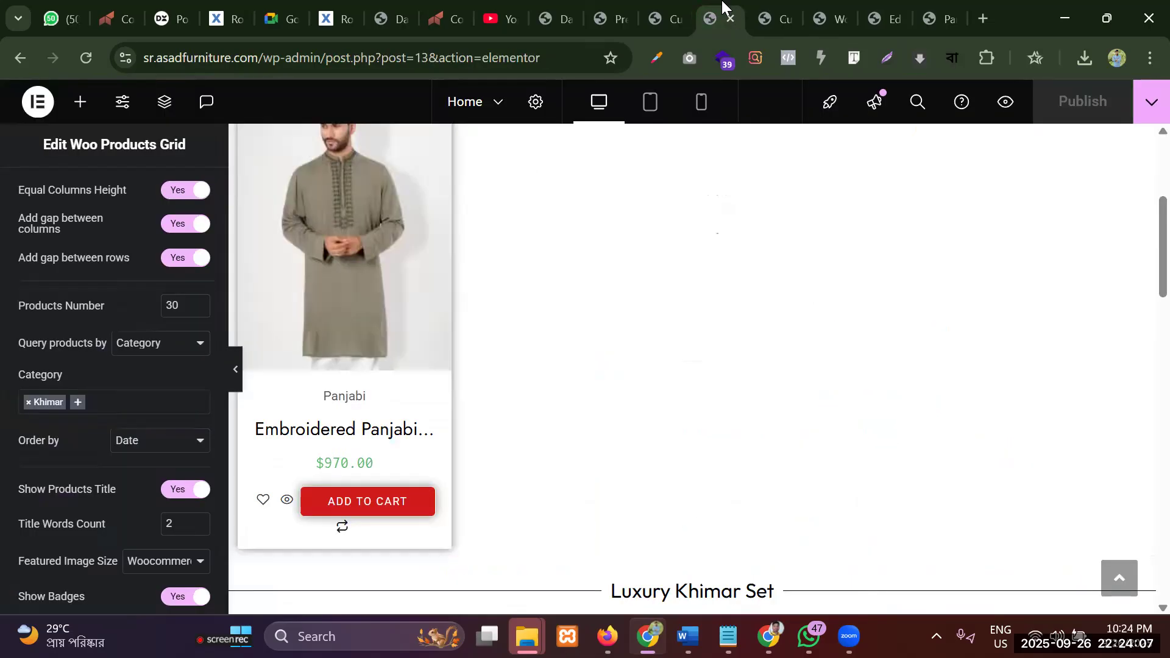
{"action": "scroll", "coordinate": [491, 287], "scroll_direction": "up", "scroll_amount": 5}
{"action": "scroll", "coordinate": [491, 286], "scroll_direction": "down", "scroll_amount": 18}
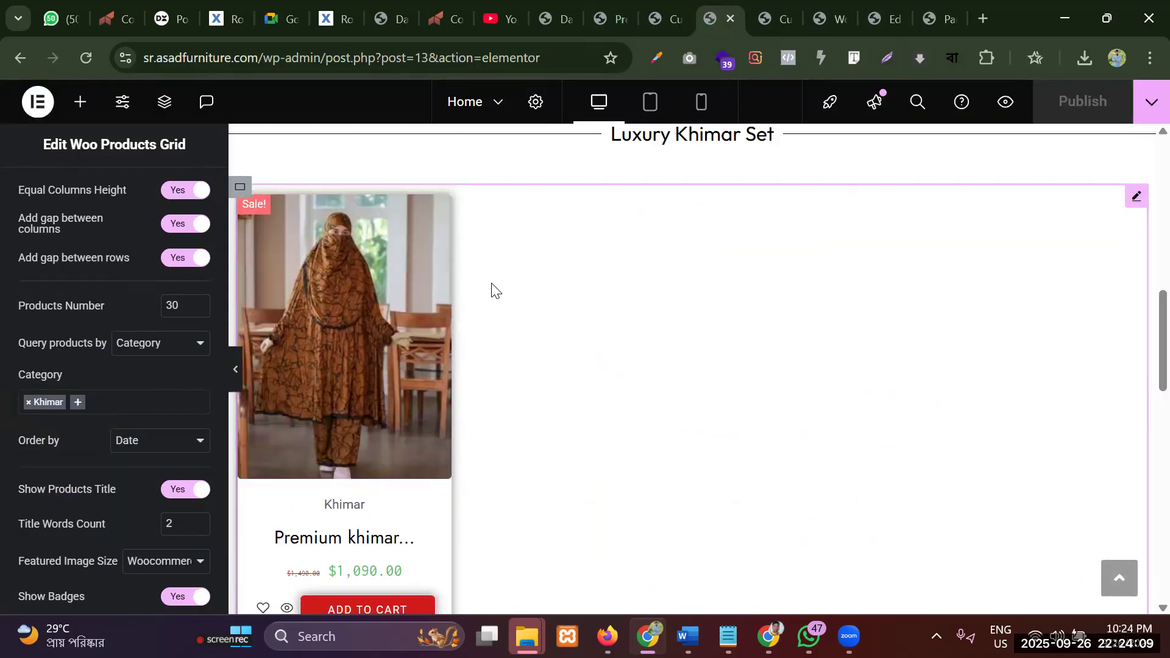
{"action": "scroll", "coordinate": [492, 286], "scroll_direction": "up", "scroll_amount": 4}
{"action": "scroll", "coordinate": [492, 286], "scroll_direction": "down", "scroll_amount": 15}
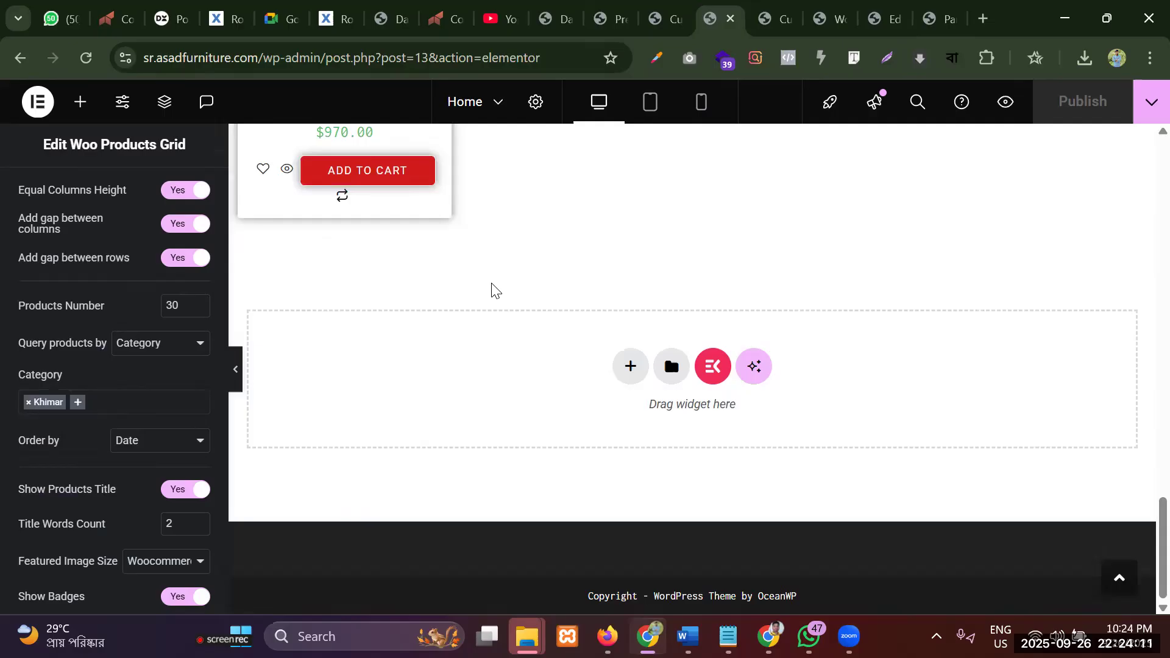
{"action": "scroll", "coordinate": [492, 286], "scroll_direction": "up", "scroll_amount": 6}
{"action": "scroll", "coordinate": [1043, 436], "scroll_direction": "up", "scroll_amount": 6}
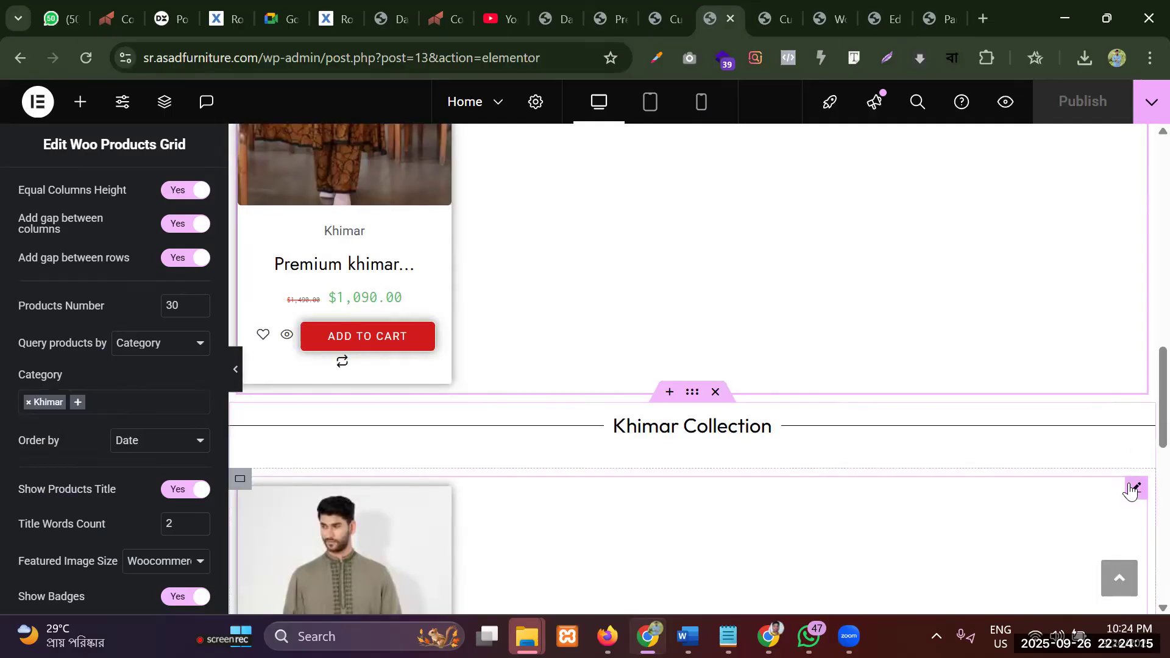
{"action": "left_click", "coordinate": [1133, 485]}
{"action": "scroll", "coordinate": [21, 497], "scroll_direction": "down", "scroll_amount": 5}
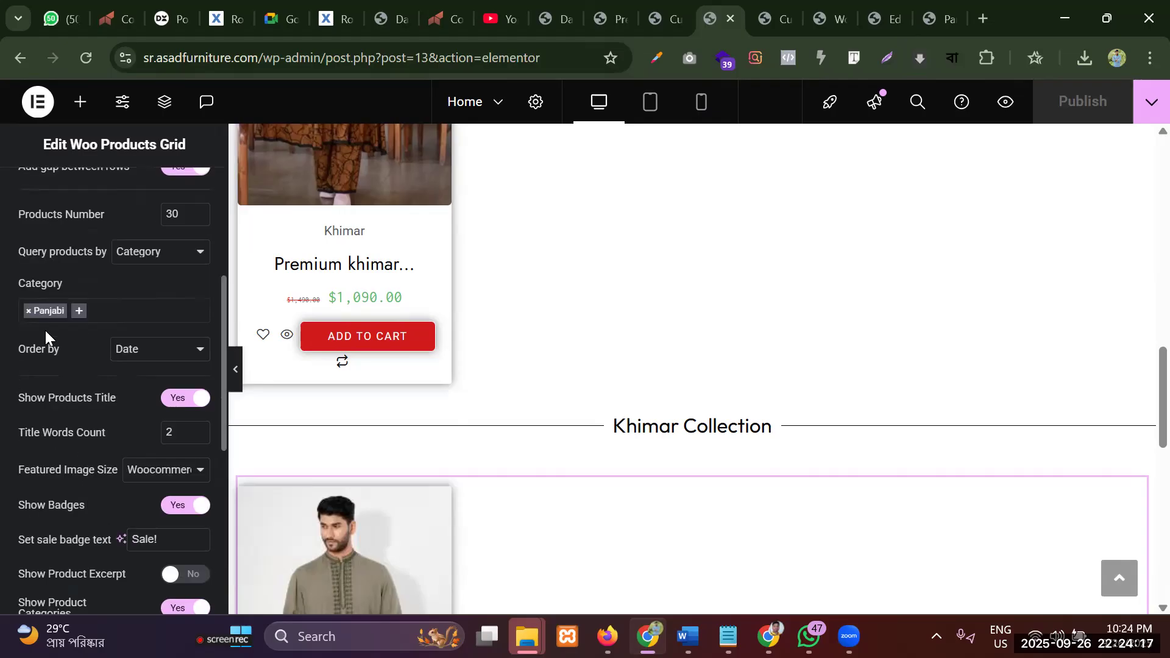
{"action": "scroll", "coordinate": [605, 464], "scroll_direction": "down", "scroll_amount": 3}
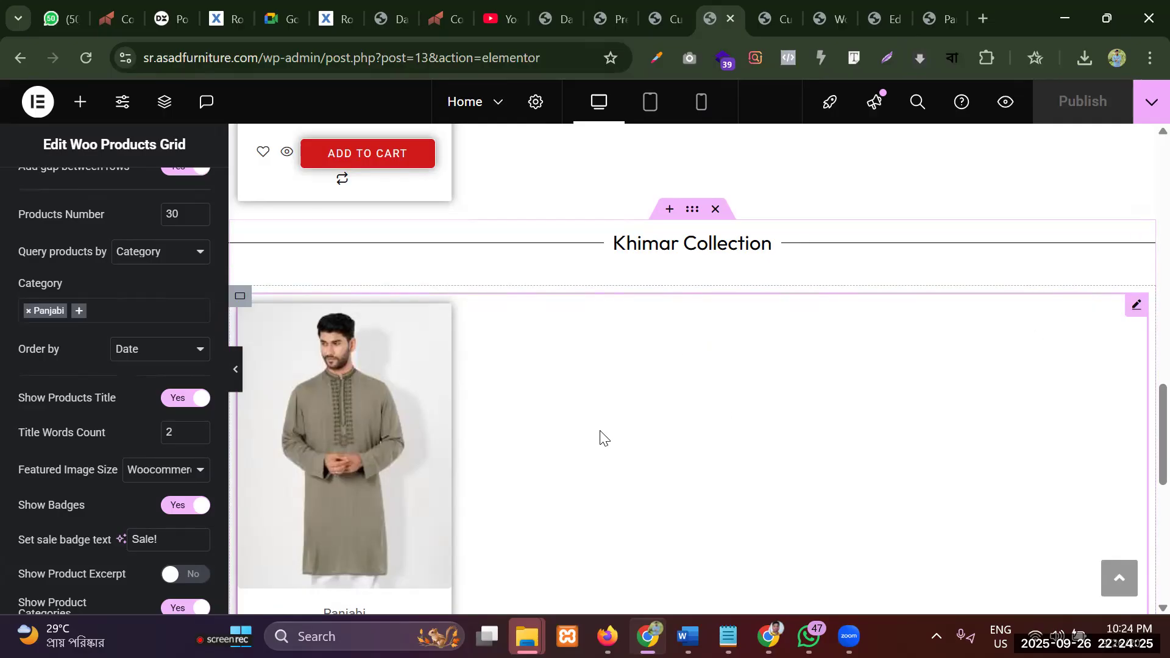
{"action": "scroll", "coordinate": [43, 323], "scroll_direction": "up", "scroll_amount": 3}
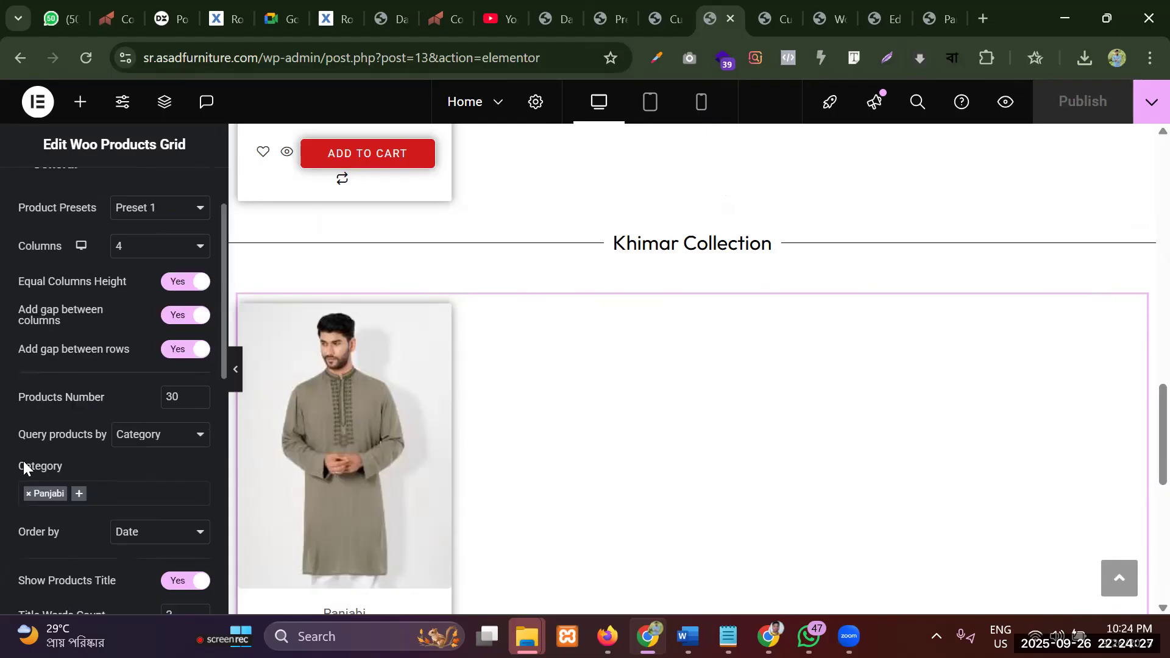
Query the grid's products from the Panjabi category and preview the page
{"action": "left_click", "coordinate": [24, 493]}
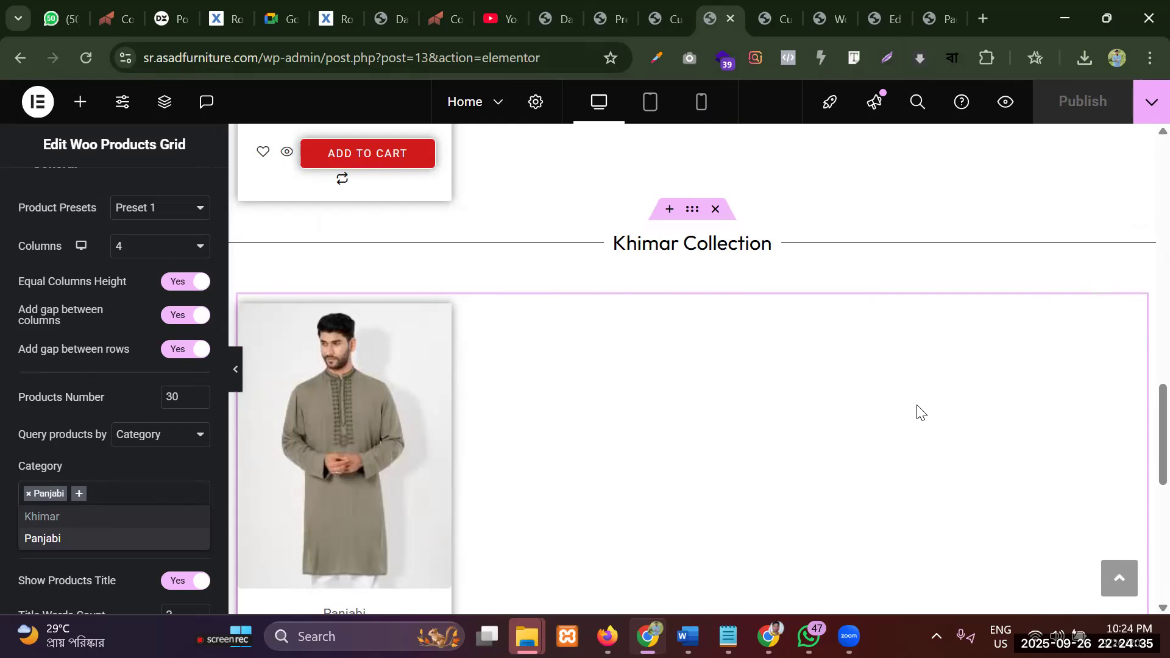
{"action": "scroll", "coordinate": [744, 439], "scroll_direction": "up", "scroll_amount": 10}
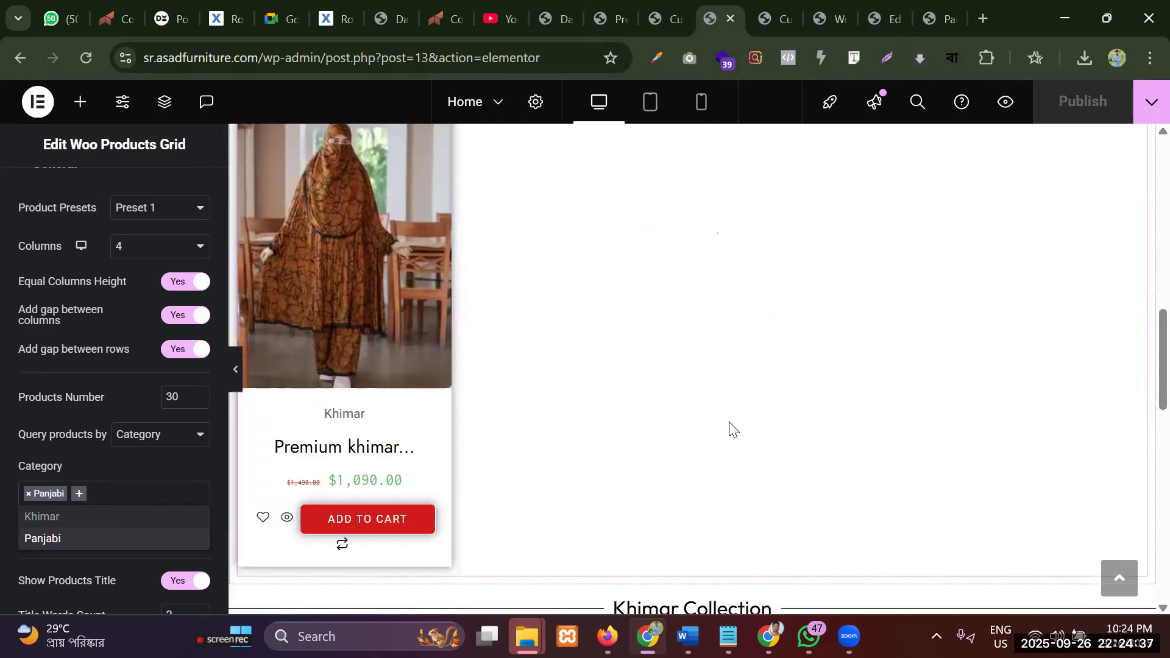
{"action": "scroll", "coordinate": [543, 454], "scroll_direction": "down", "scroll_amount": 5}
{"action": "scroll", "coordinate": [543, 454], "scroll_direction": "up", "scroll_amount": 10}
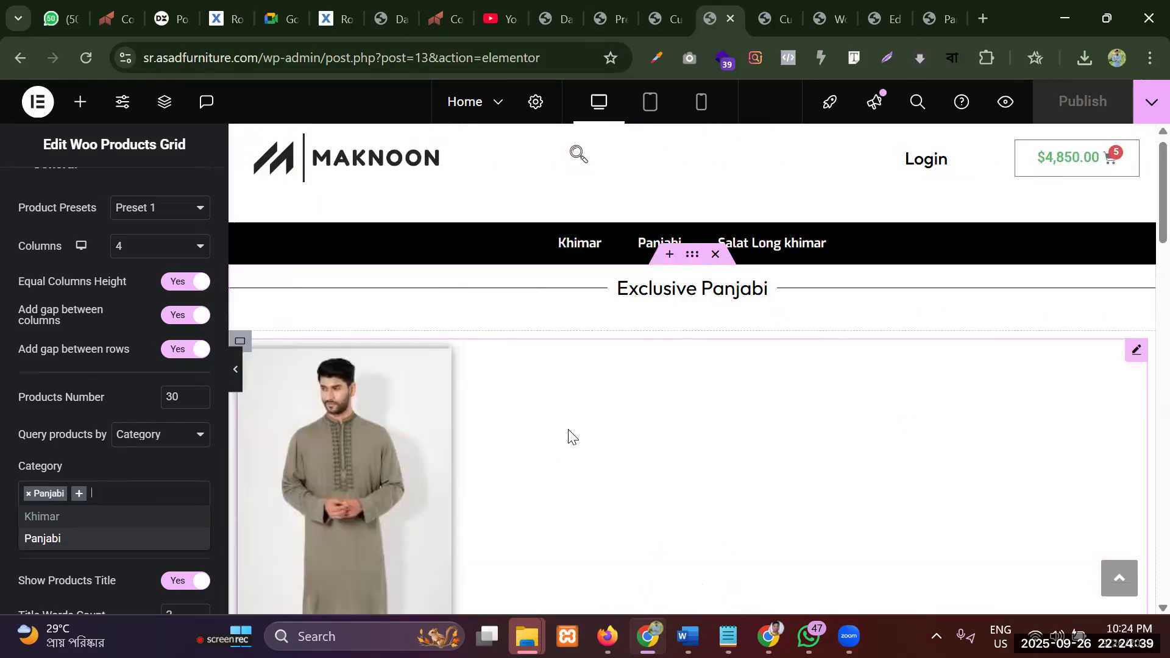
{"action": "left_click", "coordinate": [1006, 104]}
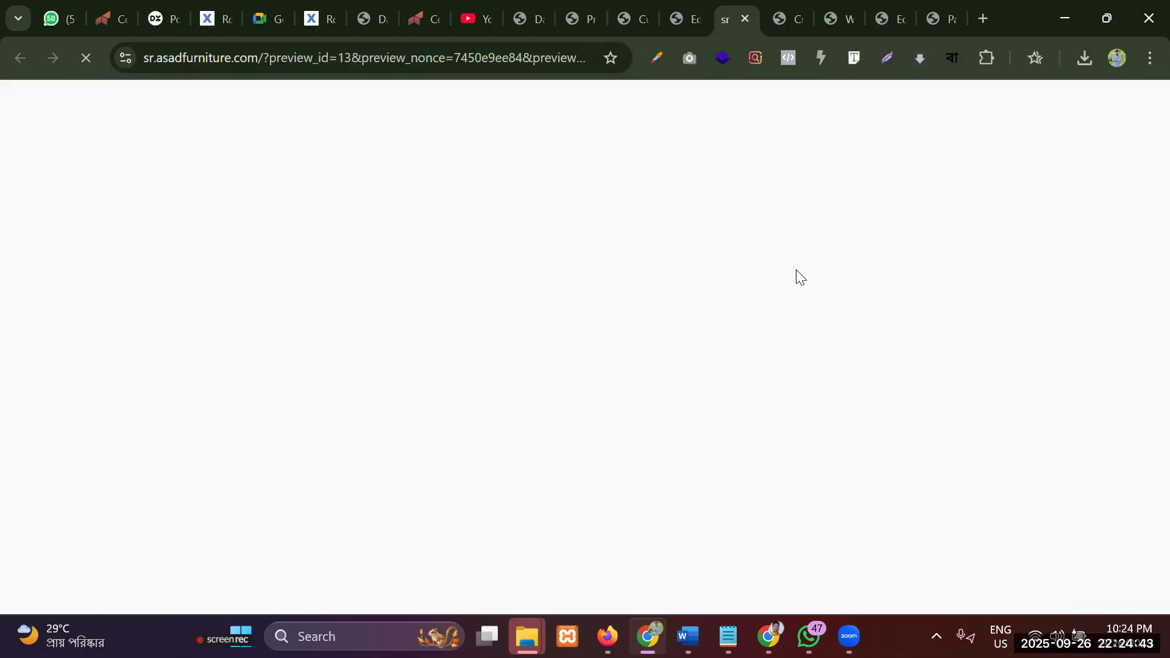
Proceed from the mini cart to checkout for 6 Embroidered Panjabi totalling ৳5,820.00
{"action": "scroll", "coordinate": [233, 277], "scroll_direction": "down", "scroll_amount": 5}
{"action": "scroll", "coordinate": [232, 273], "scroll_direction": "down", "scroll_amount": 5}
{"action": "scroll", "coordinate": [207, 409], "scroll_direction": "up", "scroll_amount": 8}
{"action": "scroll", "coordinate": [206, 378], "scroll_direction": "down", "scroll_amount": 5}
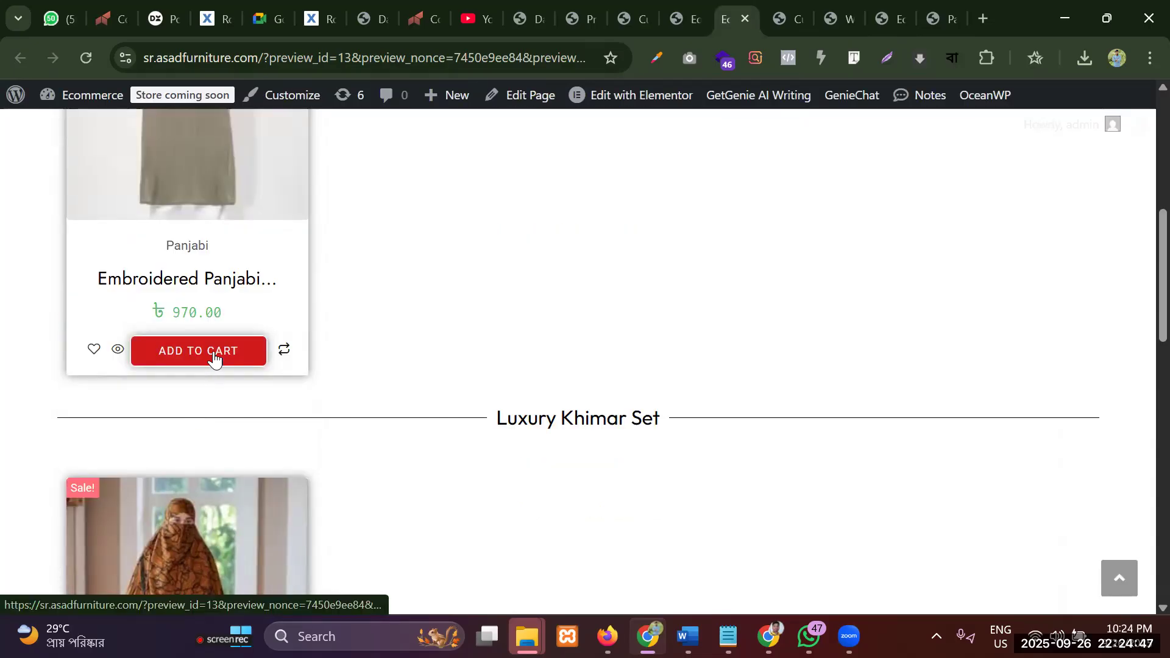
{"action": "scroll", "coordinate": [214, 355], "scroll_direction": "up", "scroll_amount": 6}
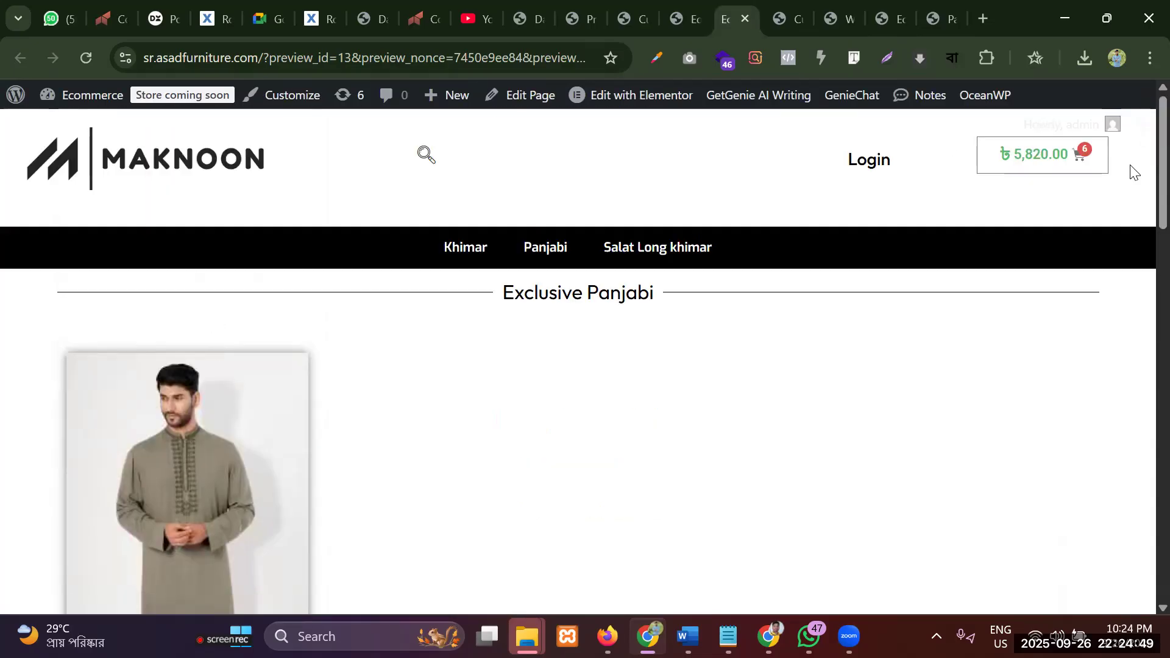
{"action": "left_click", "coordinate": [1073, 154]}
{"action": "left_click", "coordinate": [1073, 365]}
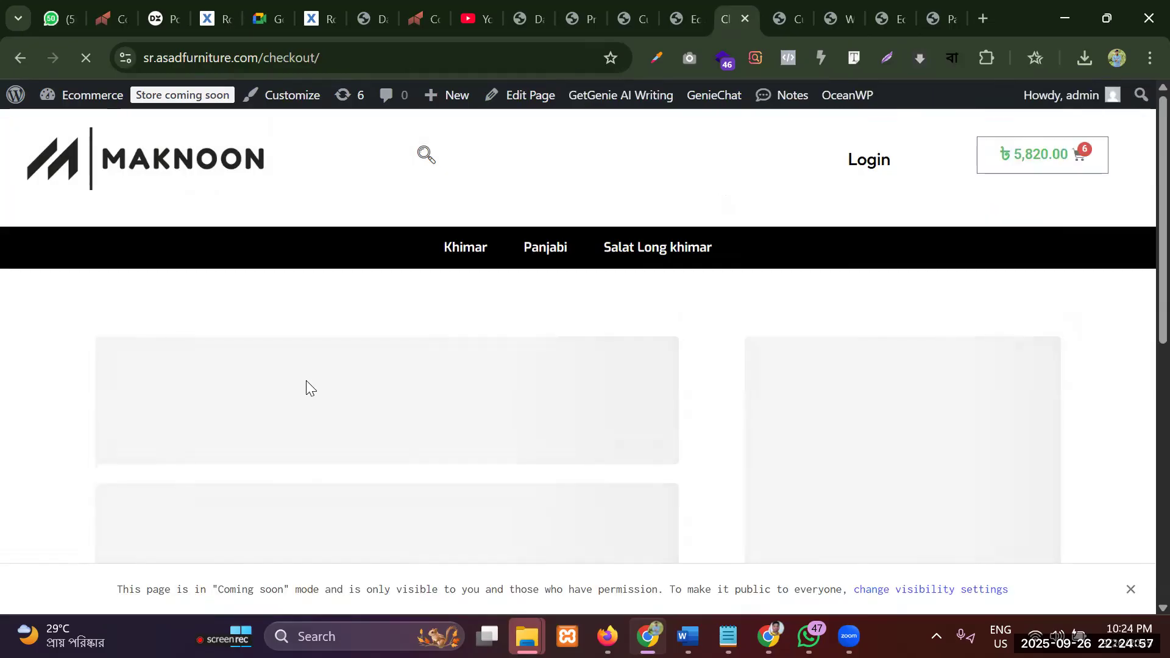
Highlight the Payment options heading to confirm no payment methods are available
{"action": "scroll", "coordinate": [304, 387], "scroll_direction": "down", "scroll_amount": 5}
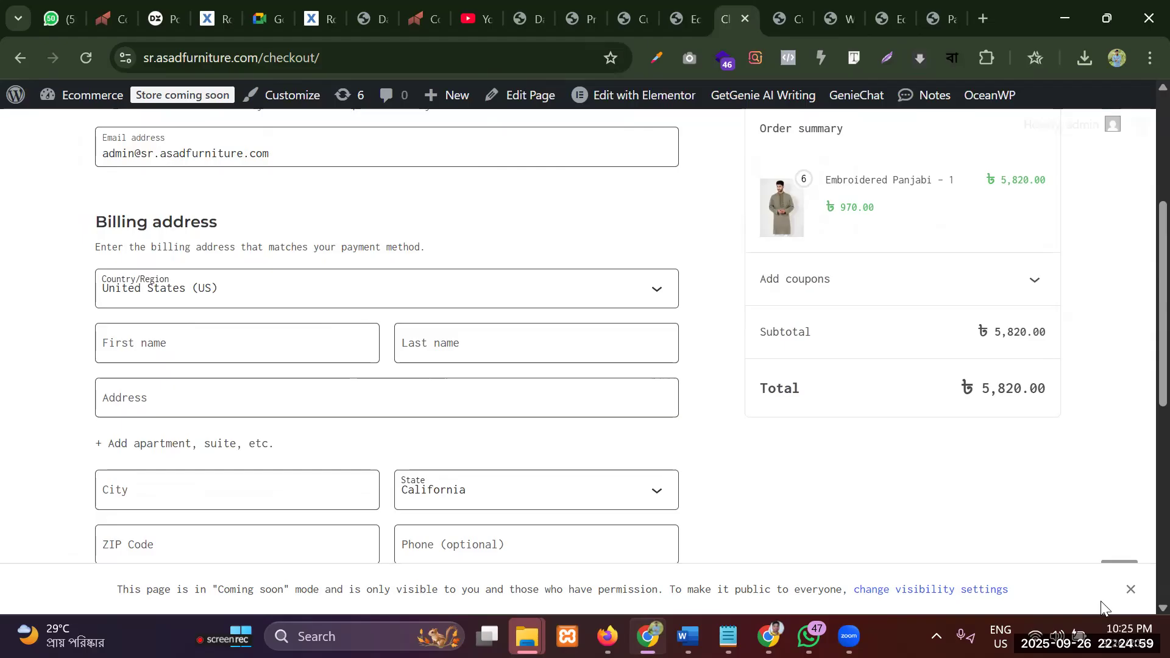
{"action": "scroll", "coordinate": [559, 438], "scroll_direction": "down", "scroll_amount": 4}
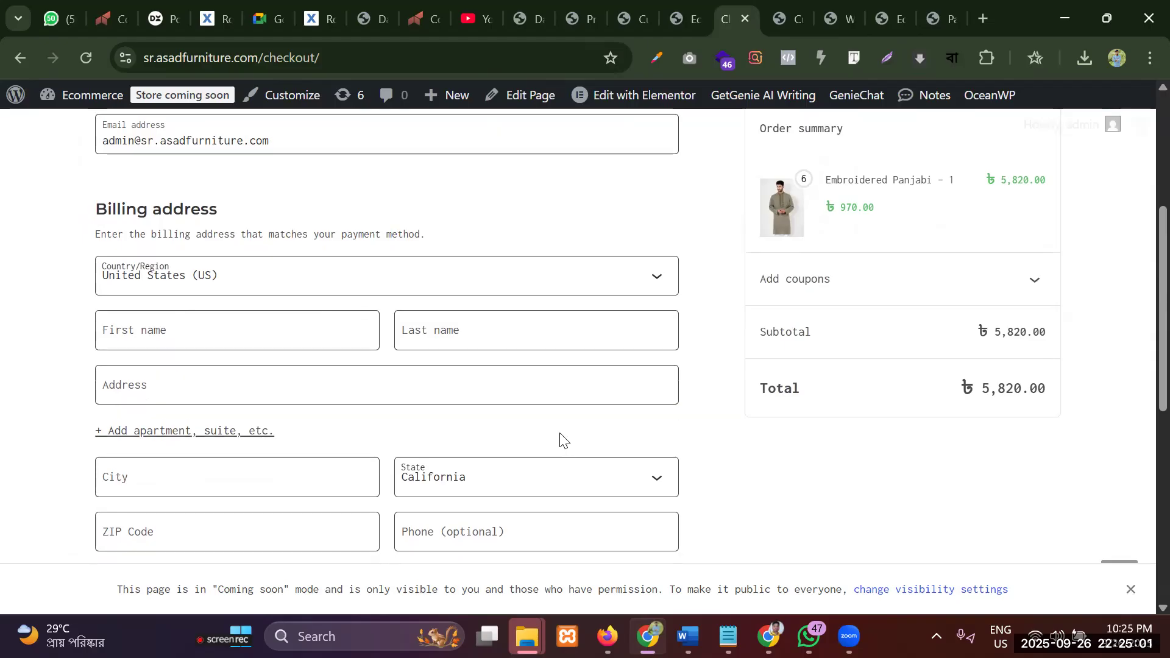
{"action": "left_click_drag", "start_coordinate": [83, 354], "coordinate": [274, 358]}
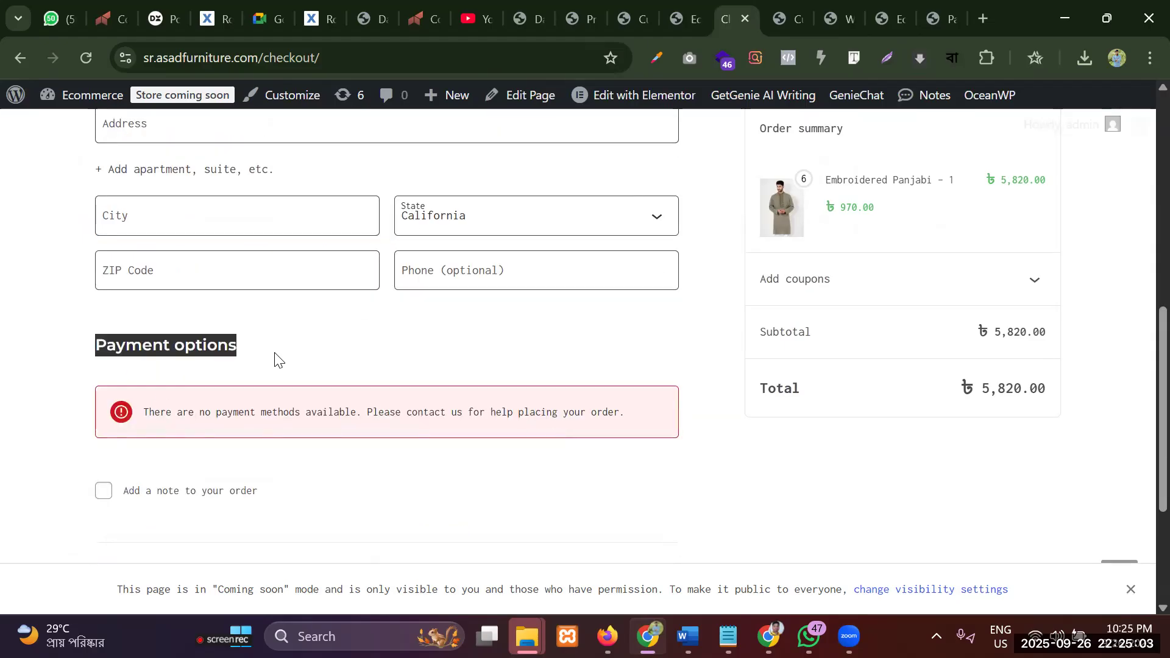
{"action": "triple_click", "coordinate": [130, 352]}
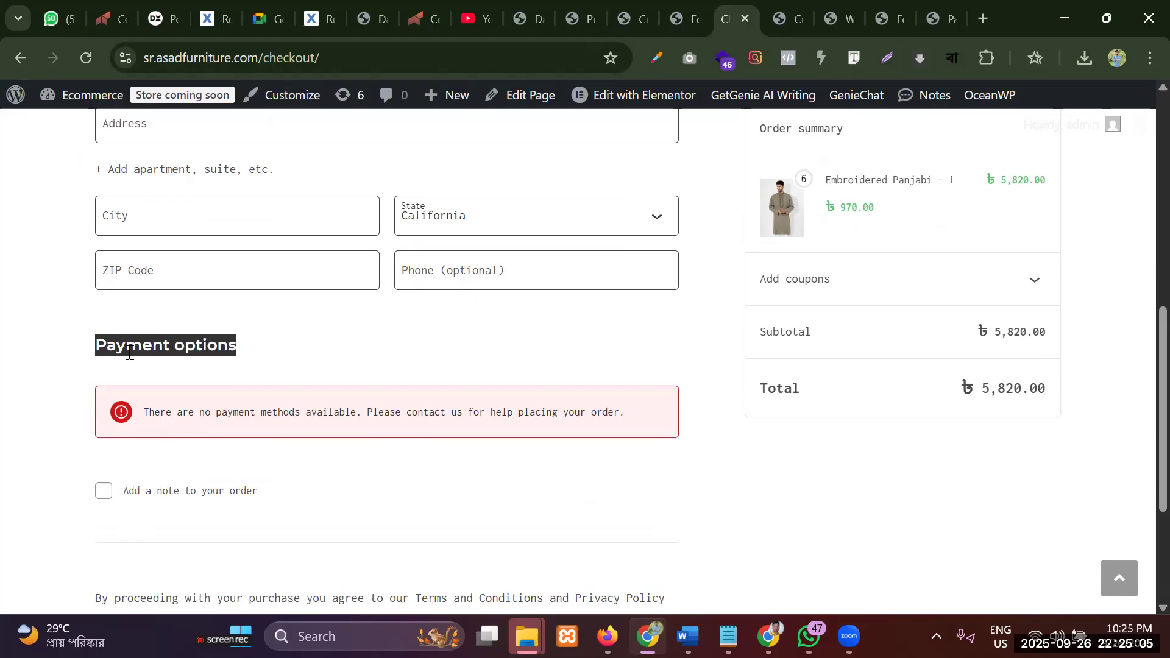
{"action": "scroll", "coordinate": [129, 352], "scroll_direction": "up", "scroll_amount": 8}
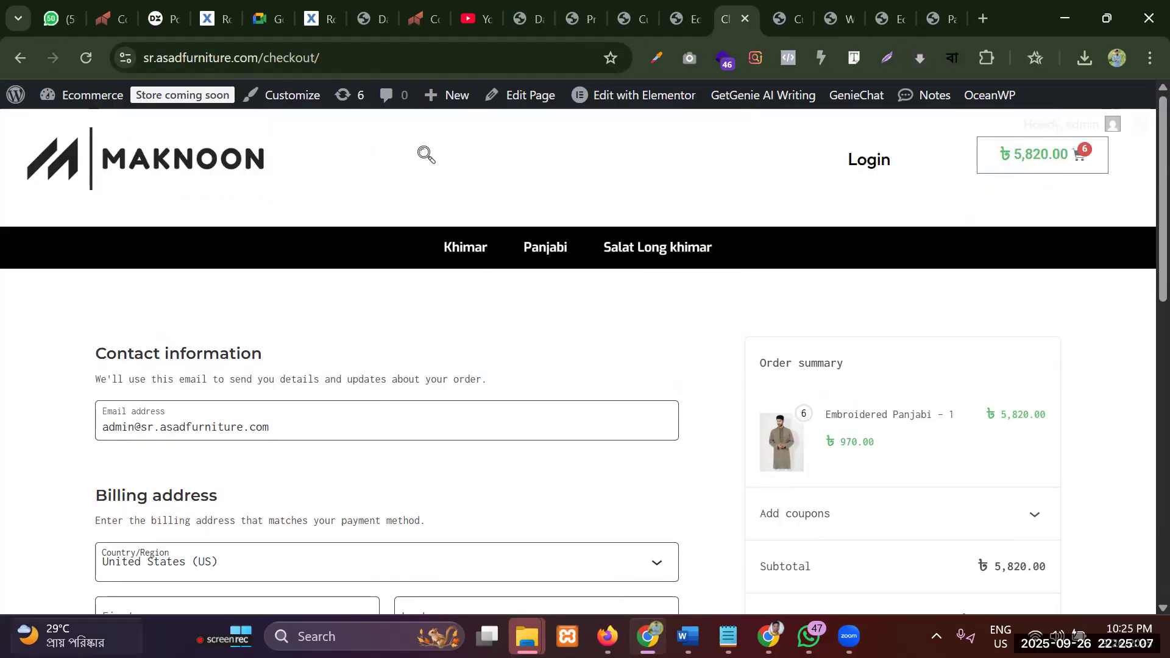
{"action": "scroll", "coordinate": [705, 190], "scroll_direction": "up", "scroll_amount": 7}
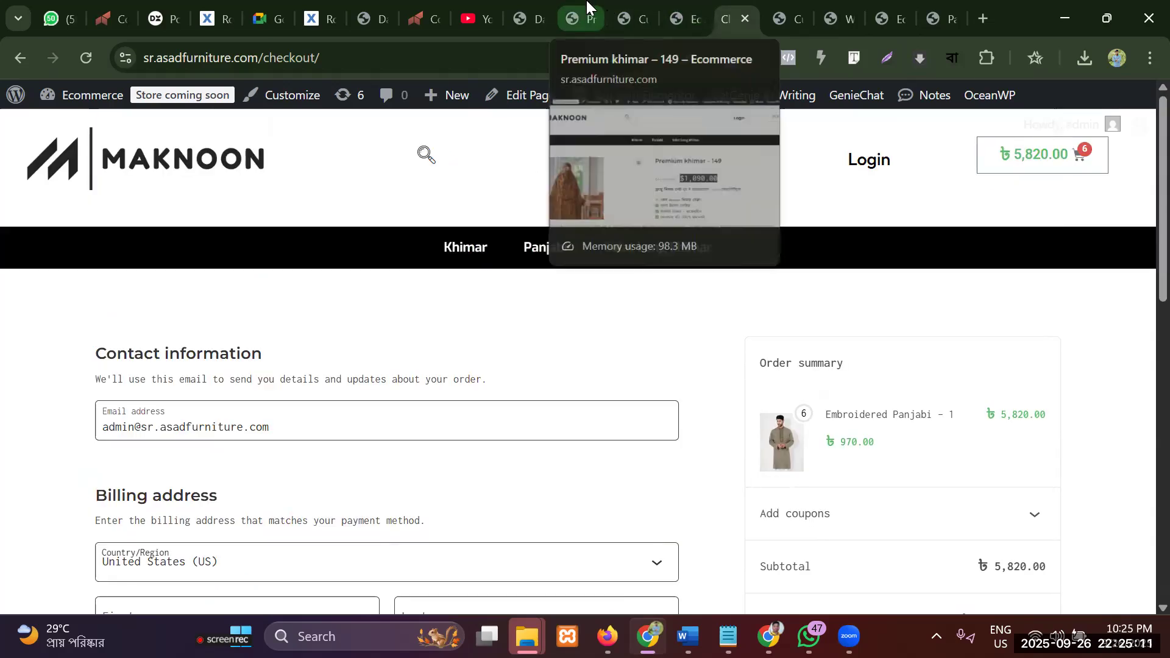
In WordPress admin, open WooCommerce Settings on the General tab with the empty Store Address fields
{"action": "left_click", "coordinate": [673, 7]}
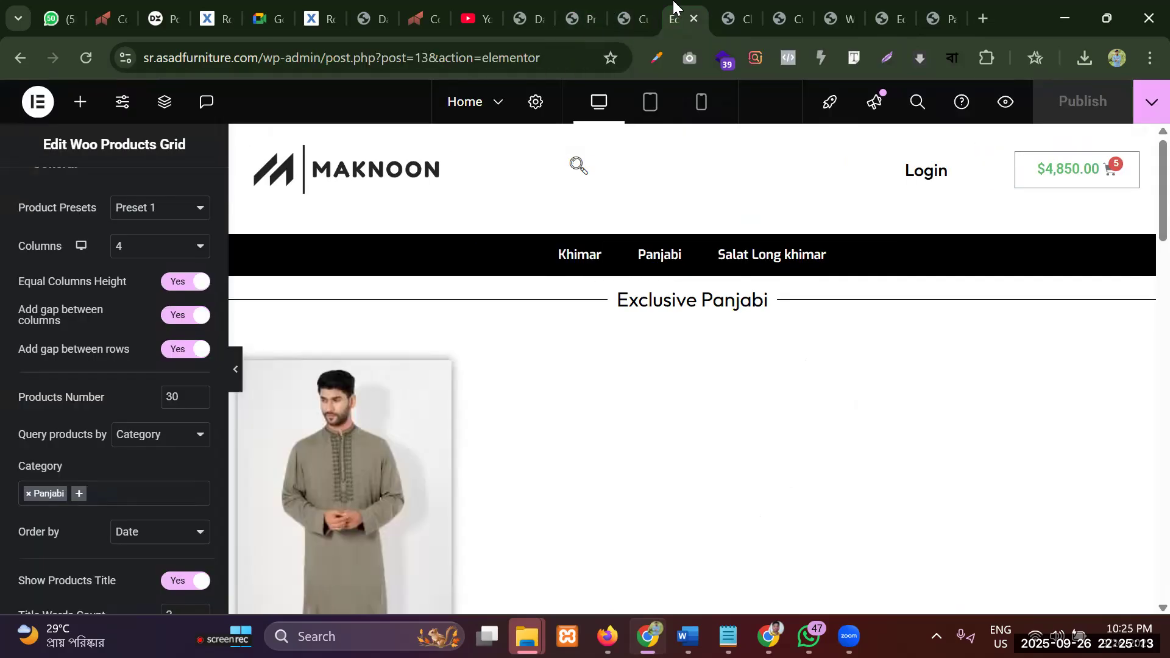
{"action": "left_click", "coordinate": [625, 9]}
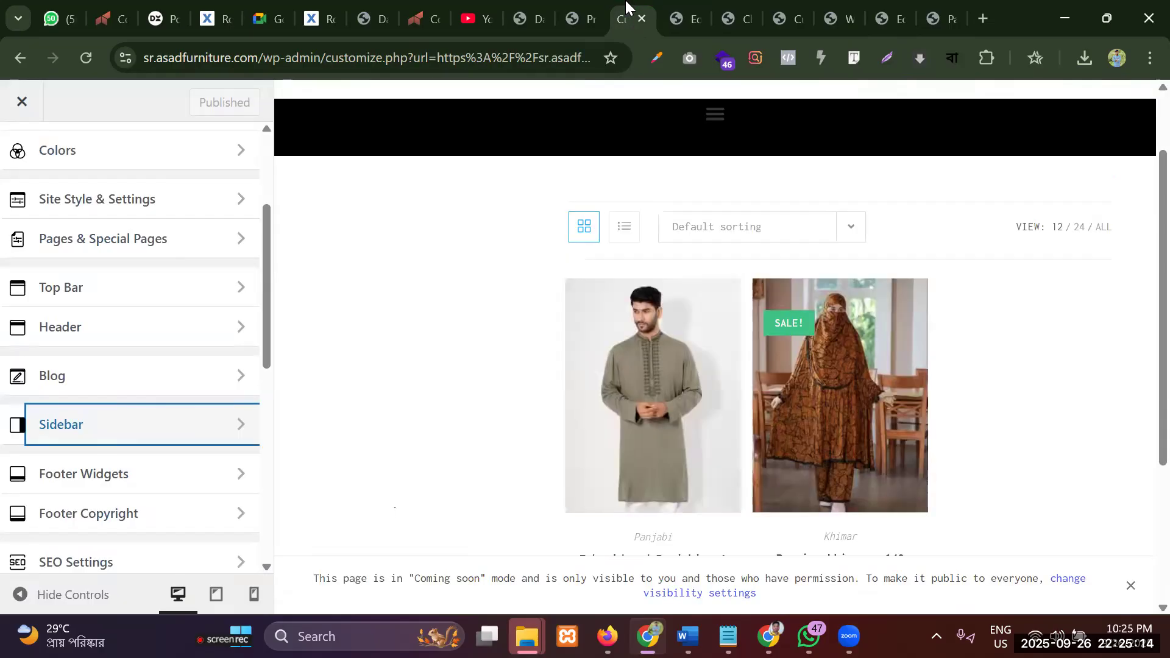
{"action": "left_click", "coordinate": [518, 14]}
{"action": "mouse_move", "coordinate": [31, 437]}
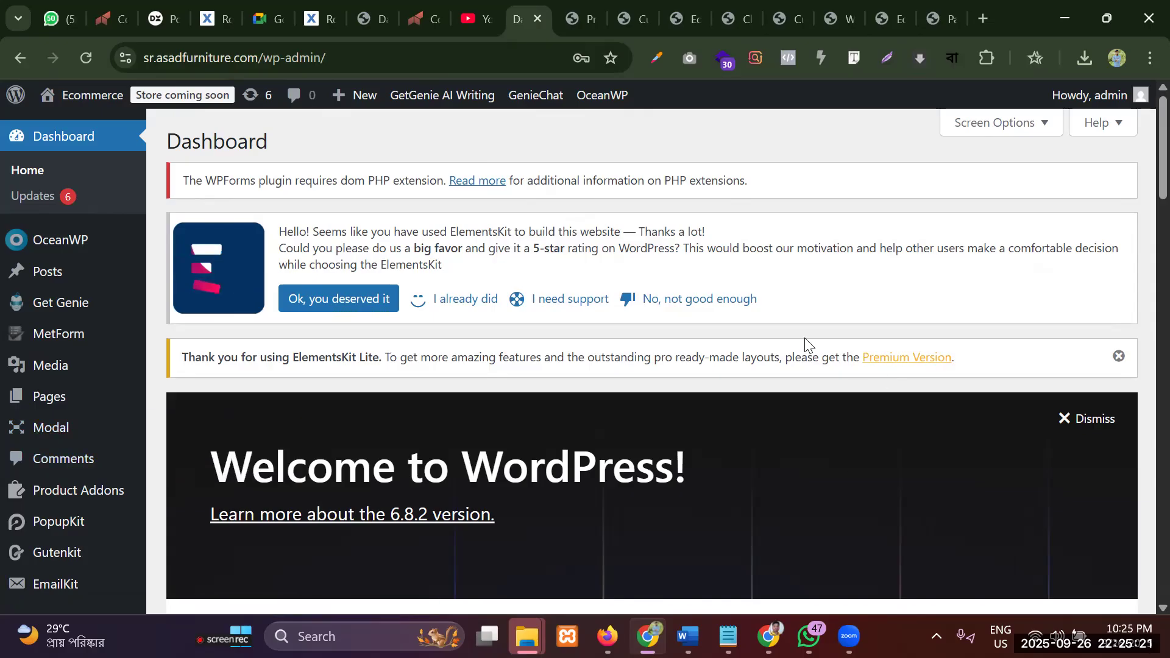
{"action": "scroll", "coordinate": [101, 340], "scroll_direction": "down", "scroll_amount": 6}
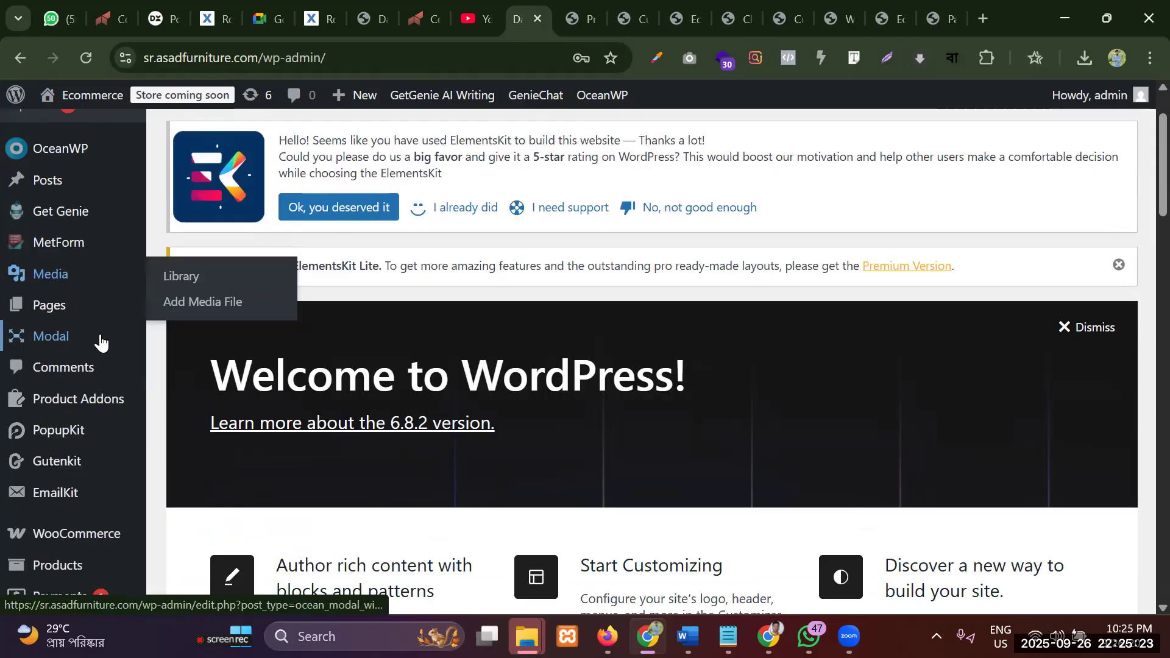
{"action": "scroll", "coordinate": [100, 340], "scroll_direction": "up", "scroll_amount": 4}
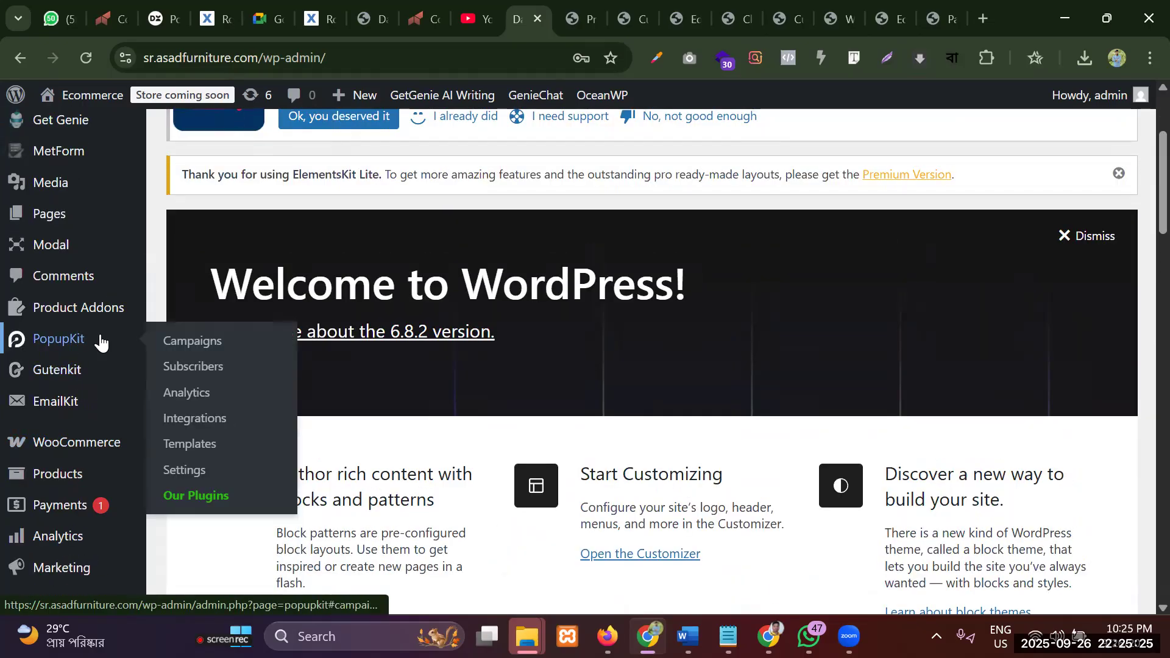
{"action": "scroll", "coordinate": [99, 340], "scroll_direction": "down", "scroll_amount": 3}
{"action": "mouse_move", "coordinate": [86, 265]}
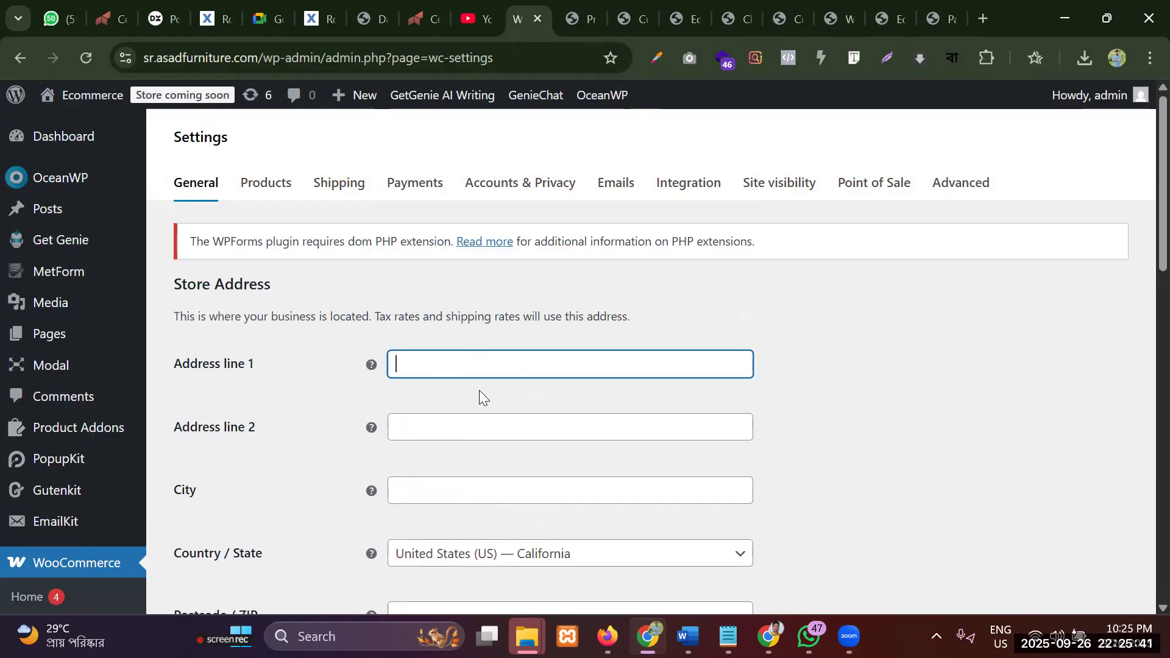
Set the store location to Bangladesh — Dhaka with postcode 1207
{"action": "scroll", "coordinate": [478, 399], "scroll_direction": "down", "scroll_amount": 2}
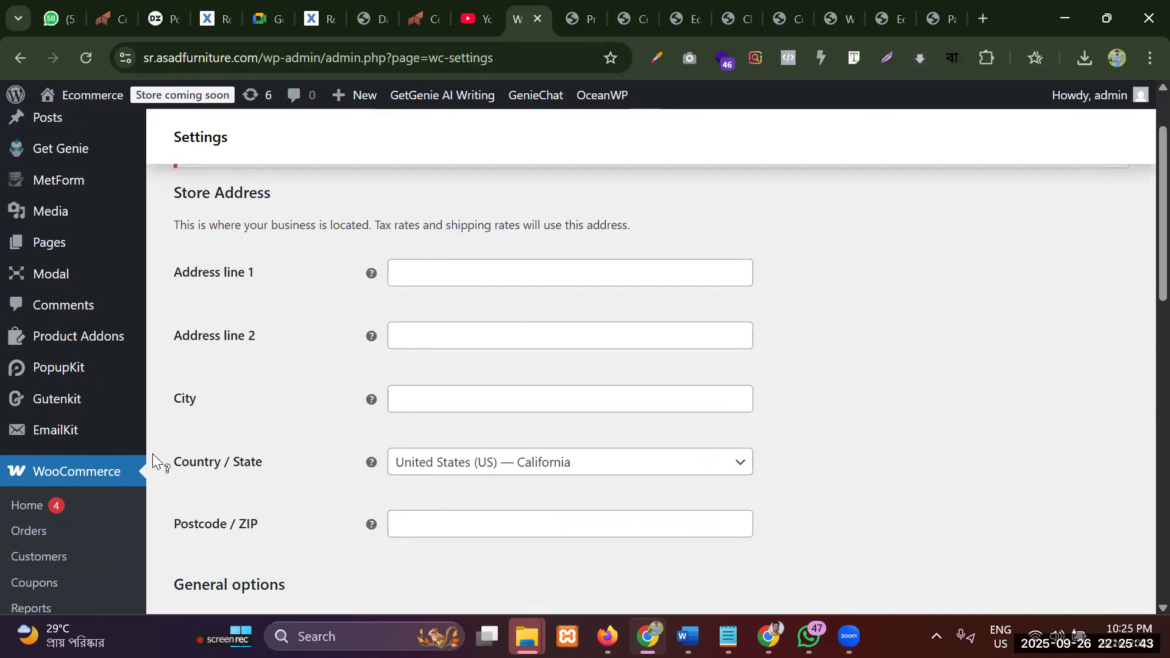
{"action": "left_click", "coordinate": [479, 463]}
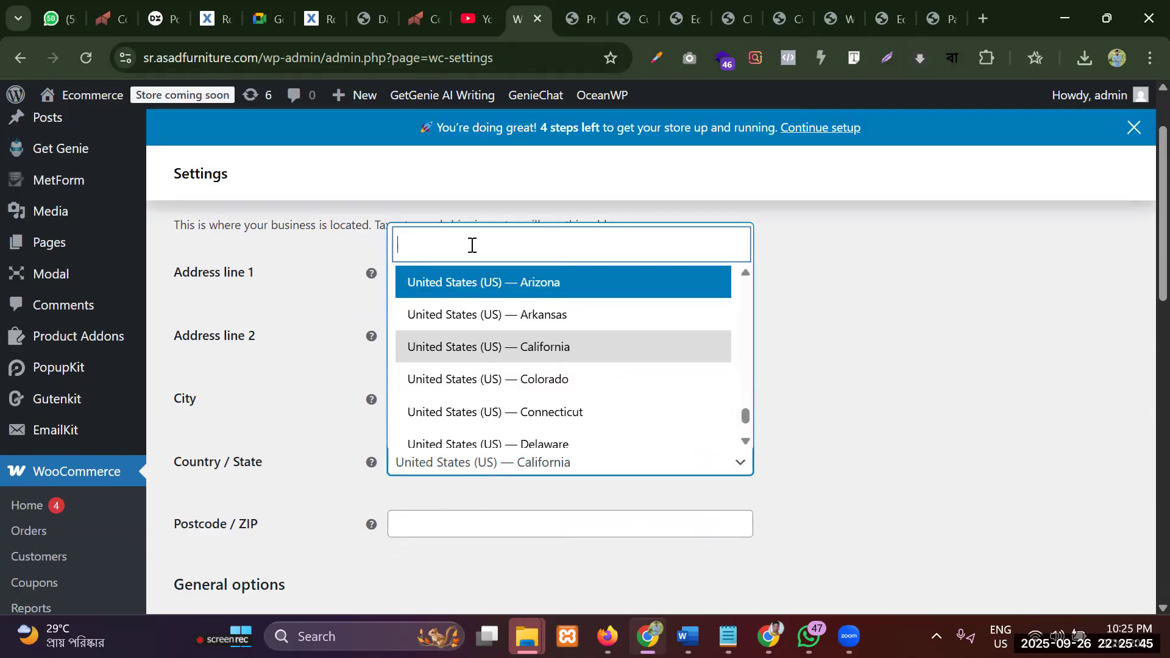
{"action": "type", "text": "bang"}
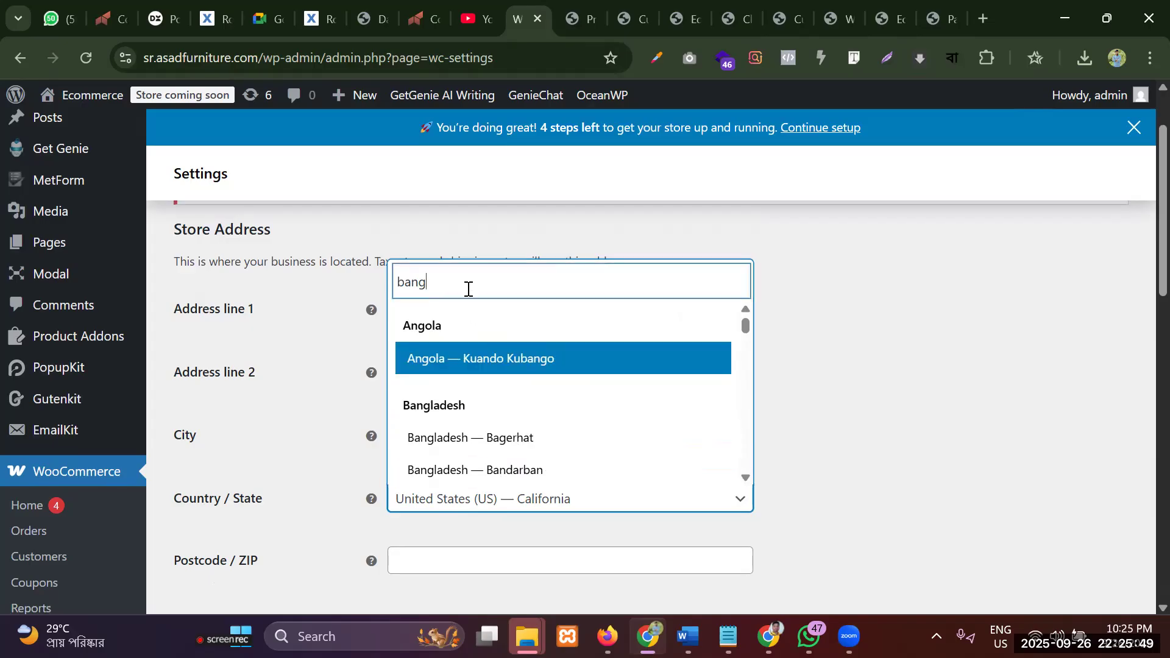
{"action": "key", "text": "BackSpace"}
{"action": "key", "text": "BackSpace"}
{"action": "key", "text": "BackSpace"}
{"action": "key", "text": "BackSpace"}
{"action": "type", "text": "Dhaka"}
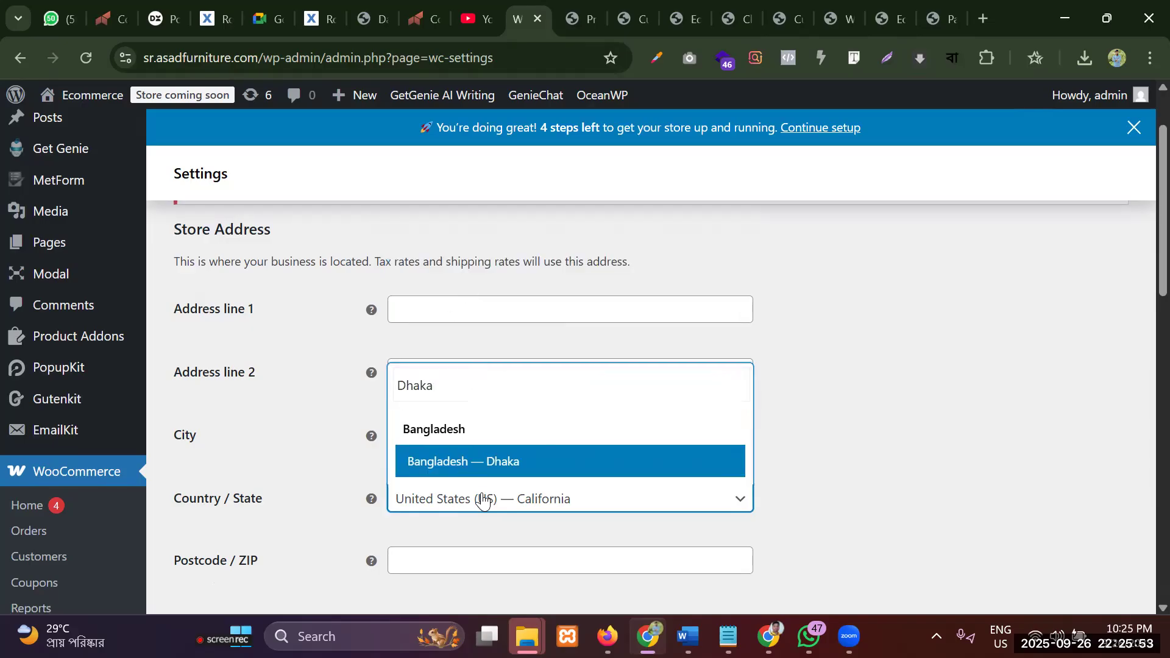
{"action": "left_click", "coordinate": [489, 463]}
{"action": "scroll", "coordinate": [489, 463], "scroll_direction": "down", "scroll_amount": 3}
{"action": "left_click", "coordinate": [518, 389]}
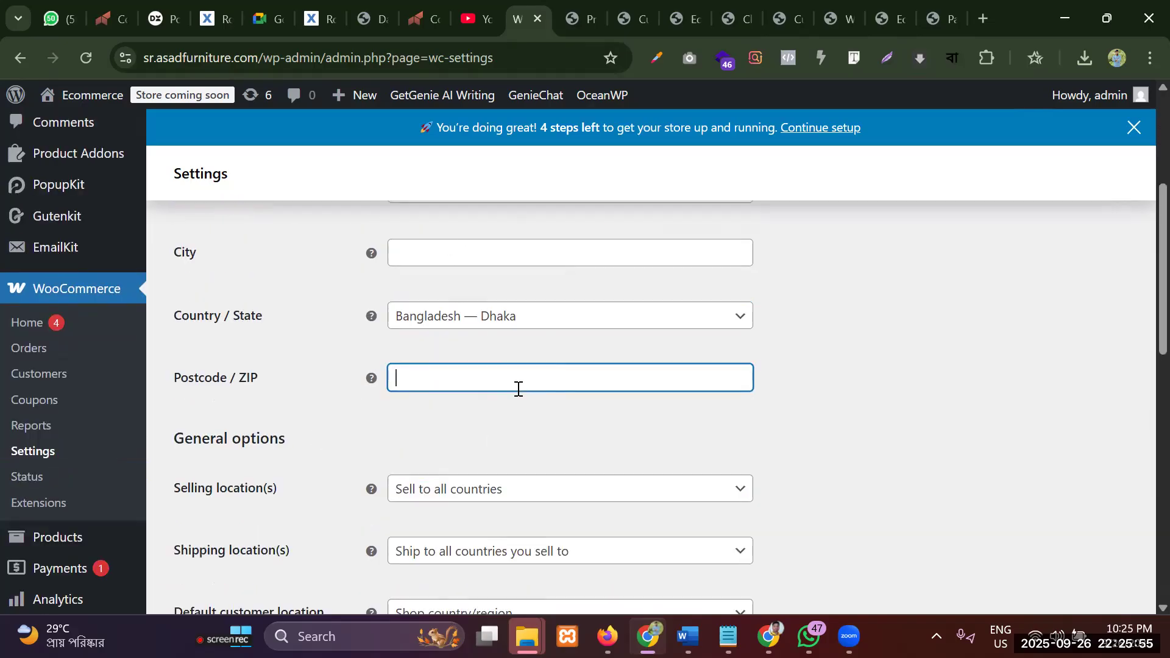
{"action": "type", "text": "1207"}
Restrict selling to specific countries and add Bangladesh as a selling country
{"action": "scroll", "coordinate": [261, 360], "scroll_direction": "down", "scroll_amount": 3}
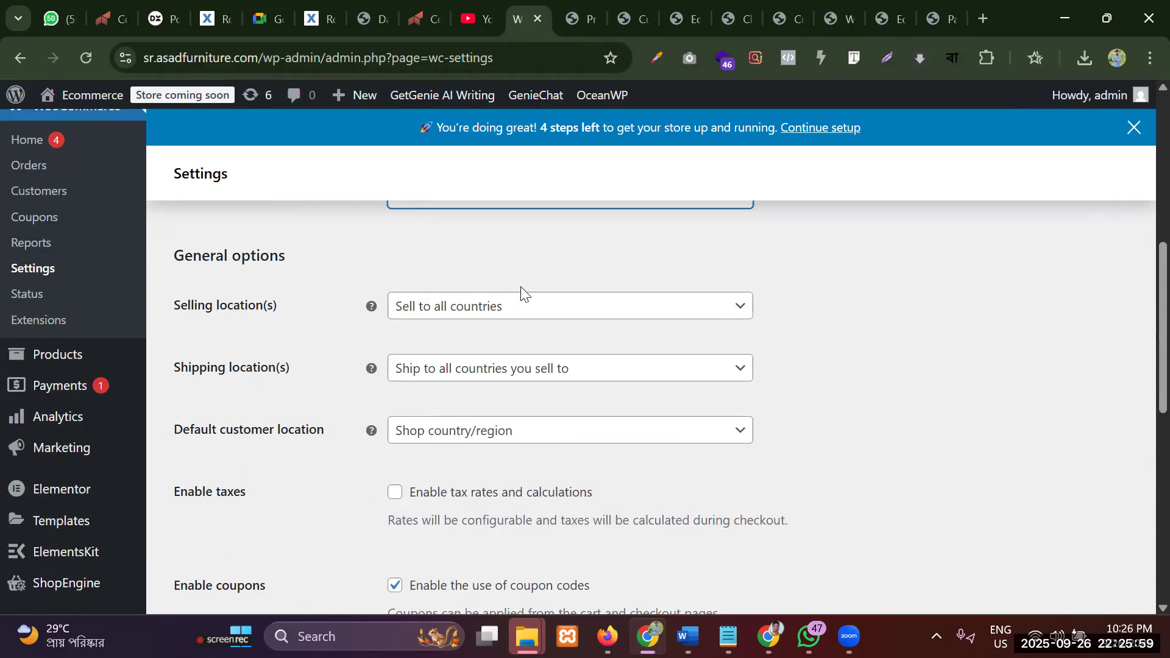
{"action": "left_click", "coordinate": [491, 306]}
{"action": "left_click", "coordinate": [445, 401]}
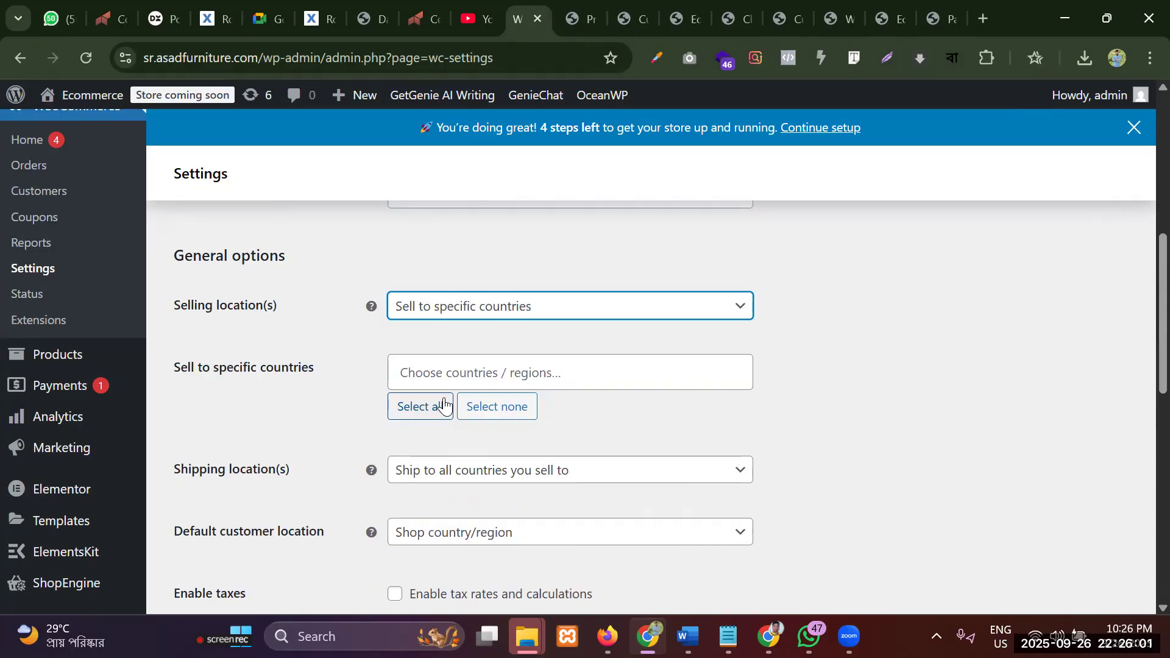
{"action": "left_click", "coordinate": [444, 378]}
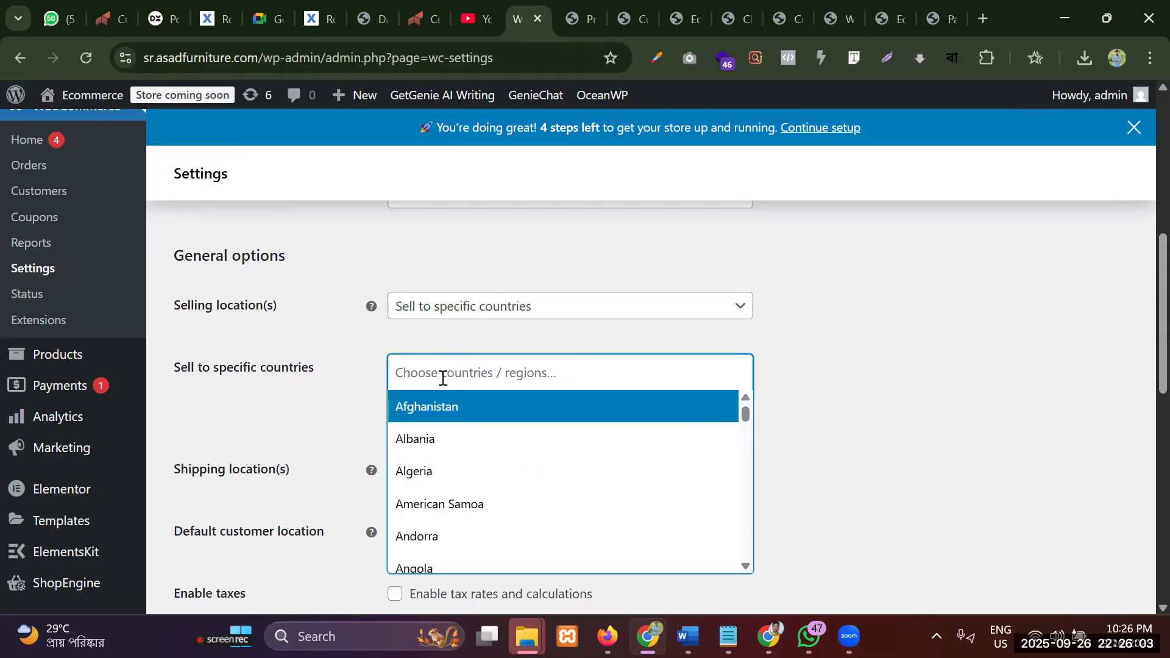
{"action": "type", "text": "Ba"}
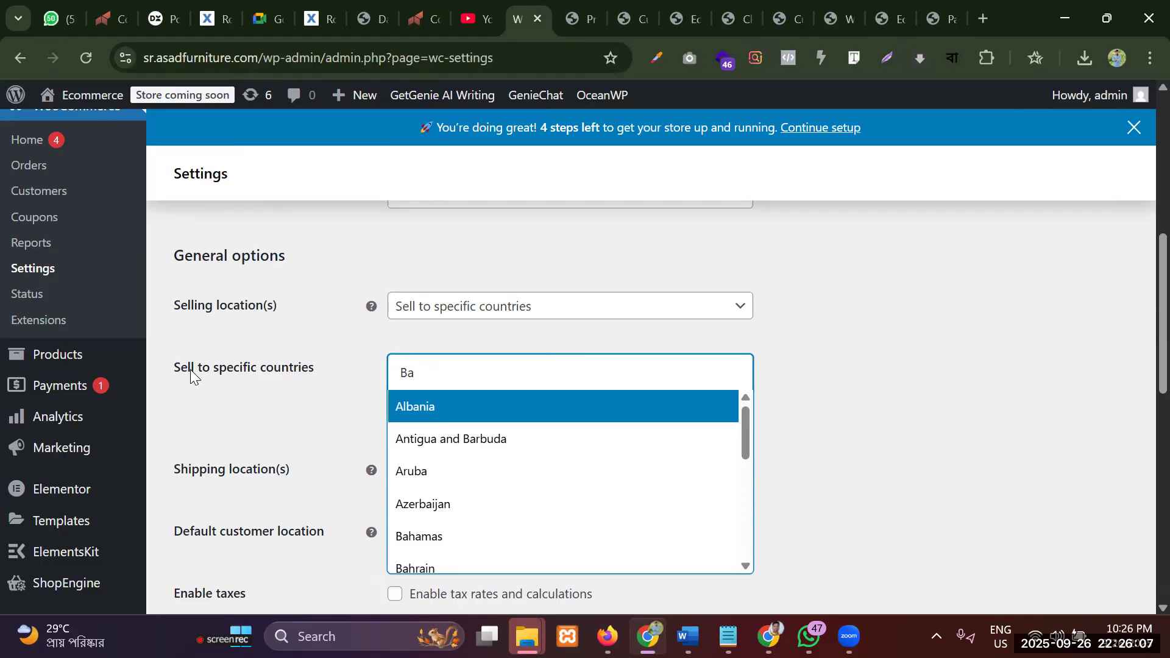
{"action": "type", "text": "ng"}
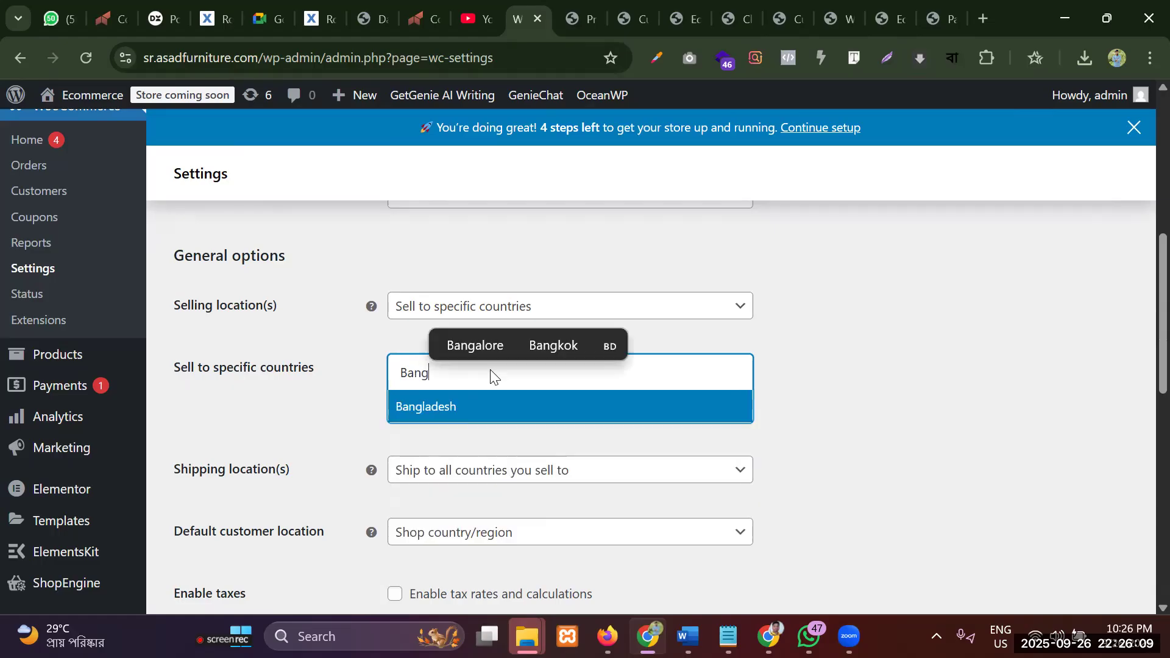
{"action": "left_click", "coordinate": [494, 415]}
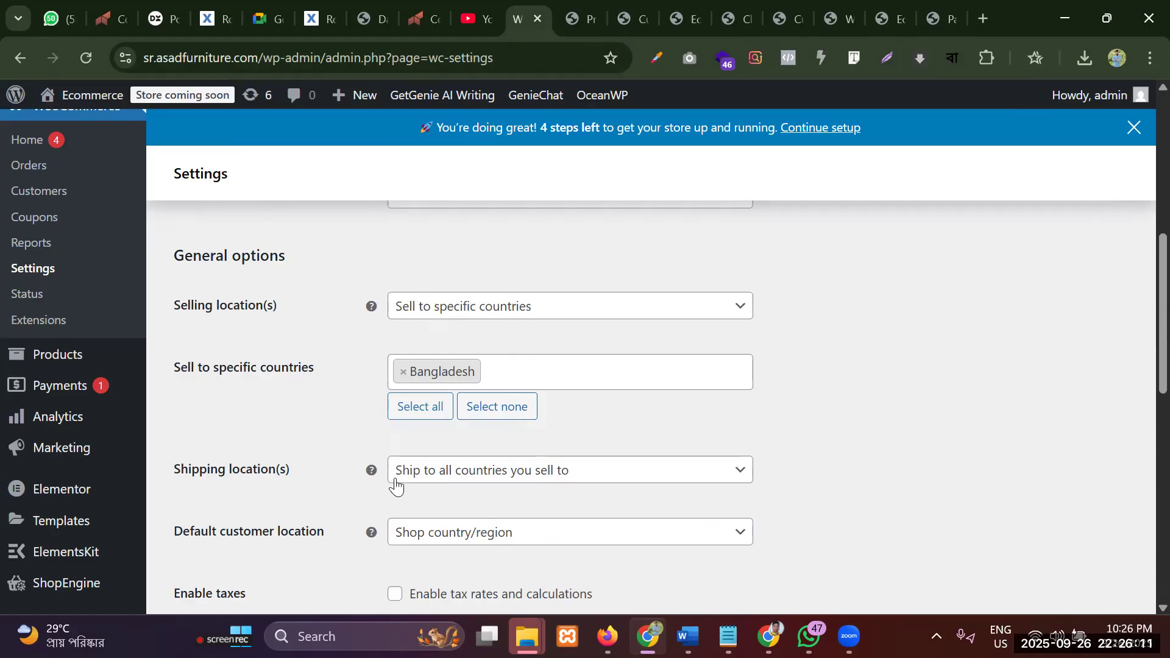
Ship only to specific countries, with Bangladesh as the ship-to country
{"action": "left_click", "coordinate": [492, 474]}
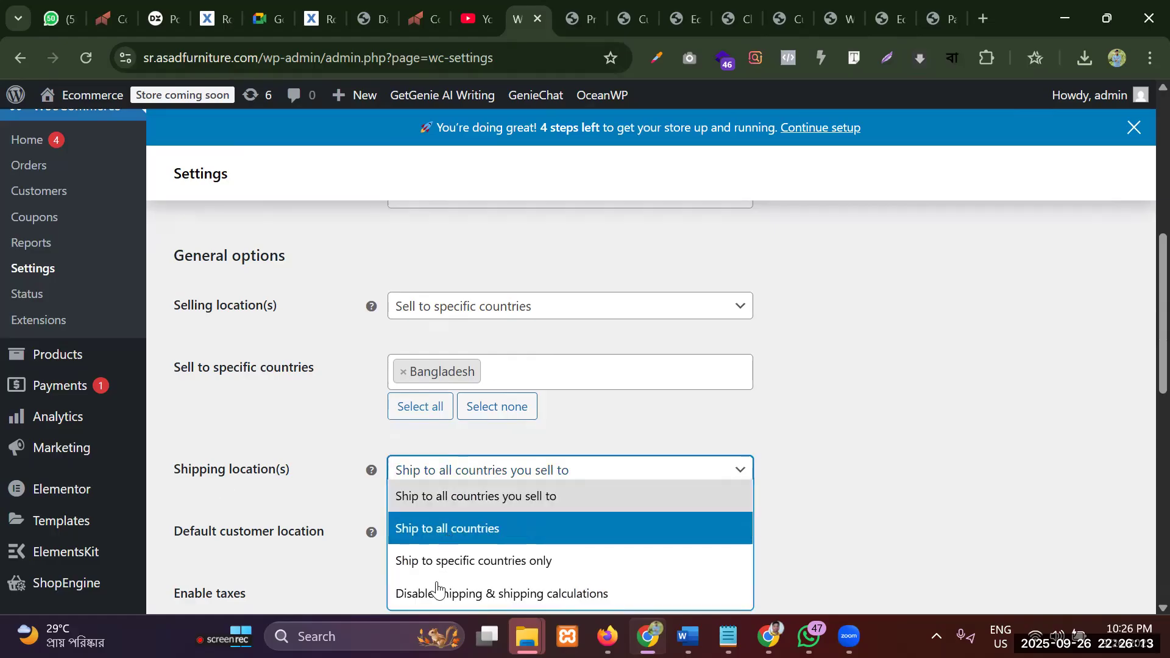
{"action": "left_click", "coordinate": [477, 561]}
{"action": "left_click", "coordinate": [450, 537]}
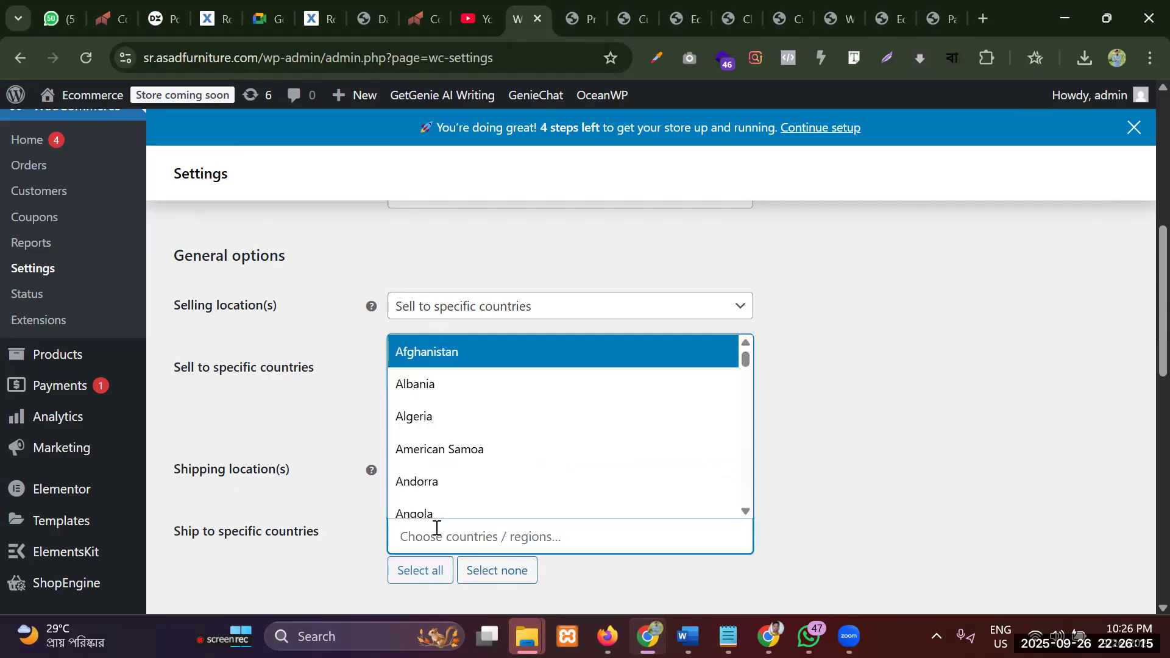
{"action": "type", "text": "Bang"}
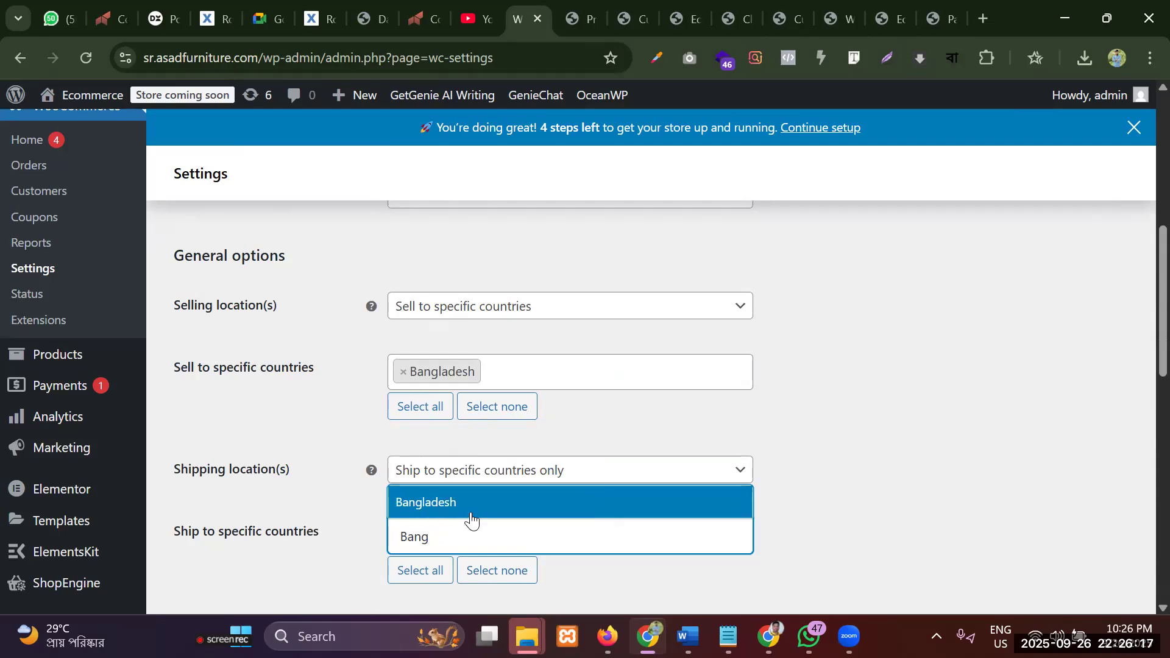
{"action": "left_click", "coordinate": [470, 517]}
{"action": "scroll", "coordinate": [470, 517], "scroll_direction": "down", "scroll_amount": 10}
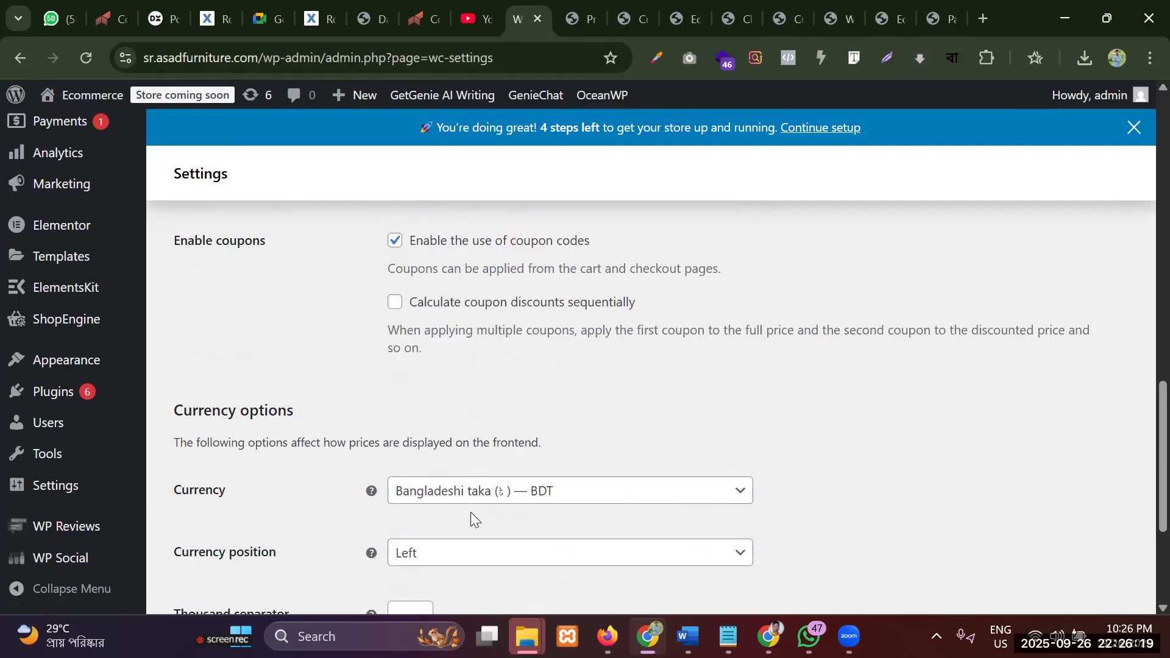
{"action": "scroll", "coordinate": [471, 515], "scroll_direction": "up", "scroll_amount": 3}
Save the General settings with the Bangladesh — Dhaka location and taka currency
{"action": "scroll", "coordinate": [152, 433], "scroll_direction": "down", "scroll_amount": 3}
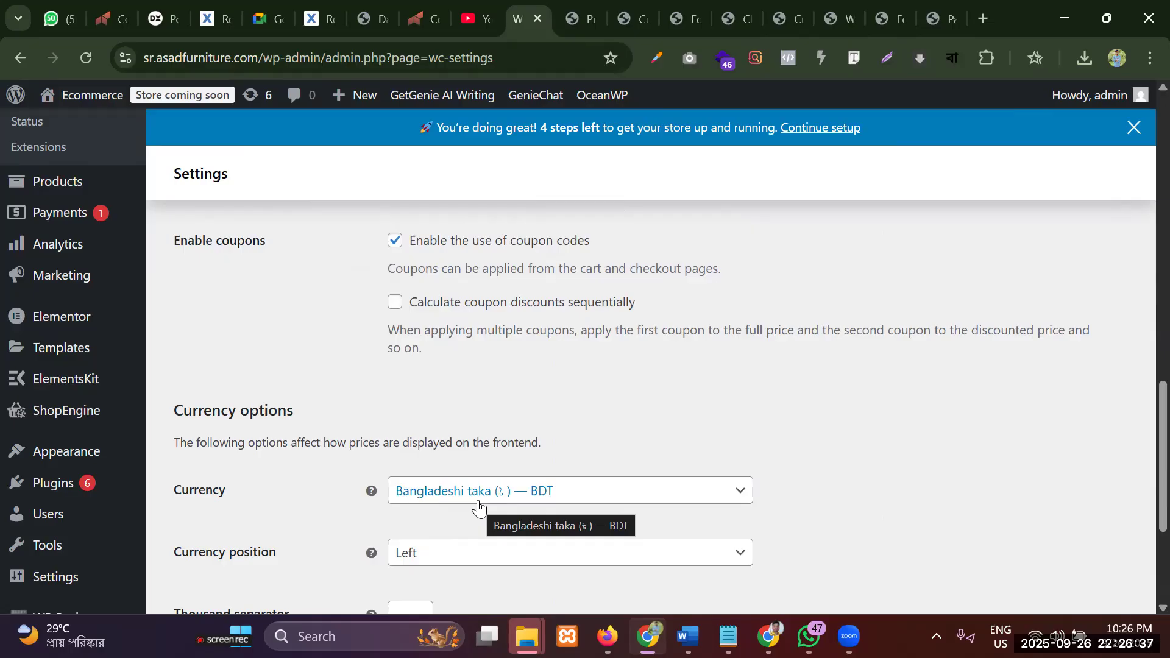
{"action": "scroll", "coordinate": [500, 357], "scroll_direction": "up", "scroll_amount": 20}
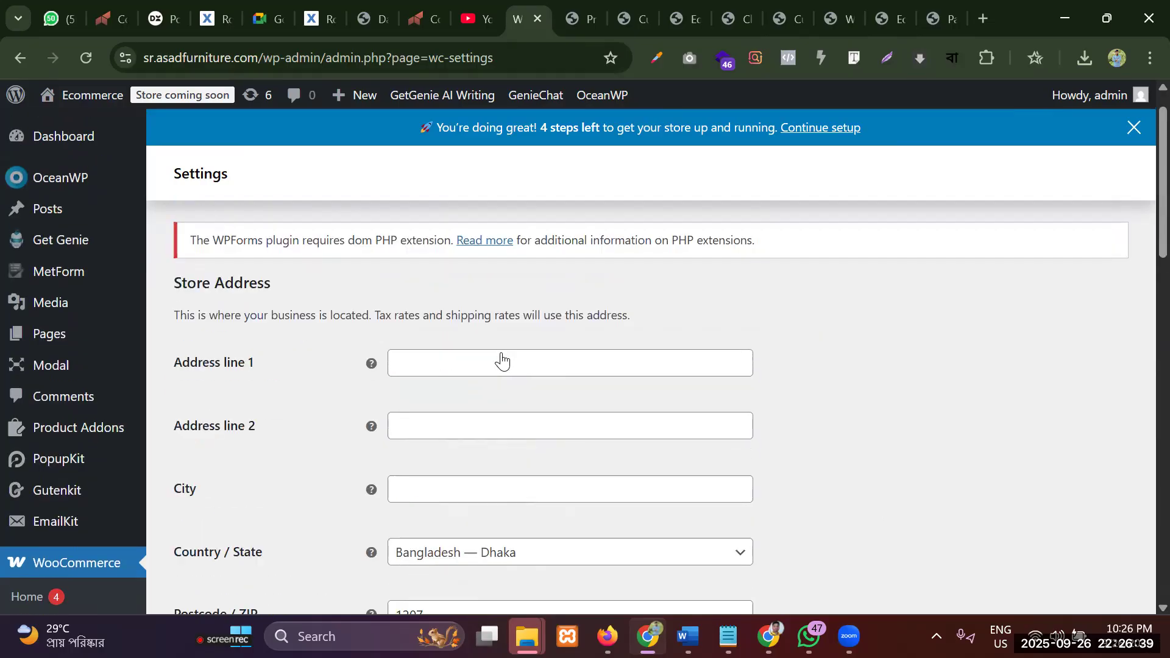
{"action": "scroll", "coordinate": [648, 317], "scroll_direction": "down", "scroll_amount": 20}
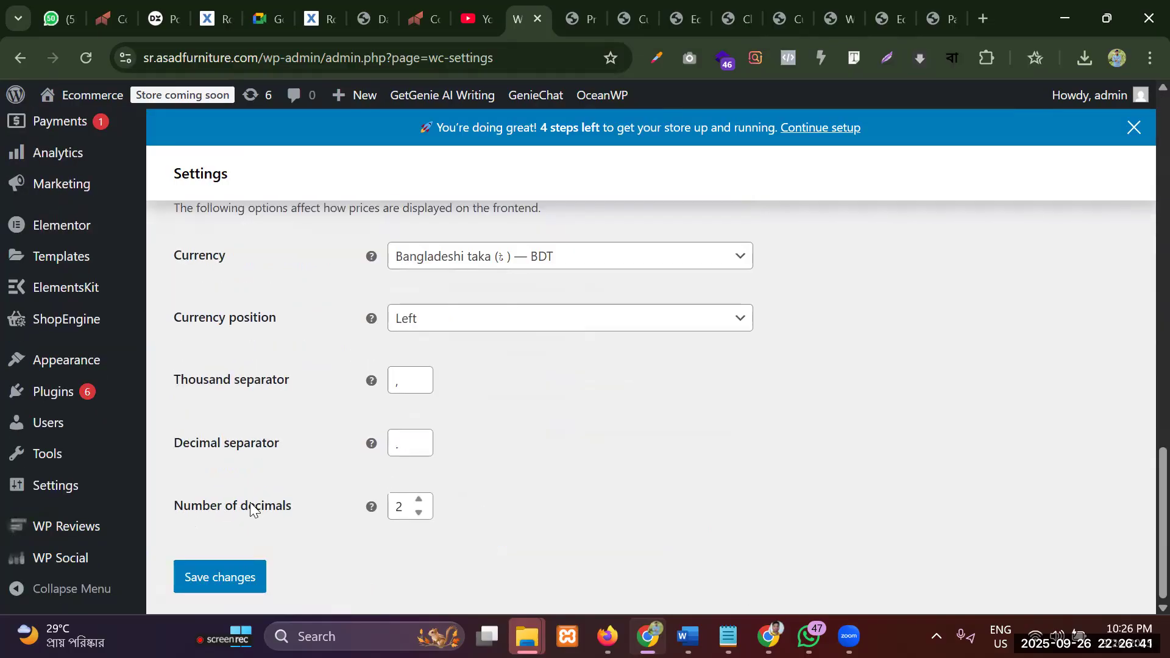
{"action": "left_click", "coordinate": [223, 573]}
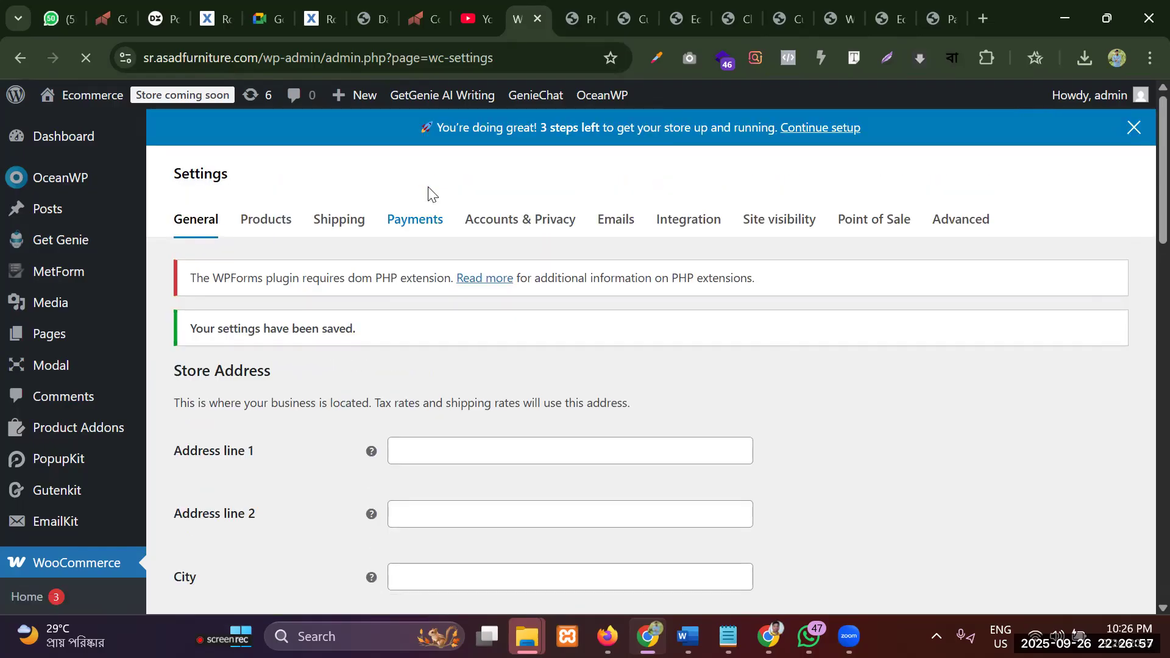
Enable Cash on delivery among the offline payment methods in WooCommerce Payments
{"action": "left_click", "coordinate": [433, 204]}
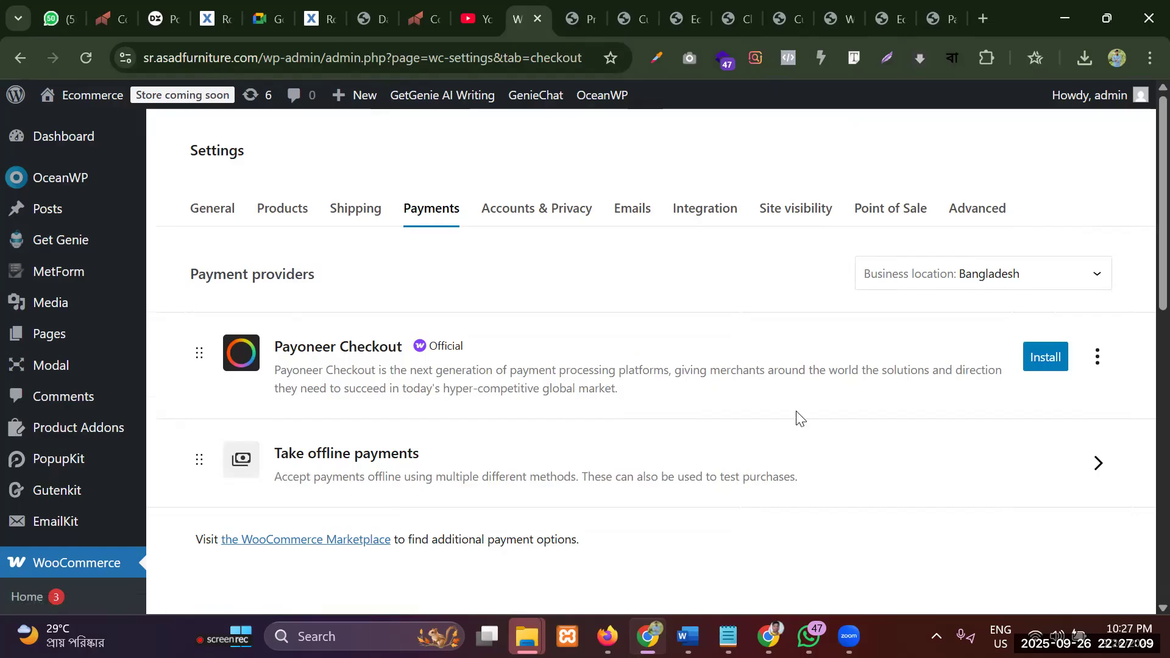
{"action": "scroll", "coordinate": [356, 468], "scroll_direction": "down", "scroll_amount": 1}
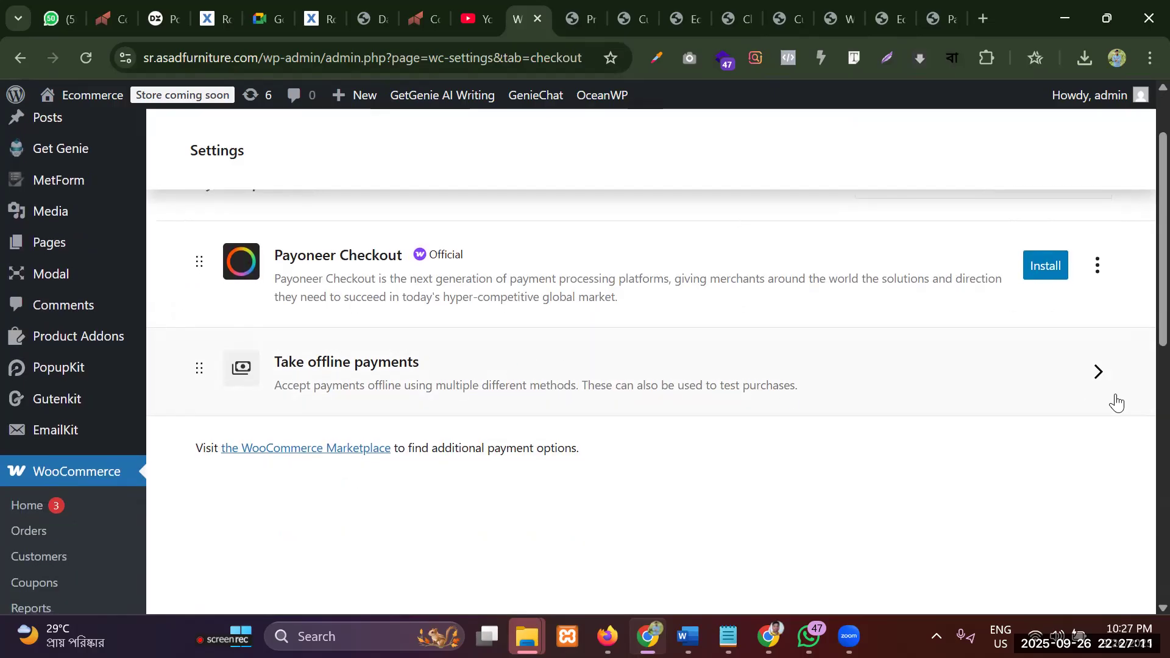
{"action": "left_click", "coordinate": [1097, 371]}
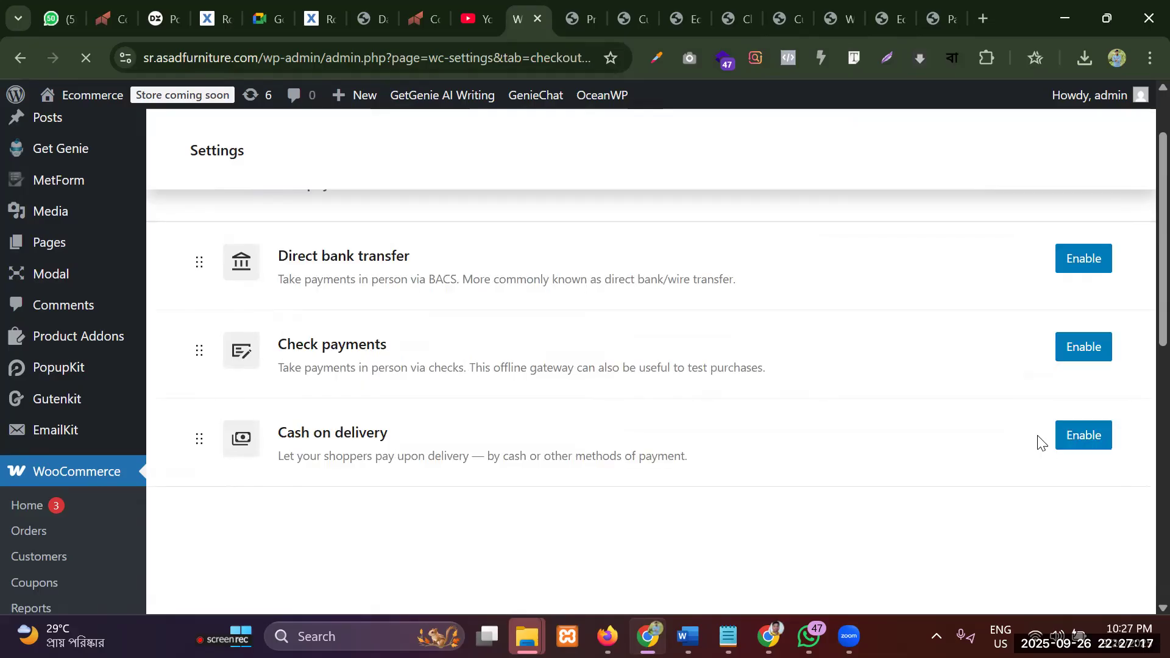
{"action": "left_click", "coordinate": [1091, 444]}
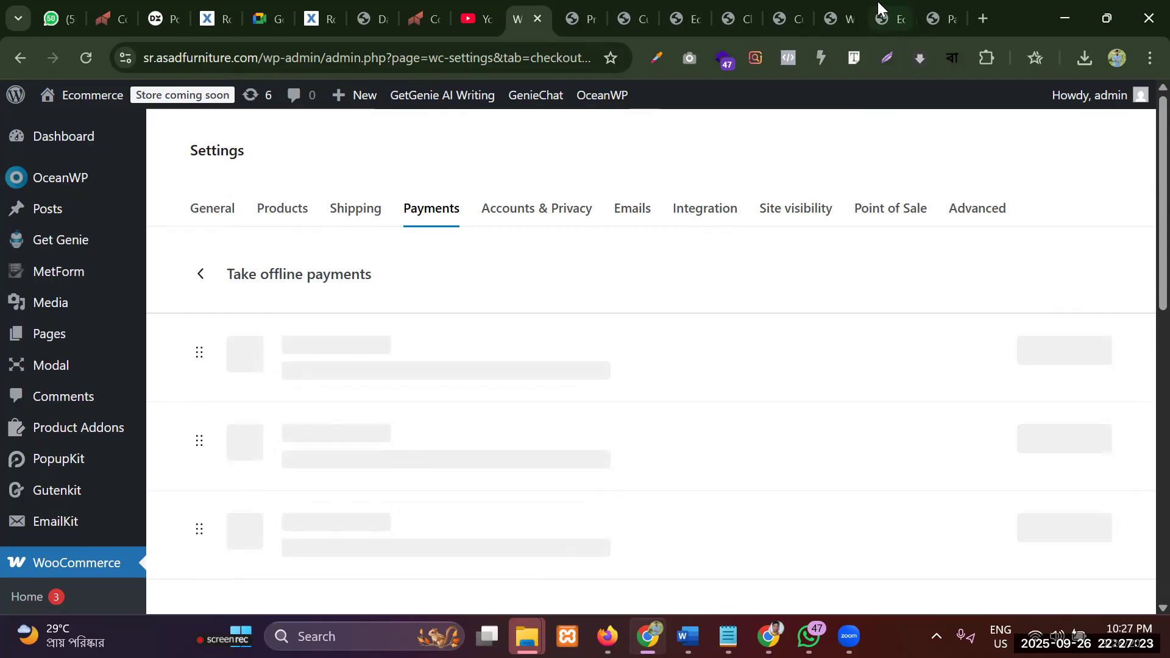
Bring up the storefront checkout page and reload it to pick up the new payment settings
{"action": "left_click", "coordinate": [942, 9]}
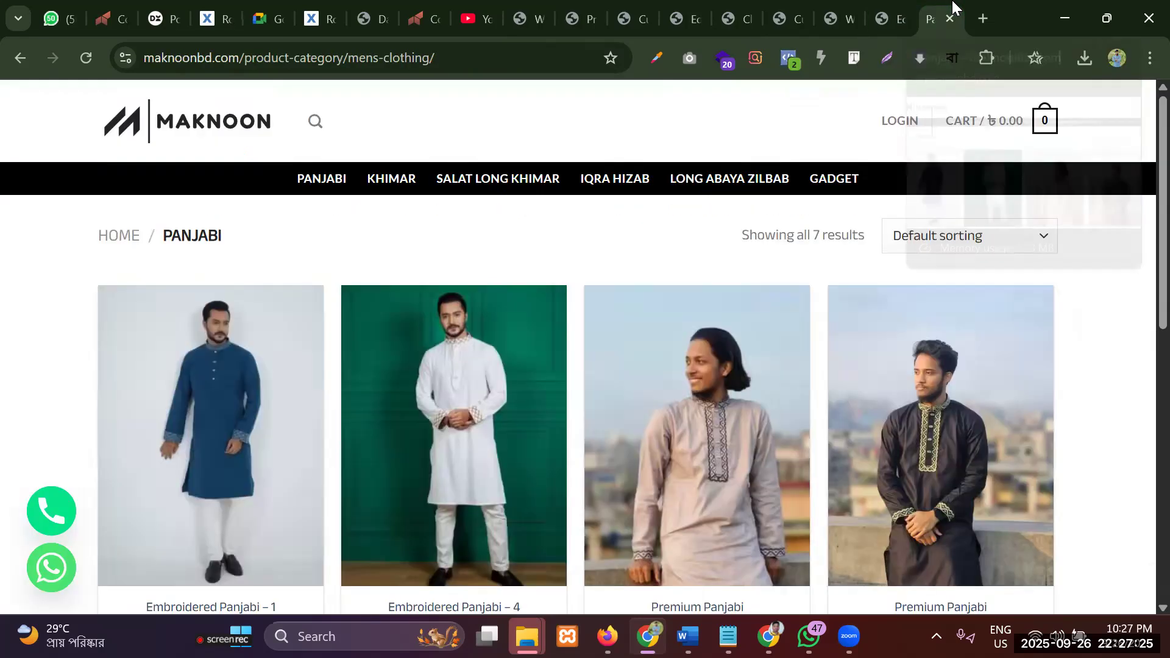
{"action": "left_click", "coordinate": [896, 7]}
{"action": "left_click", "coordinate": [844, 8]}
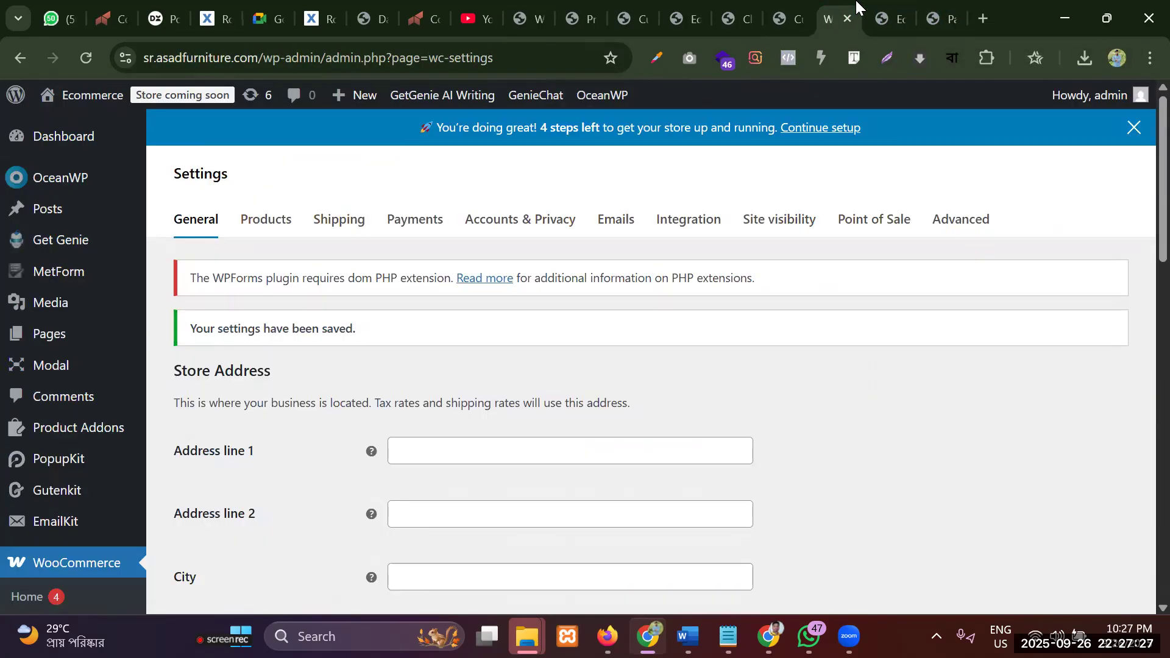
{"action": "left_click", "coordinate": [795, 8]}
{"action": "left_click", "coordinate": [754, 8]}
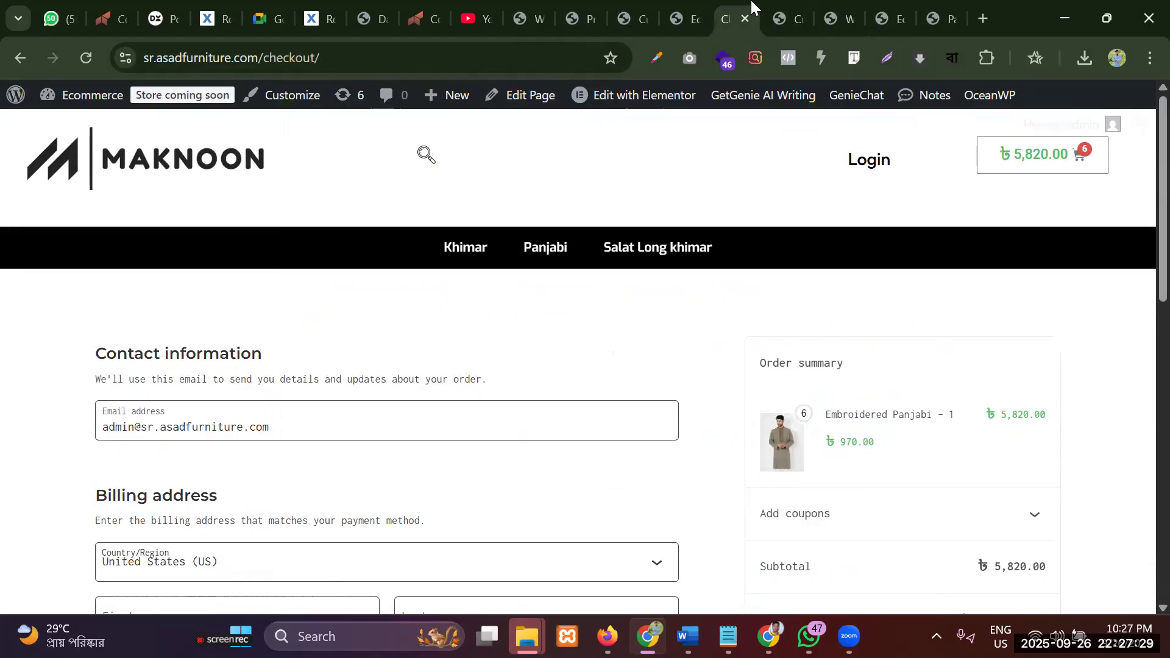
{"action": "left_click", "coordinate": [74, 54]}
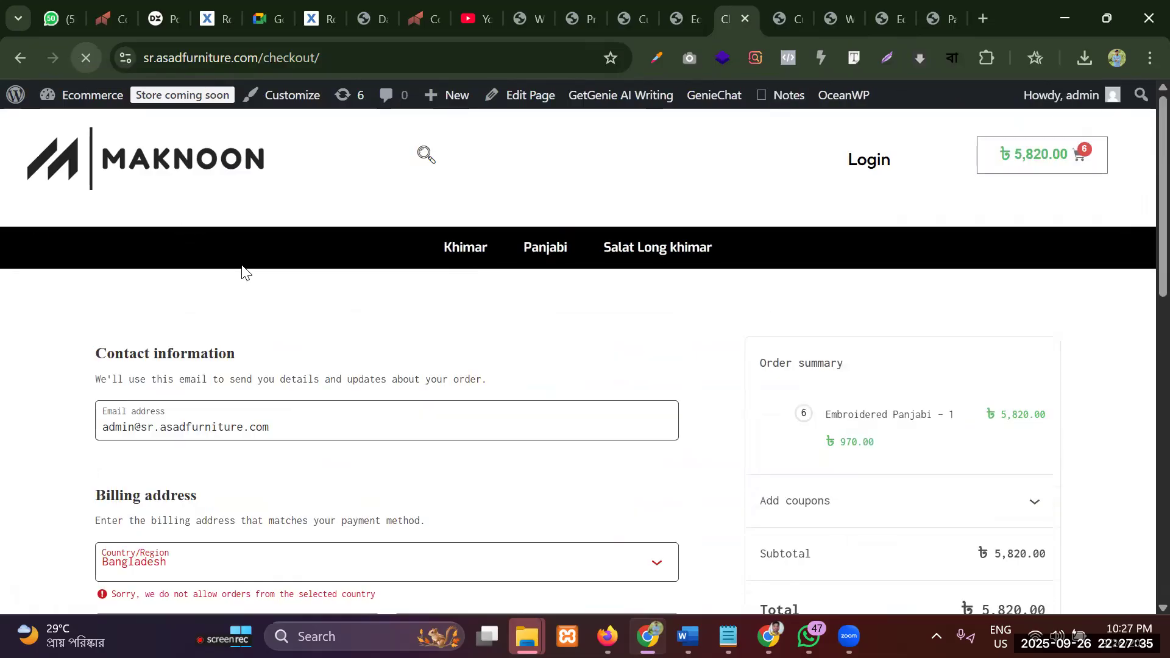
{"action": "scroll", "coordinate": [238, 278], "scroll_direction": "down", "scroll_amount": 5}
{"action": "scroll", "coordinate": [235, 276], "scroll_direction": "down", "scroll_amount": 3}
{"action": "scroll", "coordinate": [235, 278], "scroll_direction": "up", "scroll_amount": 4}
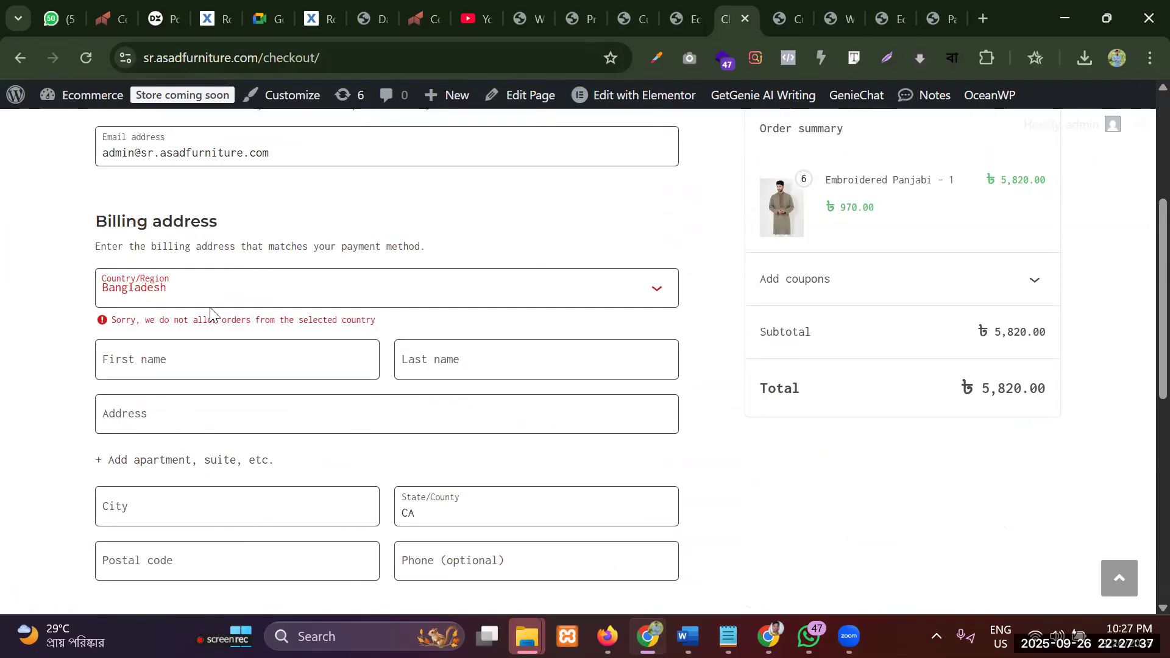
Try choosing Bangladesh as the billing country on the checkout form
{"action": "left_click", "coordinate": [203, 282]}
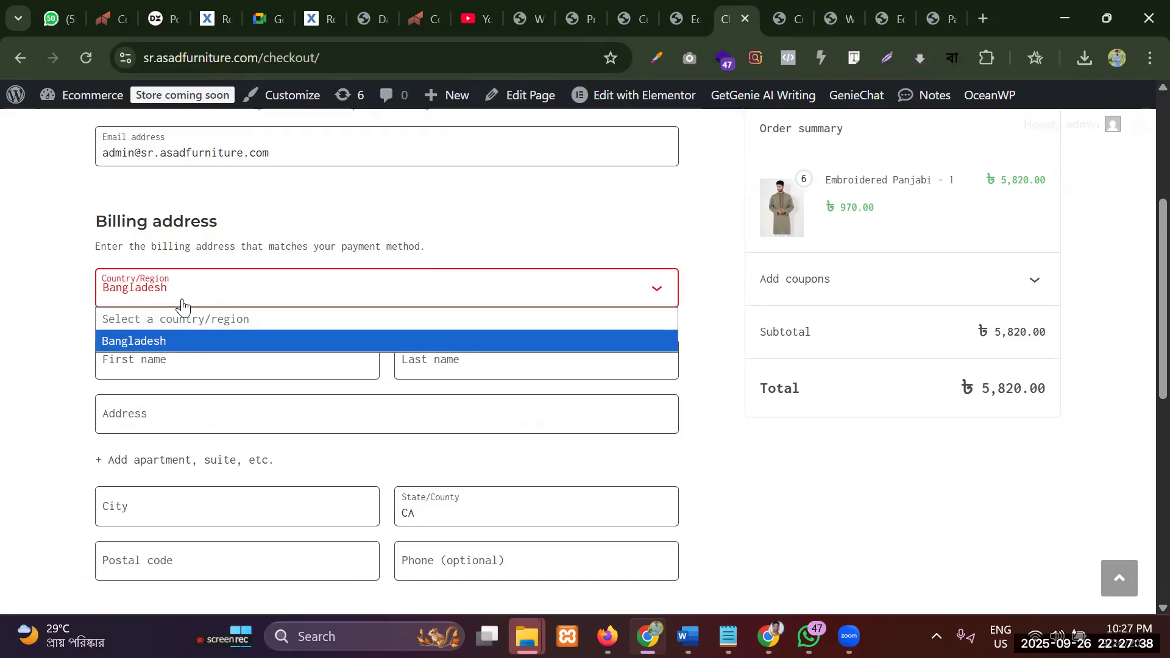
{"action": "left_click", "coordinate": [159, 341]}
{"action": "left_click", "coordinate": [496, 292]}
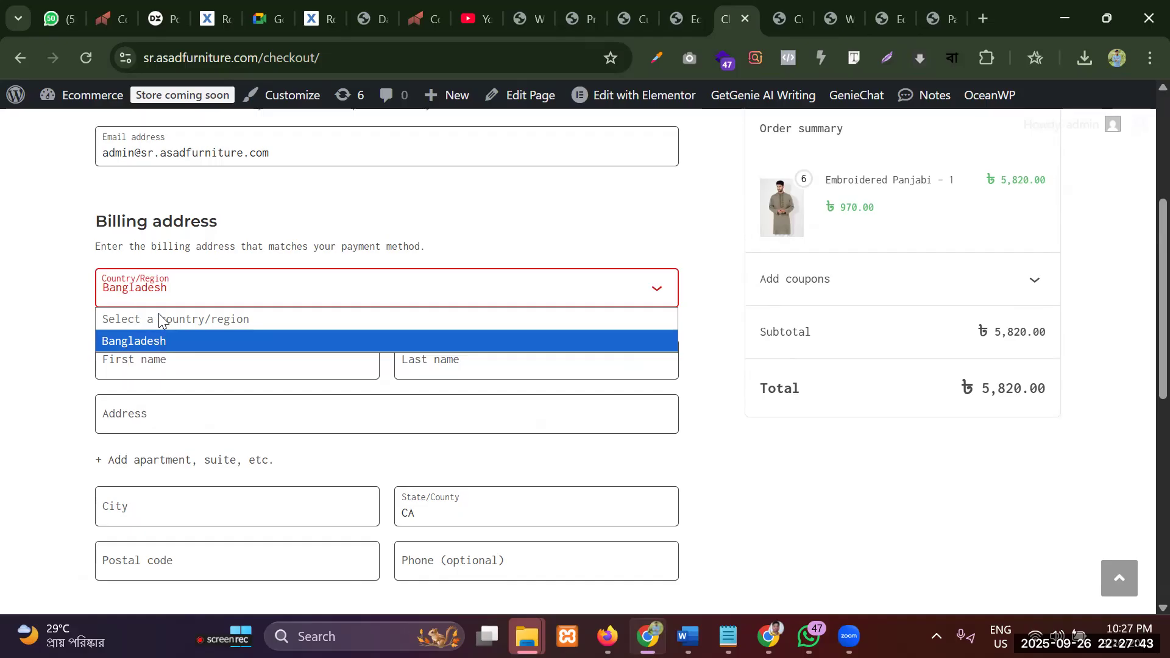
{"action": "left_click", "coordinate": [157, 290]}
{"action": "left_click", "coordinate": [158, 289]}
{"action": "left_click", "coordinate": [85, 240]}
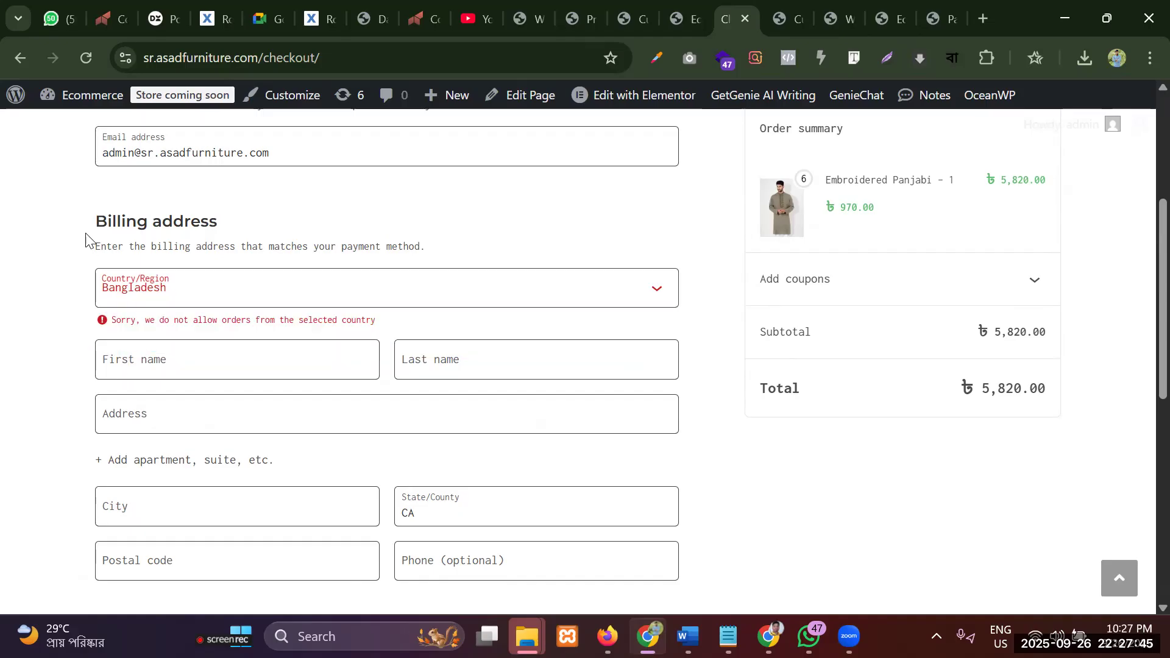
Reload checkout and reselect Bangladesh billing, confirming orders from Bangladesh are still refused
{"action": "left_click", "coordinate": [88, 56]}
{"action": "scroll", "coordinate": [222, 206], "scroll_direction": "down", "scroll_amount": 6}
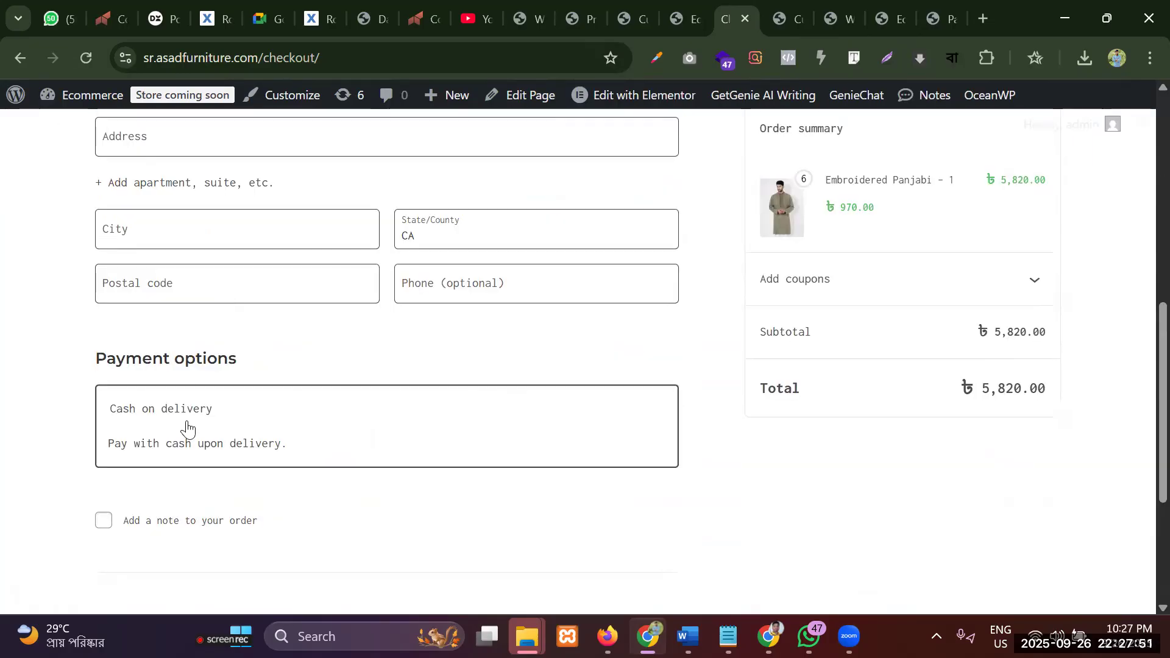
{"action": "scroll", "coordinate": [251, 400], "scroll_direction": "up", "scroll_amount": 7}
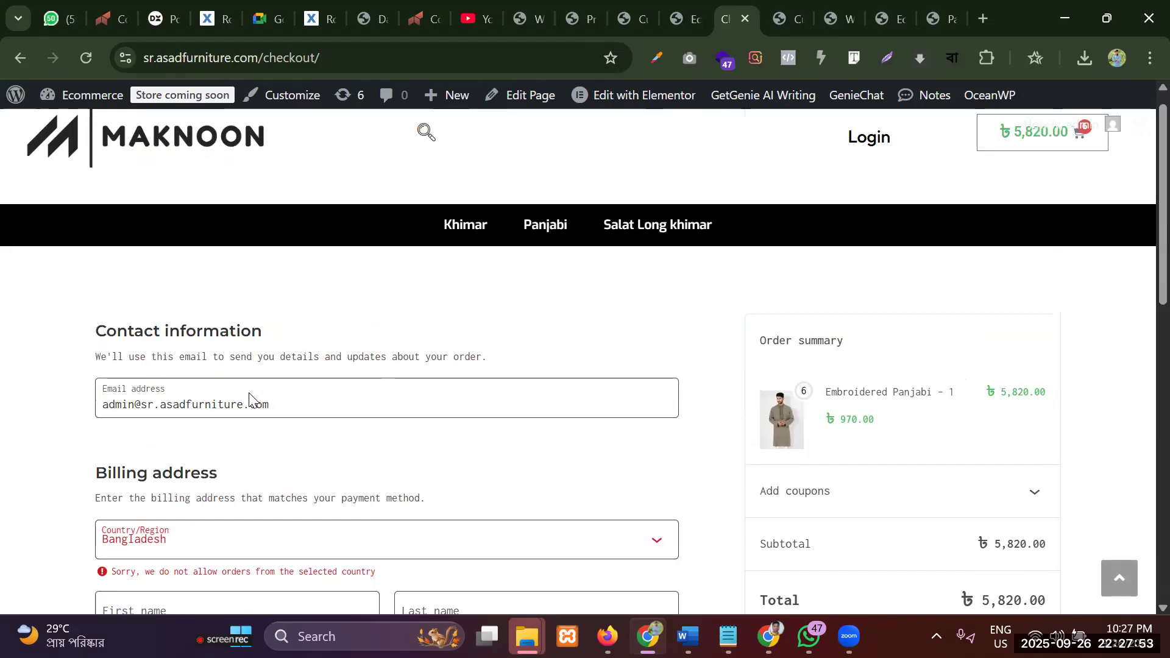
{"action": "scroll", "coordinate": [173, 445], "scroll_direction": "down", "scroll_amount": 1}
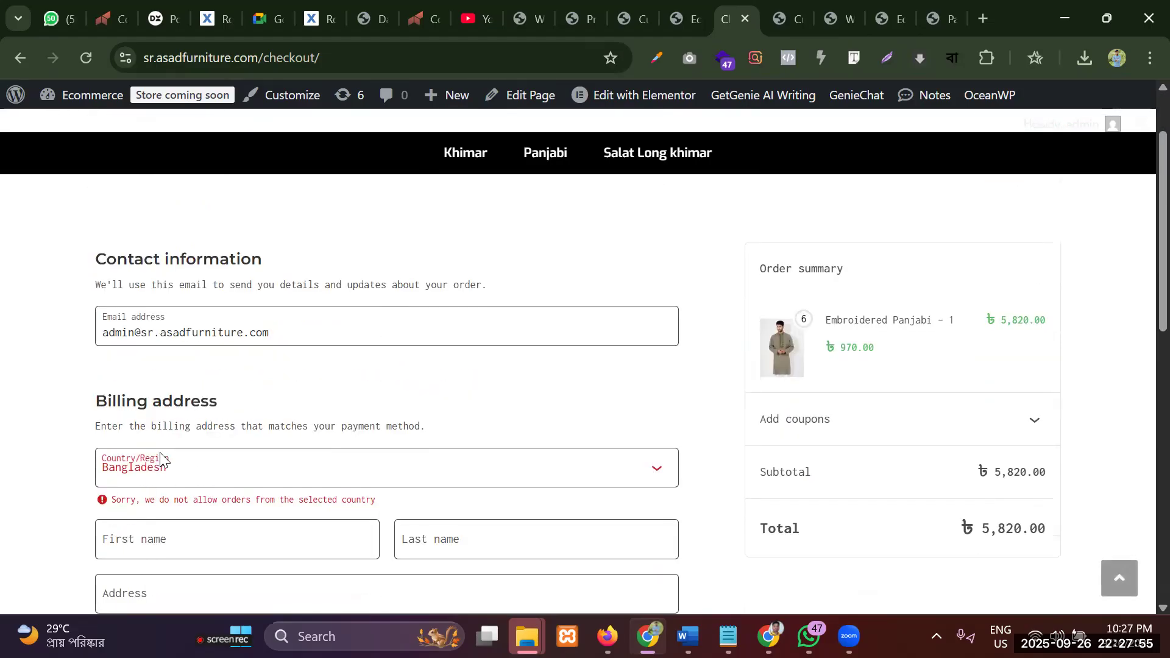
{"action": "left_click", "coordinate": [169, 470]}
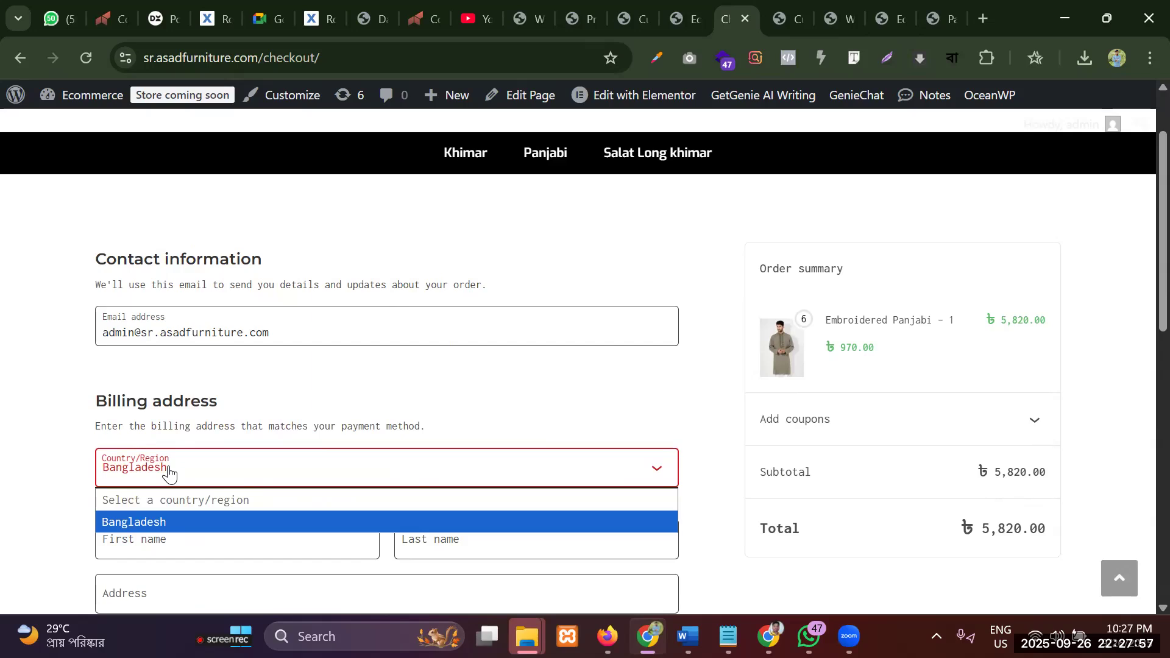
{"action": "left_click", "coordinate": [139, 521]}
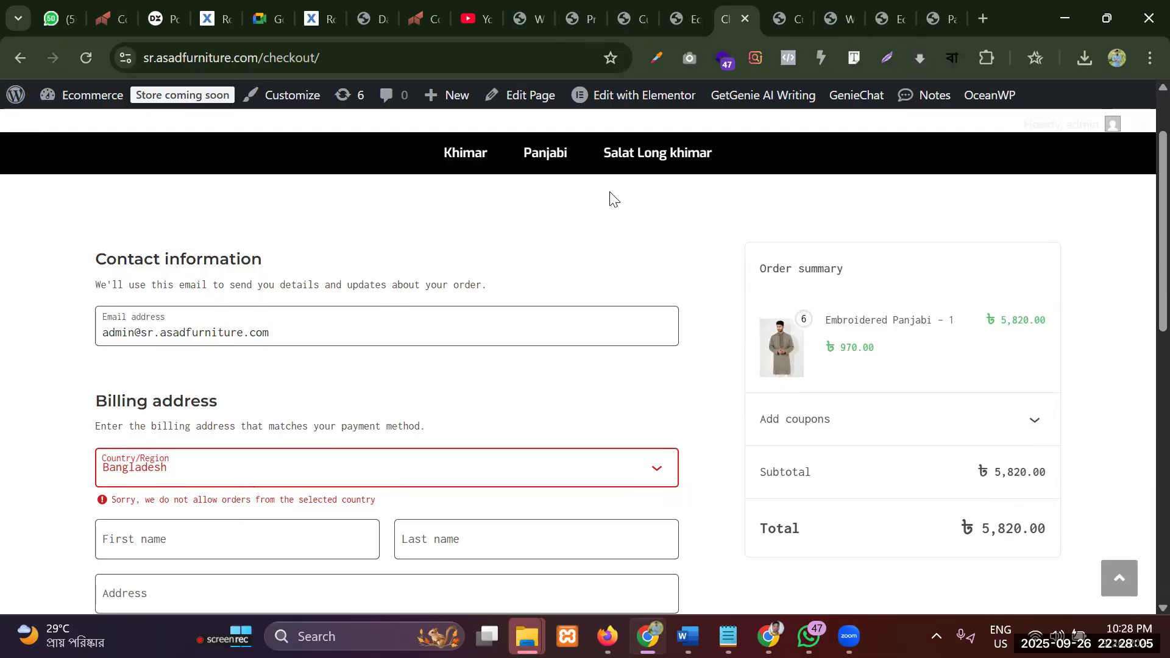
{"action": "left_click", "coordinate": [839, 6]}
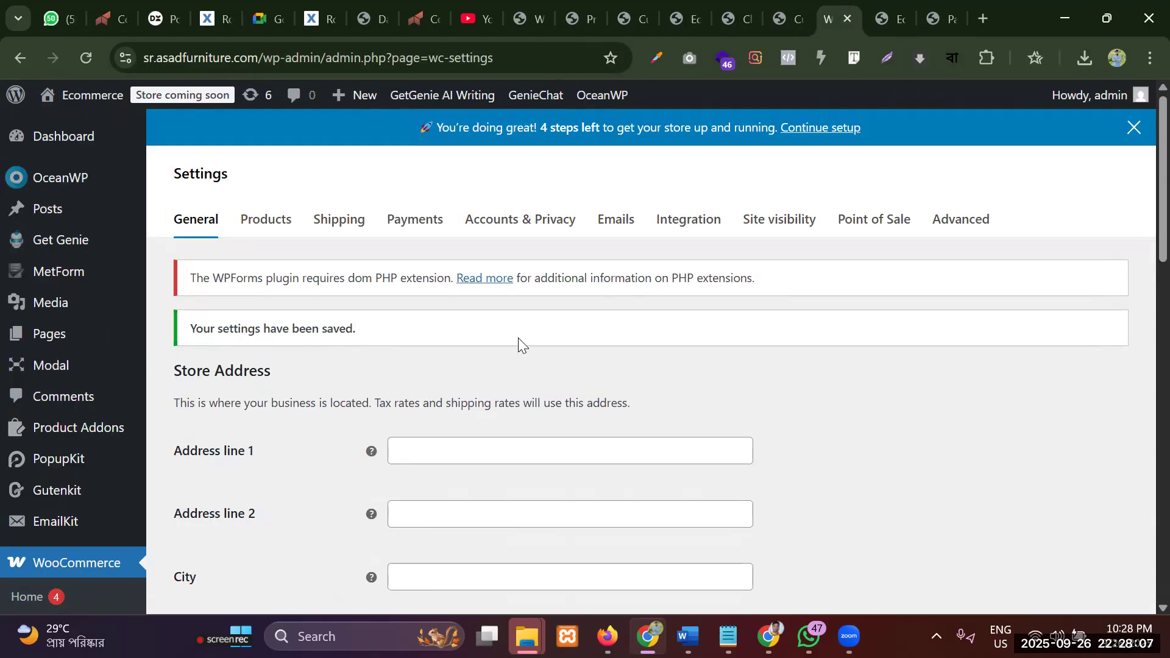
Return to WooCommerce General settings and close the duplicate settings page
{"action": "scroll", "coordinate": [514, 342], "scroll_direction": "down", "scroll_amount": 7}
{"action": "scroll", "coordinate": [513, 345], "scroll_direction": "down", "scroll_amount": 5}
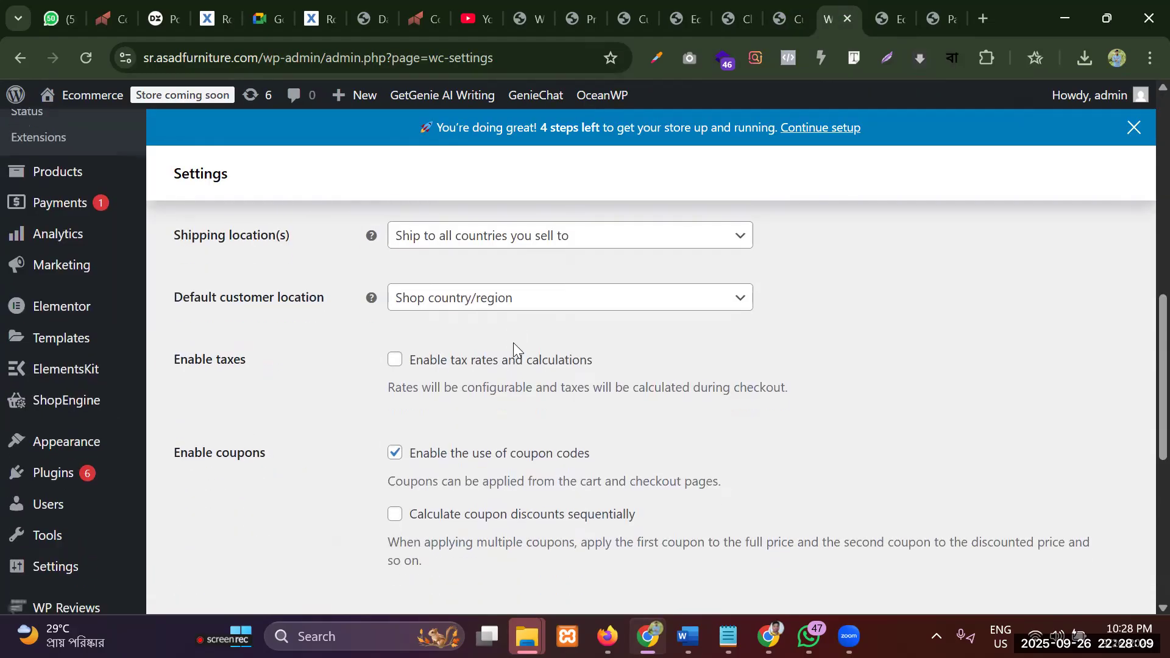
{"action": "scroll", "coordinate": [512, 329], "scroll_direction": "down", "scroll_amount": 2}
{"action": "scroll", "coordinate": [512, 326], "scroll_direction": "up", "scroll_amount": 13}
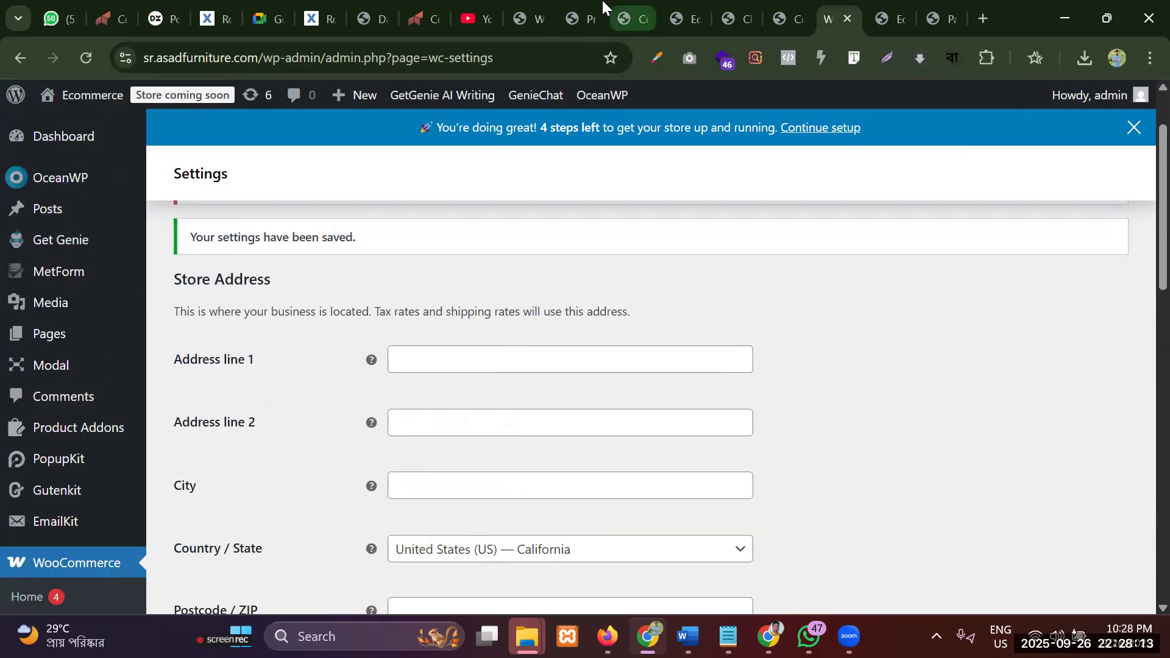
{"action": "left_click", "coordinate": [545, 6]}
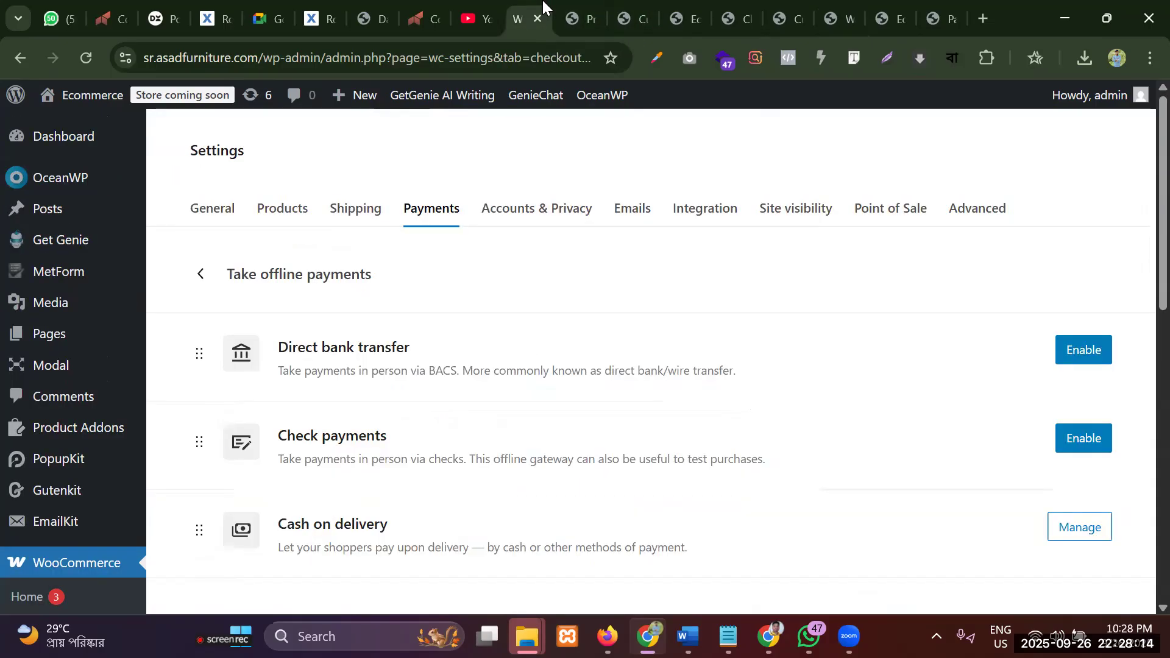
{"action": "left_click", "coordinate": [213, 206]}
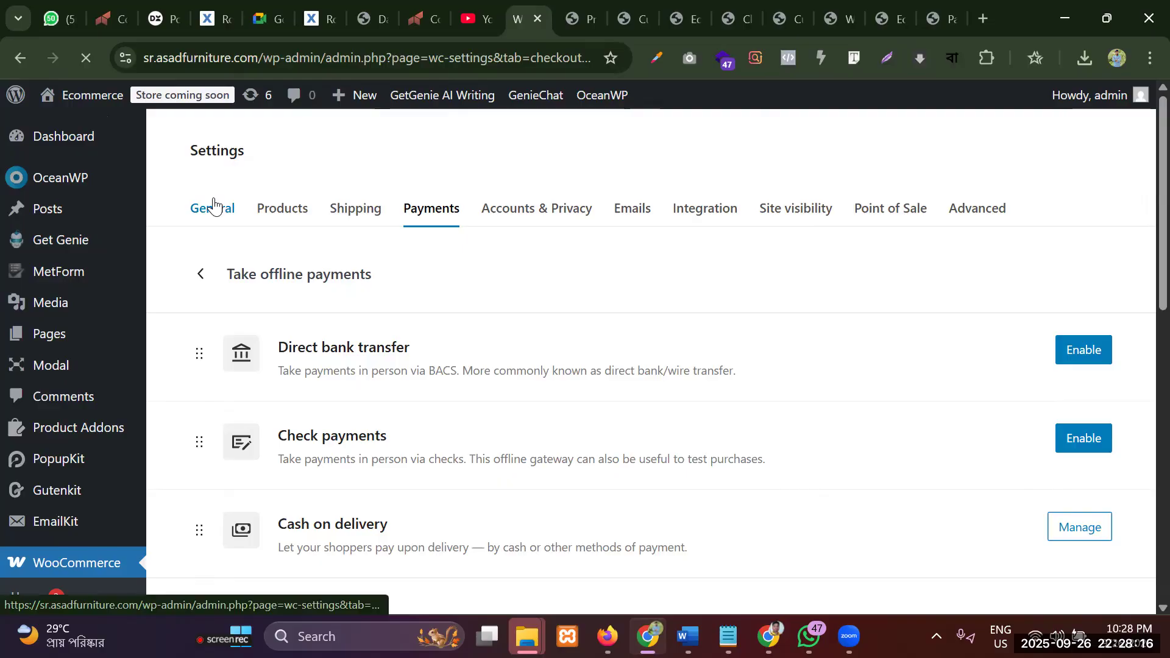
{"action": "left_click", "coordinate": [841, 12]}
{"action": "left_click", "coordinate": [850, 17]}
{"action": "left_click", "coordinate": [527, 8]}
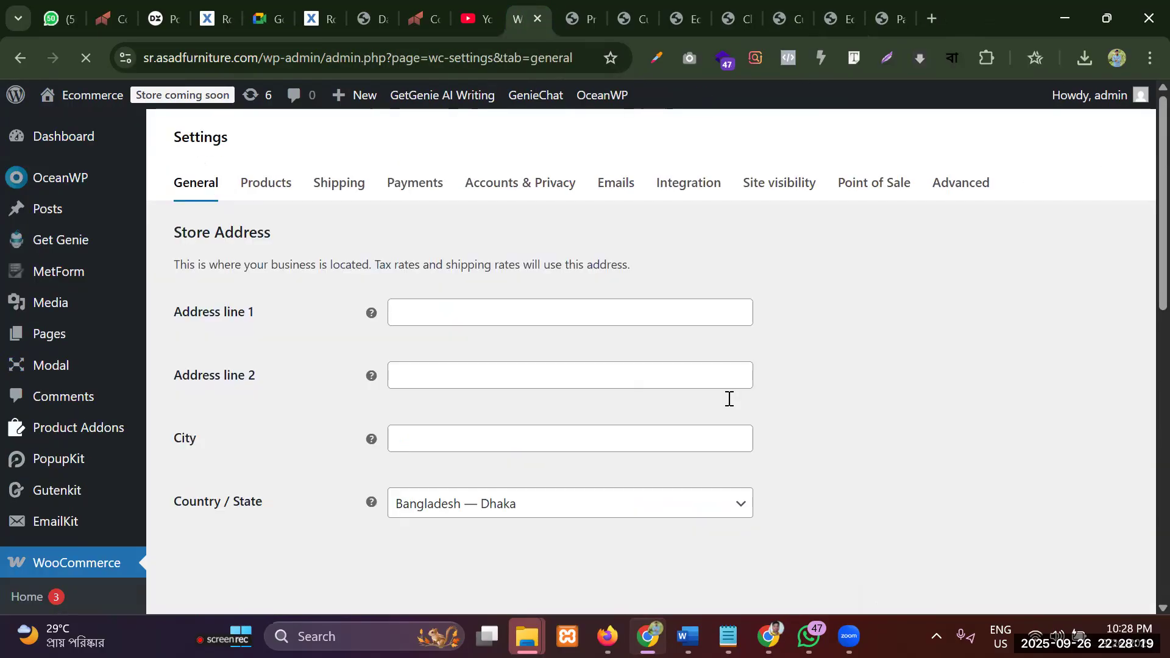
{"action": "scroll", "coordinate": [467, 340], "scroll_direction": "down", "scroll_amount": 5}
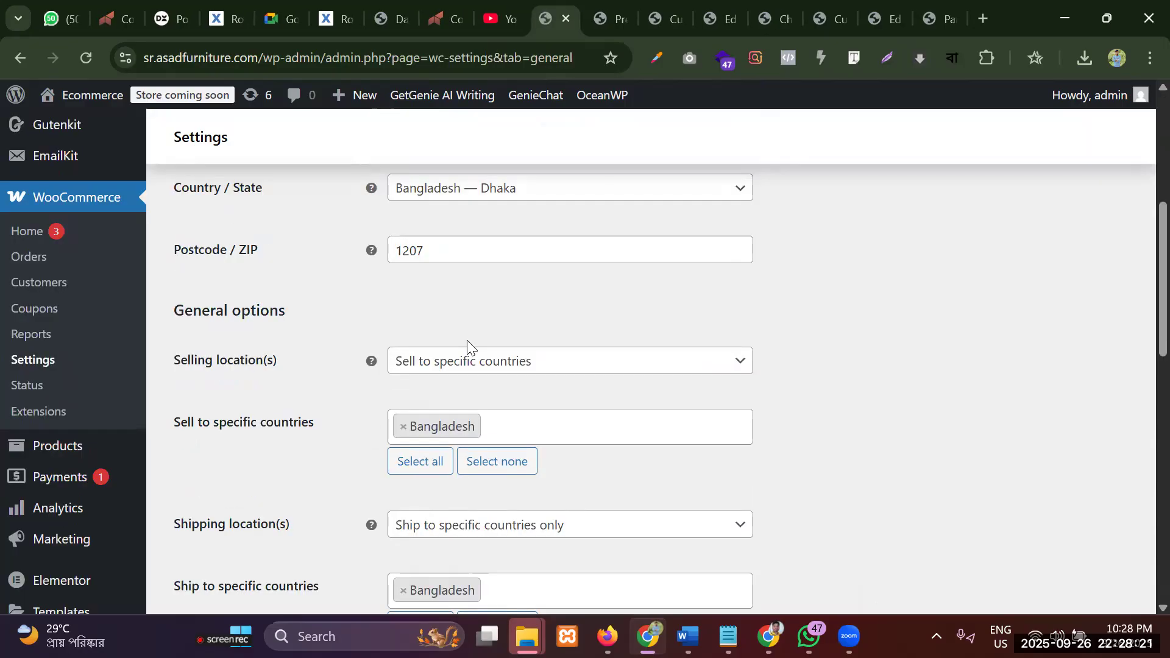
{"action": "scroll", "coordinate": [467, 342], "scroll_direction": "down", "scroll_amount": 2}
{"action": "scroll", "coordinate": [467, 342], "scroll_direction": "down", "scroll_amount": 3}
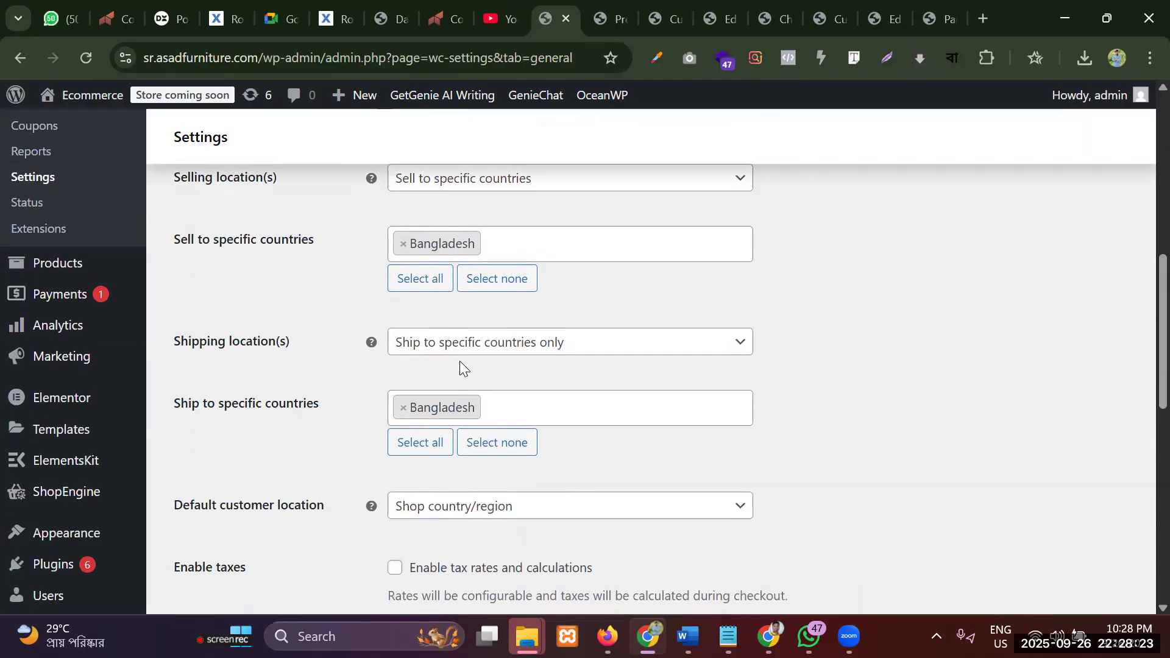
{"action": "scroll", "coordinate": [442, 365], "scroll_direction": "down", "scroll_amount": 5}
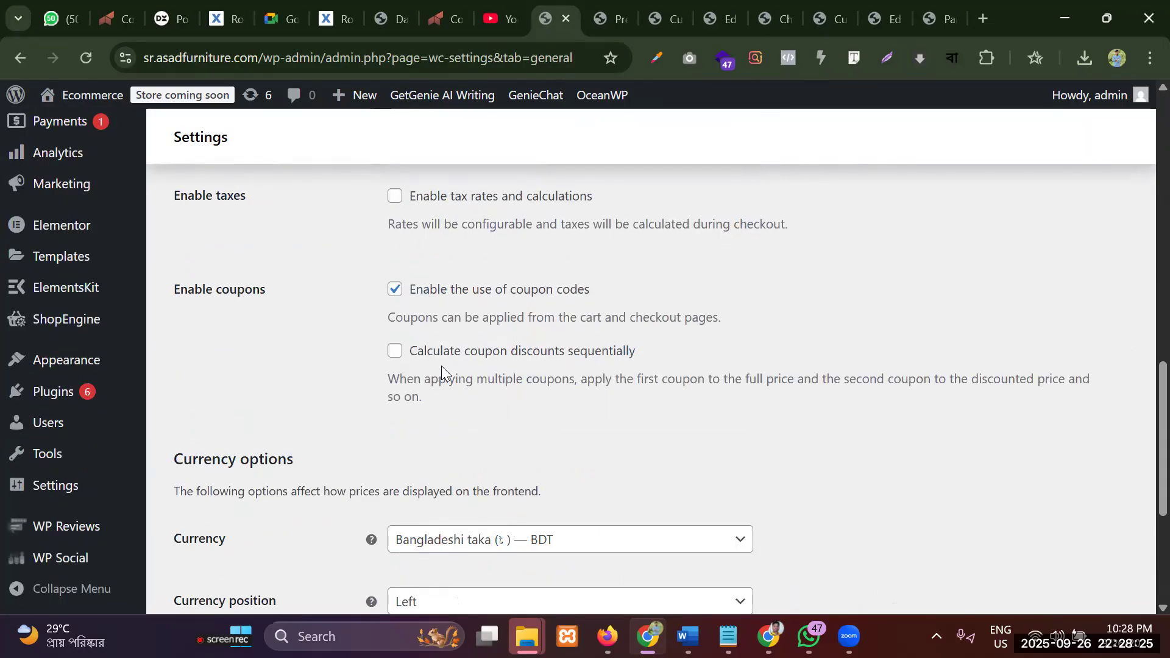
{"action": "scroll", "coordinate": [441, 364], "scroll_direction": "down", "scroll_amount": 4}
{"action": "scroll", "coordinate": [307, 235], "scroll_direction": "up", "scroll_amount": 3}
{"action": "scroll", "coordinate": [283, 227], "scroll_direction": "up", "scroll_amount": 15}
Enter Dhaka as address line 1, address line 2 and city, and save the settings
{"action": "left_click", "coordinate": [457, 291]}
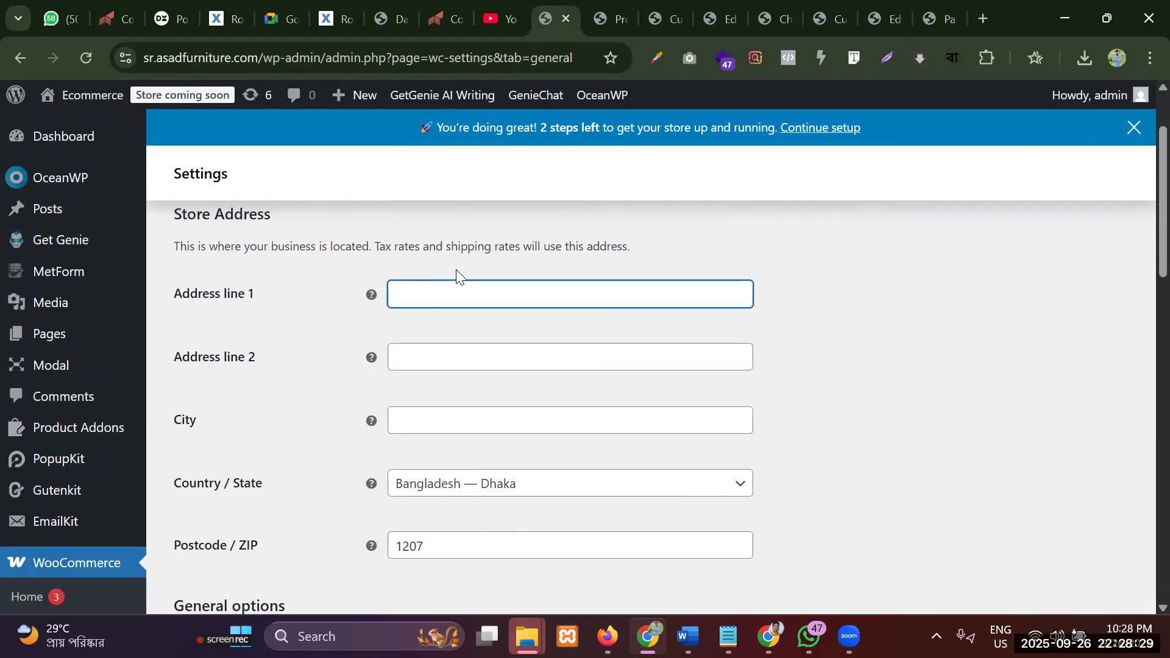
{"action": "type", "text": "haka"}
{"action": "left_click", "coordinate": [448, 346]}
{"action": "type", "text": "Dhaka"}
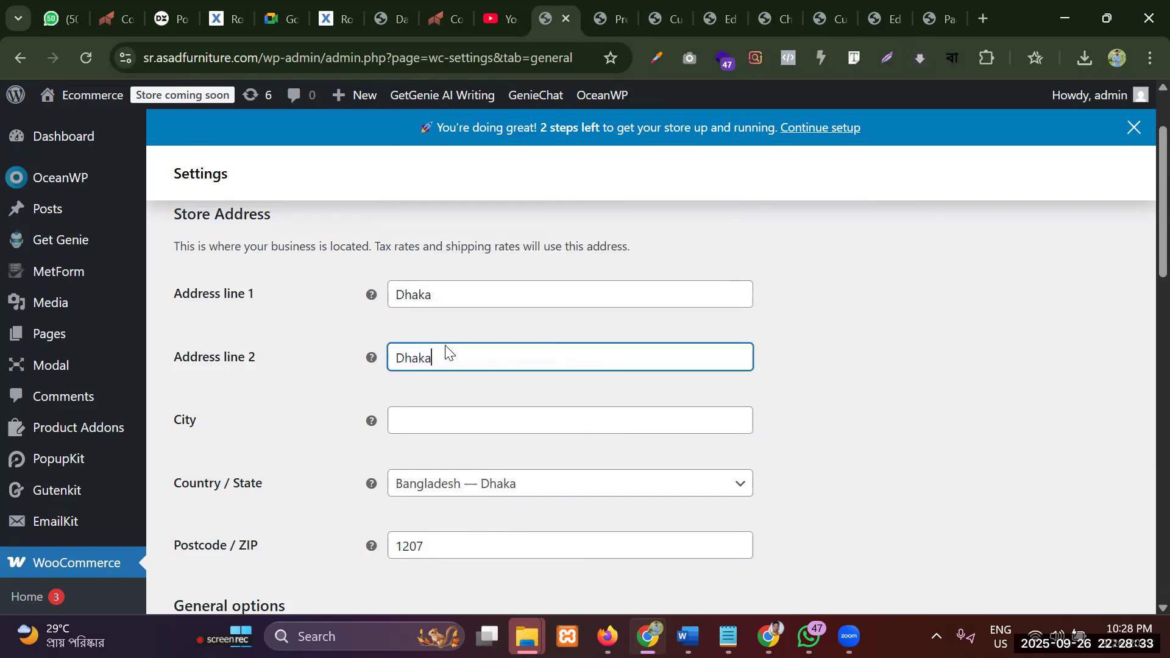
{"action": "left_click", "coordinate": [454, 420]}
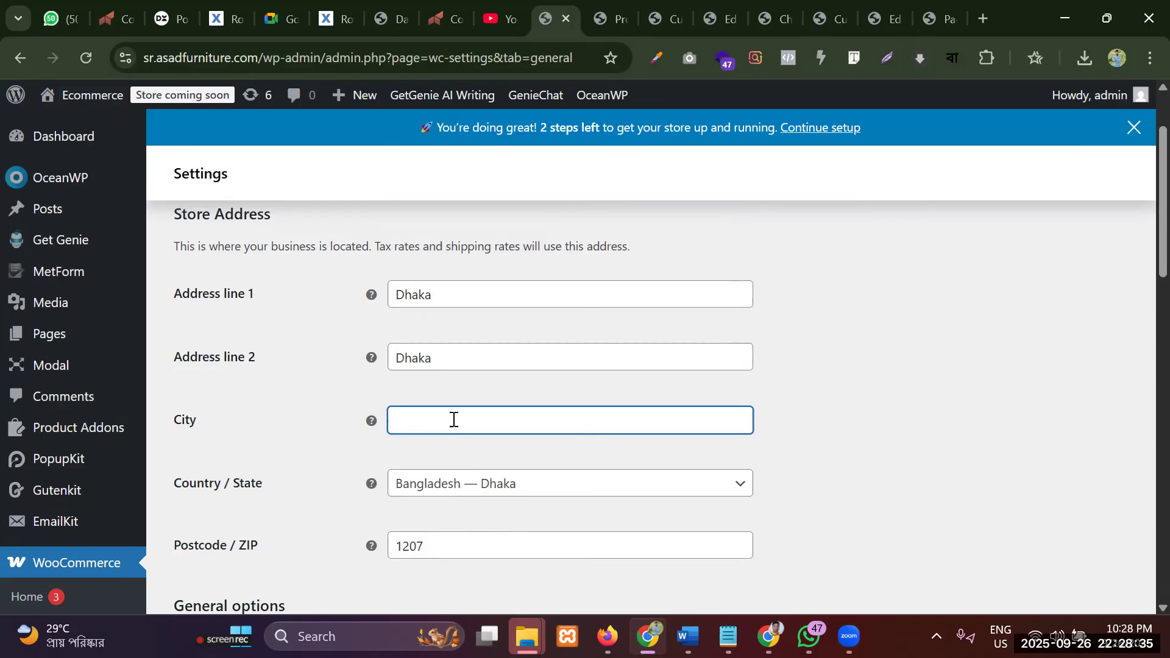
{"action": "type", "text": "Dhaka"}
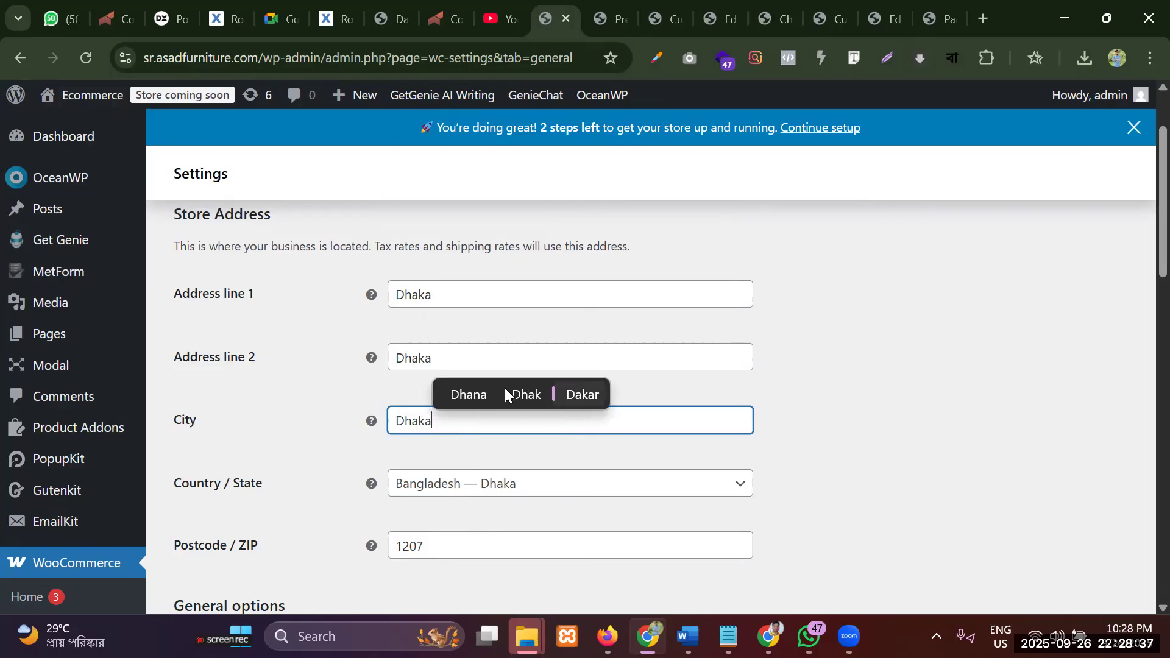
{"action": "scroll", "coordinate": [258, 463], "scroll_direction": "down", "scroll_amount": 15}
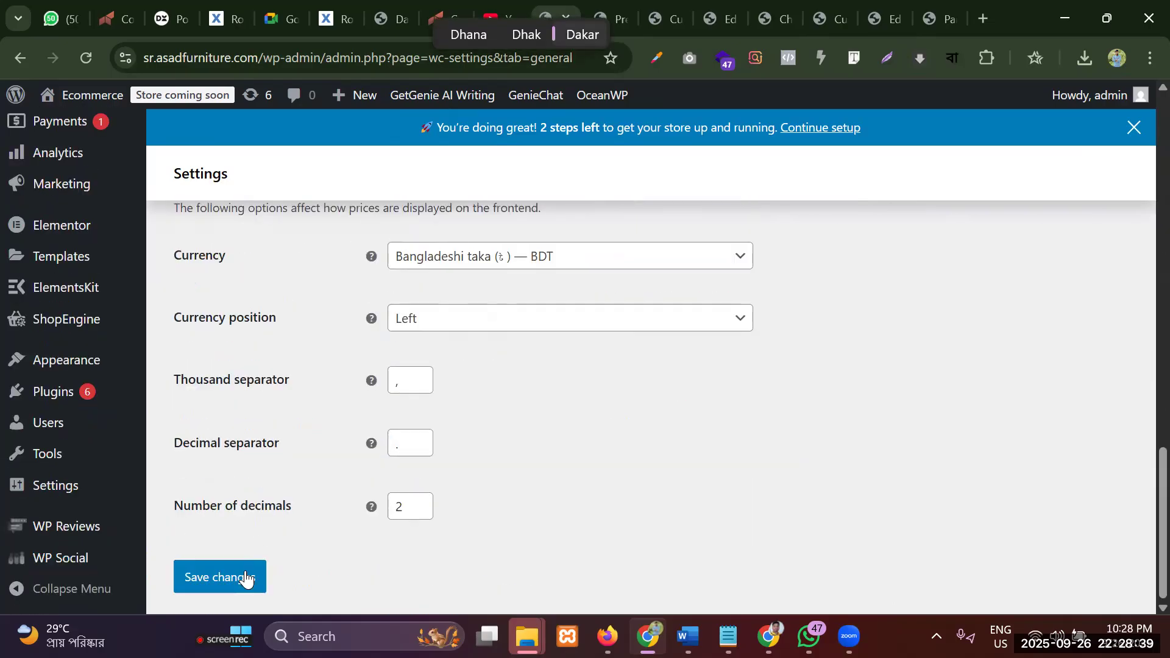
{"action": "left_click", "coordinate": [247, 579]}
{"action": "left_click", "coordinate": [667, 18]}
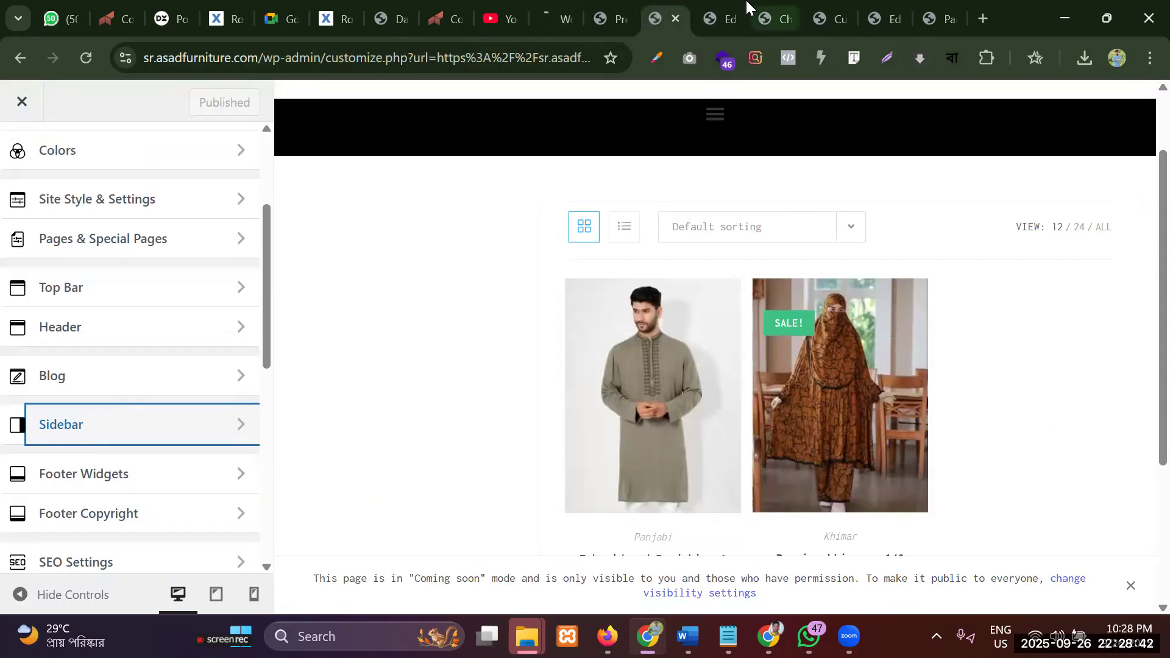
Reload the checkout page to recheck Bangladesh billing, then open the Checkout page for editing
{"action": "left_click", "coordinate": [778, 9]}
{"action": "left_click", "coordinate": [89, 60]}
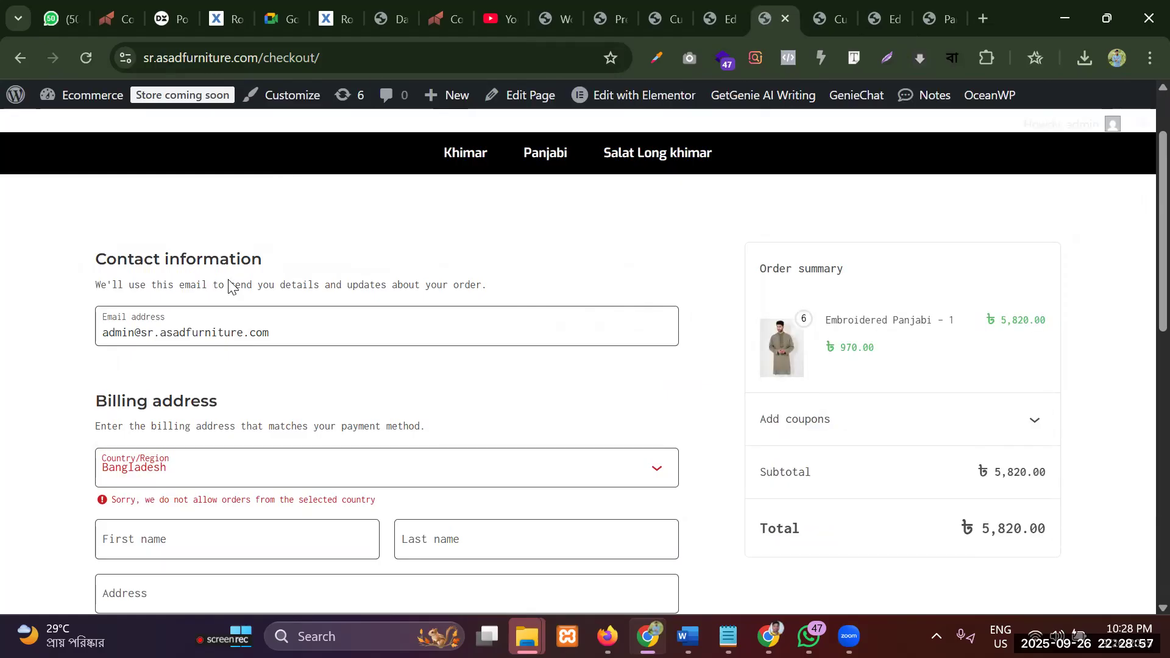
{"action": "scroll", "coordinate": [188, 287], "scroll_direction": "down", "scroll_amount": 6}
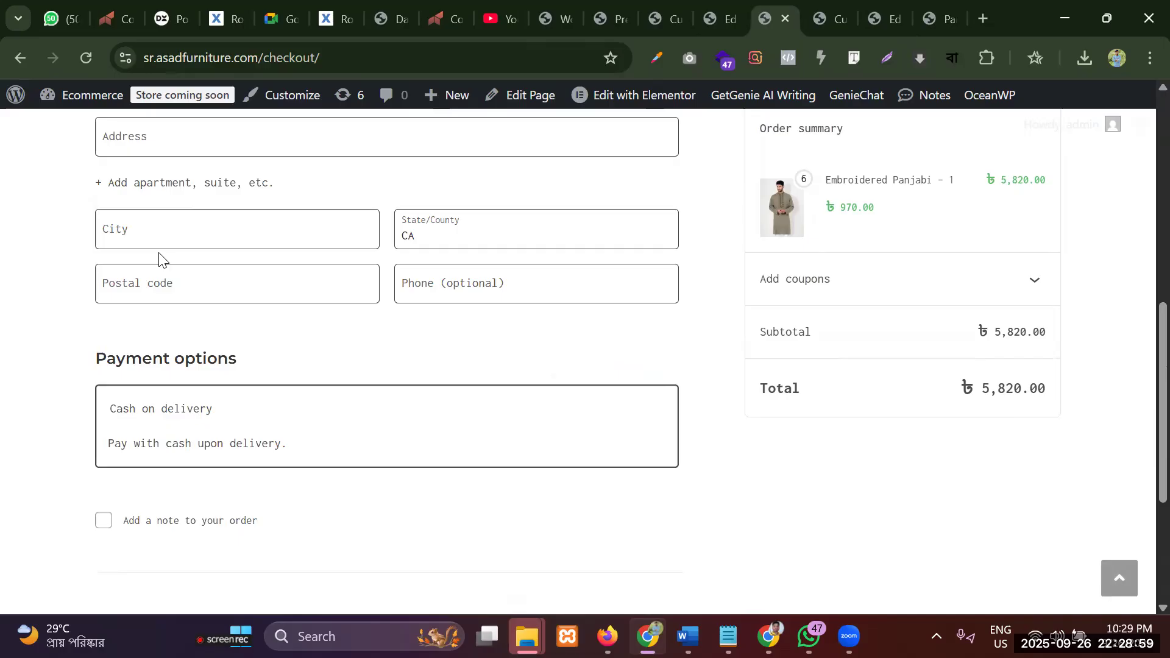
{"action": "scroll", "coordinate": [159, 259], "scroll_direction": "up", "scroll_amount": 7}
{"action": "scroll", "coordinate": [293, 360], "scroll_direction": "down", "scroll_amount": 5}
{"action": "scroll", "coordinate": [293, 361], "scroll_direction": "up", "scroll_amount": 4}
{"action": "scroll", "coordinate": [295, 363], "scroll_direction": "down", "scroll_amount": 3}
{"action": "scroll", "coordinate": [356, 332], "scroll_direction": "up", "scroll_amount": 4}
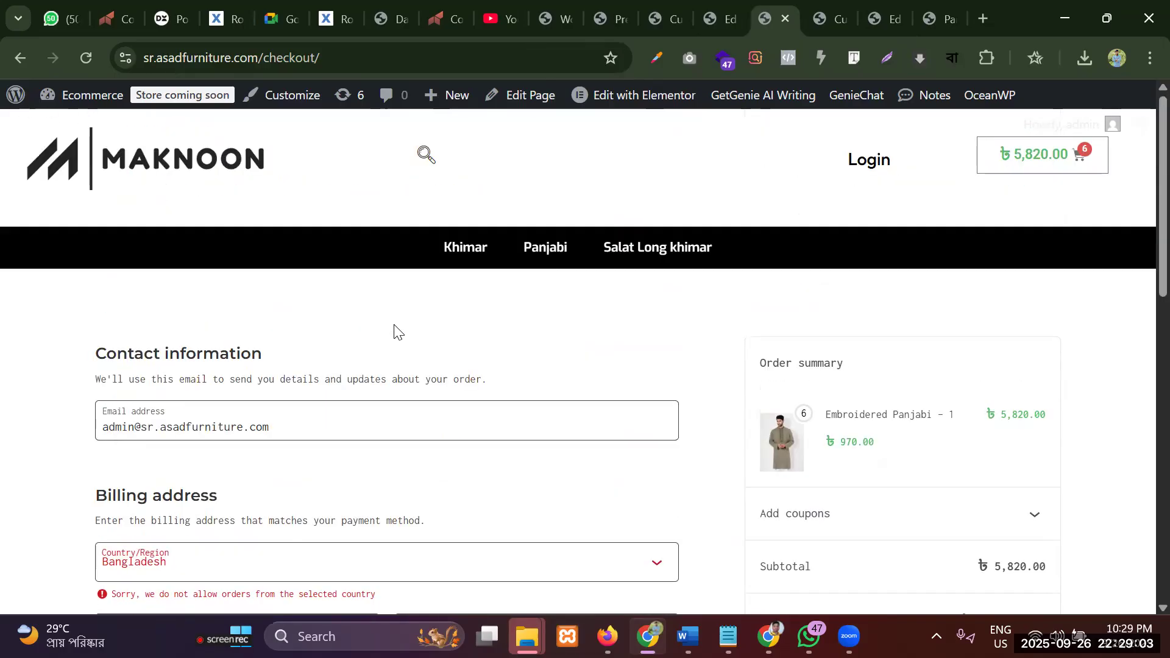
{"action": "left_click", "coordinate": [526, 90]}
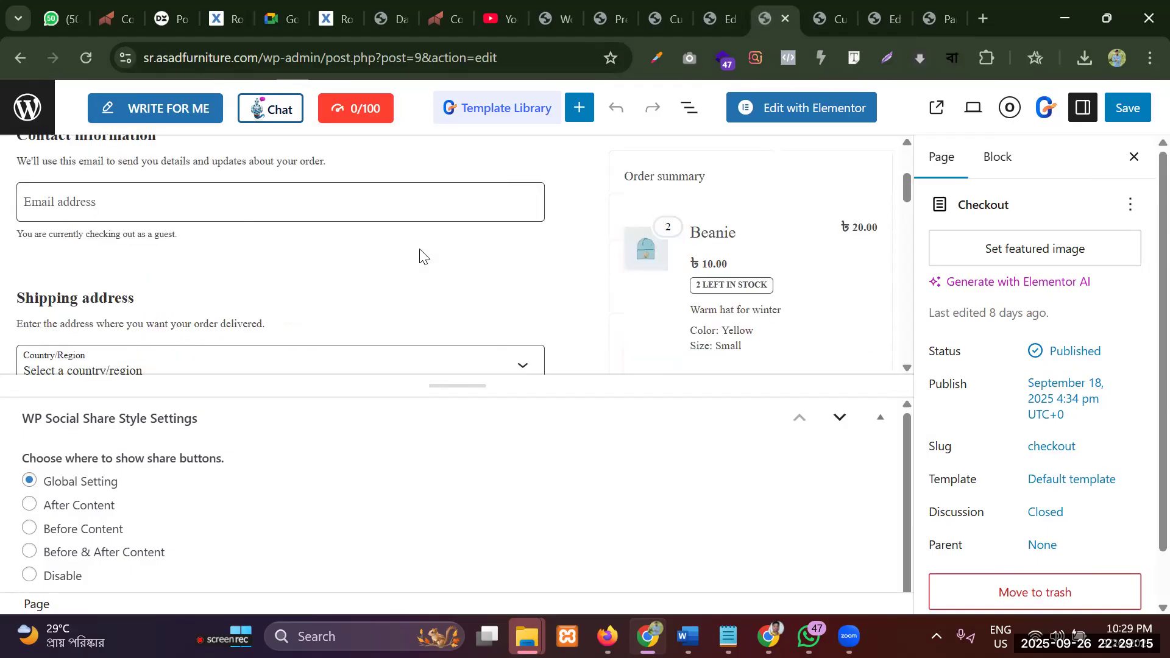
Select the Contact Information block and browse its block options menu
{"action": "left_click", "coordinate": [493, 259]}
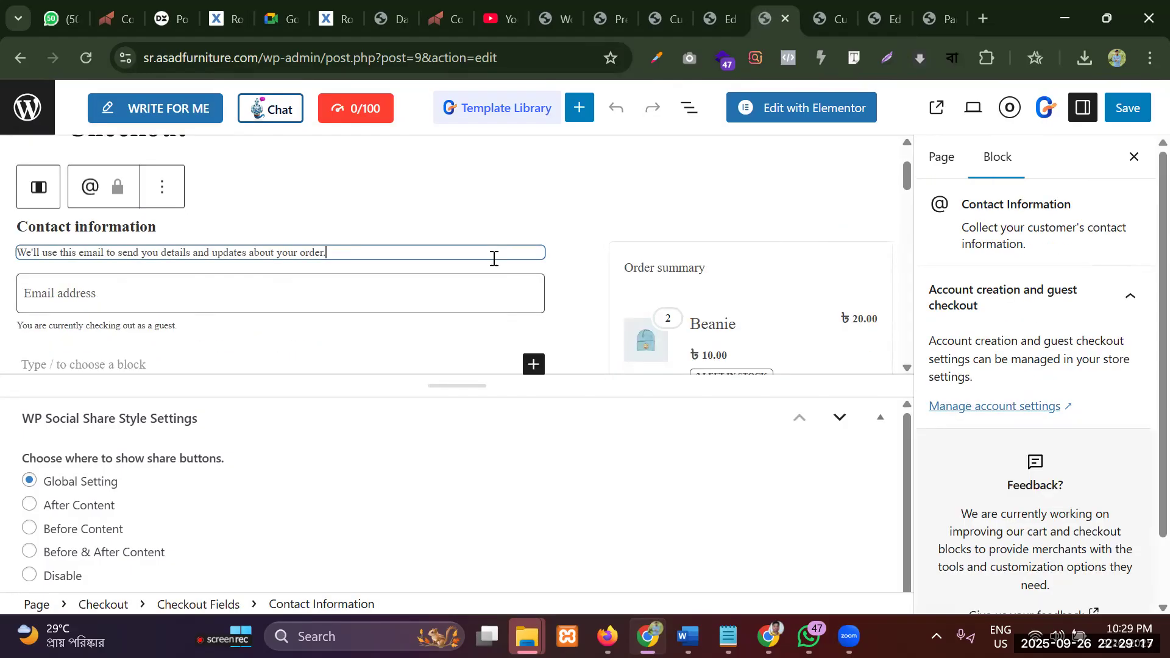
{"action": "left_click", "coordinate": [163, 188]}
{"action": "scroll", "coordinate": [207, 305], "scroll_direction": "down", "scroll_amount": 5}
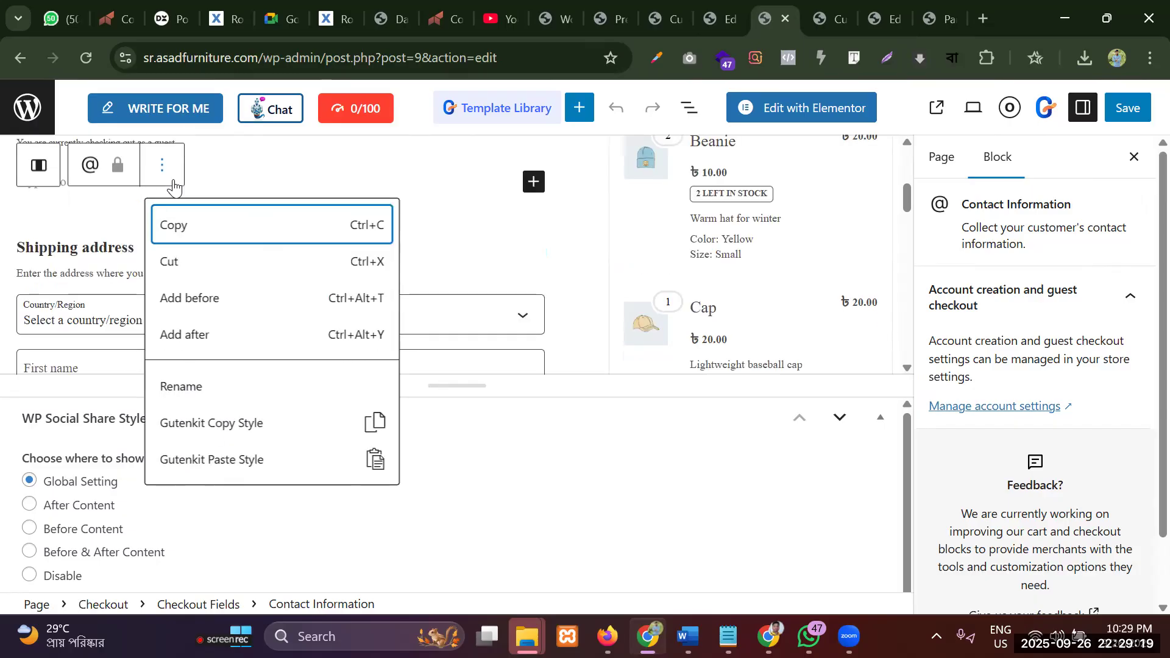
{"action": "left_click", "coordinate": [187, 265]}
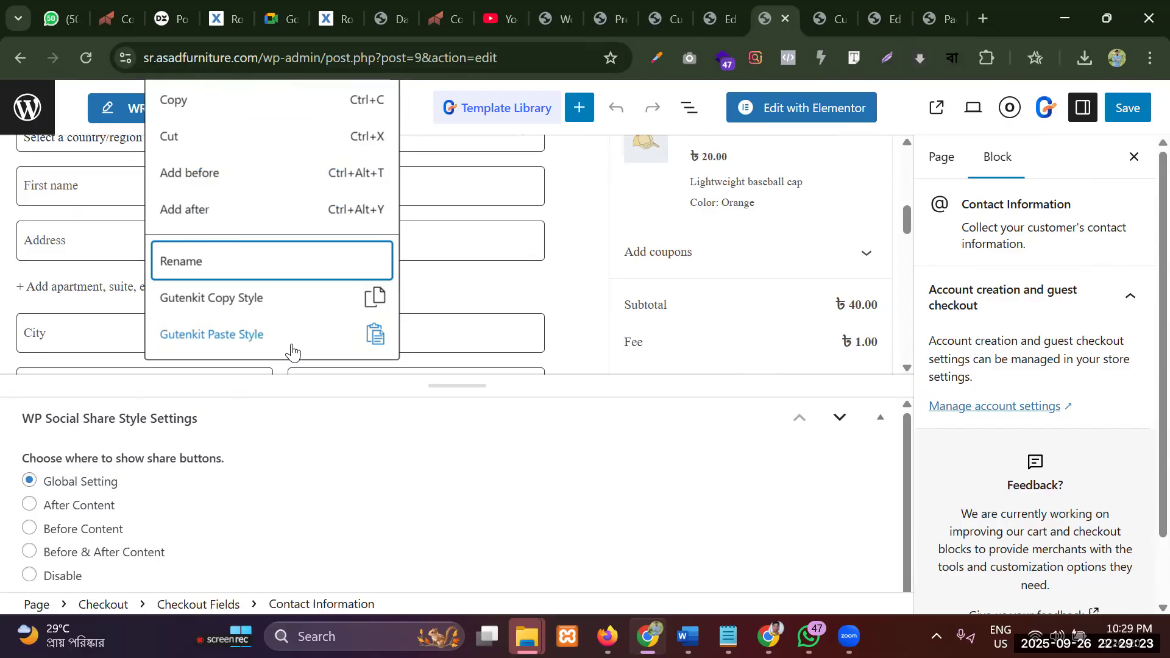
{"action": "left_click", "coordinate": [747, 275]}
{"action": "scroll", "coordinate": [582, 286], "scroll_direction": "up", "scroll_amount": 5}
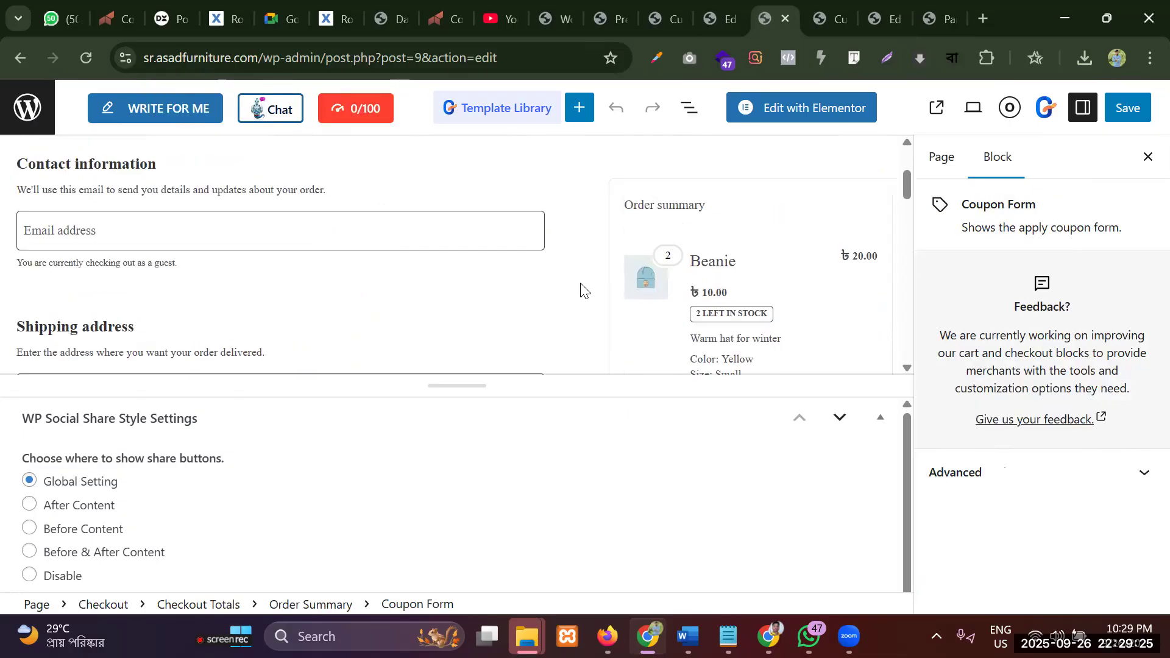
{"action": "scroll", "coordinate": [262, 305], "scroll_direction": "down", "scroll_amount": 2}
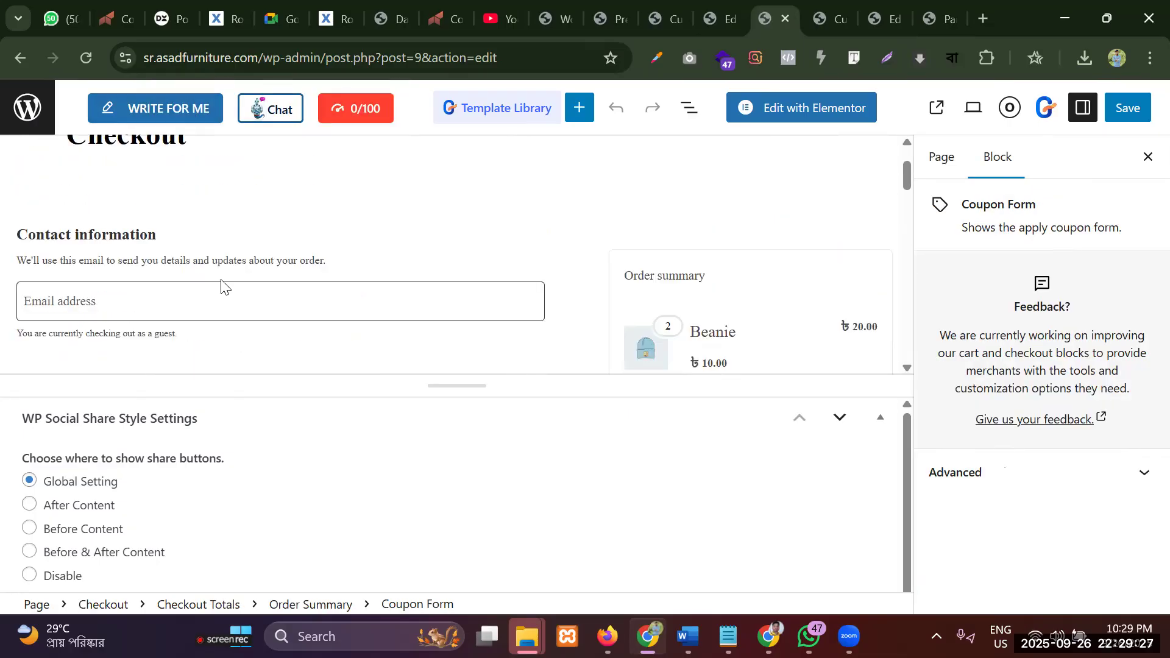
{"action": "left_click", "coordinate": [223, 252]}
{"action": "left_click", "coordinate": [163, 188]}
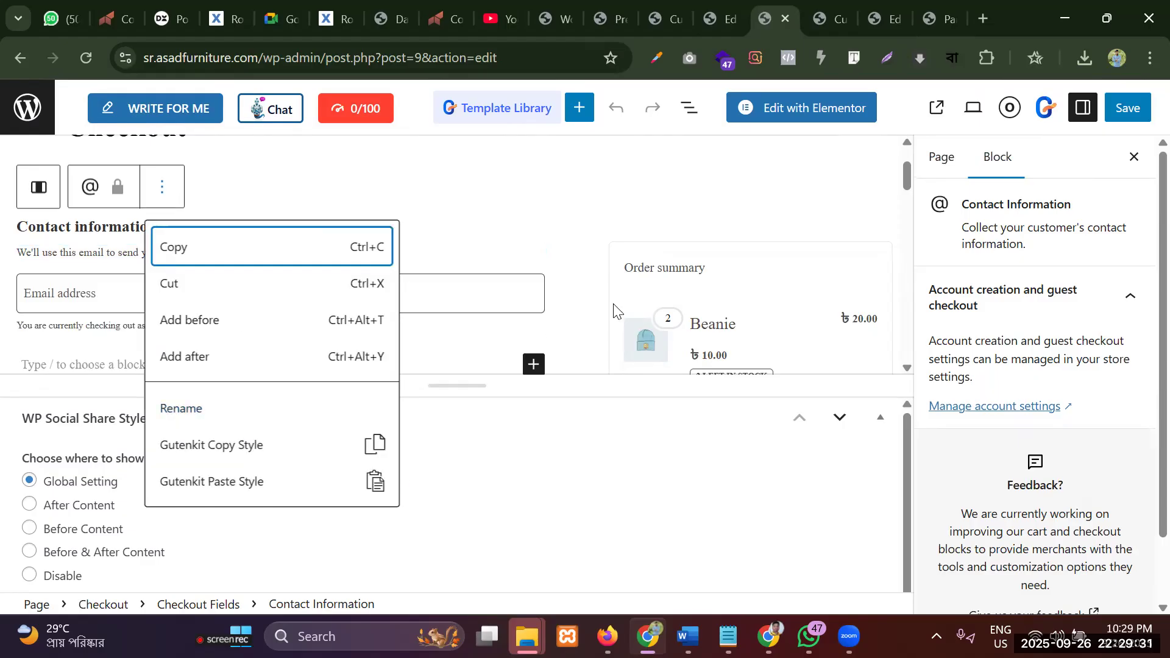
Paste the copied Gutenkit style onto the Contact Information block, dismissing the clipboard prompt
{"action": "left_click", "coordinate": [632, 301]}
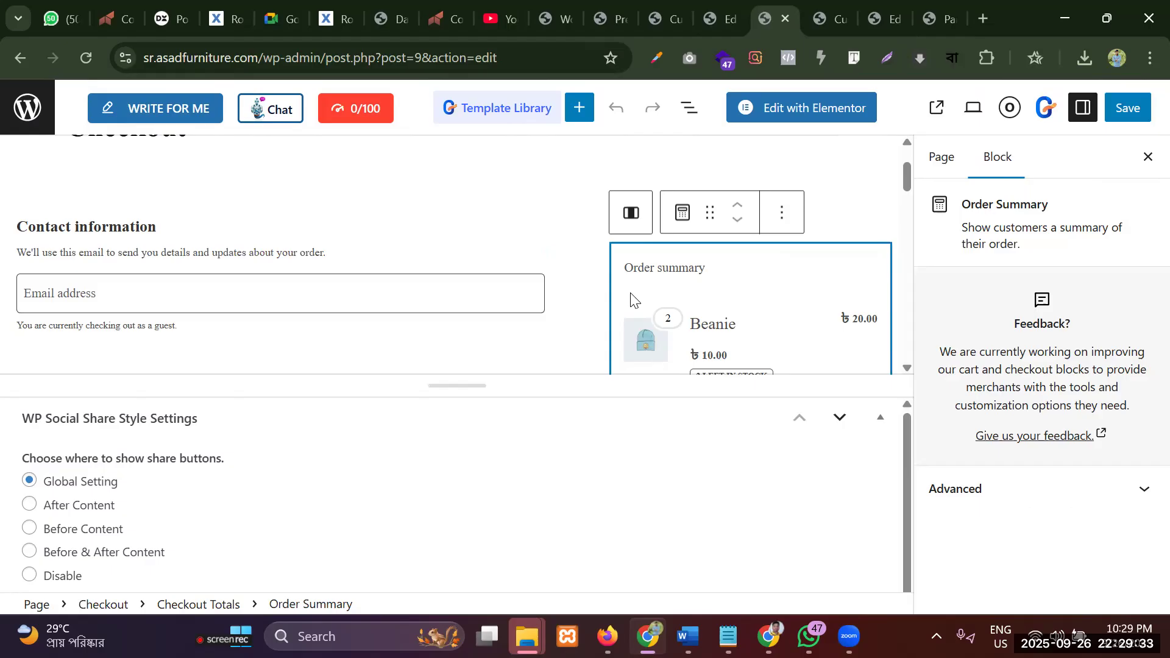
{"action": "left_click", "coordinate": [631, 212]}
{"action": "left_click", "coordinate": [788, 213]}
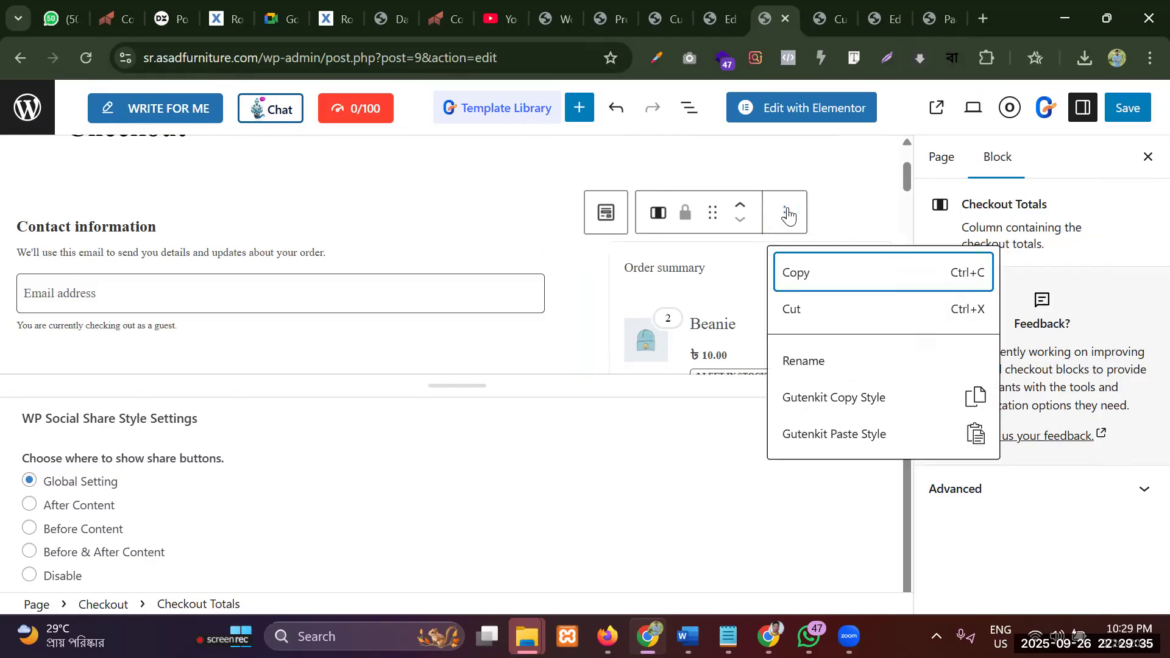
{"action": "left_click", "coordinate": [788, 213]}
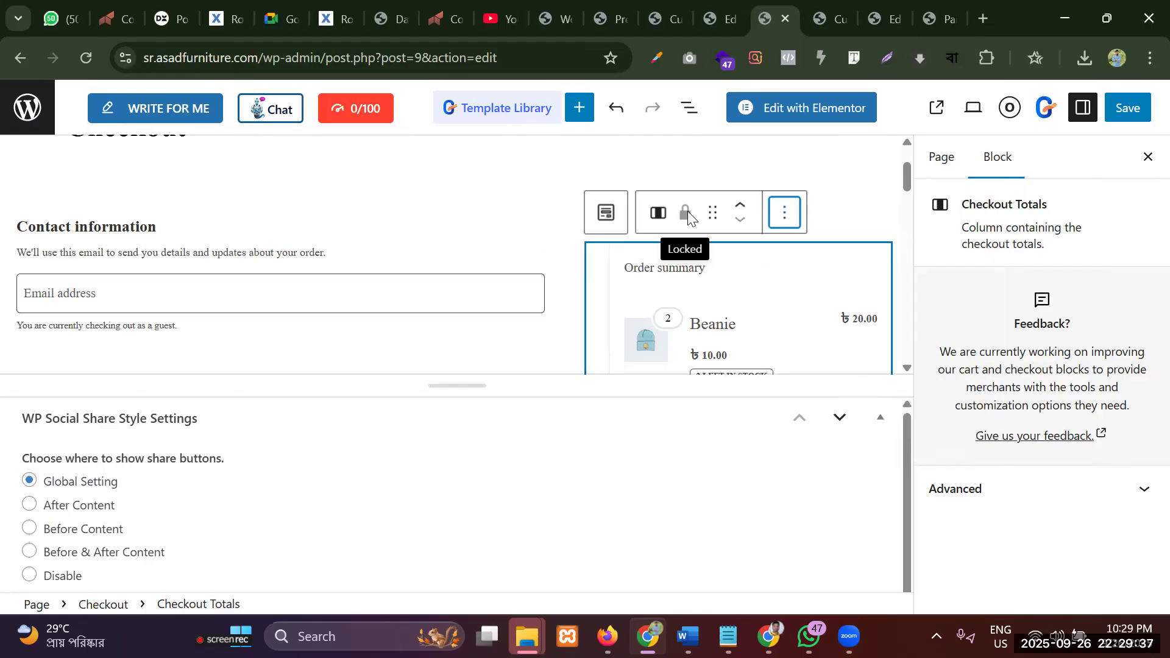
{"action": "left_click", "coordinate": [505, 294]}
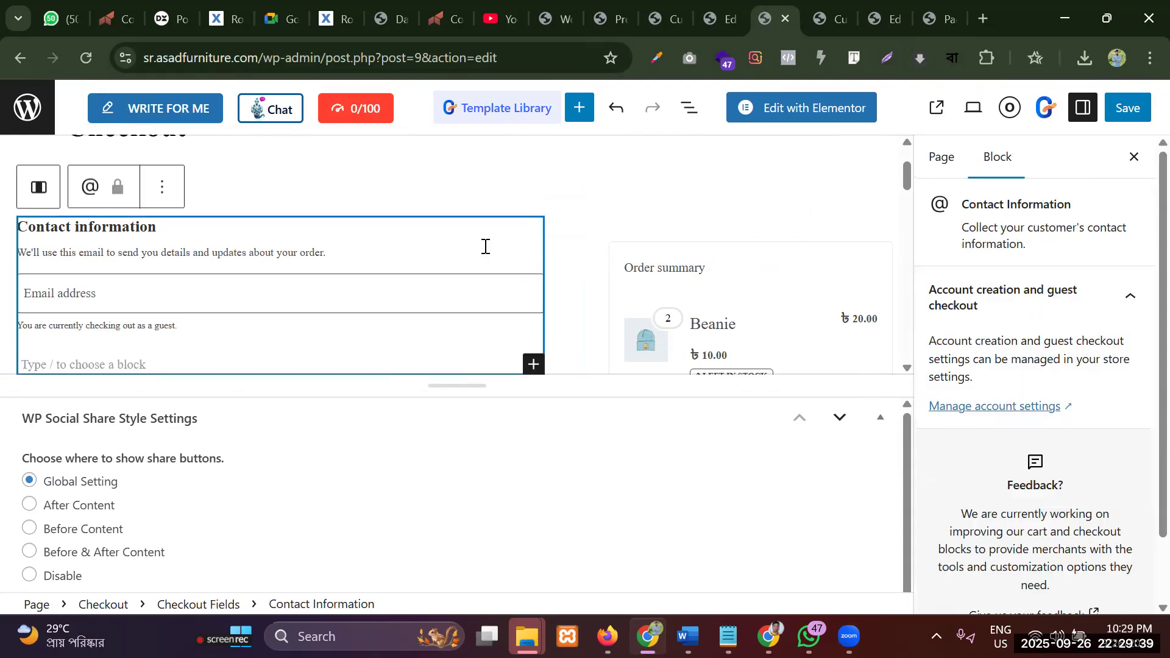
{"action": "left_click", "coordinate": [162, 189]}
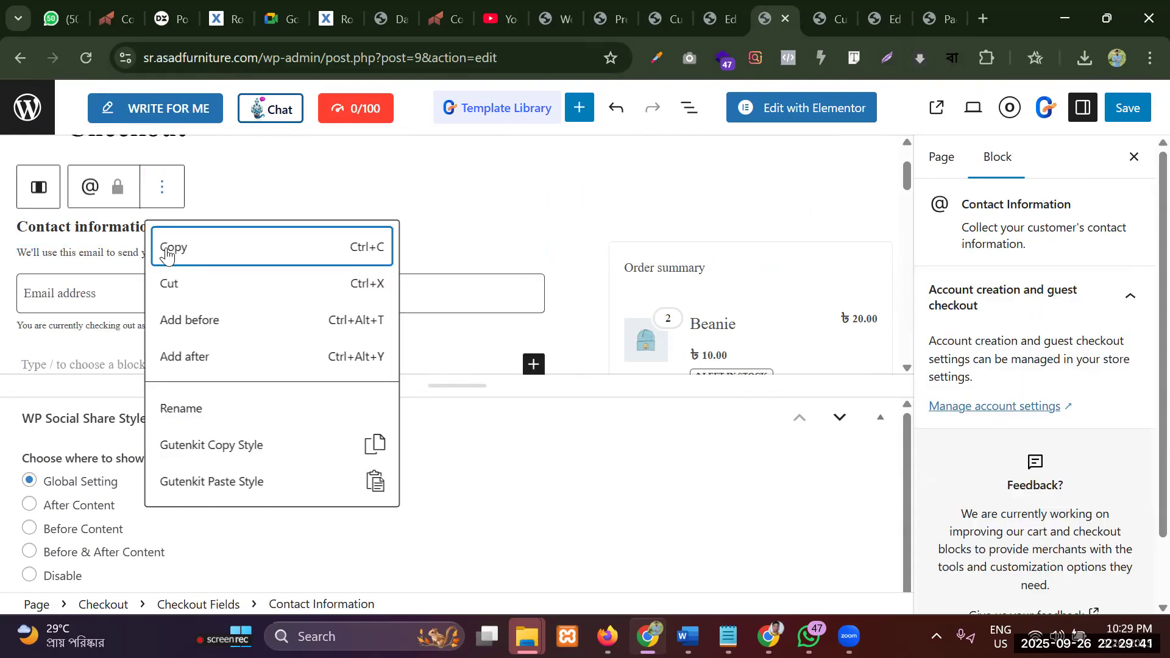
{"action": "left_click", "coordinate": [204, 488]}
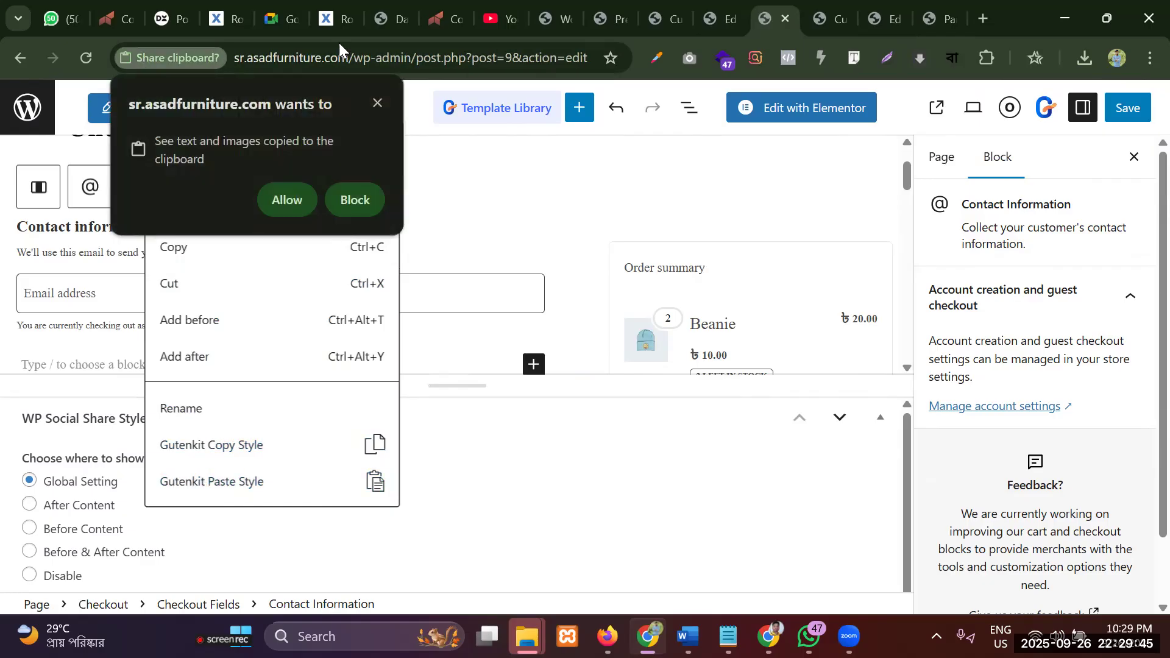
{"action": "left_click", "coordinate": [382, 103]}
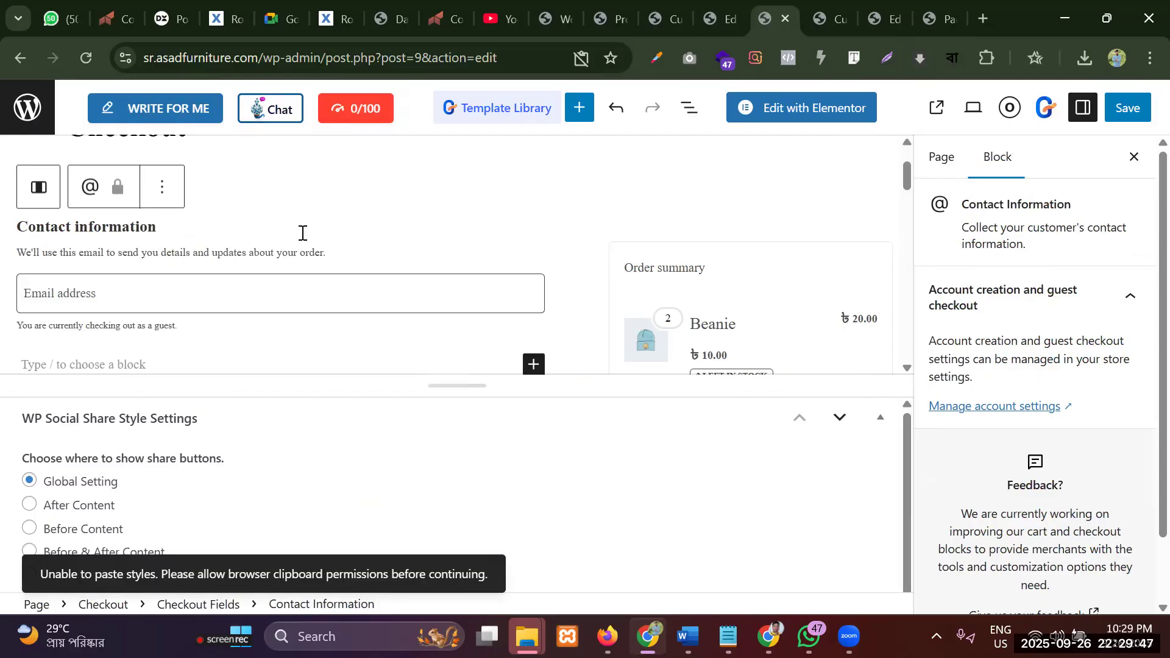
Select the Checkout Totals block in the order summary and cut it
{"action": "scroll", "coordinate": [326, 263], "scroll_direction": "down", "scroll_amount": 15}
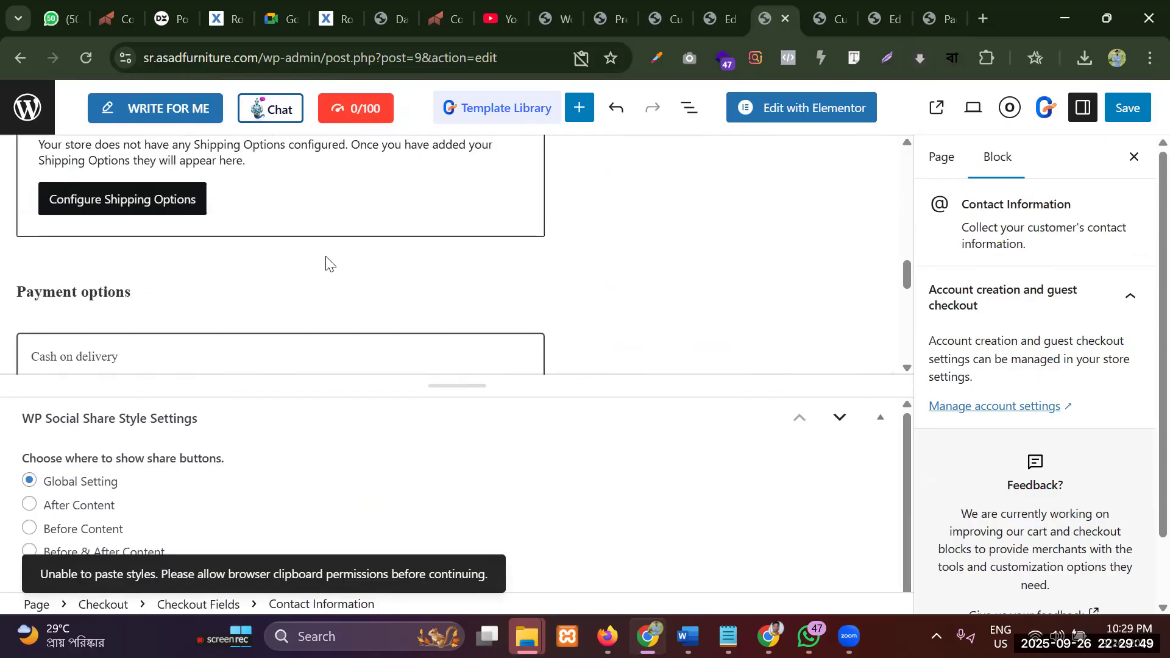
{"action": "scroll", "coordinate": [327, 263], "scroll_direction": "down", "scroll_amount": 3}
{"action": "scroll", "coordinate": [329, 264], "scroll_direction": "up", "scroll_amount": 20}
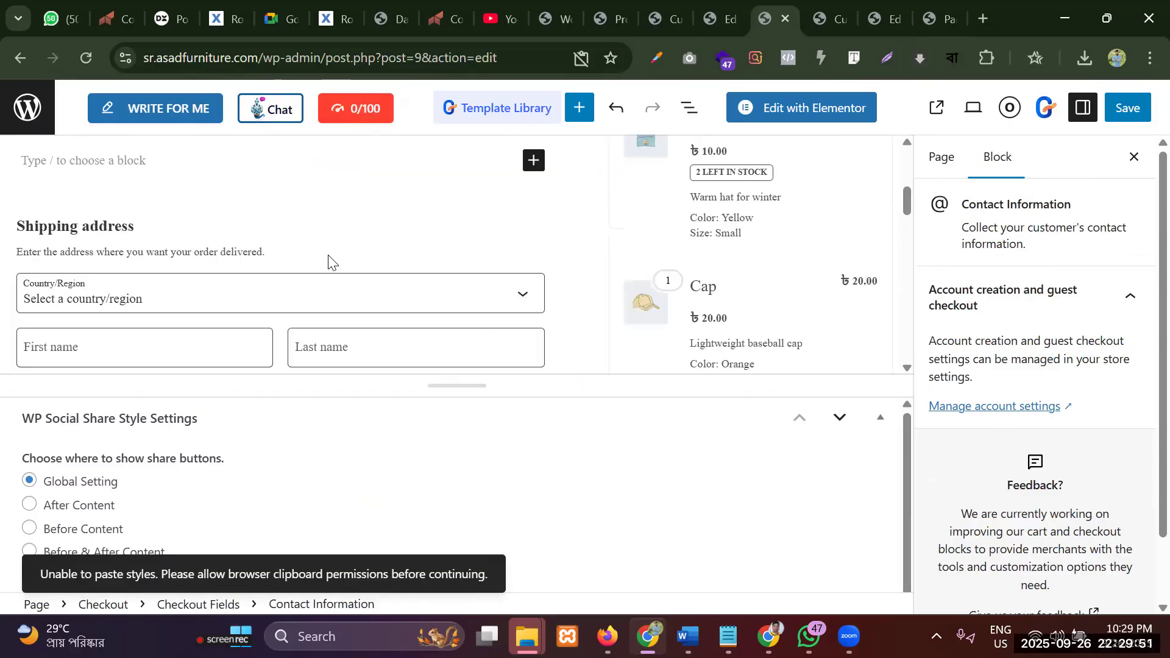
{"action": "left_click", "coordinate": [659, 265]}
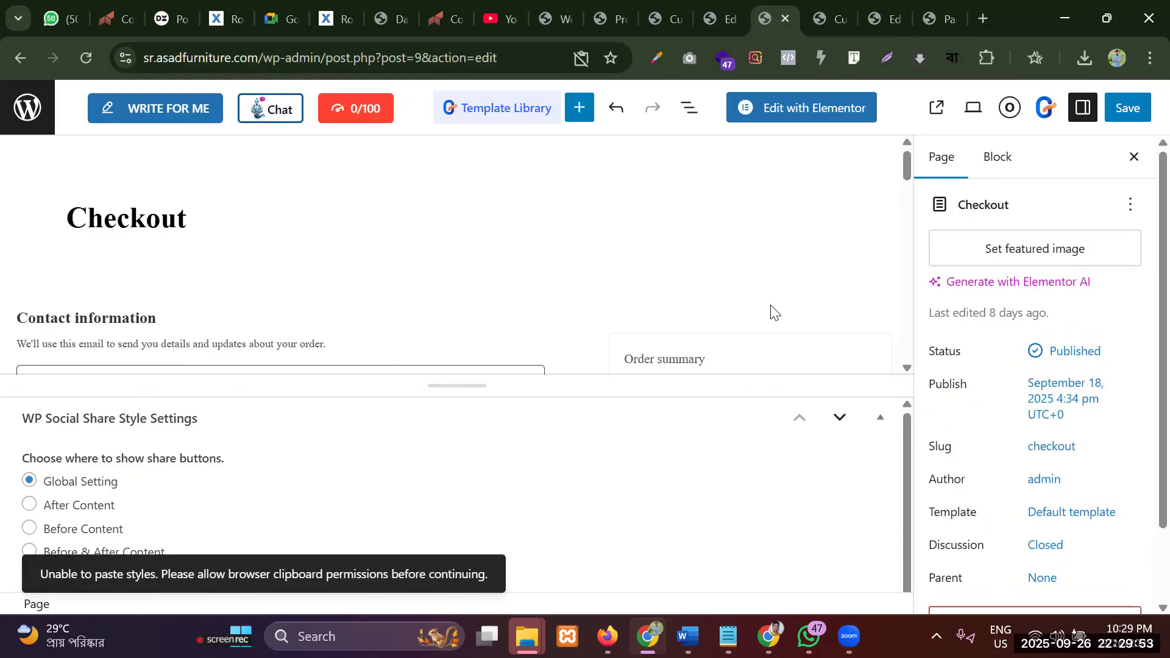
{"action": "scroll", "coordinate": [774, 290], "scroll_direction": "down", "scroll_amount": 3}
{"action": "left_click", "coordinate": [773, 259]}
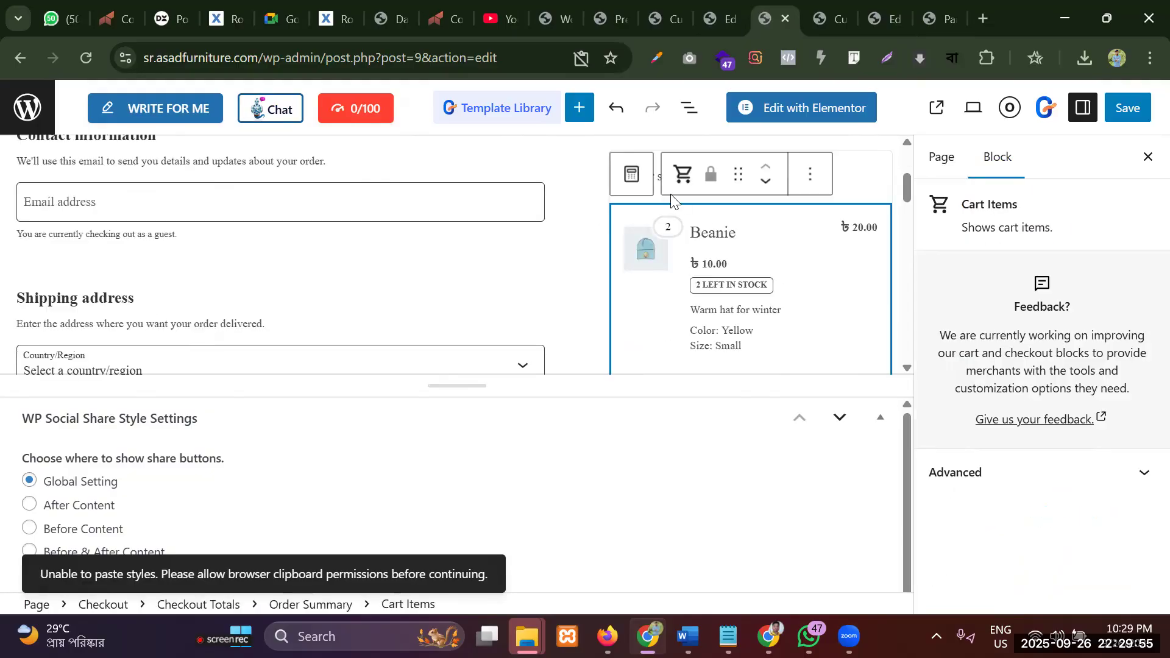
{"action": "left_click", "coordinate": [634, 175]}
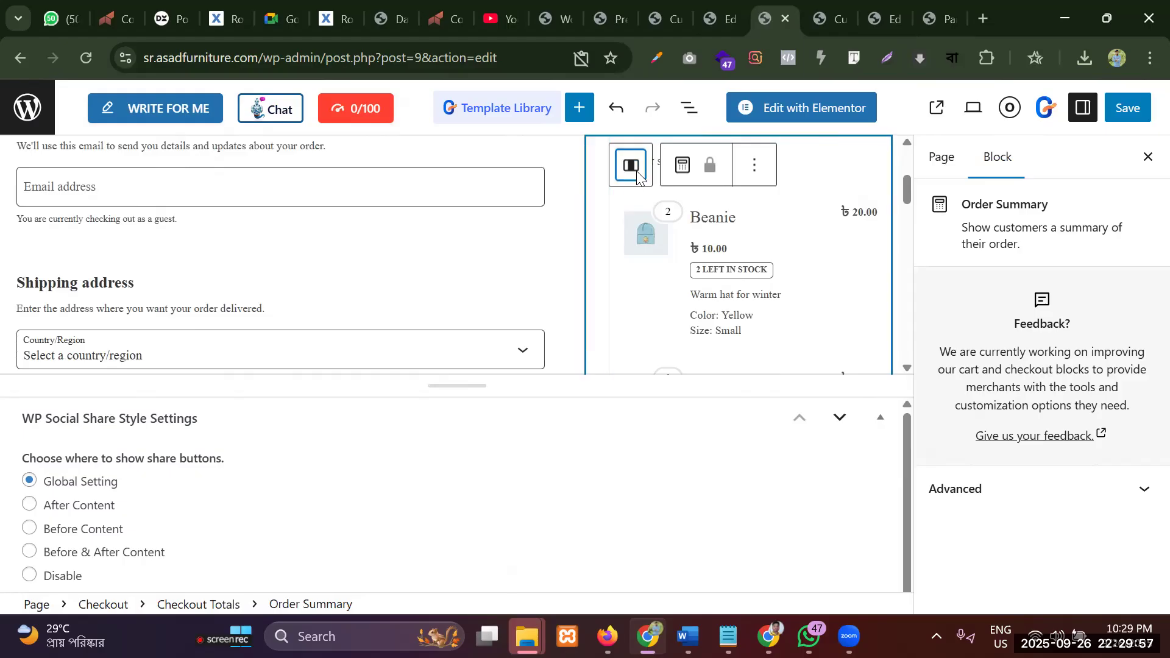
{"action": "left_click", "coordinate": [634, 175]}
{"action": "left_click", "coordinate": [788, 168]}
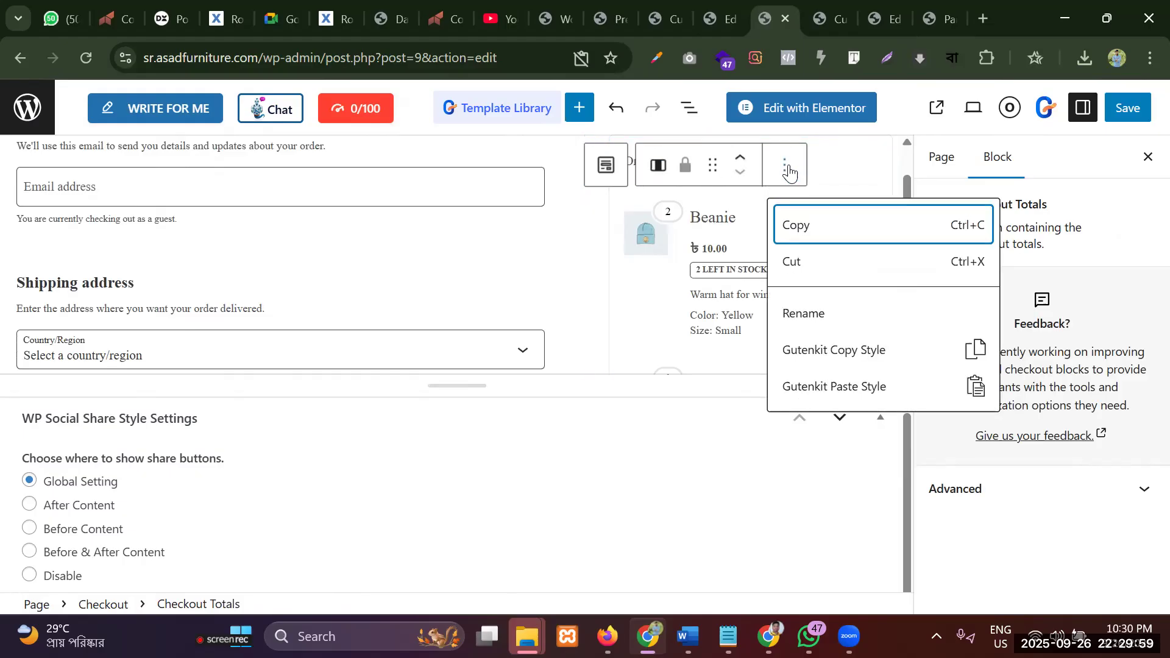
{"action": "left_click", "coordinate": [791, 262]}
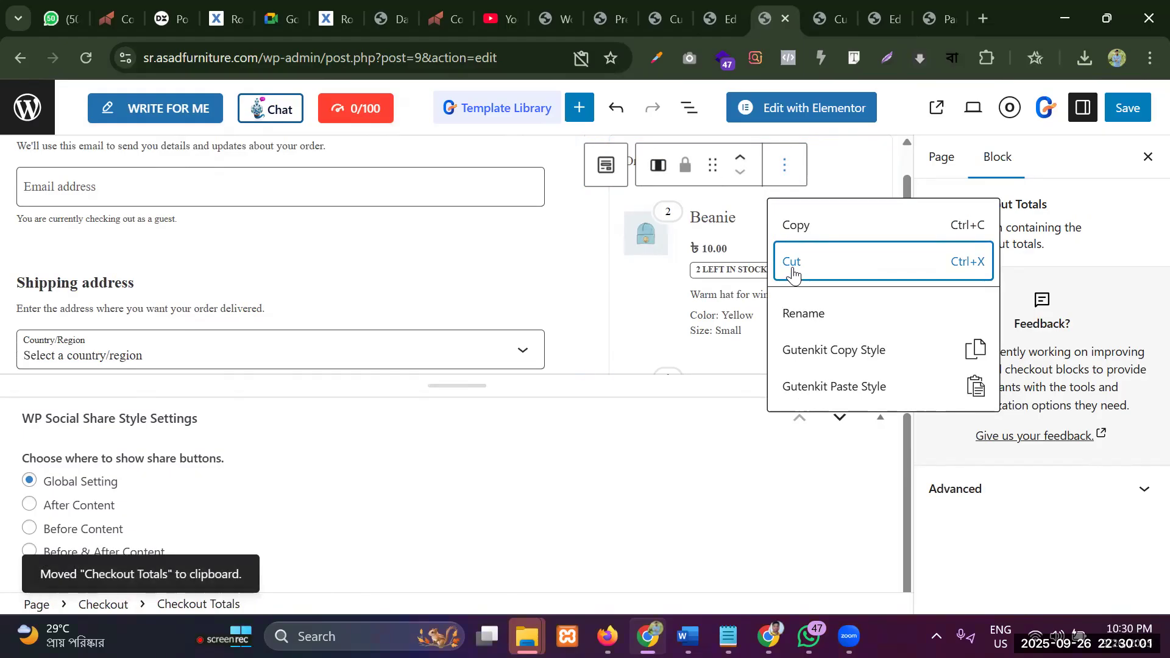
Cut the Cart Items block and widen the editor canvas to view the checkout
{"action": "left_click", "coordinate": [735, 241]}
{"action": "left_click", "coordinate": [810, 166]}
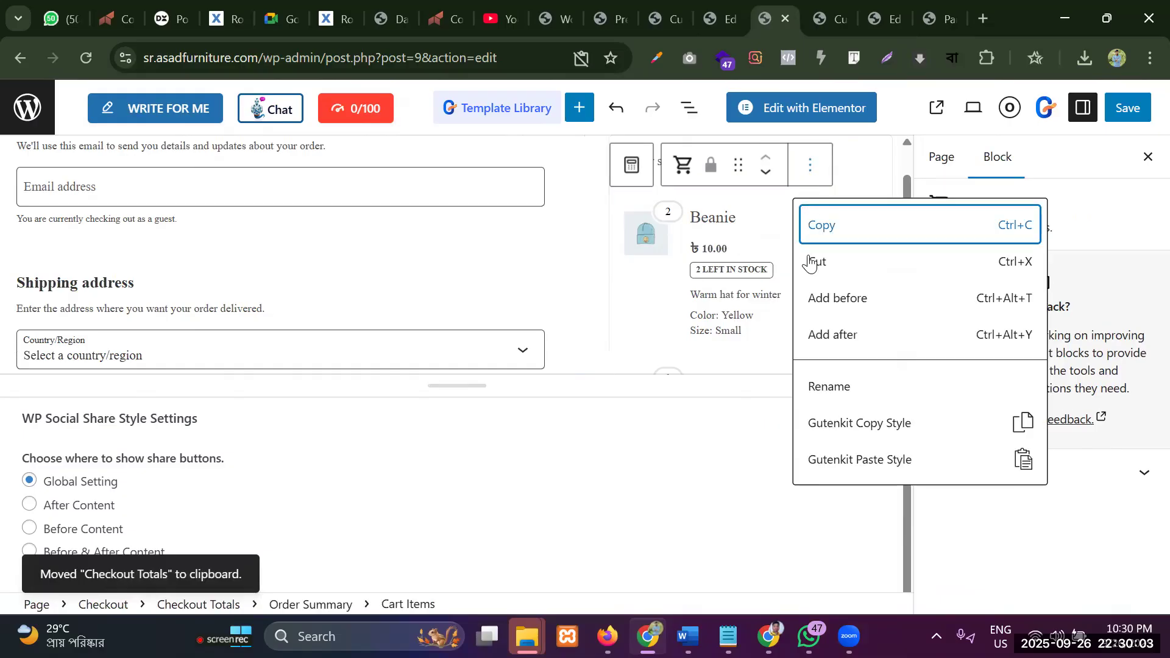
{"action": "left_click", "coordinate": [810, 263]}
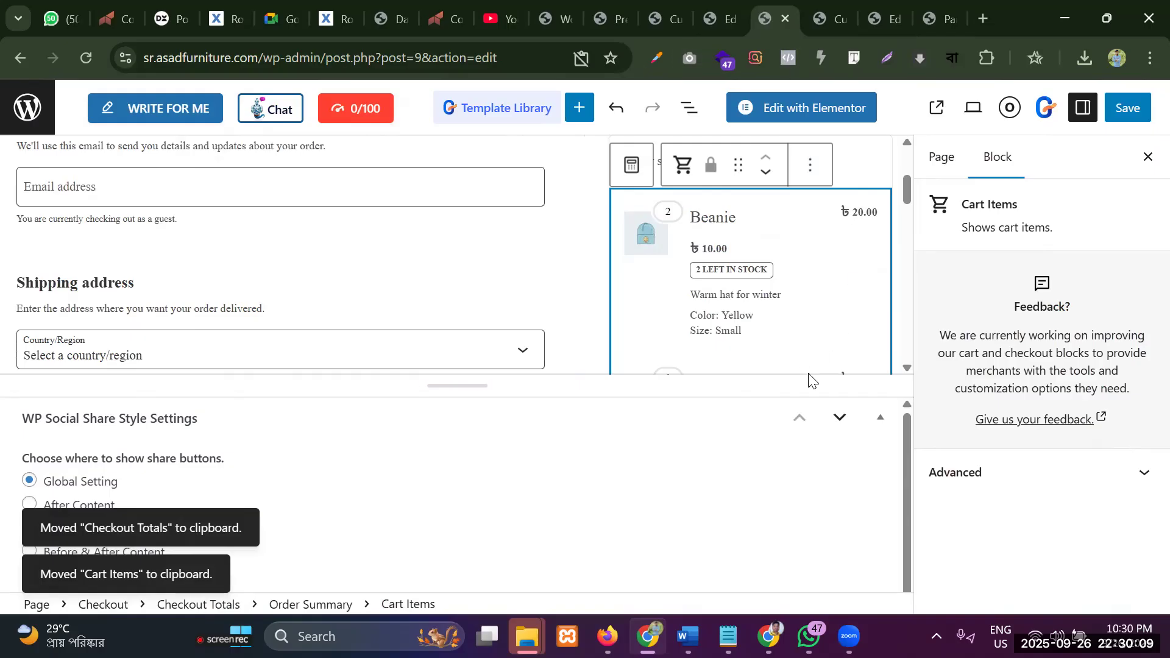
{"action": "left_click_drag", "start_coordinate": [833, 397], "coordinate": [849, 533]}
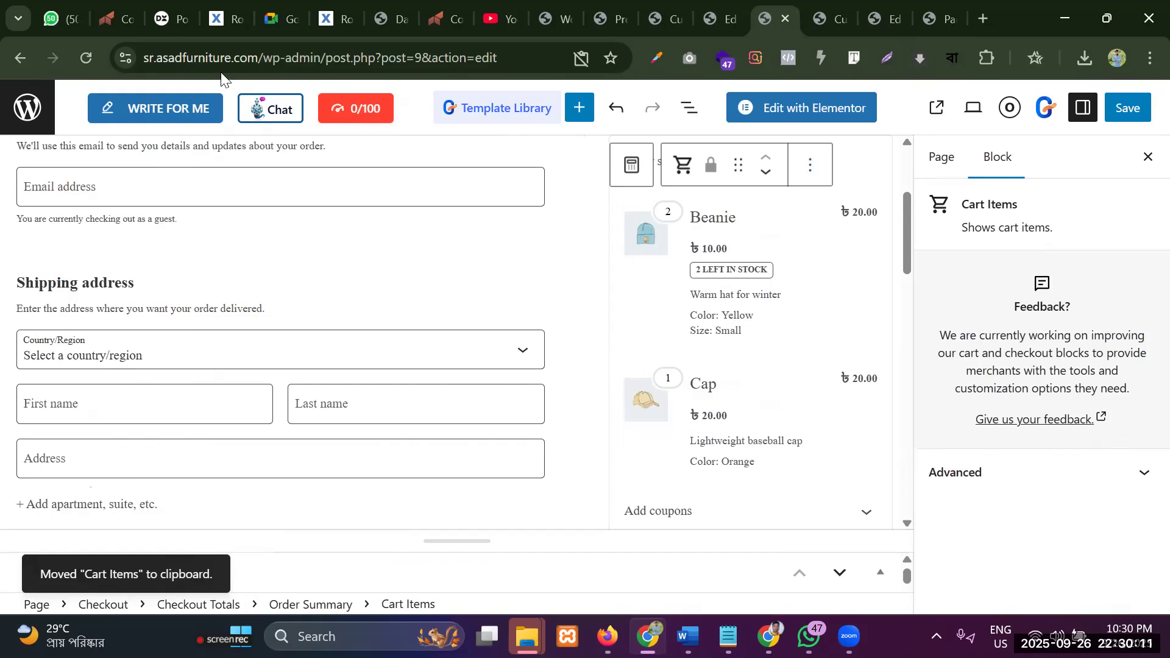
{"action": "scroll", "coordinate": [265, 192], "scroll_direction": "up", "scroll_amount": 3}
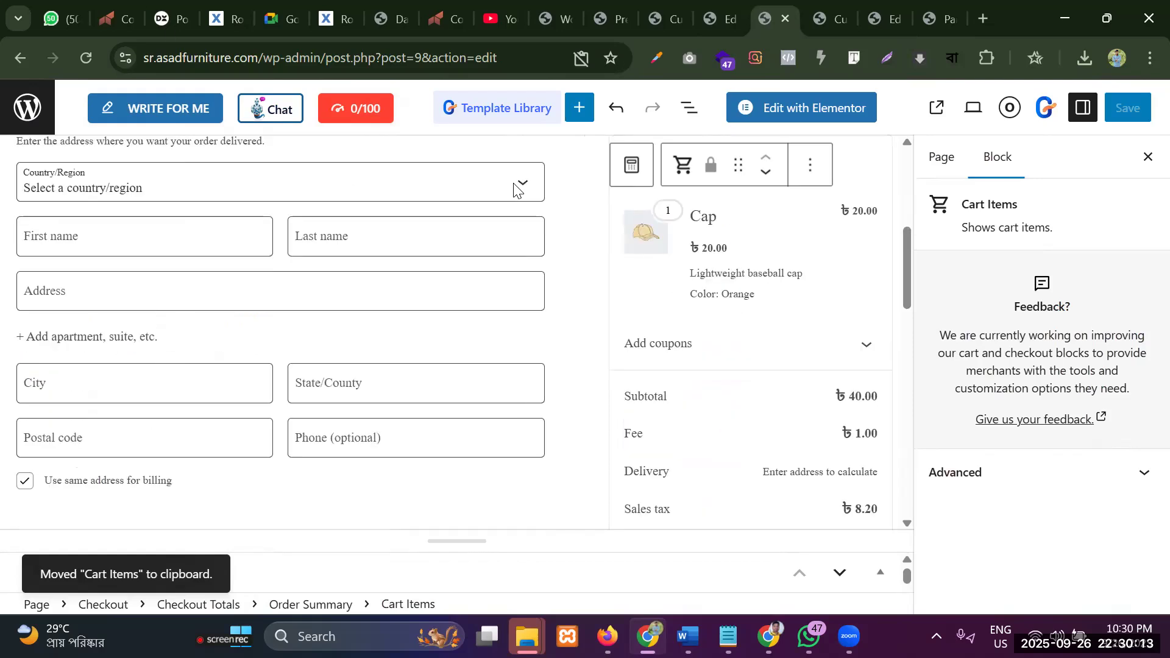
Open the Checkout page in Elementor and delete the Text Editor widget holding the old checkout-block markup
{"action": "left_click", "coordinate": [803, 124]}
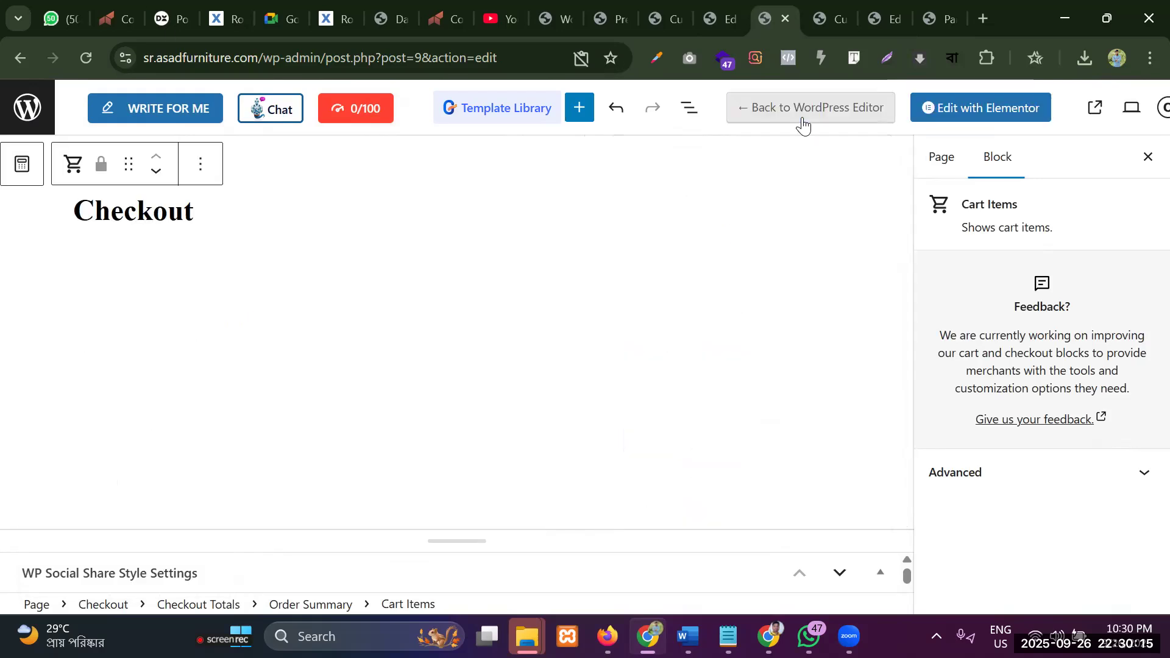
{"action": "left_click", "coordinate": [678, 172]}
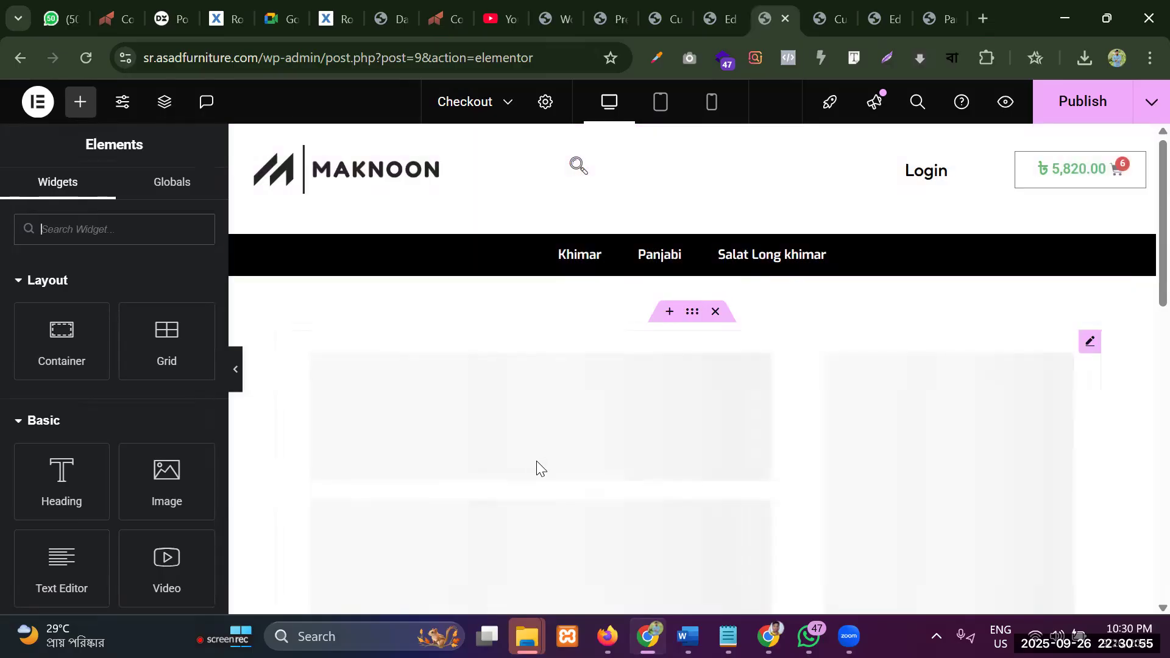
{"action": "scroll", "coordinate": [536, 454], "scroll_direction": "down", "scroll_amount": 3}
{"action": "scroll", "coordinate": [537, 448], "scroll_direction": "up", "scroll_amount": 3}
{"action": "scroll", "coordinate": [549, 445], "scroll_direction": "down", "scroll_amount": 3}
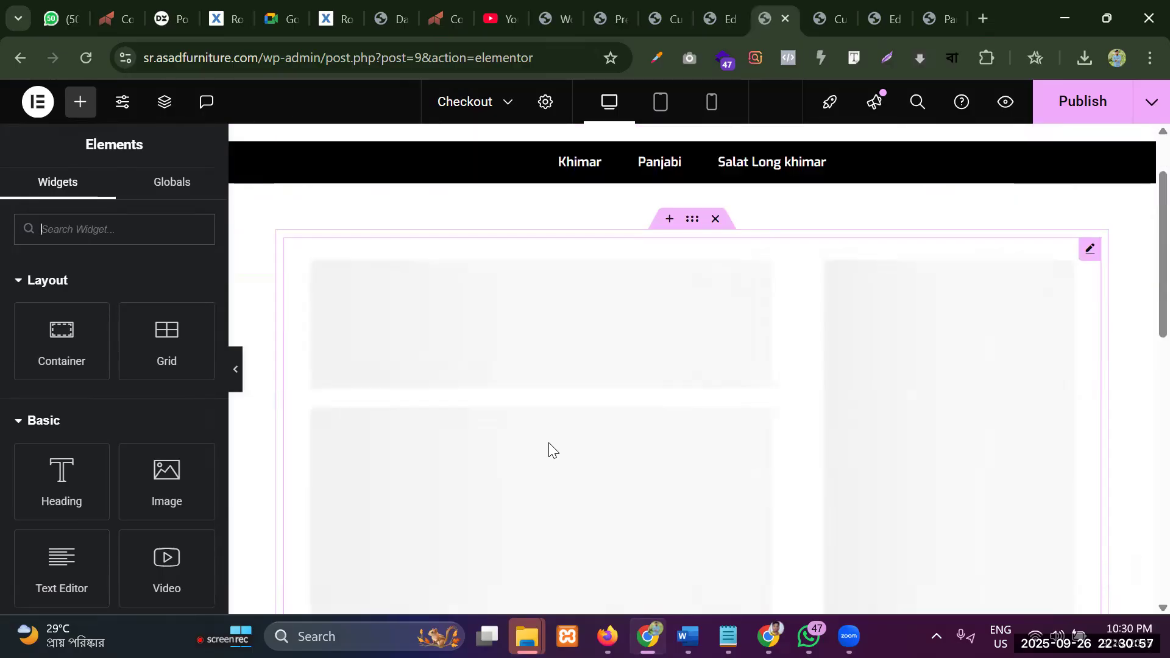
{"action": "scroll", "coordinate": [653, 392], "scroll_direction": "up", "scroll_amount": 2}
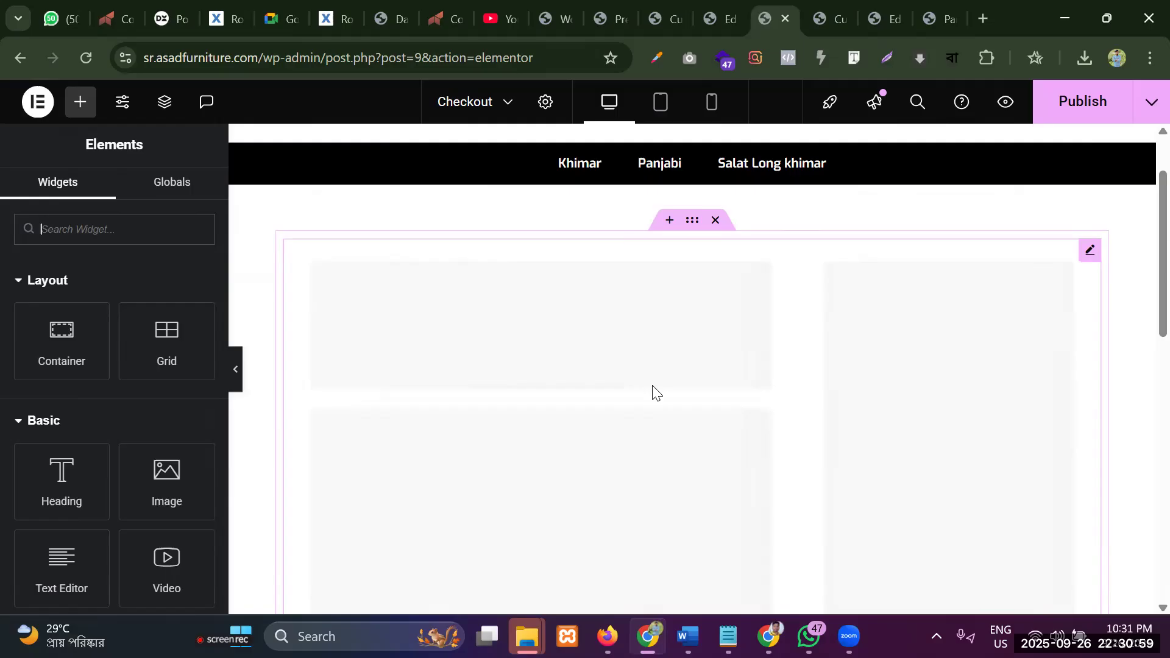
{"action": "left_click", "coordinate": [1090, 255]}
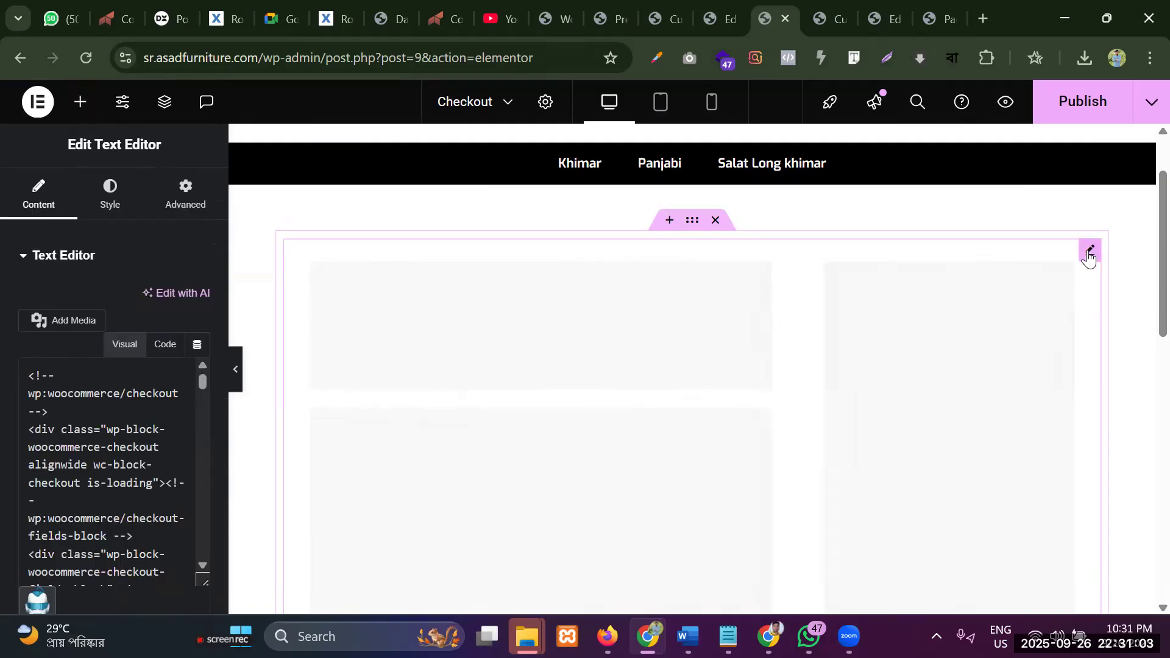
{"action": "left_click", "coordinate": [136, 434]}
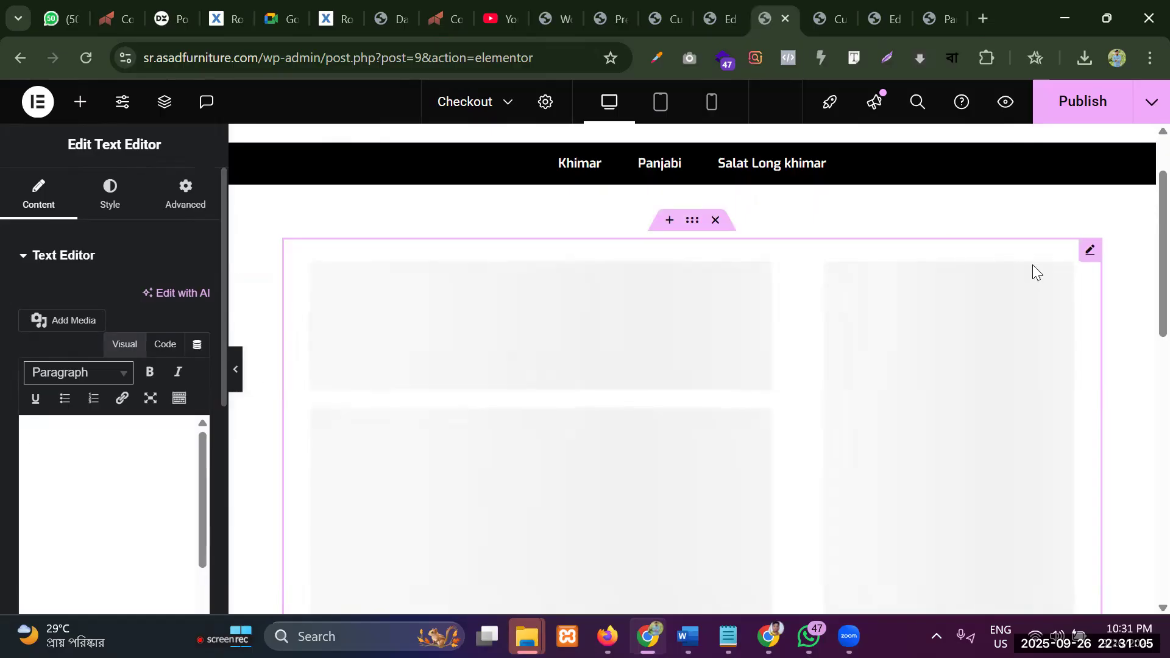
{"action": "right_click", "coordinate": [1090, 255]}
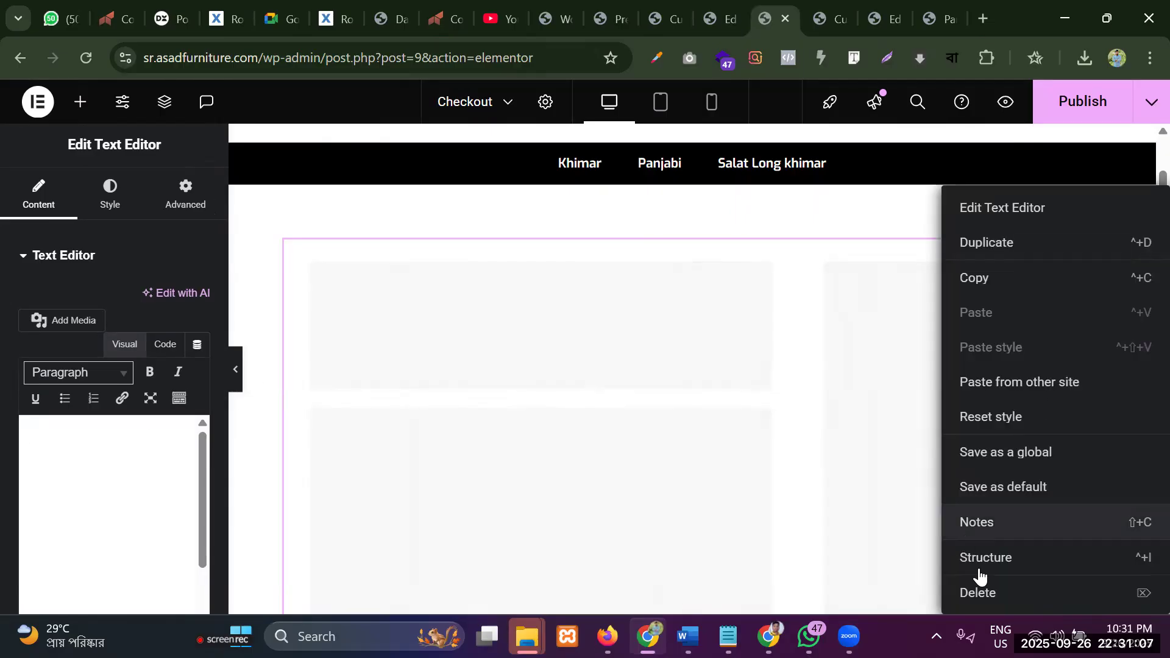
{"action": "key", "text": "Delete"}
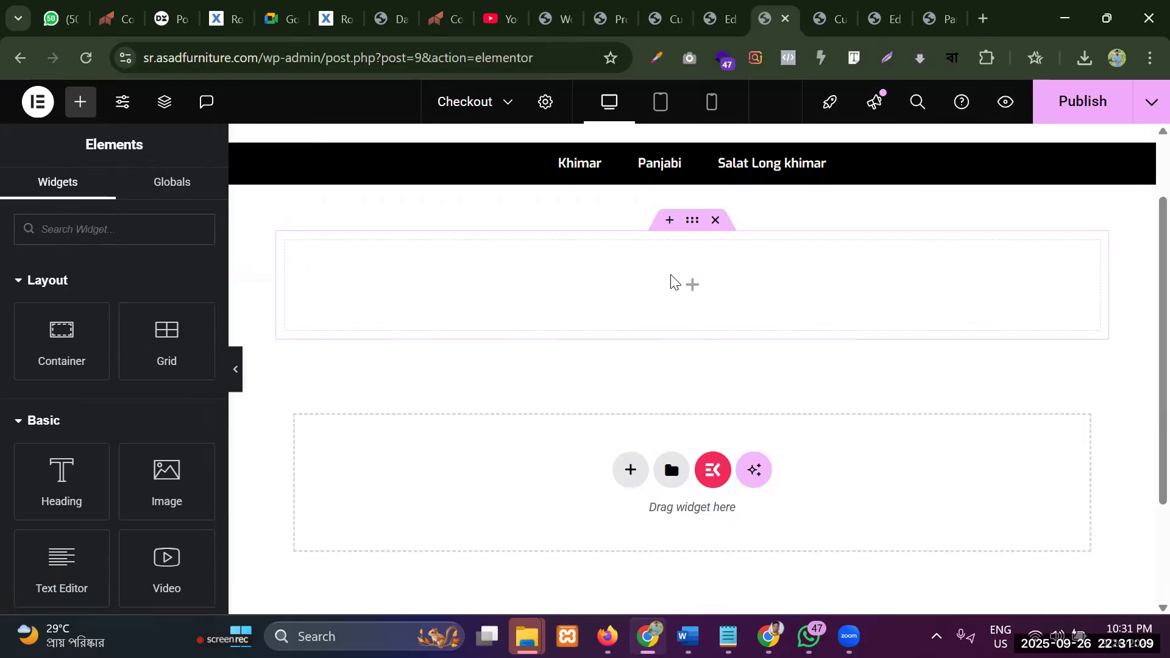
Add a new Text Editor widget, clear its Lorem ipsum placeholder, and type []
{"action": "left_click_drag", "start_coordinate": [63, 579], "coordinate": [538, 311]}
{"action": "left_click", "coordinate": [199, 559]}
{"action": "key", "text": "ctrl+a"}
{"action": "key", "text": "BackSpace"}
{"action": "type", "text": "[]"}
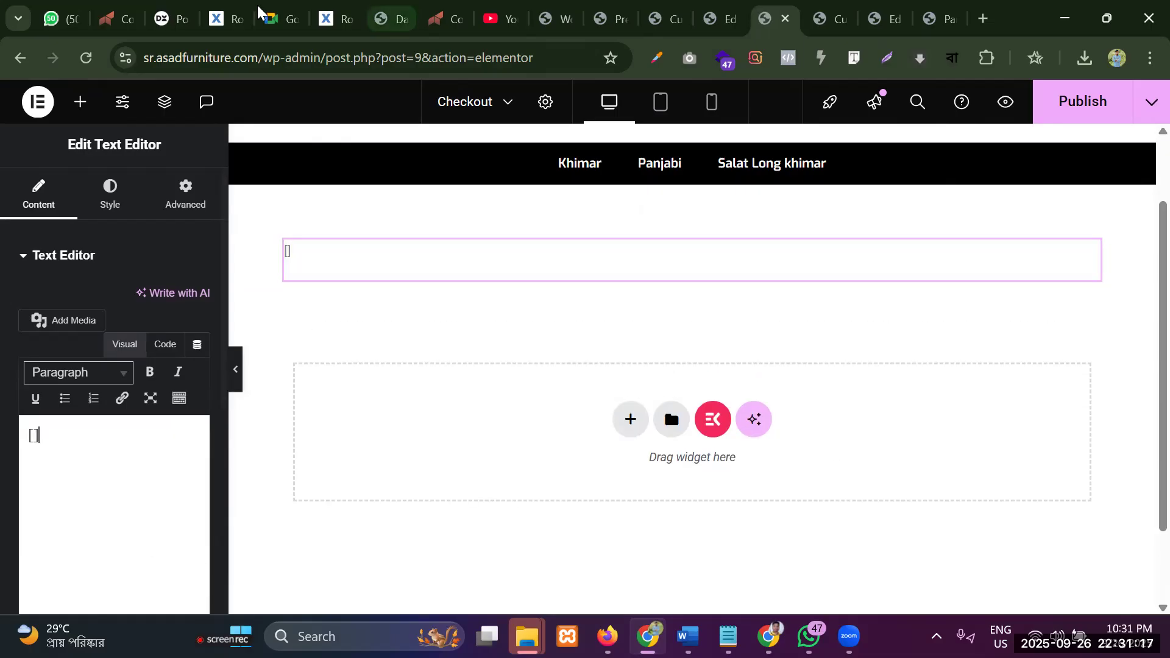
Search Google for 'woocommerce checkout shortcode' in a new tab
{"action": "left_click", "coordinate": [983, 19]}
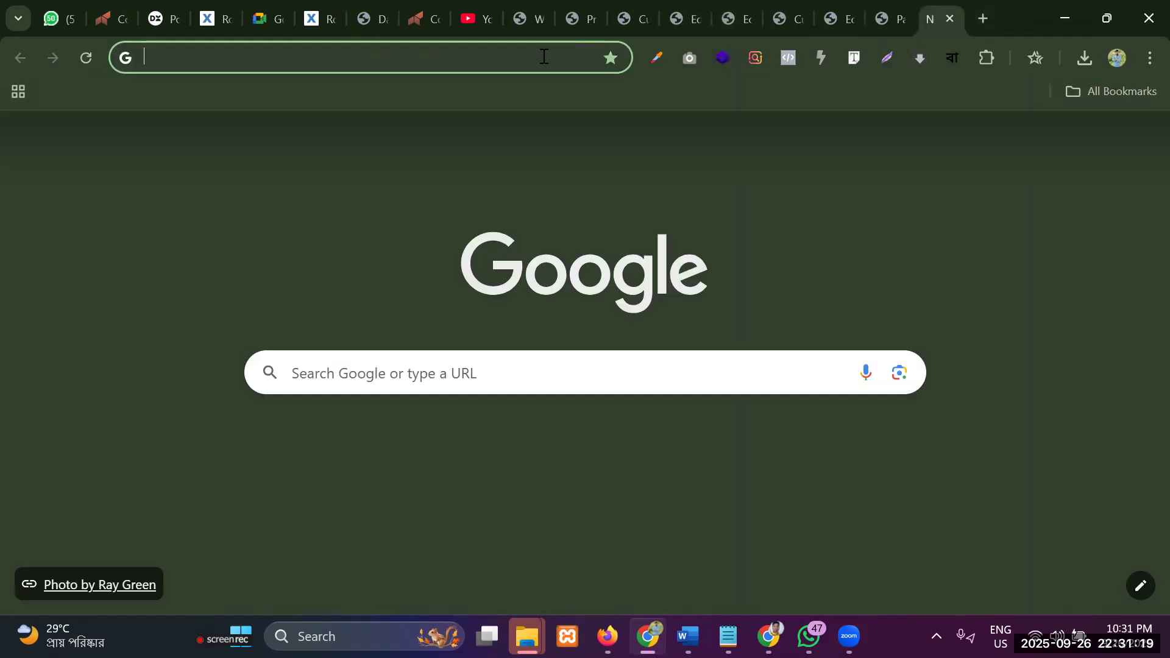
{"action": "type", "text": "wooc"}
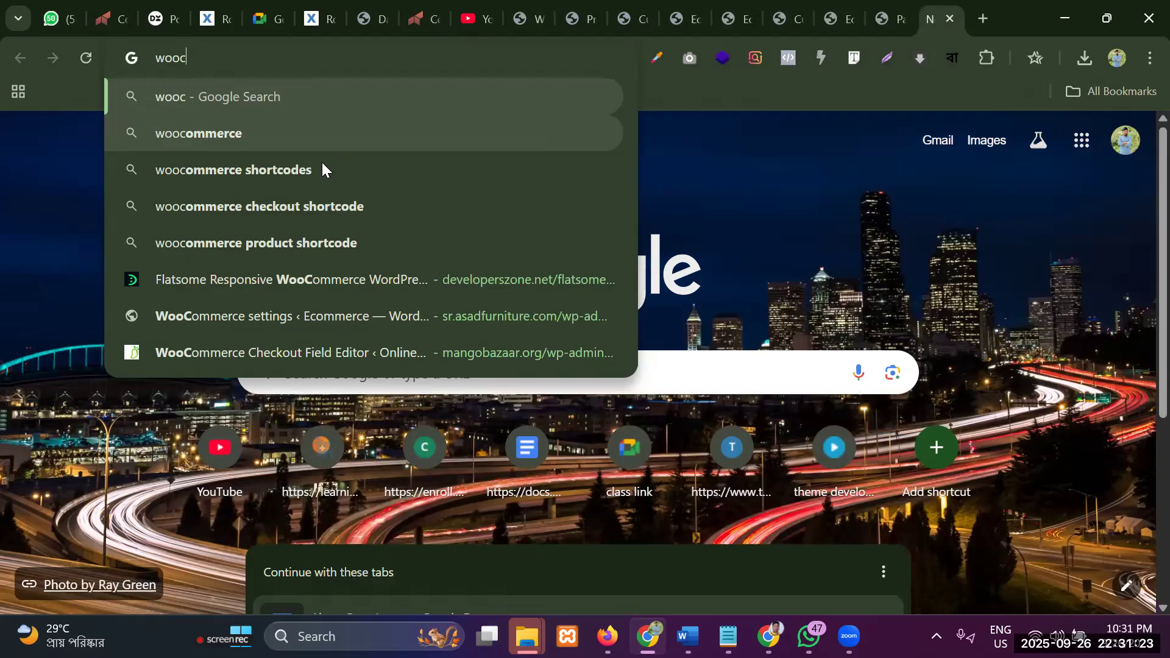
{"action": "left_click", "coordinate": [291, 209]}
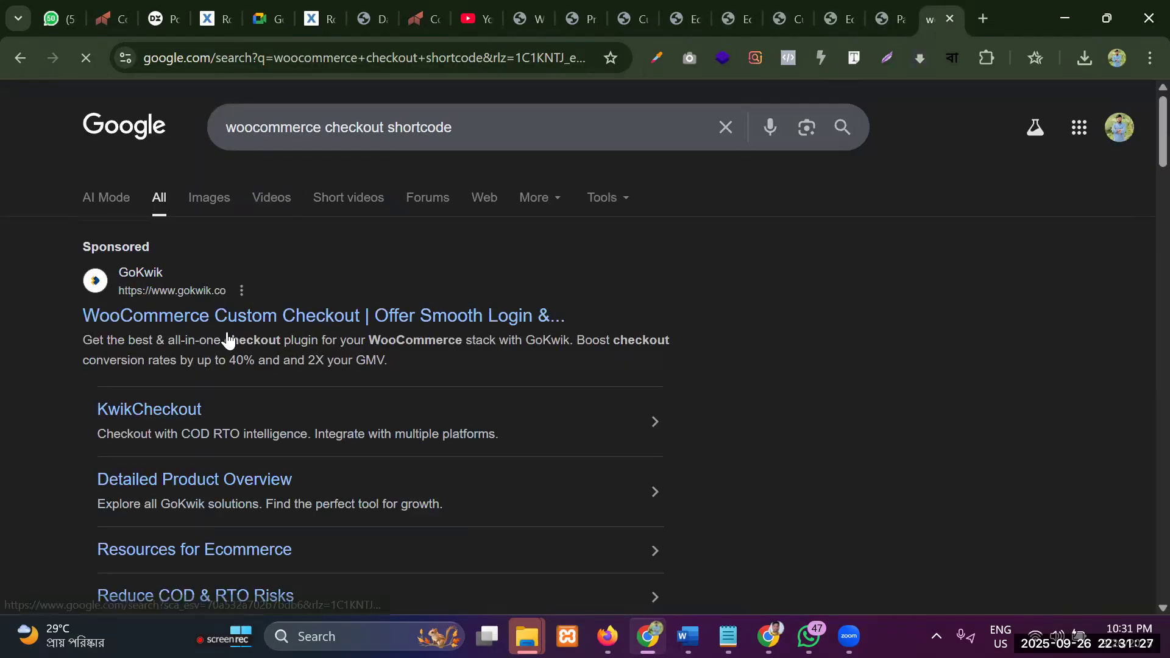
{"action": "scroll", "coordinate": [225, 335], "scroll_direction": "down", "scroll_amount": 8}
{"action": "scroll", "coordinate": [227, 330], "scroll_direction": "up", "scroll_amount": 5}
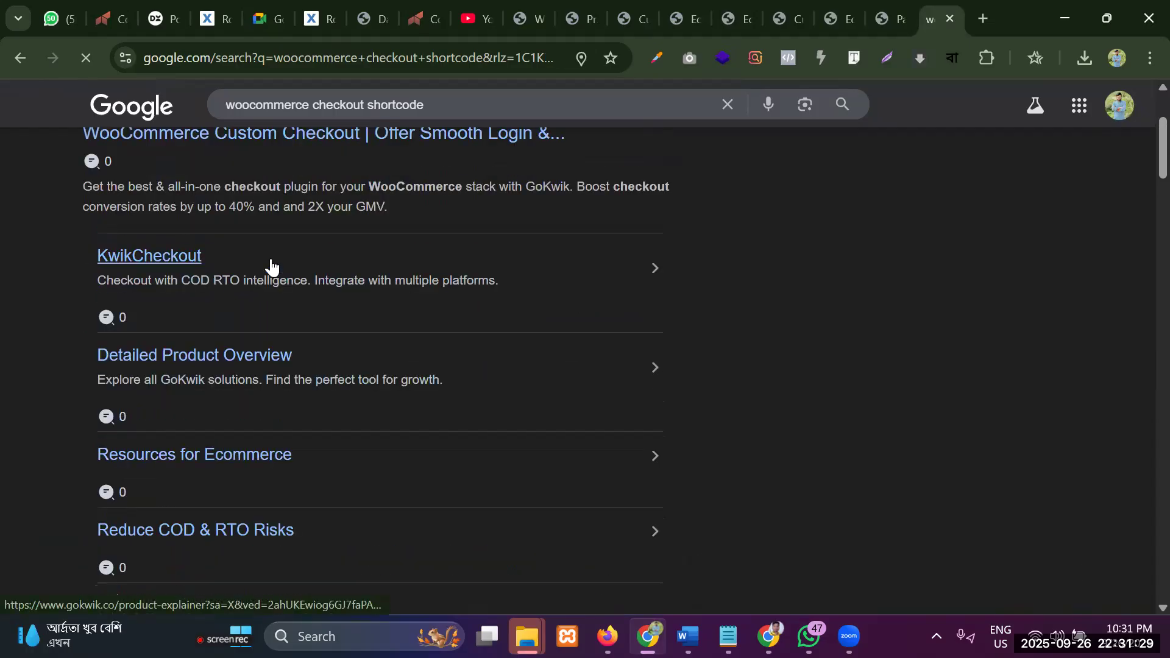
{"action": "scroll", "coordinate": [304, 359], "scroll_direction": "down", "scroll_amount": 3}
{"action": "scroll", "coordinate": [303, 360], "scroll_direction": "up", "scroll_amount": 3}
{"action": "scroll", "coordinate": [307, 361], "scroll_direction": "down", "scroll_amount": 2}
{"action": "scroll", "coordinate": [317, 360], "scroll_direction": "up", "scroll_amount": 5}
Check the GoKwik checkout result, then return to the search results
{"action": "left_click", "coordinate": [229, 317]}
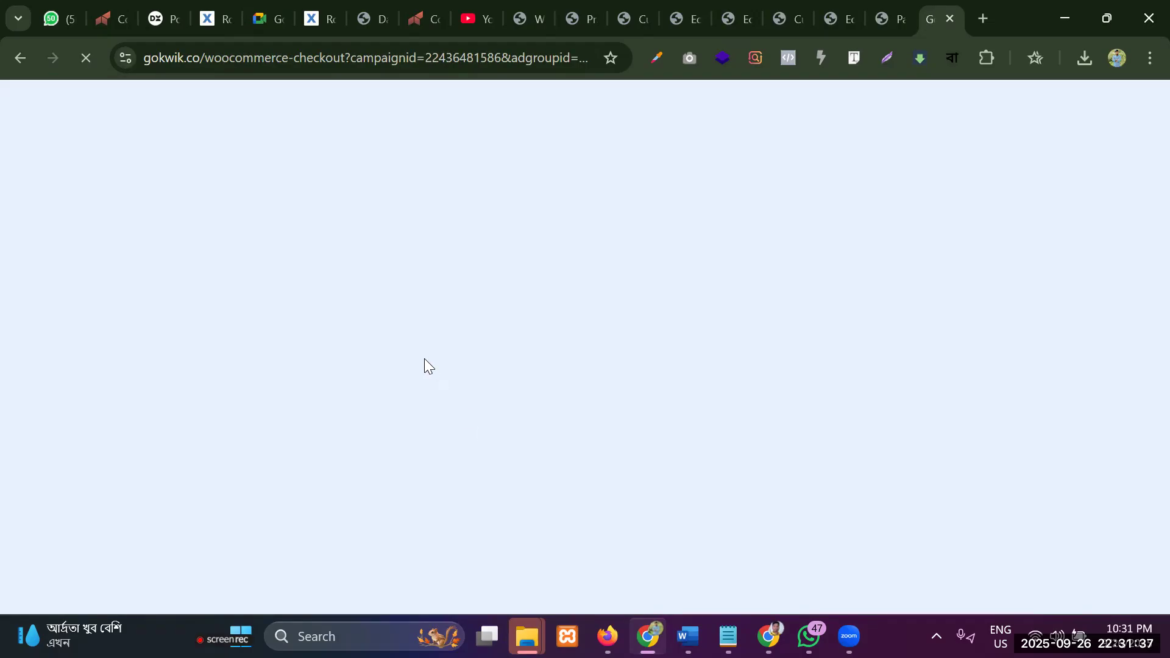
{"action": "scroll", "coordinate": [423, 372], "scroll_direction": "down", "scroll_amount": 4}
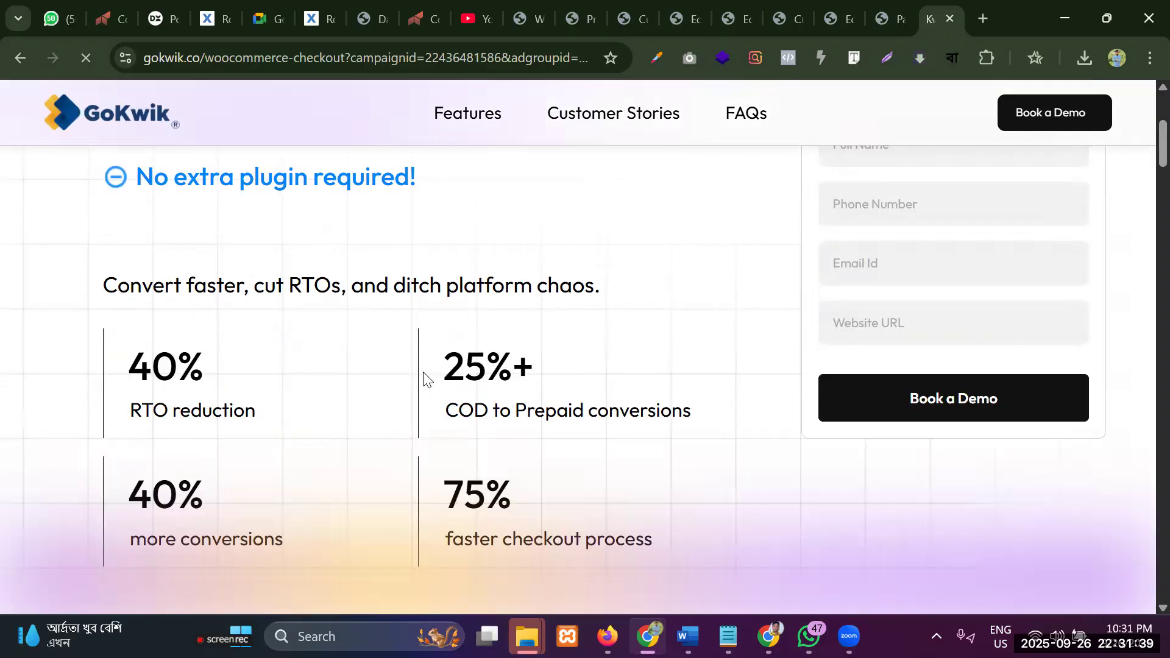
{"action": "scroll", "coordinate": [423, 374], "scroll_direction": "down", "scroll_amount": 15}
{"action": "scroll", "coordinate": [412, 372], "scroll_direction": "up", "scroll_amount": 5}
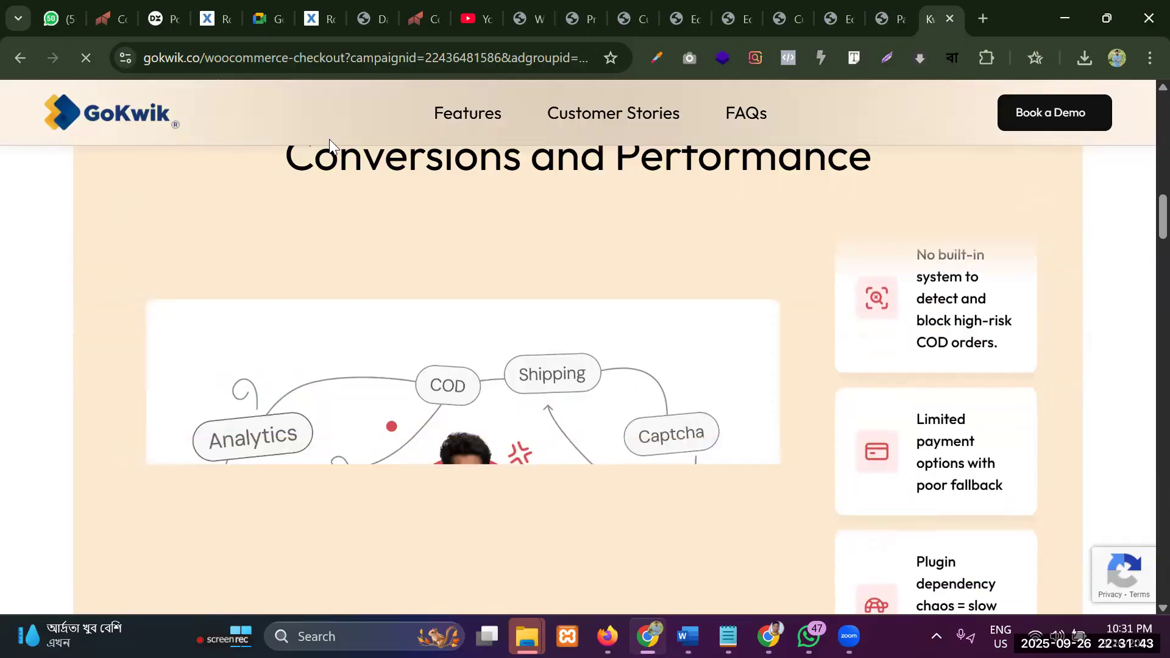
{"action": "key", "text": "alt+Left"}
{"action": "scroll", "coordinate": [370, 232], "scroll_direction": "down", "scroll_amount": 6}
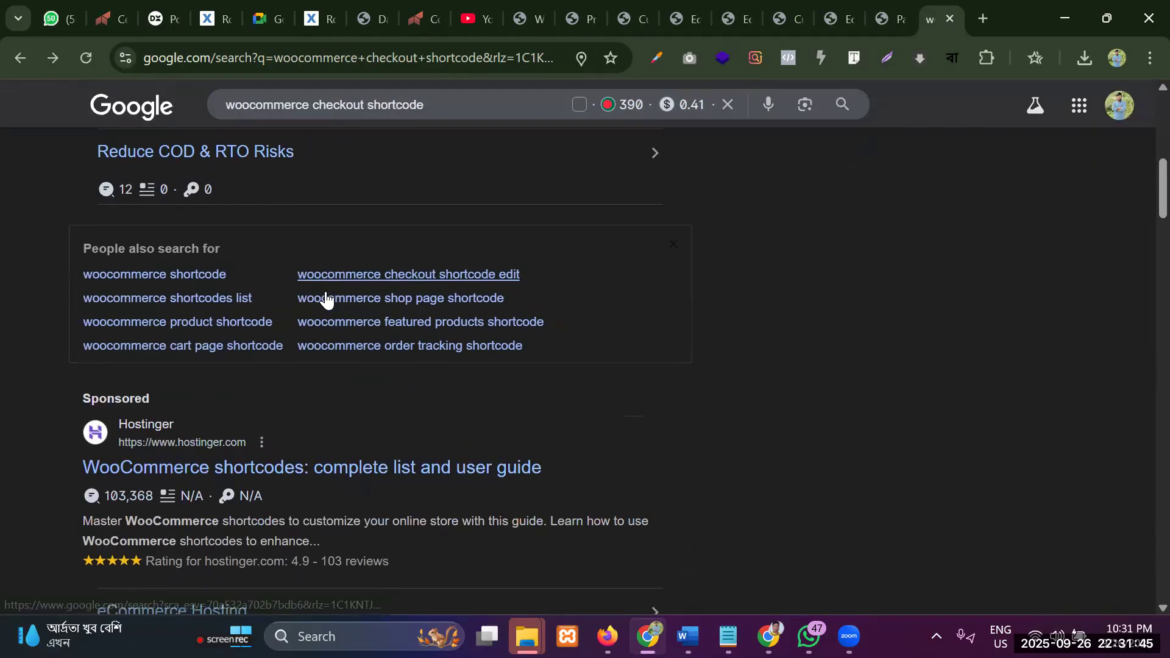
{"action": "scroll", "coordinate": [326, 300], "scroll_direction": "down", "scroll_amount": 3}
{"action": "scroll", "coordinate": [321, 295], "scroll_direction": "down", "scroll_amount": 5}
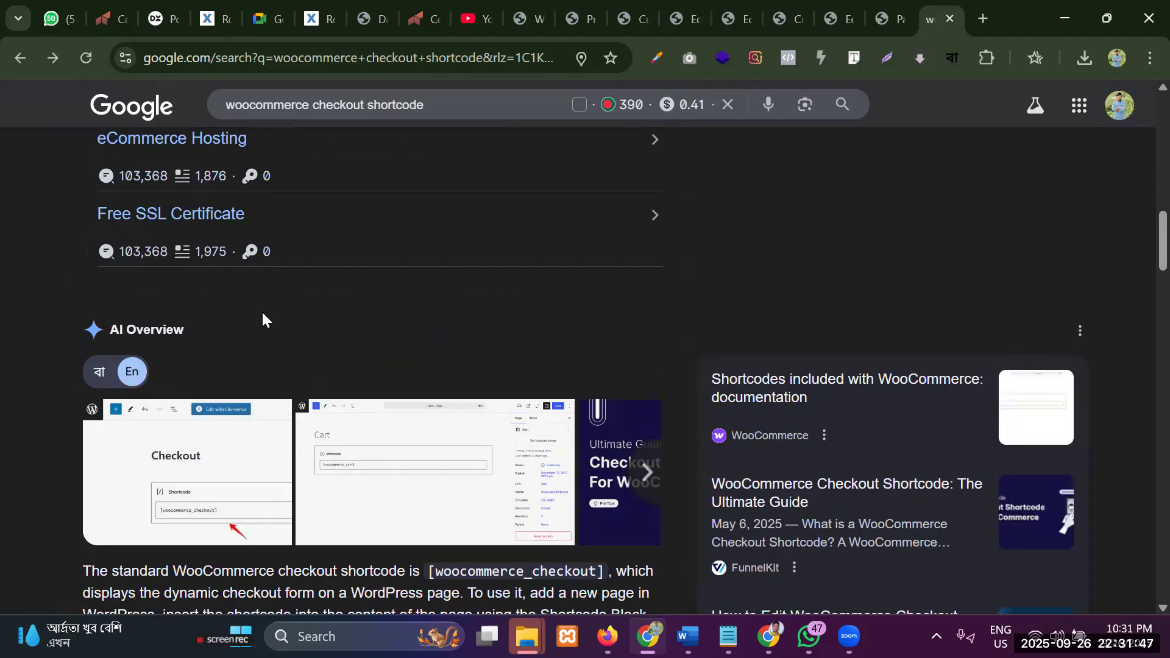
{"action": "scroll", "coordinate": [260, 317], "scroll_direction": "down", "scroll_amount": 10}
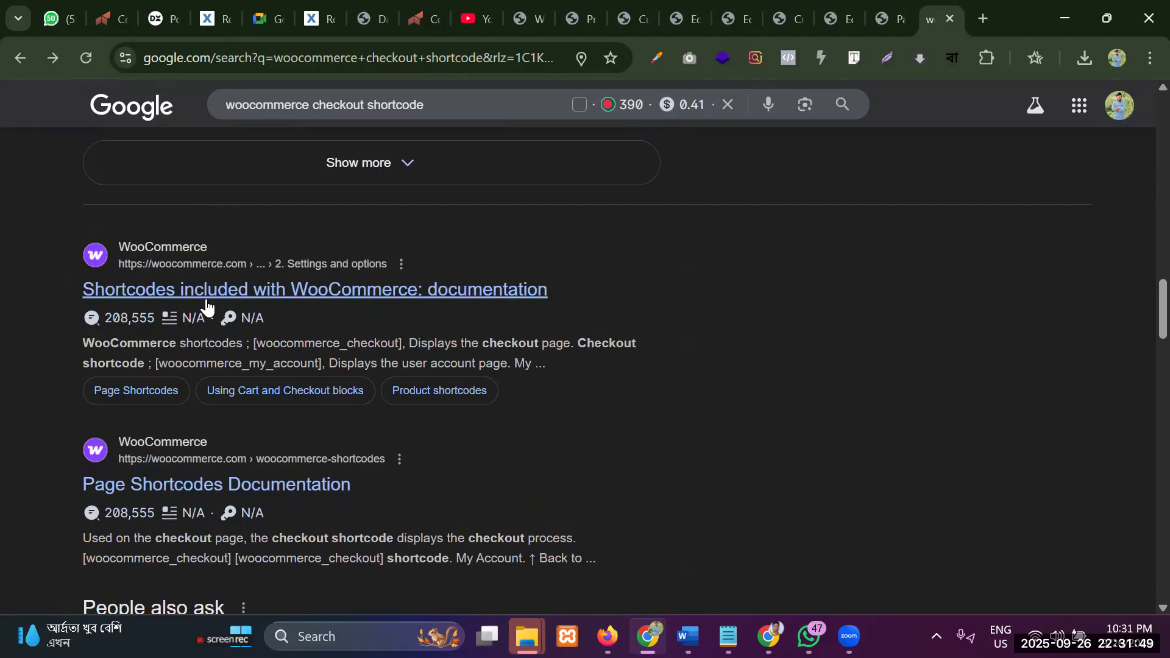
Open the WooCommerce shortcodes documentation in a background tab and select [woocommerce_checkout] in the answer
{"action": "left_click", "coordinate": [270, 296]}
{"action": "right_click", "coordinate": [270, 299]}
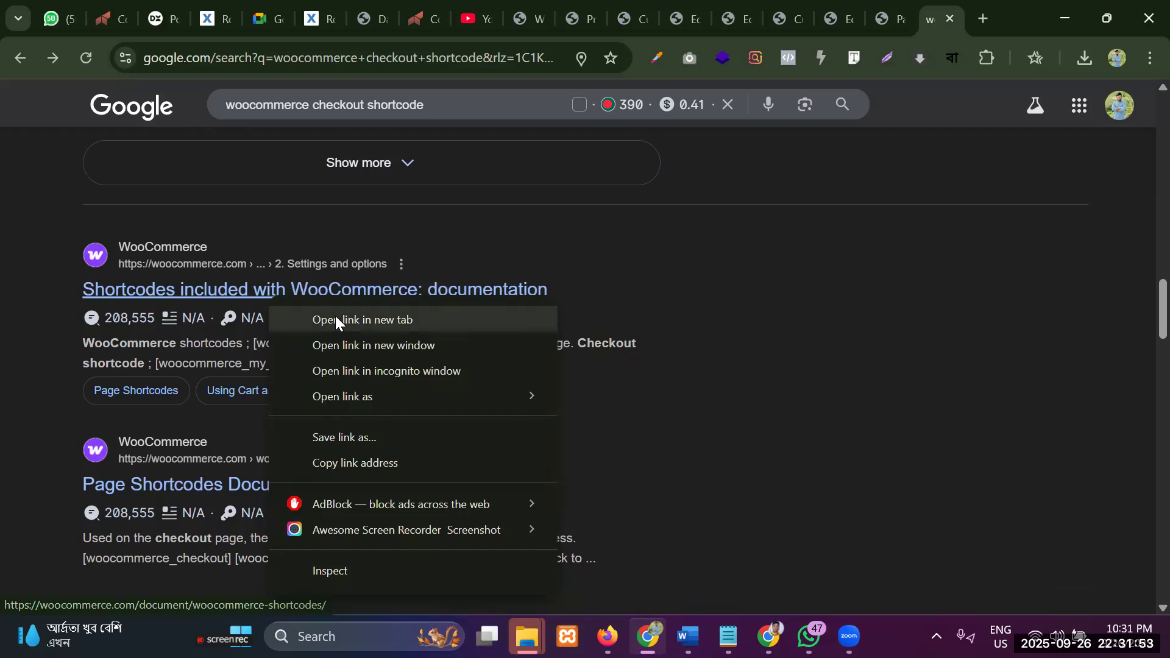
{"action": "right_click", "coordinate": [143, 440]}
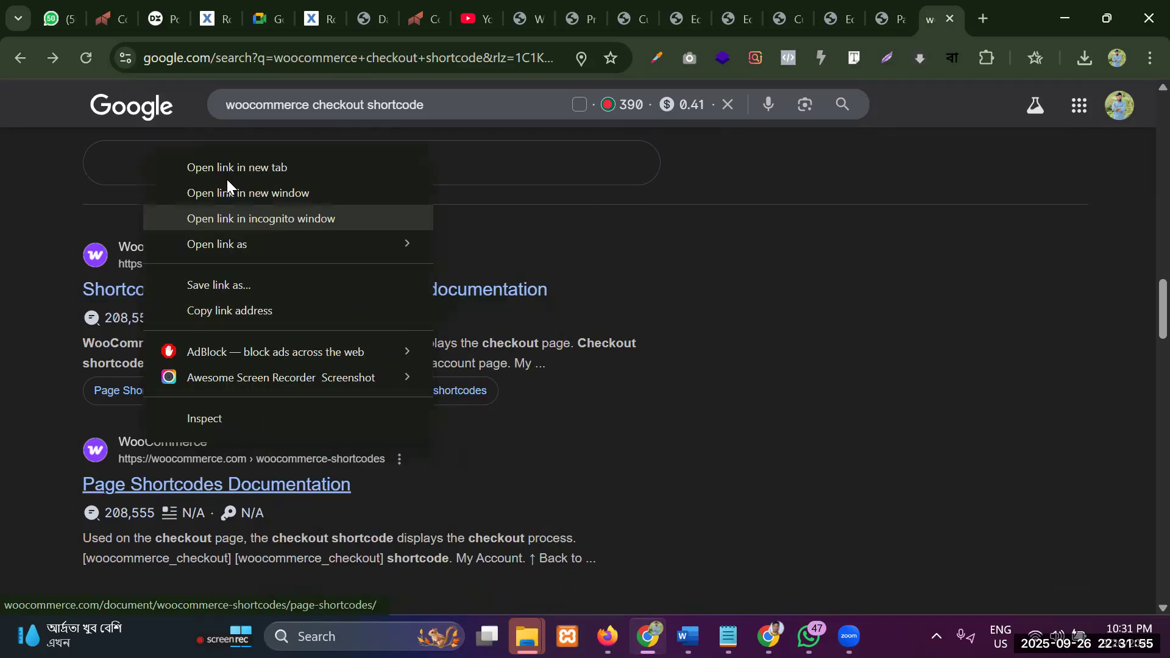
{"action": "left_click", "coordinate": [235, 168]}
{"action": "scroll", "coordinate": [308, 414], "scroll_direction": "down", "scroll_amount": 4}
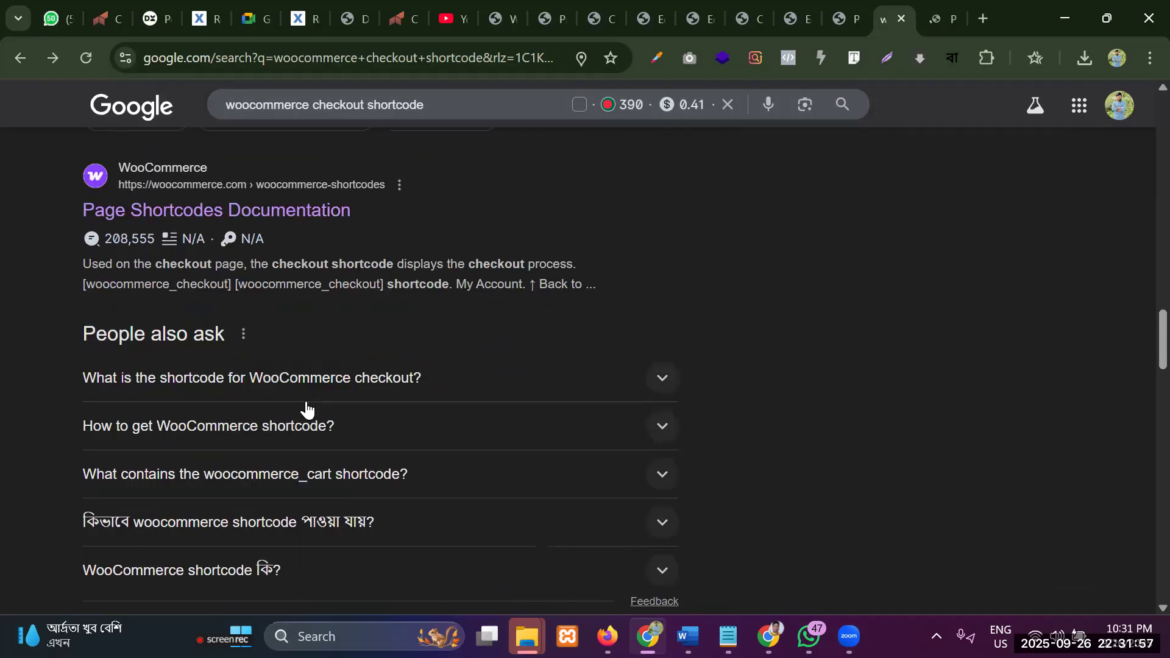
{"action": "left_click", "coordinate": [369, 378]}
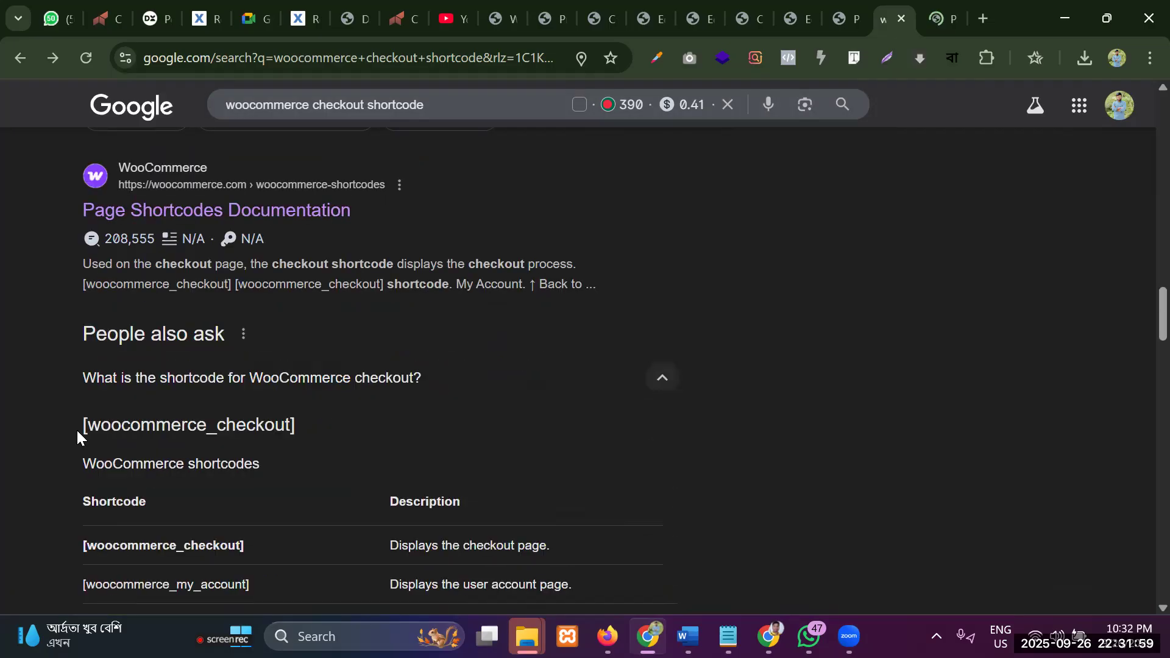
{"action": "left_click_drag", "start_coordinate": [79, 425], "coordinate": [303, 424]}
{"action": "key", "text": "ctrl+c"}
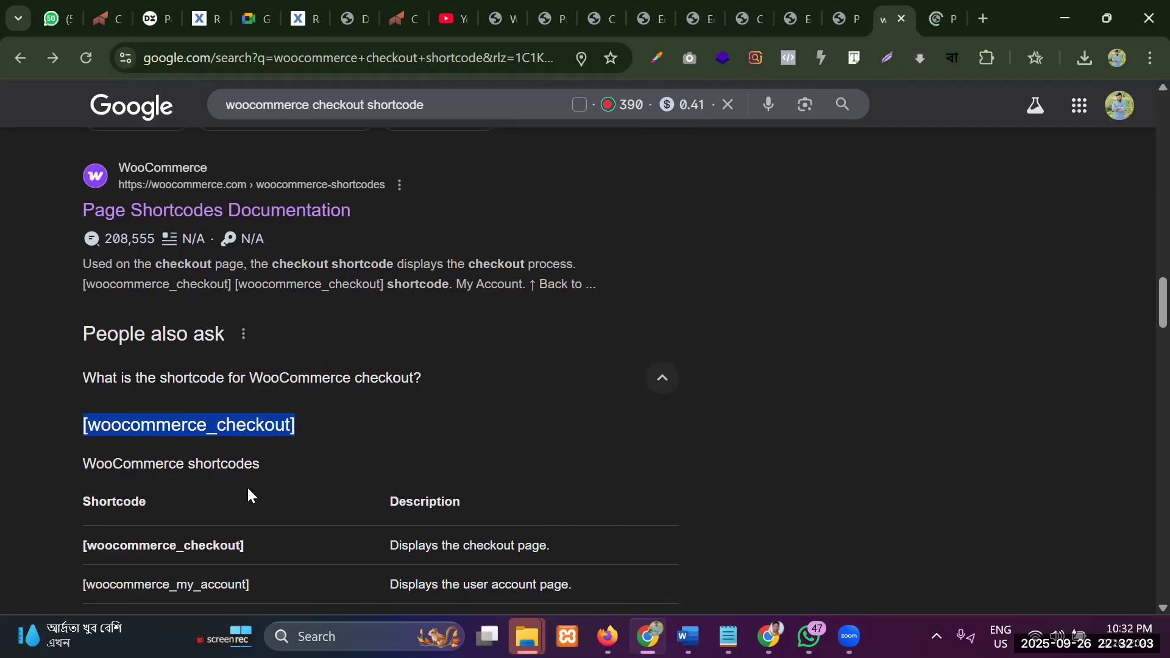
Paste [woocommerce_checkout] into the Checkout page's text widget, publish the page, and preview it
{"action": "left_click", "coordinate": [795, 14]}
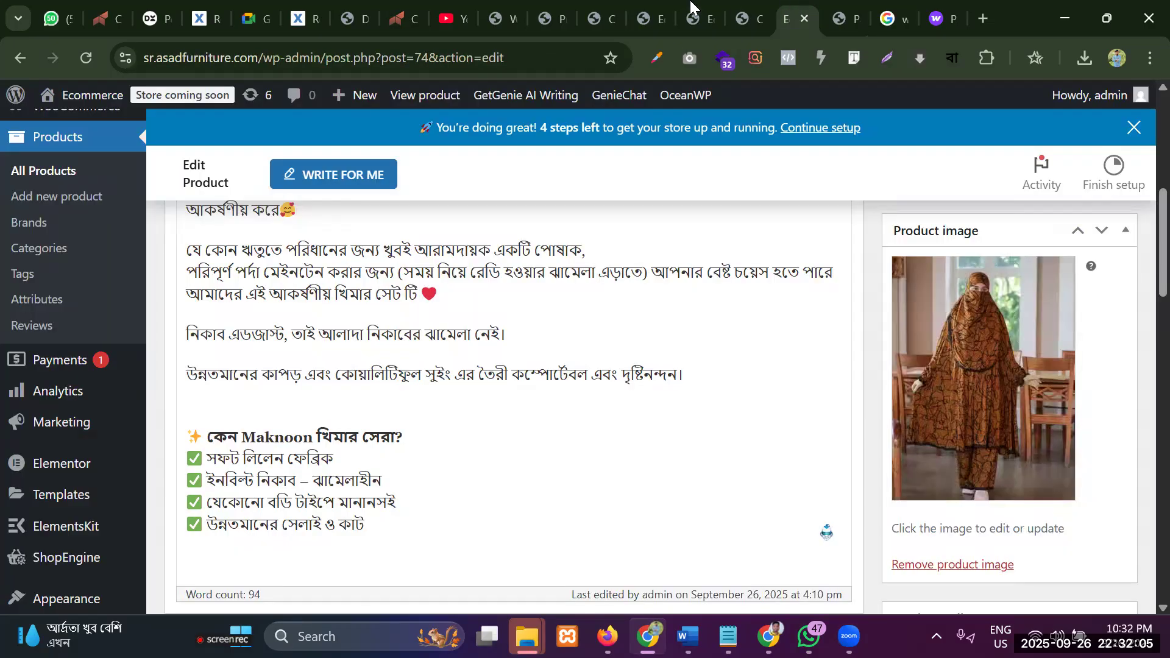
{"action": "left_click", "coordinate": [691, 8]}
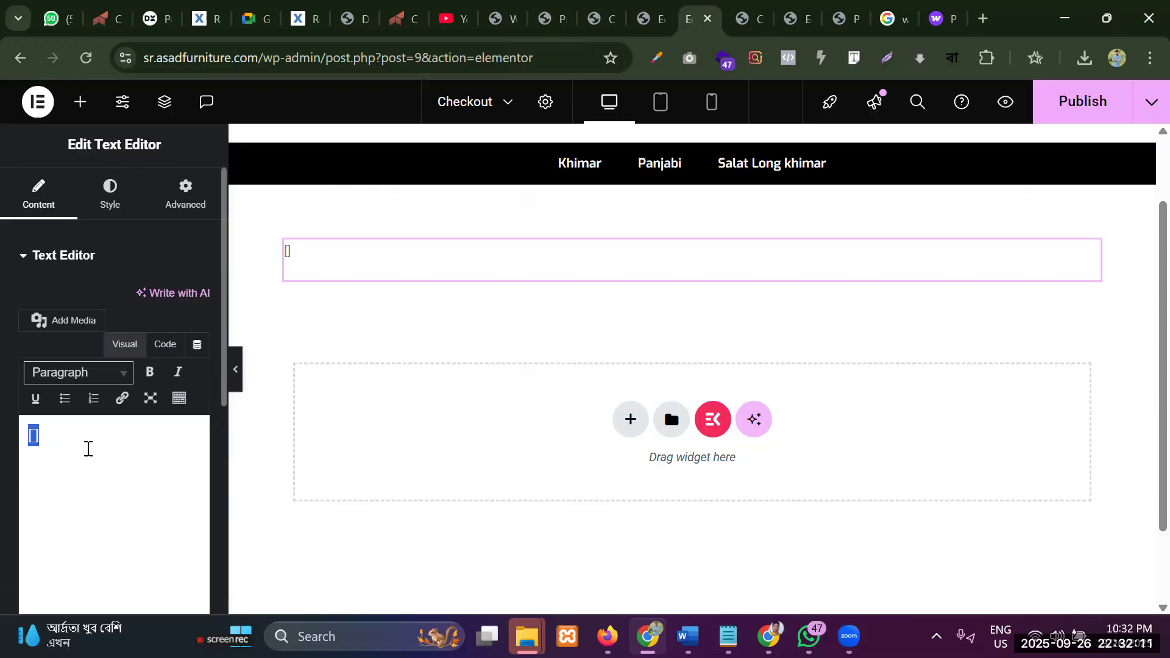
{"action": "key", "text": "ctrl+v"}
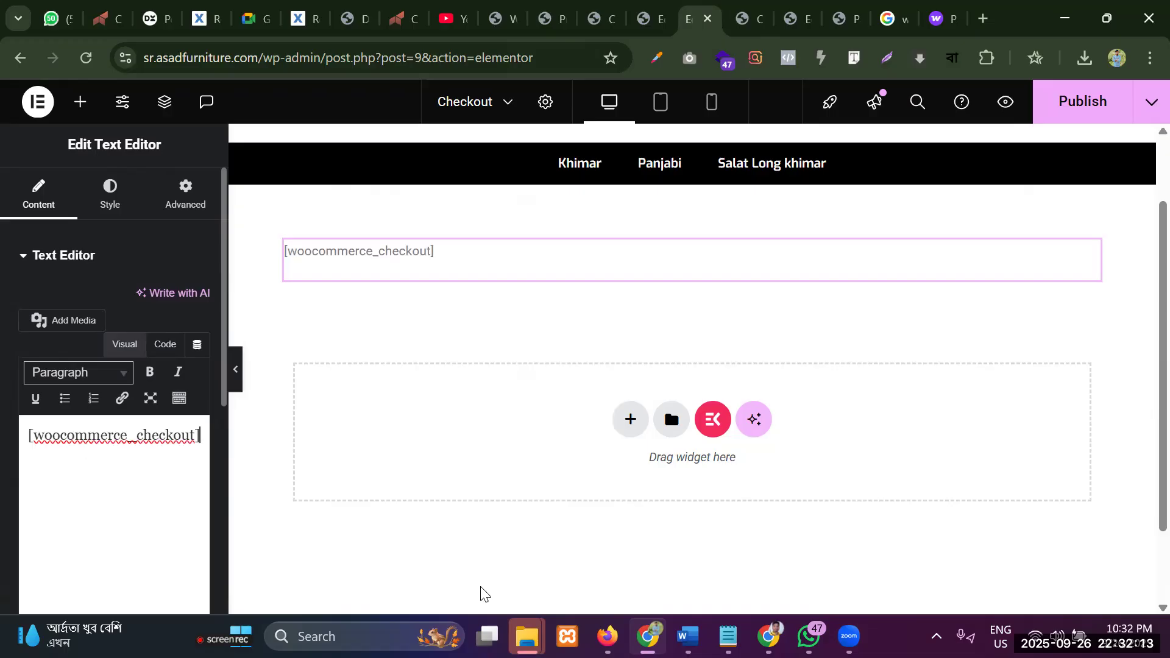
{"action": "left_click", "coordinate": [1088, 110]}
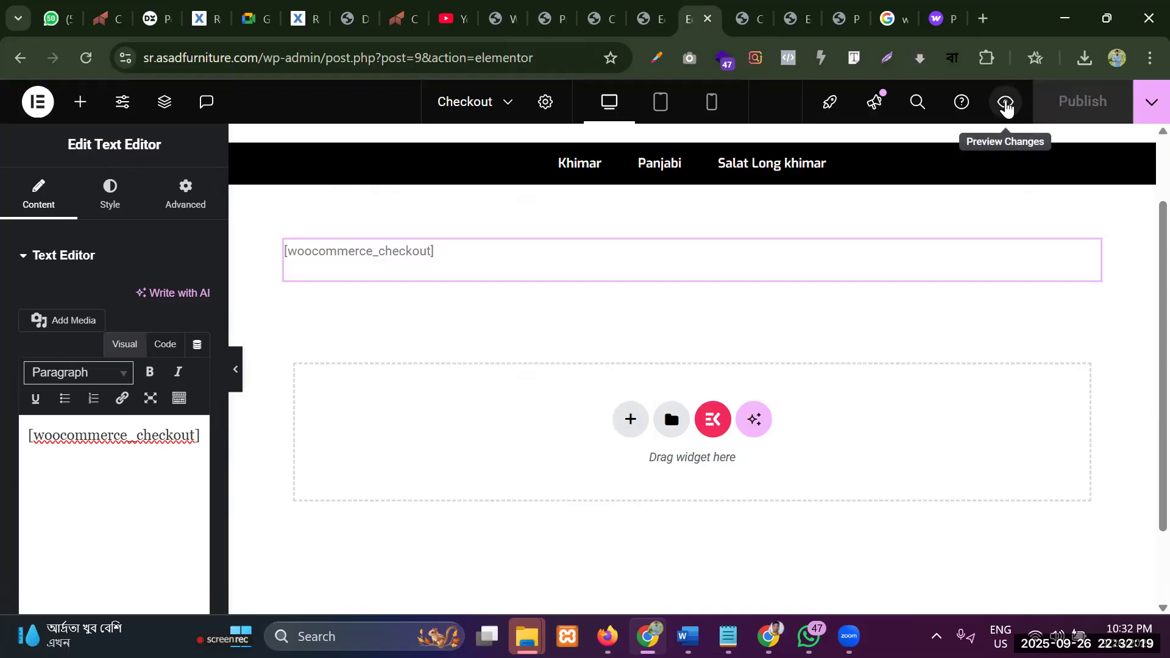
{"action": "left_click", "coordinate": [1006, 106]}
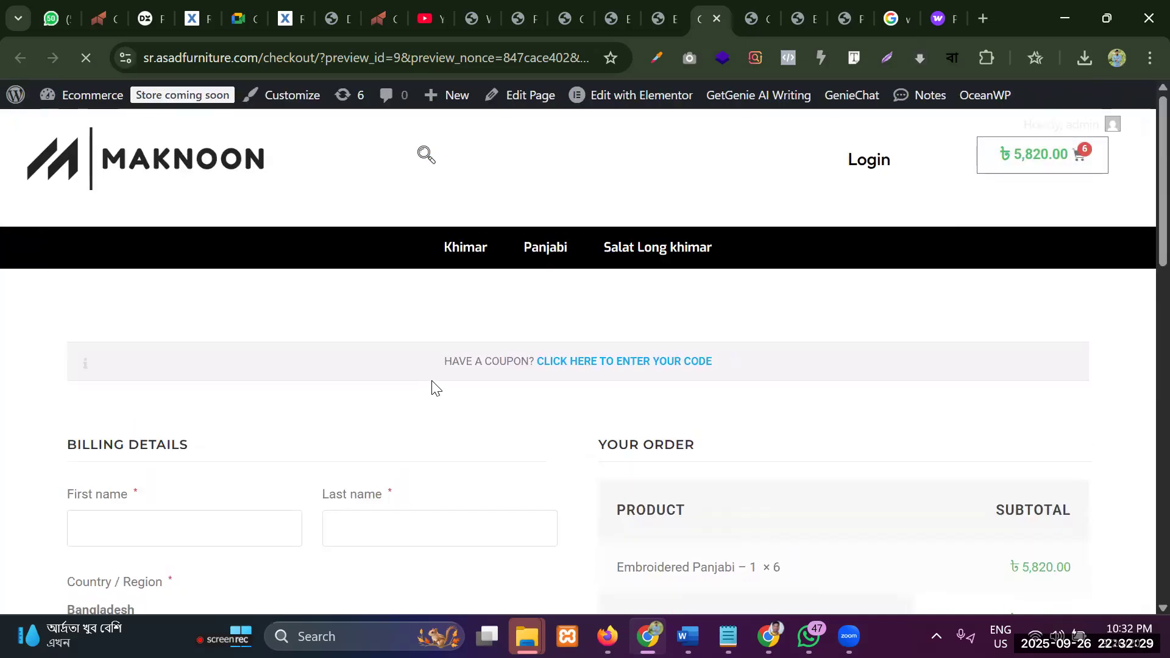
Scroll through the Checkout preview to inspect the billing form and Embroidered Panjabi order summary
{"action": "scroll", "coordinate": [363, 321], "scroll_direction": "down", "scroll_amount": 10}
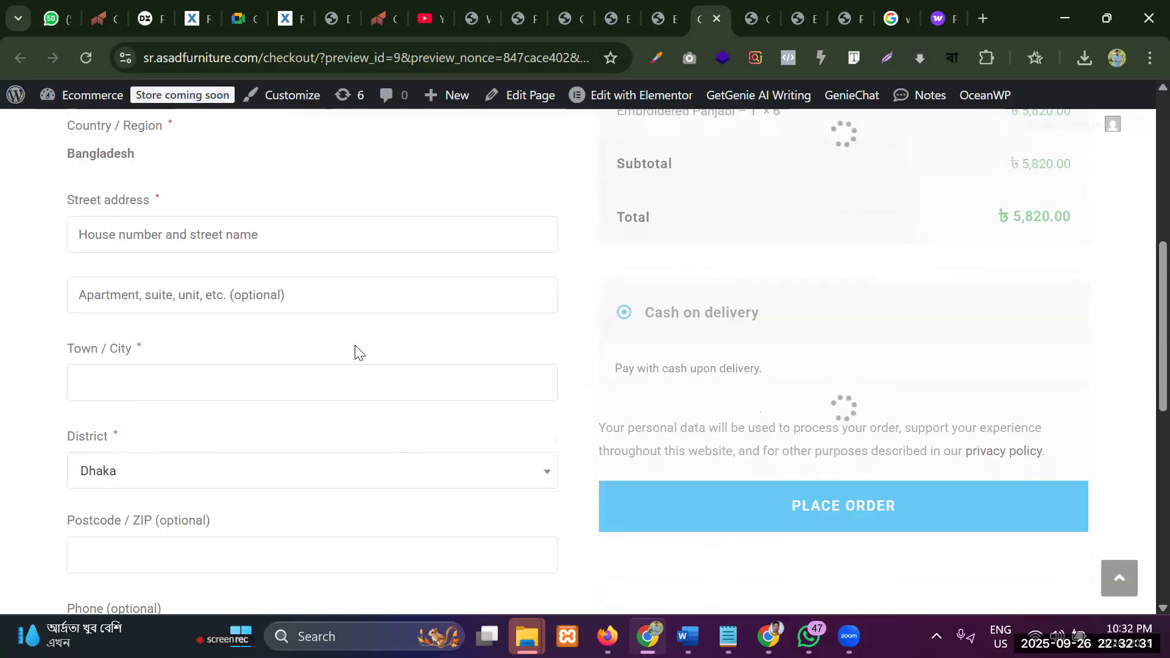
{"action": "scroll", "coordinate": [355, 349], "scroll_direction": "down", "scroll_amount": 6}
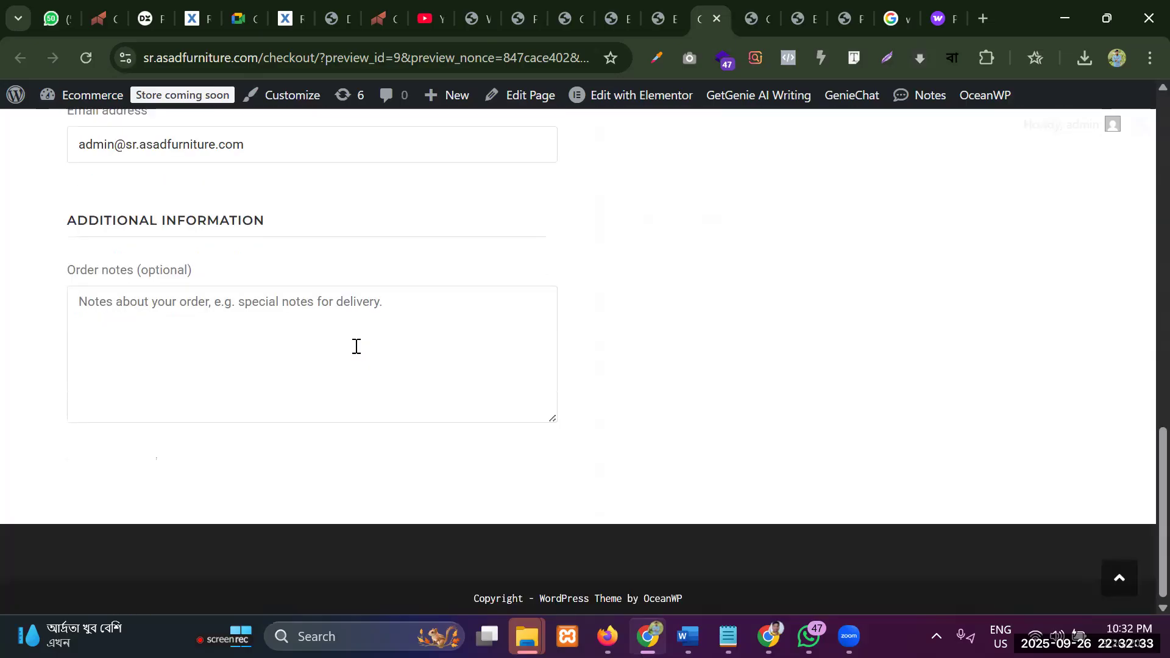
{"action": "scroll", "coordinate": [357, 346], "scroll_direction": "up", "scroll_amount": 15}
{"action": "scroll", "coordinate": [743, 434], "scroll_direction": "down", "scroll_amount": 4}
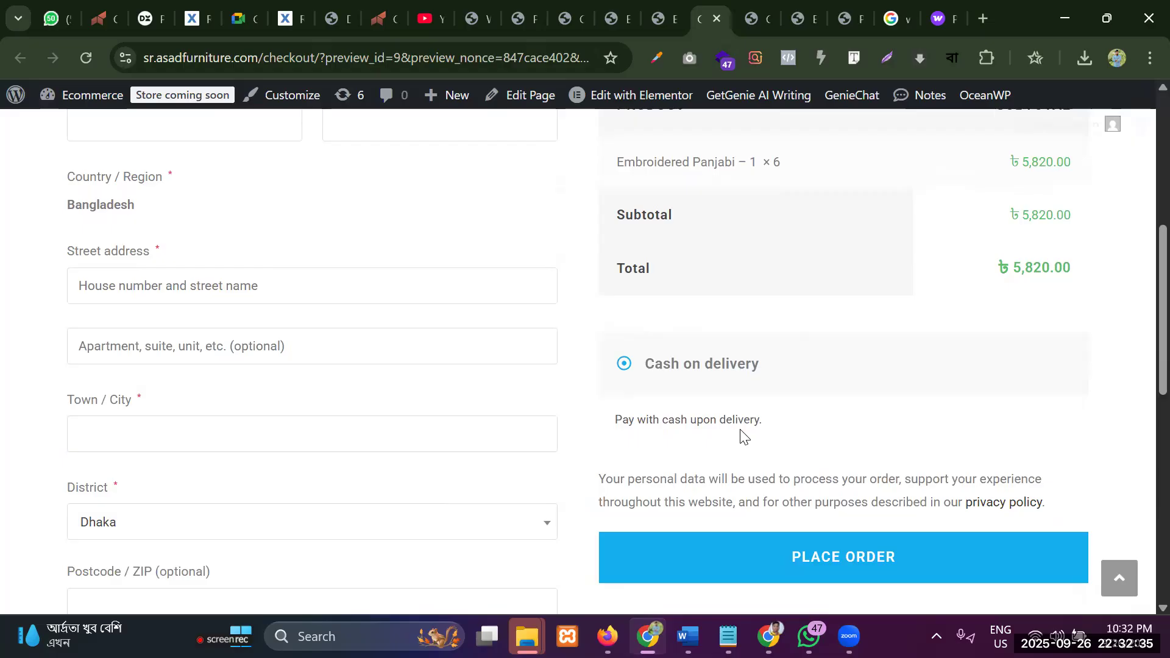
{"action": "scroll", "coordinate": [741, 436], "scroll_direction": "up", "scroll_amount": 6}
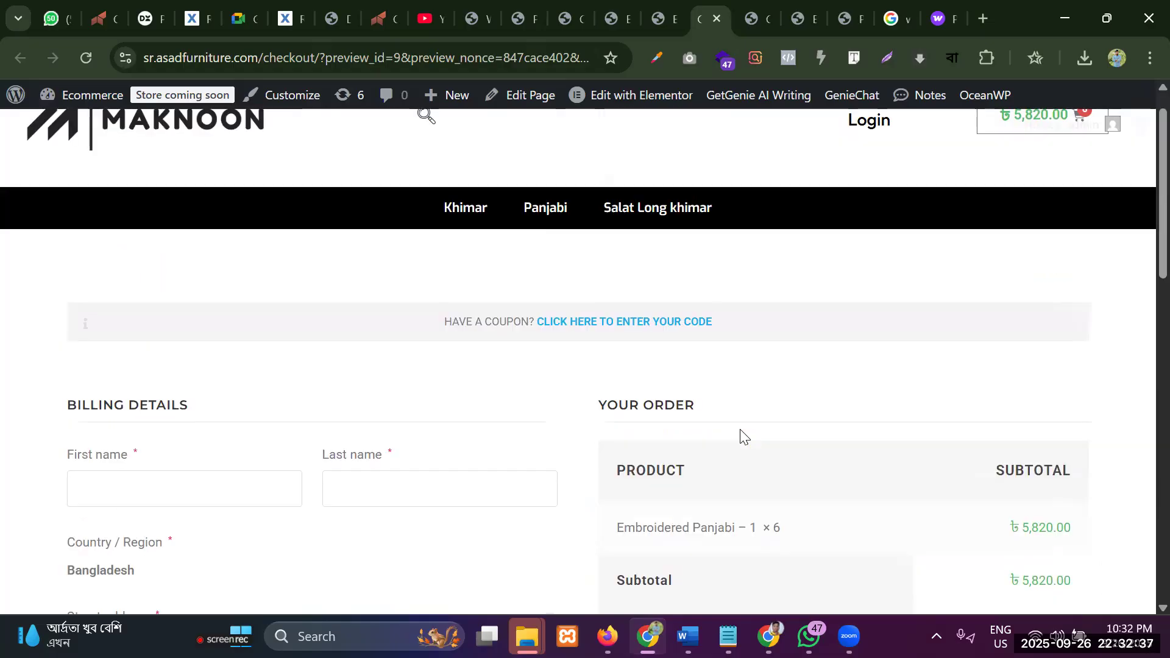
{"action": "scroll", "coordinate": [361, 426], "scroll_direction": "down", "scroll_amount": 4}
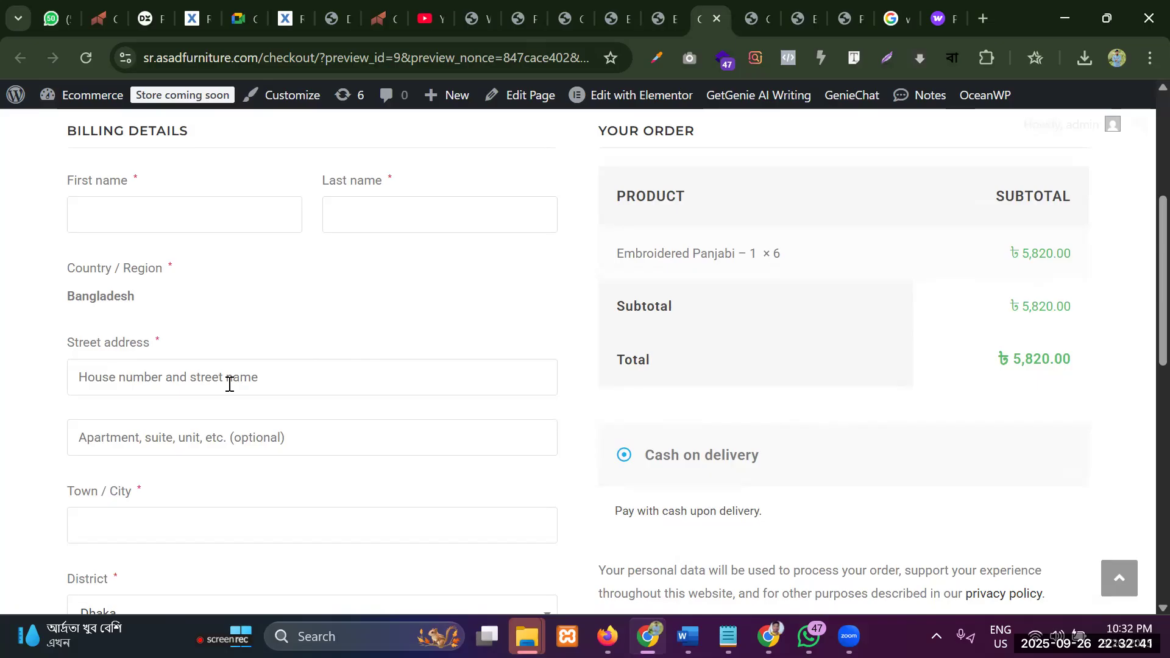
{"action": "left_click", "coordinate": [670, 7]}
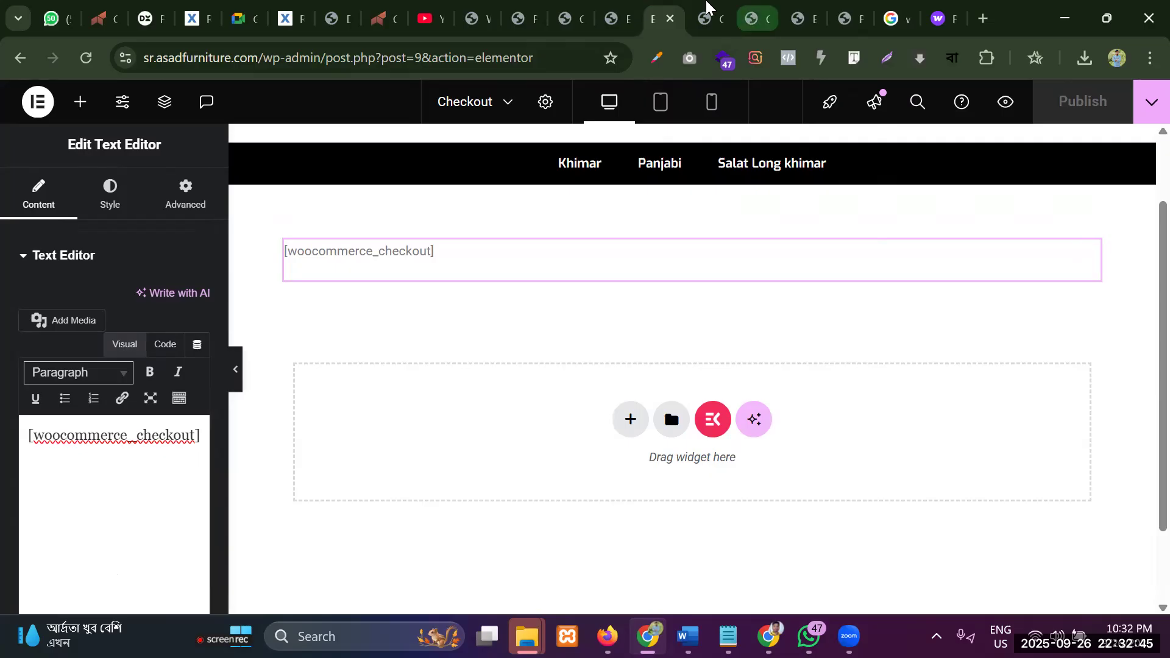
{"action": "left_click", "coordinate": [701, 15]}
{"action": "scroll", "coordinate": [556, 289], "scroll_direction": "up", "scroll_amount": 5}
{"action": "scroll", "coordinate": [557, 289], "scroll_direction": "down", "scroll_amount": 4}
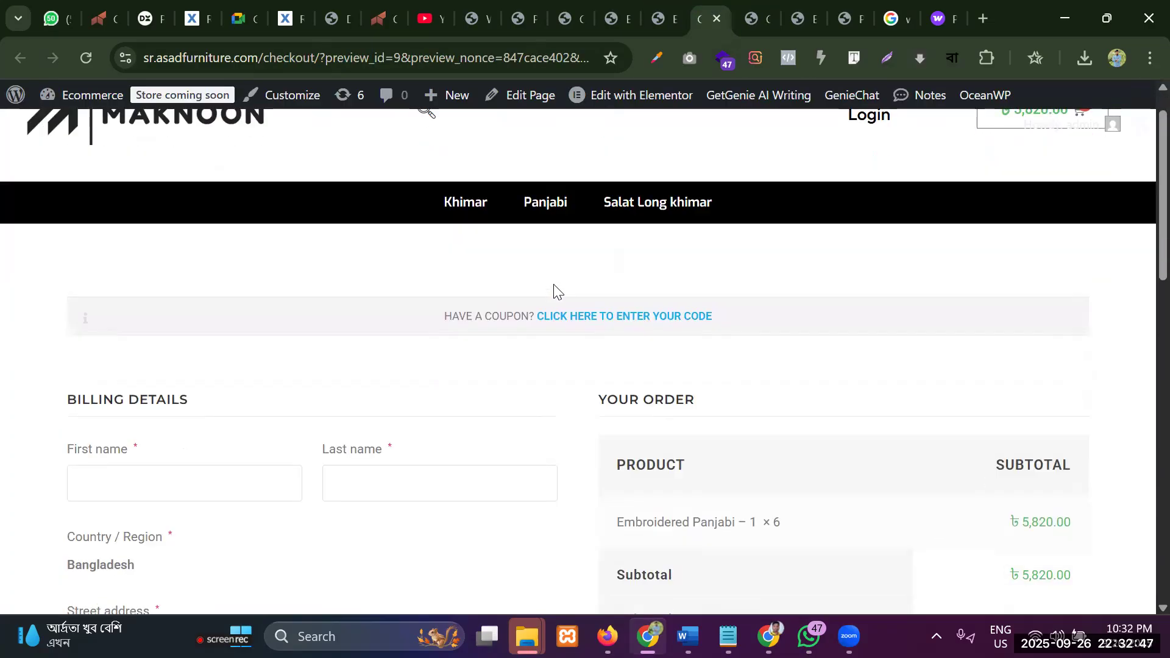
{"action": "scroll", "coordinate": [817, 279], "scroll_direction": "down", "scroll_amount": 10}
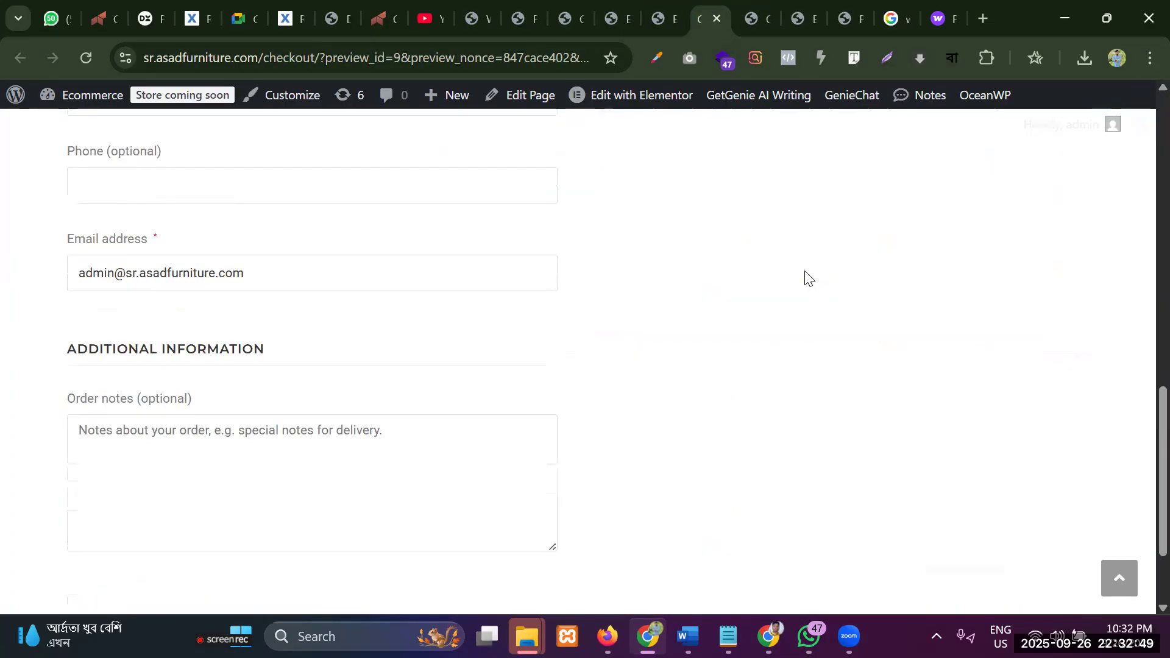
{"action": "scroll", "coordinate": [808, 278], "scroll_direction": "up", "scroll_amount": 6}
Try the Street address, First name, Last name and apartment fields of the billing form
{"action": "left_click", "coordinate": [175, 233]}
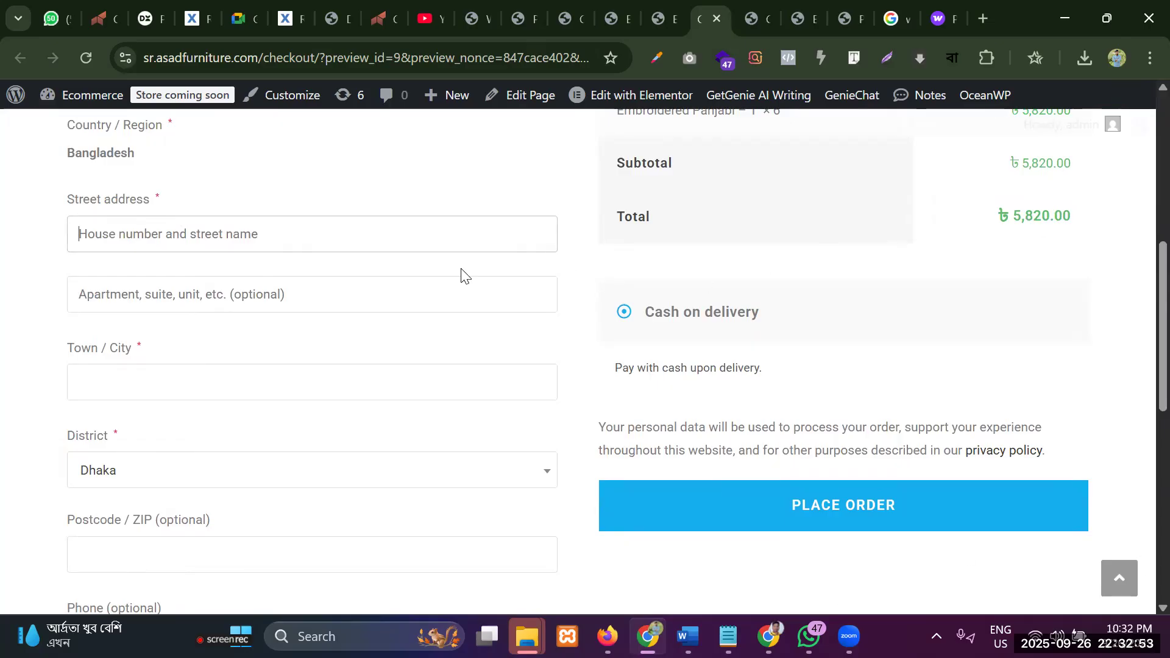
{"action": "scroll", "coordinate": [420, 272], "scroll_direction": "up", "scroll_amount": 6}
{"action": "scroll", "coordinate": [241, 320], "scroll_direction": "down", "scroll_amount": 2}
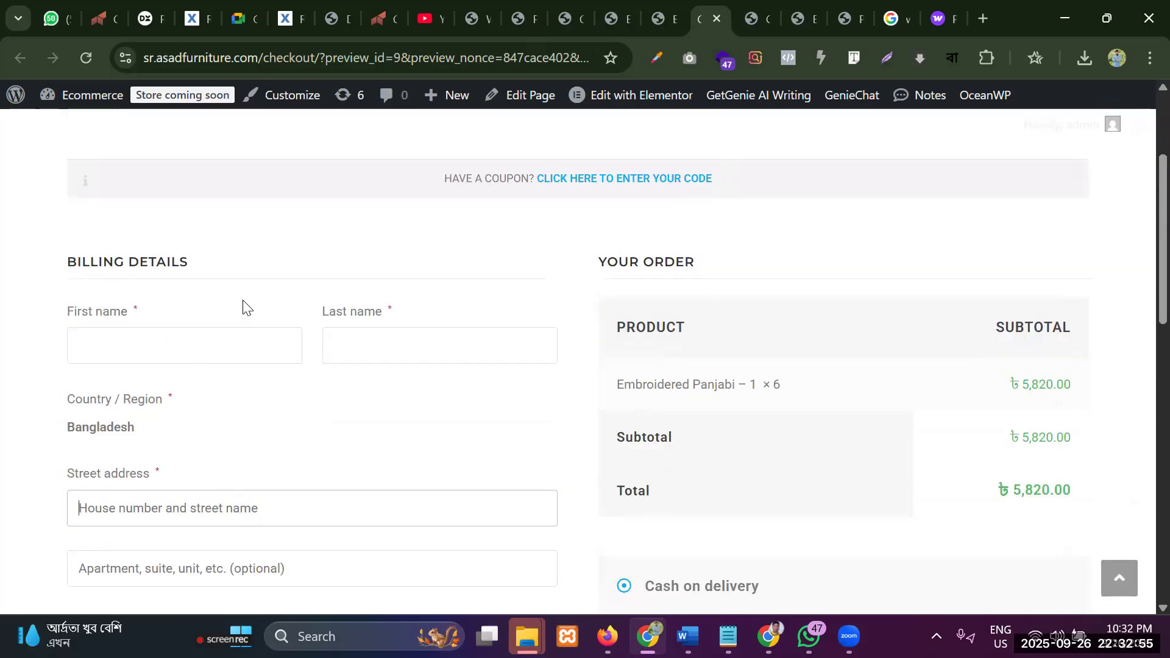
{"action": "scroll", "coordinate": [198, 319], "scroll_direction": "down", "scroll_amount": 3}
{"action": "left_click", "coordinate": [198, 314]}
{"action": "scroll", "coordinate": [199, 315], "scroll_direction": "down", "scroll_amount": 4}
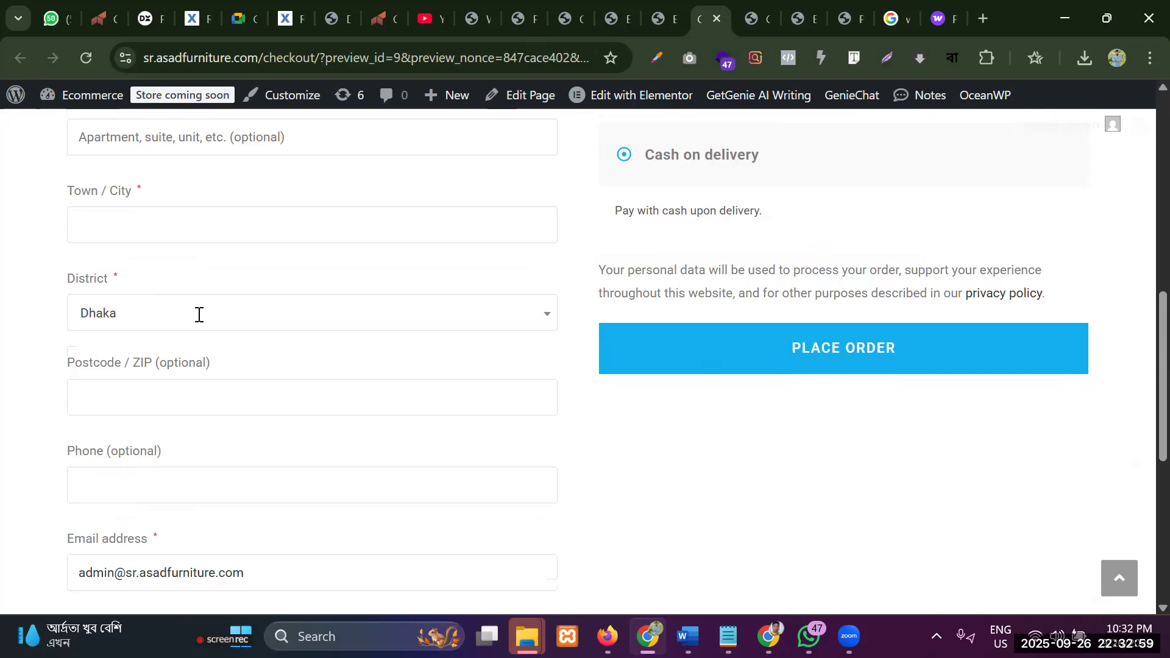
{"action": "scroll", "coordinate": [199, 315], "scroll_direction": "up", "scroll_amount": 7}
{"action": "scroll", "coordinate": [184, 287], "scroll_direction": "up", "scroll_amount": 2}
{"action": "left_click", "coordinate": [159, 423]}
{"action": "left_click", "coordinate": [382, 428]}
{"action": "scroll", "coordinate": [47, 411], "scroll_direction": "down", "scroll_amount": 5}
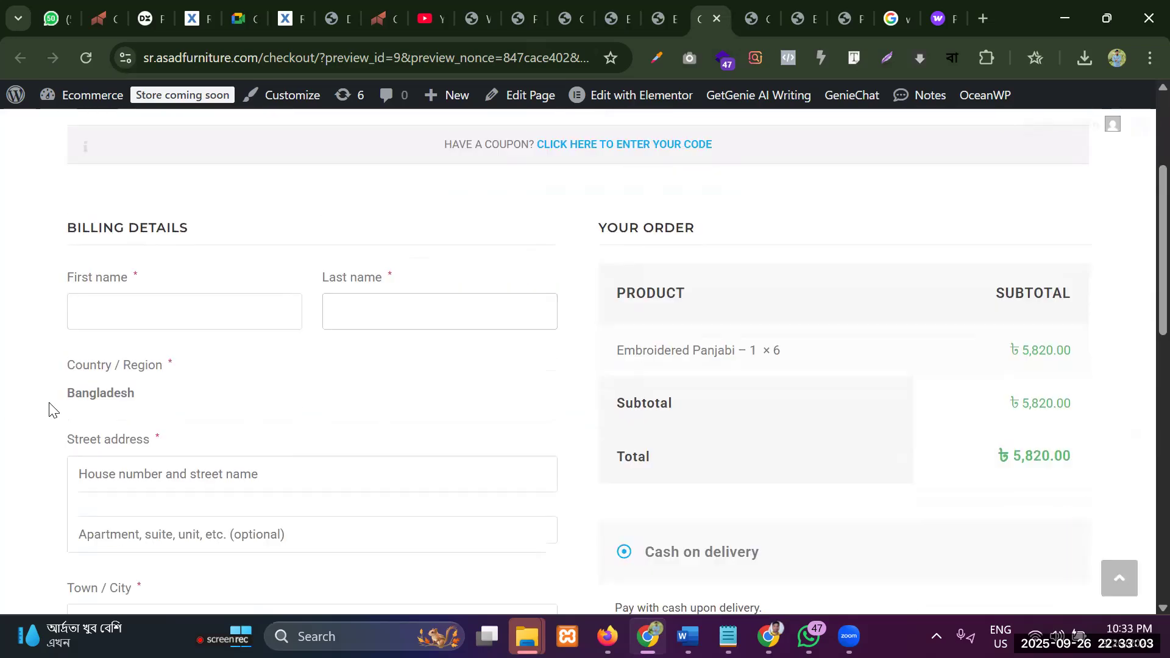
{"action": "left_click", "coordinate": [220, 335]}
{"action": "left_click", "coordinate": [212, 378]}
{"action": "scroll", "coordinate": [212, 378], "scroll_direction": "down", "scroll_amount": 5}
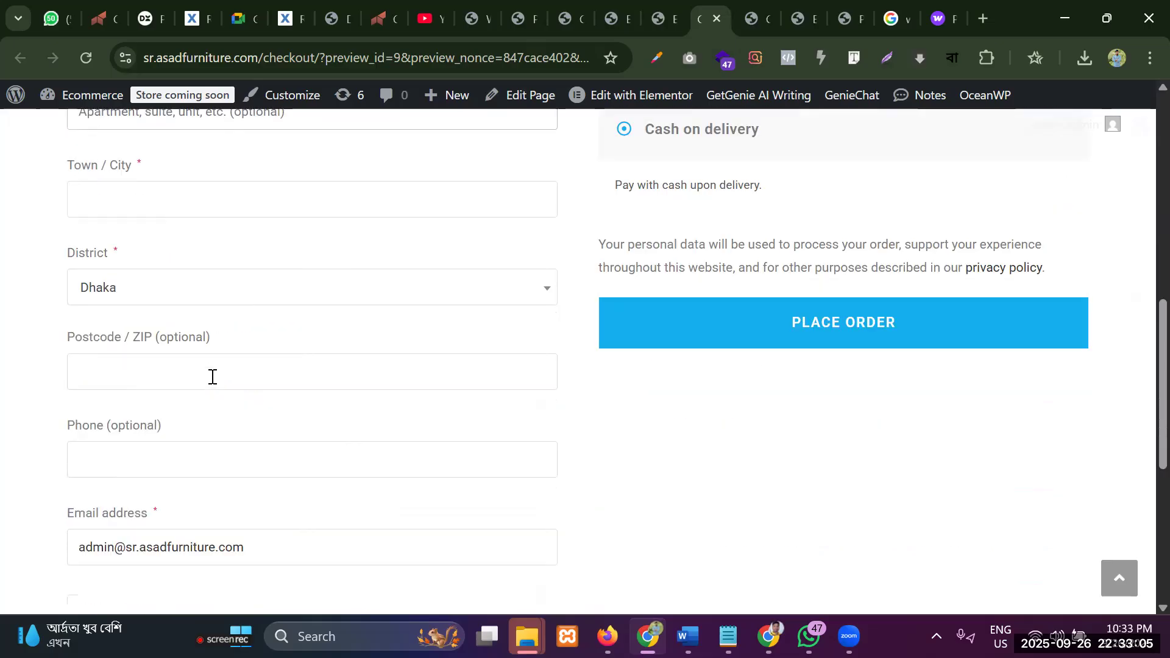
{"action": "scroll", "coordinate": [212, 377], "scroll_direction": "up", "scroll_amount": 10}
{"action": "scroll", "coordinate": [250, 368], "scroll_direction": "down", "scroll_amount": 4}
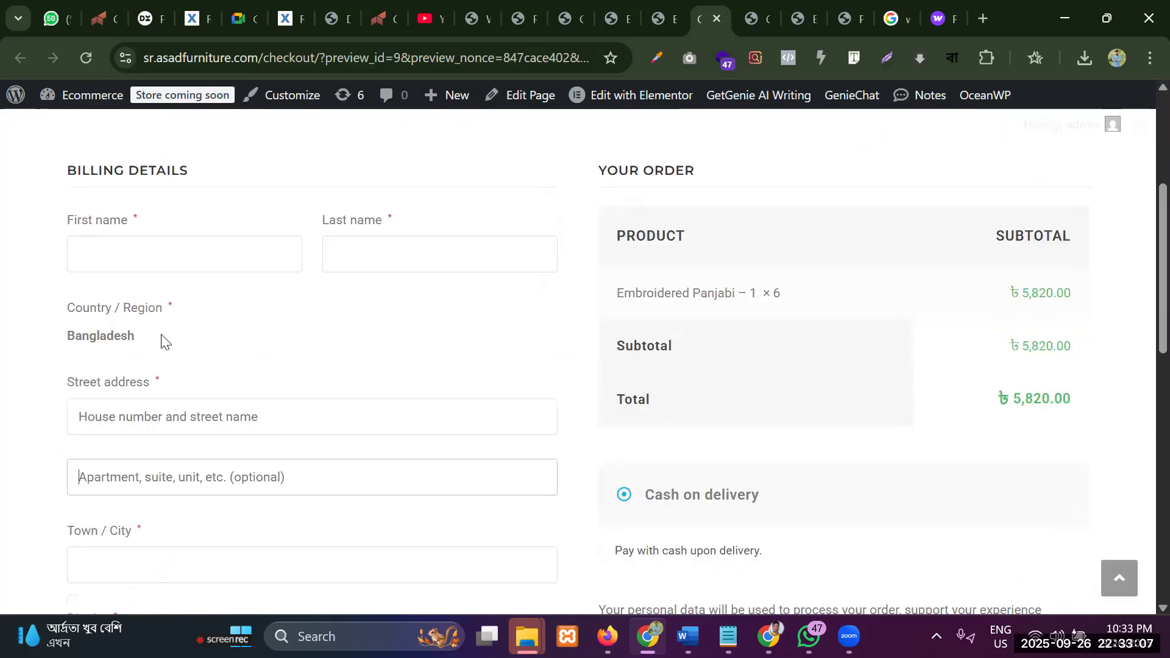
Enter the customer's first and last name, a test street address and apartment, and Town/City Dhaka
{"action": "left_click", "coordinate": [240, 243]}
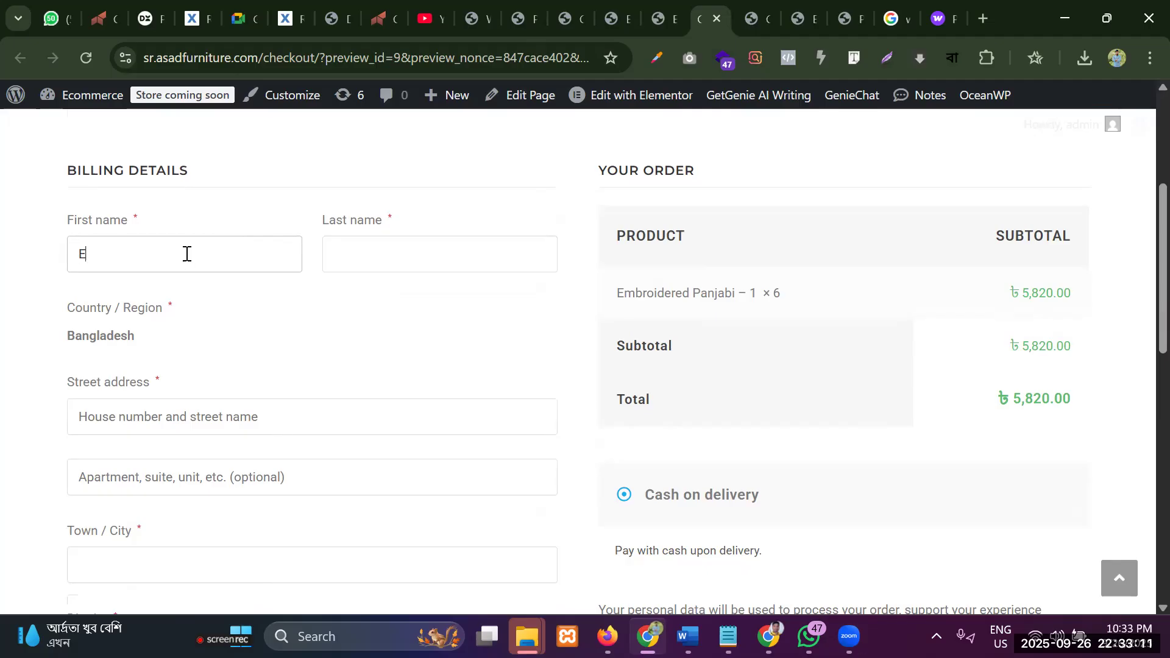
{"action": "key", "text": "BackSpace"}
{"action": "type", "text": "Ruku"}
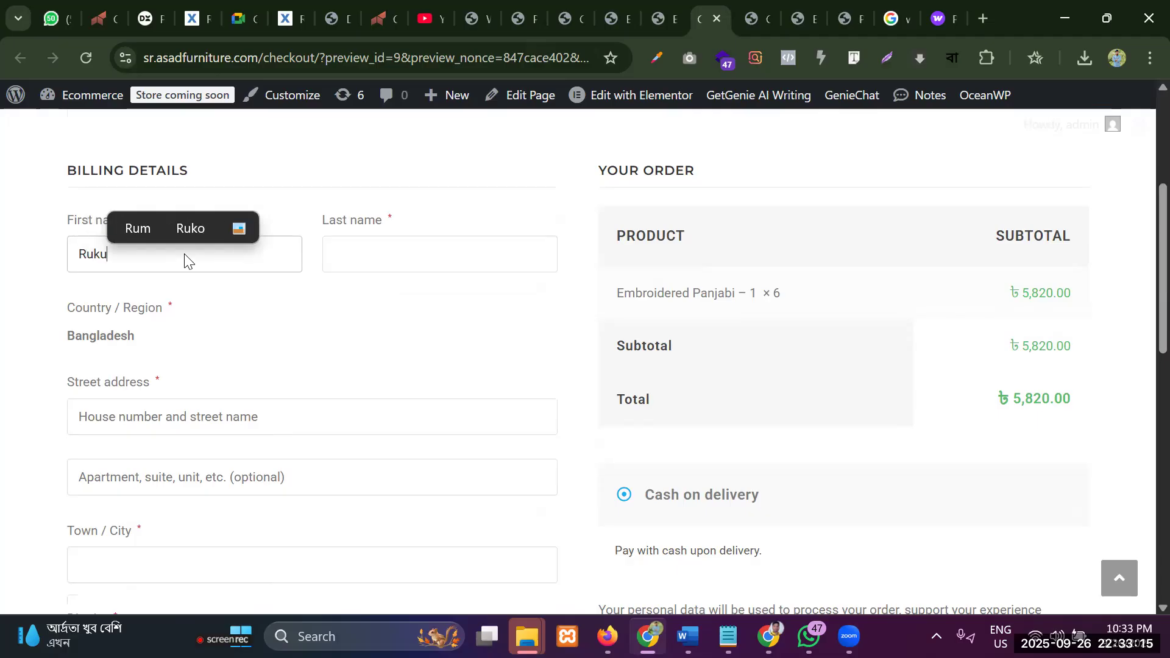
{"action": "type", "text": "nujjaman"}
{"action": "left_click", "coordinate": [444, 239]}
{"action": "type", "text": "Ruku"}
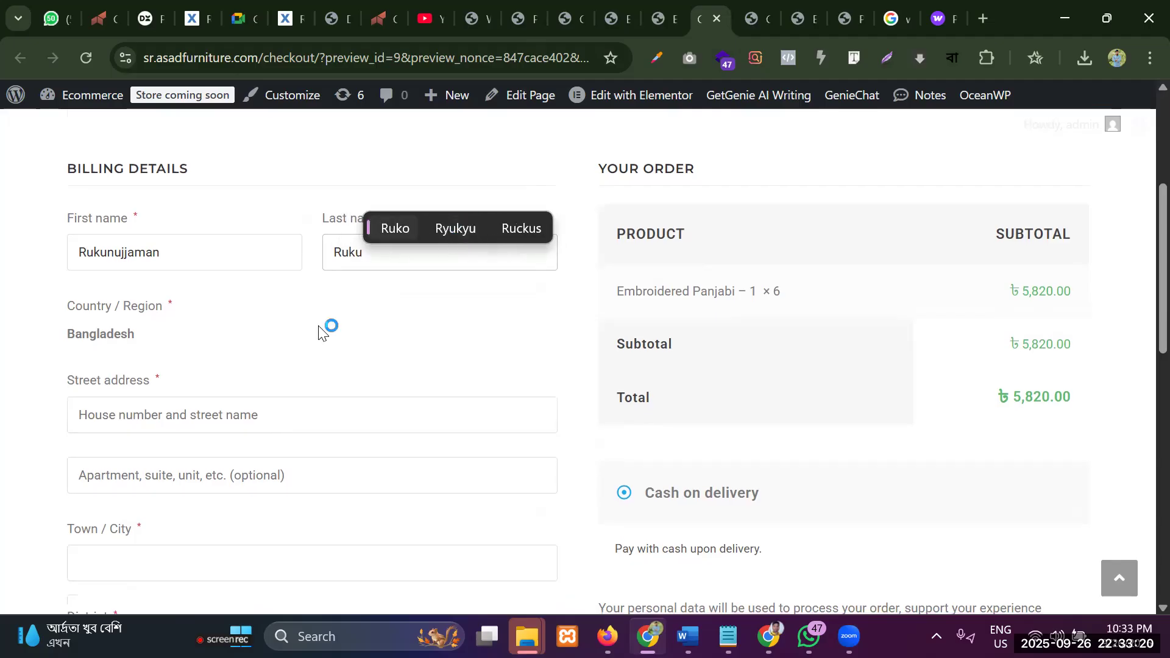
{"action": "scroll", "coordinate": [318, 331], "scroll_direction": "down", "scroll_amount": 1}
{"action": "left_click", "coordinate": [112, 327]}
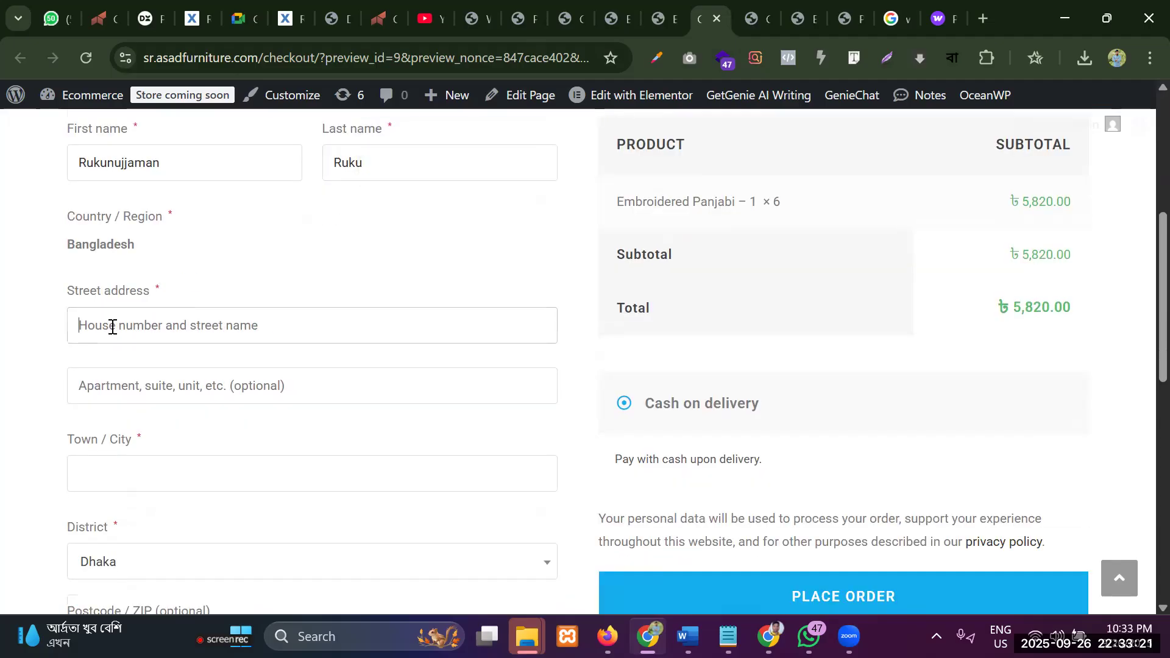
{"action": "type", "text": "dfghdfh"}
{"action": "left_click", "coordinate": [254, 394]}
{"action": "type", "text": "gfdgh"}
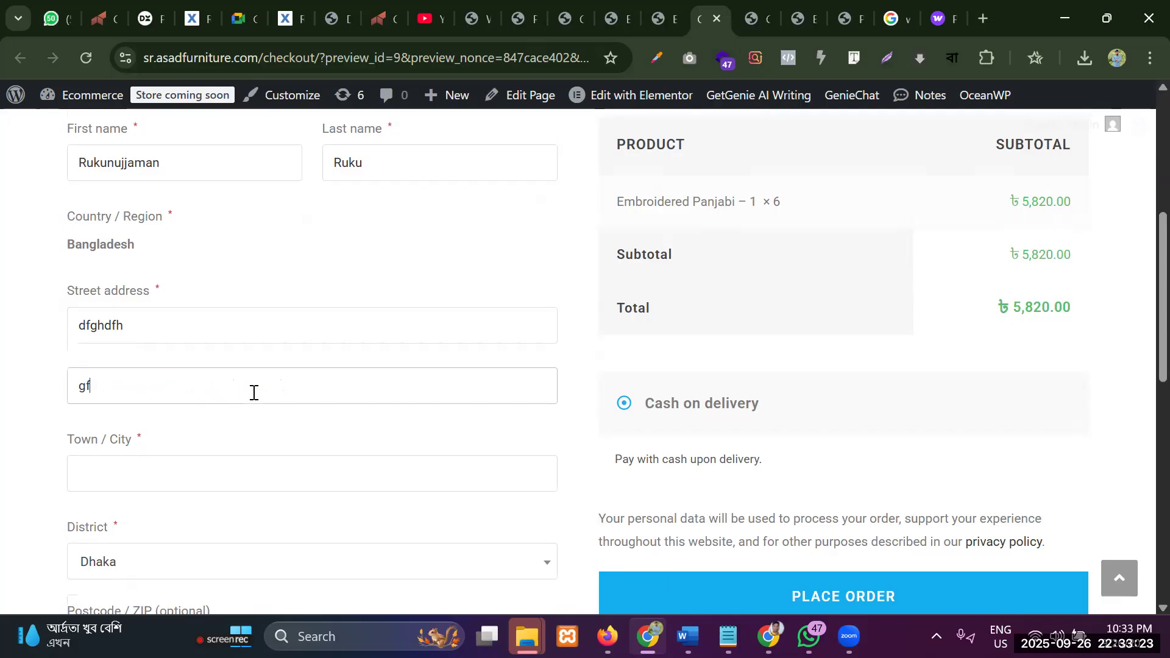
{"action": "left_click", "coordinate": [170, 461]}
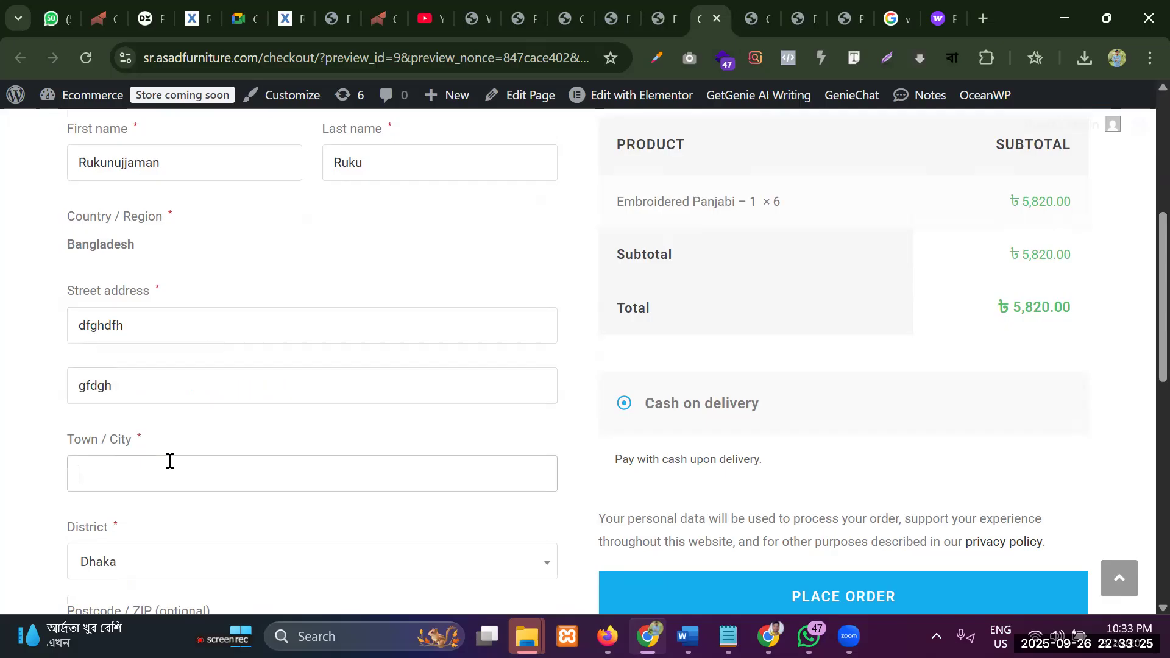
{"action": "type", "text": "Dhaka"}
Enter postcode 1207 and the customer's phone number, then place the cash-on-delivery order
{"action": "scroll", "coordinate": [360, 219], "scroll_direction": "down", "scroll_amount": 3}
{"action": "left_click", "coordinate": [173, 369]}
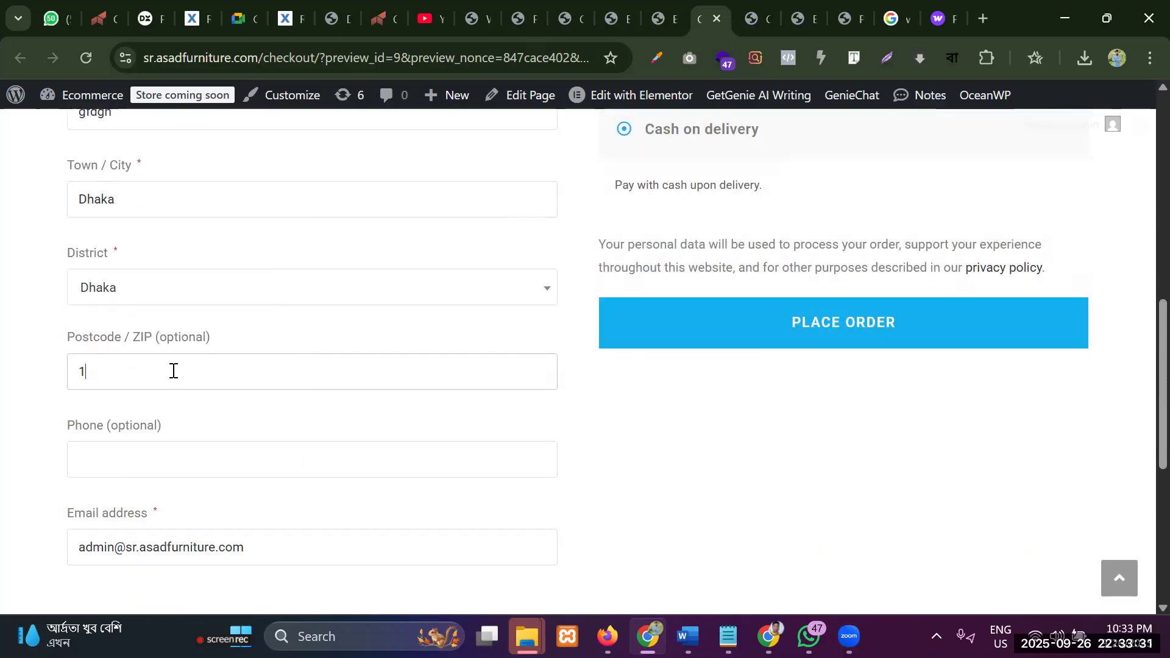
{"action": "type", "text": "1207"}
{"action": "left_click", "coordinate": [193, 473]}
{"action": "type", "text": "018870589"}
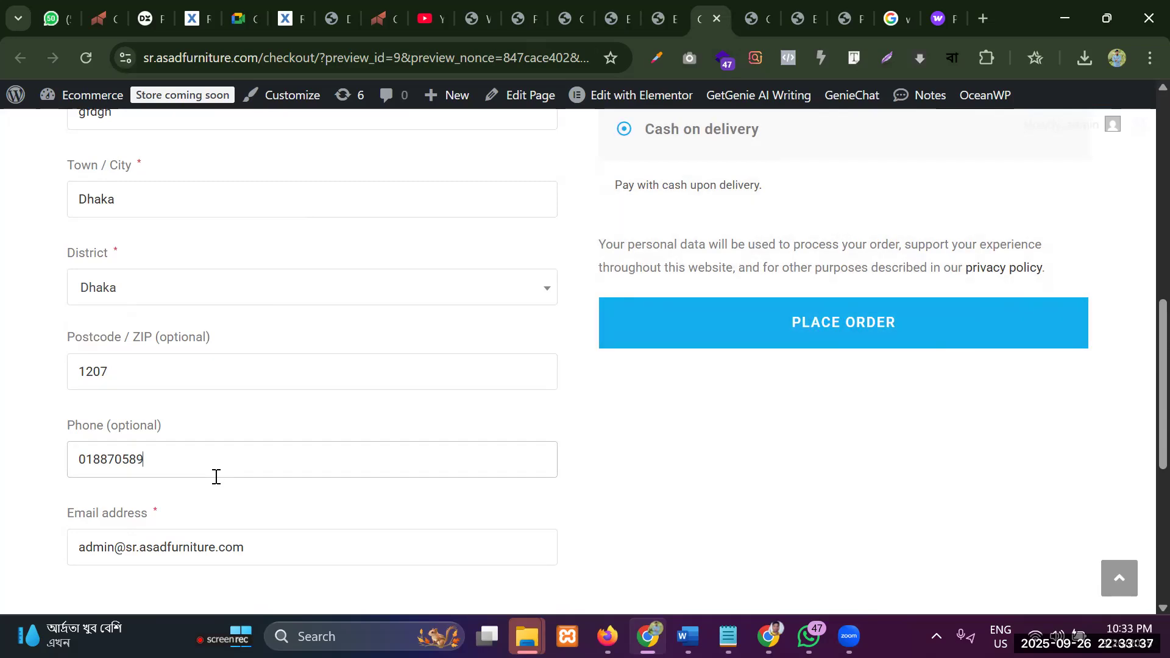
{"action": "scroll", "coordinate": [238, 415], "scroll_direction": "down", "scroll_amount": 5}
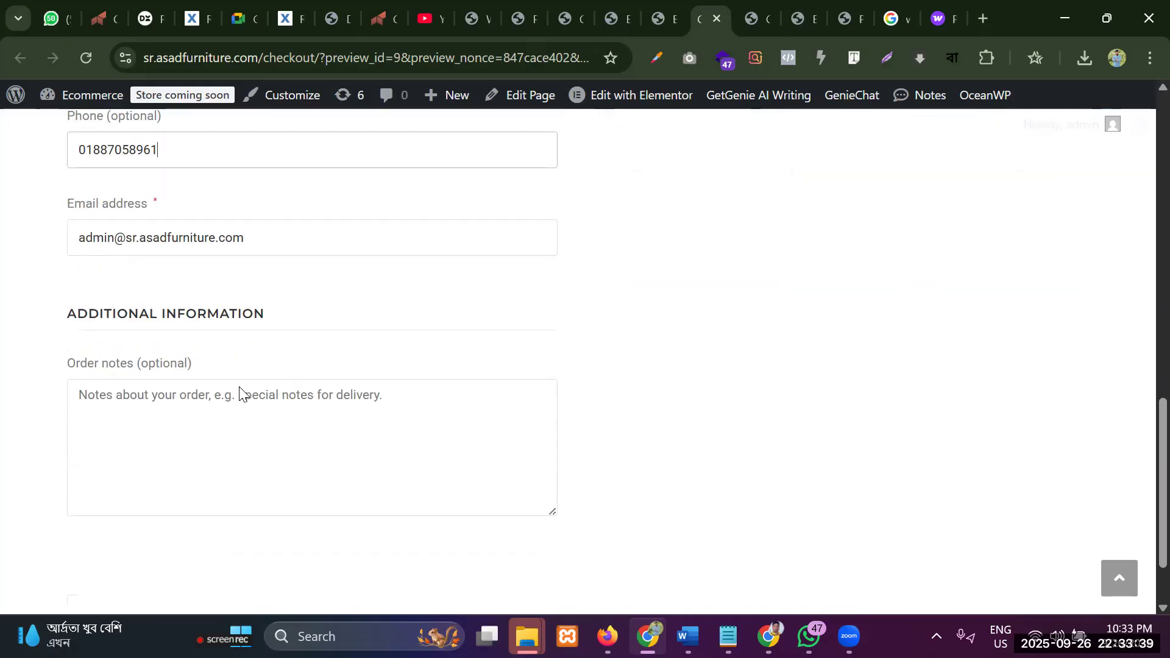
{"action": "scroll", "coordinate": [676, 253], "scroll_direction": "up", "scroll_amount": 12}
{"action": "scroll", "coordinate": [648, 365], "scroll_direction": "down", "scroll_amount": 3}
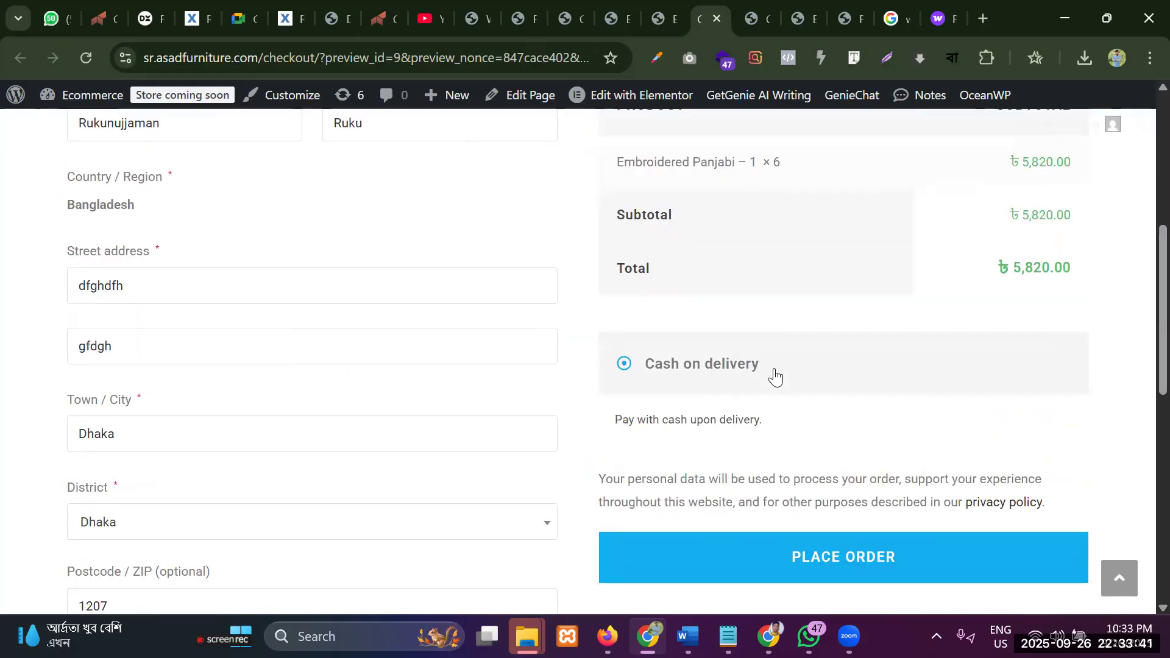
{"action": "scroll", "coordinate": [792, 374], "scroll_direction": "down", "scroll_amount": 3}
{"action": "left_click", "coordinate": [847, 373]}
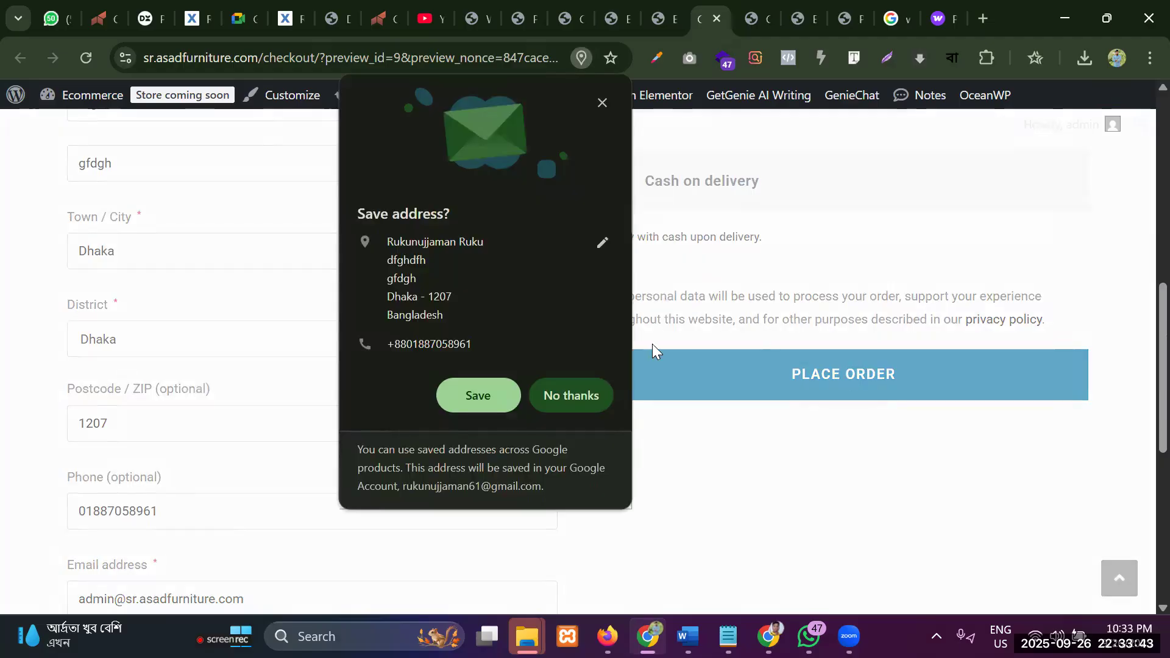
Decline saving the address and review the order #87 received confirmation
{"action": "left_click", "coordinate": [590, 395]}
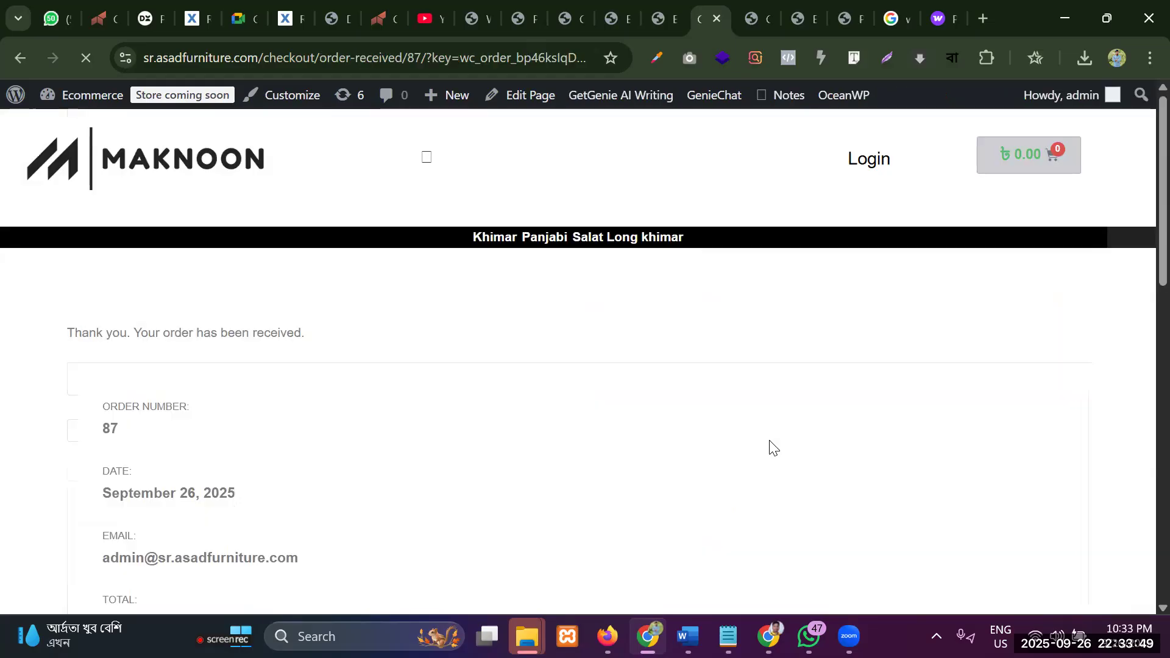
{"action": "scroll", "coordinate": [107, 365], "scroll_direction": "down", "scroll_amount": 12}
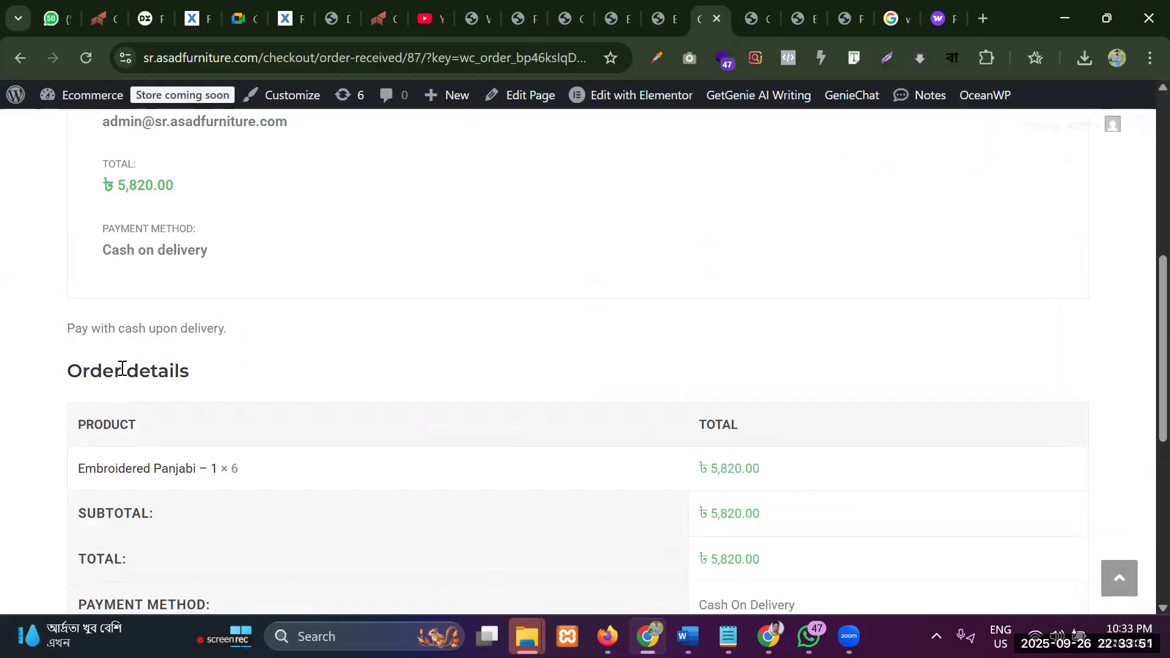
{"action": "scroll", "coordinate": [136, 365], "scroll_direction": "up", "scroll_amount": 15}
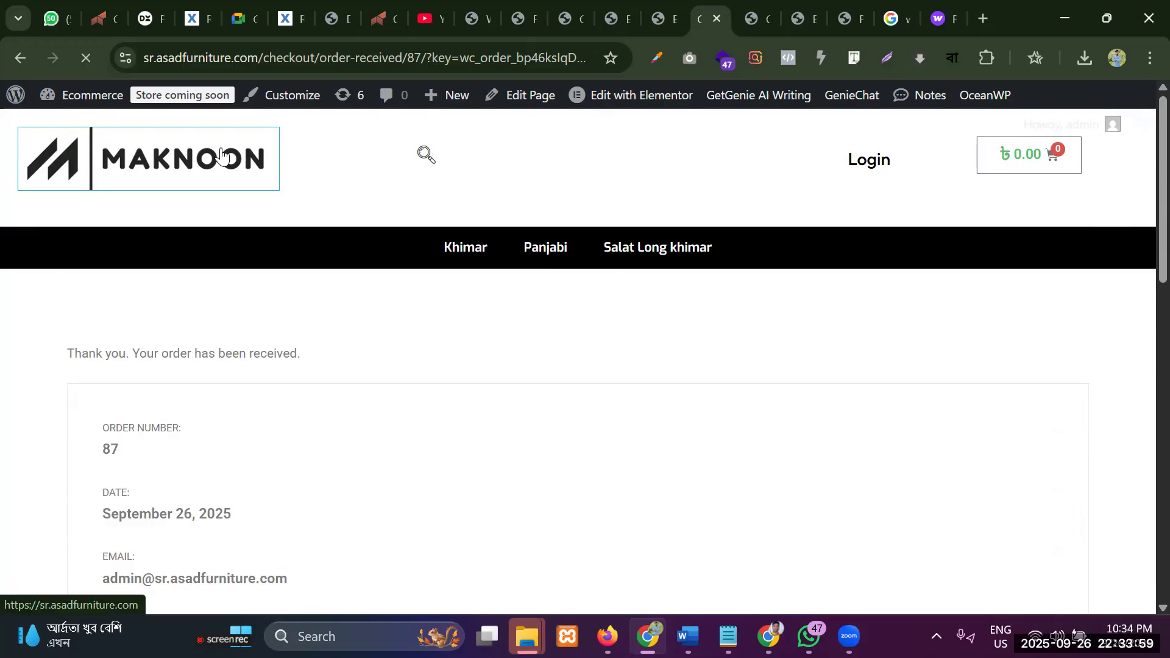
Go to the Panjabi category page from the main menu
{"action": "left_click", "coordinate": [545, 247]}
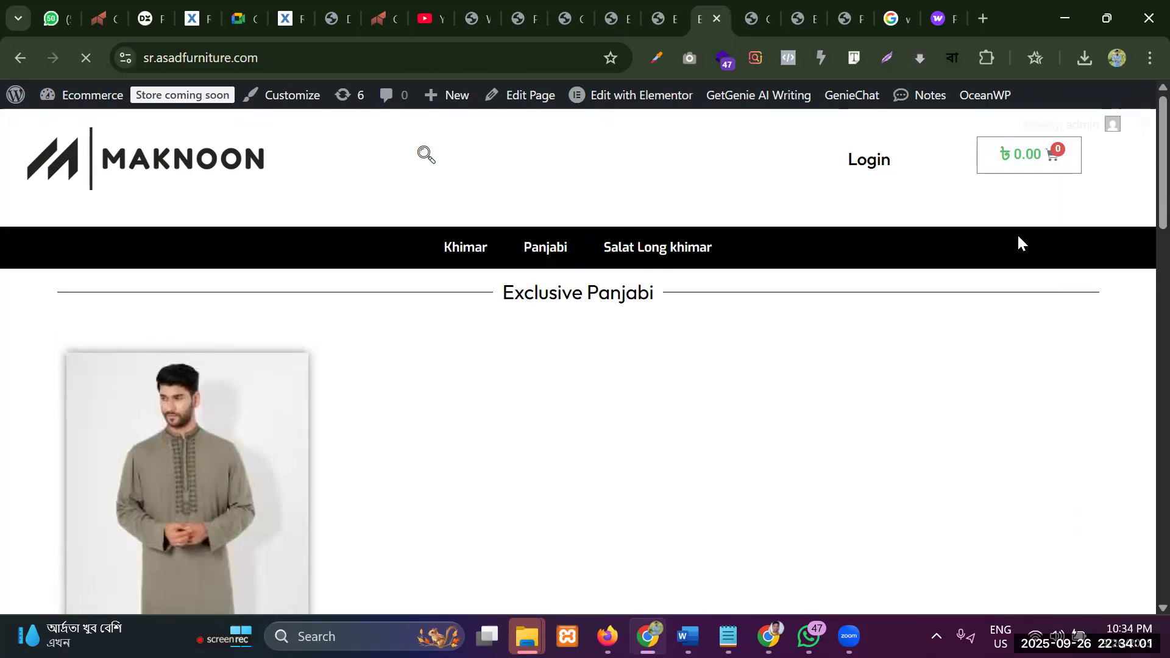
{"action": "scroll", "coordinate": [302, 238], "scroll_direction": "down", "scroll_amount": 5}
{"action": "scroll", "coordinate": [302, 238], "scroll_direction": "up", "scroll_amount": 5}
{"action": "scroll", "coordinate": [265, 313], "scroll_direction": "down", "scroll_amount": 6}
{"action": "scroll", "coordinate": [264, 316], "scroll_direction": "up", "scroll_amount": 6}
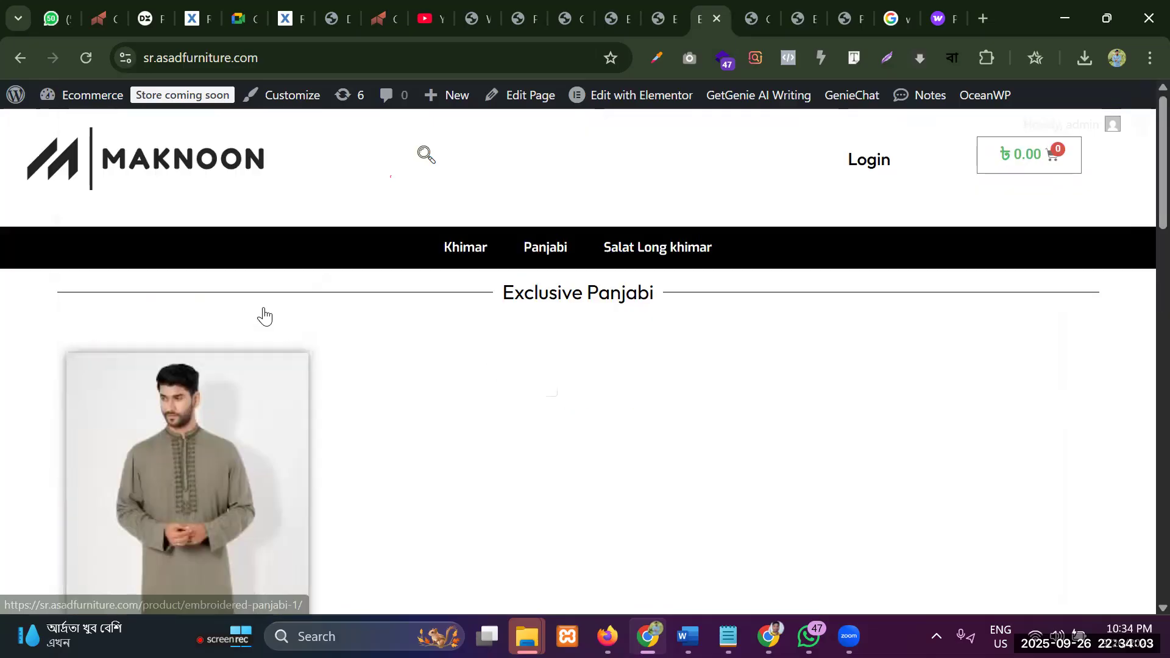
Go from the admin Dashboard to WooCommerce Orders and find the test order Processing at ৳5,820.00
{"action": "mouse_move", "coordinate": [113, 108]}
{"action": "left_click", "coordinate": [93, 134]}
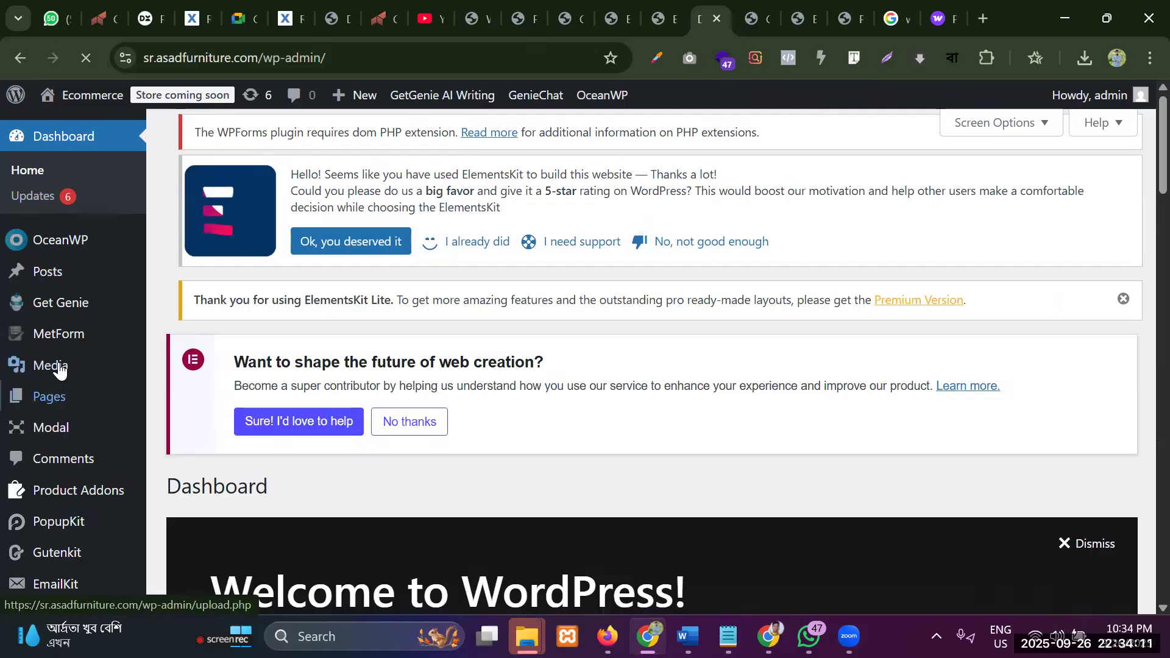
{"action": "scroll", "coordinate": [58, 369], "scroll_direction": "down", "scroll_amount": 6}
{"action": "mouse_move", "coordinate": [81, 271]}
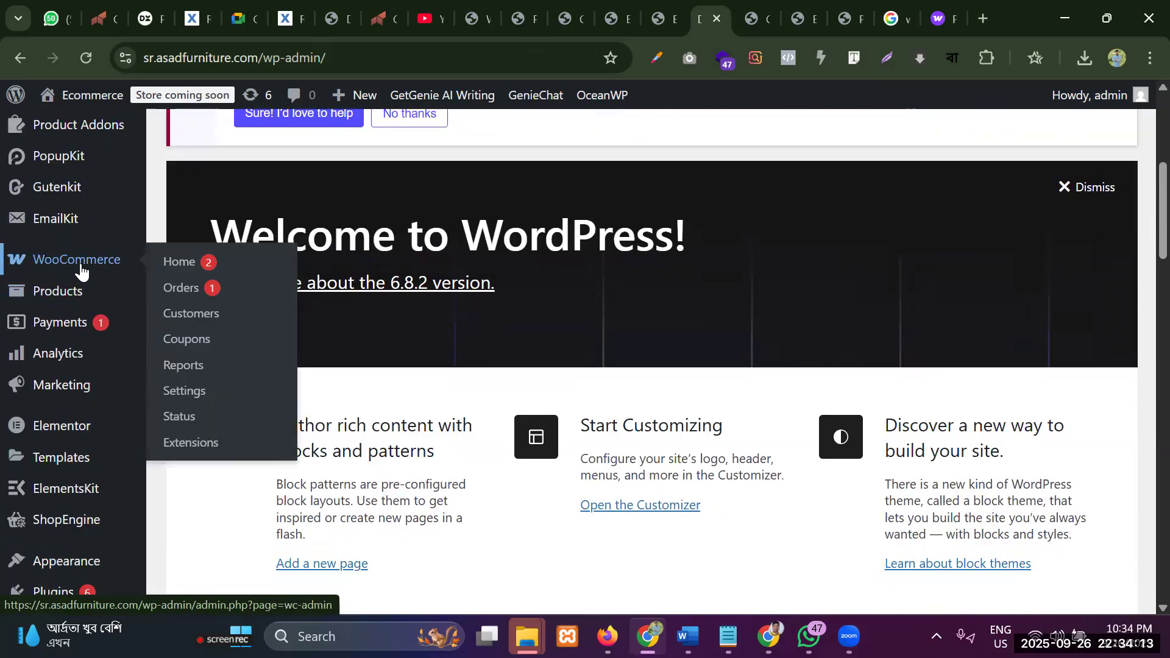
{"action": "left_click", "coordinate": [178, 285]}
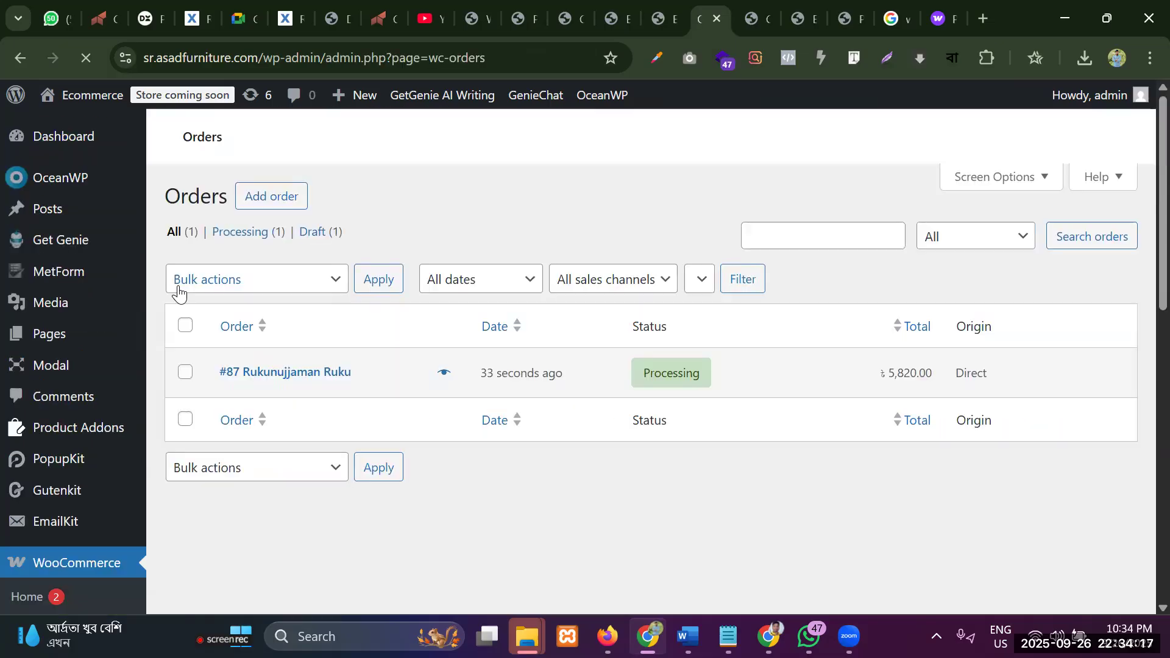
{"action": "scroll", "coordinate": [556, 364], "scroll_direction": "down", "scroll_amount": 3}
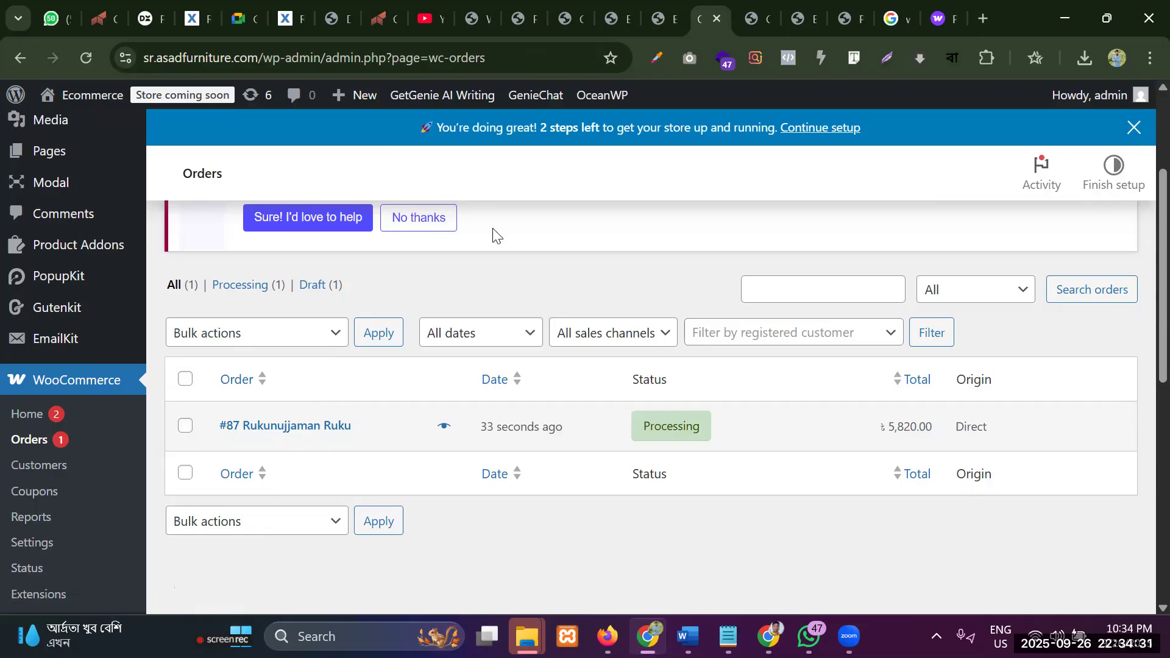
{"action": "scroll", "coordinate": [494, 230], "scroll_direction": "down", "scroll_amount": 5}
{"action": "scroll", "coordinate": [506, 235], "scroll_direction": "up", "scroll_amount": 6}
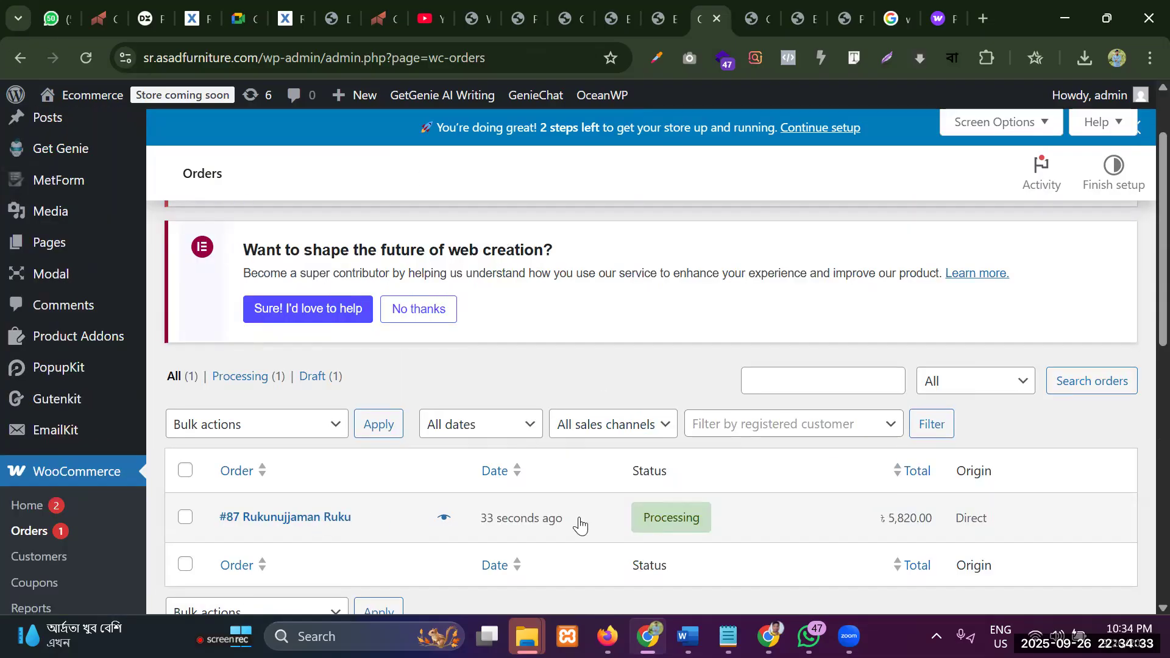
{"action": "scroll", "coordinate": [611, 354], "scroll_direction": "down", "scroll_amount": 3}
Open order #87, change its status from Processing to Completed, and update it
{"action": "left_click", "coordinate": [314, 336]}
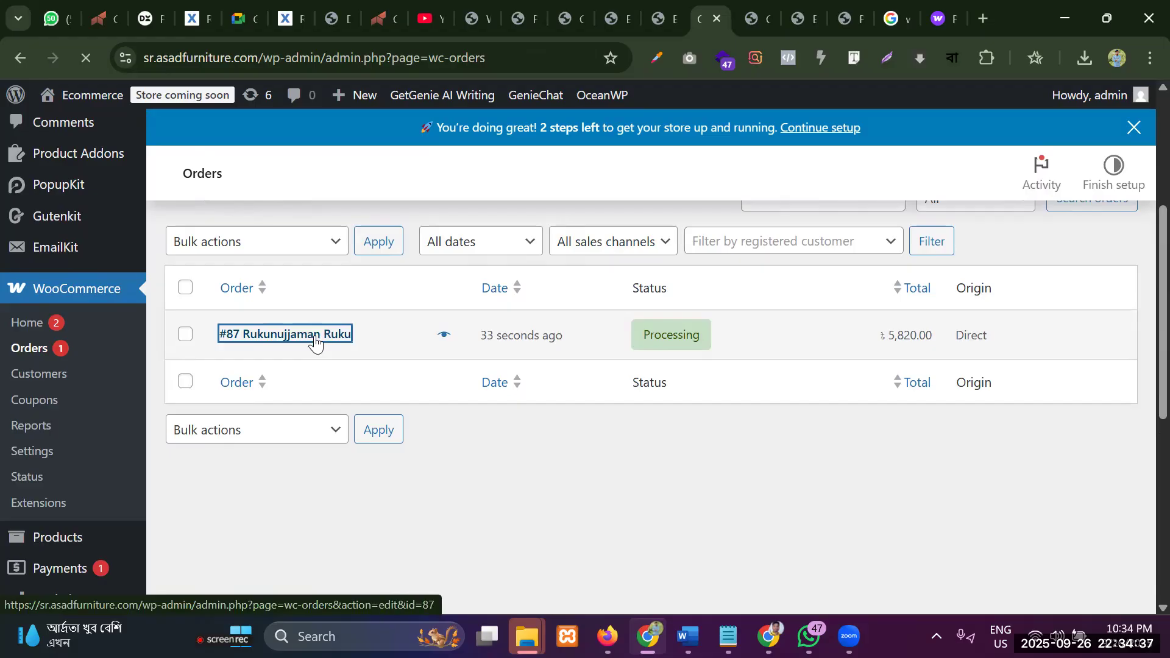
{"action": "scroll", "coordinate": [427, 354], "scroll_direction": "down", "scroll_amount": 3}
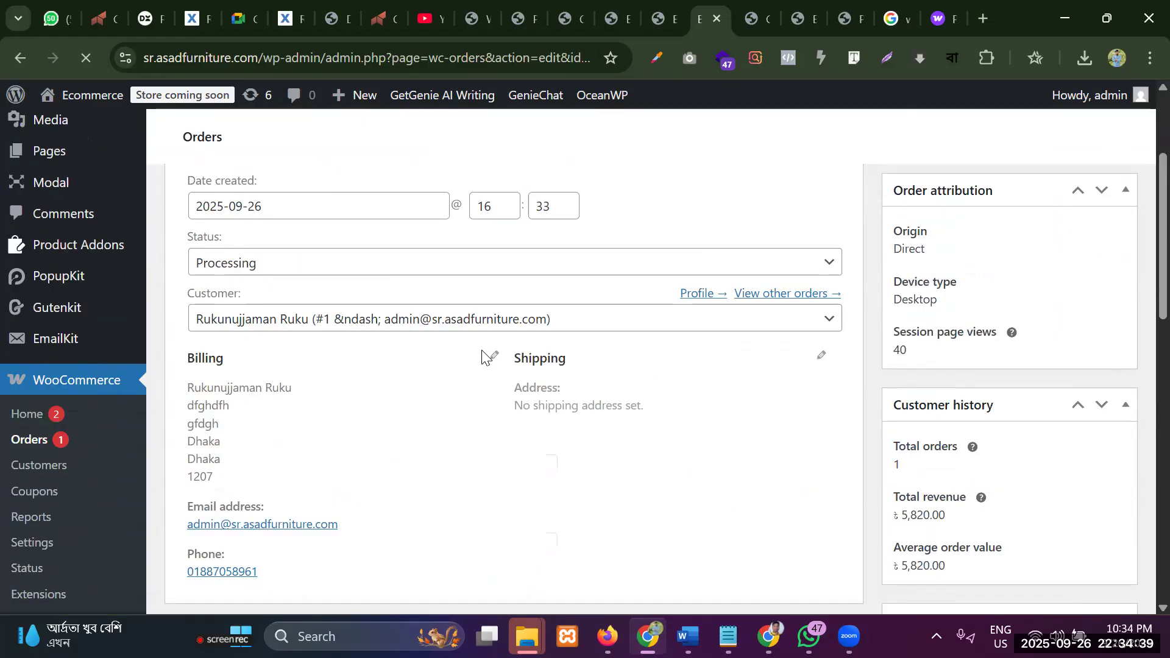
{"action": "scroll", "coordinate": [418, 352], "scroll_direction": "down", "scroll_amount": 6}
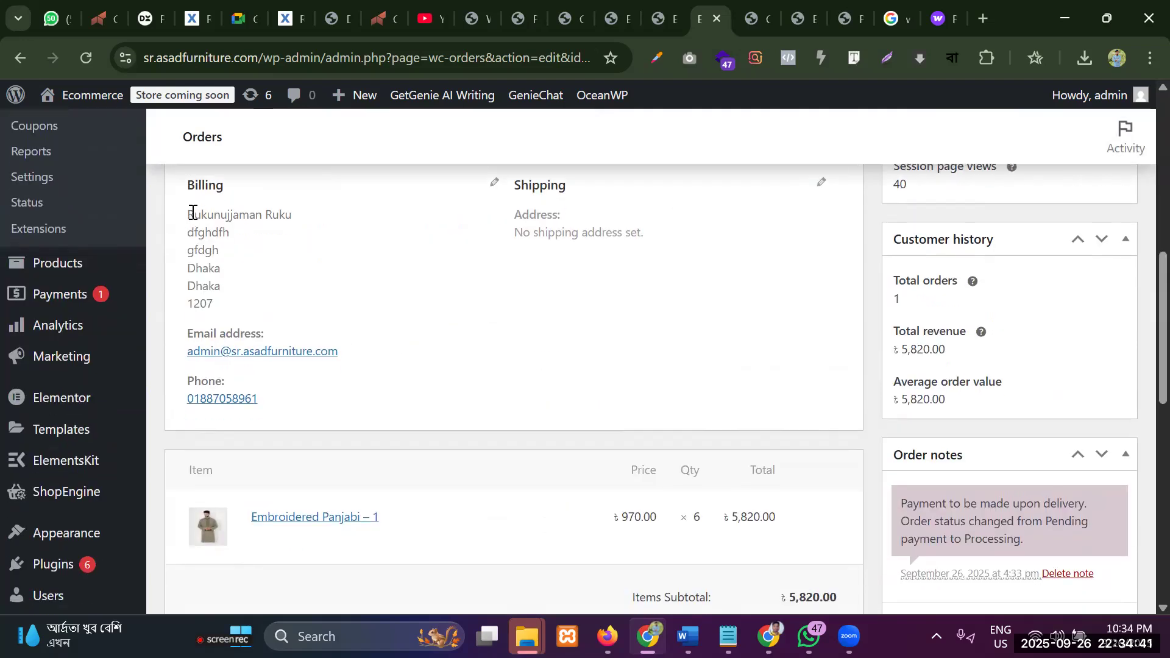
{"action": "scroll", "coordinate": [187, 427], "scroll_direction": "up", "scroll_amount": 3}
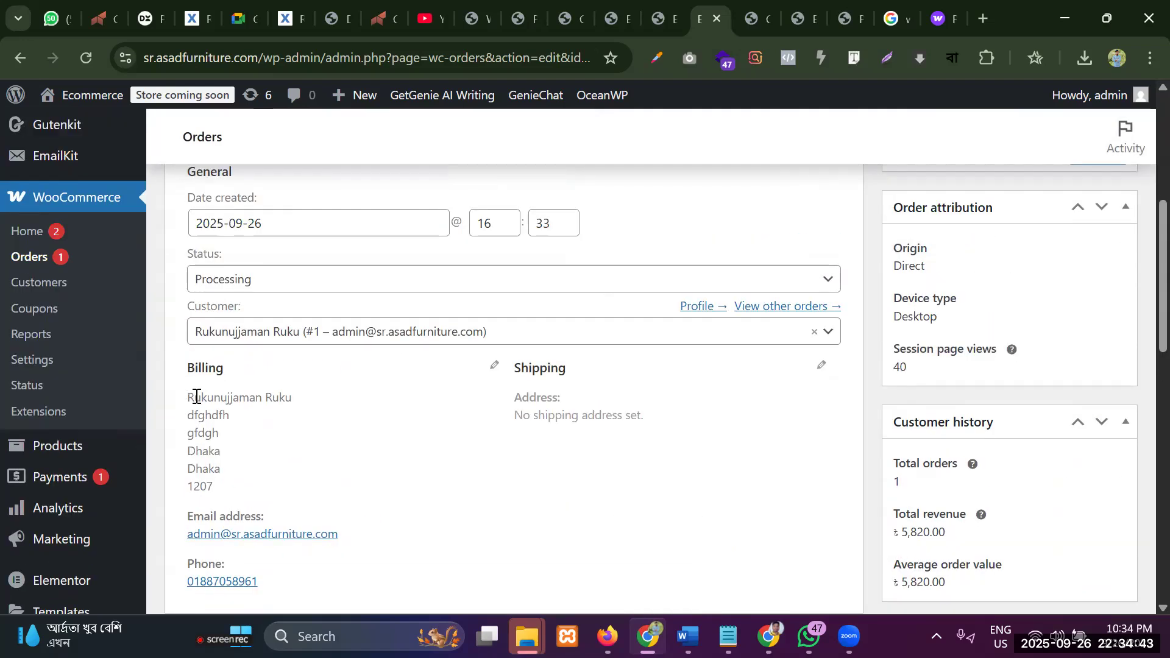
{"action": "scroll", "coordinate": [191, 397], "scroll_direction": "down", "scroll_amount": 3}
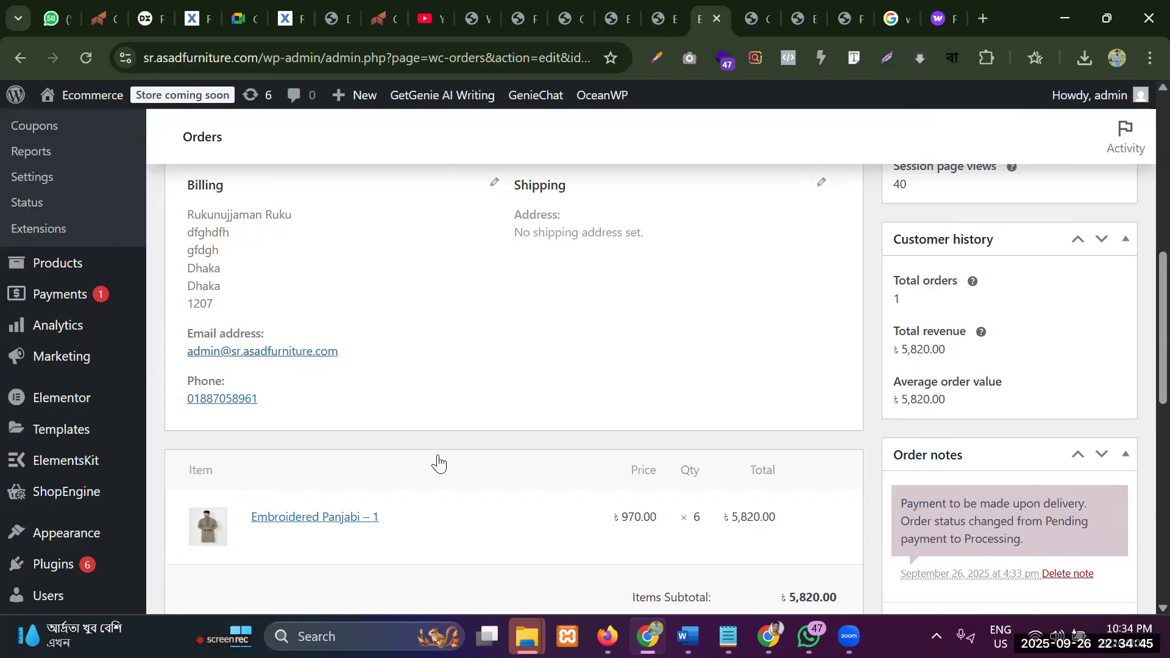
{"action": "scroll", "coordinate": [436, 460], "scroll_direction": "up", "scroll_amount": 6}
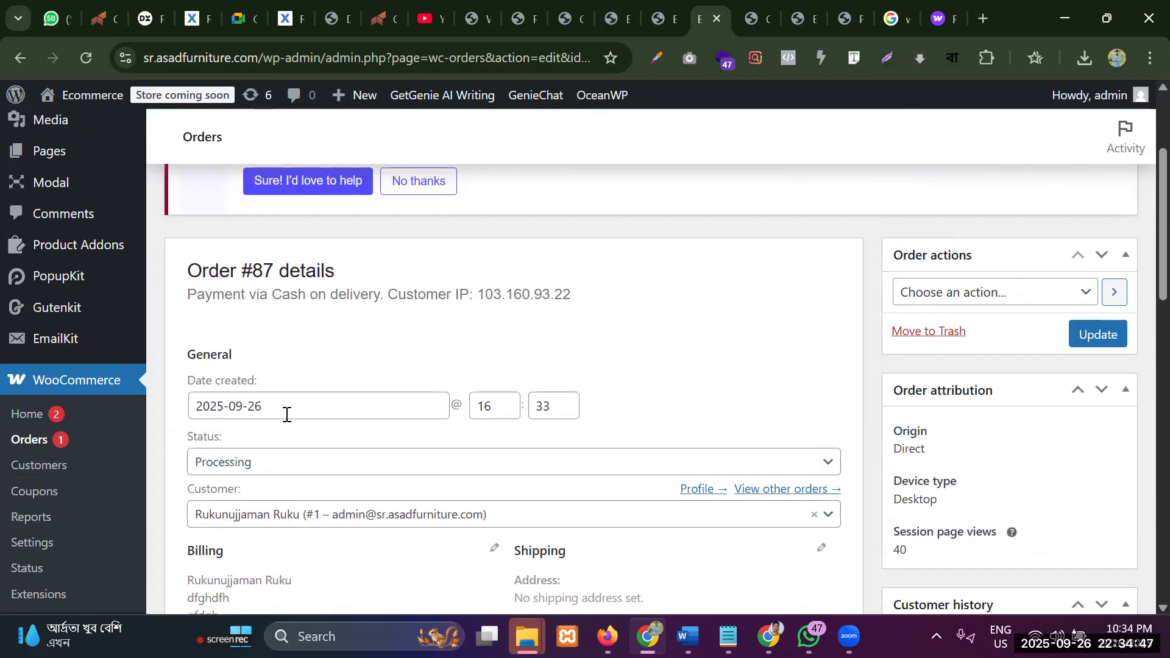
{"action": "left_click", "coordinate": [306, 461]}
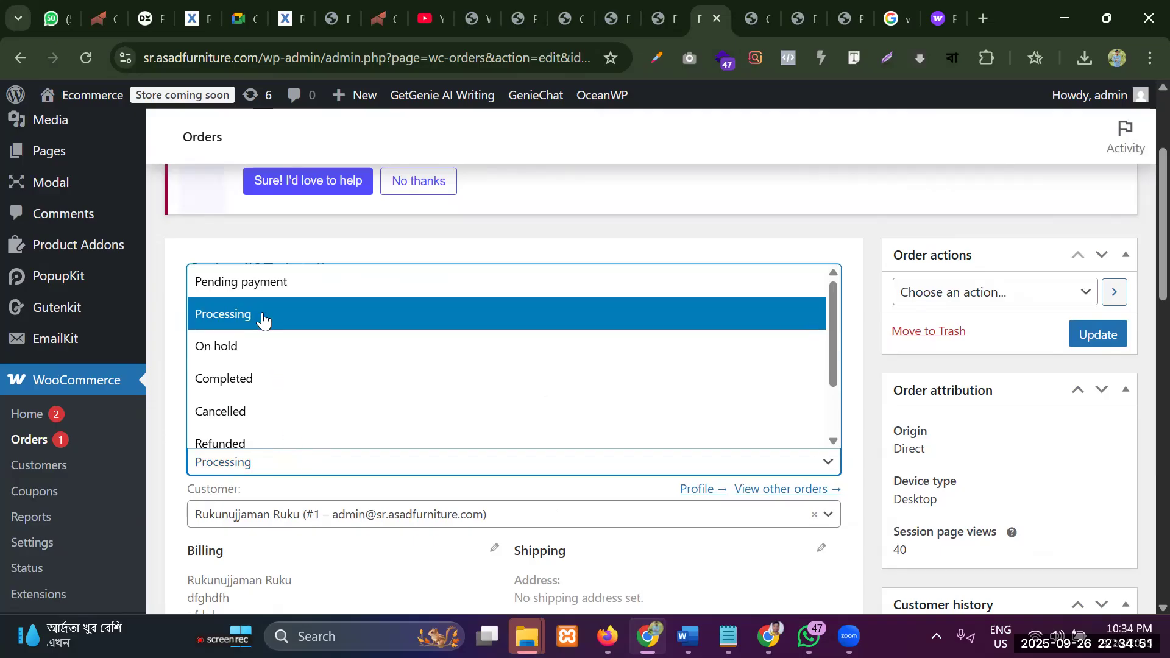
{"action": "scroll", "coordinate": [280, 410], "scroll_direction": "down", "scroll_amount": 2}
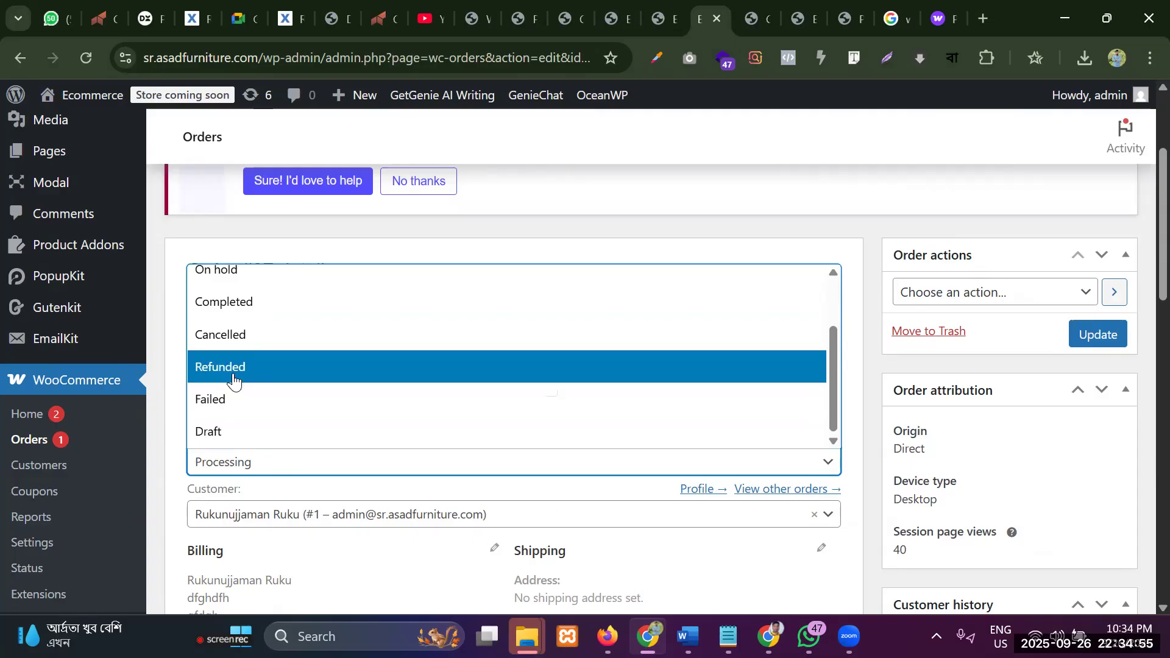
{"action": "scroll", "coordinate": [238, 359], "scroll_direction": "up", "scroll_amount": 2}
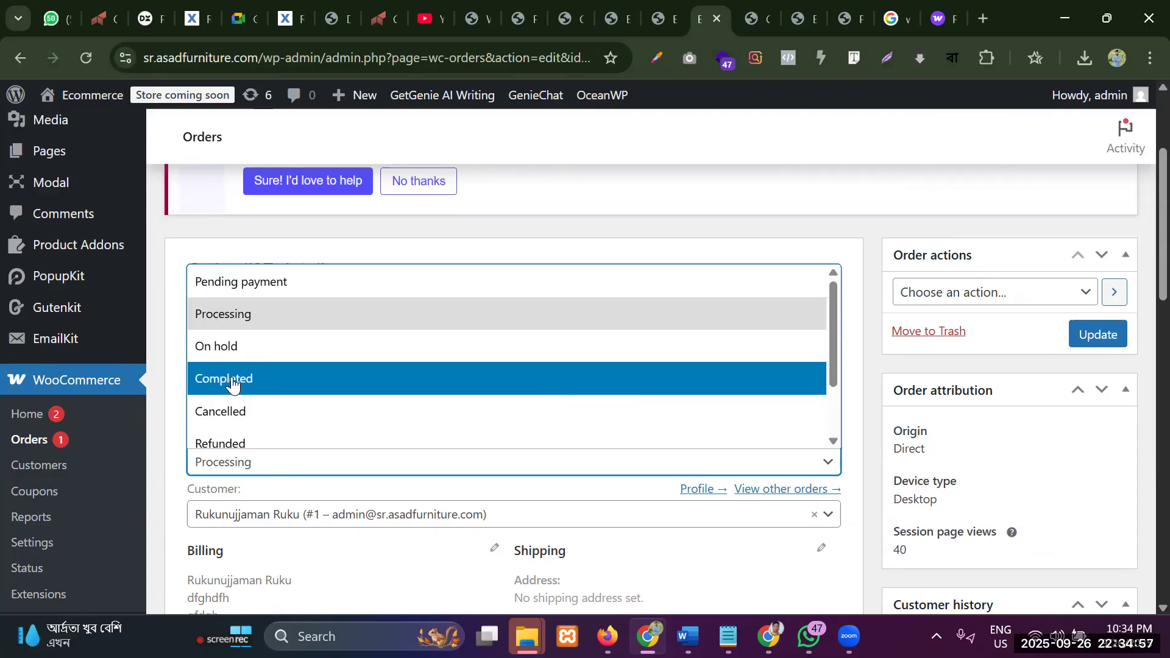
{"action": "left_click", "coordinate": [232, 382]}
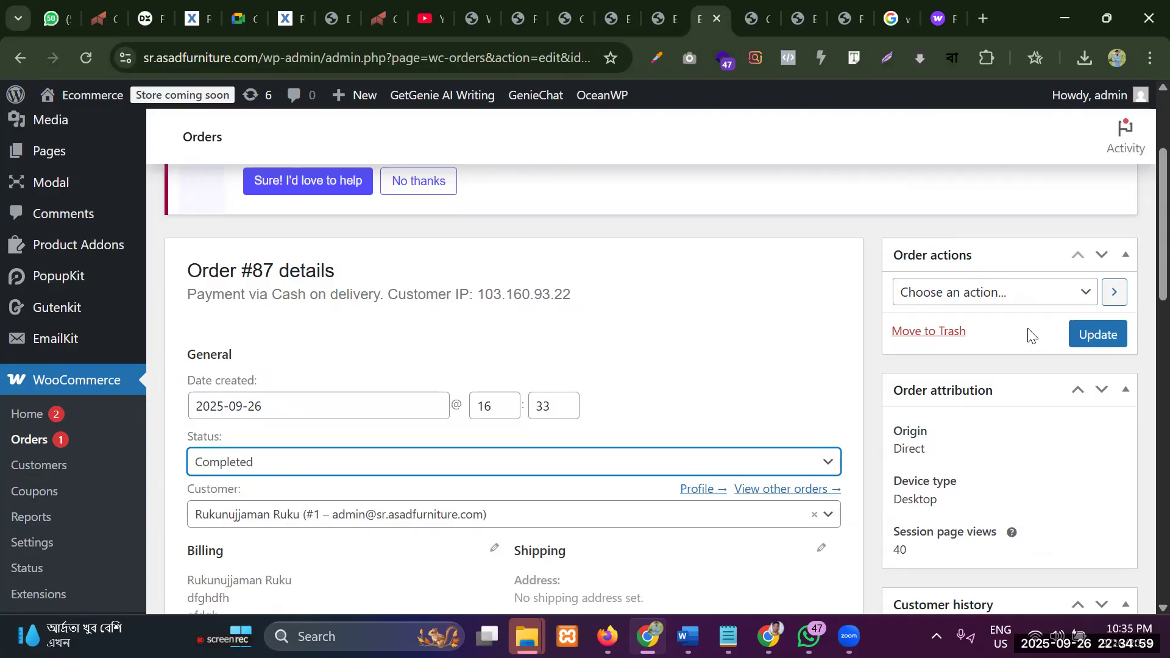
{"action": "left_click", "coordinate": [1102, 336]}
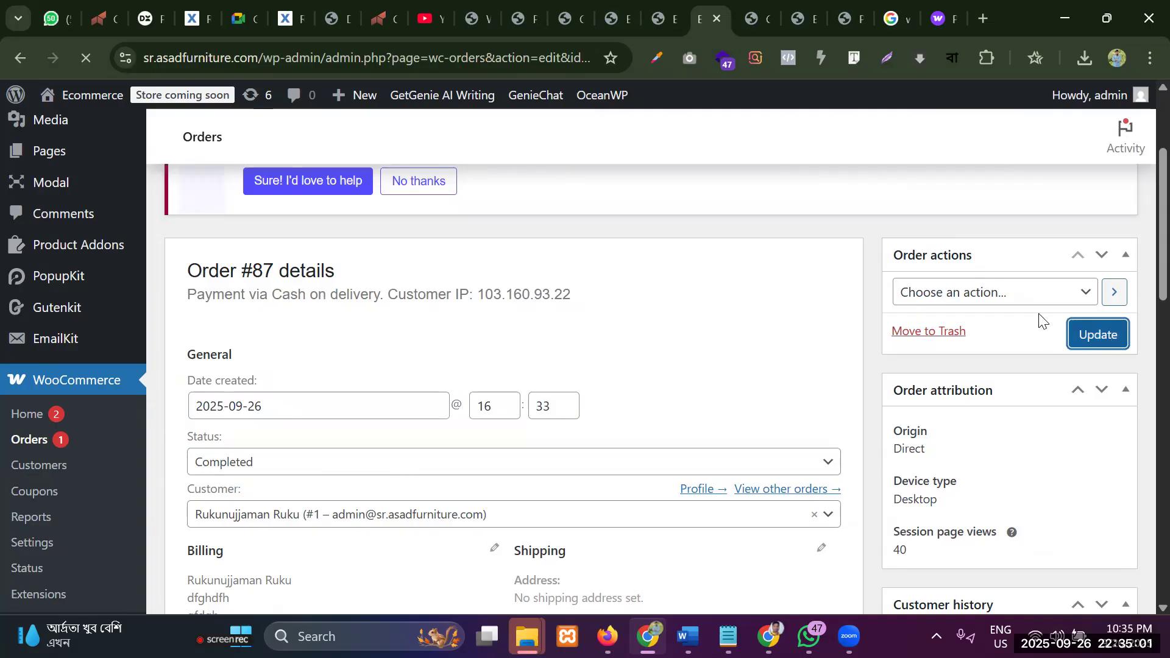
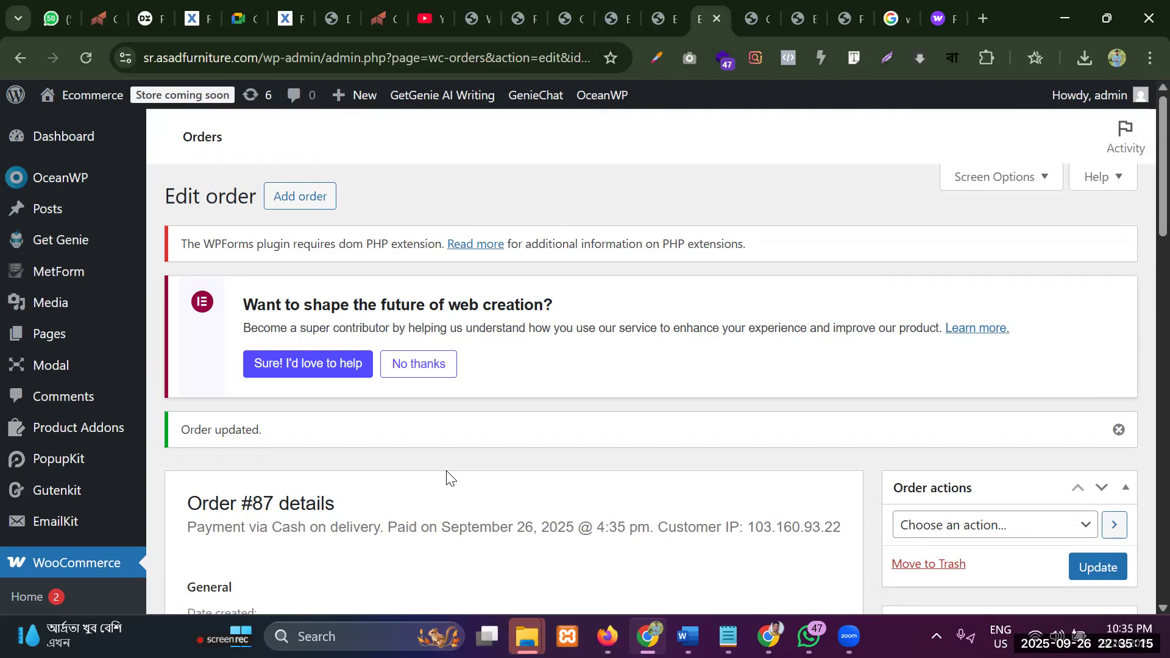
Return from order #87 to the Orders list, which shows it Completed at 5,820.00
{"action": "scroll", "coordinate": [569, 403], "scroll_direction": "down", "scroll_amount": 5}
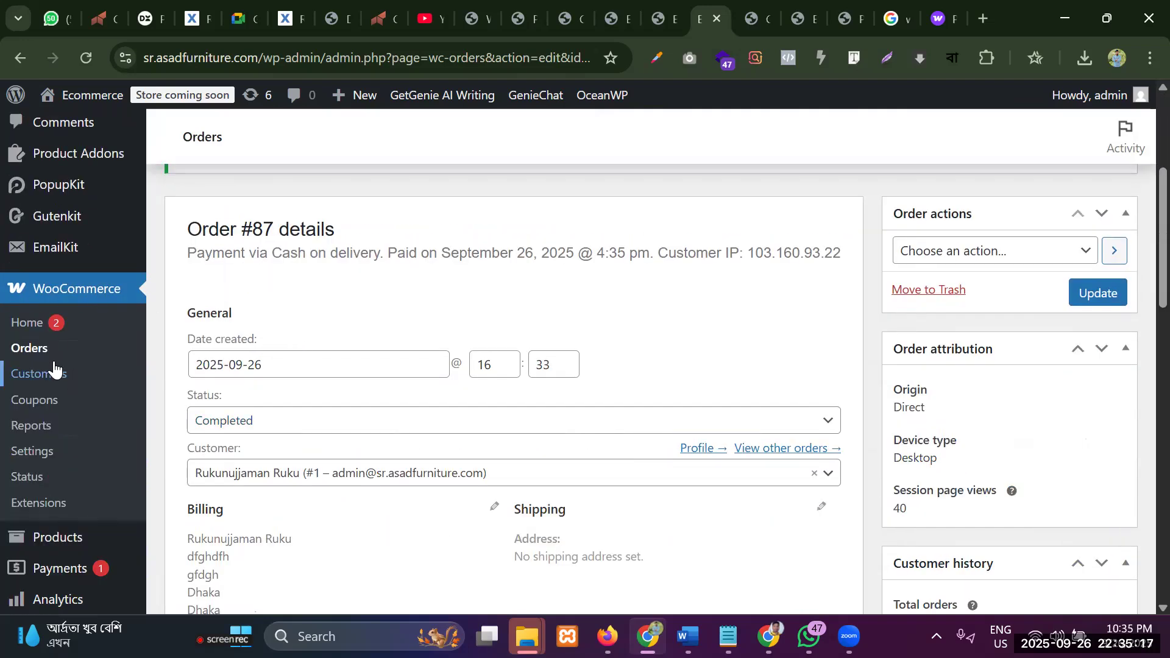
{"action": "left_click", "coordinate": [30, 351]}
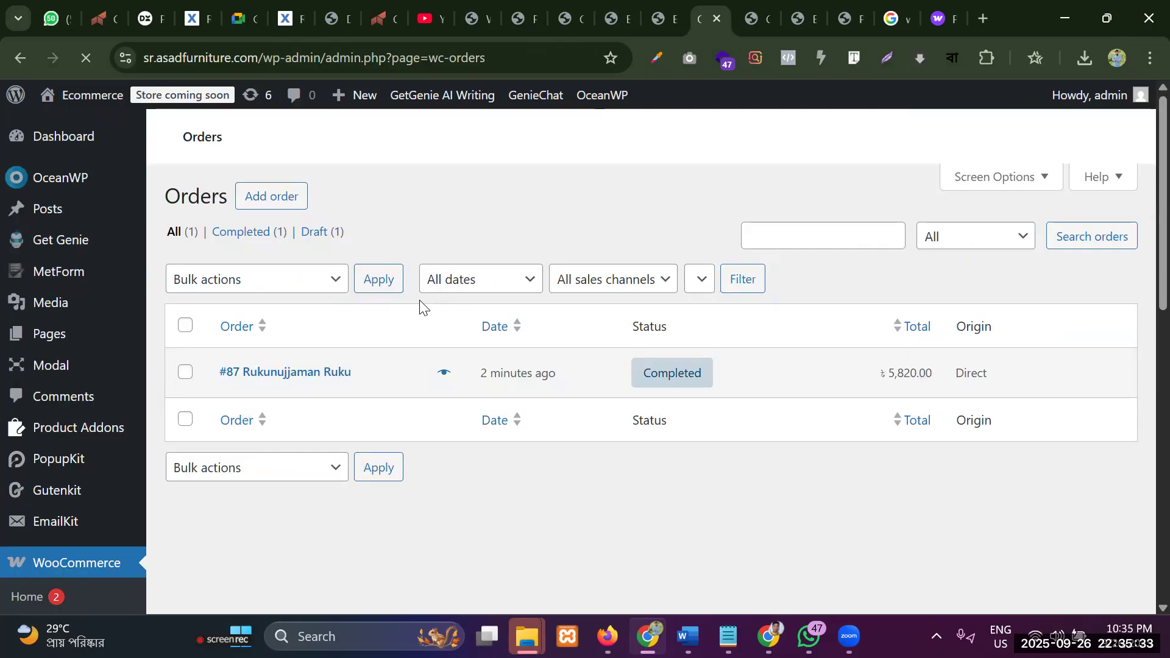
{"action": "scroll", "coordinate": [398, 287], "scroll_direction": "down", "scroll_amount": 3}
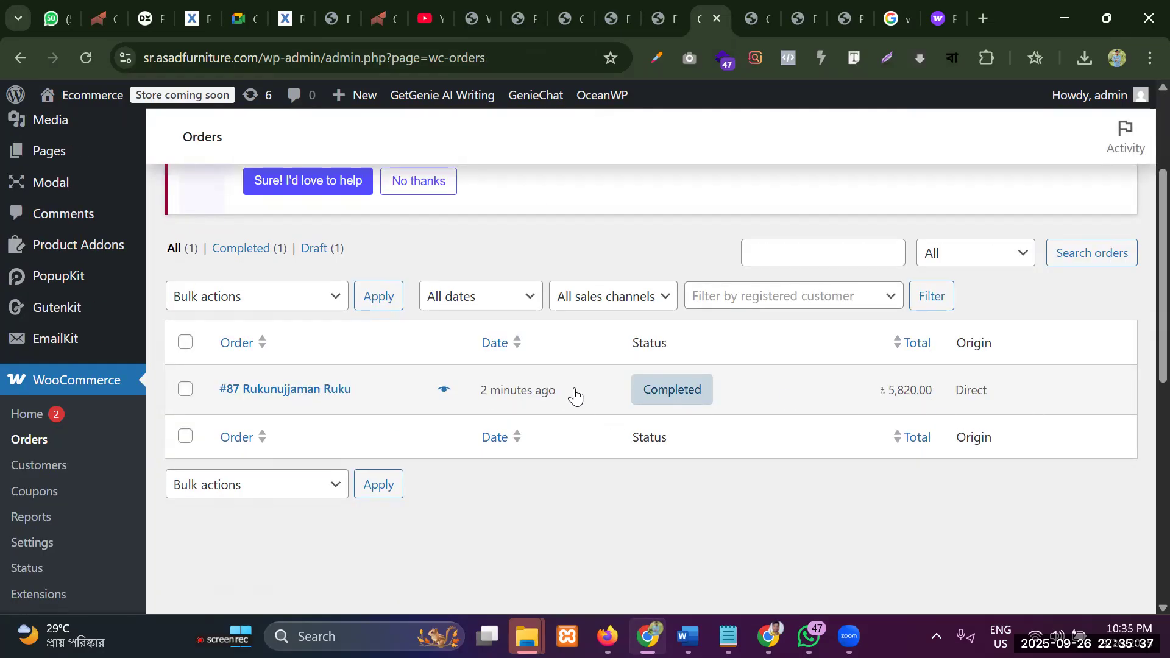
{"action": "scroll", "coordinate": [495, 334], "scroll_direction": "down", "scroll_amount": 3}
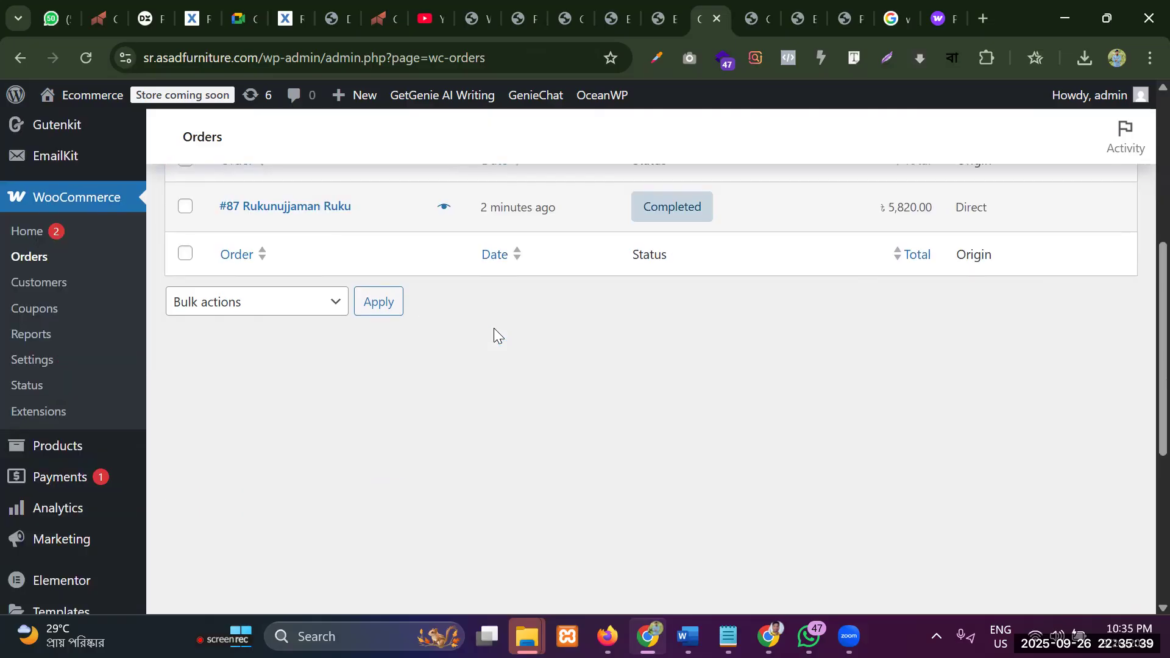
{"action": "scroll", "coordinate": [493, 334], "scroll_direction": "up", "scroll_amount": 2}
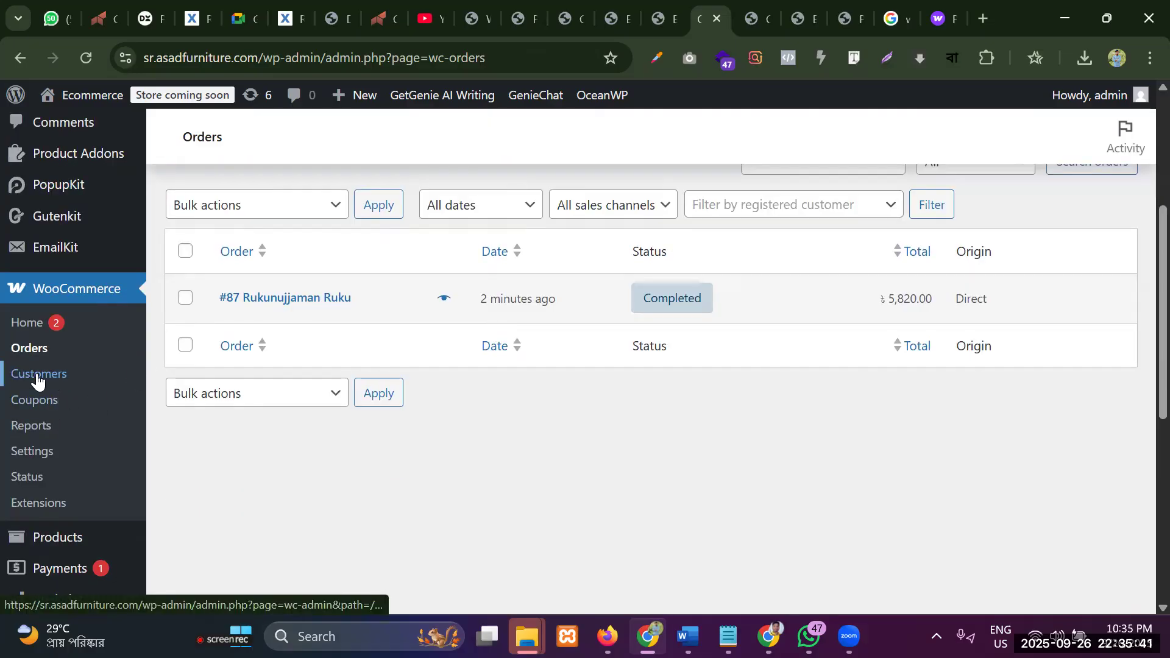
Open the WooCommerce Customers report listing the one customer with 1 order
{"action": "left_click", "coordinate": [58, 377]}
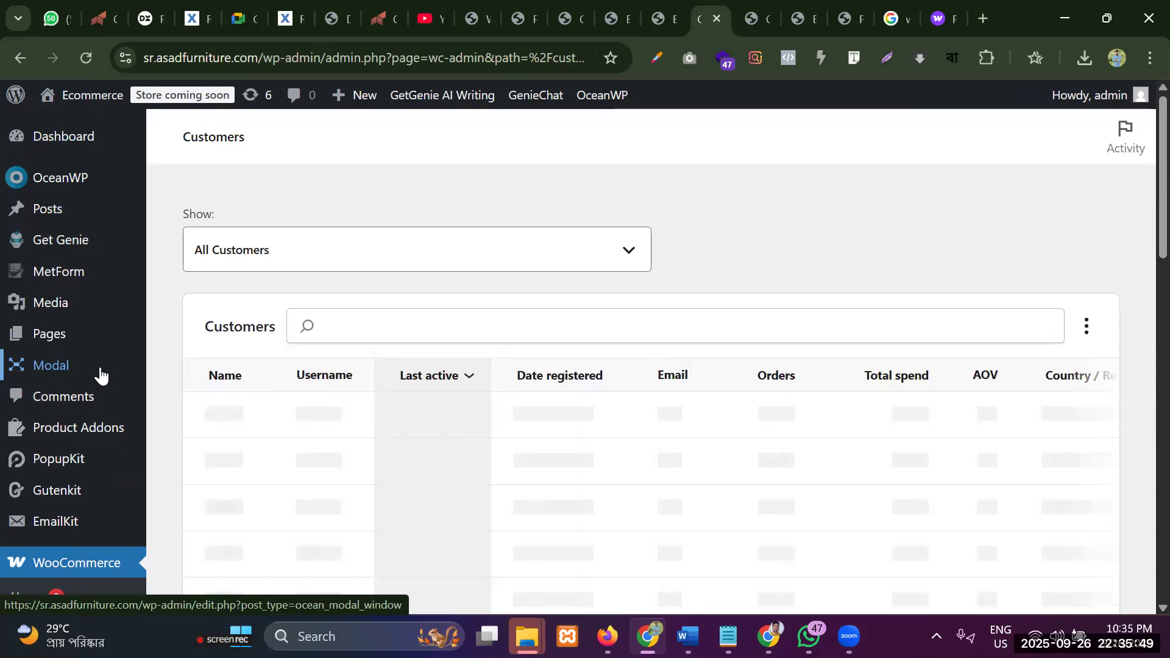
{"action": "scroll", "coordinate": [520, 384], "scroll_direction": "down", "scroll_amount": 4}
{"action": "scroll", "coordinate": [520, 384], "scroll_direction": "down", "scroll_amount": 4}
{"action": "scroll", "coordinate": [519, 385], "scroll_direction": "up", "scroll_amount": 9}
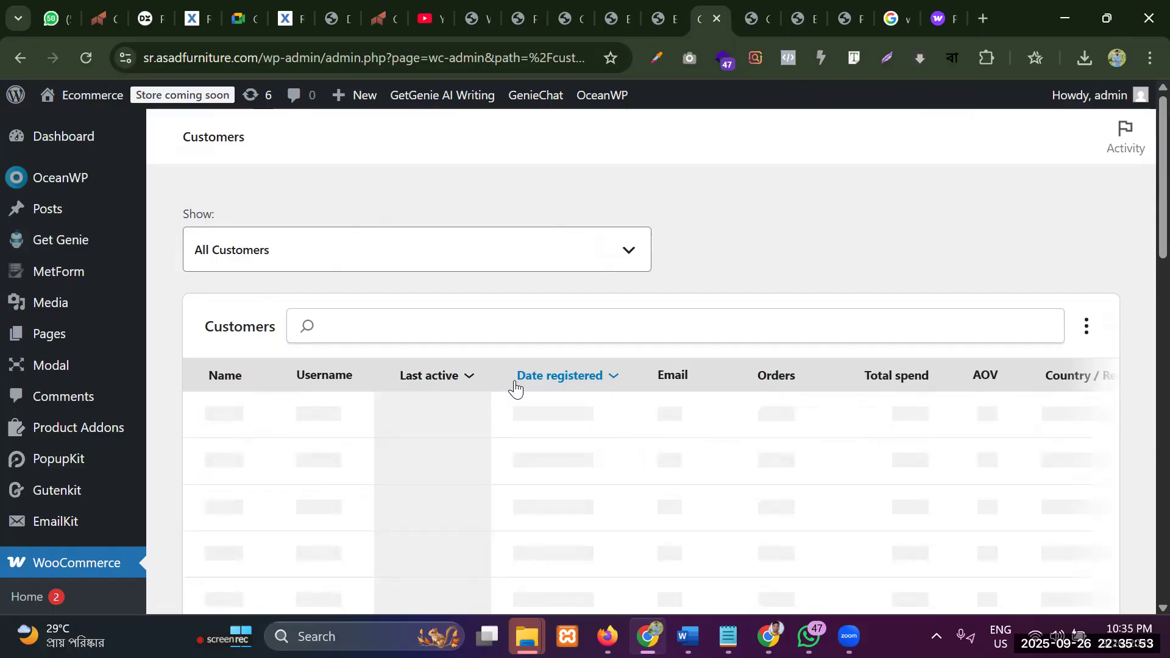
{"action": "scroll", "coordinate": [640, 381], "scroll_direction": "down", "scroll_amount": 8}
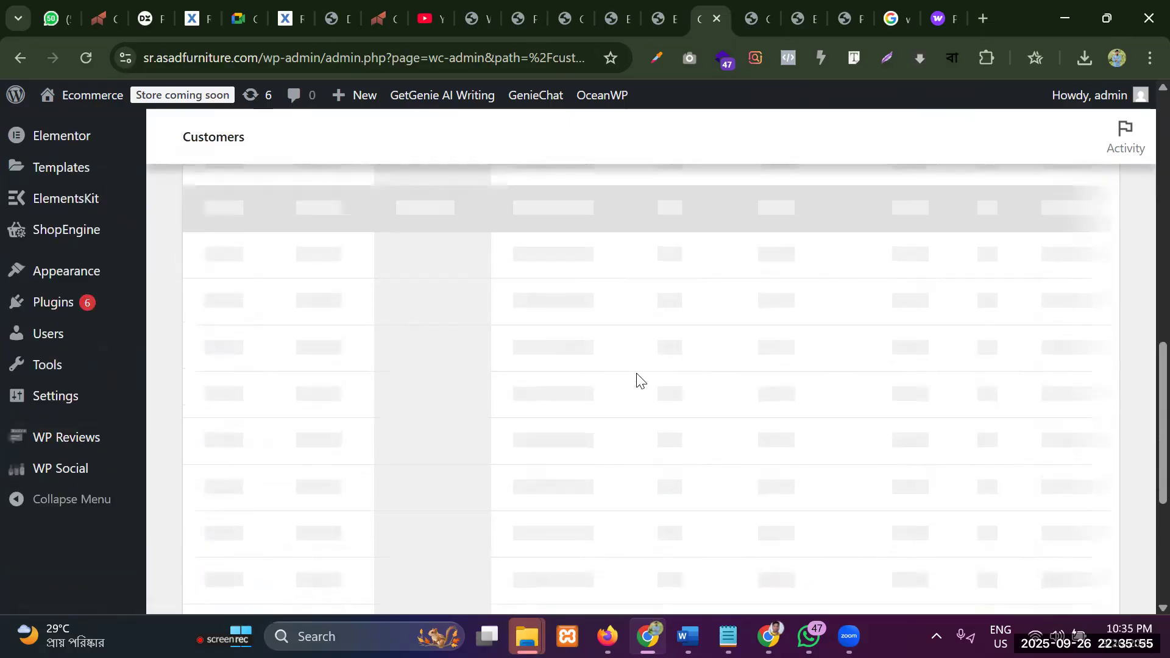
{"action": "scroll", "coordinate": [636, 373], "scroll_direction": "up", "scroll_amount": 8}
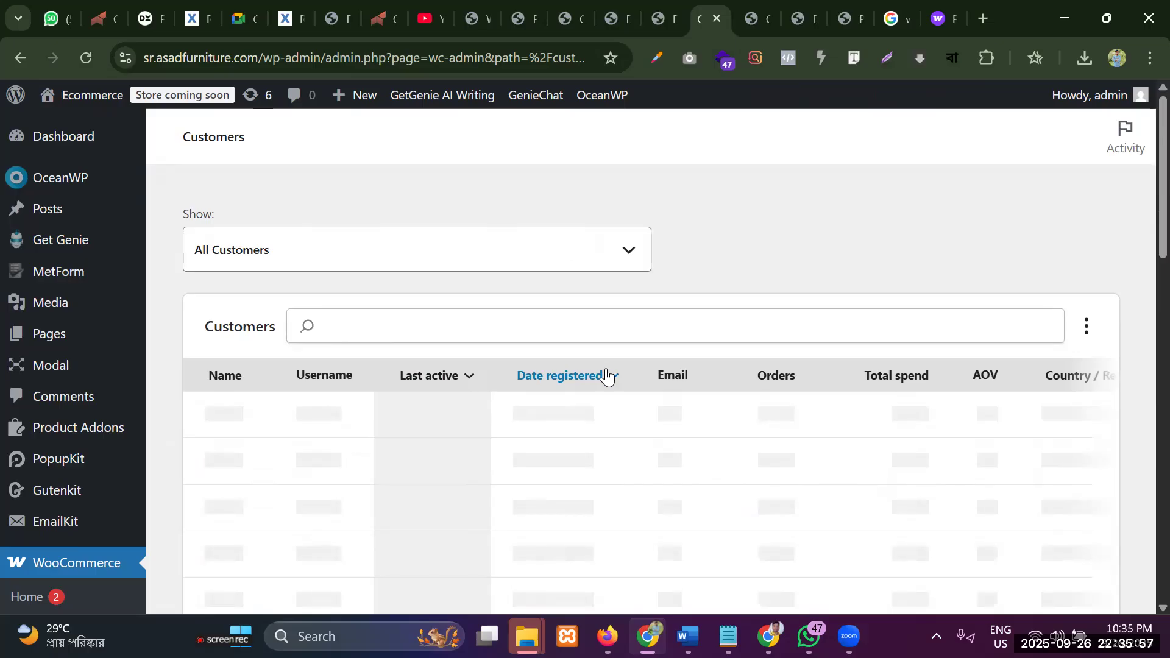
{"action": "scroll", "coordinate": [373, 354], "scroll_direction": "down", "scroll_amount": 7}
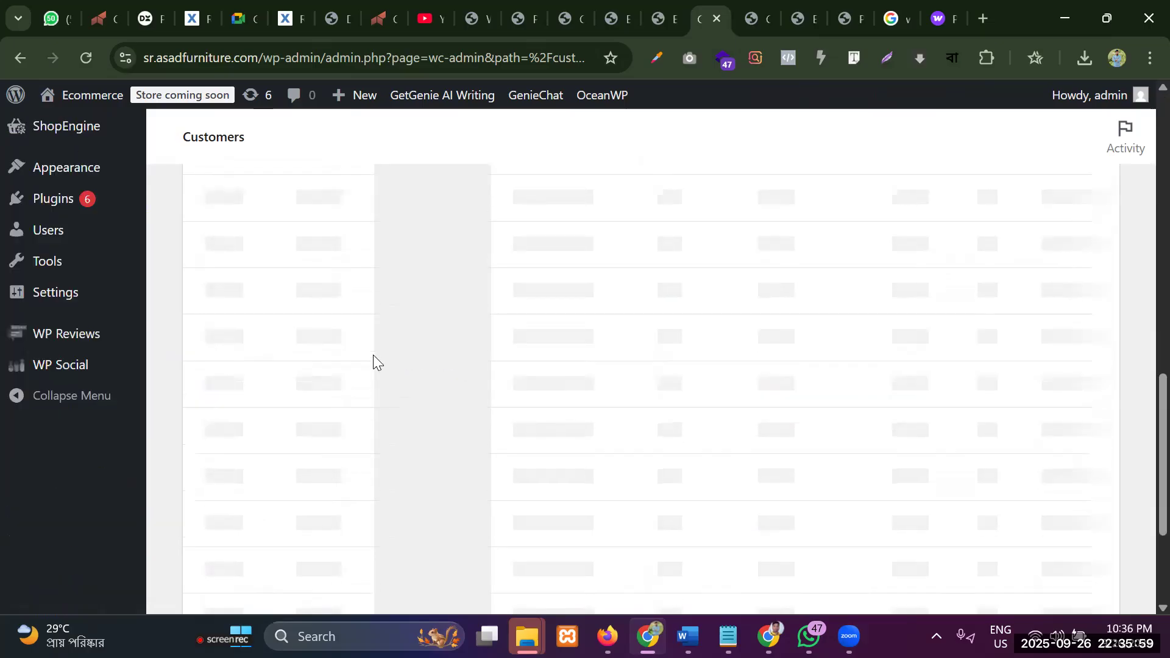
{"action": "scroll", "coordinate": [373, 355], "scroll_direction": "up", "scroll_amount": 8}
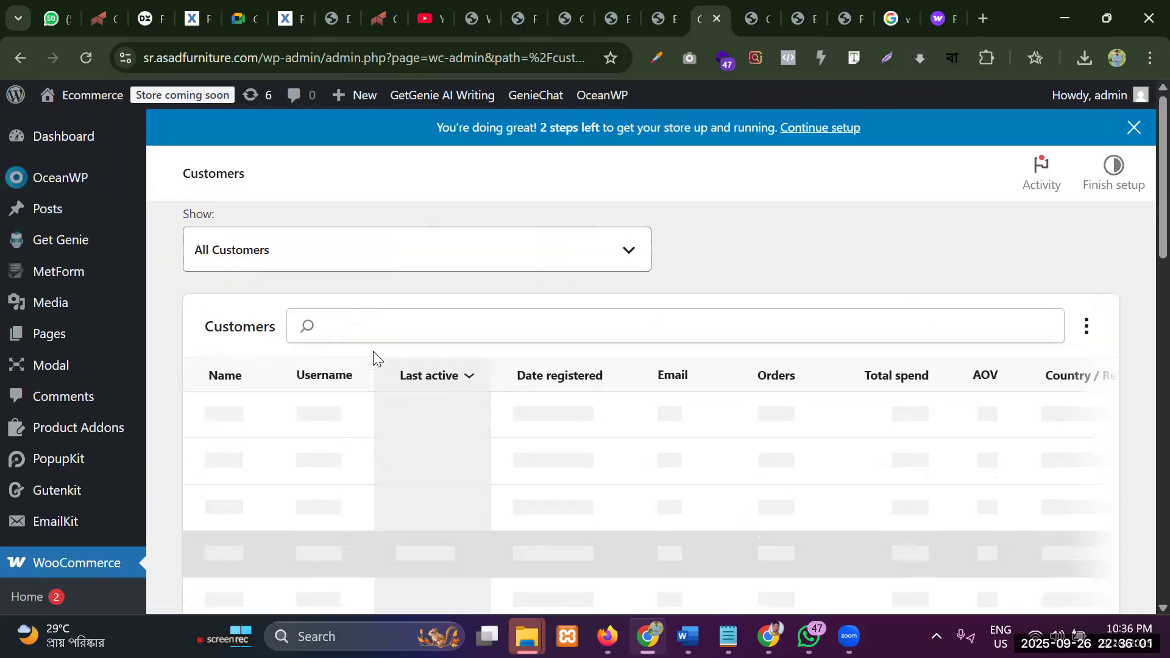
{"action": "scroll", "coordinate": [373, 351], "scroll_direction": "up", "scroll_amount": 1}
Sort customers by name, keep the Show filter on all customers, and view every column
{"action": "left_click", "coordinate": [227, 406]}
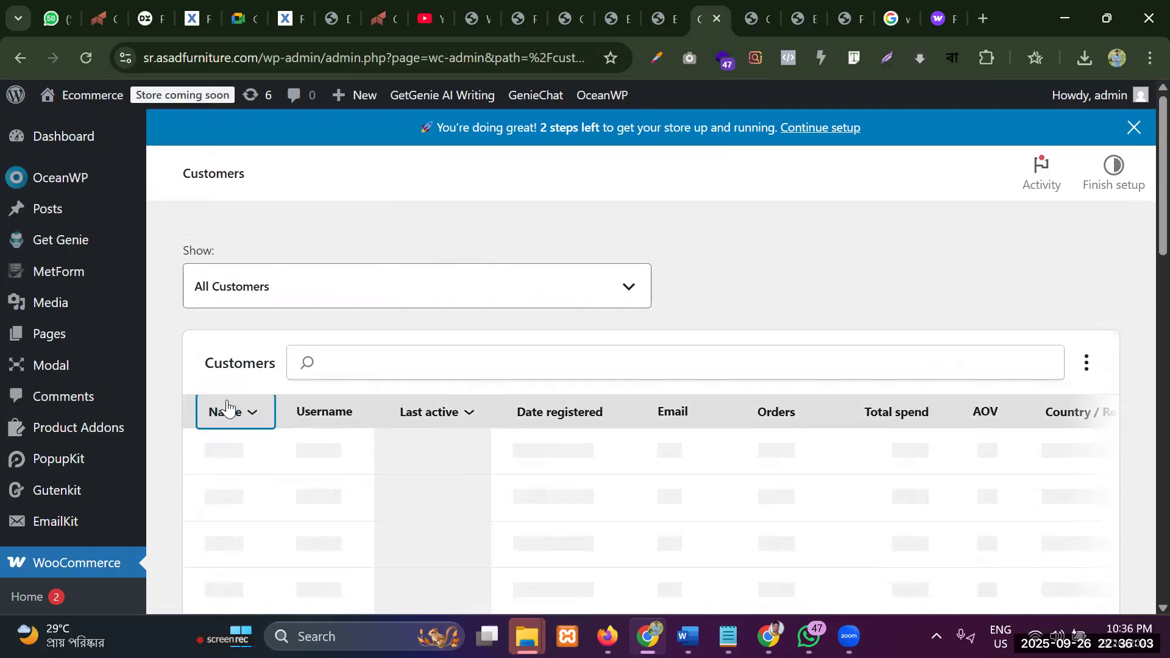
{"action": "left_click", "coordinate": [322, 446]}
{"action": "left_click", "coordinate": [335, 285]}
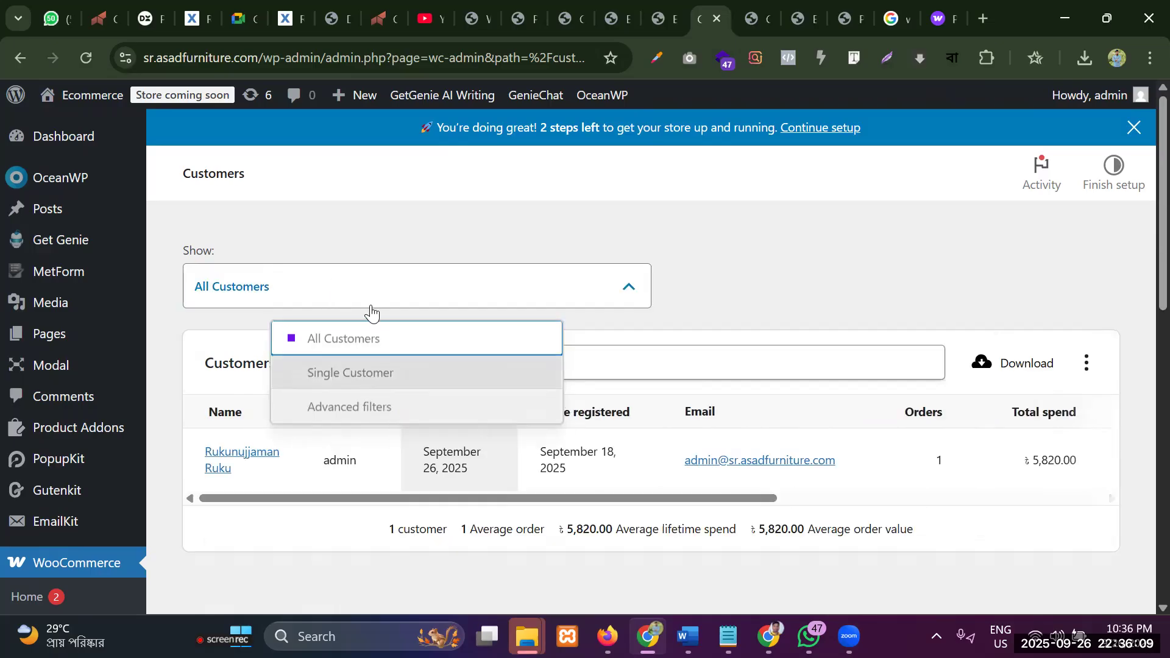
{"action": "left_click", "coordinate": [375, 284]}
{"action": "left_click_drag", "start_coordinate": [428, 501], "coordinate": [260, 484]}
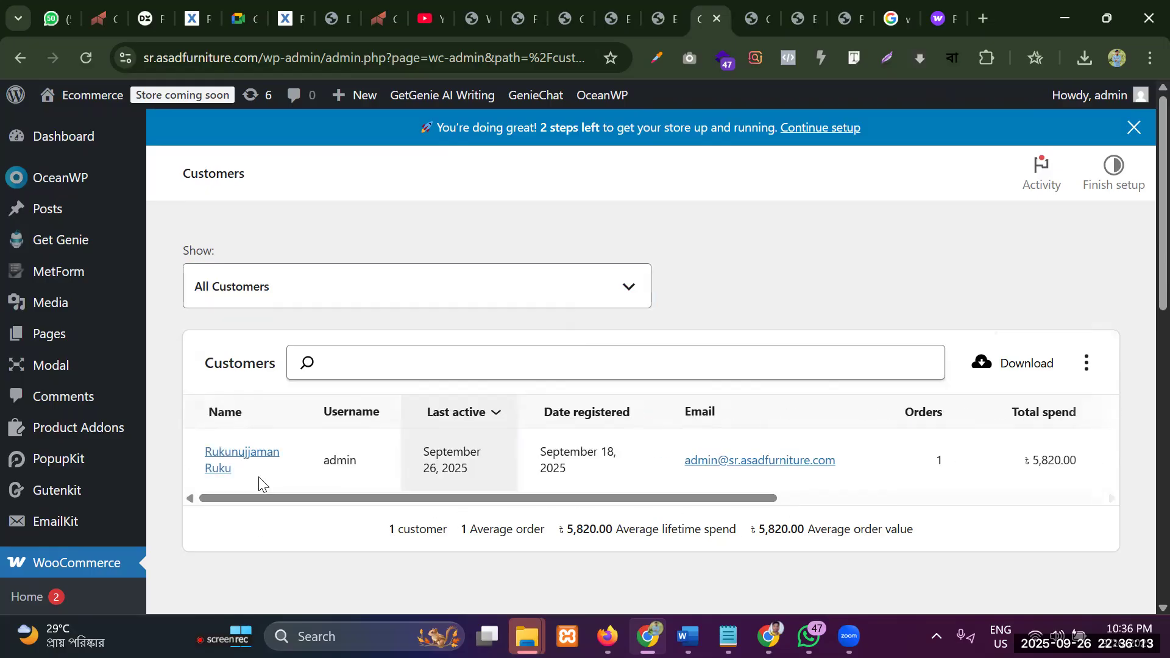
{"action": "scroll", "coordinate": [73, 470], "scroll_direction": "down", "scroll_amount": 1}
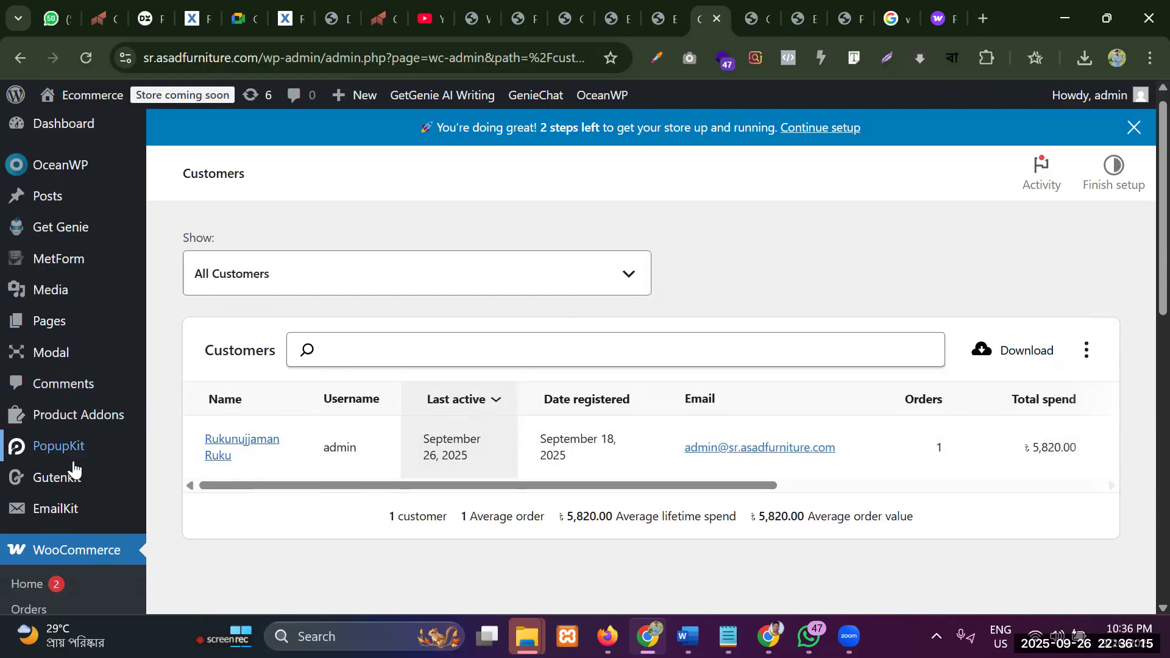
{"action": "scroll", "coordinate": [73, 469], "scroll_direction": "down", "scroll_amount": 3}
{"action": "left_click_drag", "start_coordinate": [726, 316], "coordinate": [985, 343]}
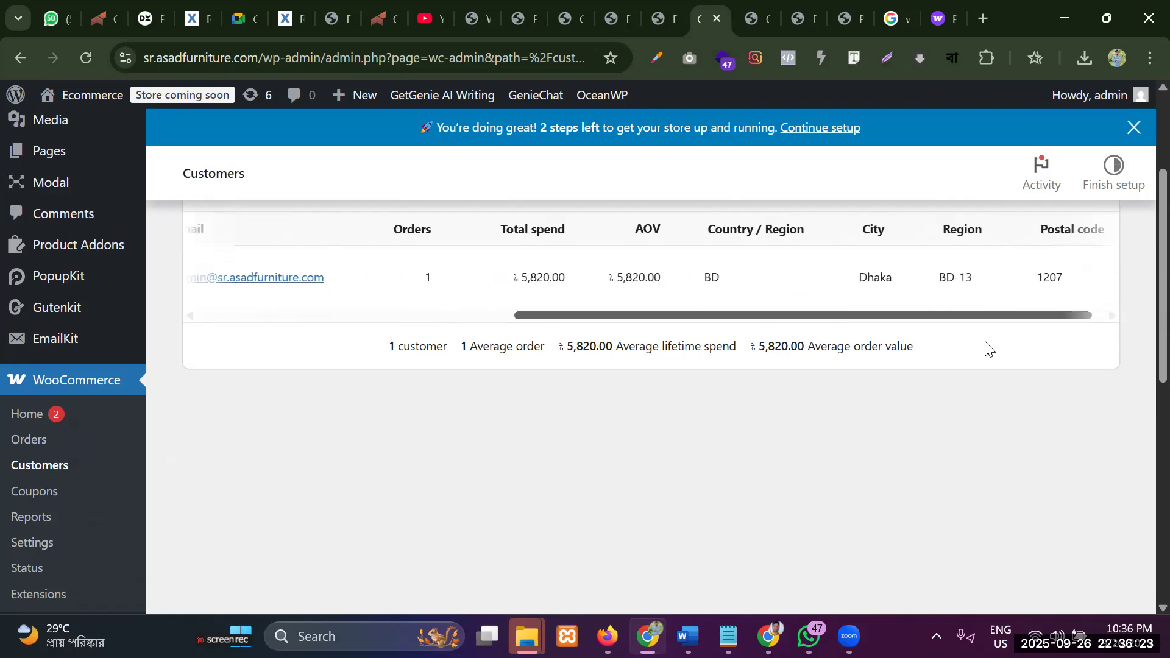
{"action": "scroll", "coordinate": [61, 427], "scroll_direction": "down", "scroll_amount": 2}
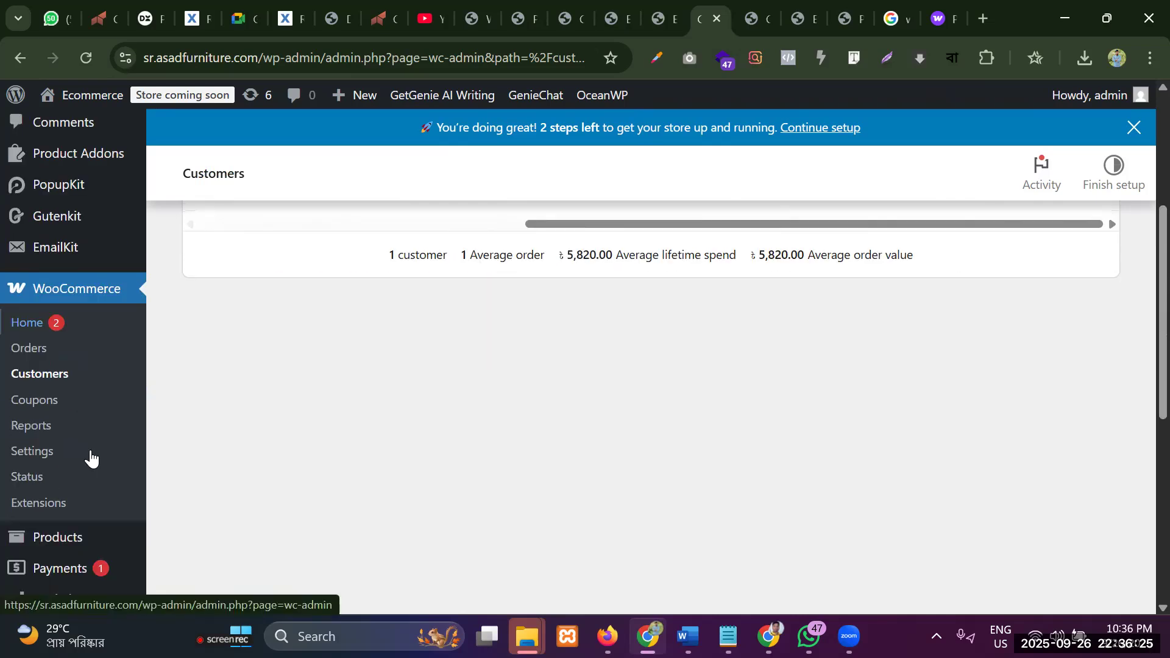
{"action": "left_click", "coordinate": [46, 425]}
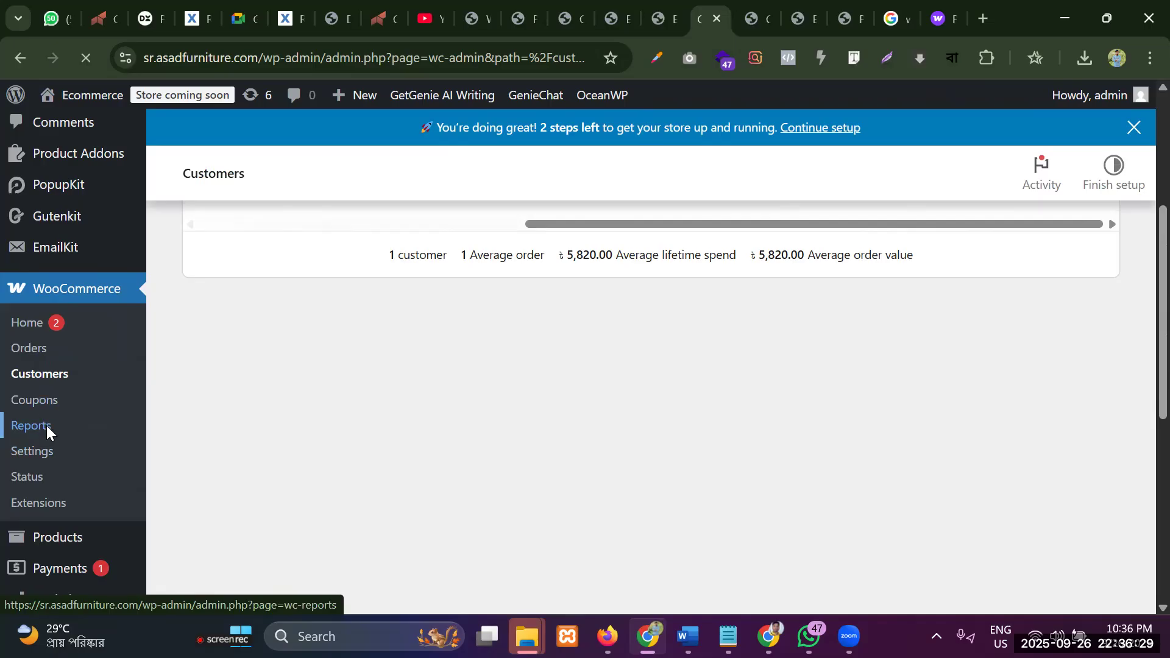
Switch the sales report to This month, showing 0.00 sales and 0 orders
{"action": "scroll", "coordinate": [301, 378], "scroll_direction": "down", "scroll_amount": 4}
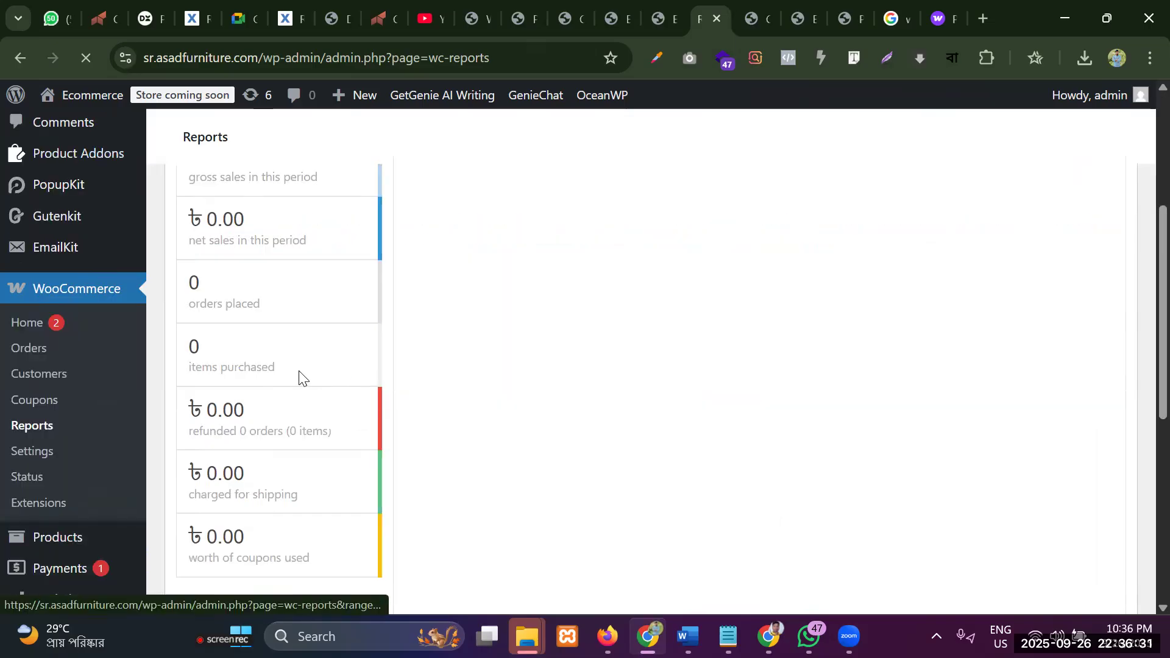
{"action": "scroll", "coordinate": [295, 374], "scroll_direction": "down", "scroll_amount": 4}
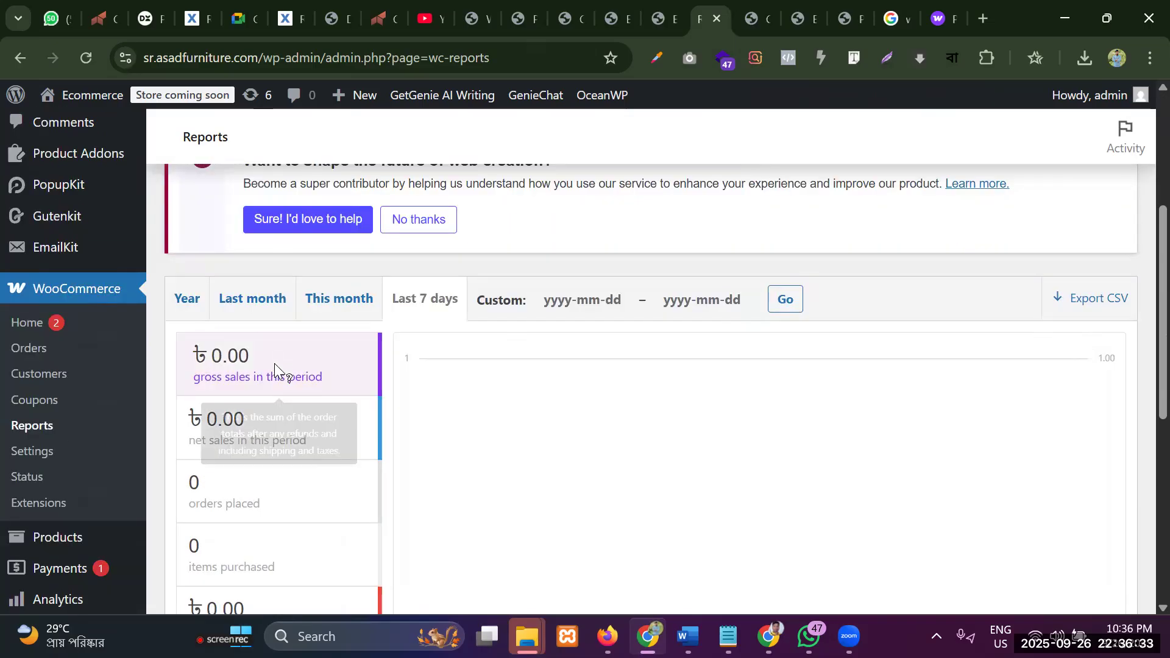
{"action": "scroll", "coordinate": [349, 400], "scroll_direction": "down", "scroll_amount": 1}
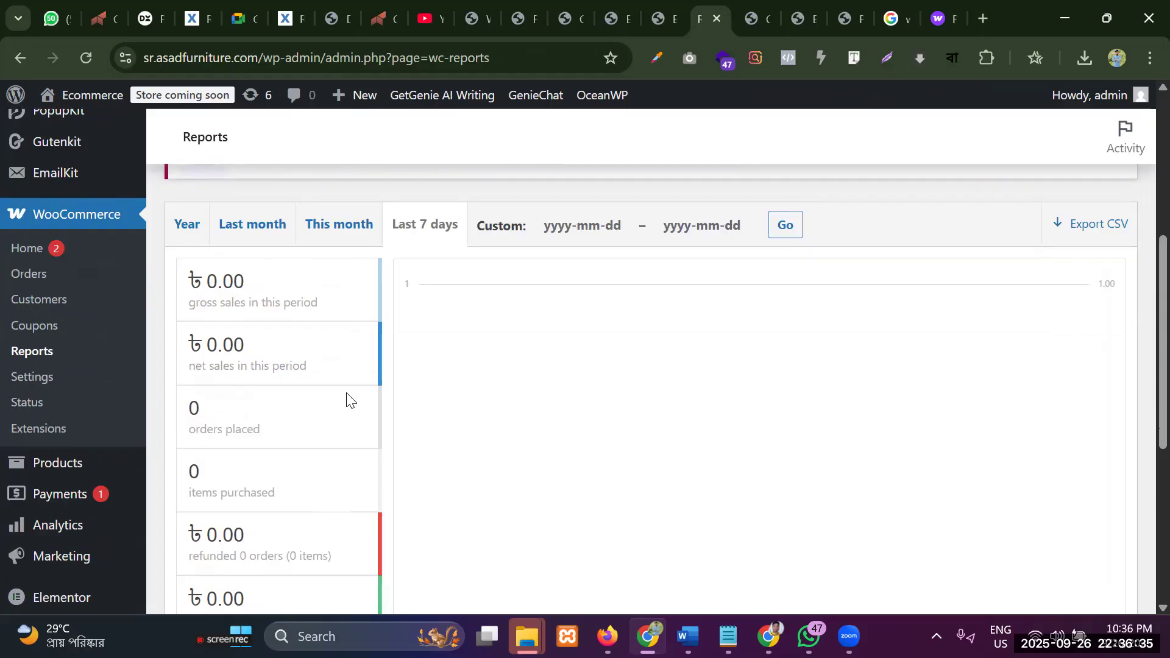
{"action": "scroll", "coordinate": [346, 400], "scroll_direction": "down", "scroll_amount": 2}
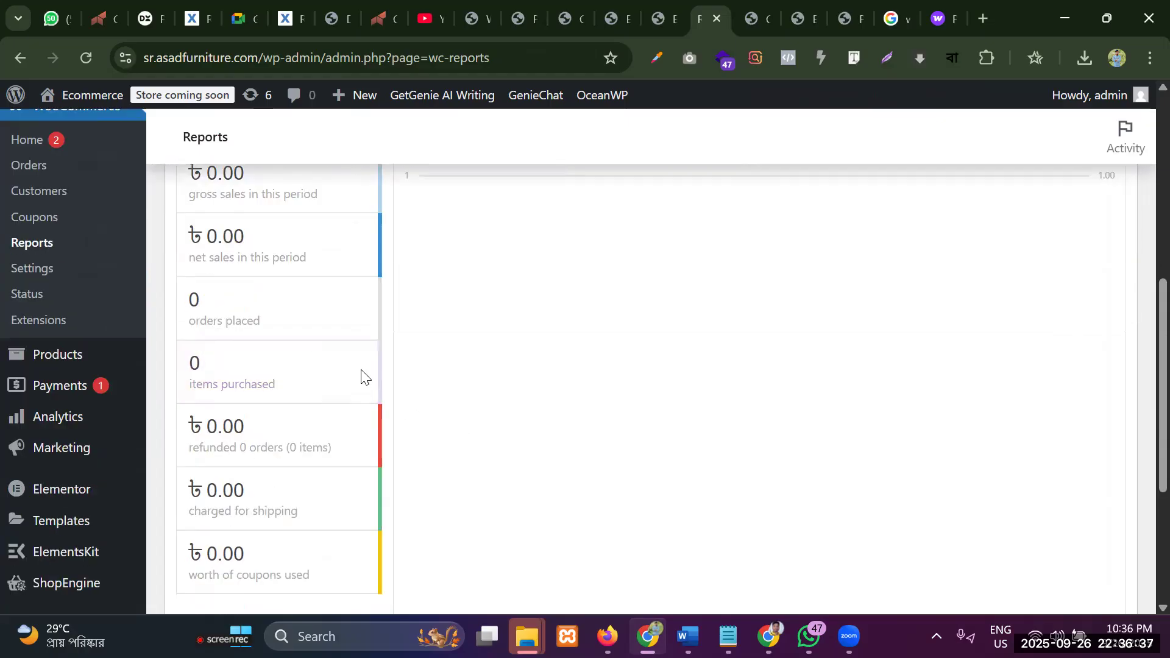
{"action": "scroll", "coordinate": [361, 378], "scroll_direction": "down", "scroll_amount": 4}
{"action": "scroll", "coordinate": [357, 371], "scroll_direction": "up", "scroll_amount": 10}
{"action": "scroll", "coordinate": [366, 378], "scroll_direction": "down", "scroll_amount": 3}
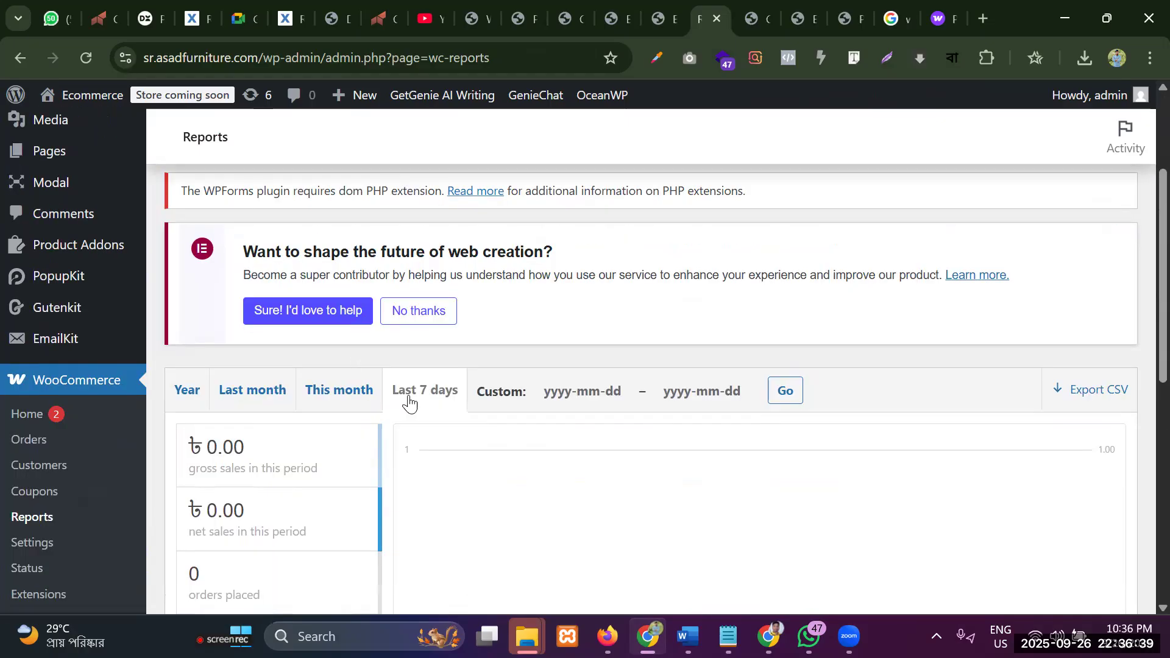
{"action": "left_click", "coordinate": [258, 421]}
{"action": "left_click", "coordinate": [324, 426]}
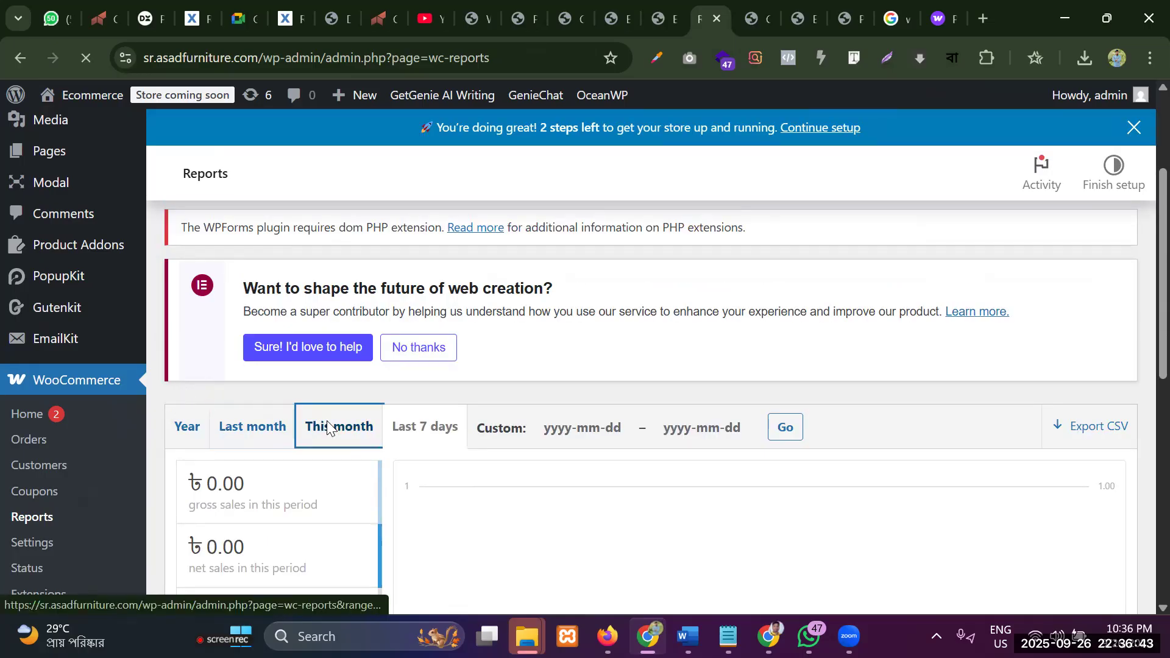
Look over the monthly report figures, then go to the WooCommerce Coupons page
{"action": "scroll", "coordinate": [439, 464], "scroll_direction": "down", "scroll_amount": 3}
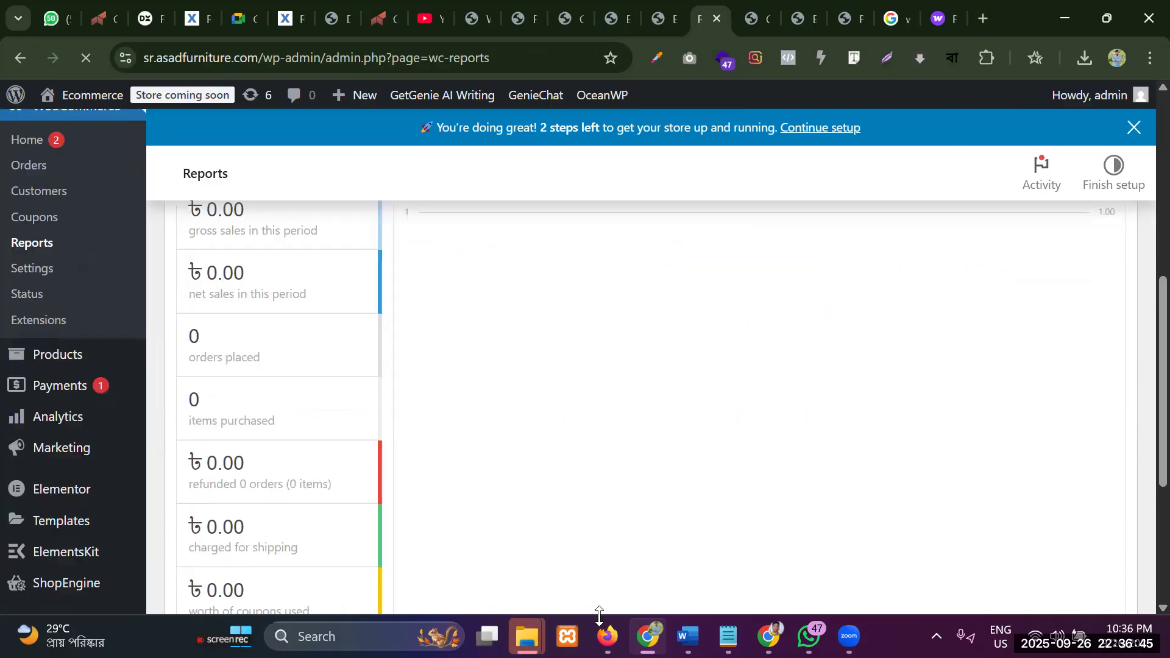
{"action": "scroll", "coordinate": [599, 610], "scroll_direction": "down", "scroll_amount": 2}
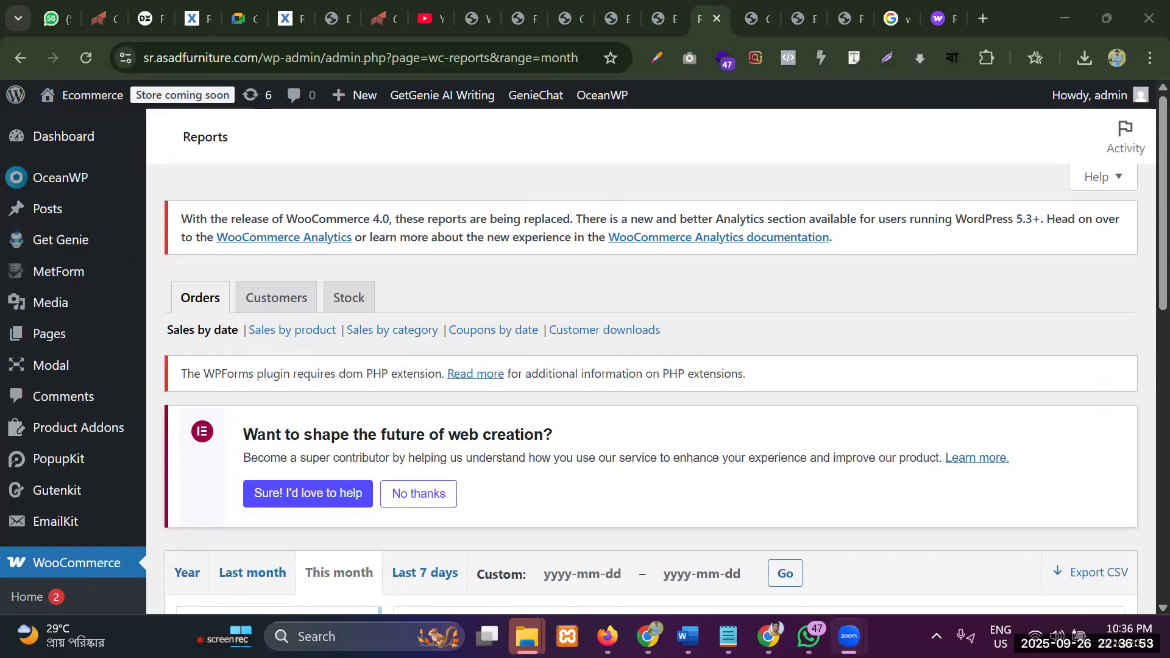
{"action": "scroll", "coordinate": [115, 409], "scroll_direction": "down", "scroll_amount": 7}
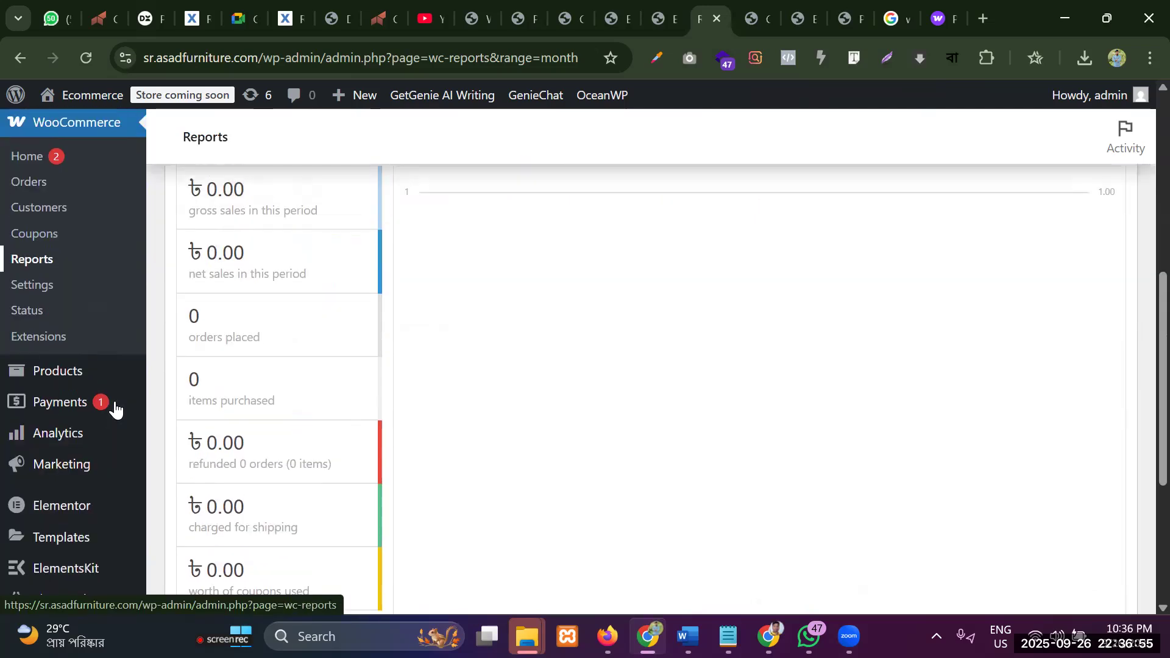
{"action": "scroll", "coordinate": [115, 409], "scroll_direction": "up", "scroll_amount": 6}
{"action": "scroll", "coordinate": [98, 398], "scroll_direction": "down", "scroll_amount": 3}
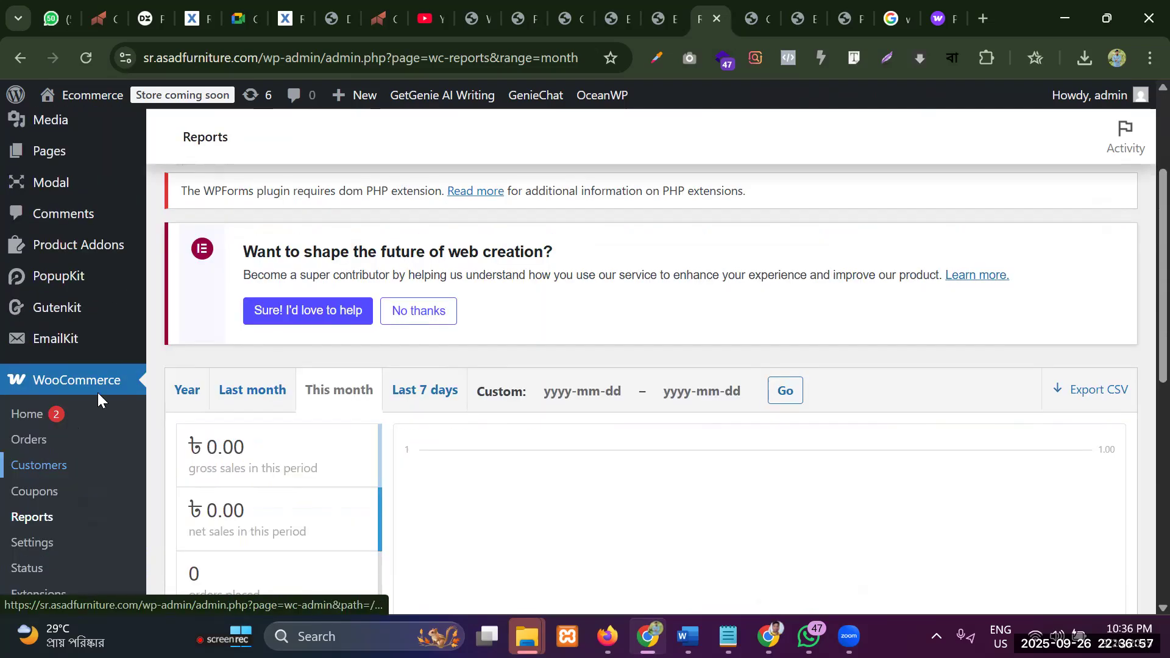
{"action": "scroll", "coordinate": [89, 448], "scroll_direction": "down", "scroll_amount": 3}
{"action": "left_click", "coordinate": [64, 317]}
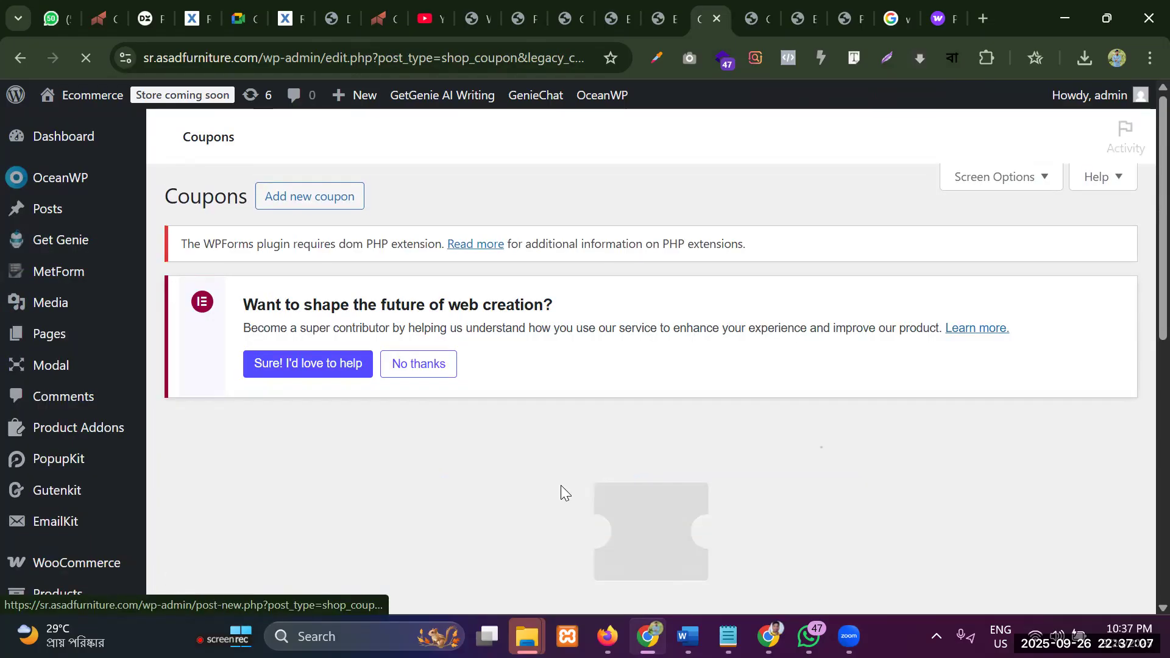
Start a new coupon from the 'Create your first coupon' link
{"action": "scroll", "coordinate": [484, 431], "scroll_direction": "down", "scroll_amount": 4}
{"action": "left_click", "coordinate": [508, 443]}
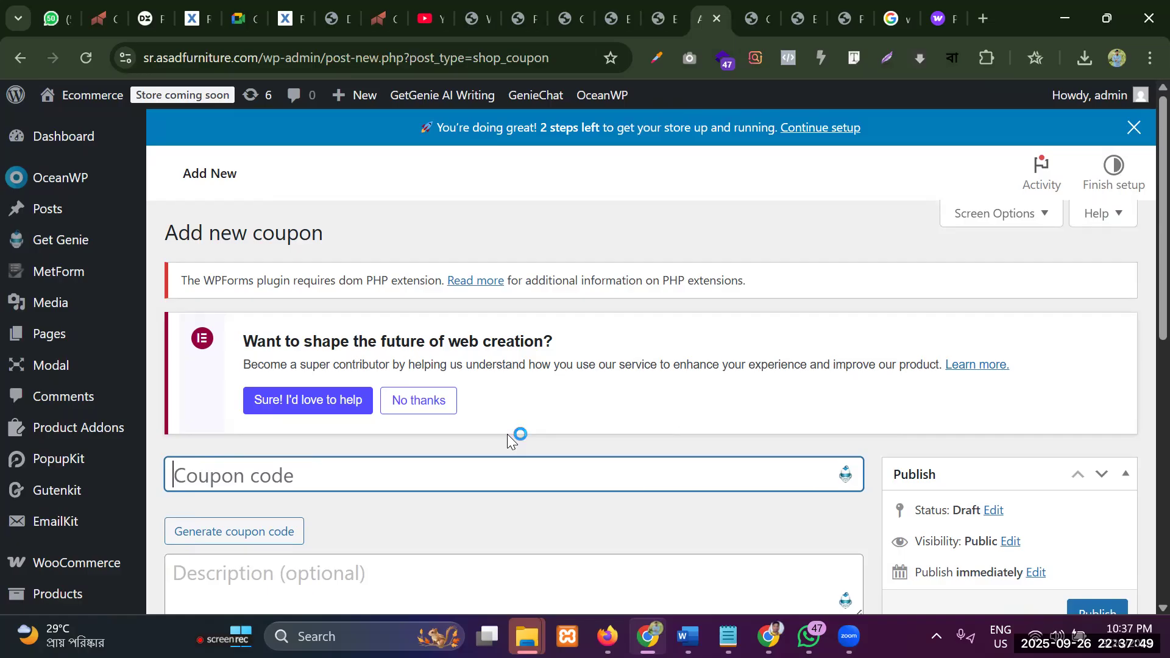
Enter 'Eid 30%' as the coupon code
{"action": "scroll", "coordinate": [539, 435], "scroll_direction": "down", "scroll_amount": 1}
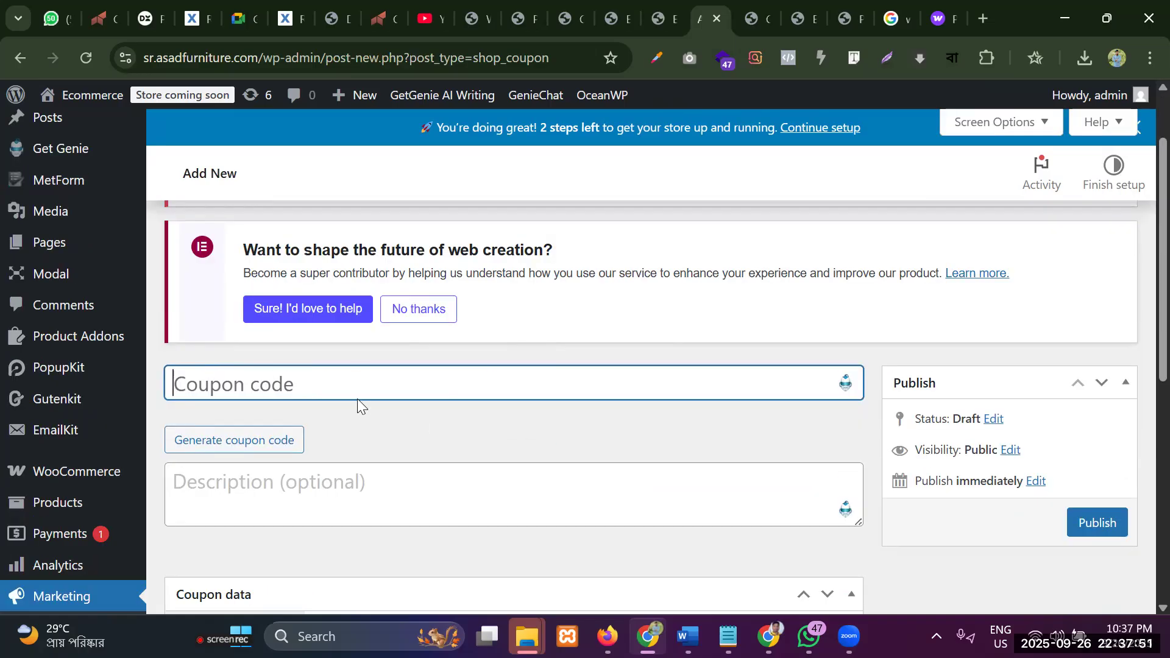
{"action": "type", "text": "Eid "}
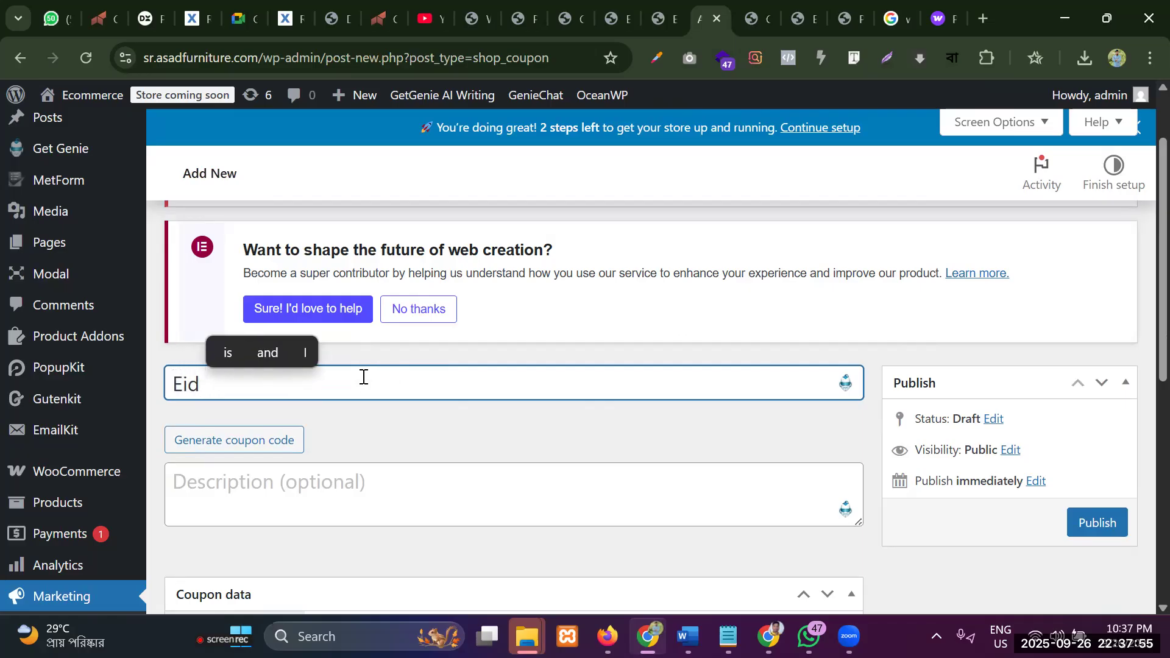
{"action": "type", "text": "30$"}
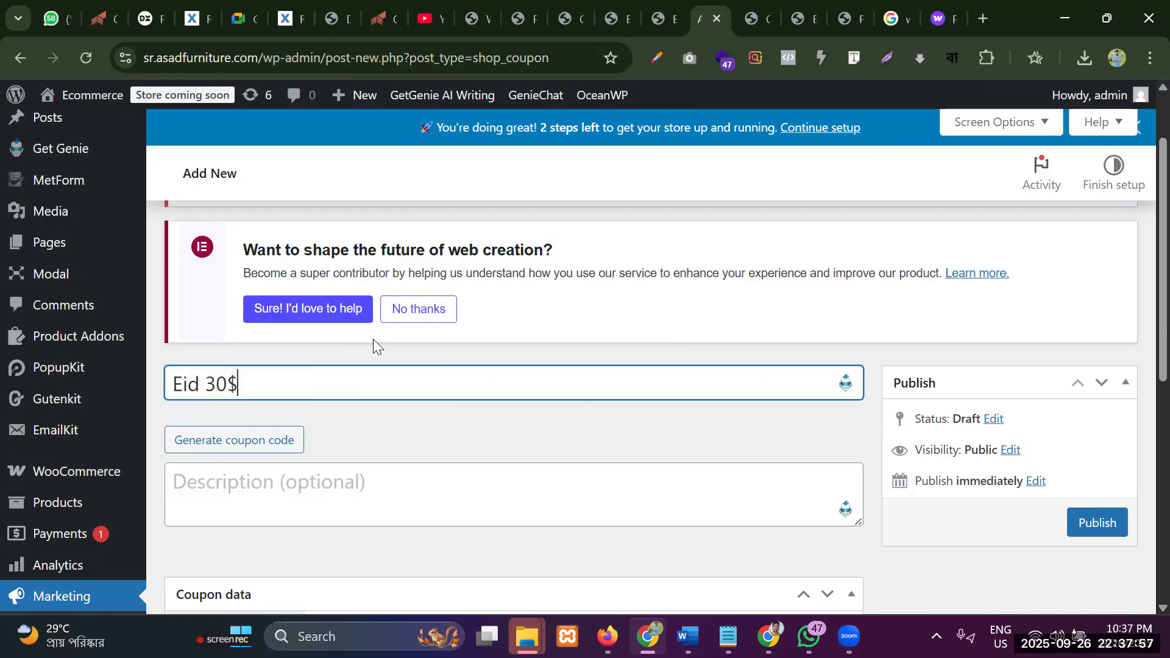
{"action": "key", "text": "BackSpace"}
{"action": "type", "text": "%"}
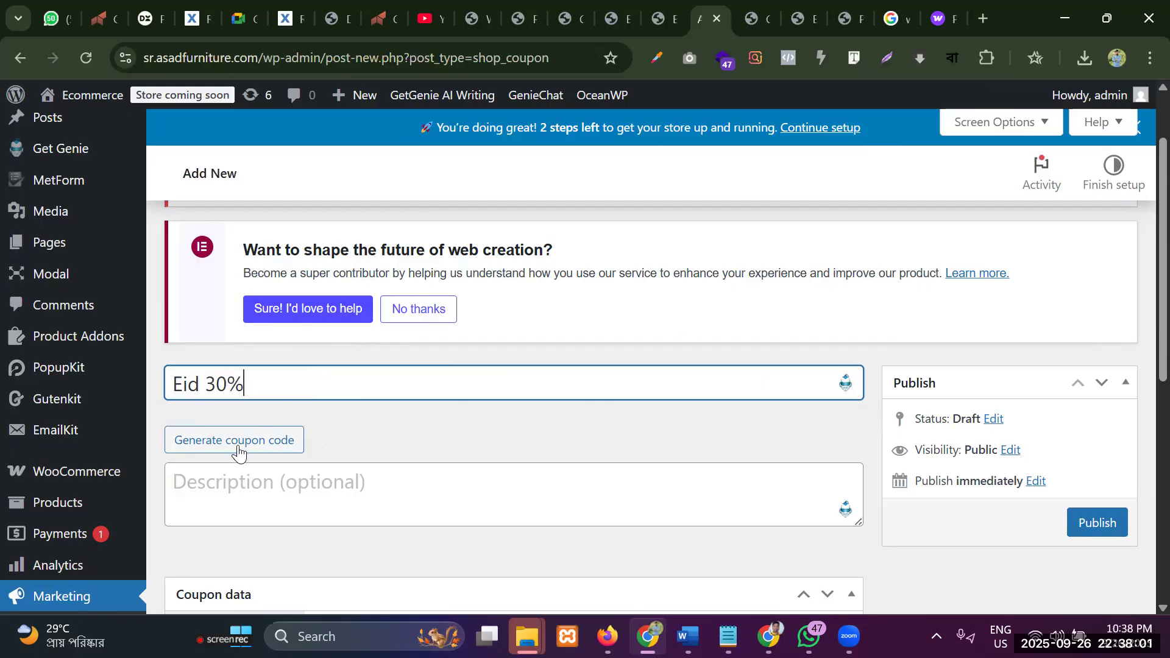
{"action": "scroll", "coordinate": [241, 452], "scroll_direction": "down", "scroll_amount": 3}
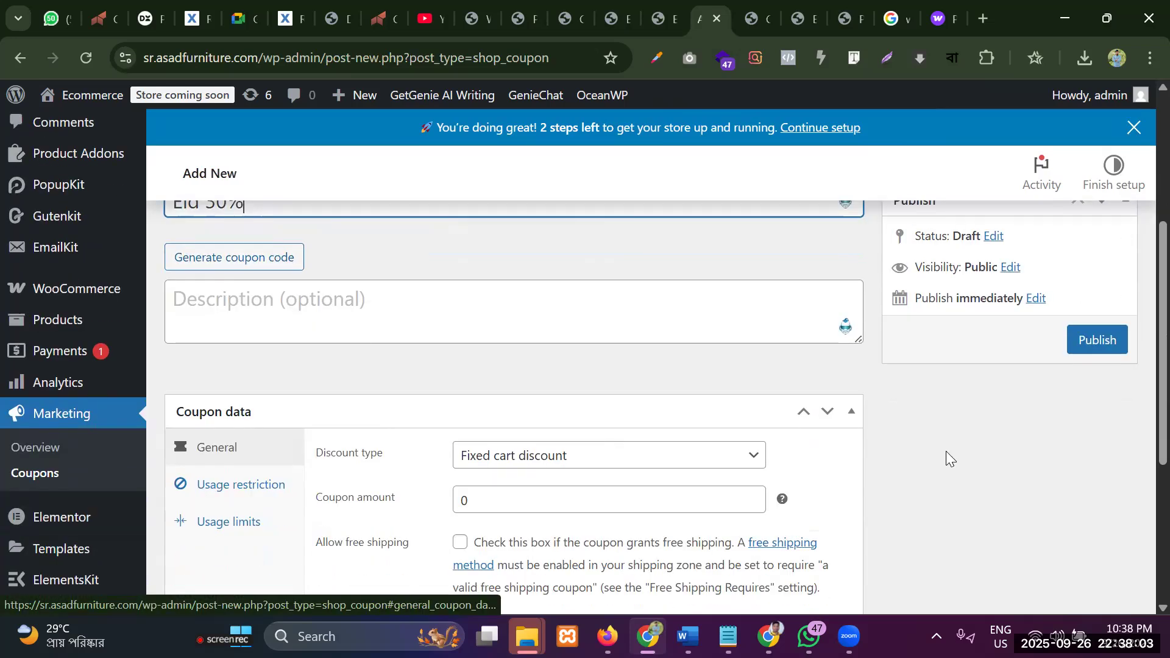
Make it a Percentage discount with a coupon amount of 30
{"action": "left_click", "coordinate": [462, 503]}
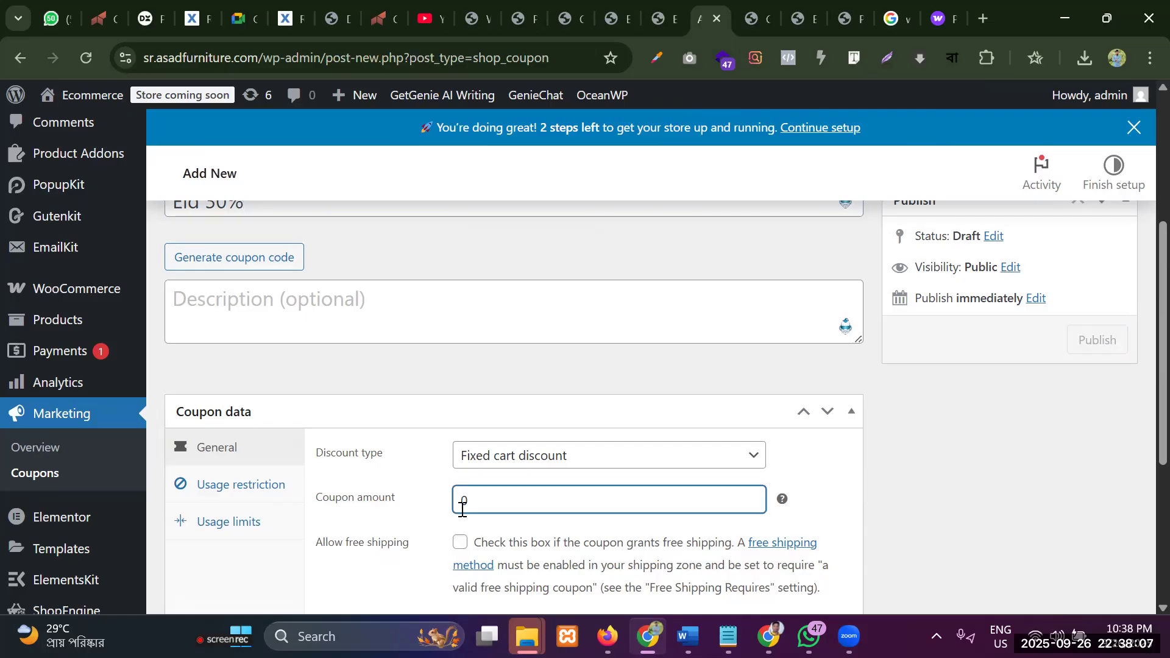
{"action": "scroll", "coordinate": [500, 512], "scroll_direction": "up", "scroll_amount": 2}
{"action": "left_click", "coordinate": [527, 553]}
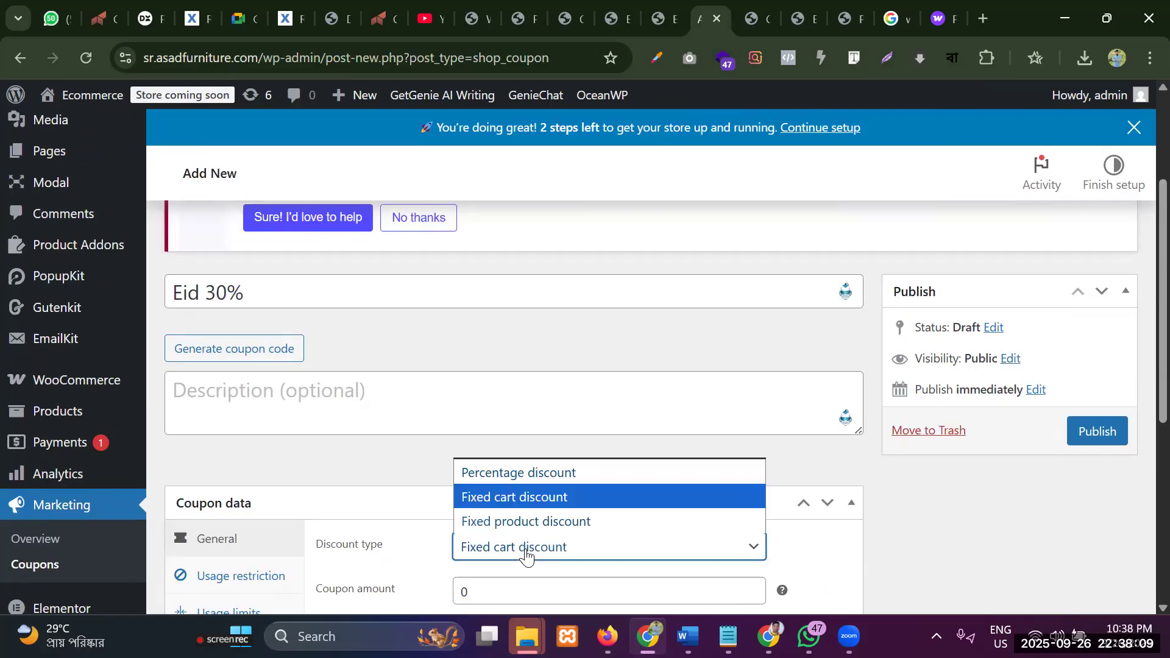
{"action": "left_click", "coordinate": [527, 482]}
{"action": "scroll", "coordinate": [525, 486], "scroll_direction": "down", "scroll_amount": 4}
{"action": "left_click", "coordinate": [460, 412]}
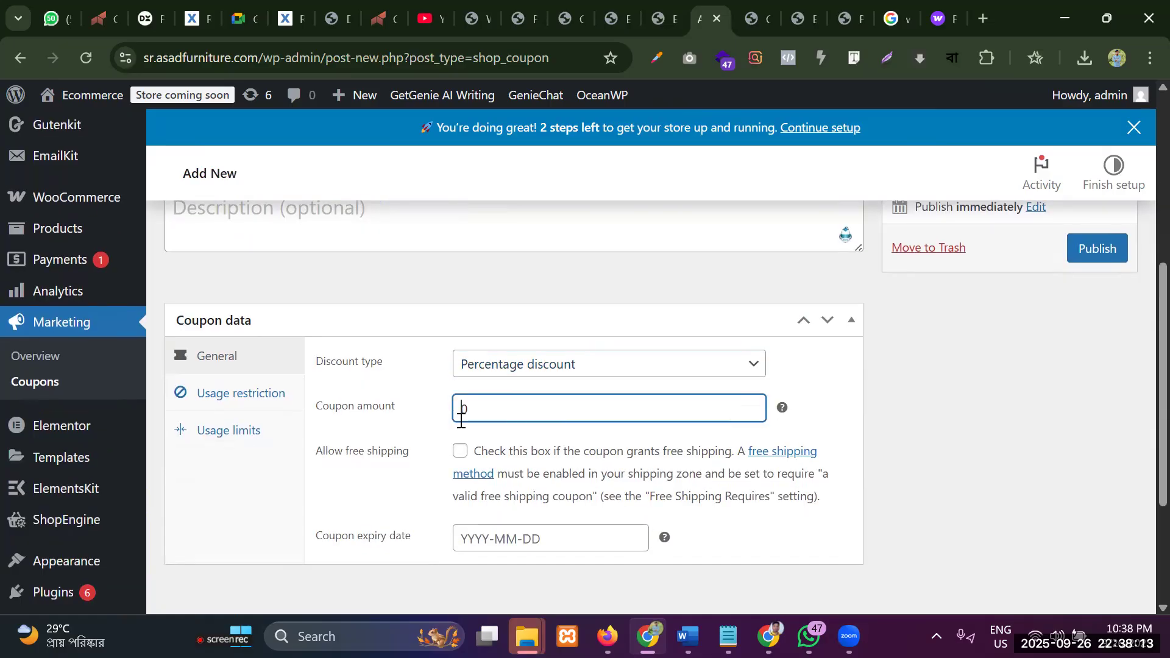
{"action": "type", "text": "3"}
Set the coupon to expire on 30 September 2025
{"action": "scroll", "coordinate": [531, 433], "scroll_direction": "down", "scroll_amount": 2}
{"action": "left_click", "coordinate": [579, 450]}
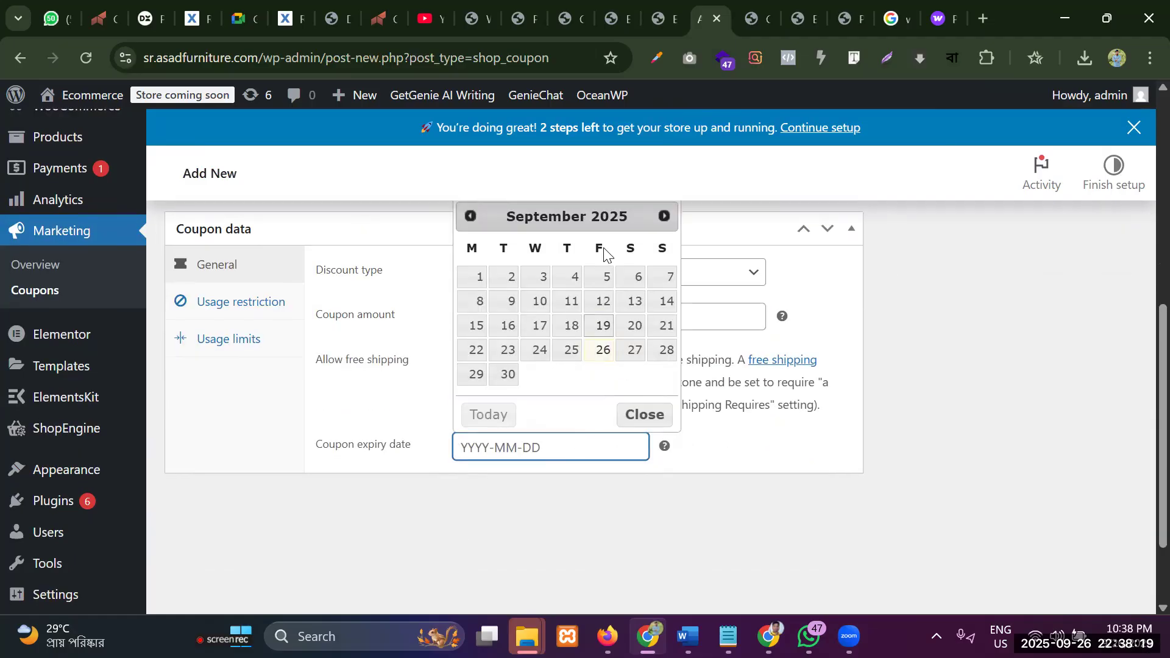
{"action": "left_click", "coordinate": [501, 379]}
{"action": "scroll", "coordinate": [734, 427], "scroll_direction": "up", "scroll_amount": 4}
{"action": "scroll", "coordinate": [734, 427], "scroll_direction": "down", "scroll_amount": 4}
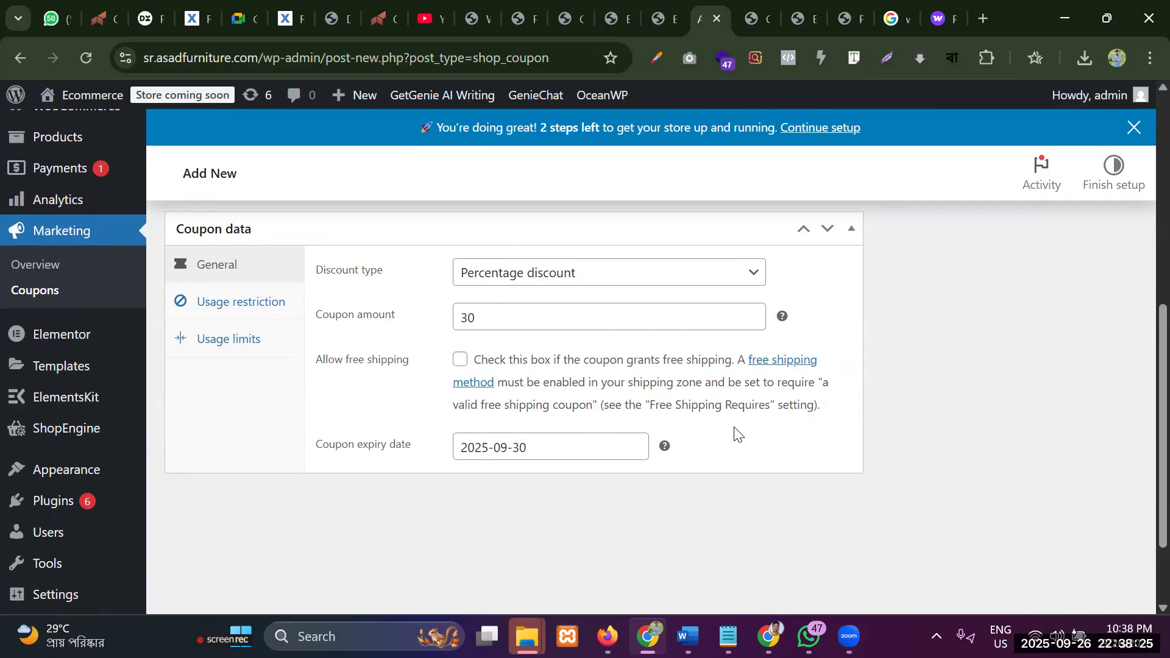
{"action": "scroll", "coordinate": [736, 433], "scroll_direction": "up", "scroll_amount": 4}
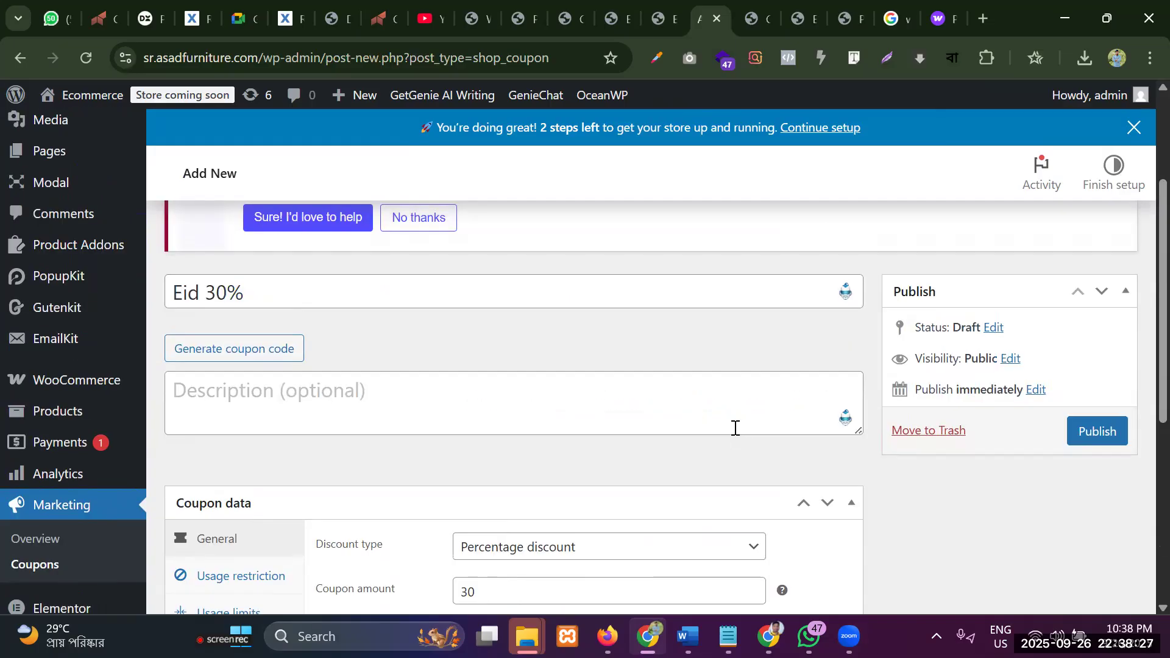
Try Generate coupon code a few times, then clear the generated code
{"action": "left_click", "coordinate": [243, 351]}
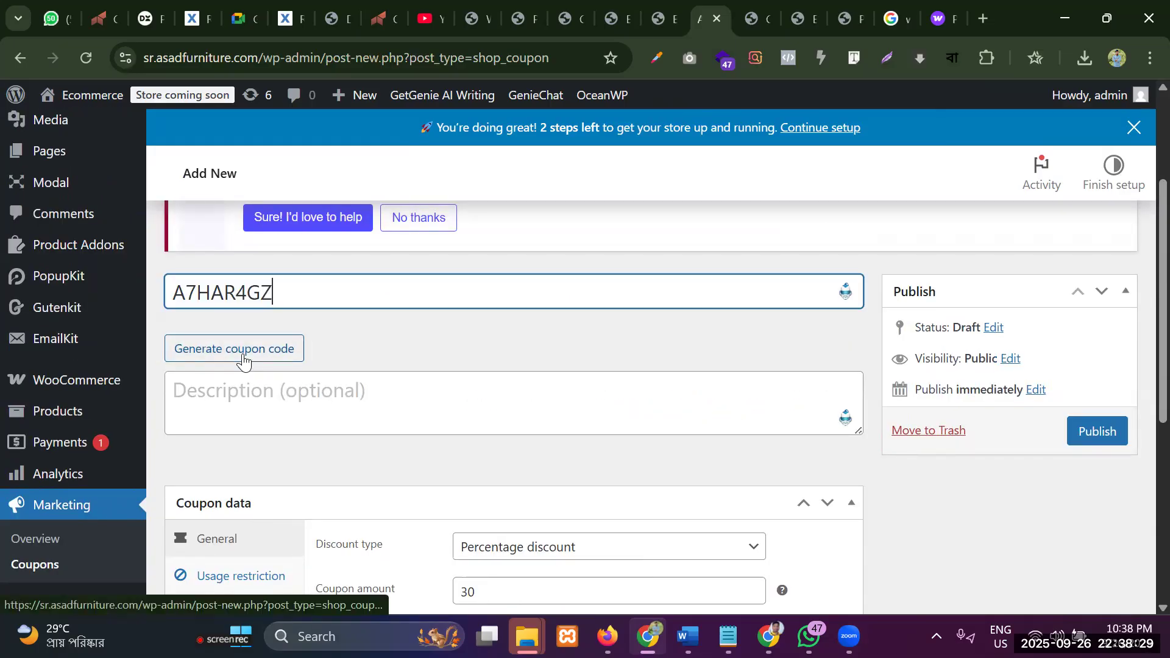
{"action": "left_click", "coordinate": [243, 351]}
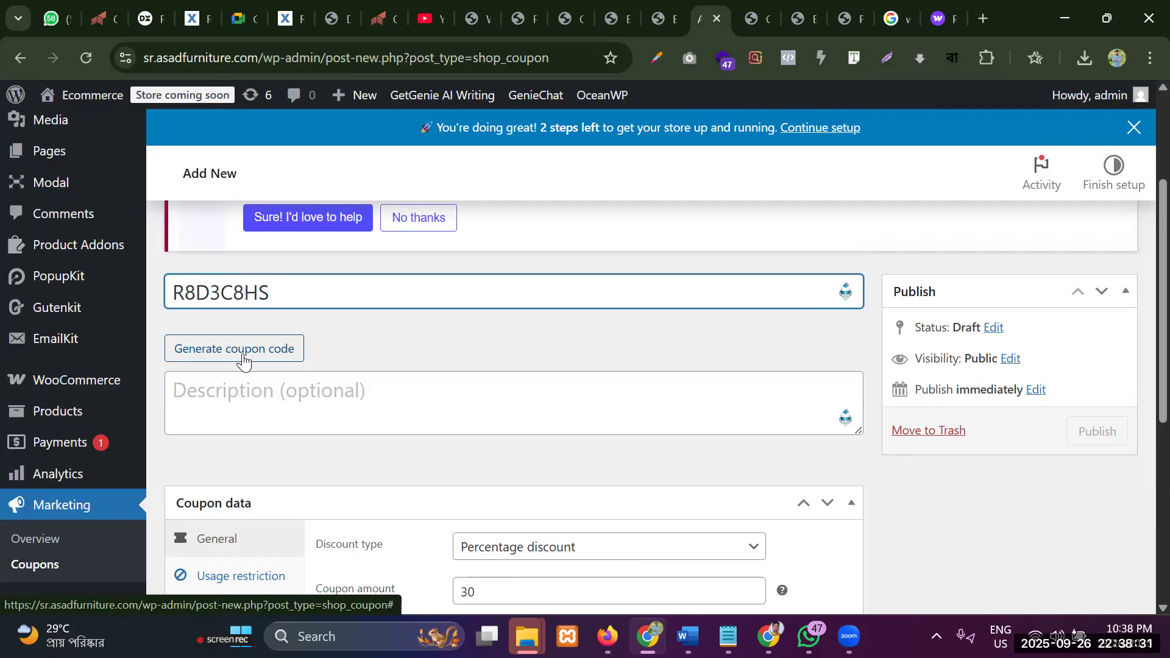
{"action": "left_click", "coordinate": [244, 359]}
{"action": "double_click", "coordinate": [315, 285]}
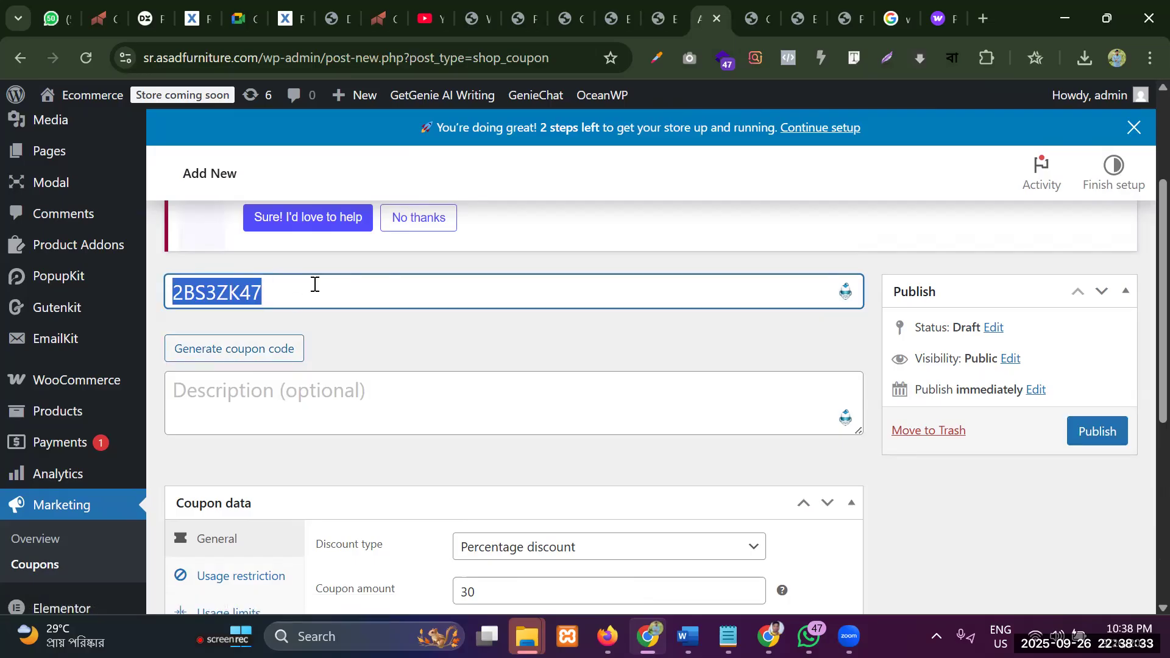
{"action": "key", "text": "BackSpace"}
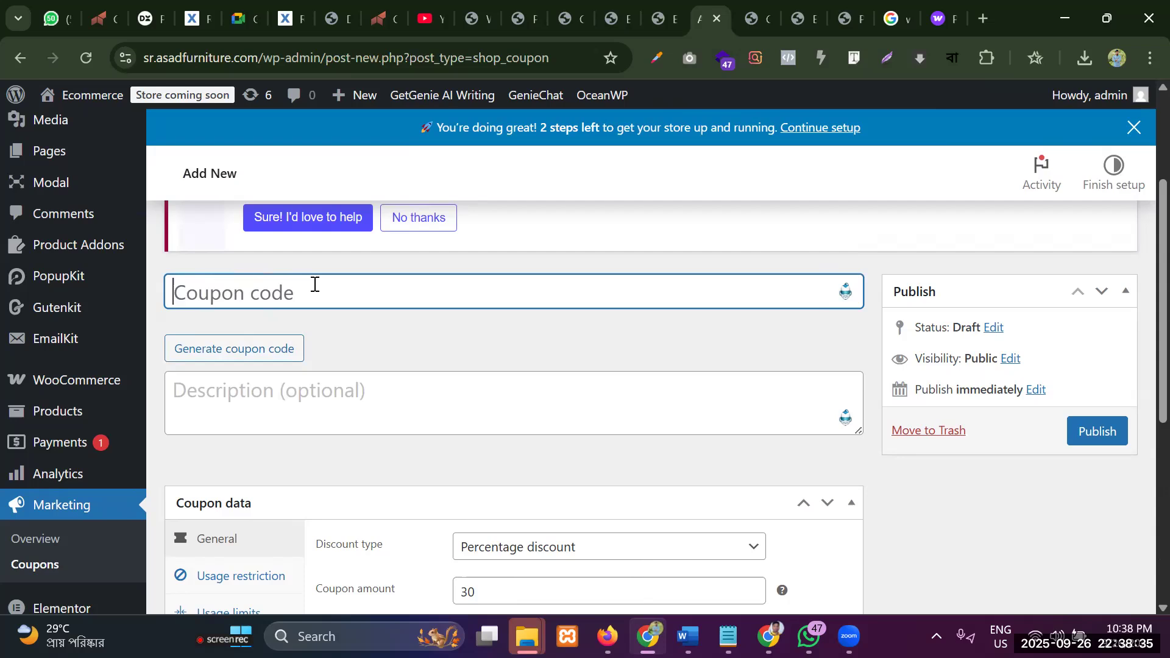
Retype the coupon code as 'eid30%' with no spaces
{"action": "type", "text": "eid "}
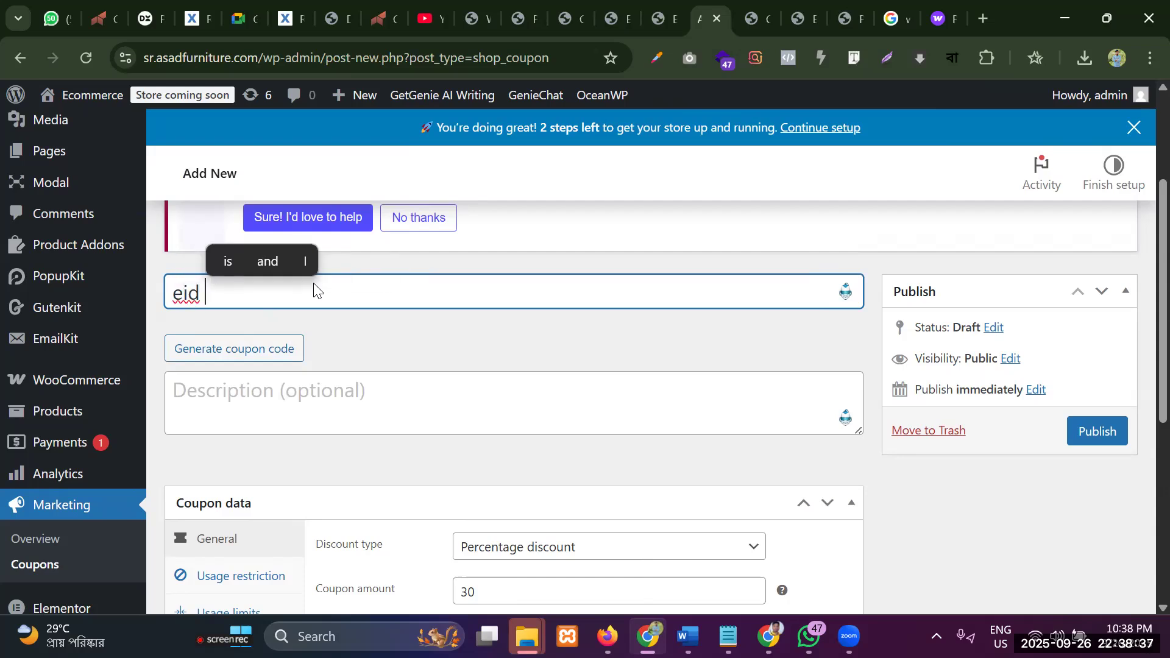
{"action": "type", "text": "20"}
{"action": "key", "text": "BackSpace"}
{"action": "key", "text": "BackSpace"}
{"action": "key", "text": "BackSpace"}
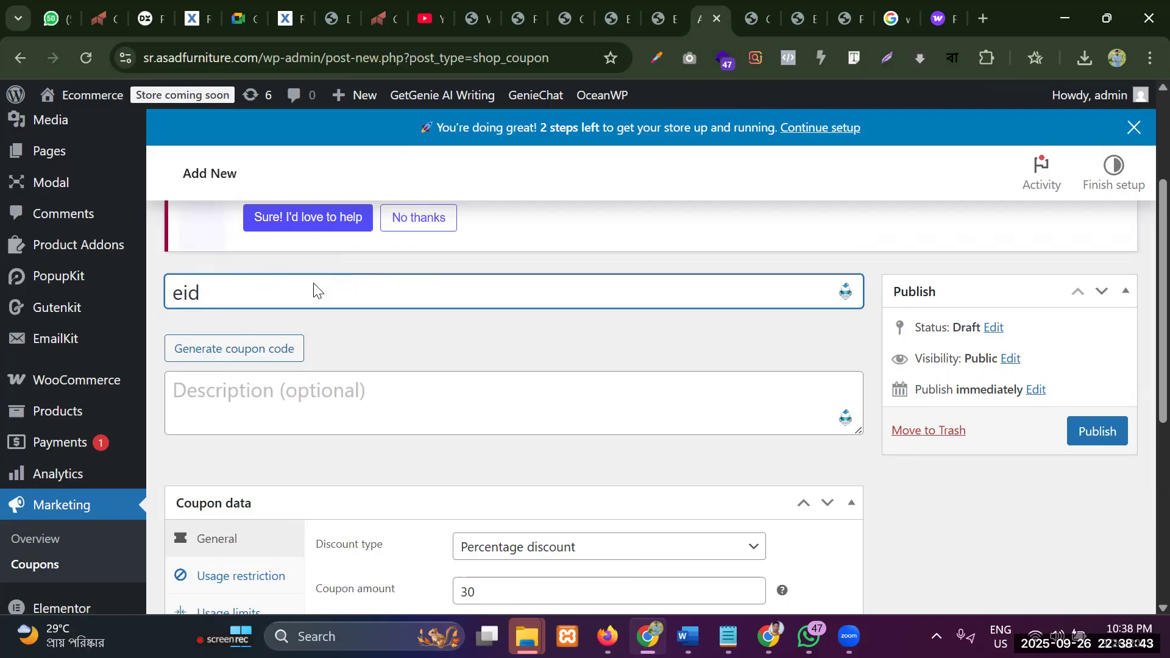
{"action": "type", "text": "3"}
{"action": "key", "text": "BackSpace"}
{"action": "type", "text": "30$"}
{"action": "key", "text": "BackSpace"}
{"action": "type", "text": "%"}
{"action": "scroll", "coordinate": [381, 293], "scroll_direction": "down", "scroll_amount": 5}
{"action": "scroll", "coordinate": [725, 327], "scroll_direction": "up", "scroll_amount": 6}
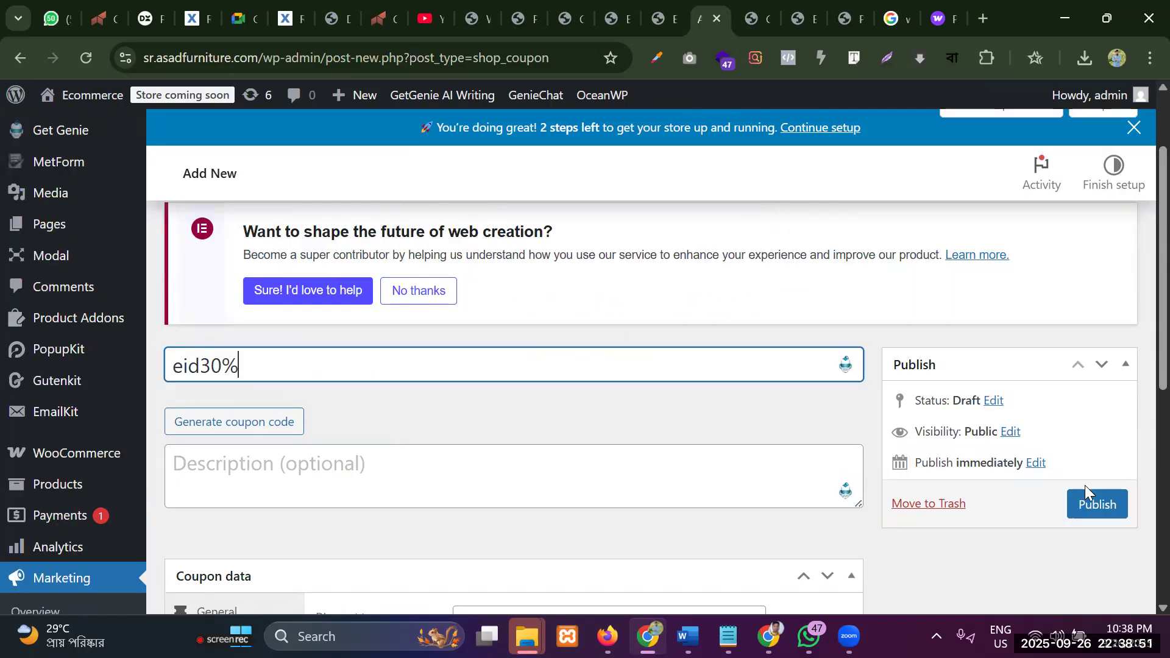
Publish the eid30% coupon with its 30% discount and 2025-09-30 expiry
{"action": "left_click", "coordinate": [1088, 506]}
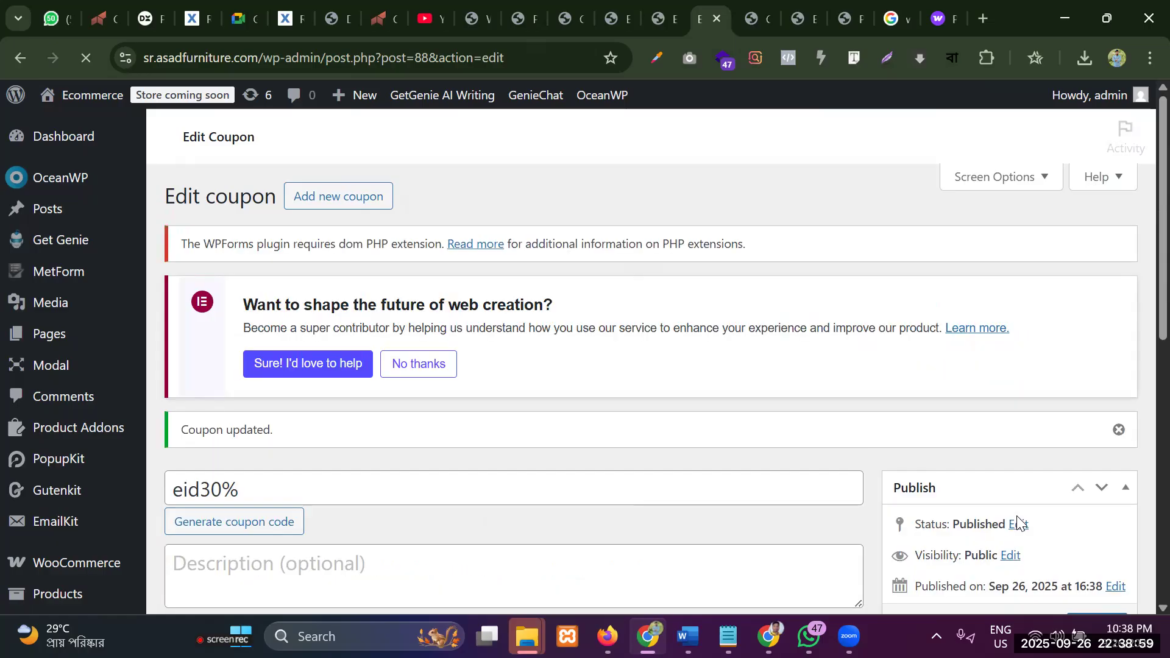
{"action": "scroll", "coordinate": [264, 375], "scroll_direction": "down", "scroll_amount": 7}
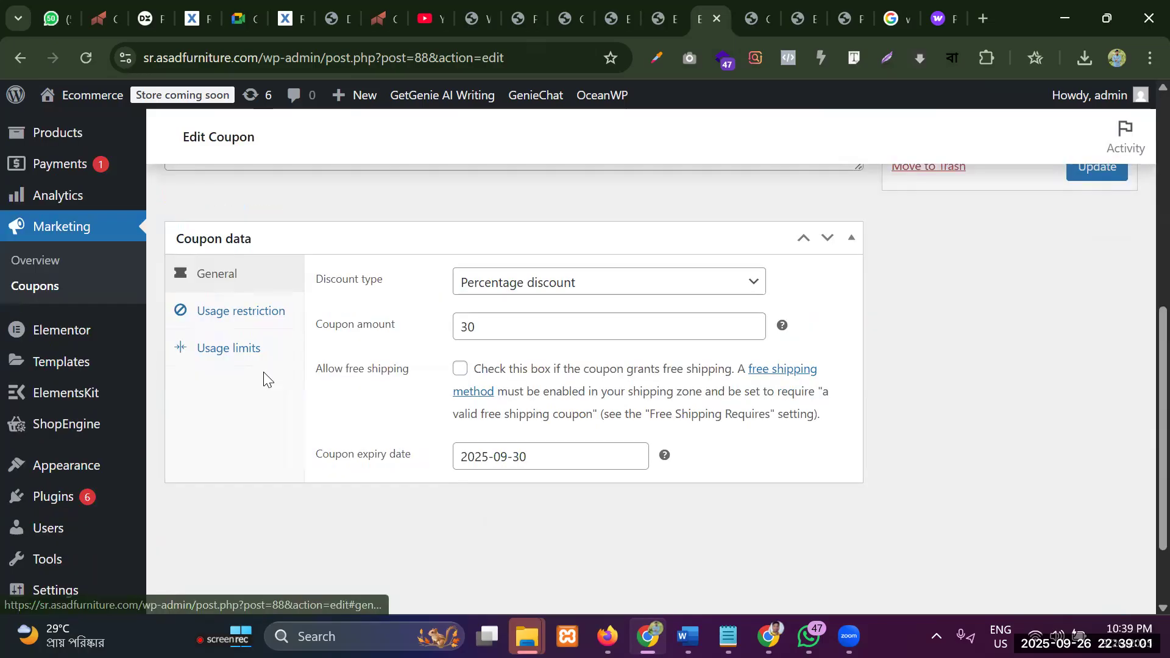
{"action": "scroll", "coordinate": [73, 269], "scroll_direction": "up", "scroll_amount": 4}
Go to the WooCommerce General settings page
{"action": "mouse_move", "coordinate": [102, 360]}
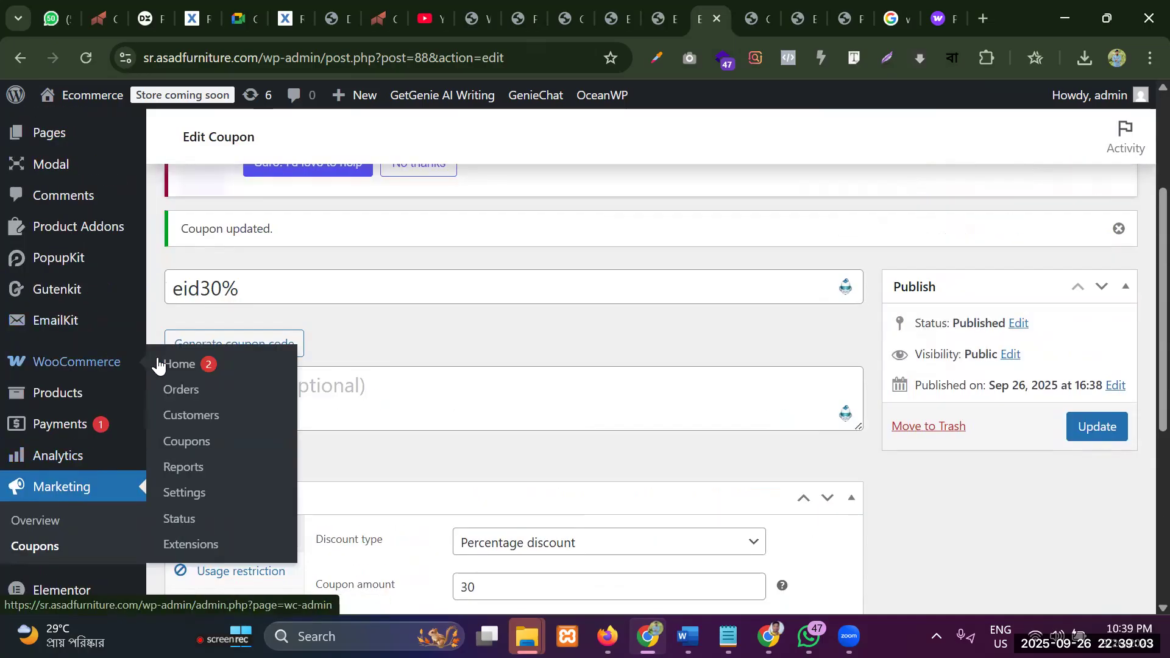
{"action": "scroll", "coordinate": [182, 393], "scroll_direction": "down", "scroll_amount": 1}
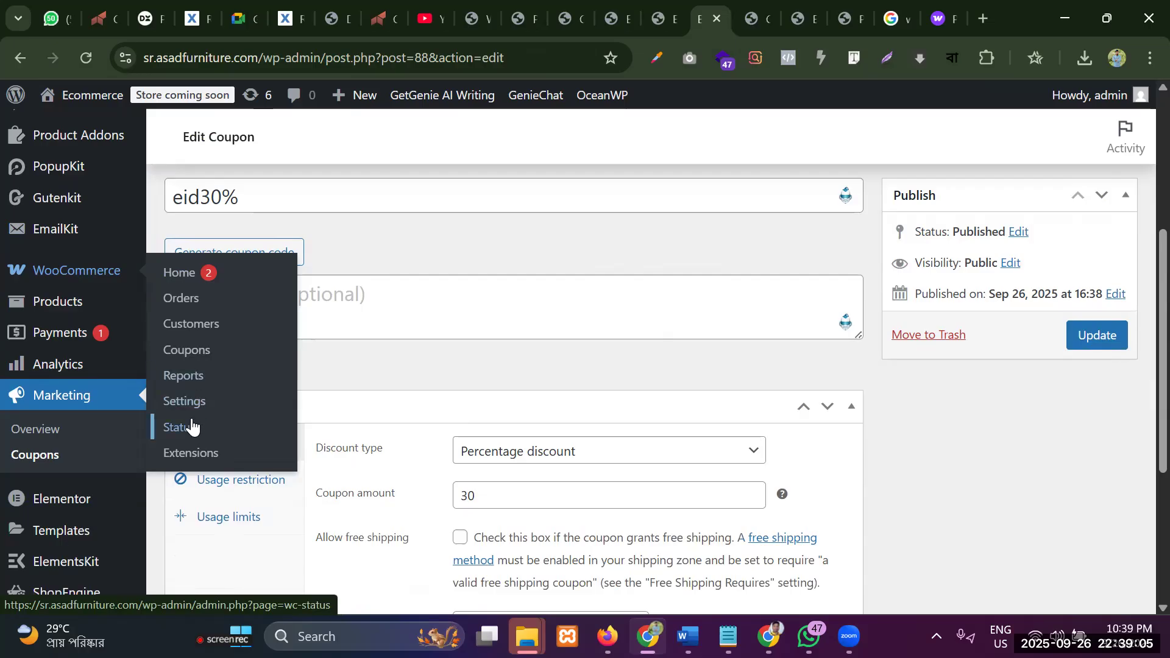
{"action": "left_click", "coordinate": [196, 408]}
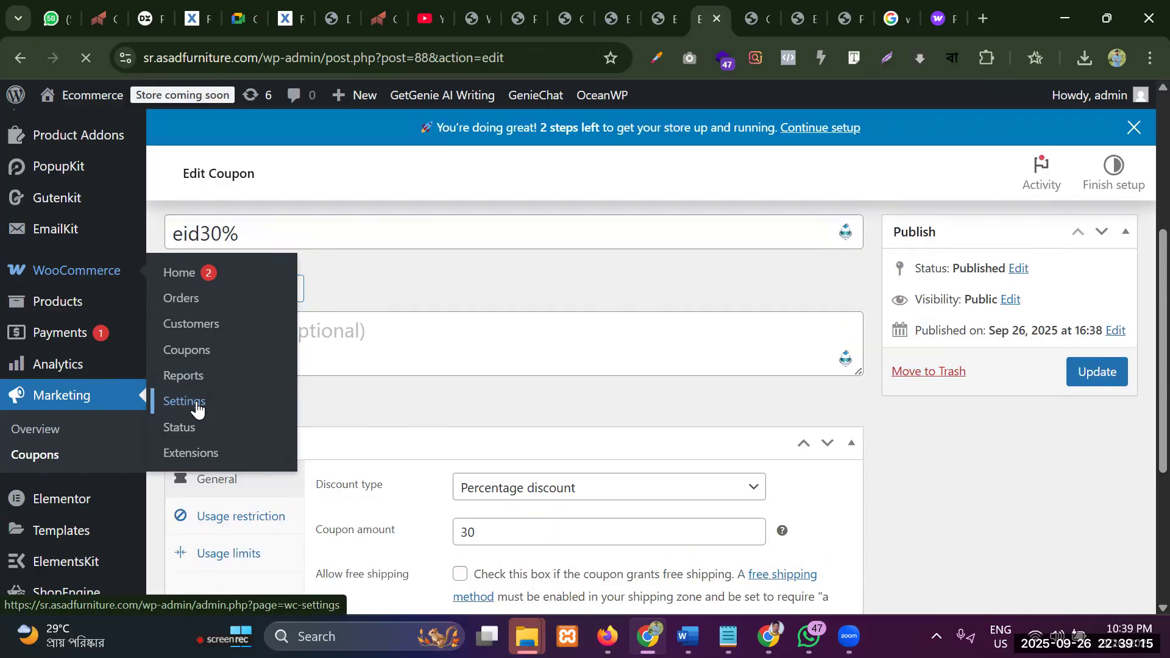
{"action": "left_click", "coordinate": [196, 402]}
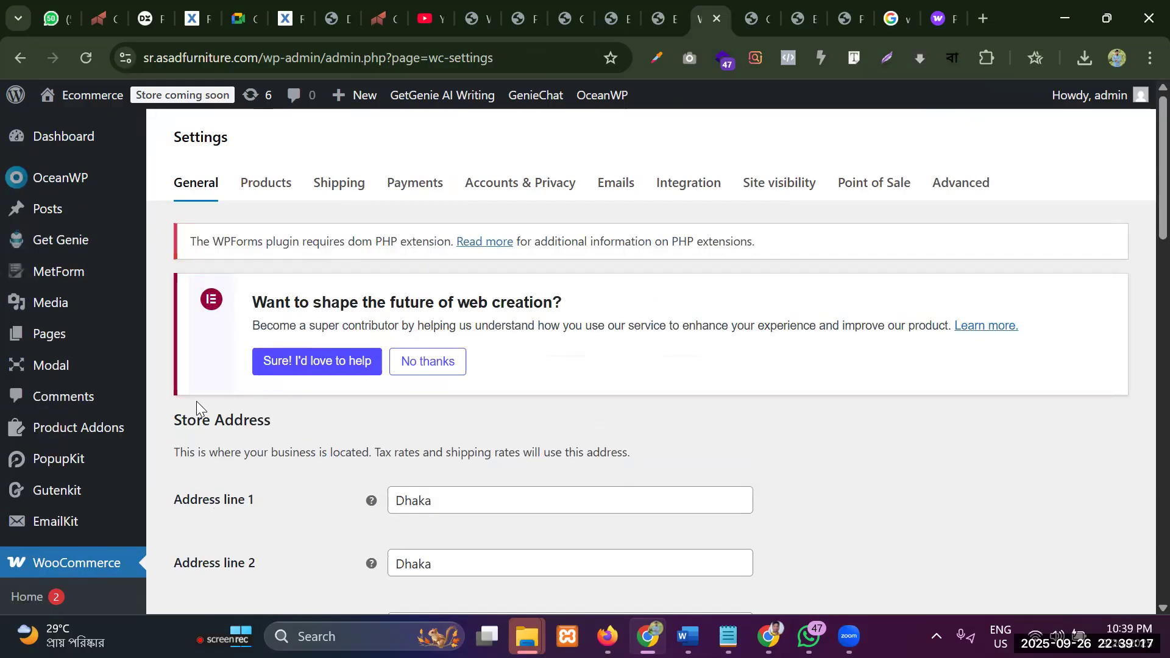
Enable sequential calculation of multiple coupon discounts and save the settings
{"action": "scroll", "coordinate": [525, 439], "scroll_direction": "down", "scroll_amount": 10}
{"action": "scroll", "coordinate": [524, 439], "scroll_direction": "down", "scroll_amount": 4}
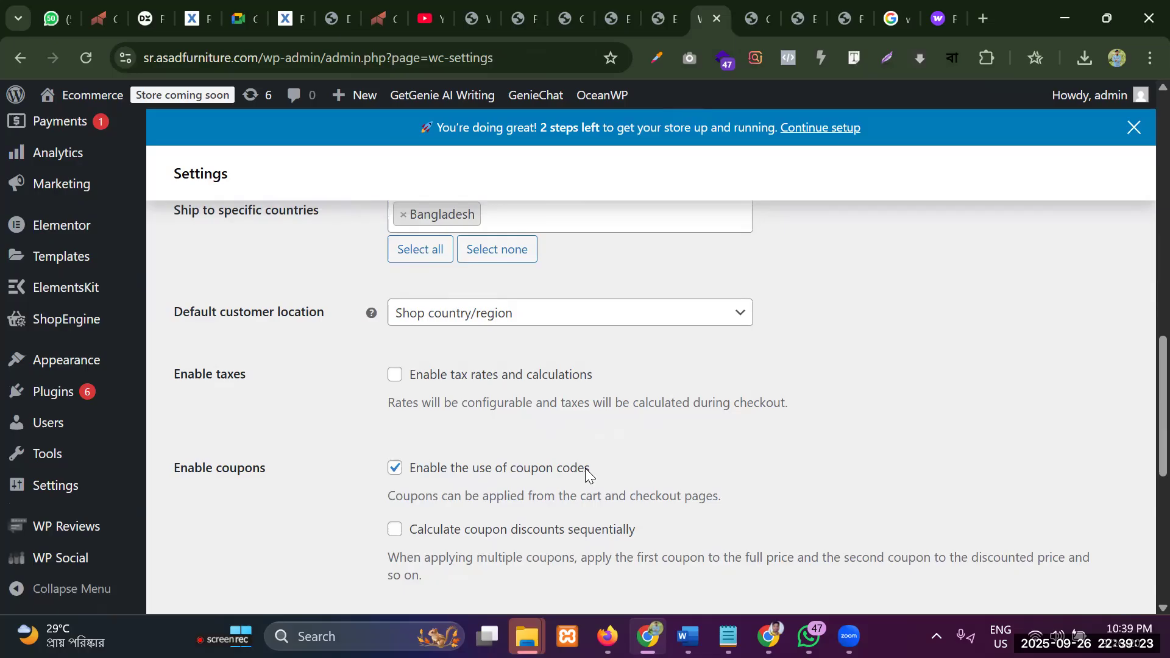
{"action": "scroll", "coordinate": [585, 469], "scroll_direction": "down", "scroll_amount": 1}
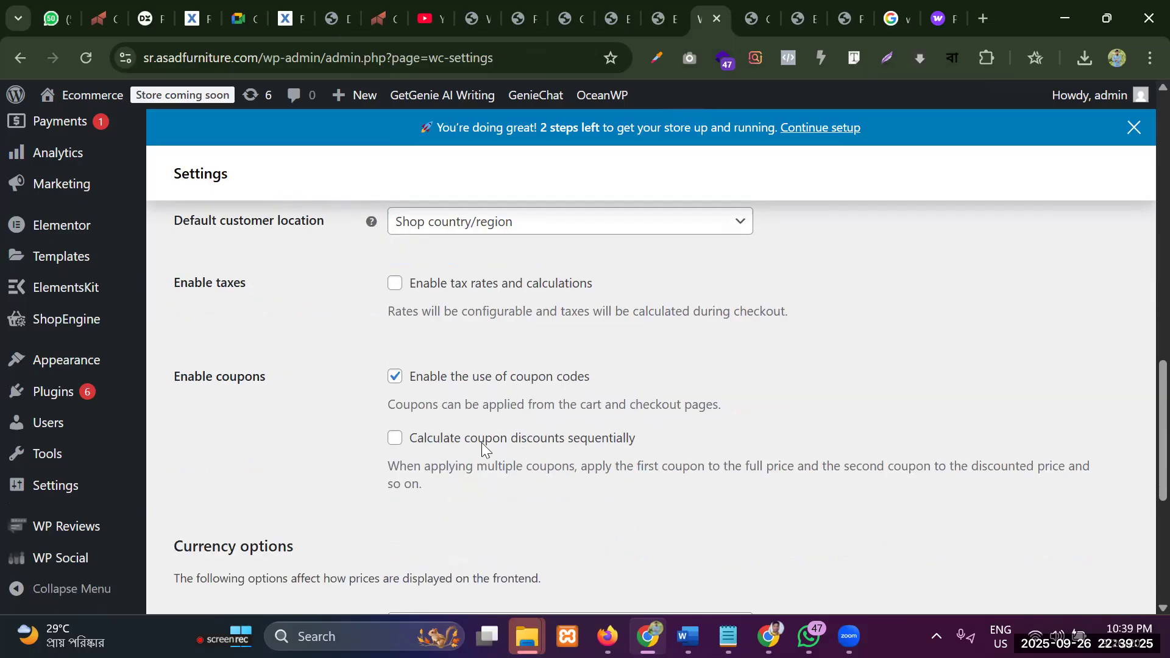
{"action": "left_click", "coordinate": [395, 438]}
{"action": "scroll", "coordinate": [457, 438], "scroll_direction": "down", "scroll_amount": 5}
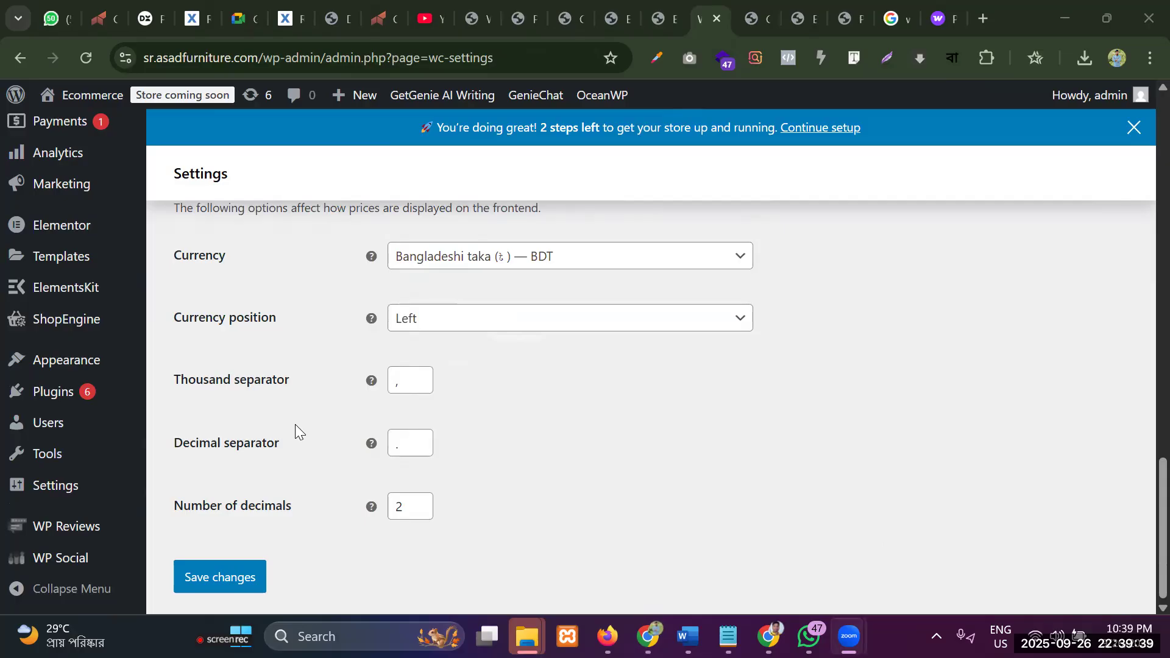
{"action": "left_click", "coordinate": [219, 576]}
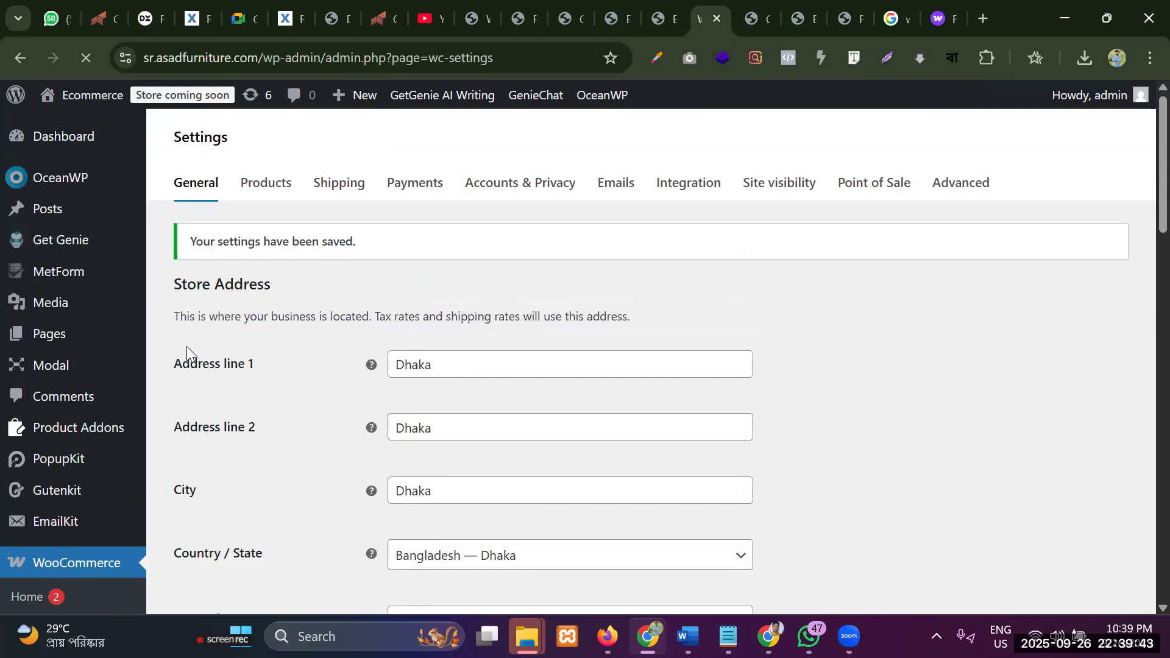
Open the All Products list from the Products menu
{"action": "scroll", "coordinate": [218, 338], "scroll_direction": "down", "scroll_amount": 4}
{"action": "scroll", "coordinate": [219, 338], "scroll_direction": "up", "scroll_amount": 3}
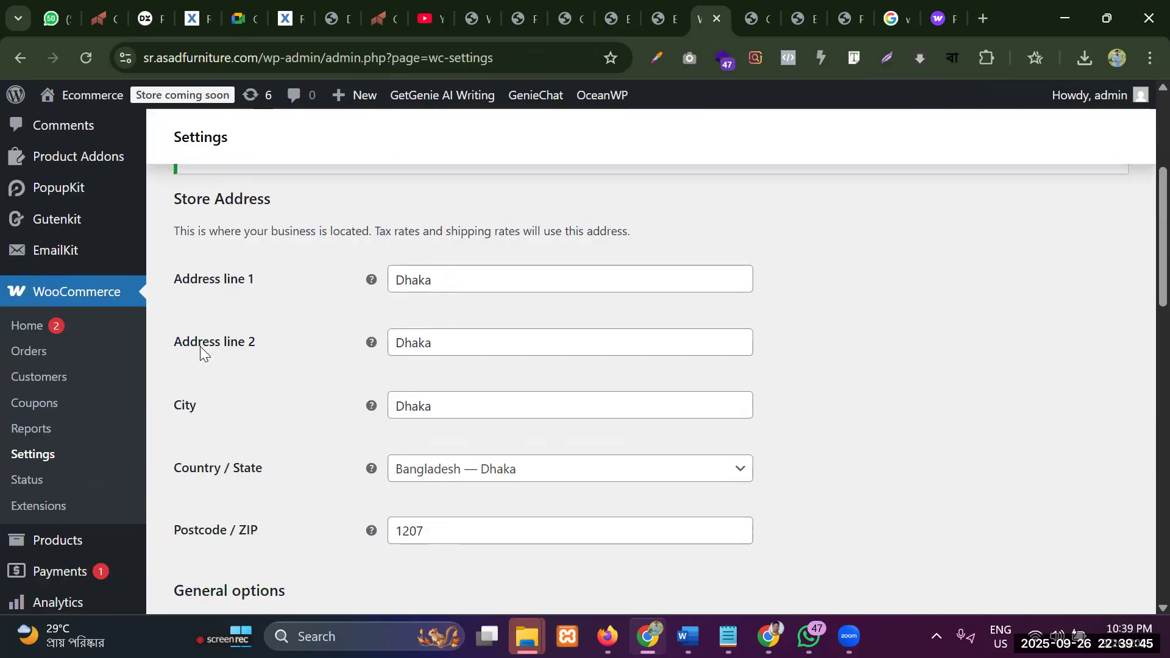
{"action": "scroll", "coordinate": [200, 346], "scroll_direction": "down", "scroll_amount": 1}
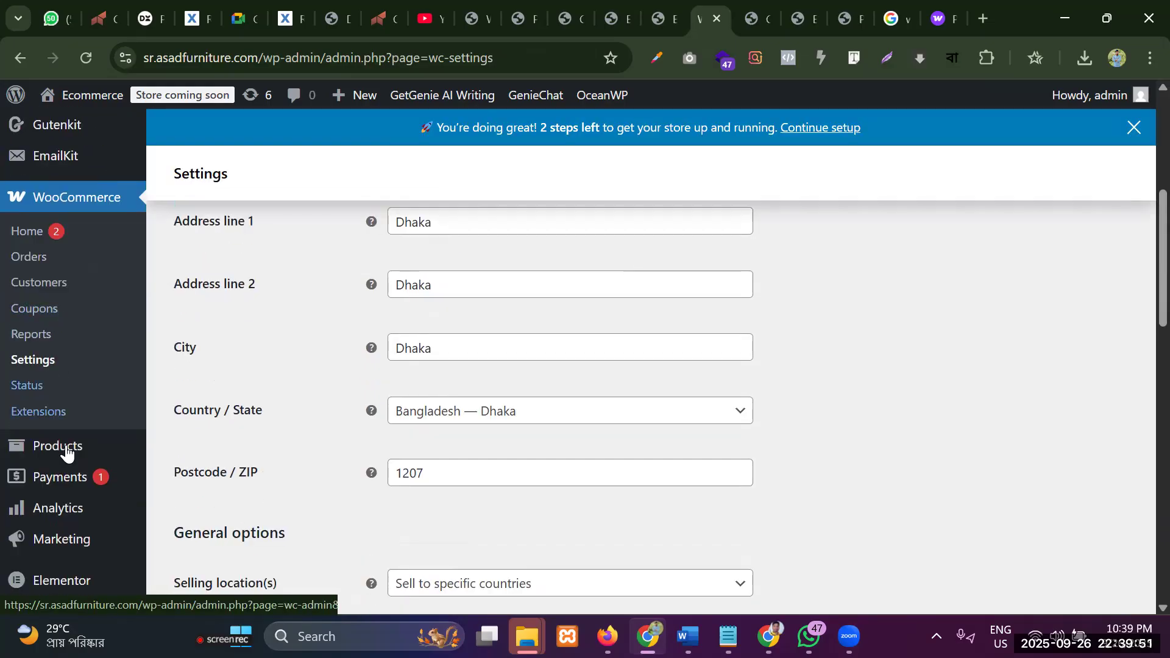
{"action": "mouse_move", "coordinate": [68, 452]}
{"action": "left_click", "coordinate": [206, 413]}
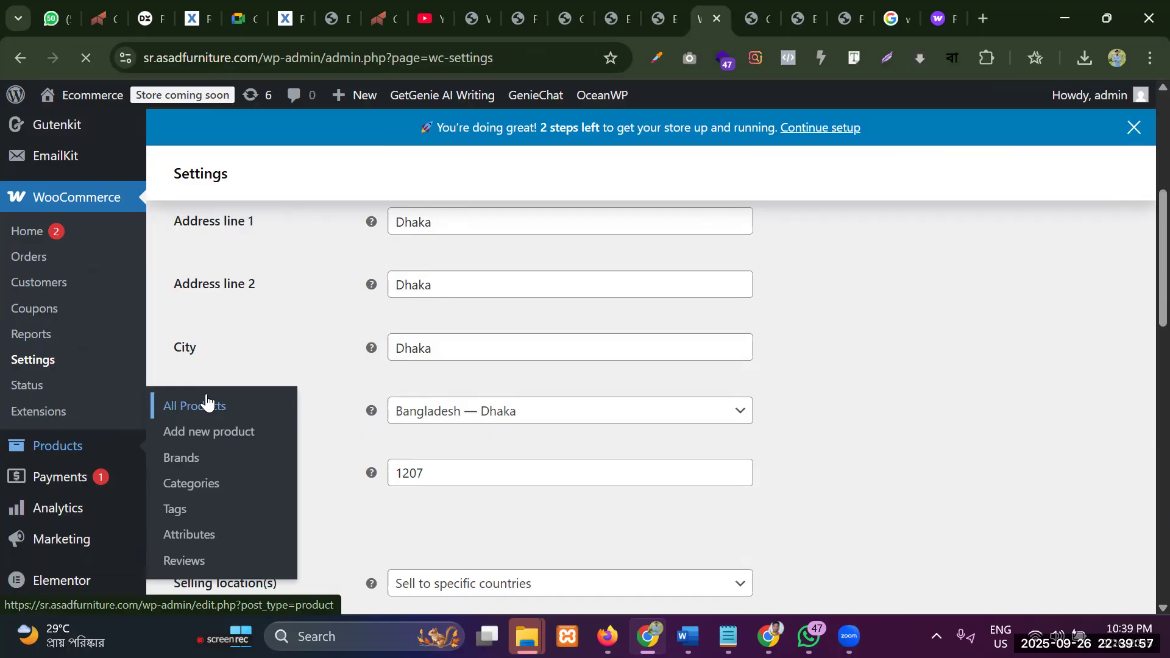
Open Premium khimar – 149 from the products list for editing
{"action": "scroll", "coordinate": [207, 396], "scroll_direction": "down", "scroll_amount": 1}
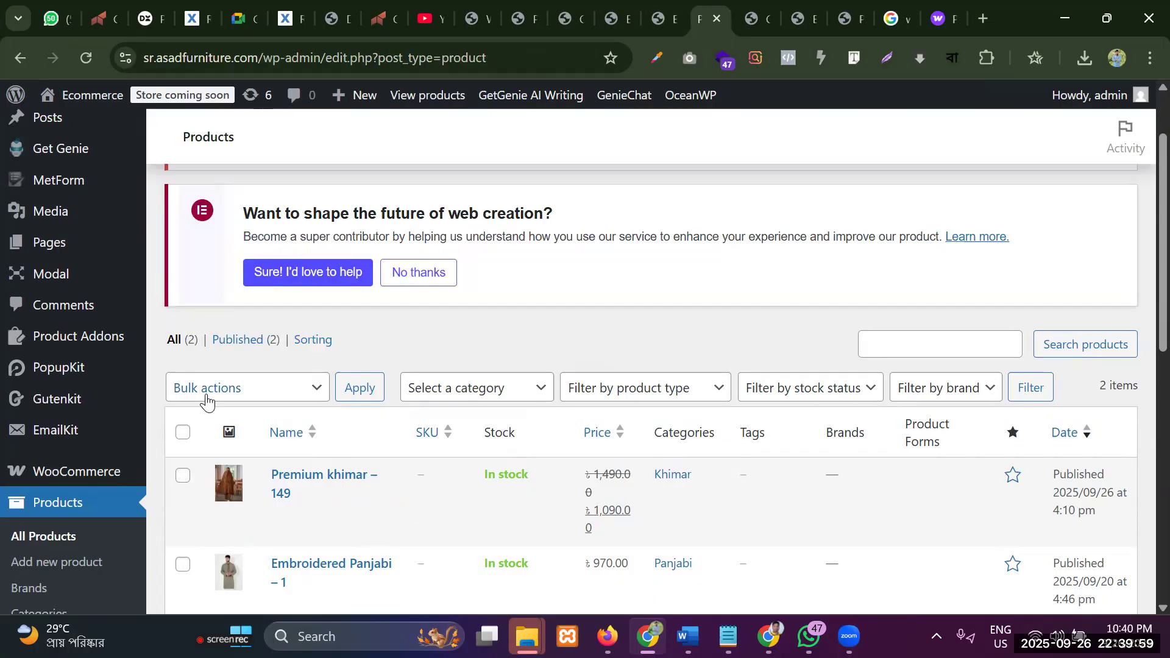
{"action": "scroll", "coordinate": [244, 360], "scroll_direction": "down", "scroll_amount": 3}
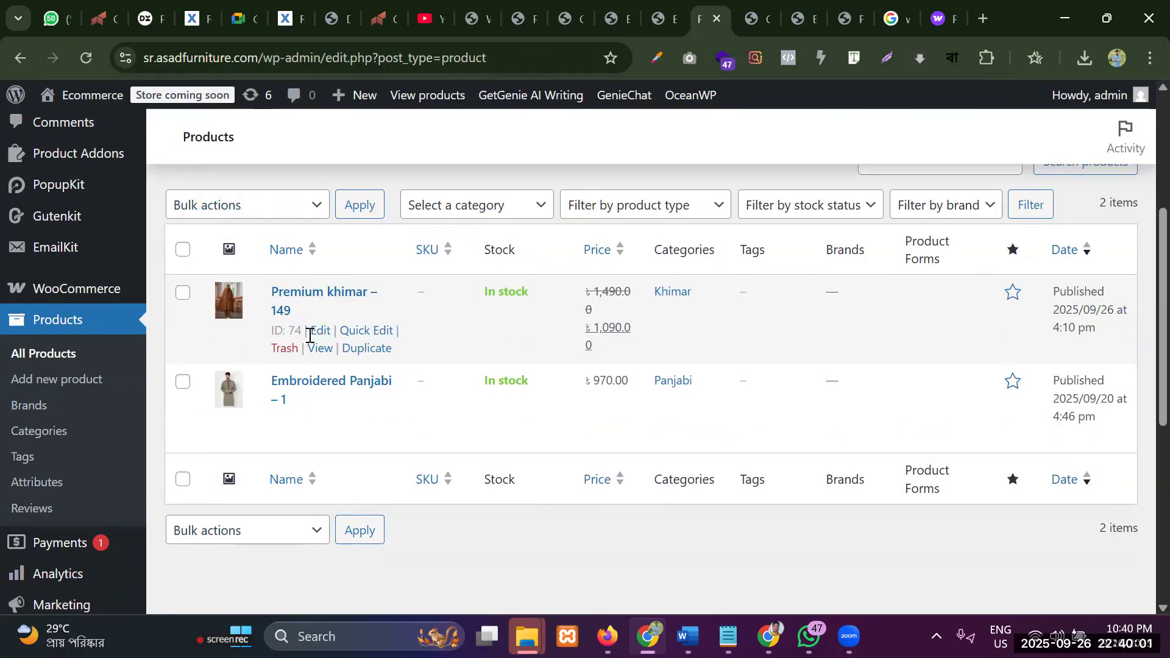
{"action": "left_click", "coordinate": [316, 334]}
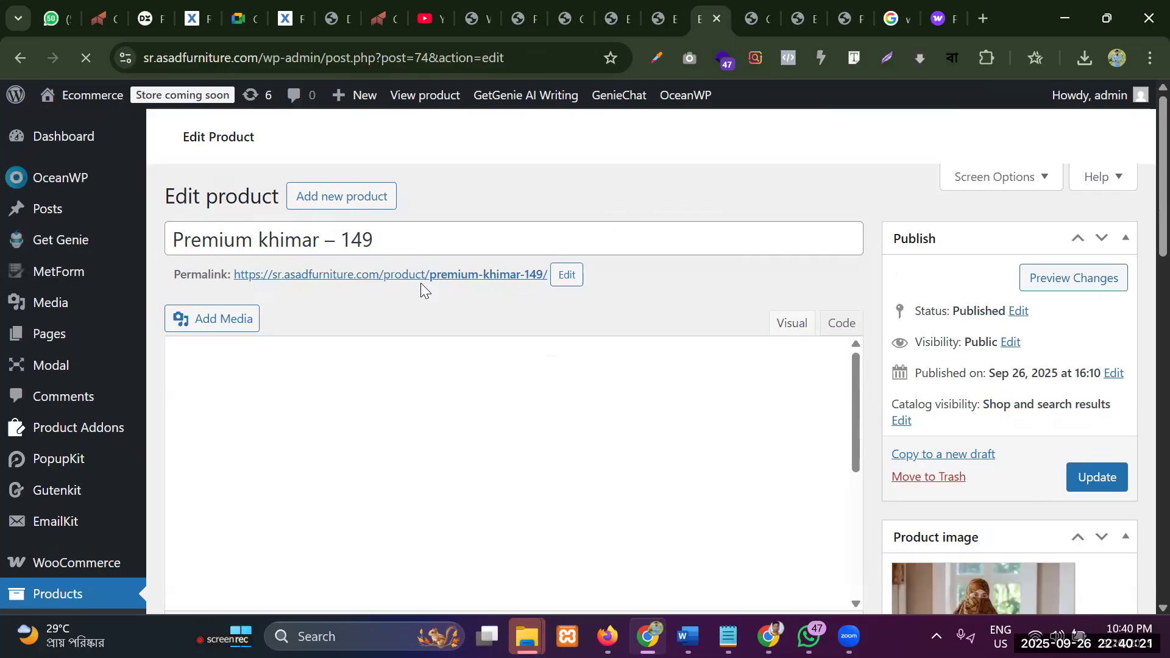
Review Premium khimar – 149's Shipping, Attributes, Advanced and Product Addons data tabs
{"action": "scroll", "coordinate": [529, 318], "scroll_direction": "down", "scroll_amount": 4}
{"action": "scroll", "coordinate": [529, 311], "scroll_direction": "up", "scroll_amount": 5}
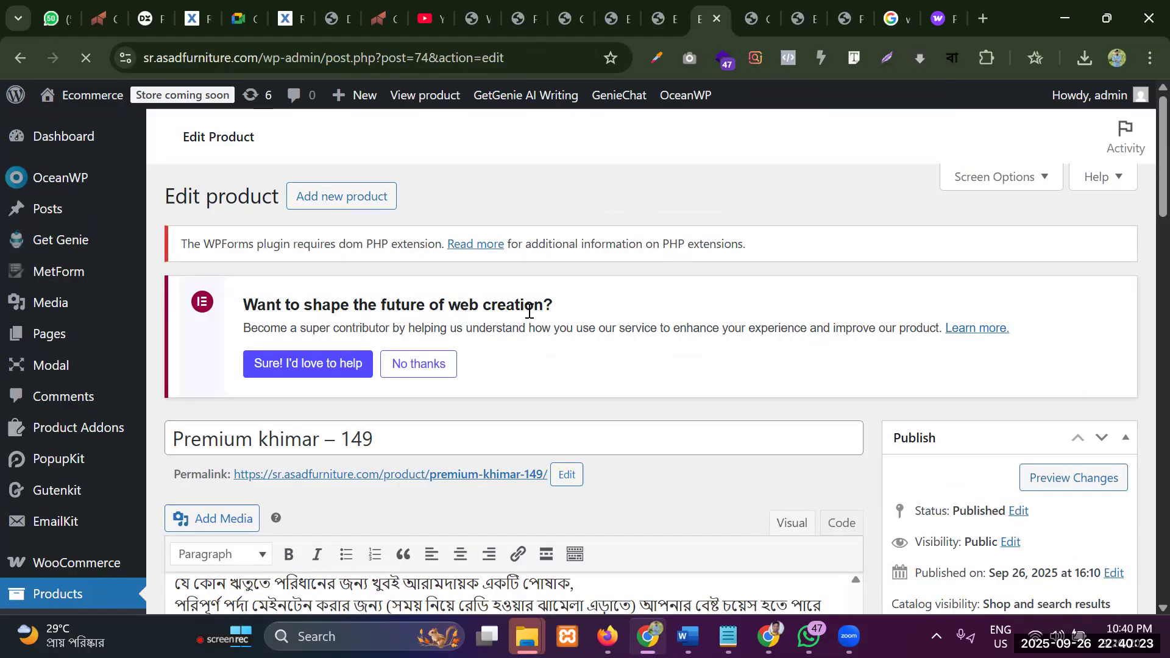
{"action": "scroll", "coordinate": [408, 404], "scroll_direction": "down", "scroll_amount": 16}
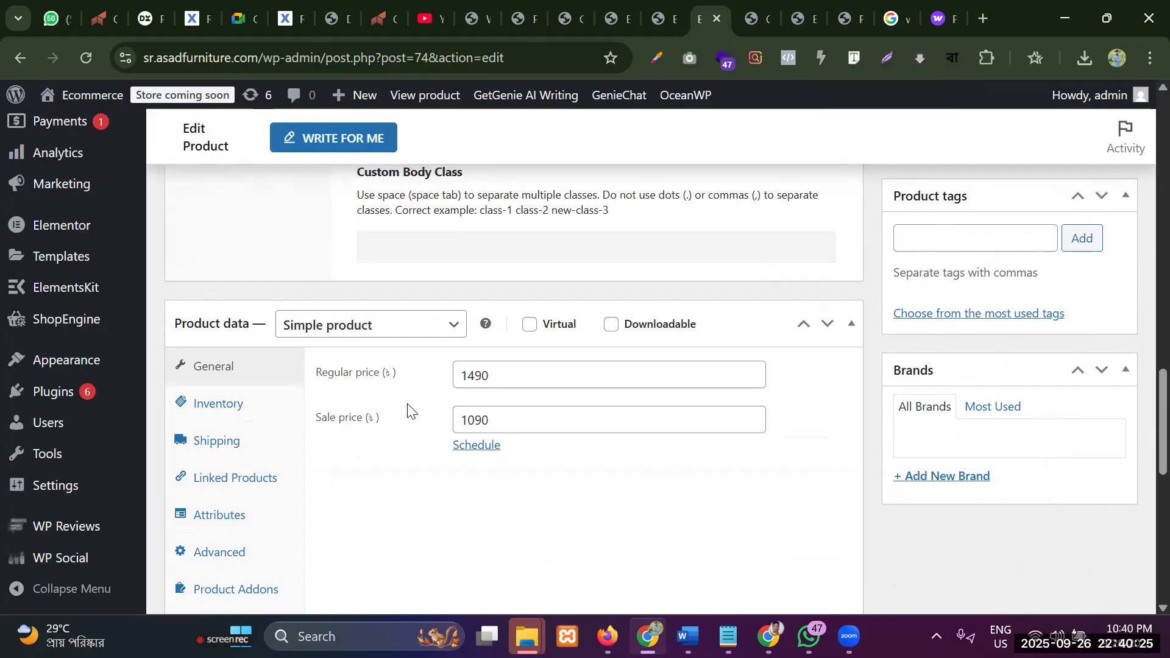
{"action": "scroll", "coordinate": [407, 409], "scroll_direction": "down", "scroll_amount": 2}
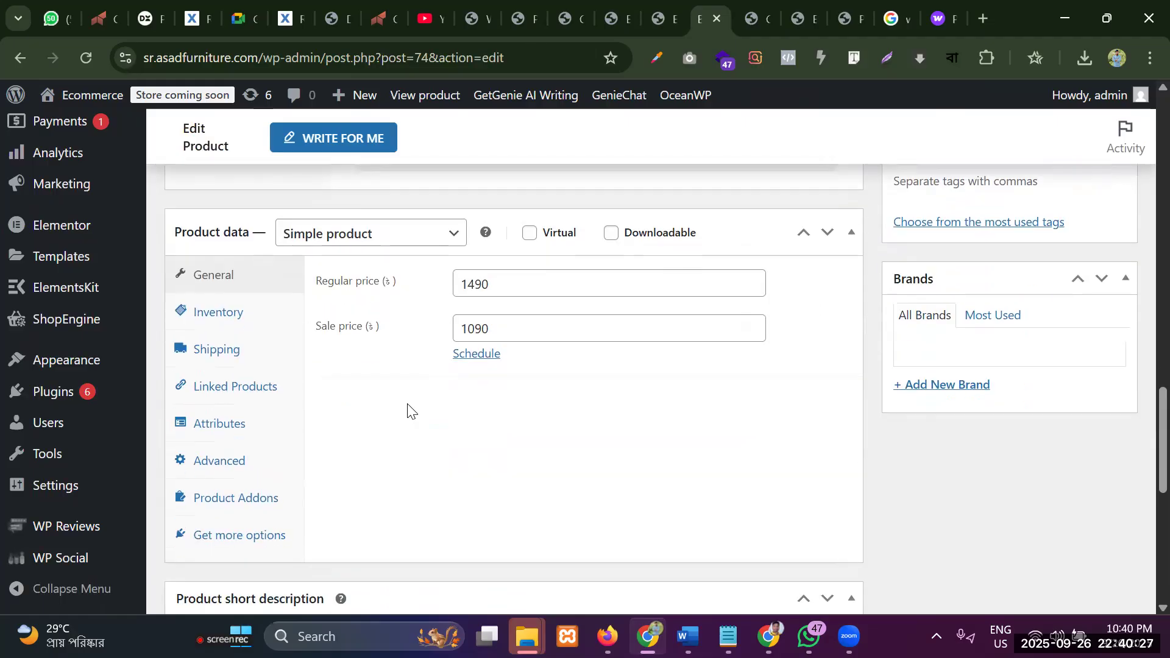
{"action": "scroll", "coordinate": [408, 412], "scroll_direction": "down", "scroll_amount": 2}
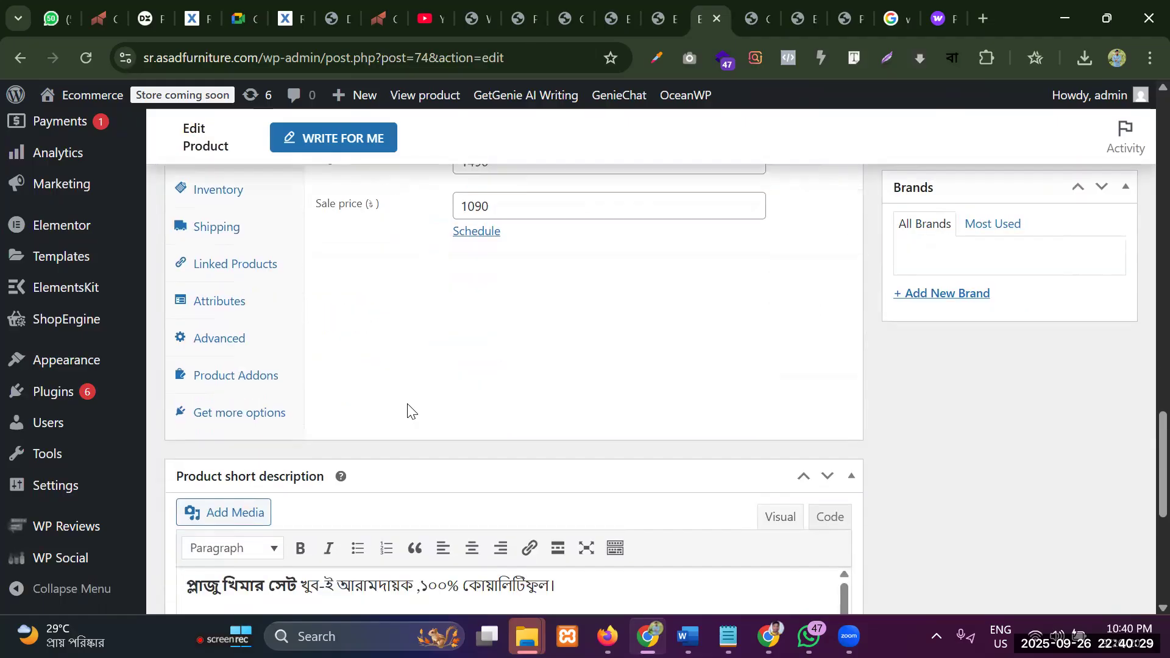
{"action": "scroll", "coordinate": [408, 412], "scroll_direction": "up", "scroll_amount": 2}
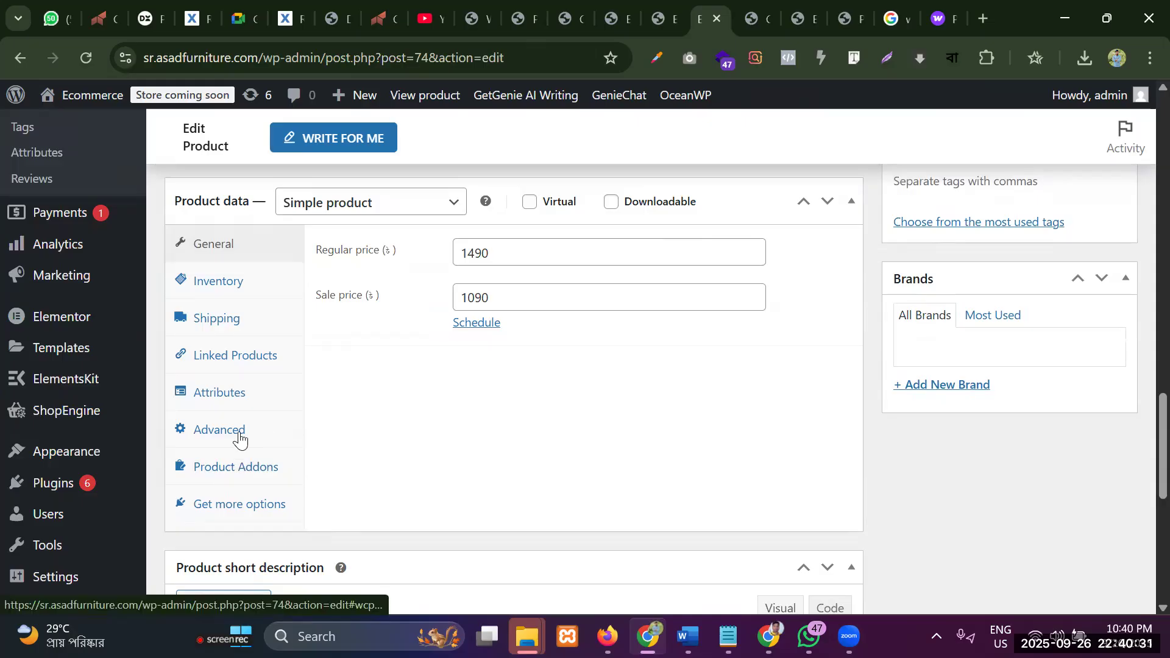
{"action": "left_click", "coordinate": [212, 325]}
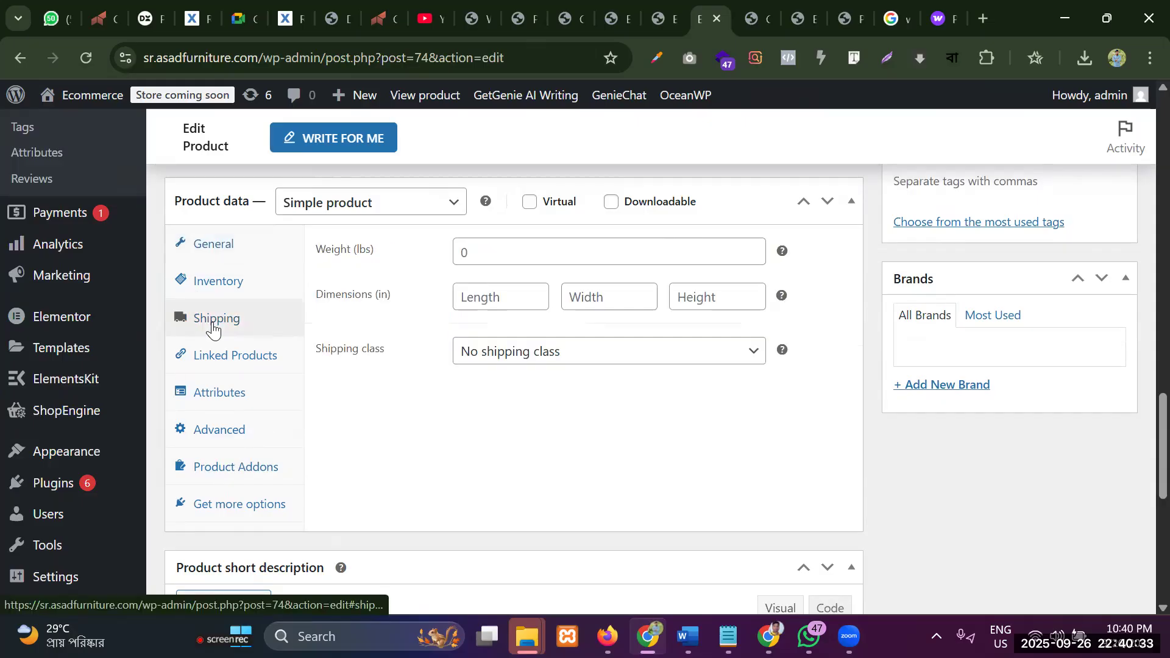
{"action": "left_click", "coordinate": [218, 404]}
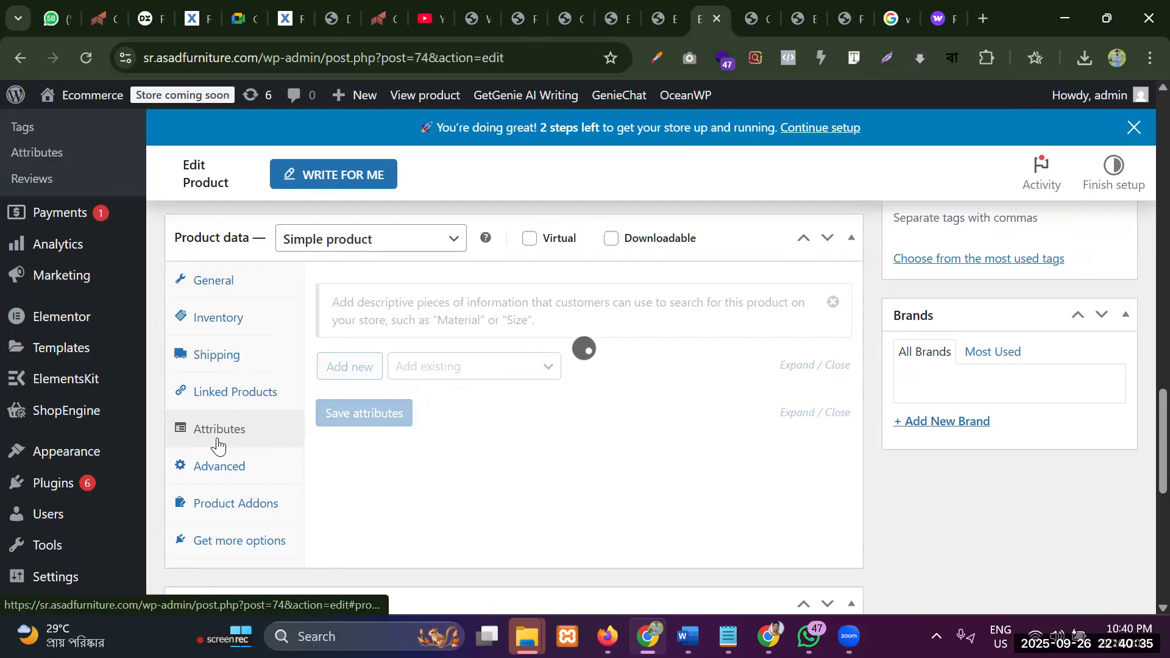
{"action": "left_click", "coordinate": [217, 467]}
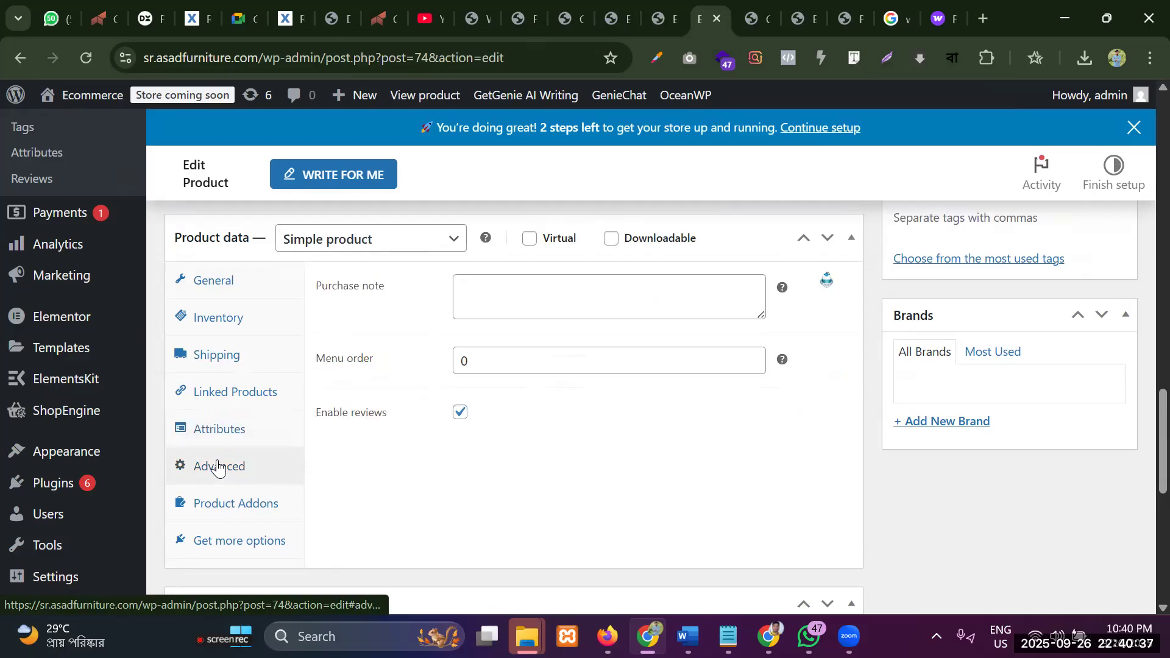
{"action": "left_click", "coordinate": [233, 511]}
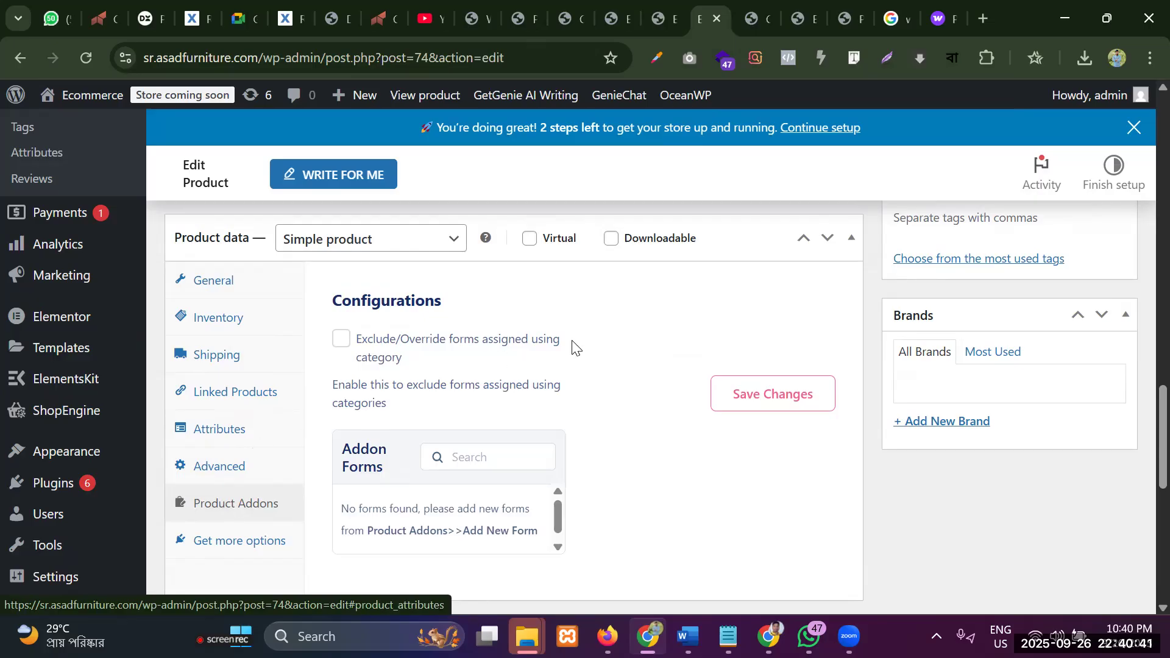
Scroll back to the top and bring up the link options on the product's permalink
{"action": "scroll", "coordinate": [597, 331], "scroll_direction": "up", "scroll_amount": 4}
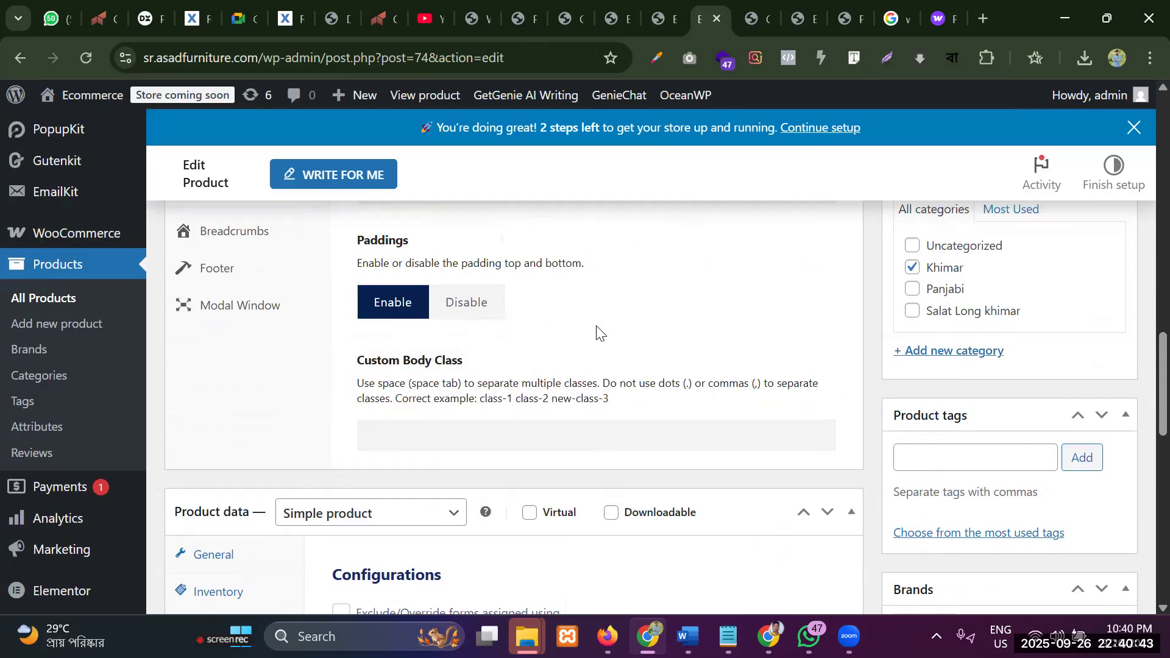
{"action": "scroll", "coordinate": [597, 331], "scroll_direction": "down", "scroll_amount": 3}
{"action": "scroll", "coordinate": [1009, 421], "scroll_direction": "up", "scroll_amount": 6}
{"action": "scroll", "coordinate": [955, 334], "scroll_direction": "up", "scroll_amount": 8}
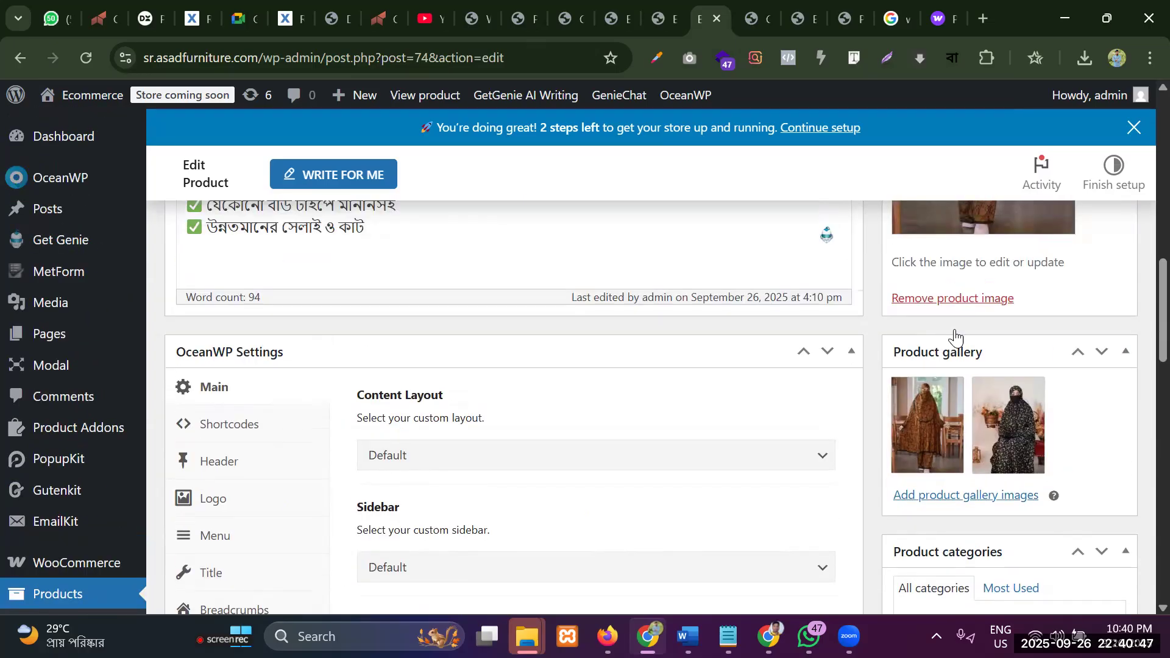
{"action": "scroll", "coordinate": [716, 277], "scroll_direction": "up", "scroll_amount": 8}
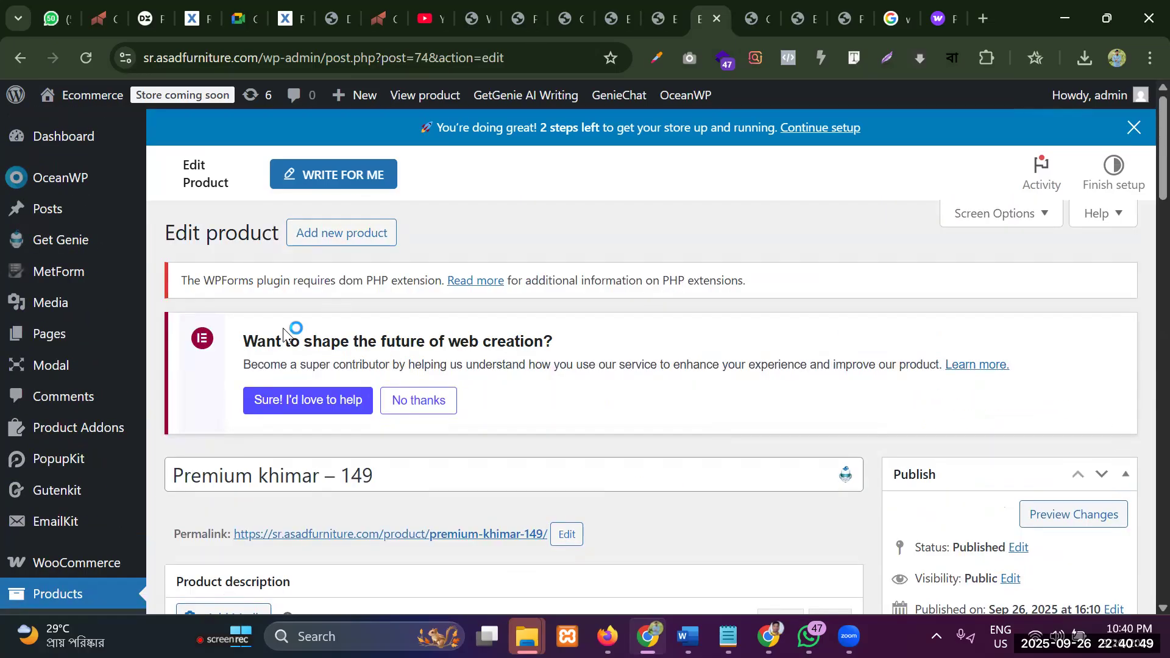
{"action": "scroll", "coordinate": [264, 352], "scroll_direction": "down", "scroll_amount": 2}
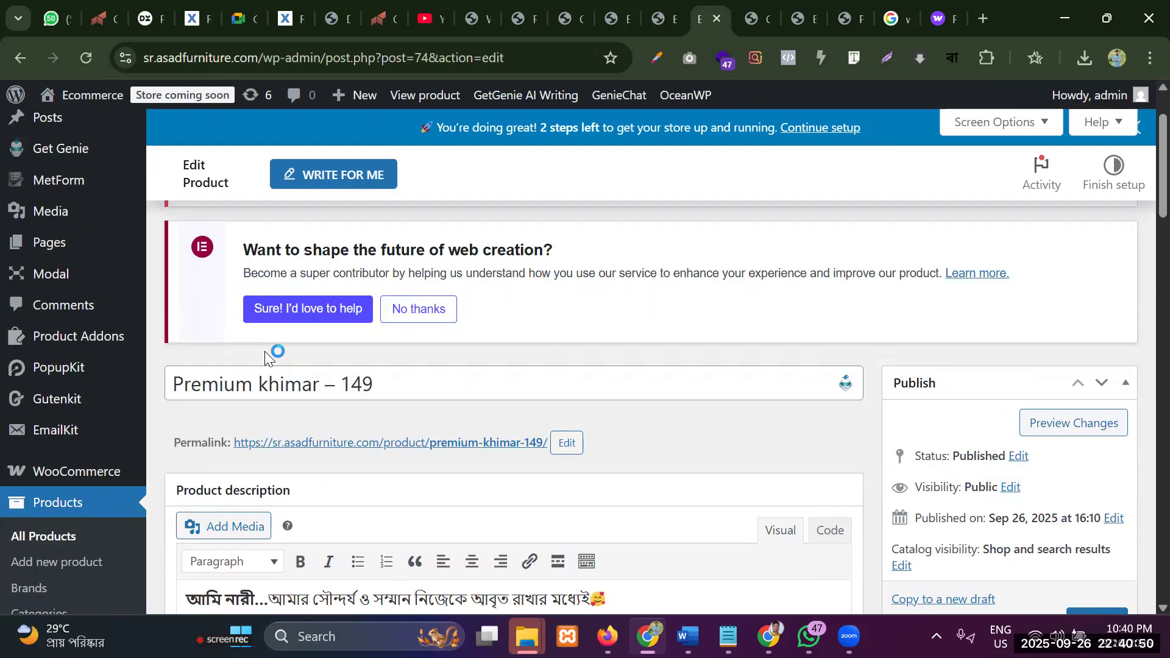
{"action": "right_click", "coordinate": [335, 448]}
Open the live Premium khimar – 149 product page in a new tab and add it to the cart
{"action": "left_click", "coordinate": [449, 164]}
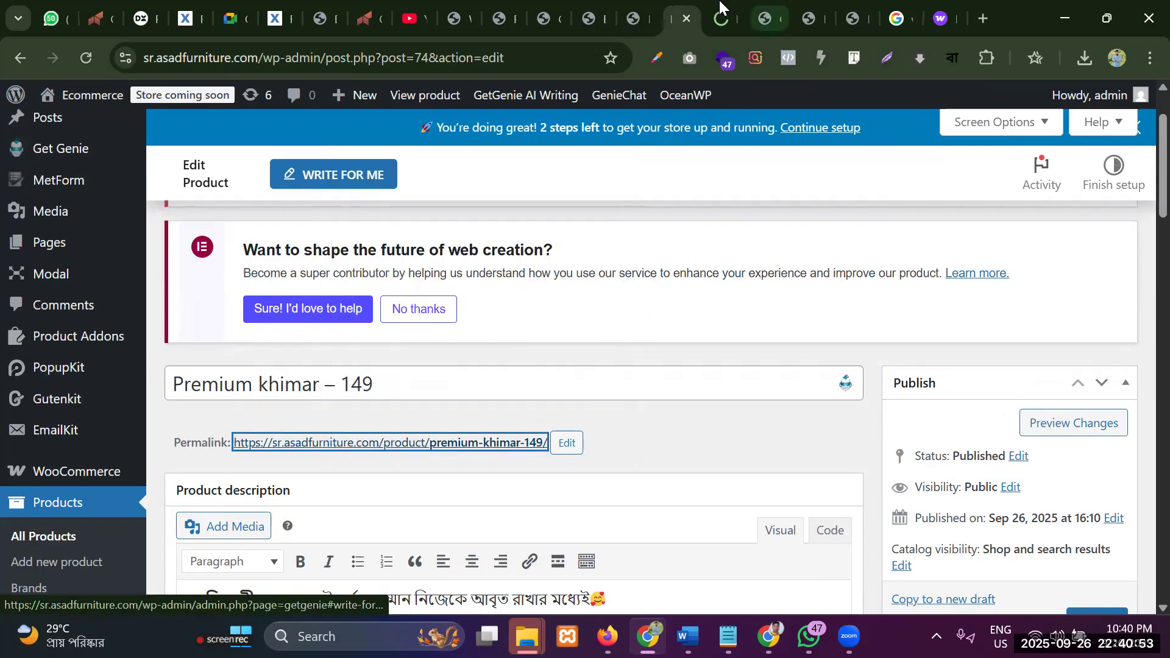
{"action": "left_click", "coordinate": [718, 15]}
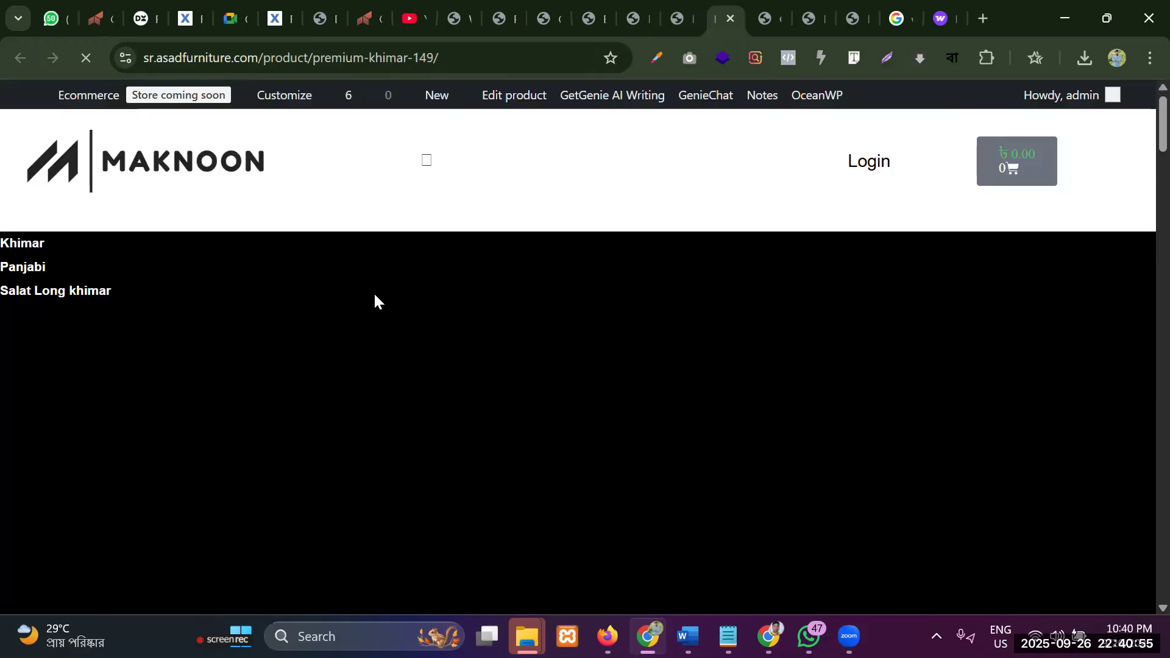
{"action": "scroll", "coordinate": [405, 352], "scroll_direction": "down", "scroll_amount": 6}
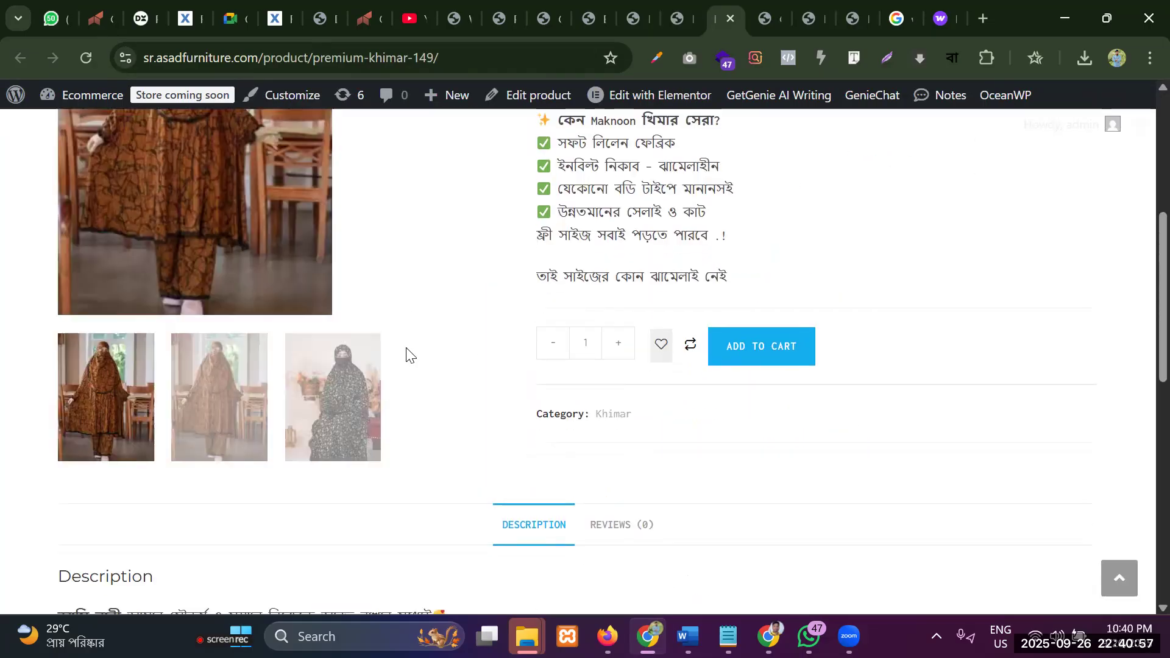
{"action": "scroll", "coordinate": [406, 347], "scroll_direction": "down", "scroll_amount": 3}
{"action": "scroll", "coordinate": [645, 342], "scroll_direction": "up", "scroll_amount": 5}
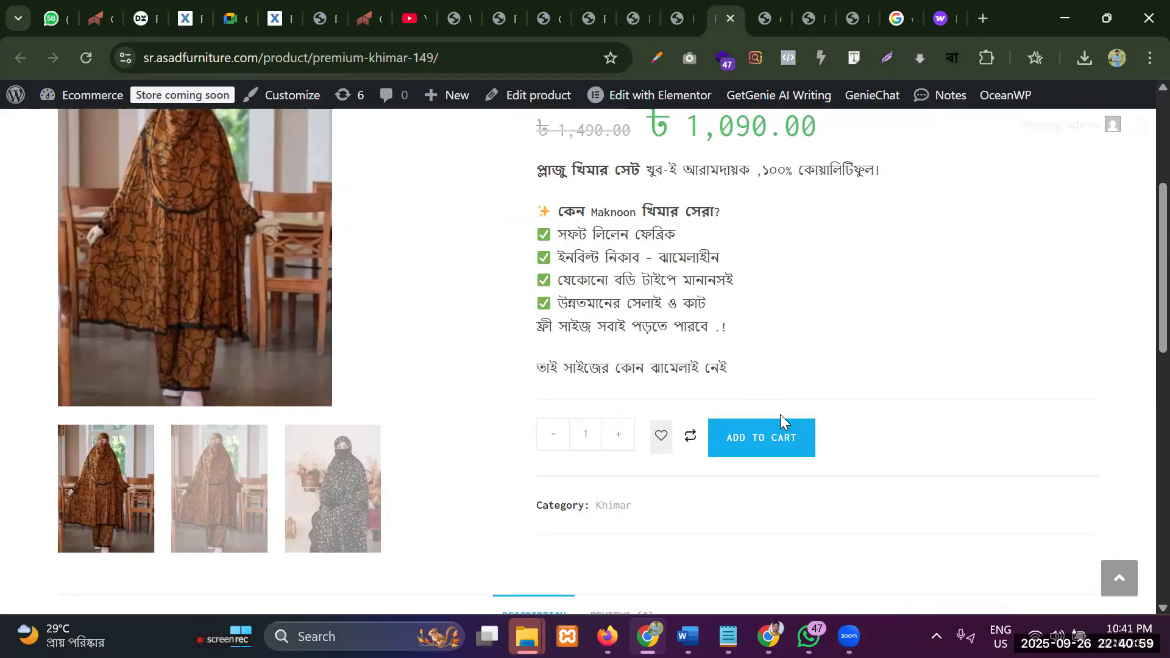
{"action": "left_click", "coordinate": [769, 429]}
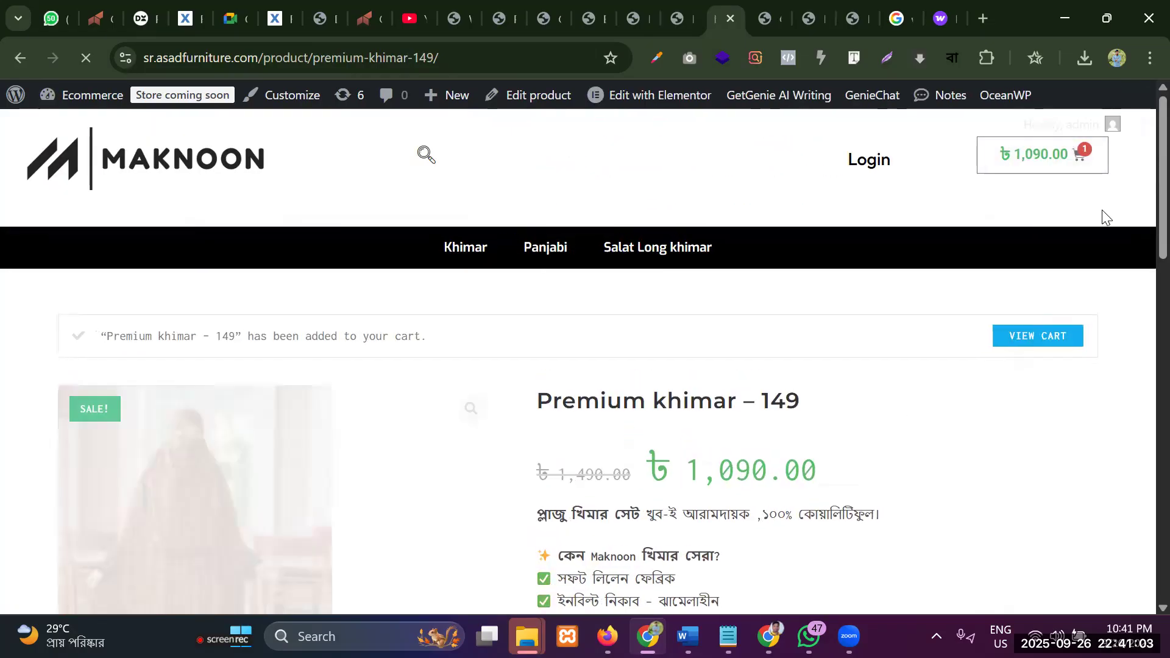
Go from the cart summary to checkout with the ৳1,090.00 subtotal
{"action": "left_click", "coordinate": [1040, 161]}
{"action": "left_click", "coordinate": [1067, 361]}
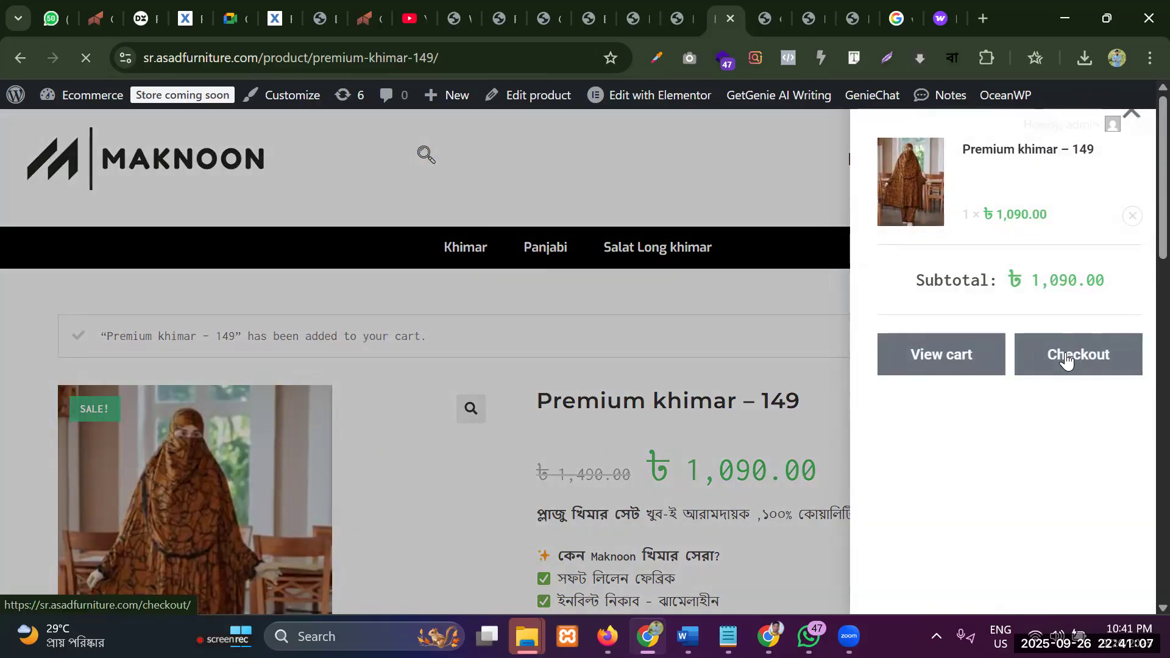
{"action": "scroll", "coordinate": [455, 348], "scroll_direction": "down", "scroll_amount": 15}
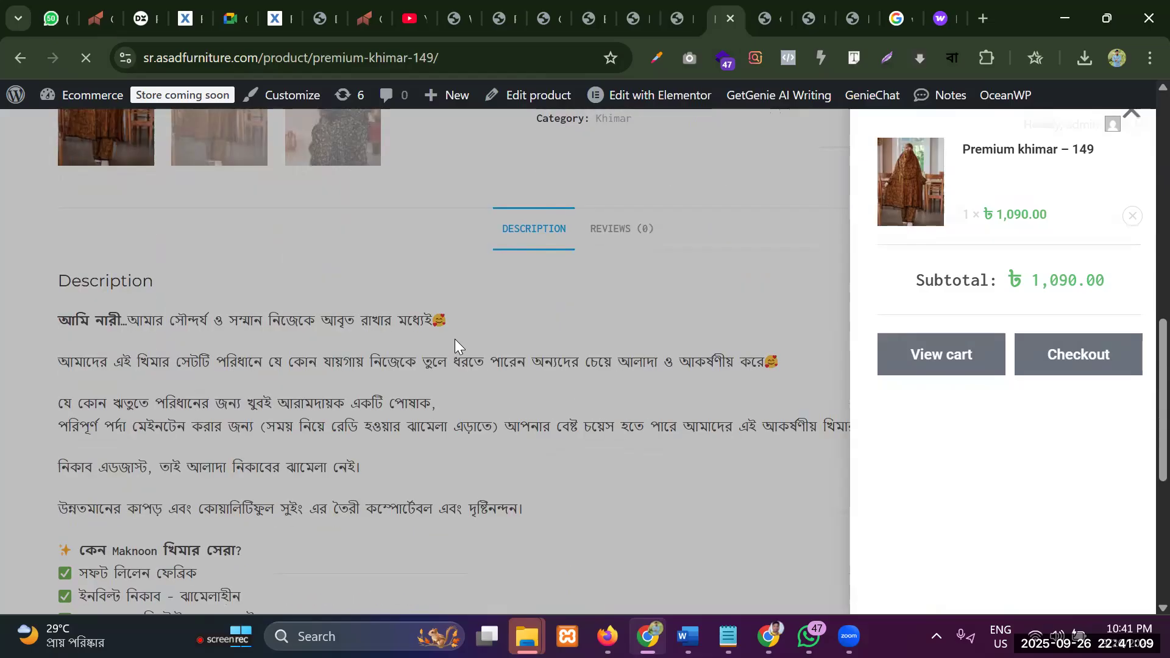
{"action": "scroll", "coordinate": [455, 339], "scroll_direction": "down", "scroll_amount": 6}
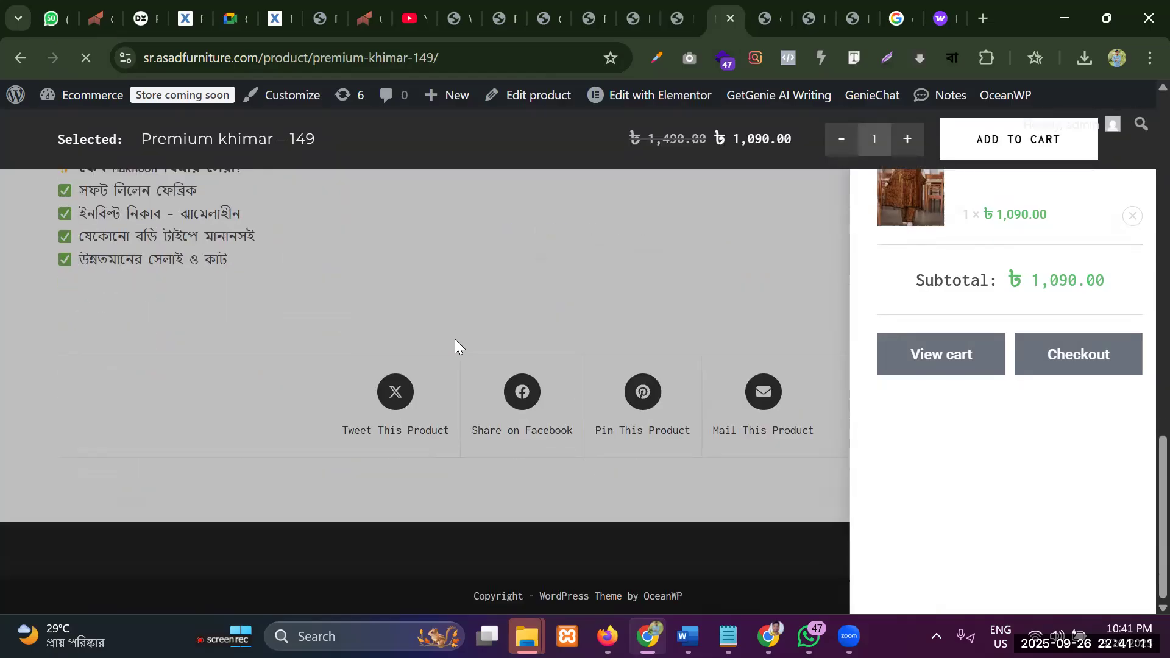
Scroll back to the checkout's Have a coupon? bar and reveal the empty coupon code field
{"action": "scroll", "coordinate": [421, 357], "scroll_direction": "down", "scroll_amount": 3}
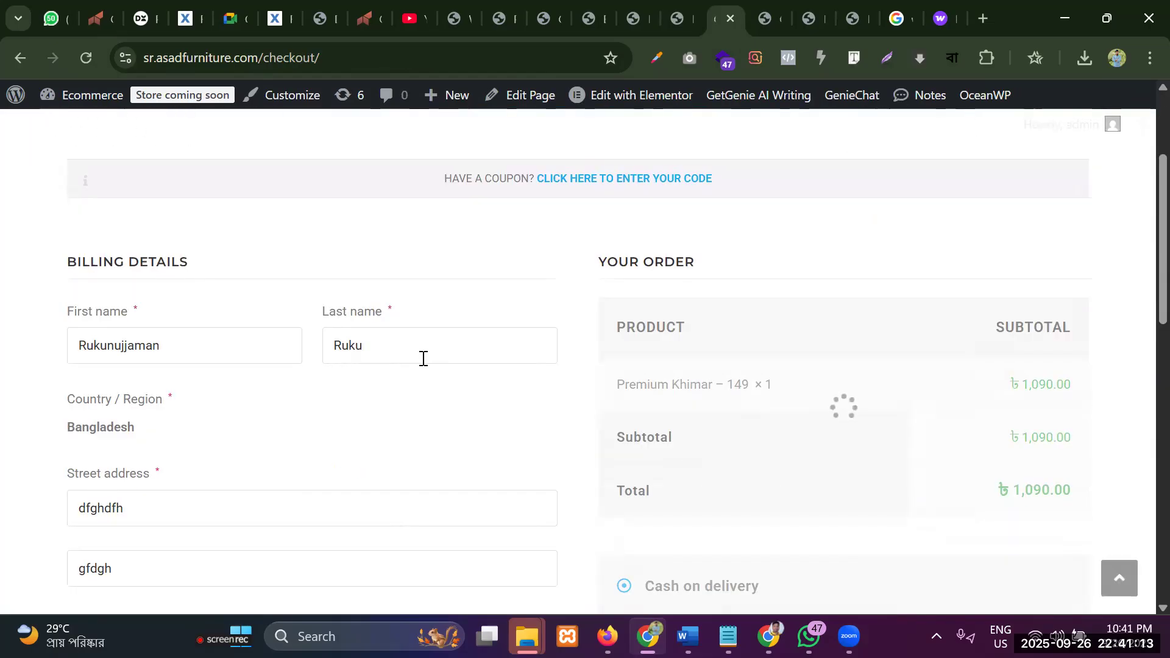
{"action": "scroll", "coordinate": [424, 359], "scroll_direction": "down", "scroll_amount": 12}
{"action": "scroll", "coordinate": [423, 358], "scroll_direction": "up", "scroll_amount": 10}
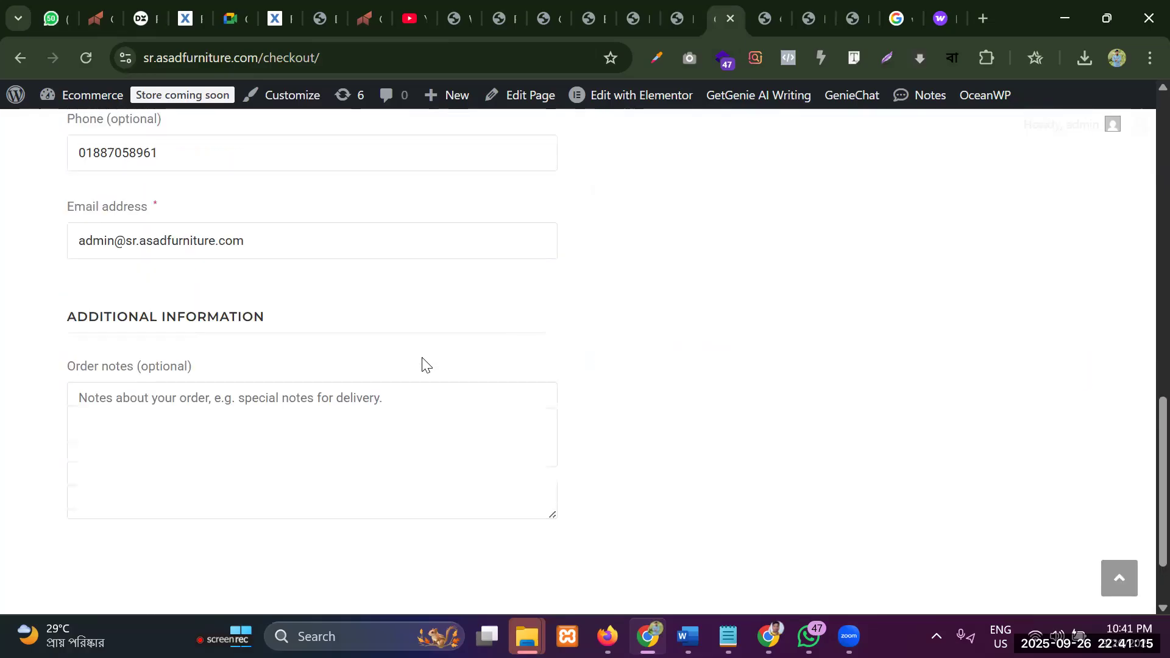
{"action": "scroll", "coordinate": [425, 364], "scroll_direction": "up", "scroll_amount": 2}
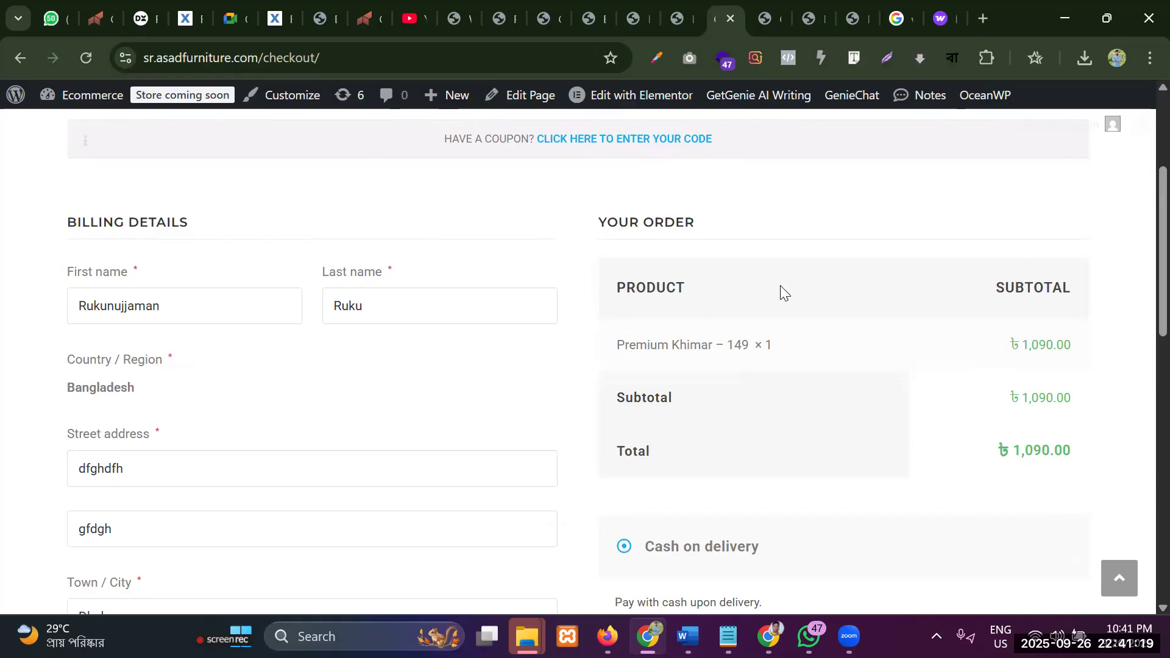
{"action": "scroll", "coordinate": [780, 285], "scroll_direction": "up", "scroll_amount": 2}
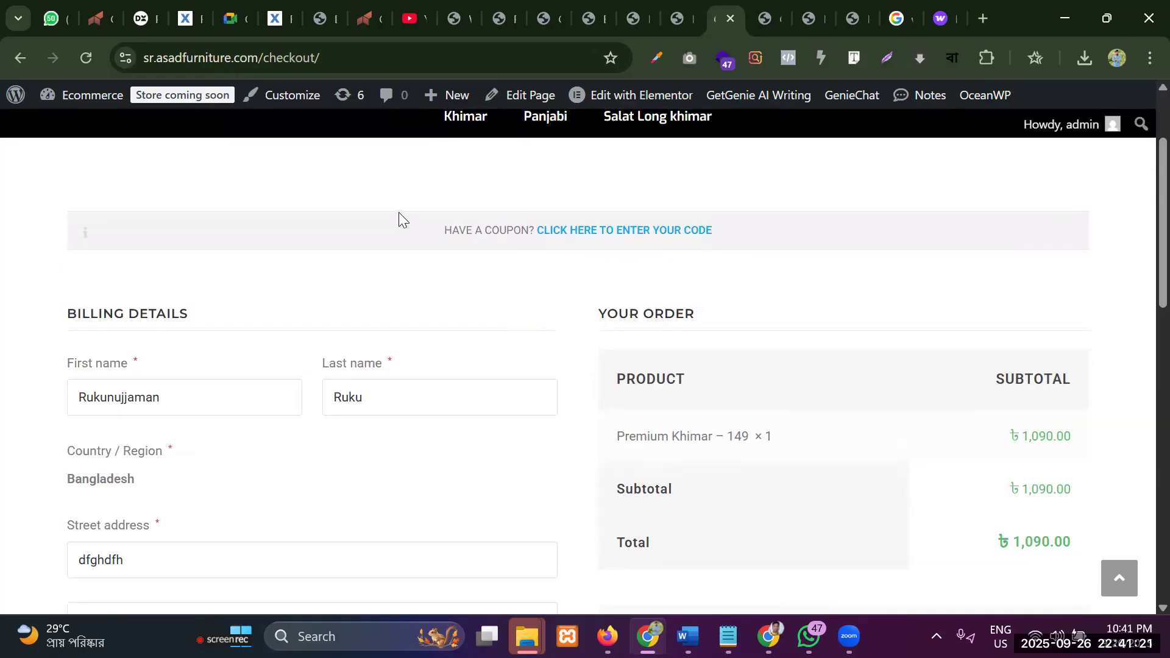
{"action": "left_click", "coordinate": [627, 235]}
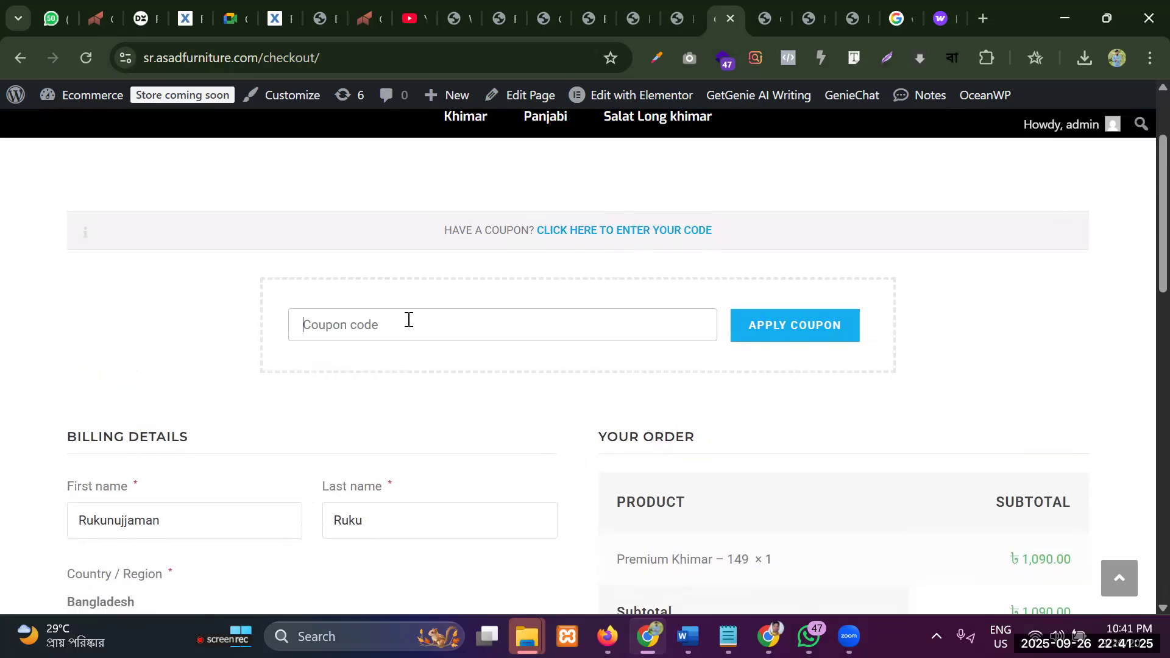
Try applying coupon code eid20%, which is rejected as nonexistent
{"action": "left_click", "coordinate": [408, 320]}
{"action": "type", "text": "[woocommerce_checkout]"}
{"action": "key", "text": "BackSpace"}
{"action": "key", "text": "BackSpace"}
{"action": "key", "text": "BackSpace"}
{"action": "key", "text": "BackSpace"}
{"action": "key", "text": "BackSpace"}
{"action": "key", "text": "BackSpace"}
{"action": "key", "text": "BackSpace"}
{"action": "key", "text": "BackSpace"}
{"action": "key", "text": "BackSpace"}
{"action": "key", "text": "BackSpace"}
{"action": "key", "text": "BackSpace"}
{"action": "key", "text": "BackSpace"}
{"action": "key", "text": "BackSpace"}
{"action": "key", "text": "BackSpace"}
{"action": "key", "text": "BackSpace"}
{"action": "key", "text": "BackSpace"}
{"action": "key", "text": "BackSpace"}
{"action": "key", "text": "BackSpace"}
{"action": "key", "text": "BackSpace"}
{"action": "key", "text": "BackSpace"}
{"action": "type", "text": "eid20%"}
{"action": "left_click", "coordinate": [784, 325]}
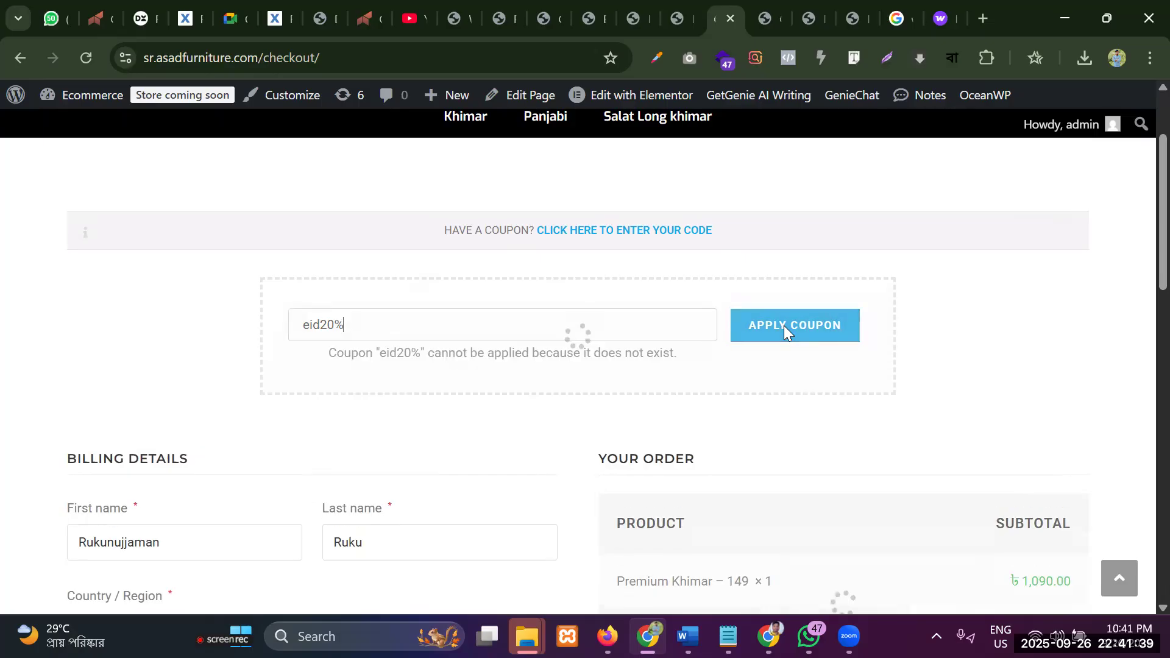
Correct the code to eid30% and apply it successfully
{"action": "left_click_drag", "start_coordinate": [463, 359], "coordinate": [487, 369]}
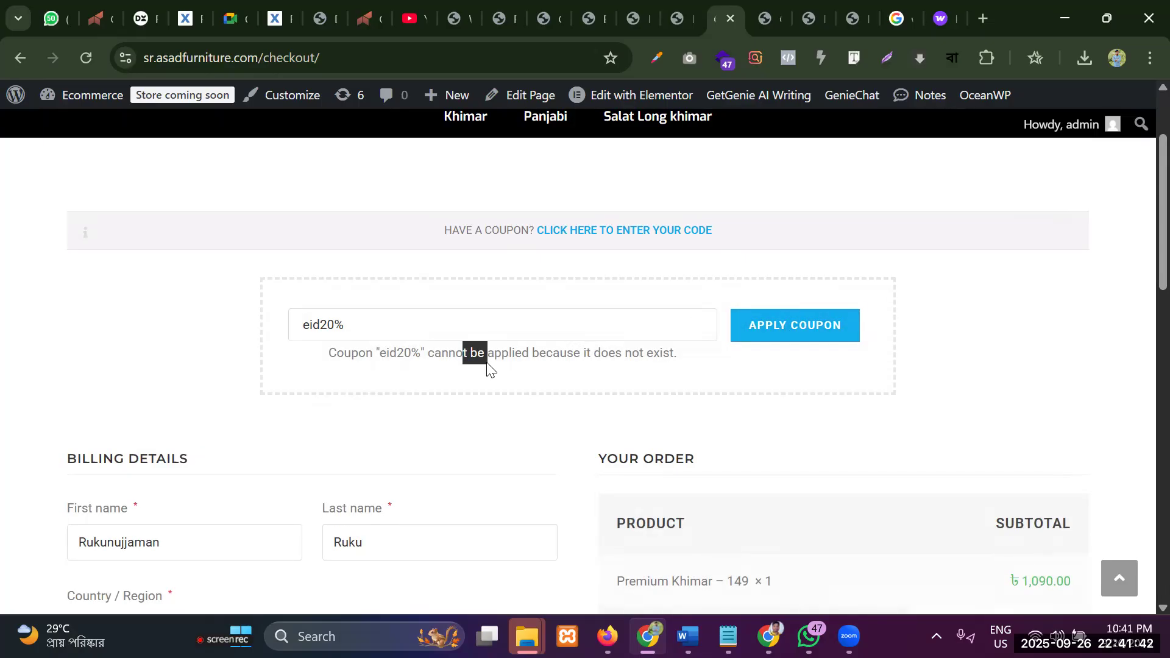
{"action": "left_click", "coordinate": [324, 323]}
{"action": "key", "text": "BackSpace"}
{"action": "type", "text": "3"}
{"action": "left_click", "coordinate": [771, 324]}
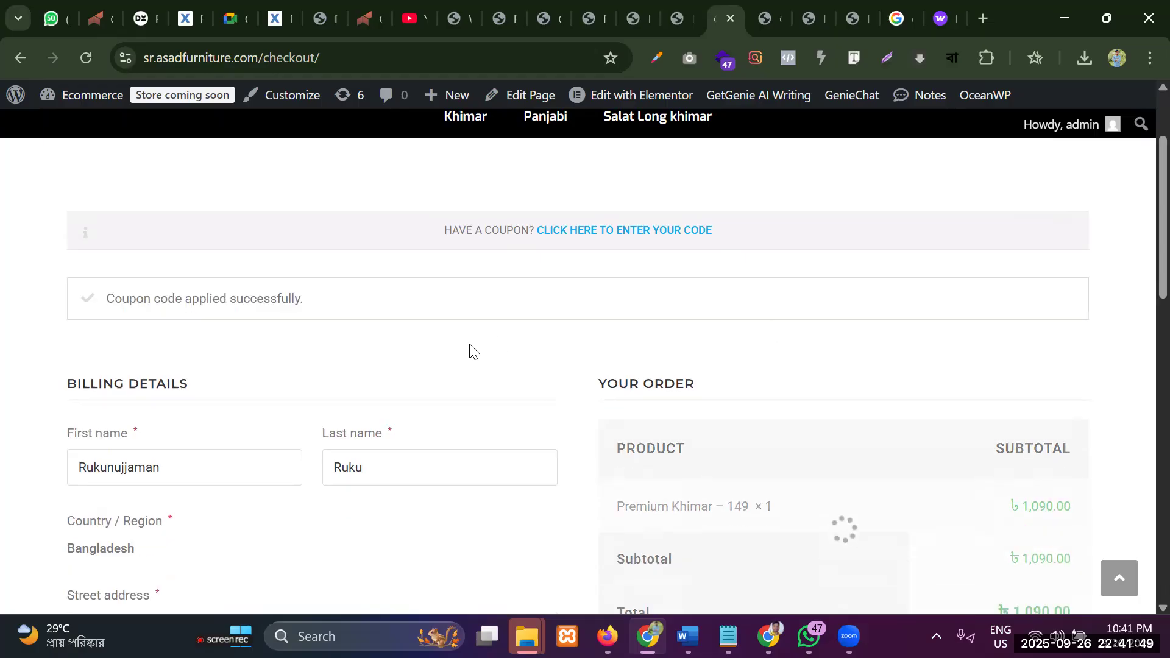
{"action": "scroll", "coordinate": [826, 355], "scroll_direction": "down", "scroll_amount": 3}
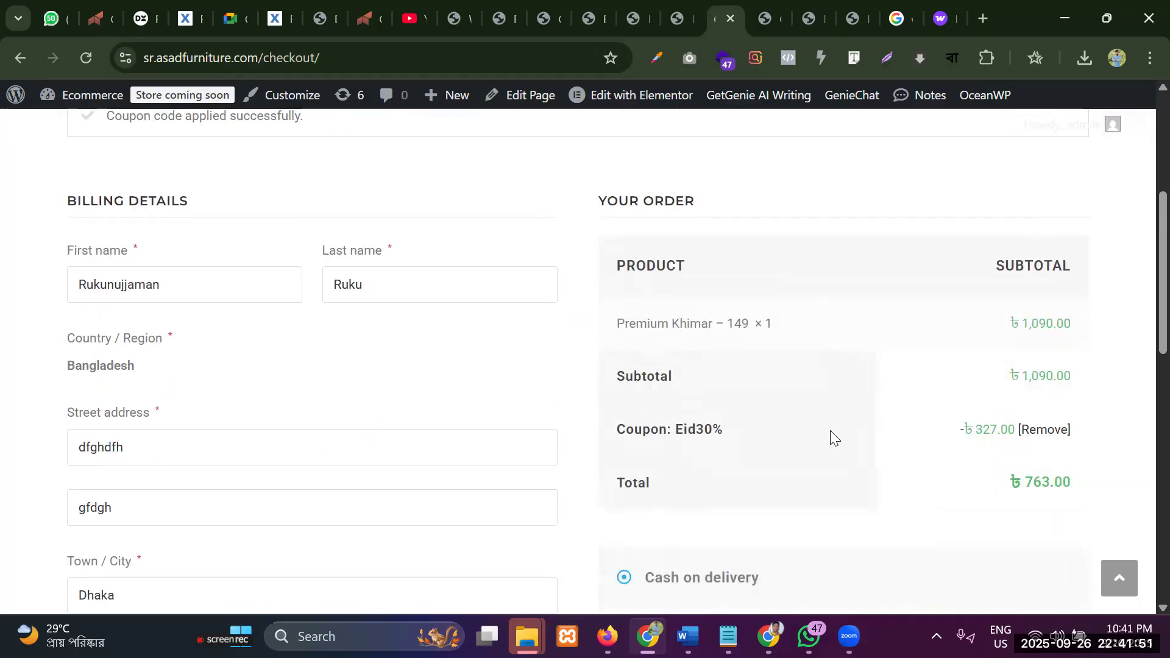
{"action": "left_click_drag", "start_coordinate": [697, 431], "coordinate": [676, 432]}
{"action": "left_click_drag", "start_coordinate": [964, 430], "coordinate": [1020, 439]}
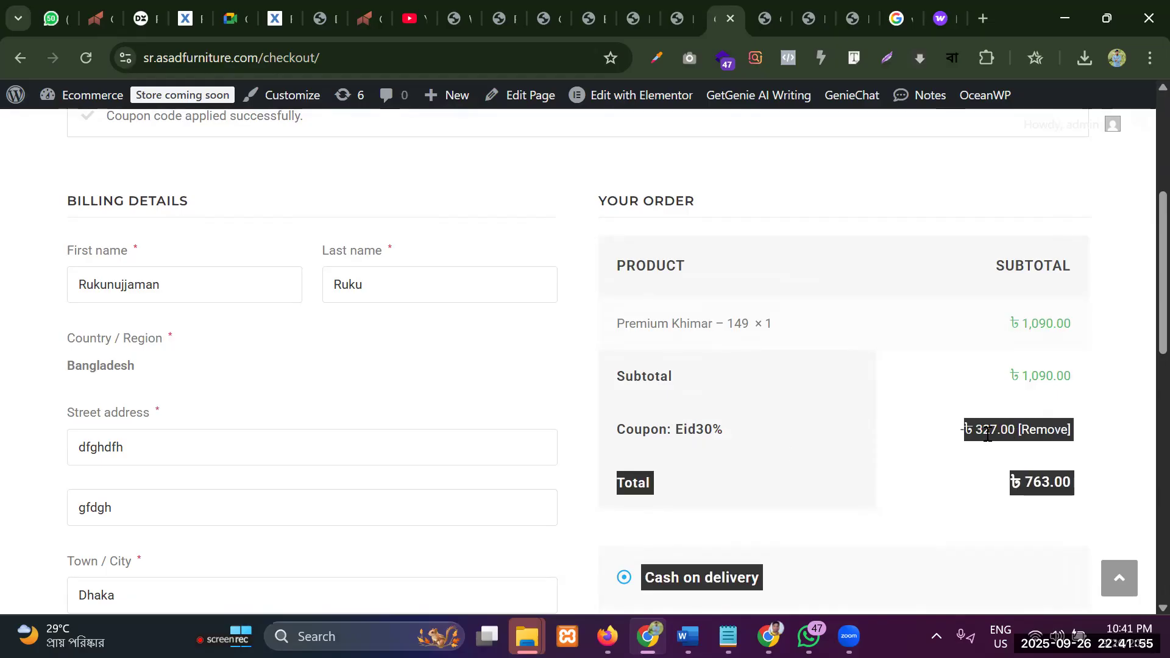
{"action": "triple_click", "coordinate": [962, 432]}
{"action": "left_click", "coordinate": [962, 431]}
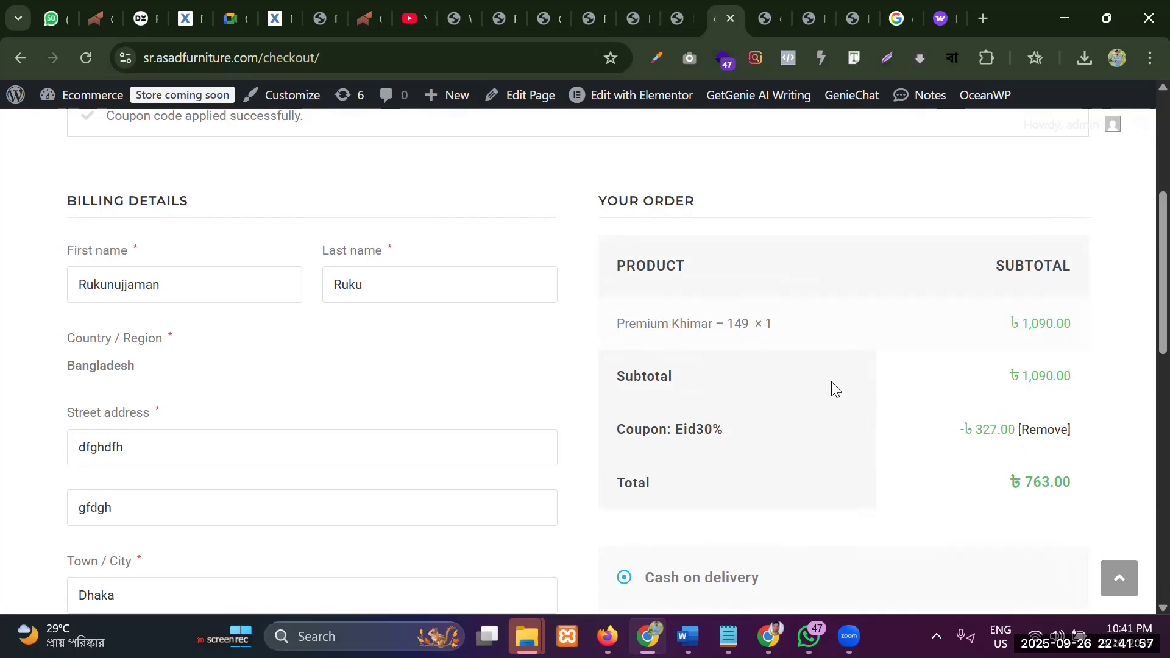
{"action": "scroll", "coordinate": [831, 382], "scroll_direction": "down", "scroll_amount": 3}
{"action": "scroll", "coordinate": [832, 391], "scroll_direction": "down", "scroll_amount": 4}
{"action": "scroll", "coordinate": [832, 390], "scroll_direction": "up", "scroll_amount": 9}
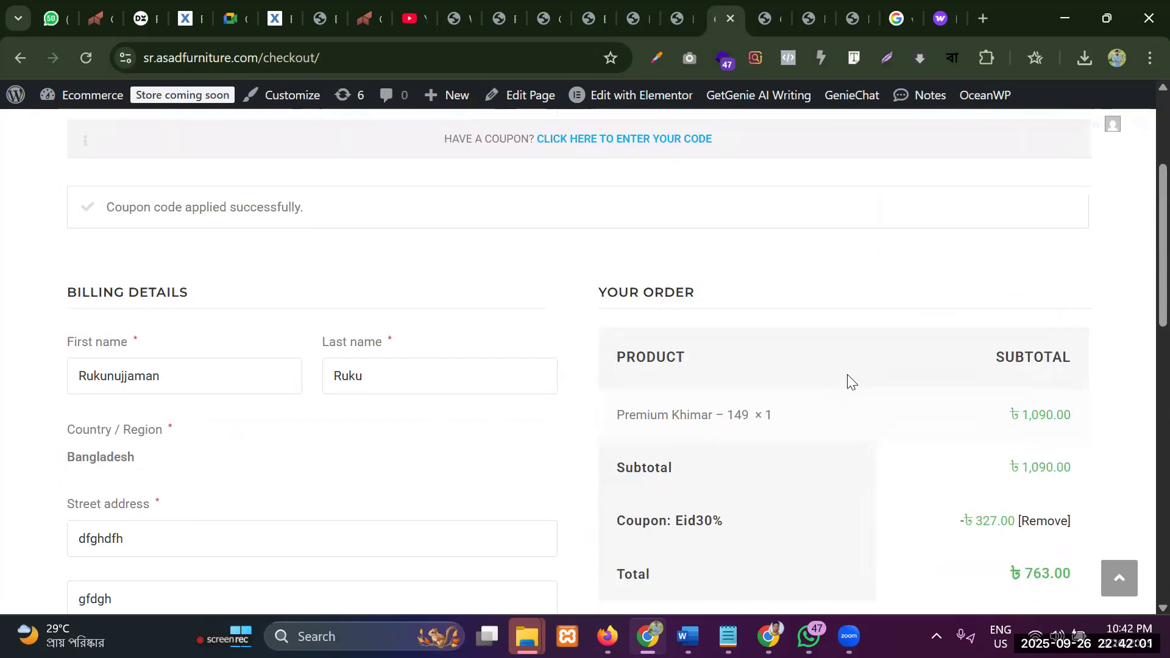
{"action": "scroll", "coordinate": [787, 353], "scroll_direction": "down", "scroll_amount": 10}
{"action": "scroll", "coordinate": [784, 348], "scroll_direction": "up", "scroll_amount": 15}
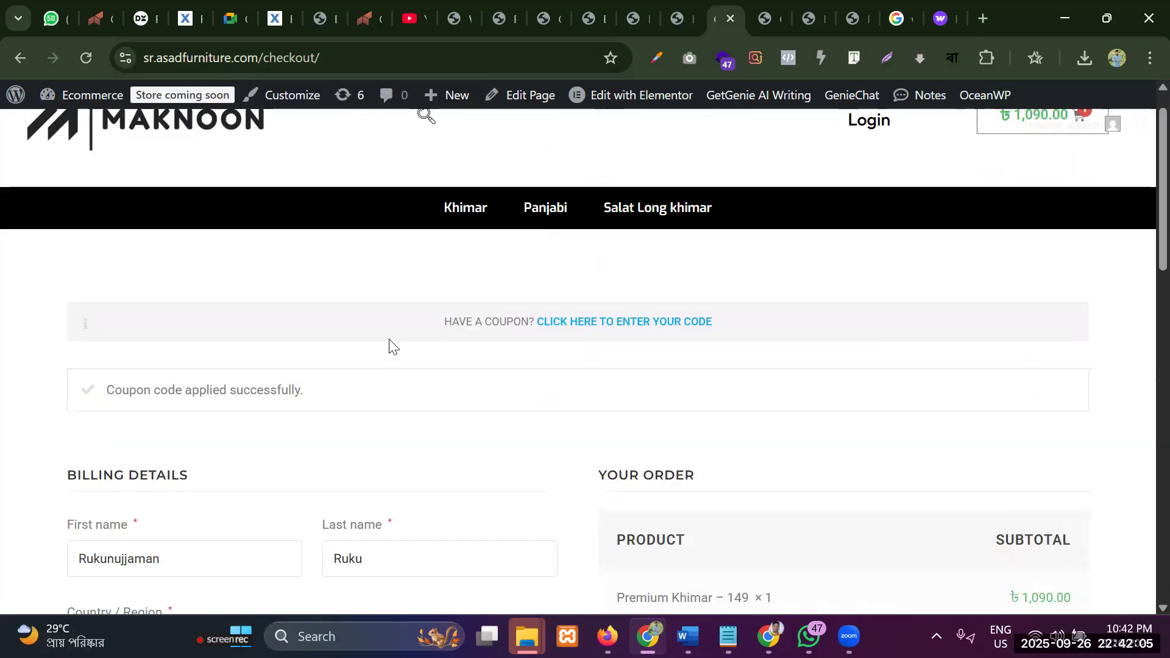
{"action": "scroll", "coordinate": [341, 329], "scroll_direction": "down", "scroll_amount": 6}
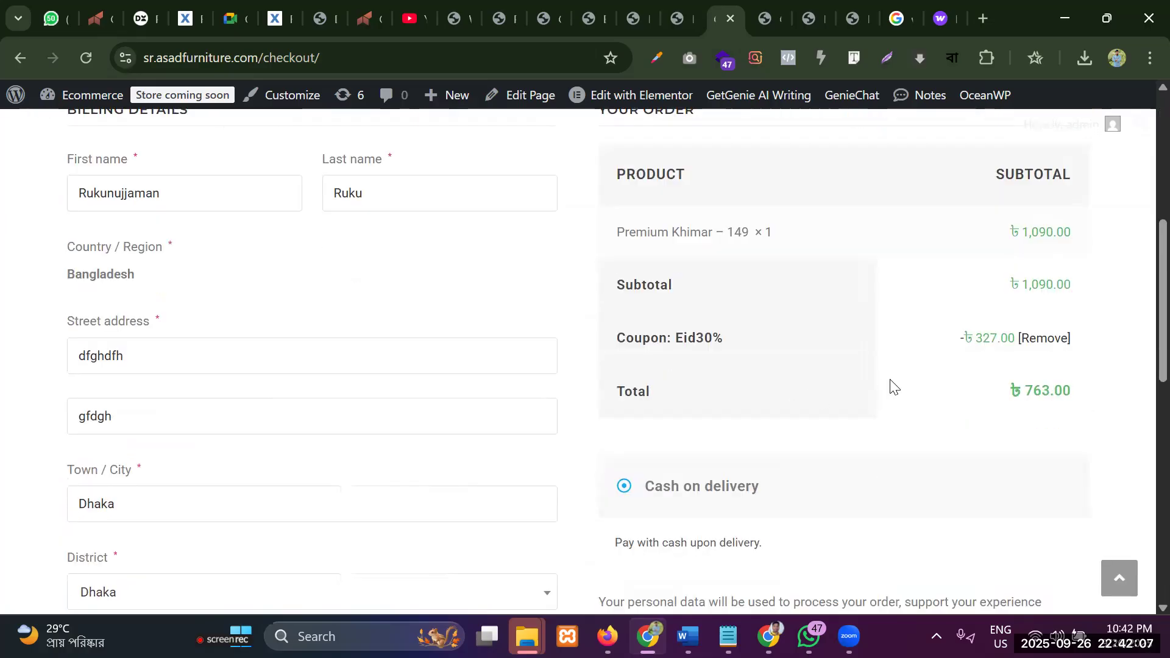
{"action": "left_click_drag", "start_coordinate": [1090, 345], "coordinate": [1030, 336]}
{"action": "left_click", "coordinate": [970, 328]}
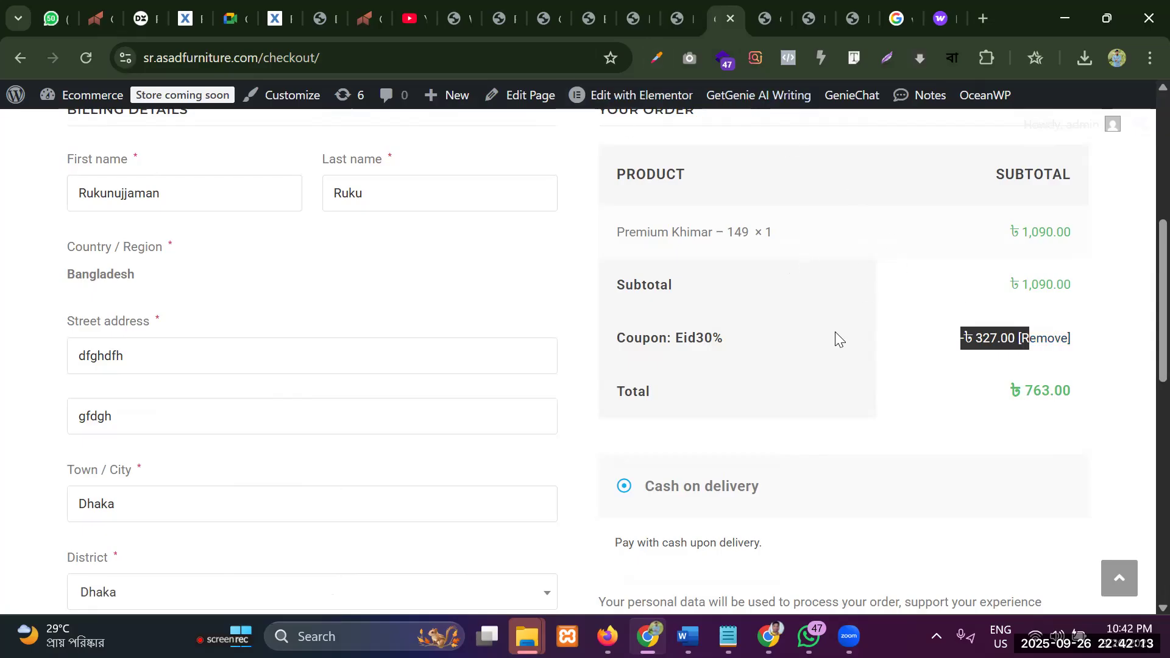
{"action": "scroll", "coordinate": [832, 331], "scroll_direction": "up", "scroll_amount": 10}
{"action": "scroll", "coordinate": [832, 323], "scroll_direction": "down", "scroll_amount": 12}
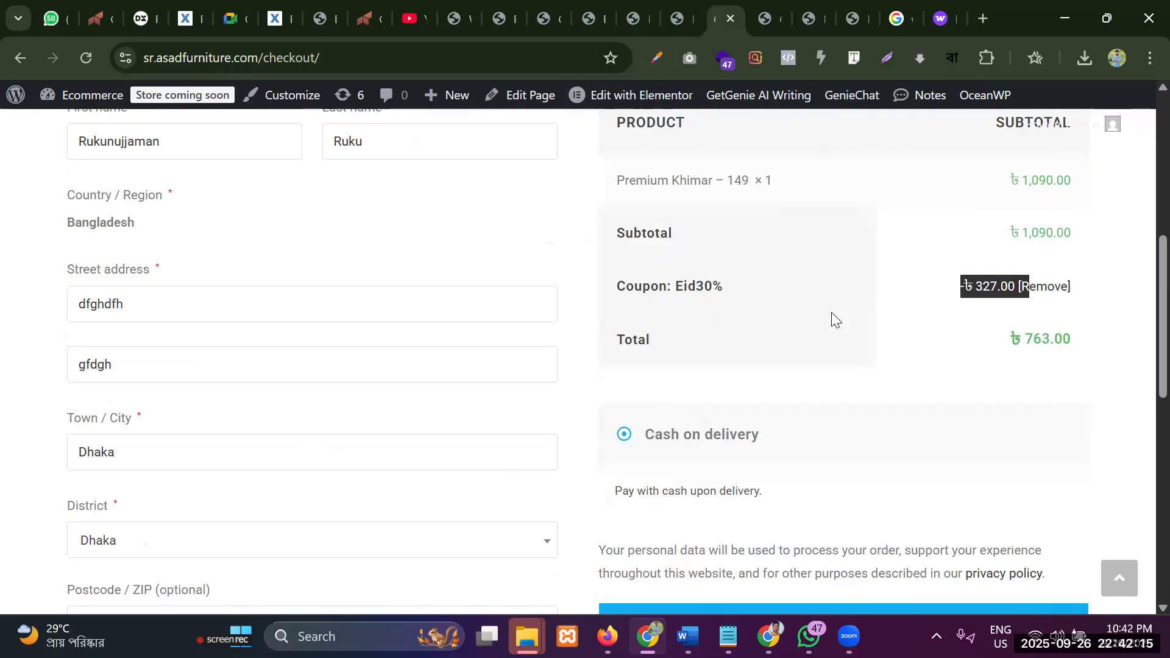
{"action": "scroll", "coordinate": [831, 318], "scroll_direction": "down", "scroll_amount": 10}
{"action": "scroll", "coordinate": [811, 326], "scroll_direction": "up", "scroll_amount": 17}
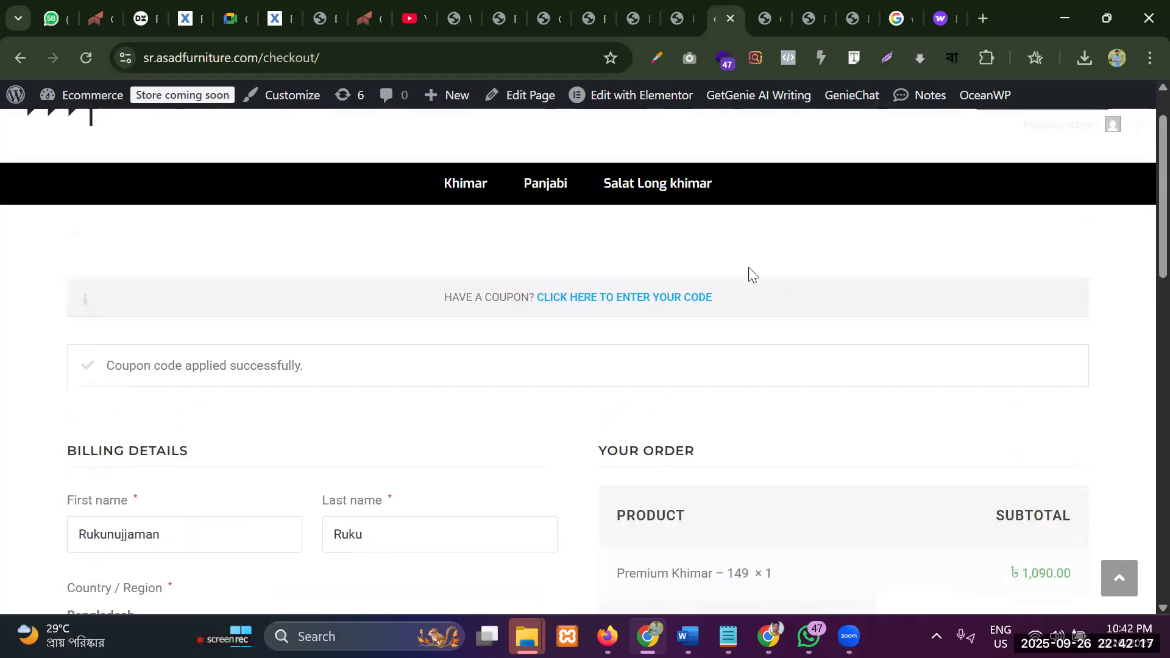
{"action": "scroll", "coordinate": [671, 273], "scroll_direction": "up", "scroll_amount": 2}
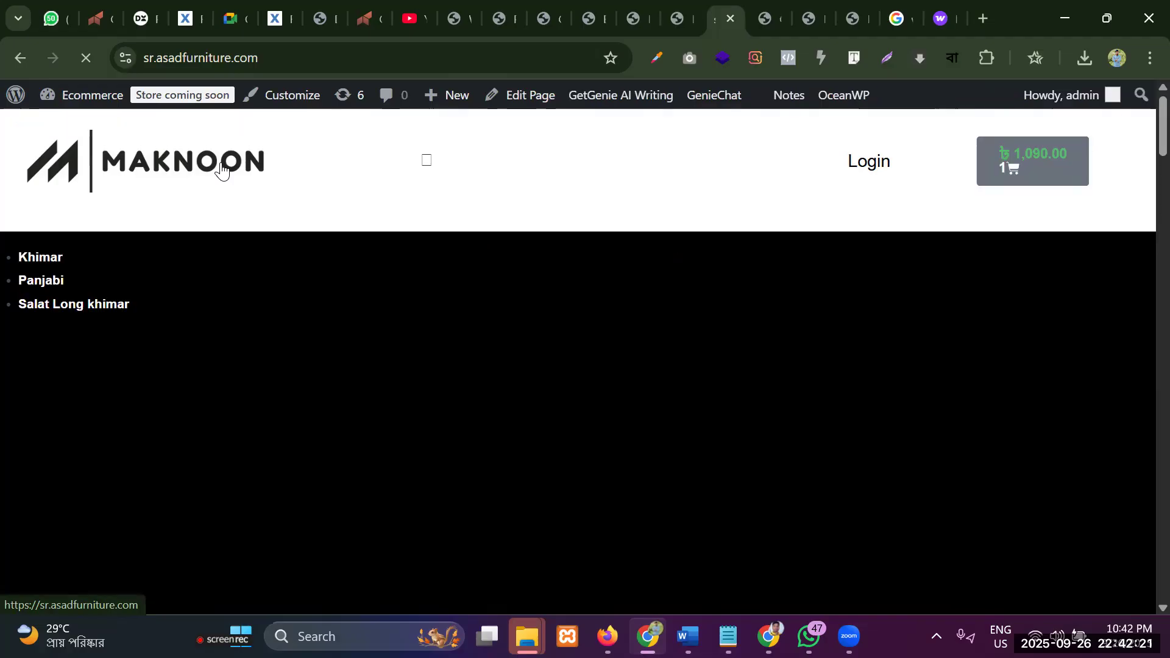
Browse the storefront products and open the Panjabi category
{"action": "scroll", "coordinate": [186, 343], "scroll_direction": "down", "scroll_amount": 10}
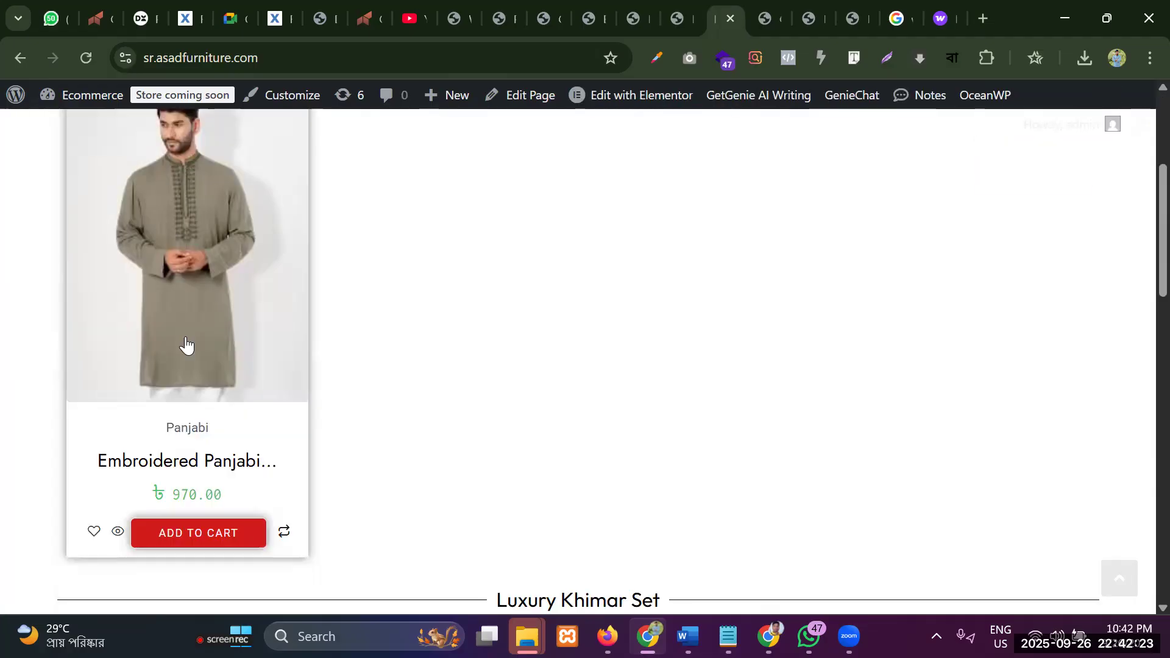
{"action": "scroll", "coordinate": [186, 346], "scroll_direction": "up", "scroll_amount": 4}
{"action": "scroll", "coordinate": [186, 345], "scroll_direction": "up", "scroll_amount": 8}
{"action": "scroll", "coordinate": [186, 345], "scroll_direction": "down", "scroll_amount": 14}
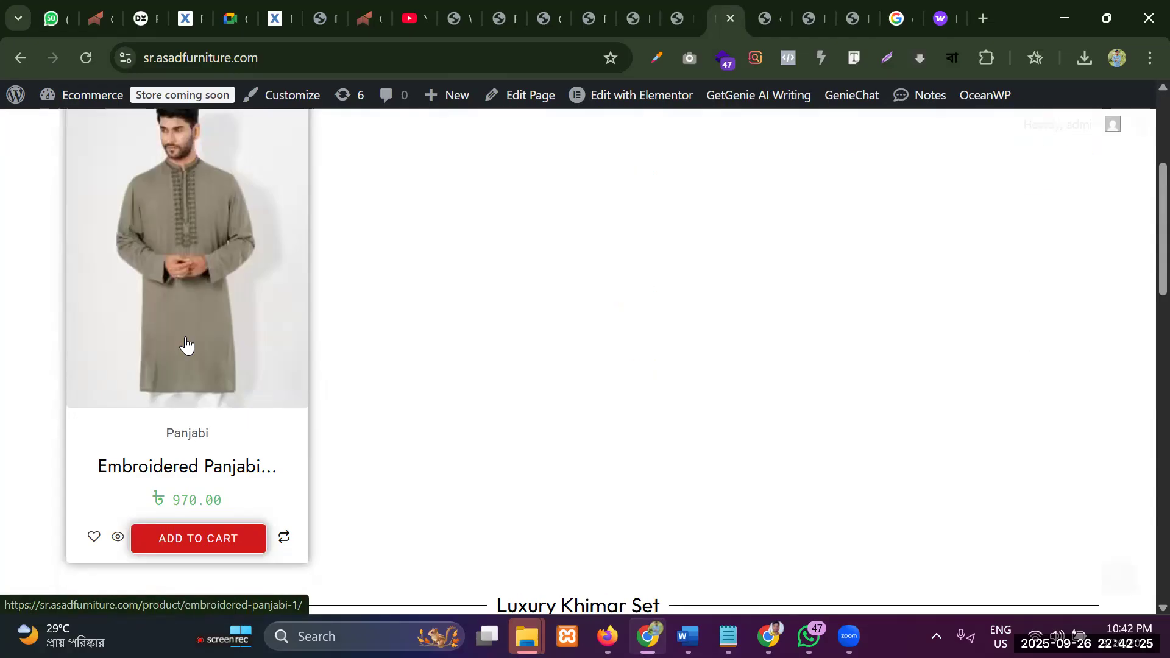
{"action": "scroll", "coordinate": [186, 345], "scroll_direction": "down", "scroll_amount": 8}
{"action": "scroll", "coordinate": [378, 470], "scroll_direction": "up", "scroll_amount": 7}
{"action": "scroll", "coordinate": [372, 468], "scroll_direction": "up", "scroll_amount": 8}
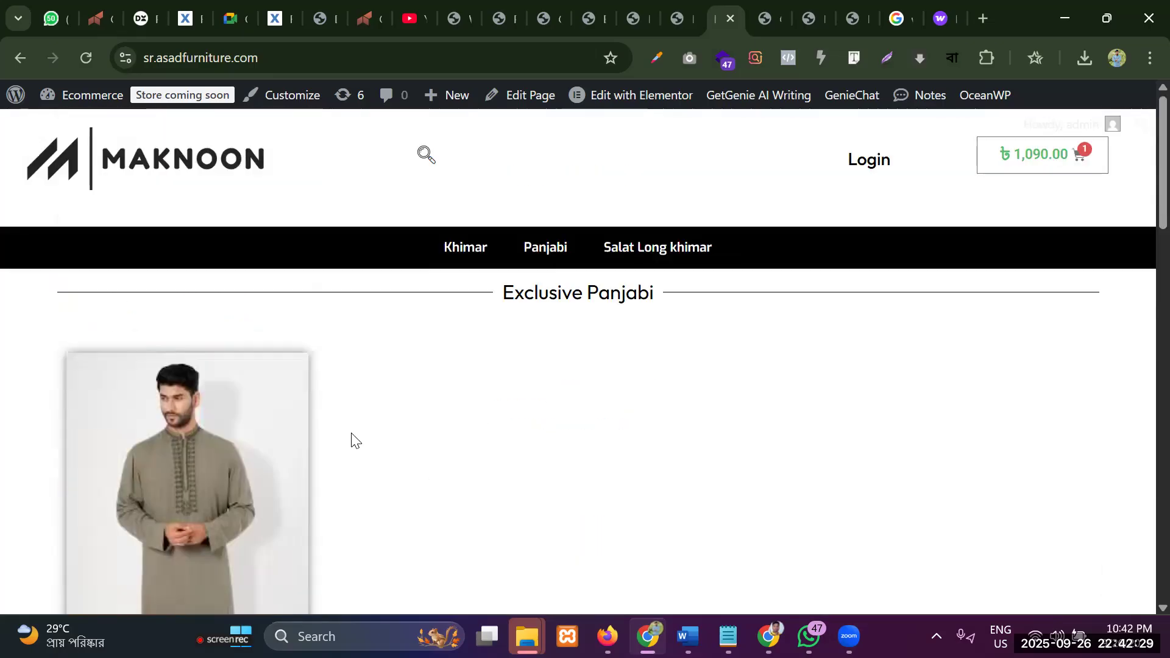
{"action": "left_click", "coordinate": [545, 248]}
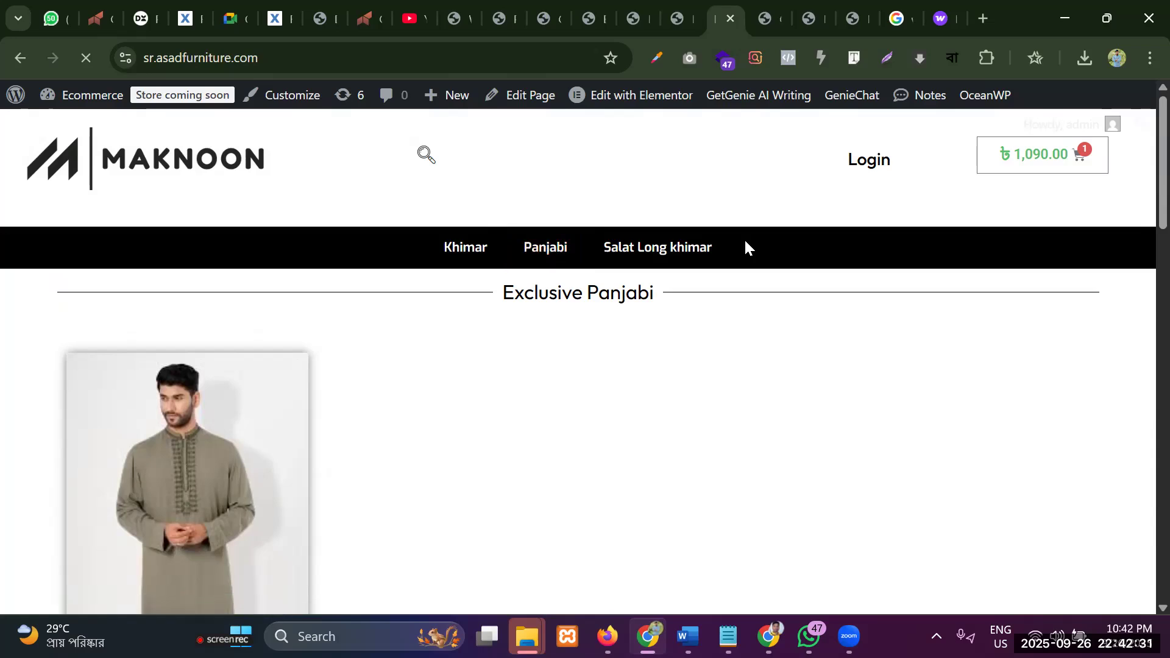
Return to the MAKNOON home page via the logo and scroll through its products
{"action": "left_click", "coordinate": [849, 637]}
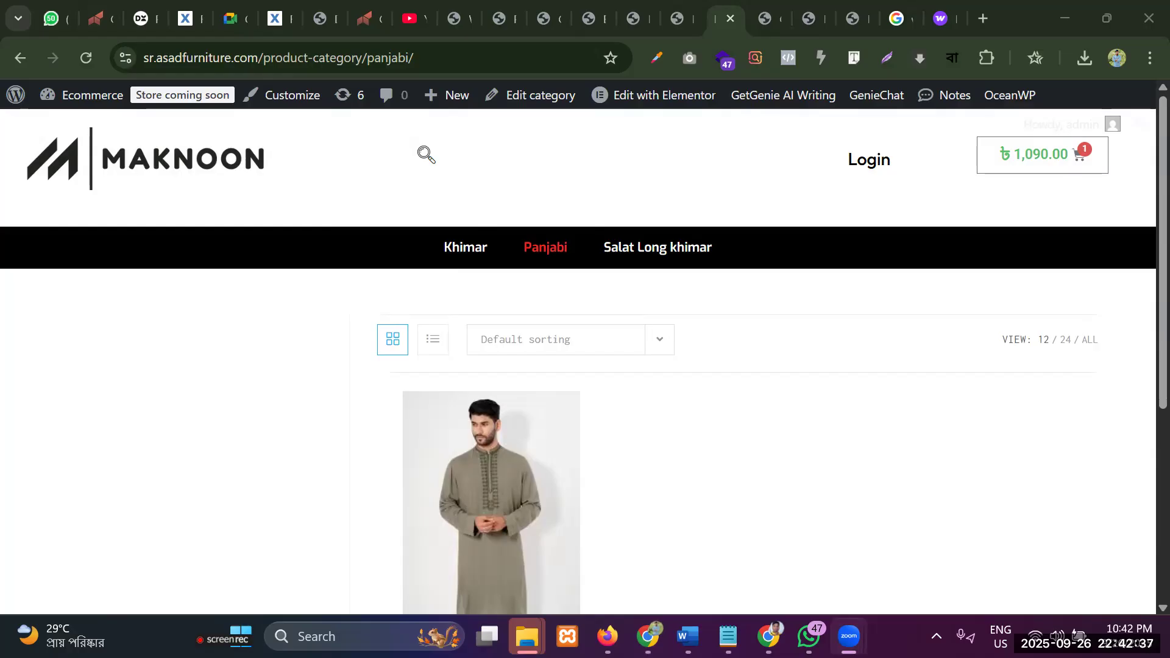
{"action": "left_click", "coordinate": [466, 251]}
{"action": "left_click", "coordinate": [139, 159]}
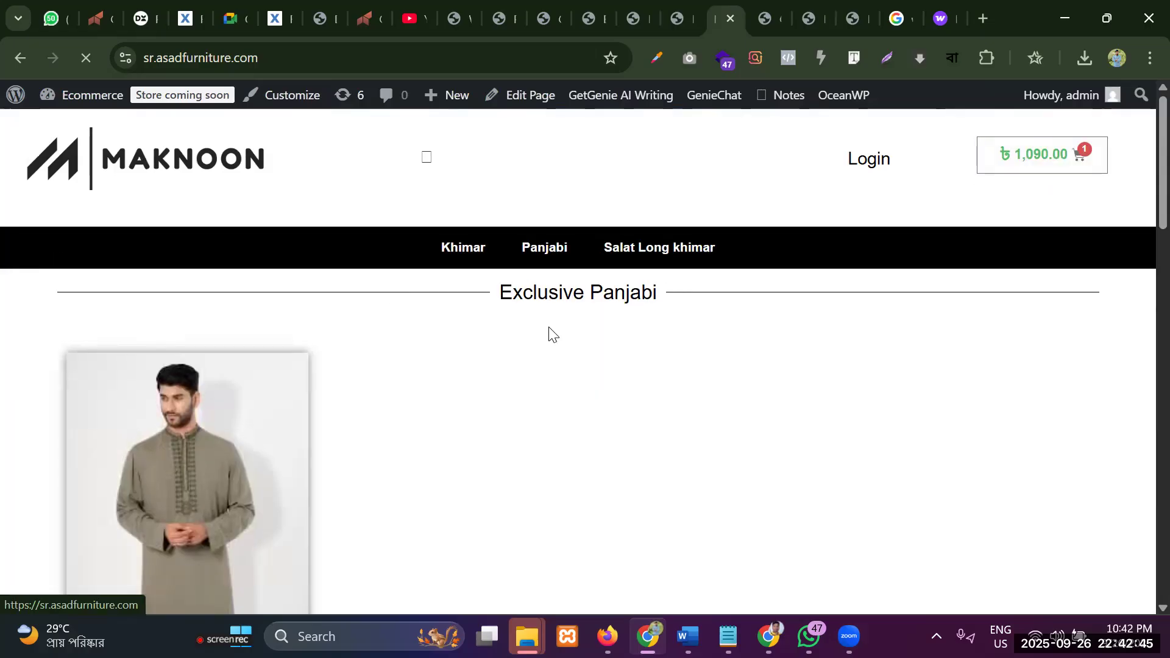
{"action": "scroll", "coordinate": [610, 345], "scroll_direction": "down", "scroll_amount": 3}
{"action": "scroll", "coordinate": [613, 347], "scroll_direction": "down", "scroll_amount": 4}
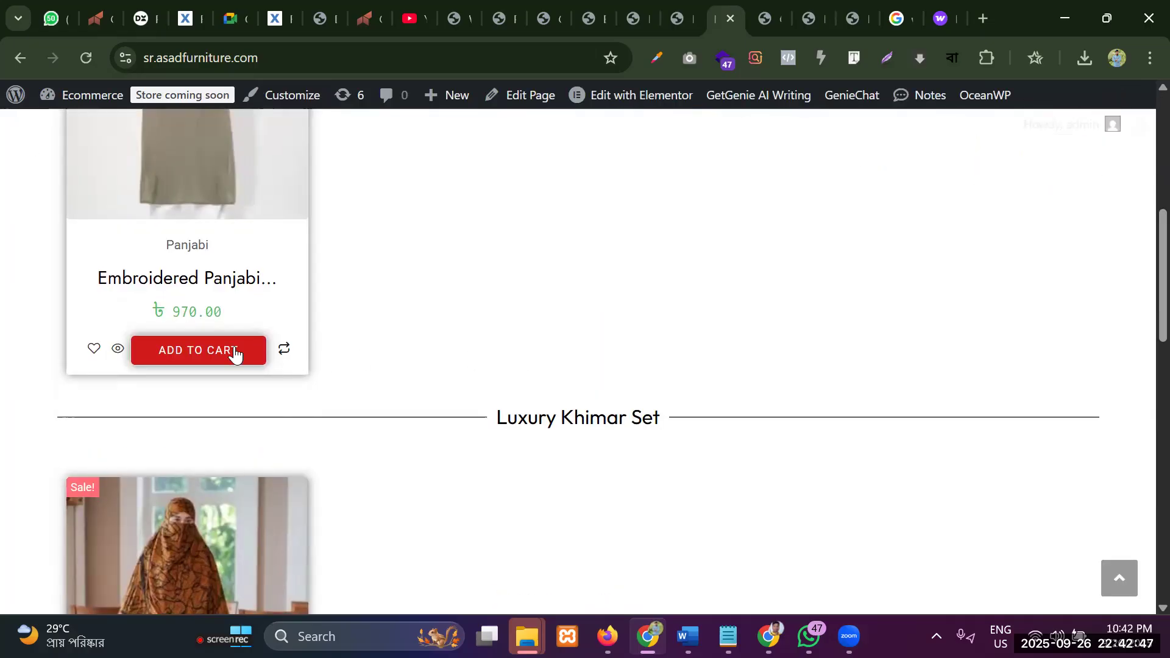
{"action": "scroll", "coordinate": [236, 350], "scroll_direction": "down", "scroll_amount": 4}
{"action": "scroll", "coordinate": [235, 349], "scroll_direction": "down", "scroll_amount": 10}
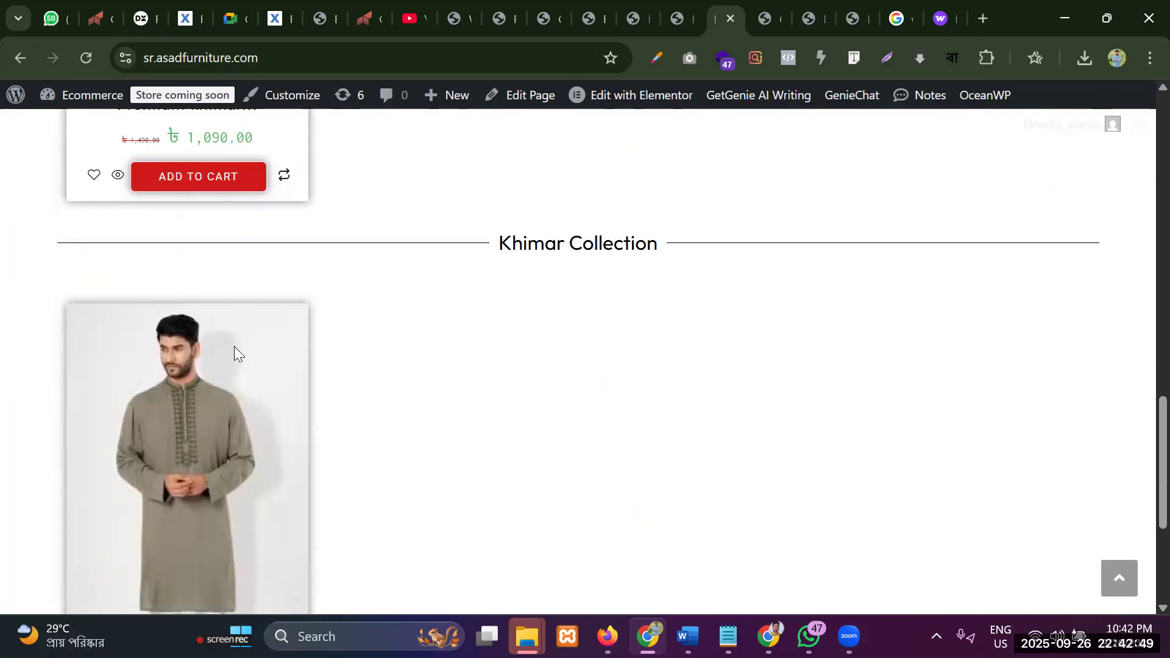
Jump back to the top of the home page, then bring the Zoom screen-sharing window forward
{"action": "left_click", "coordinate": [1128, 576]}
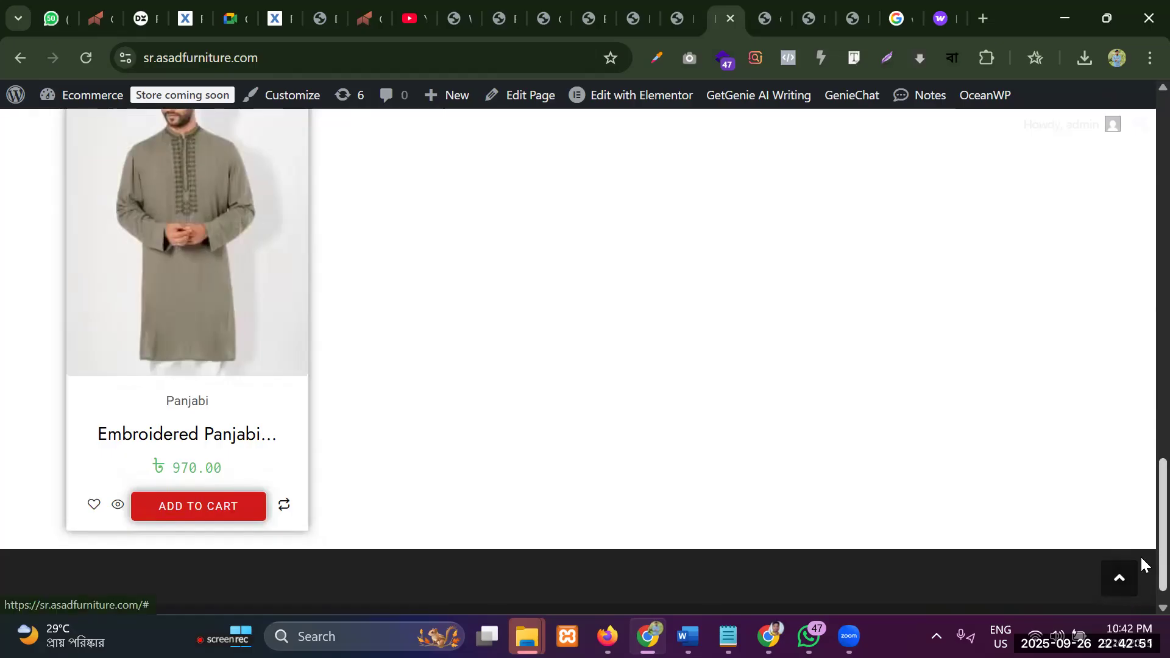
{"action": "left_click_drag", "start_coordinate": [1142, 291], "coordinate": [1078, 278]}
{"action": "scroll", "coordinate": [371, 554], "scroll_direction": "up", "scroll_amount": 3}
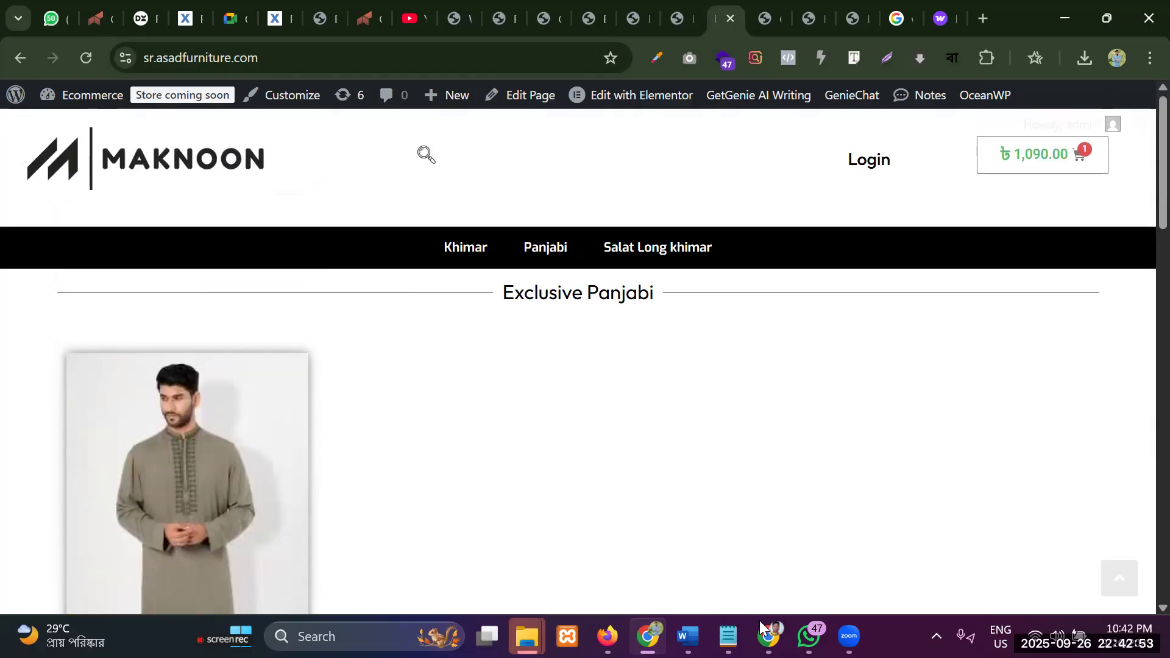
{"action": "mouse_move", "coordinate": [849, 636]}
{"action": "left_click", "coordinate": [904, 561]}
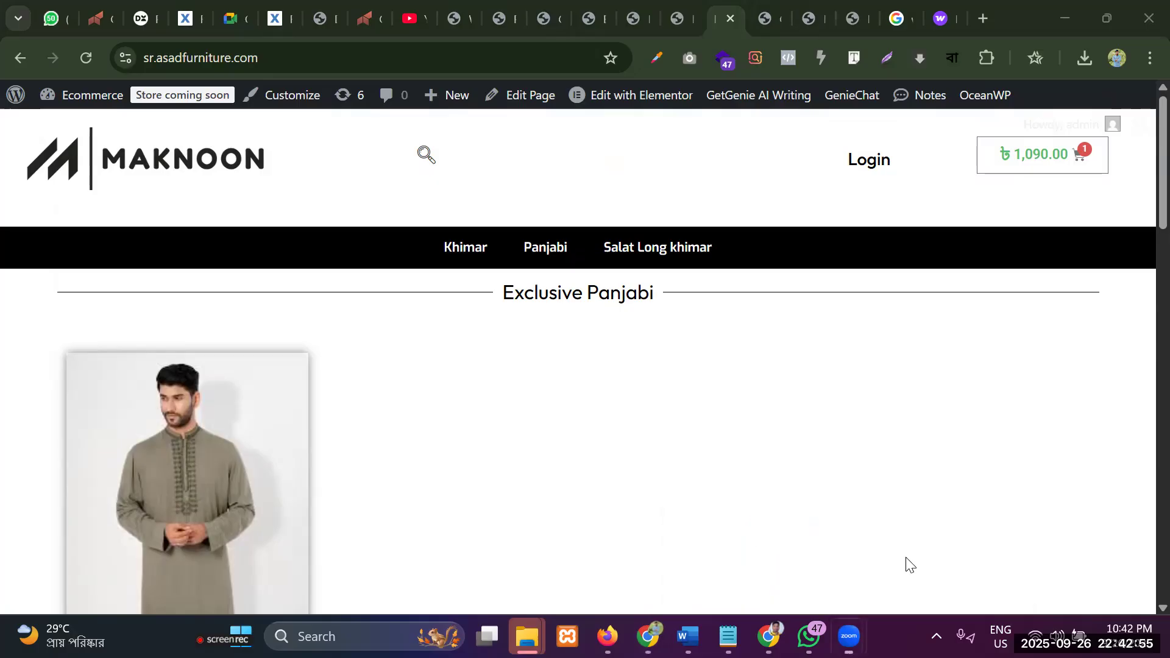